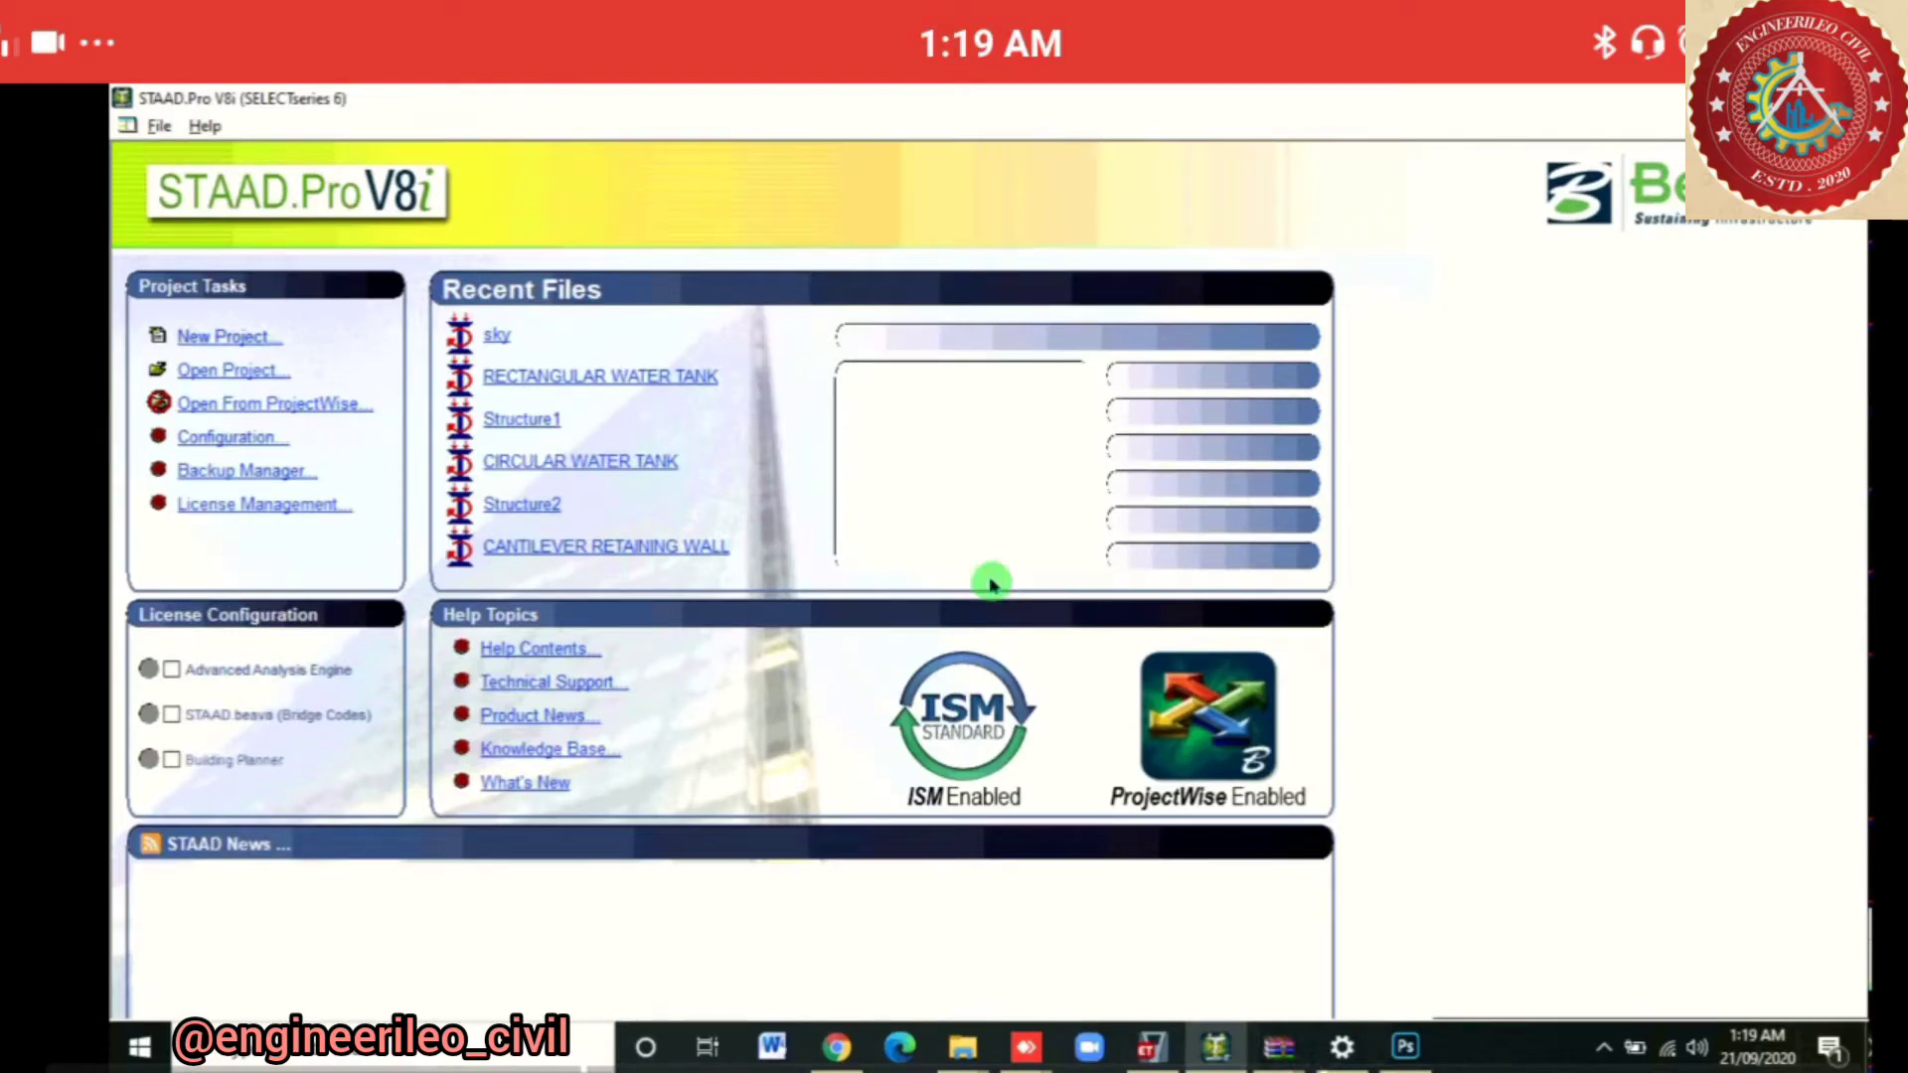
Create a new Space model named SKY1 in Meter and KiloNewton units, starting with Add Beam
{"action": "left_click", "coordinate": [227, 336]}
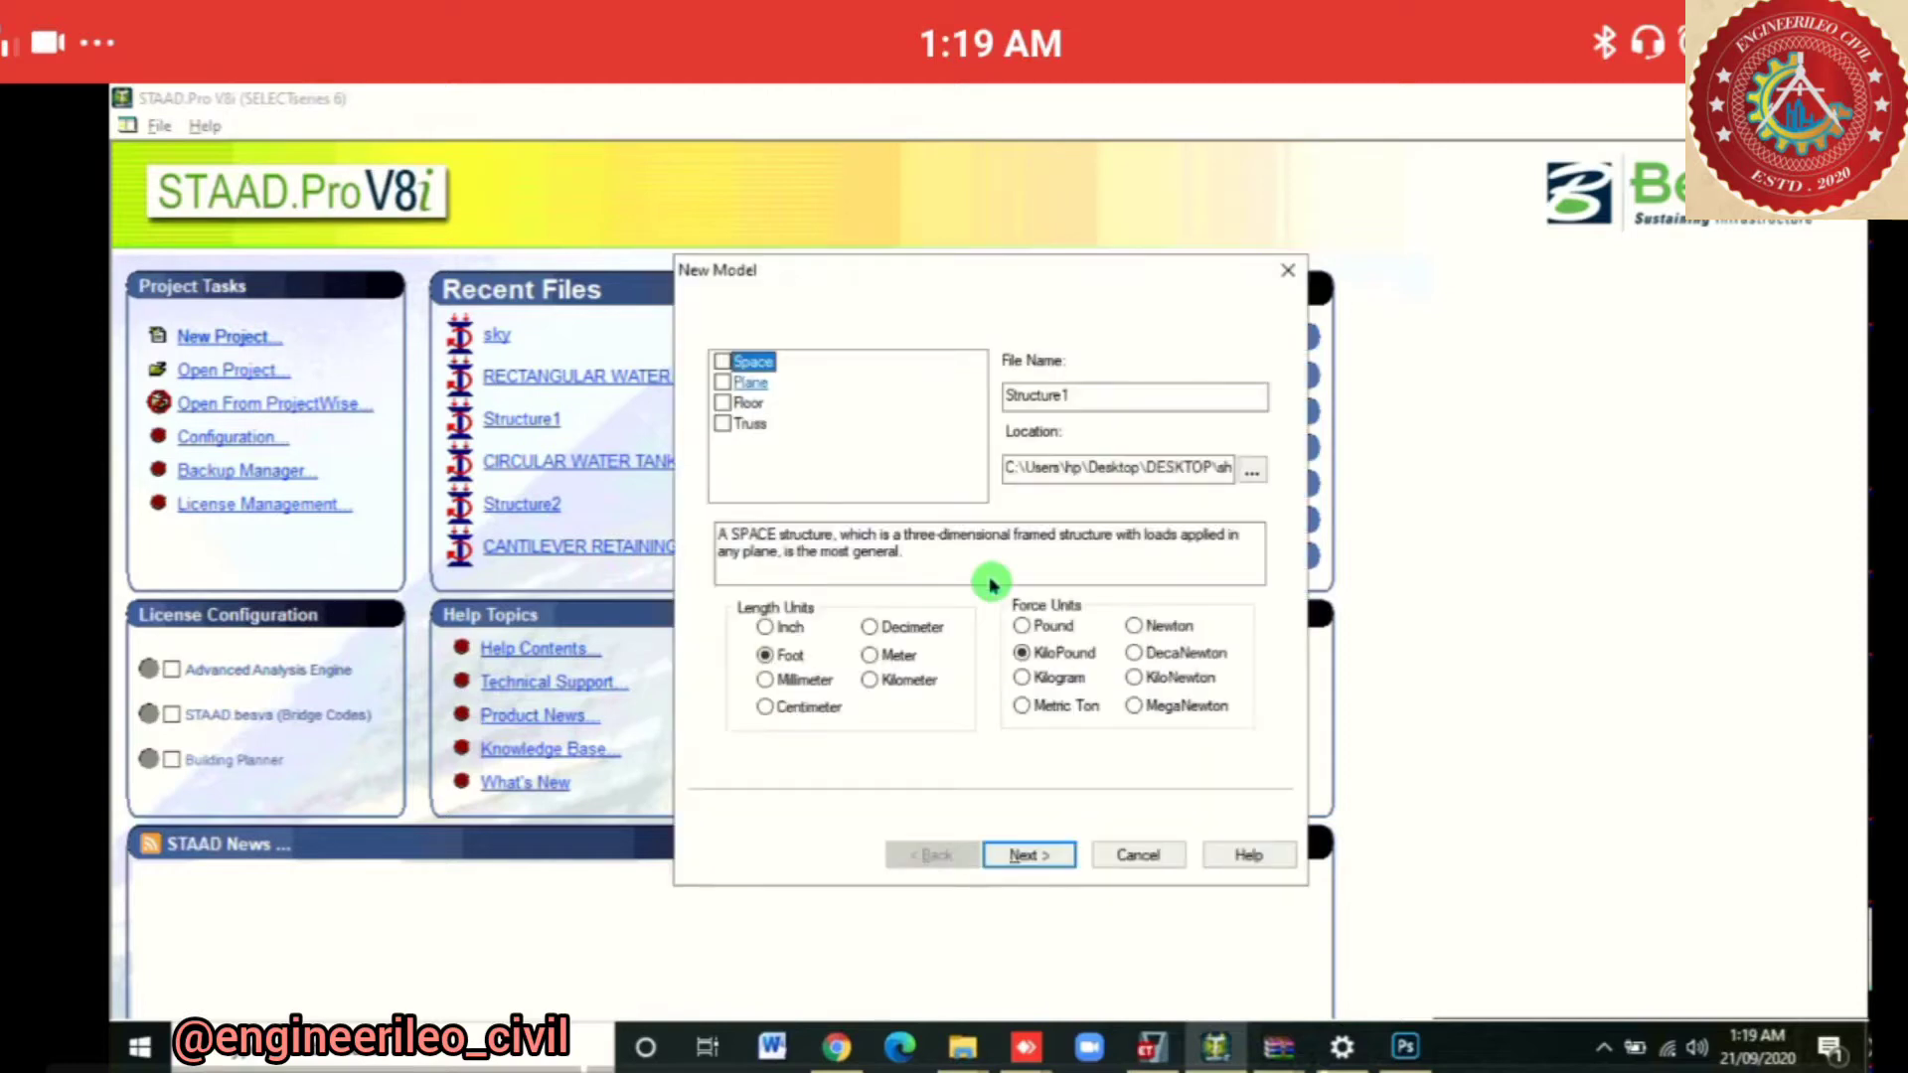
{"action": "left_click", "coordinate": [723, 362]}
{"action": "key", "text": "Tab"}
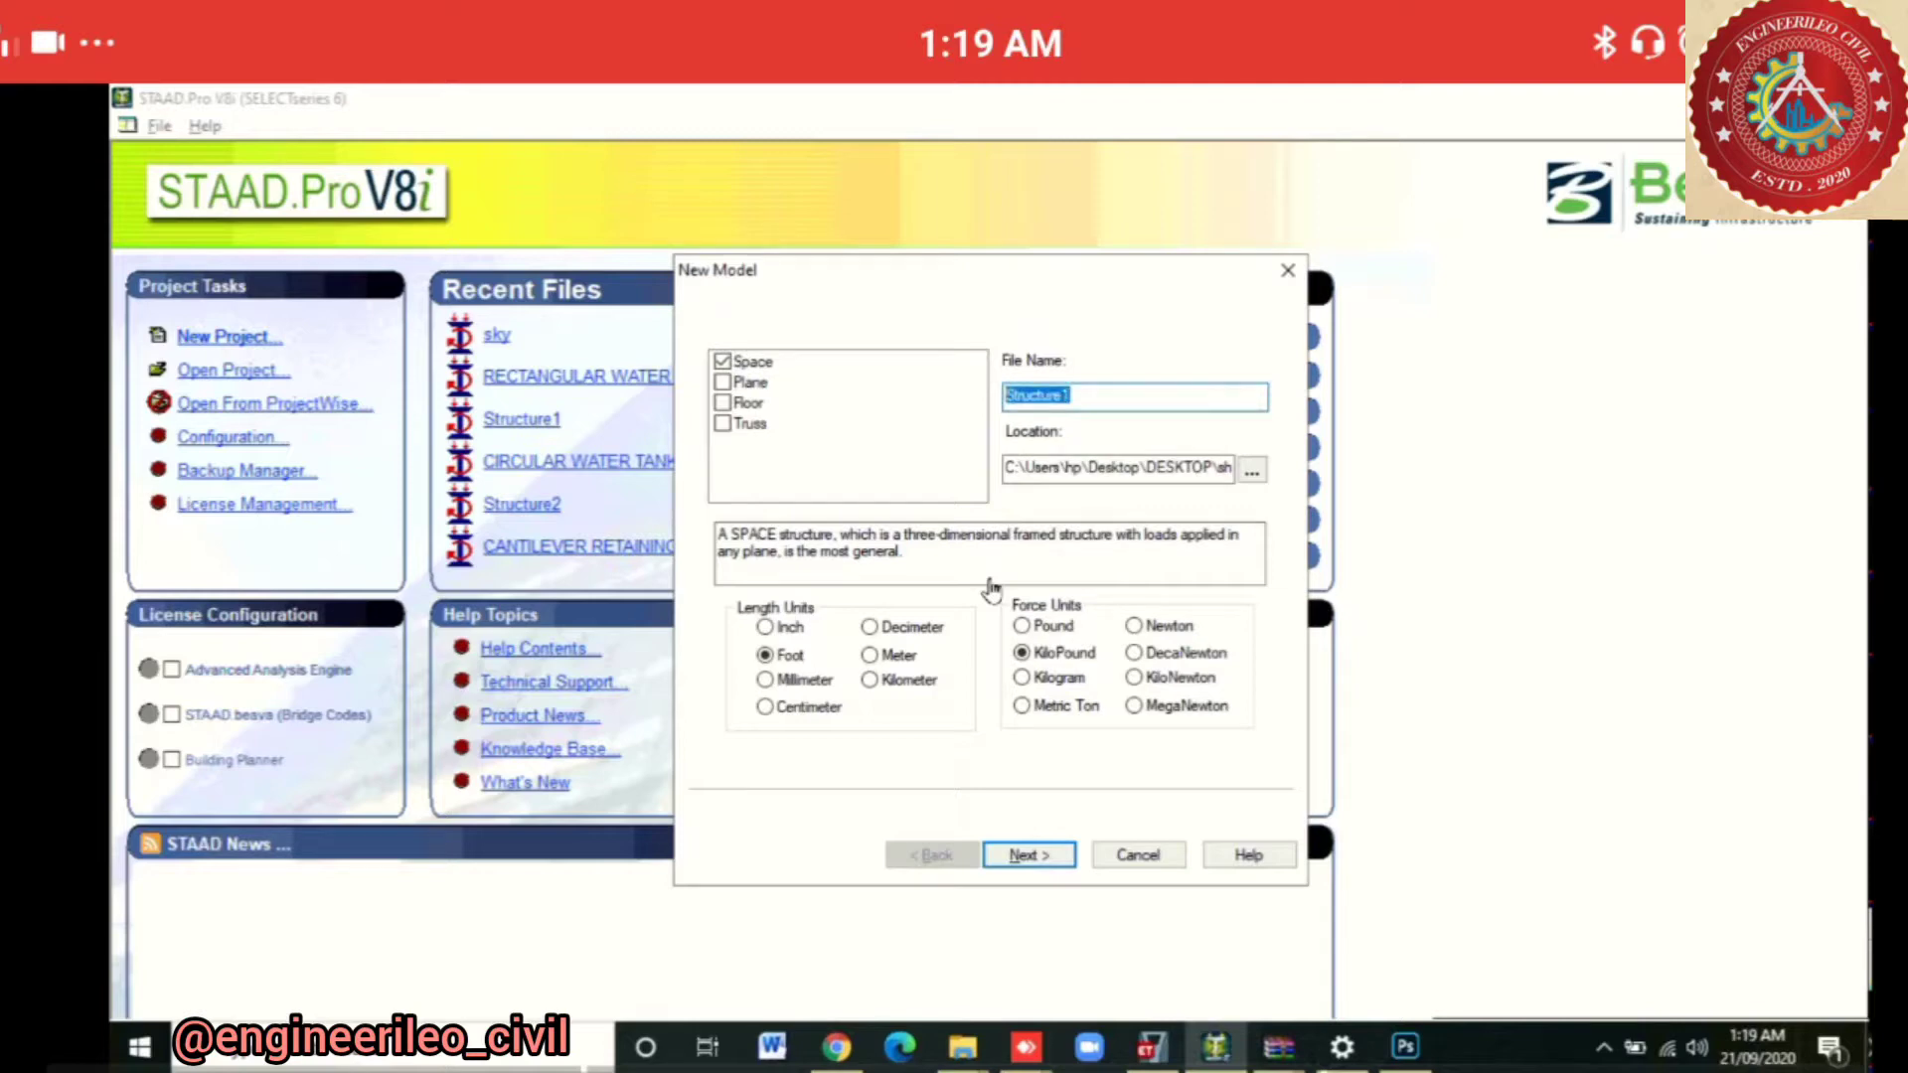
{"action": "type", "text": "SKY1"}
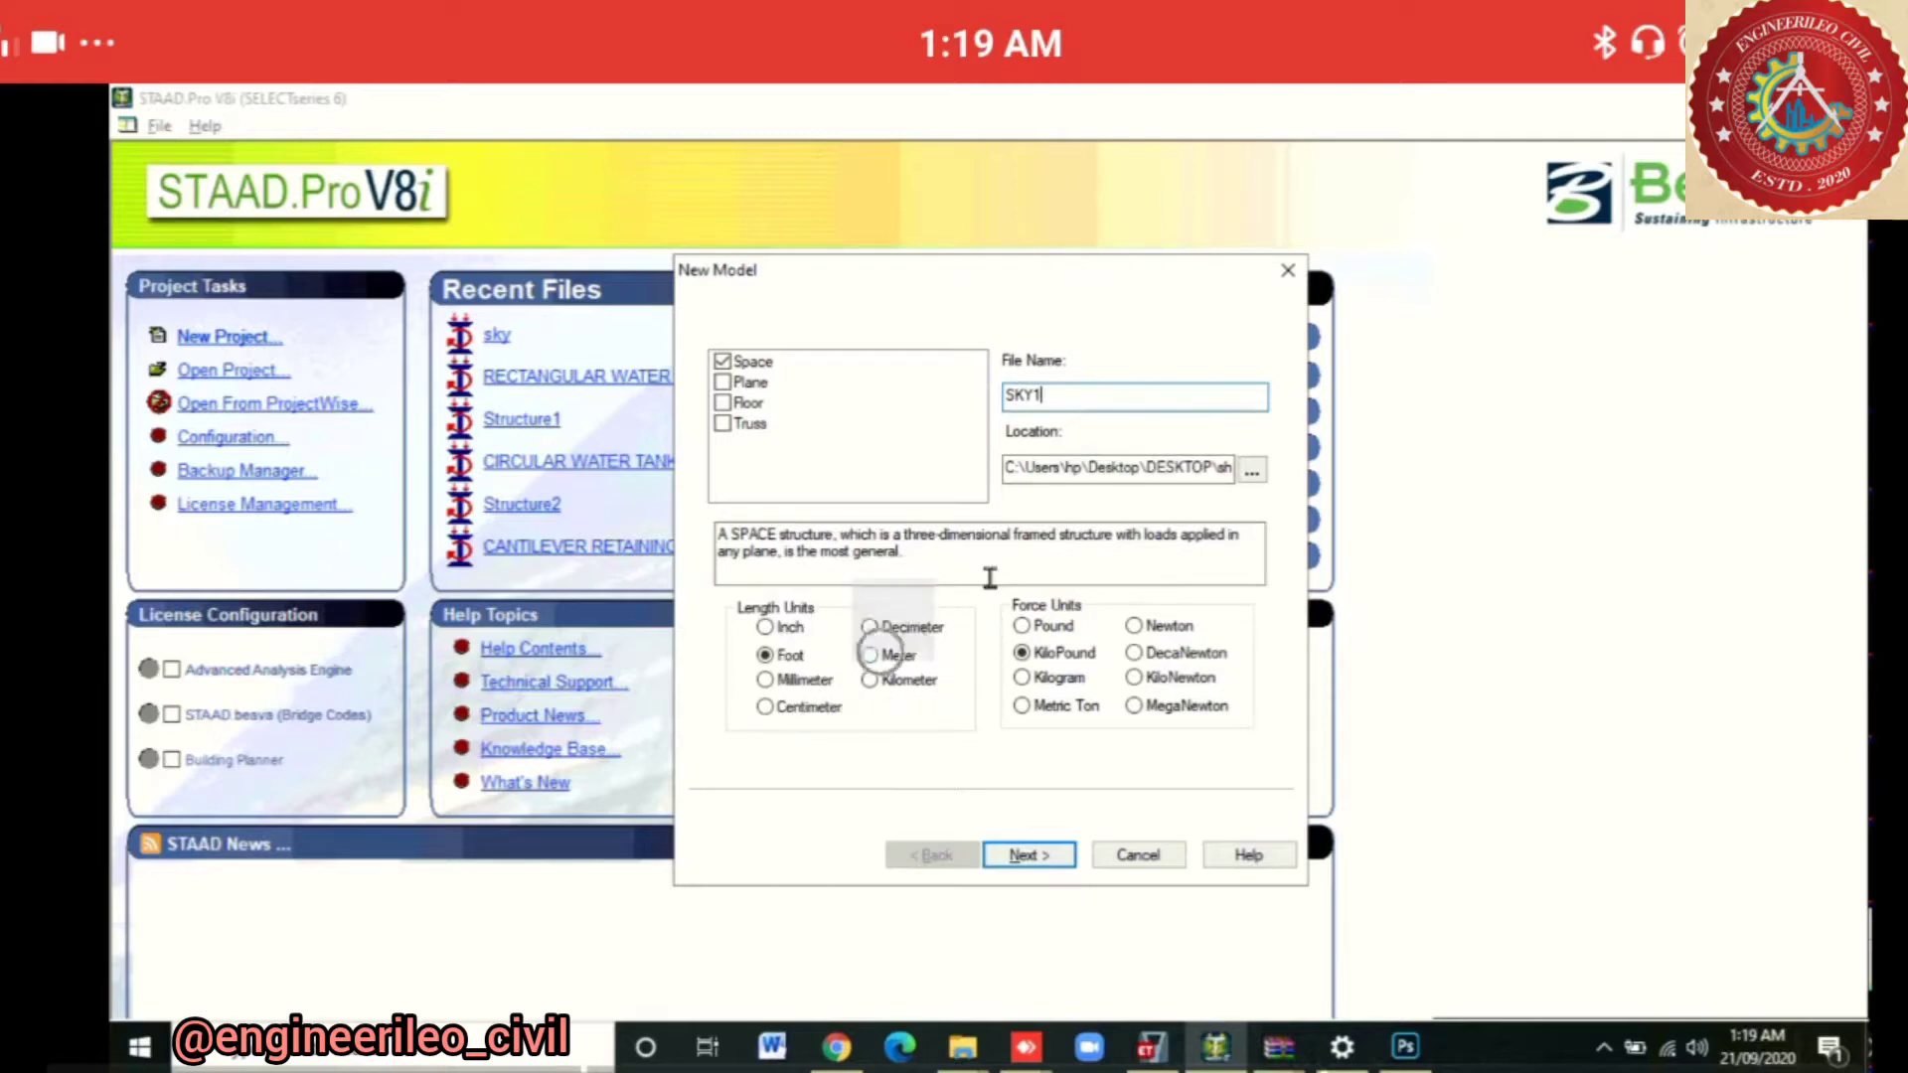
{"action": "left_click", "coordinate": [870, 655]}
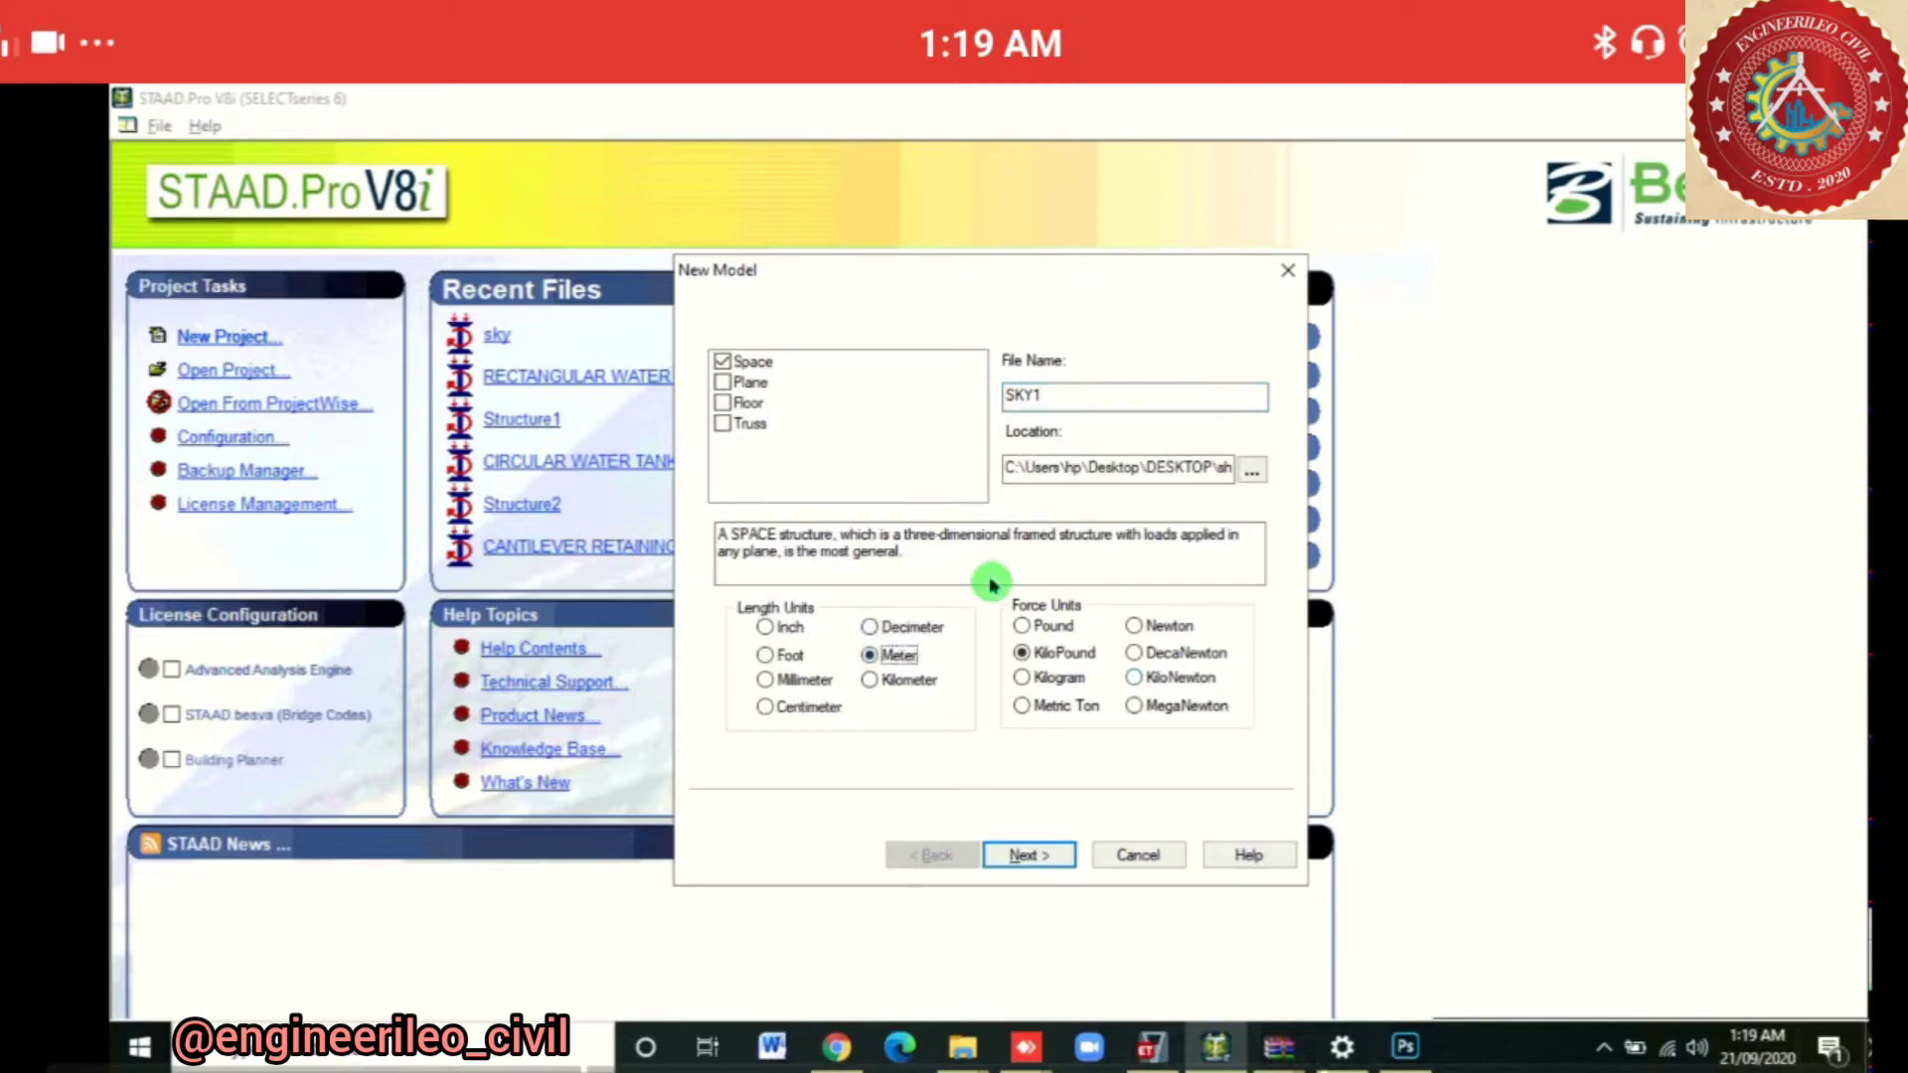
{"action": "left_click", "coordinate": [1134, 677]}
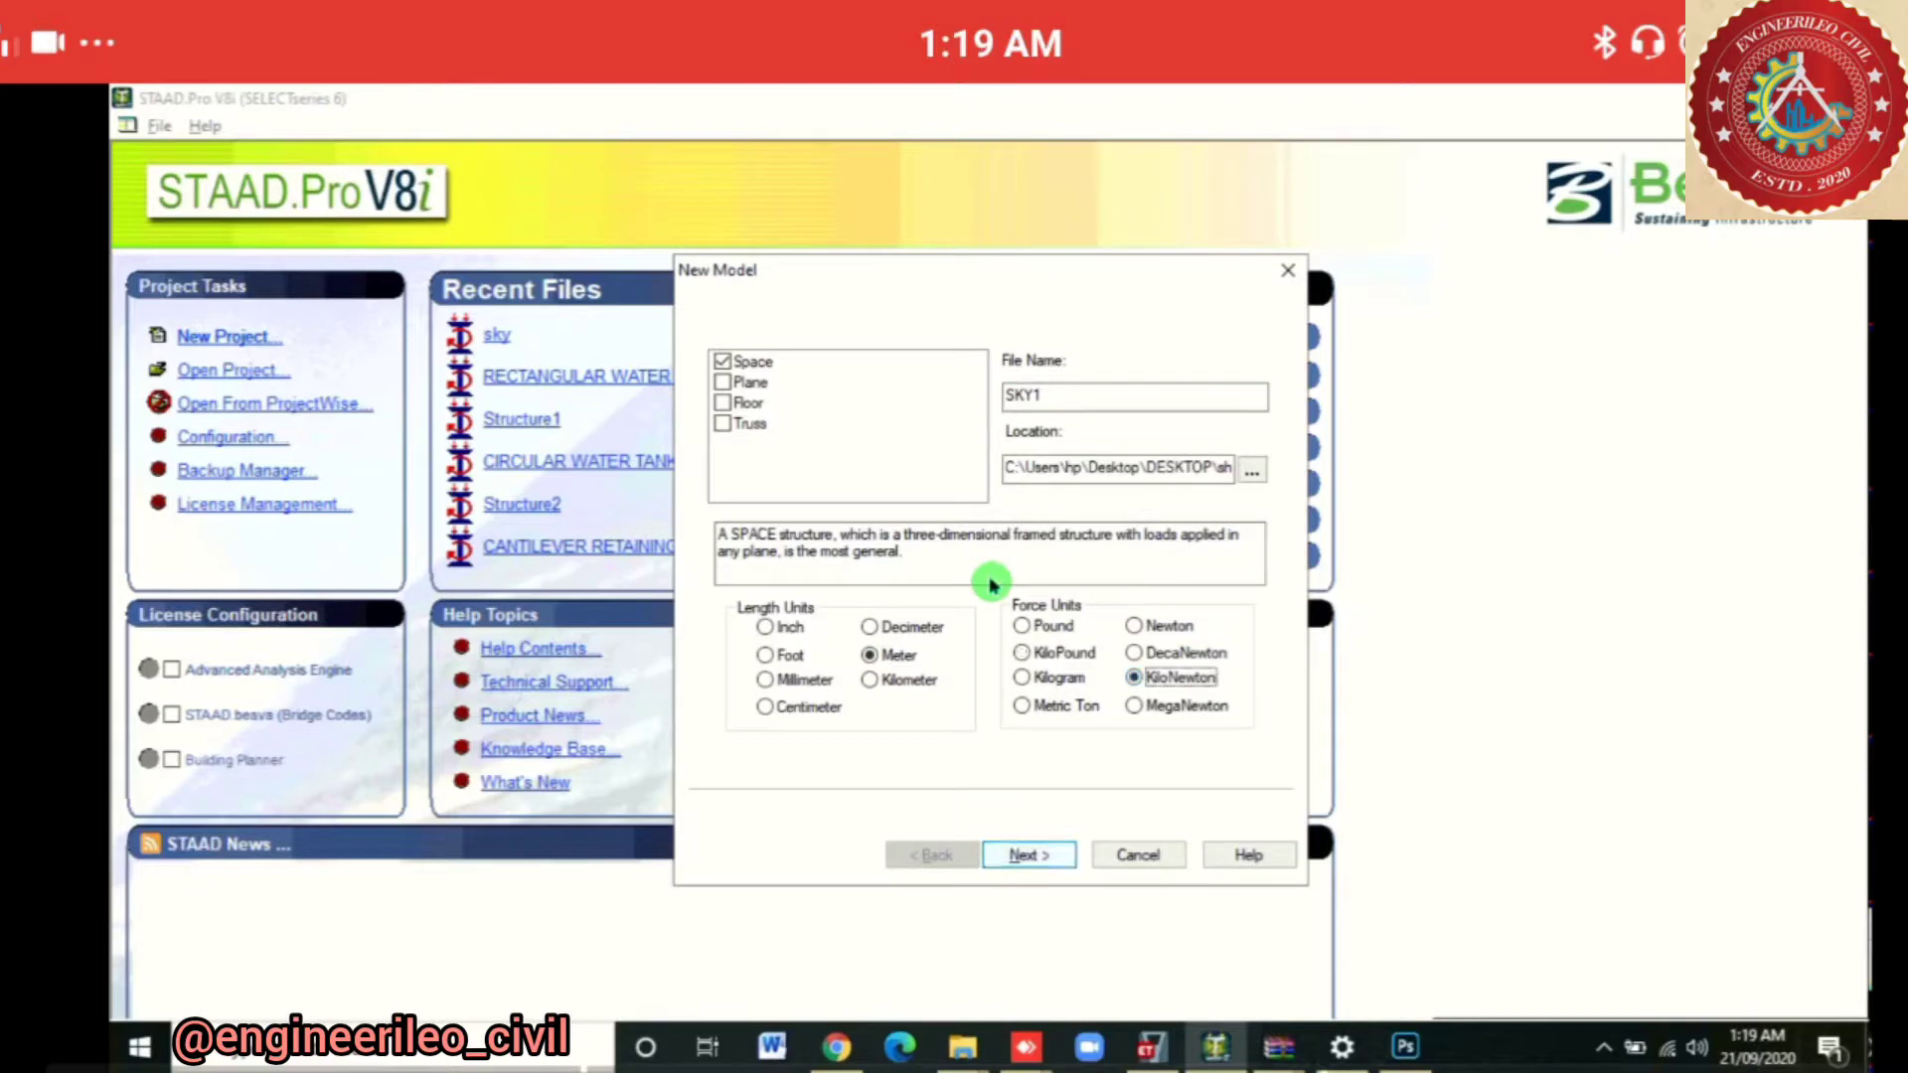
{"action": "left_click", "coordinate": [1035, 854]}
{"action": "left_click", "coordinate": [1180, 706]}
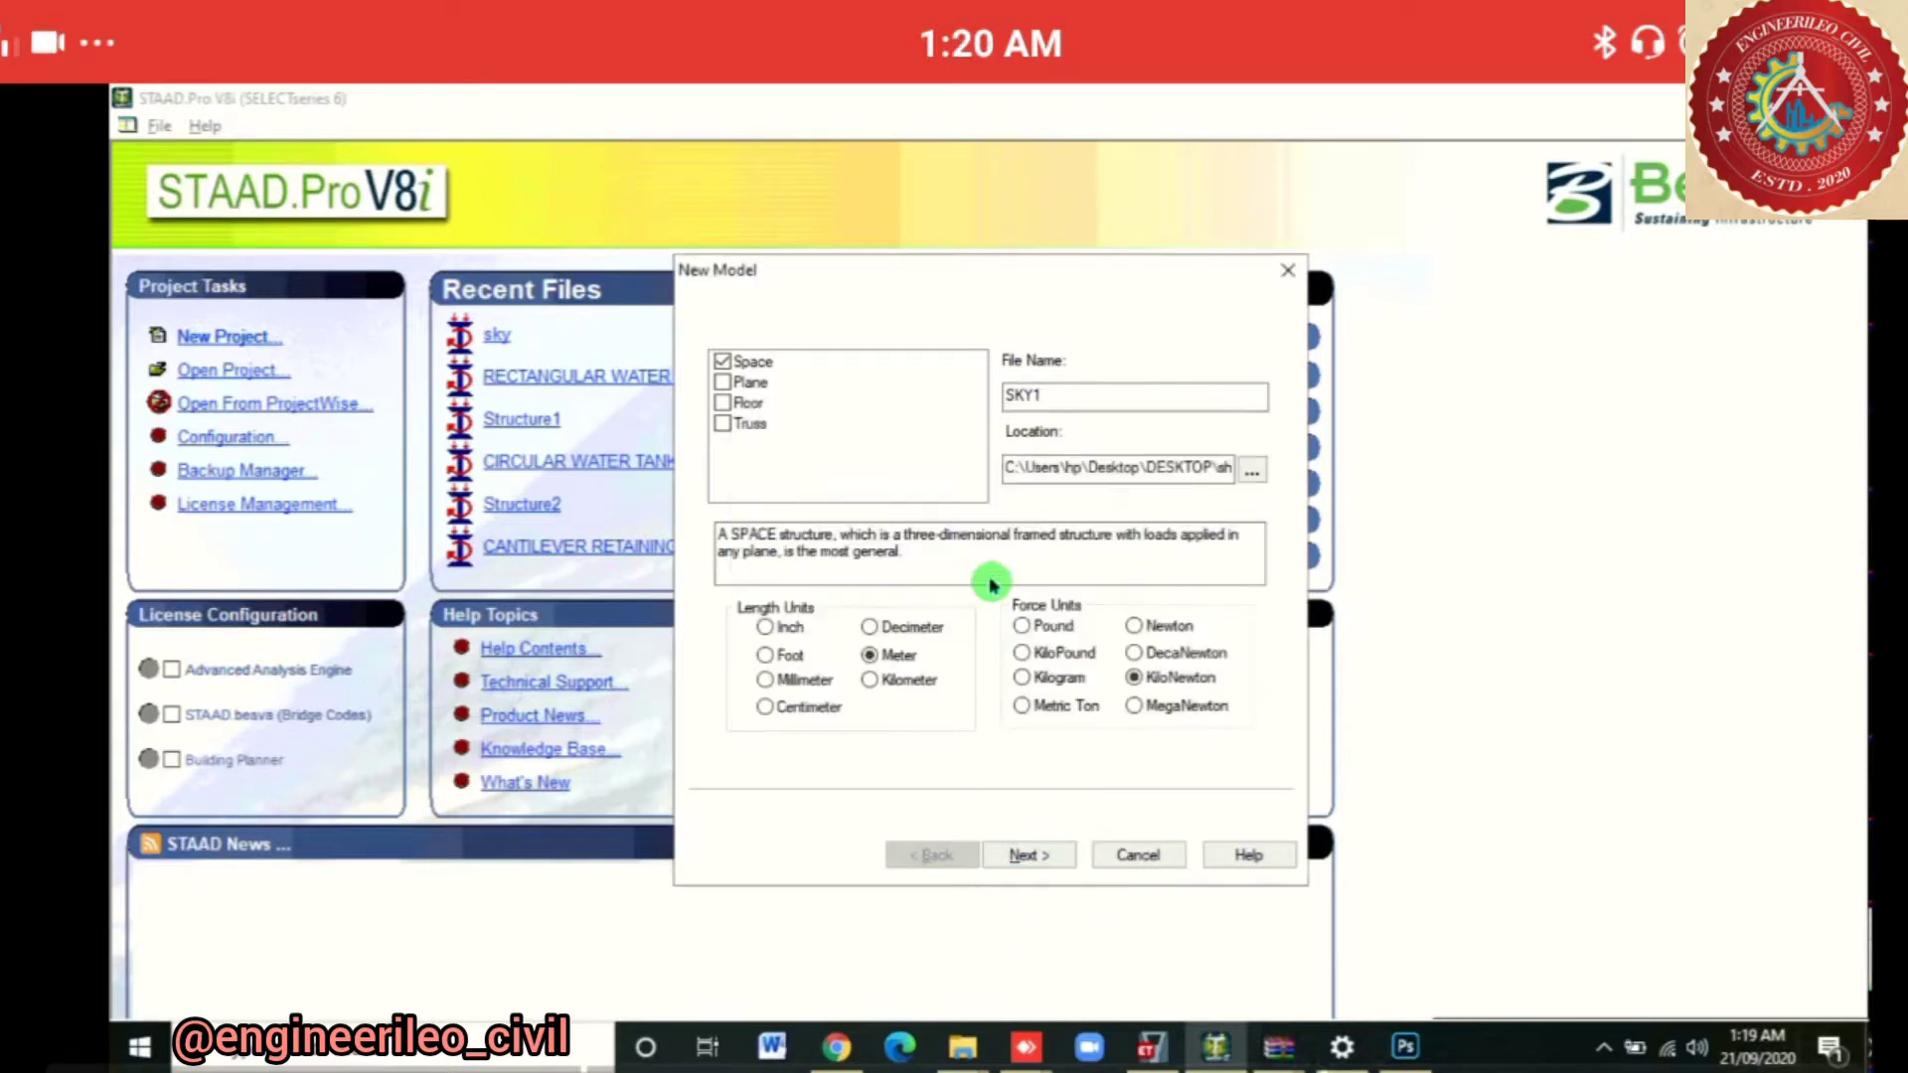
{"action": "key", "text": "ctrl"}
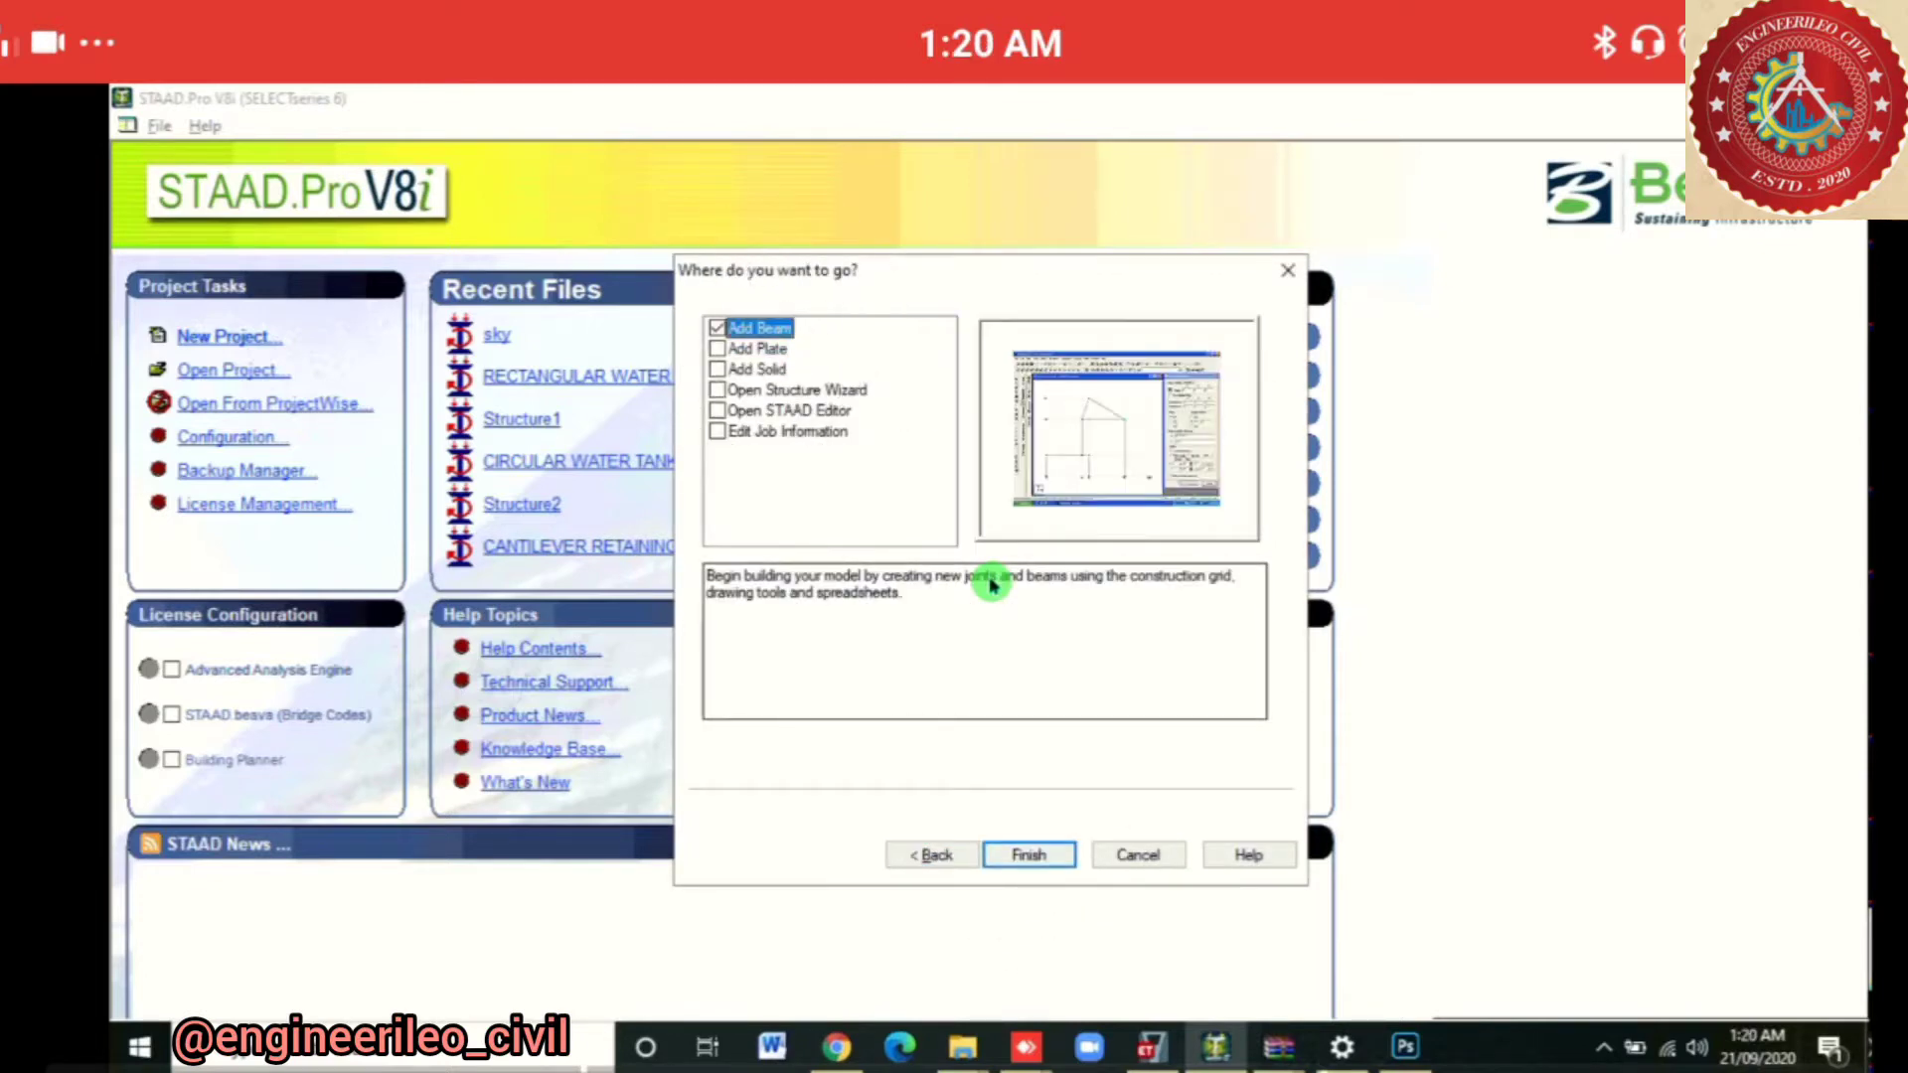
{"action": "key", "text": "Return"}
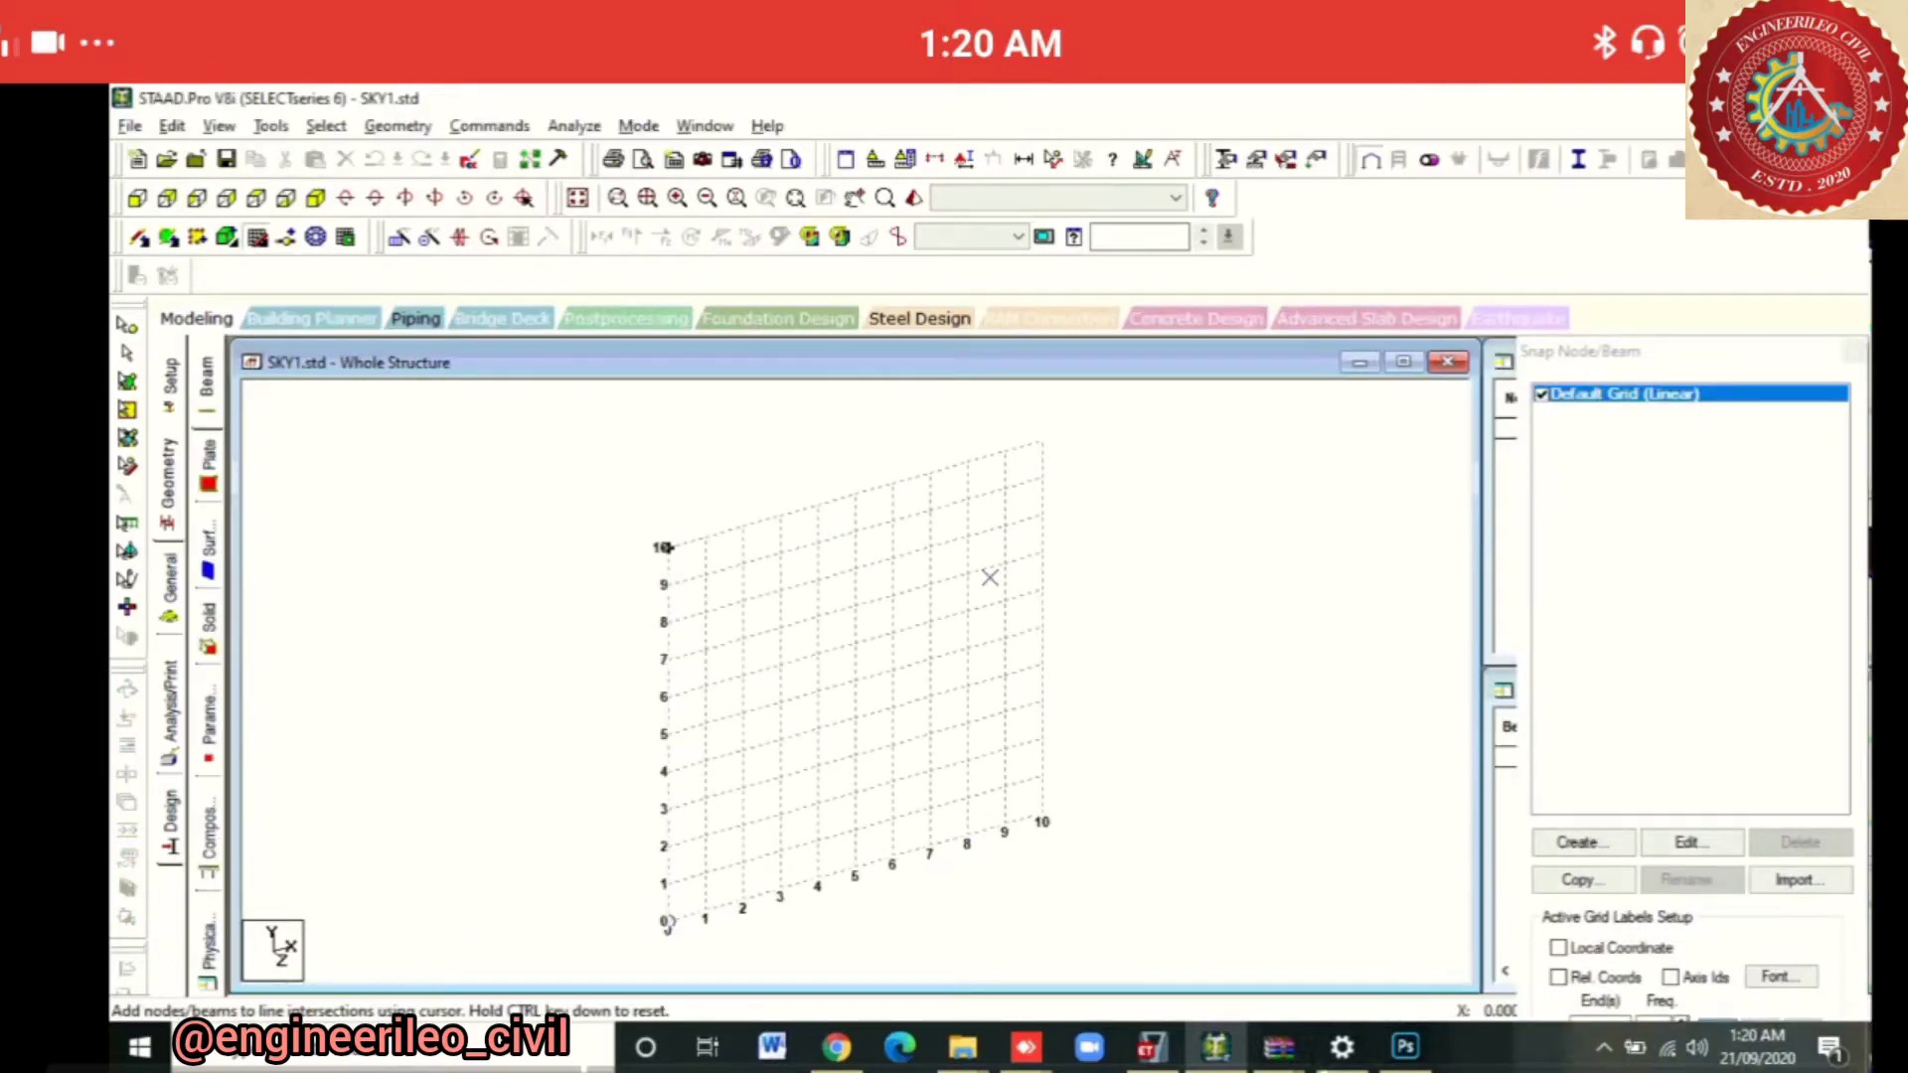
Run the Structure Wizard and open the Bay Frame prototype from the Frame Models
{"action": "left_click", "coordinate": [398, 125]}
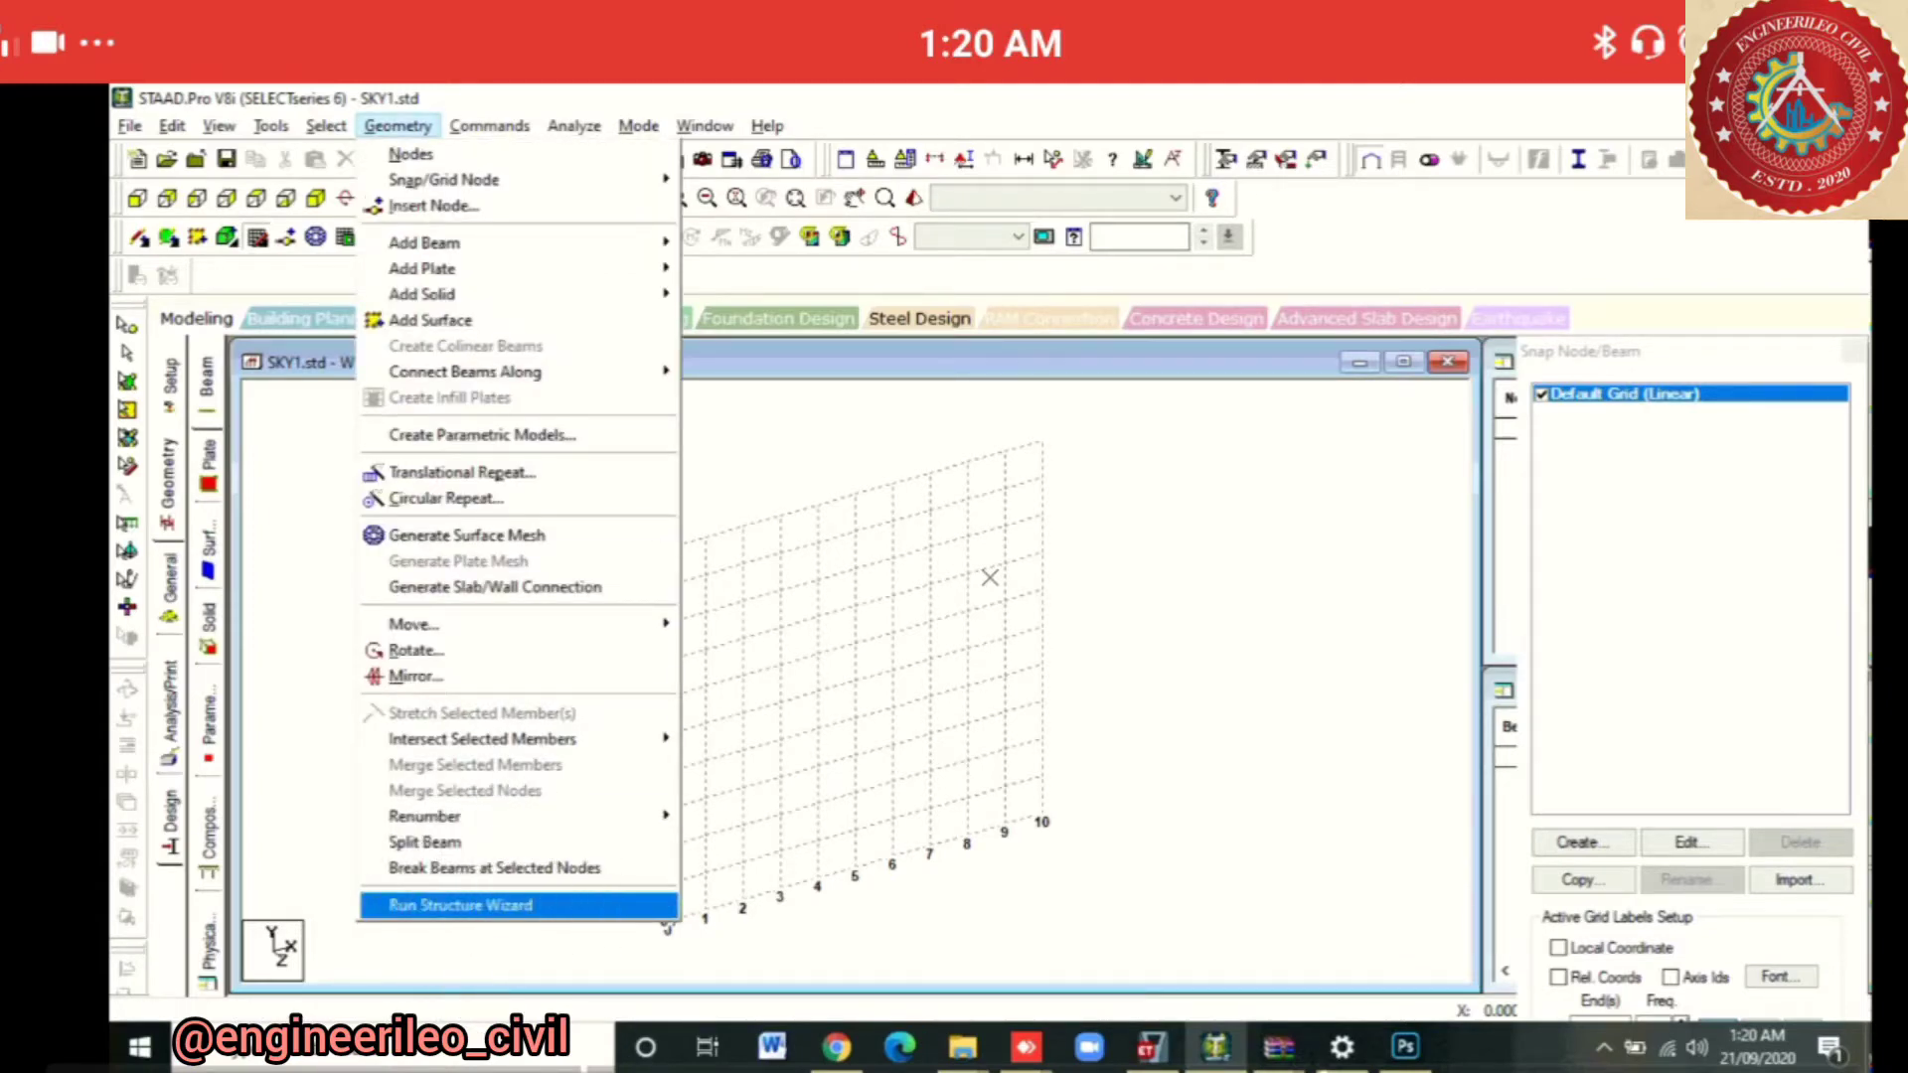
{"action": "left_click", "coordinate": [664, 905]}
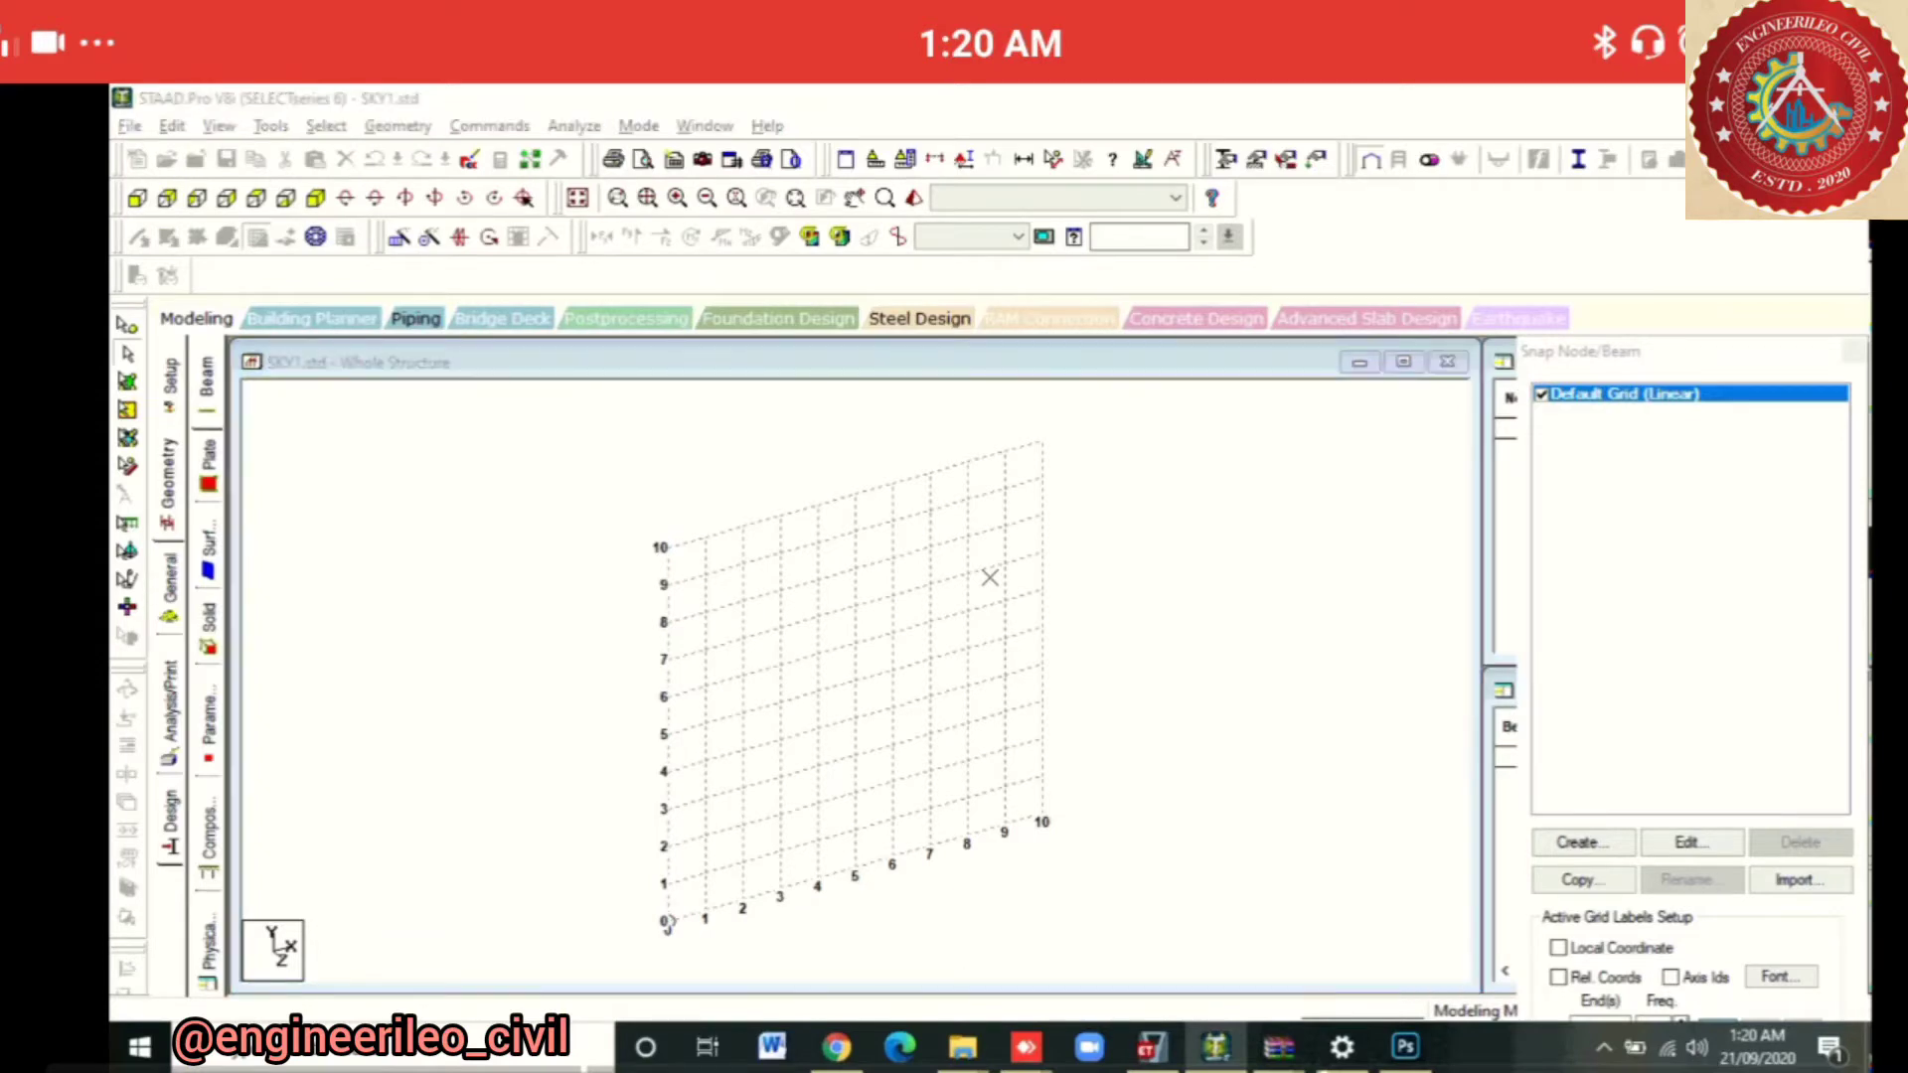
{"action": "left_click", "coordinate": [992, 585]}
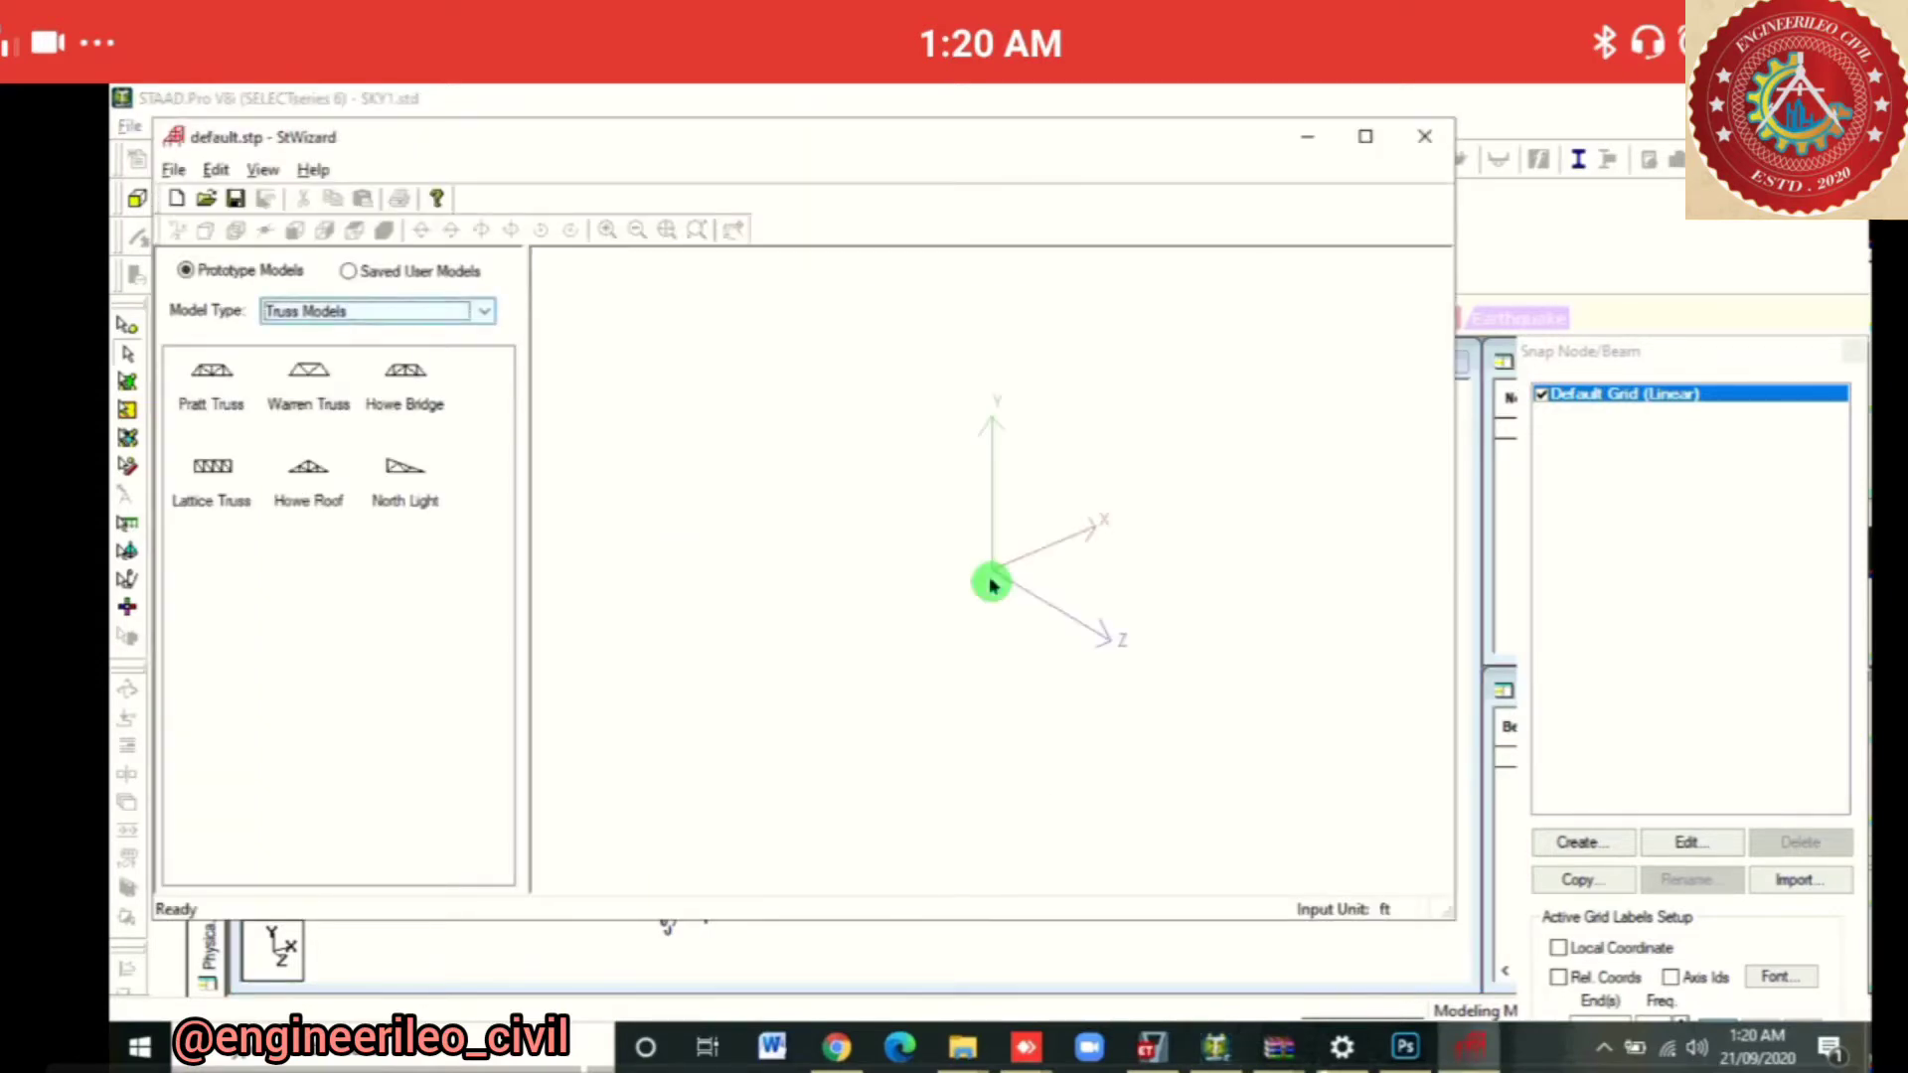
{"action": "left_click", "coordinate": [434, 318]}
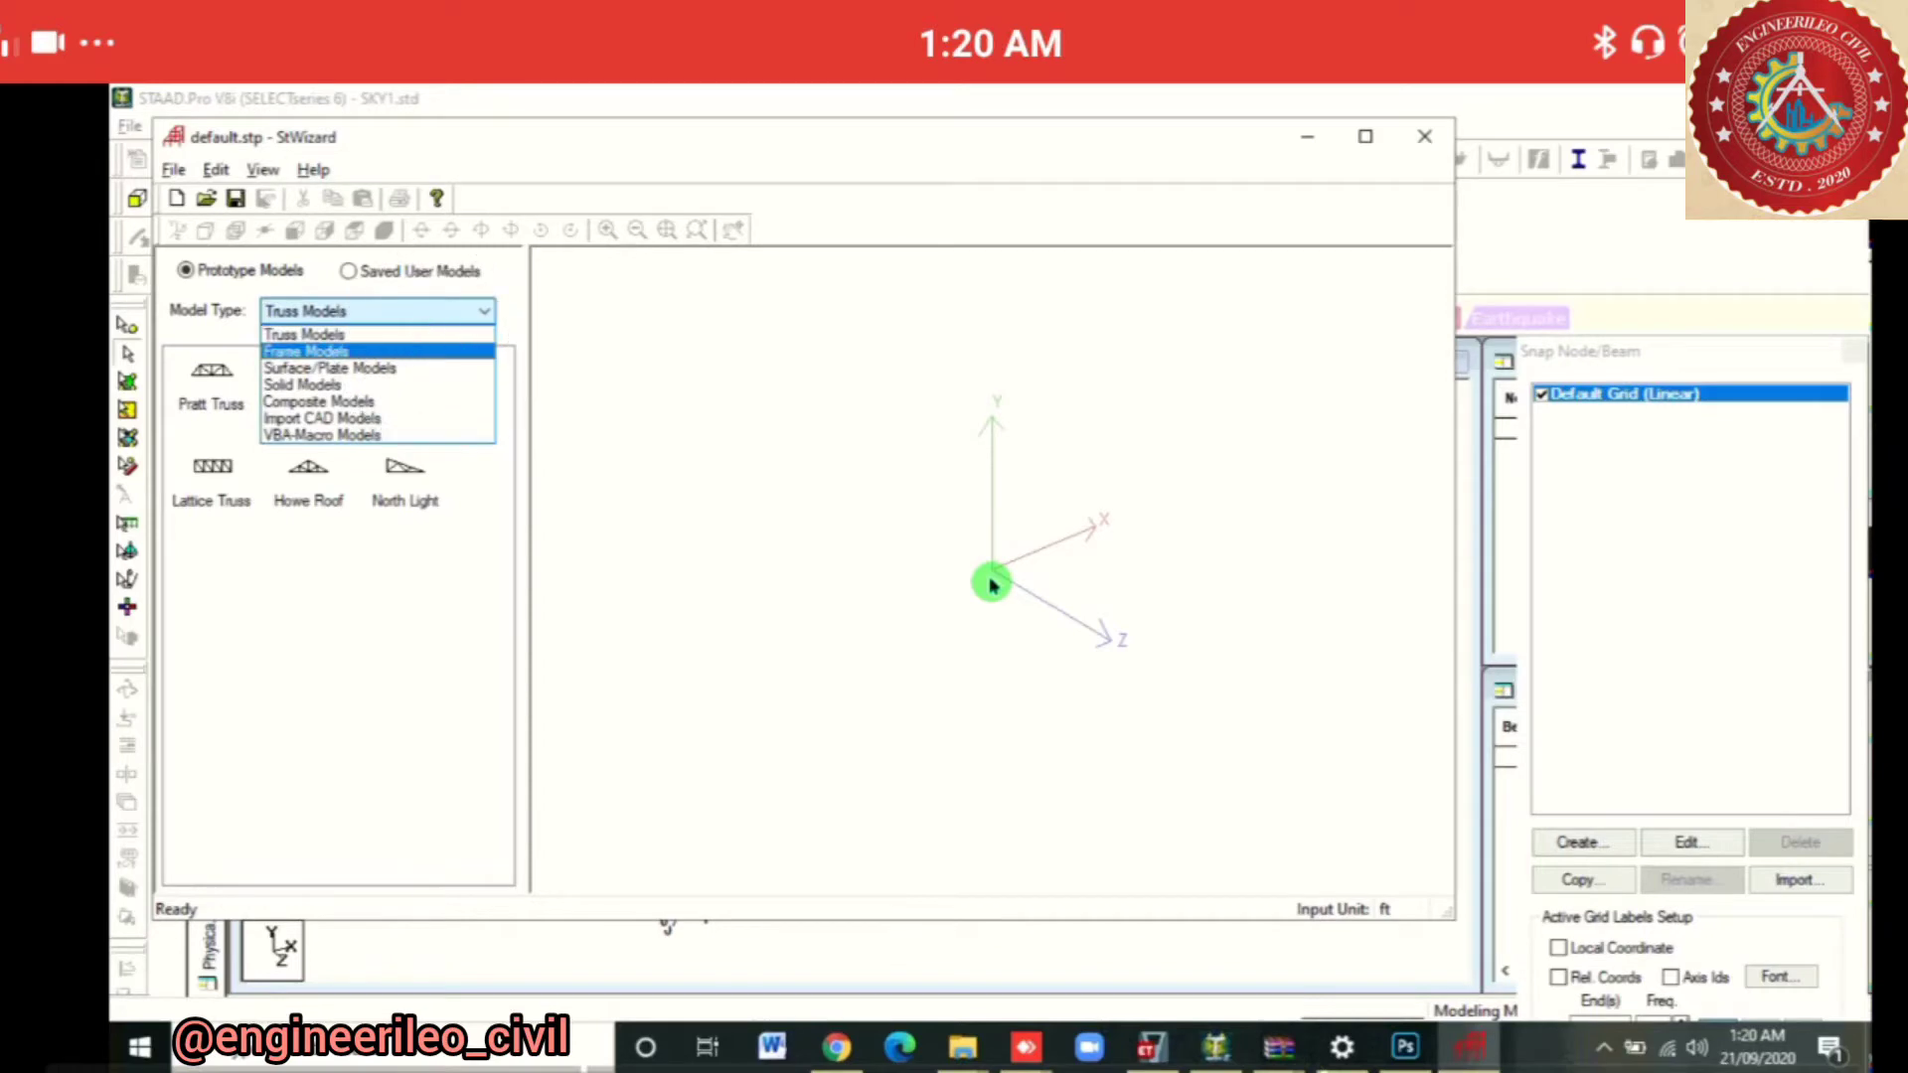
{"action": "left_click", "coordinate": [436, 351]}
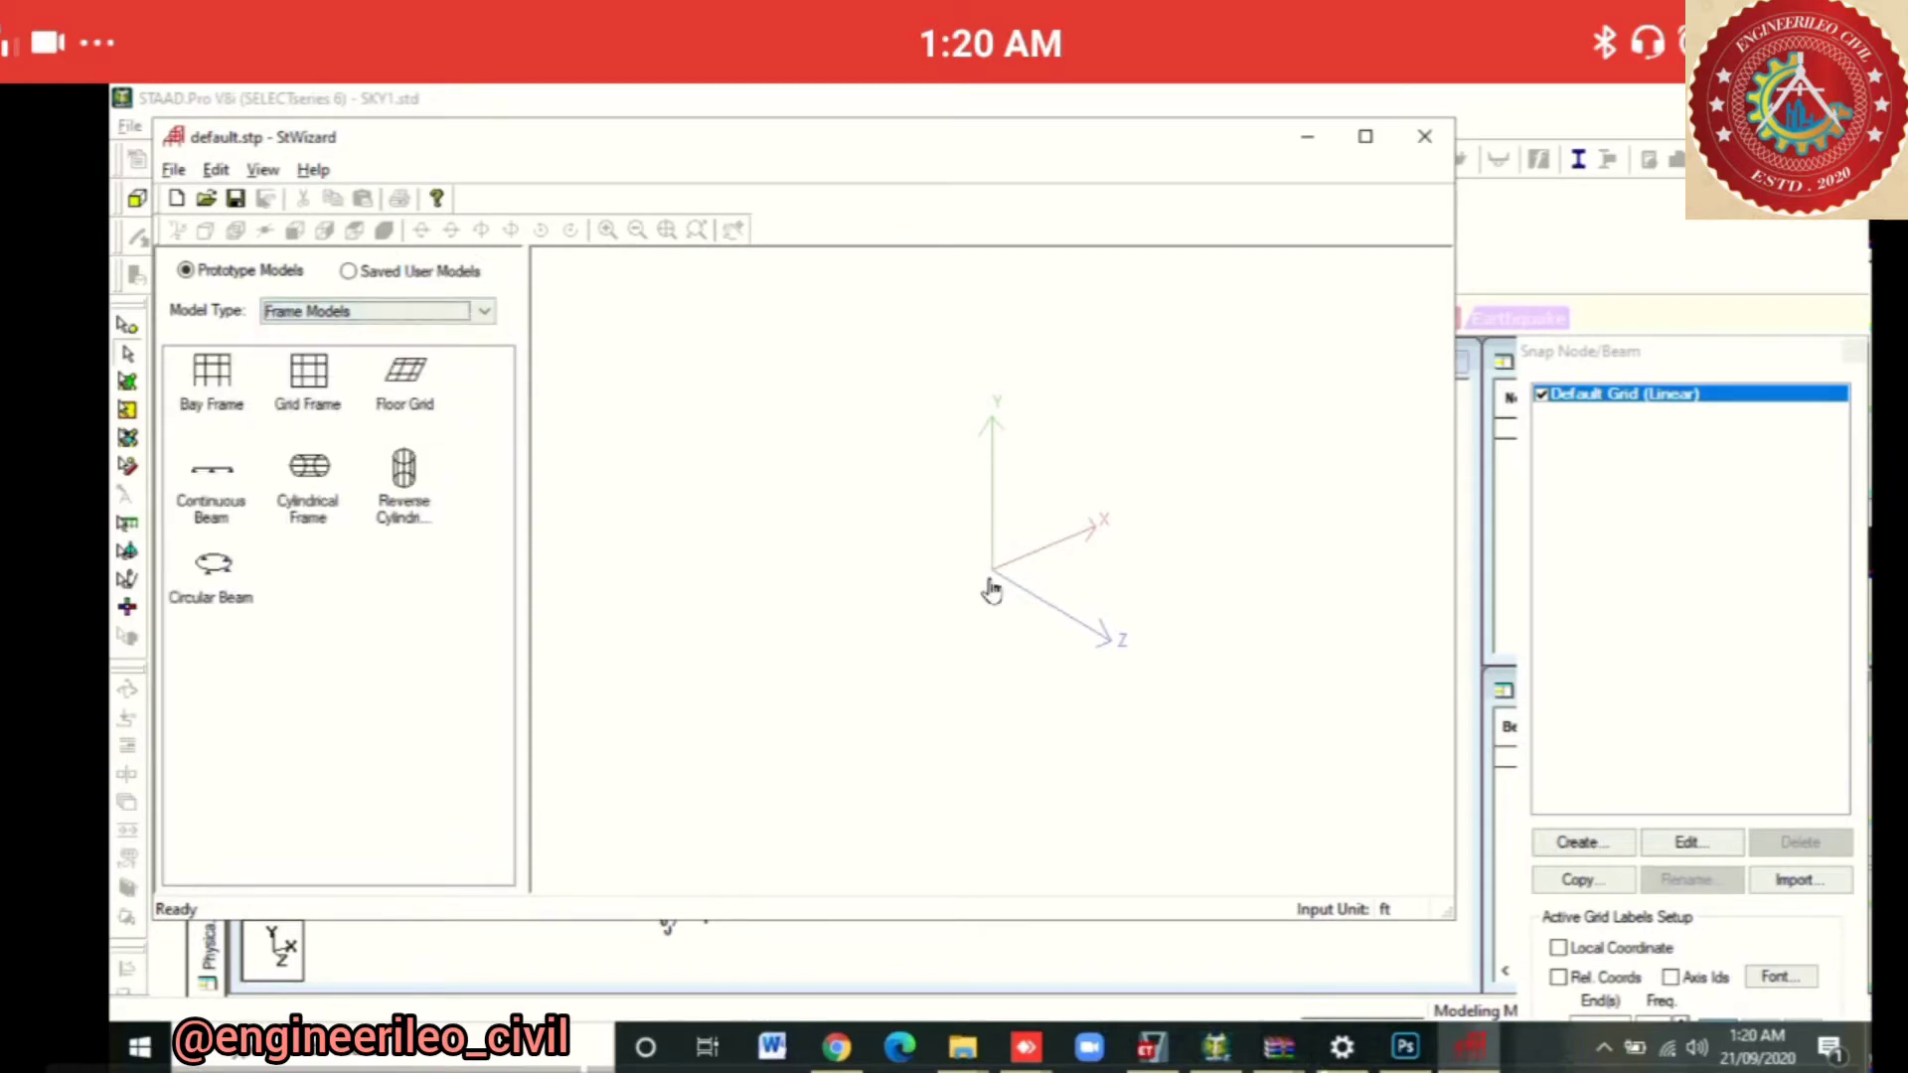
{"action": "double_click", "coordinate": [211, 382]}
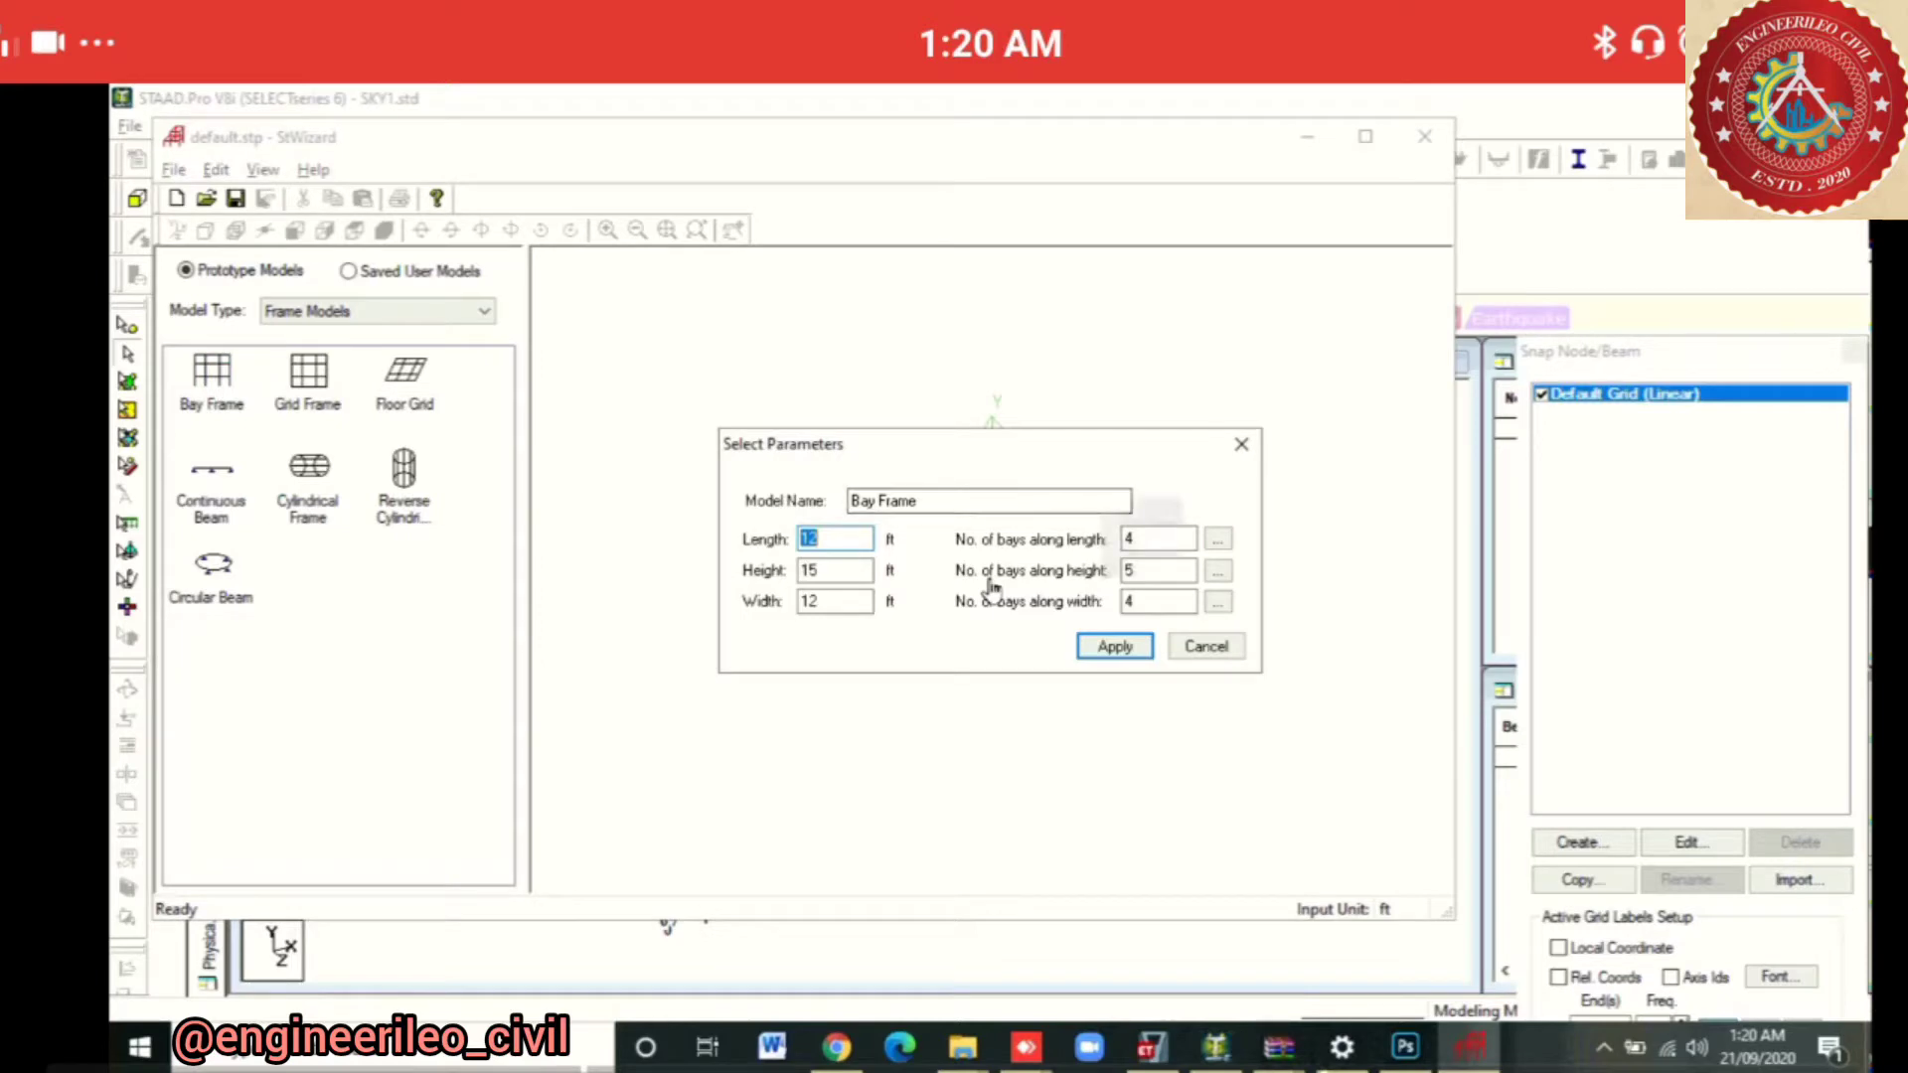
Set the bay frame's length to 21 ft, width to 21 ft and height to 3 ft
{"action": "left_click", "coordinate": [991, 586]}
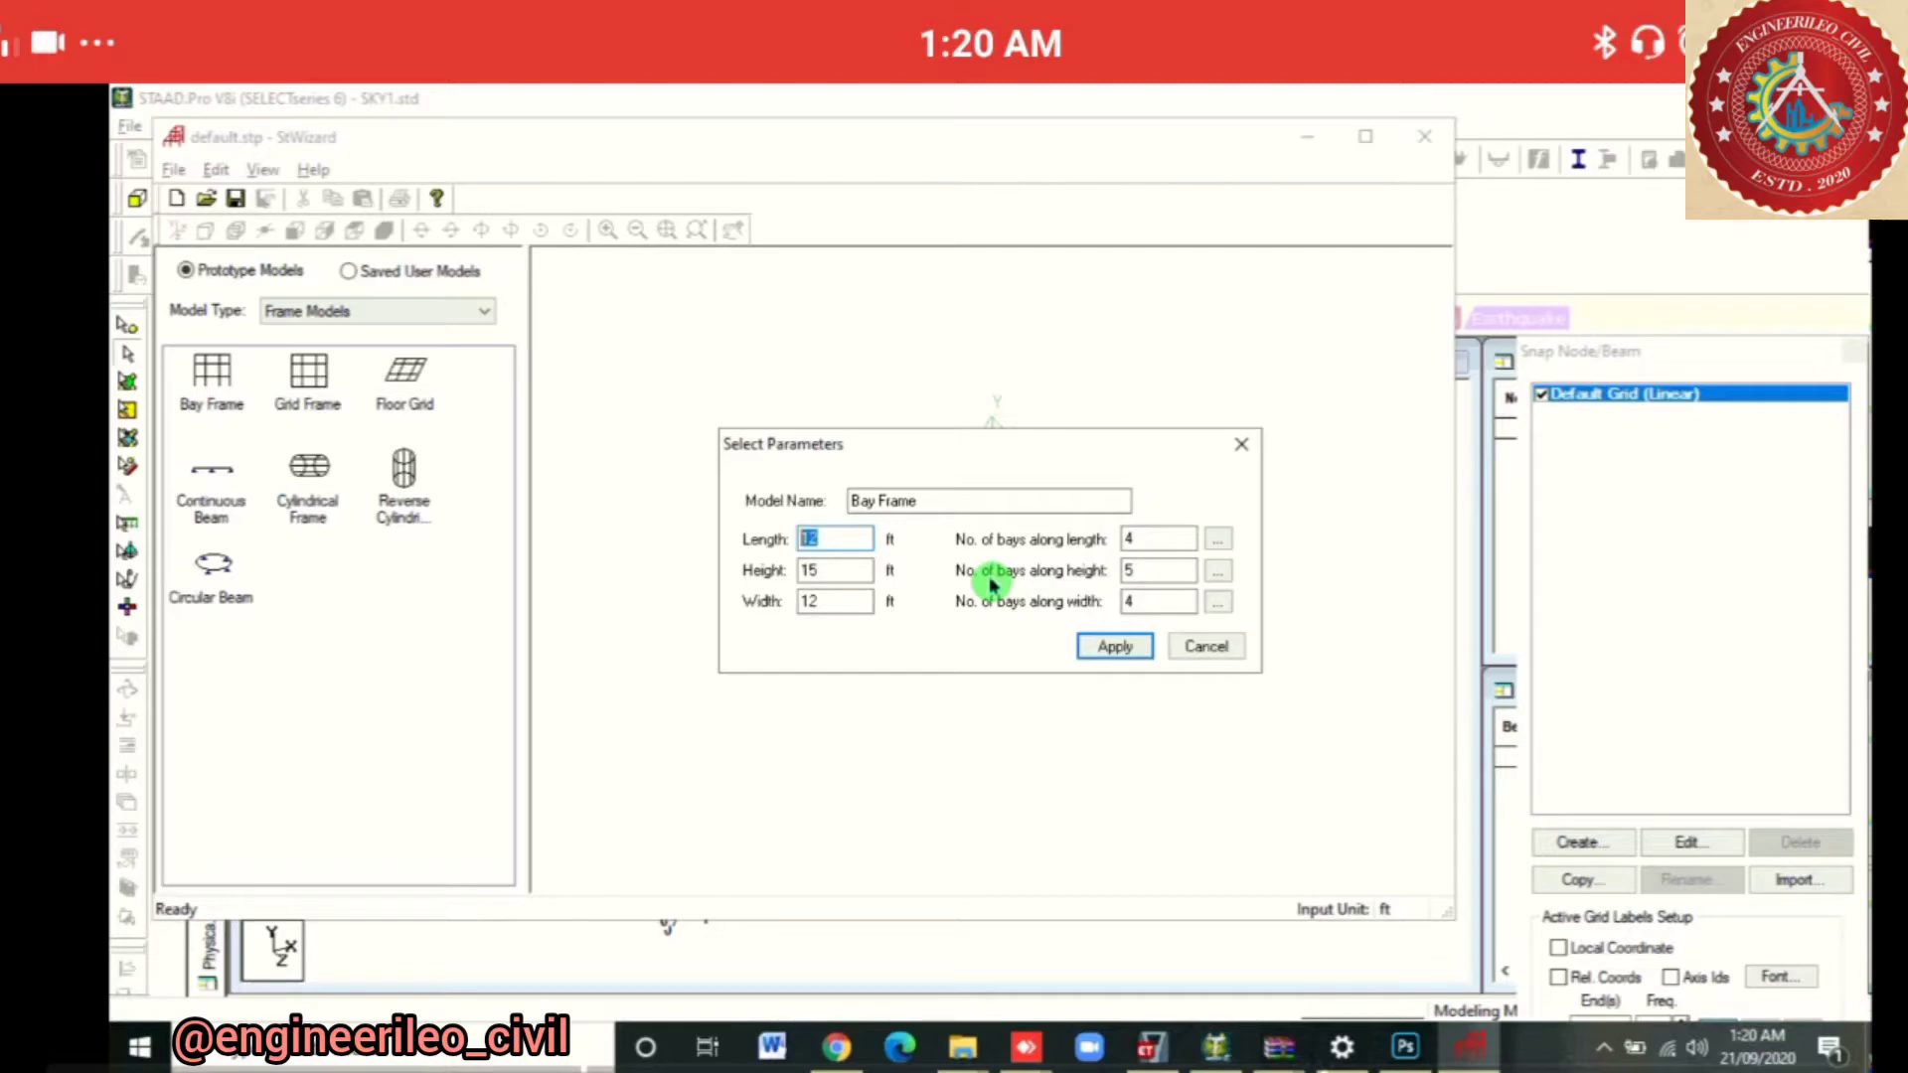
{"action": "type", "text": "21"}
{"action": "key", "text": "Tab"}
{"action": "type", "text": "21"}
{"action": "key", "text": "Tab"}
{"action": "type", "text": "3"}
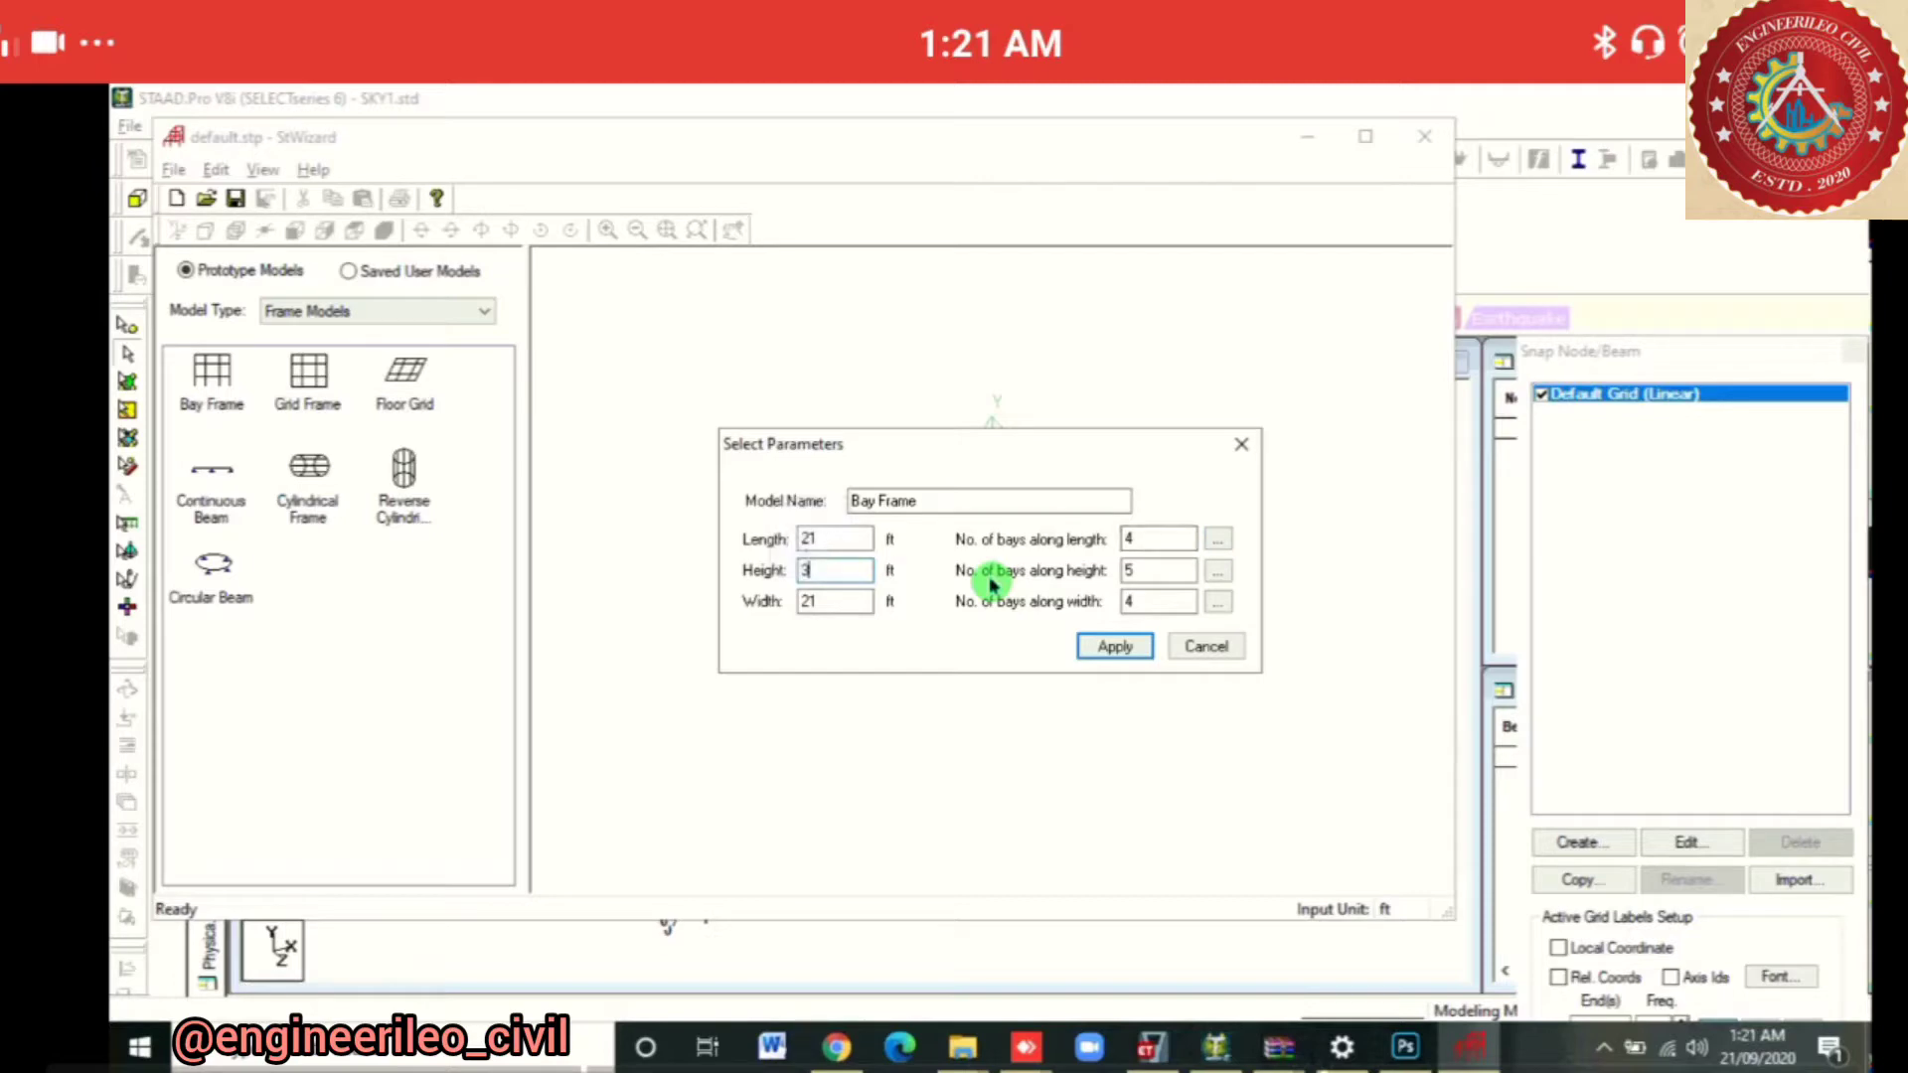
Generate the bay frame with 7 bays along the length, 7 along the width and 1 along the height
{"action": "key", "text": "Tab"}
{"action": "type", "text": "7"}
{"action": "key", "text": "Tab"}
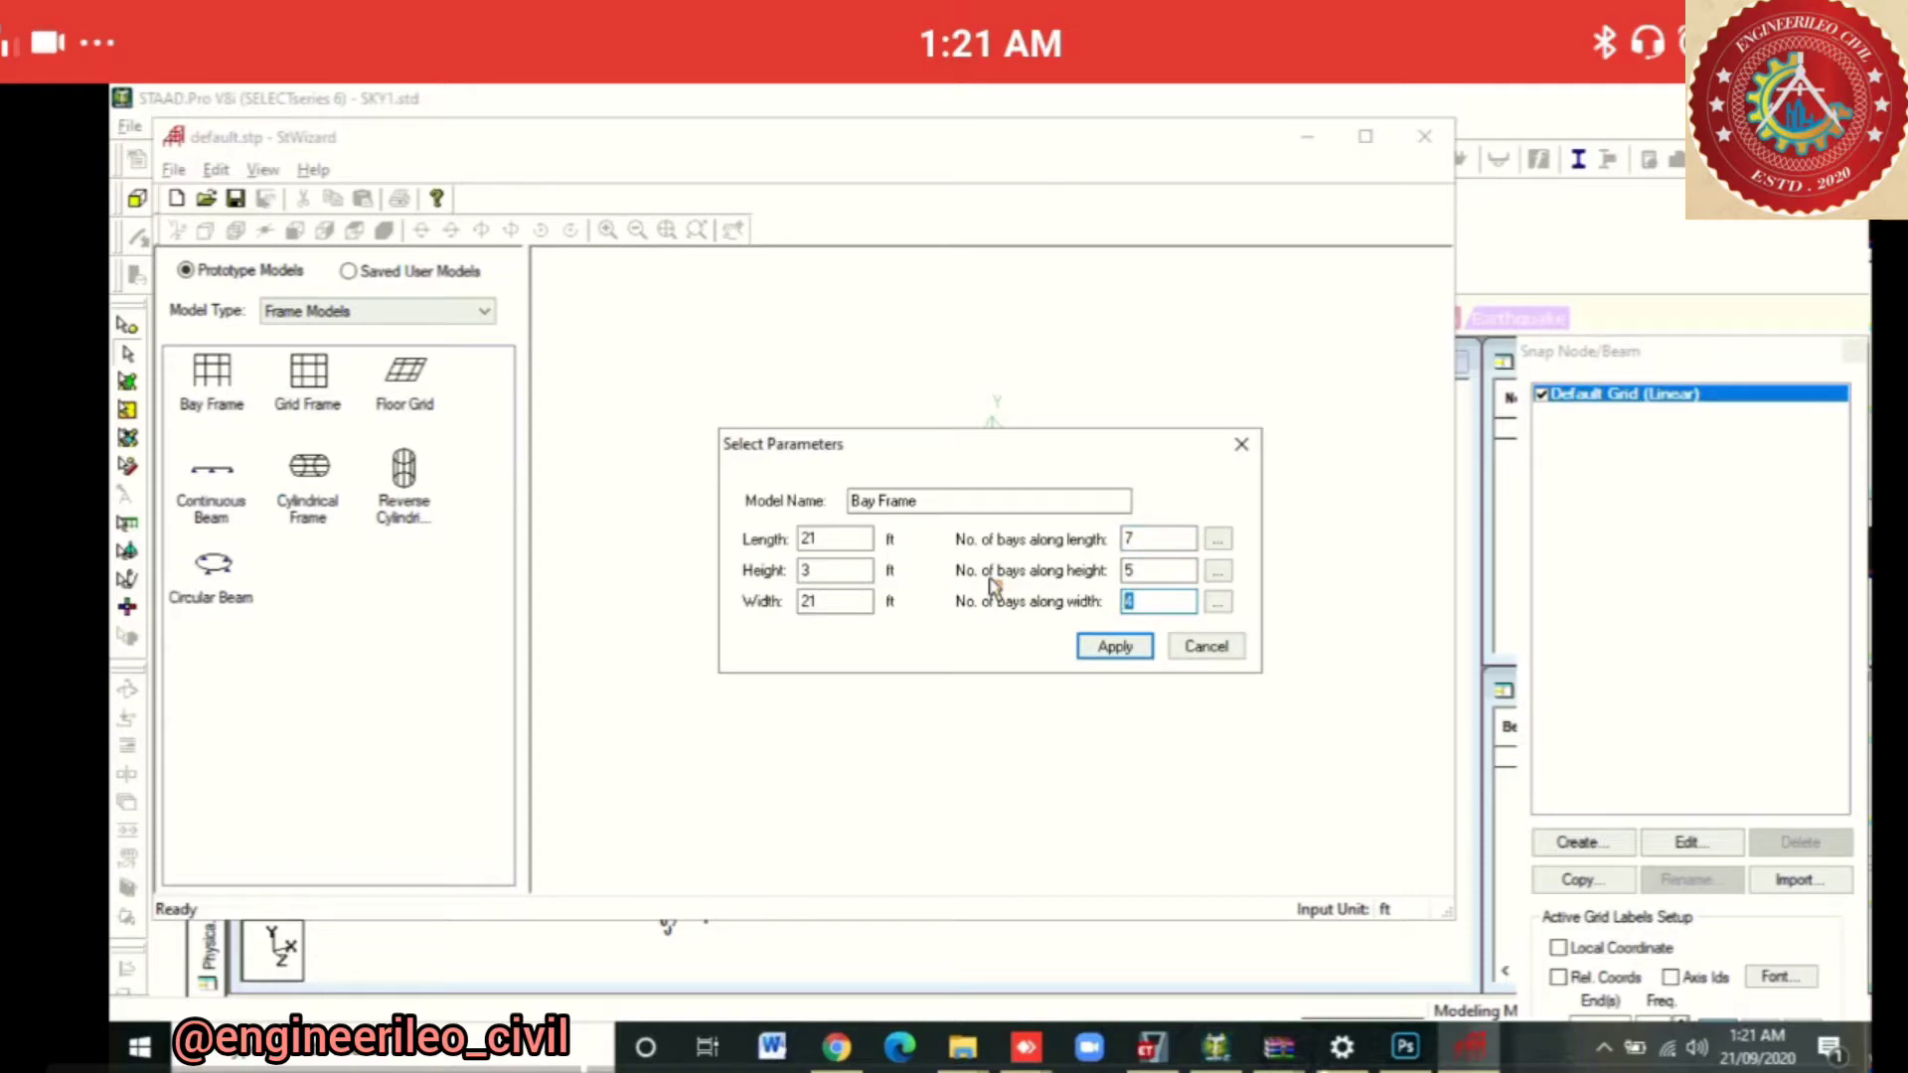
{"action": "type", "text": "7"}
{"action": "key", "text": "Tab"}
{"action": "type", "text": "1"}
{"action": "key", "text": "Return"}
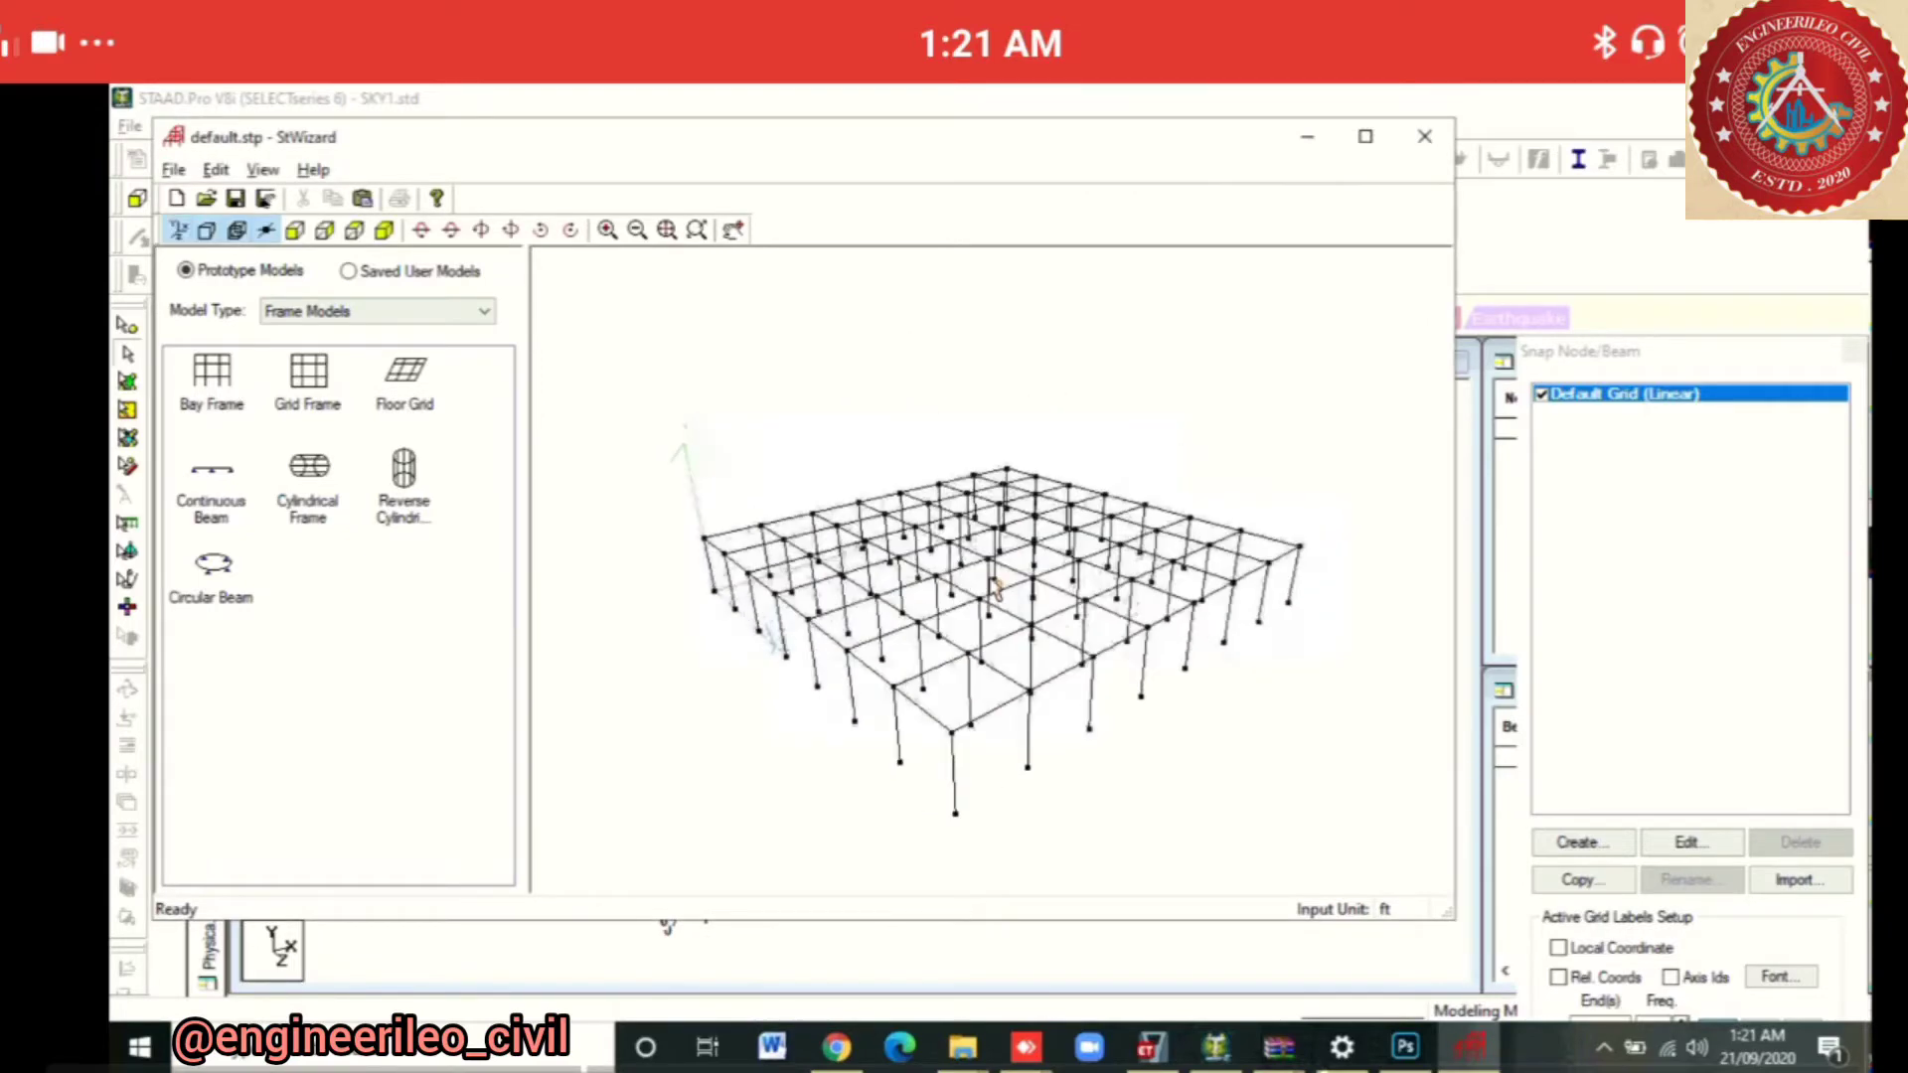
Merge the bay frame prototype into the STAAD.Pro model at X, Y and Z values of 0
{"action": "key", "text": "alt+f"}
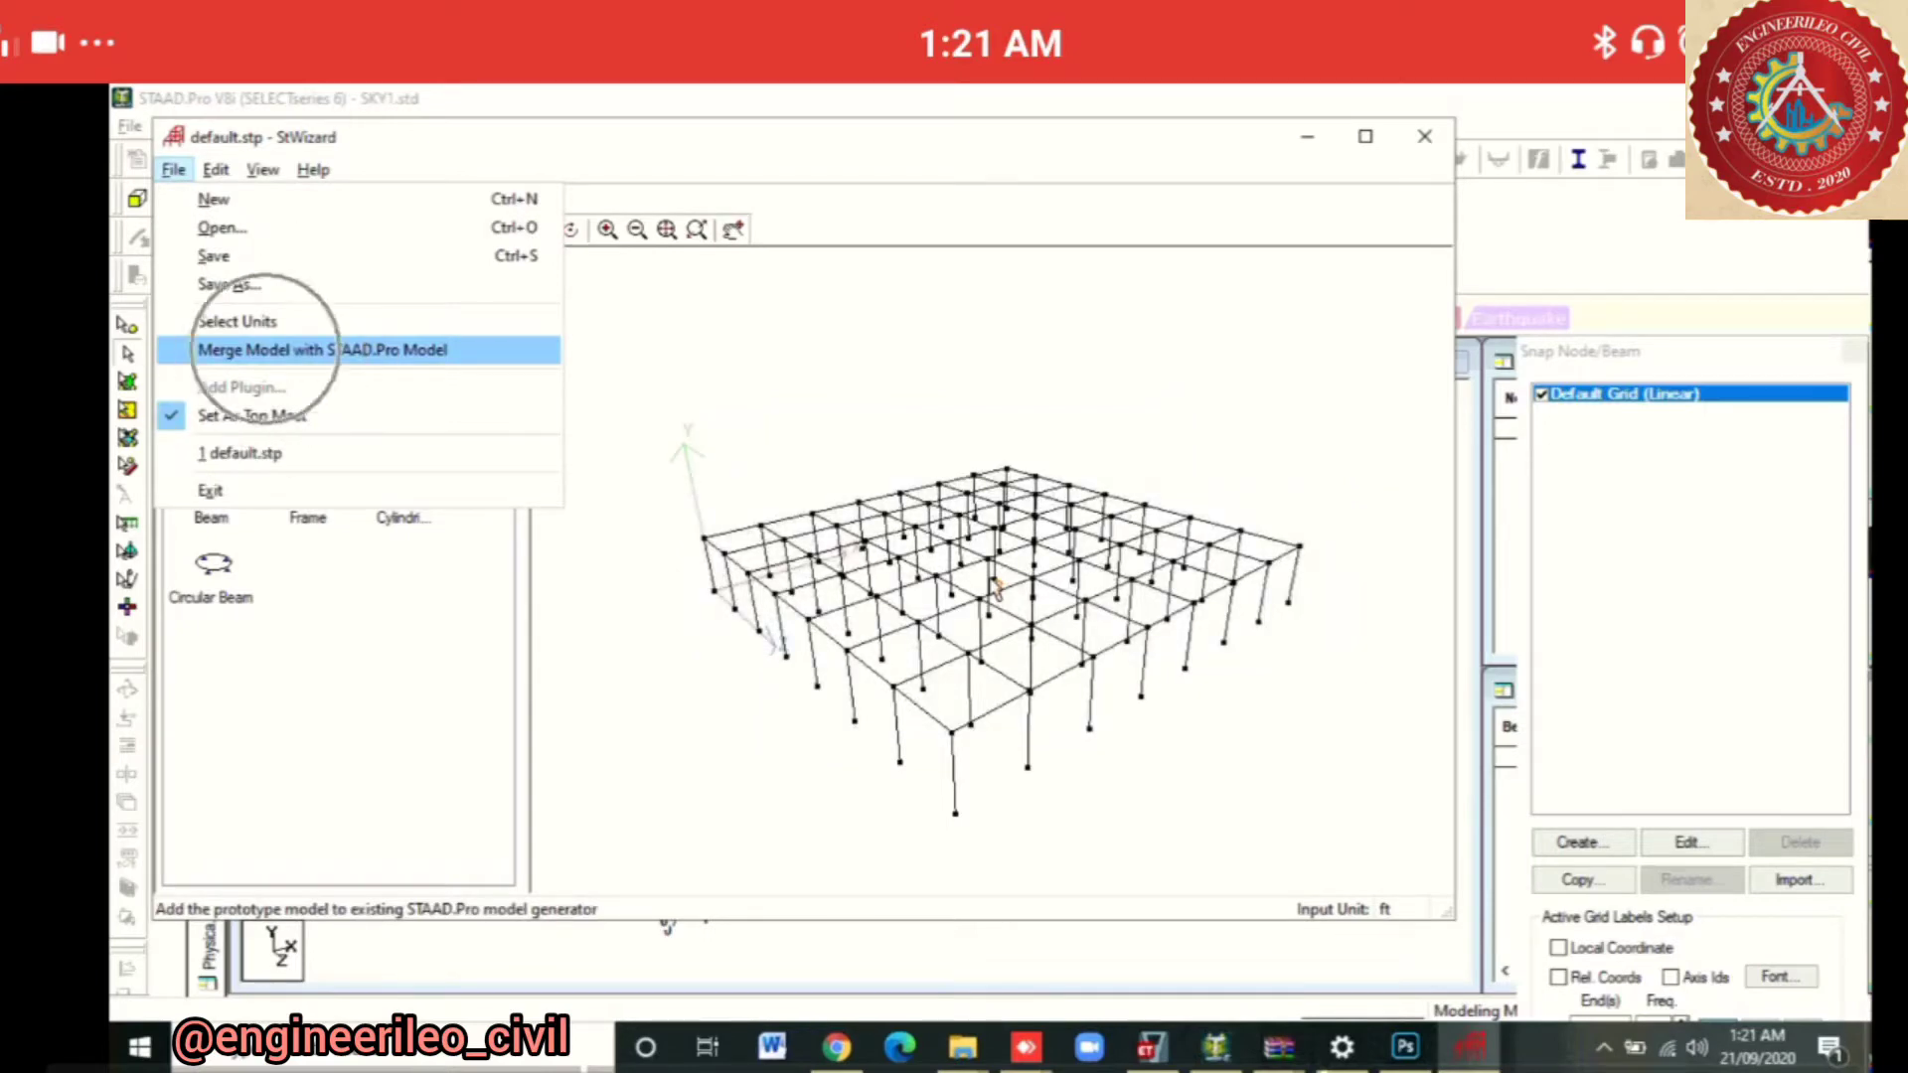
{"action": "left_click", "coordinate": [992, 584]}
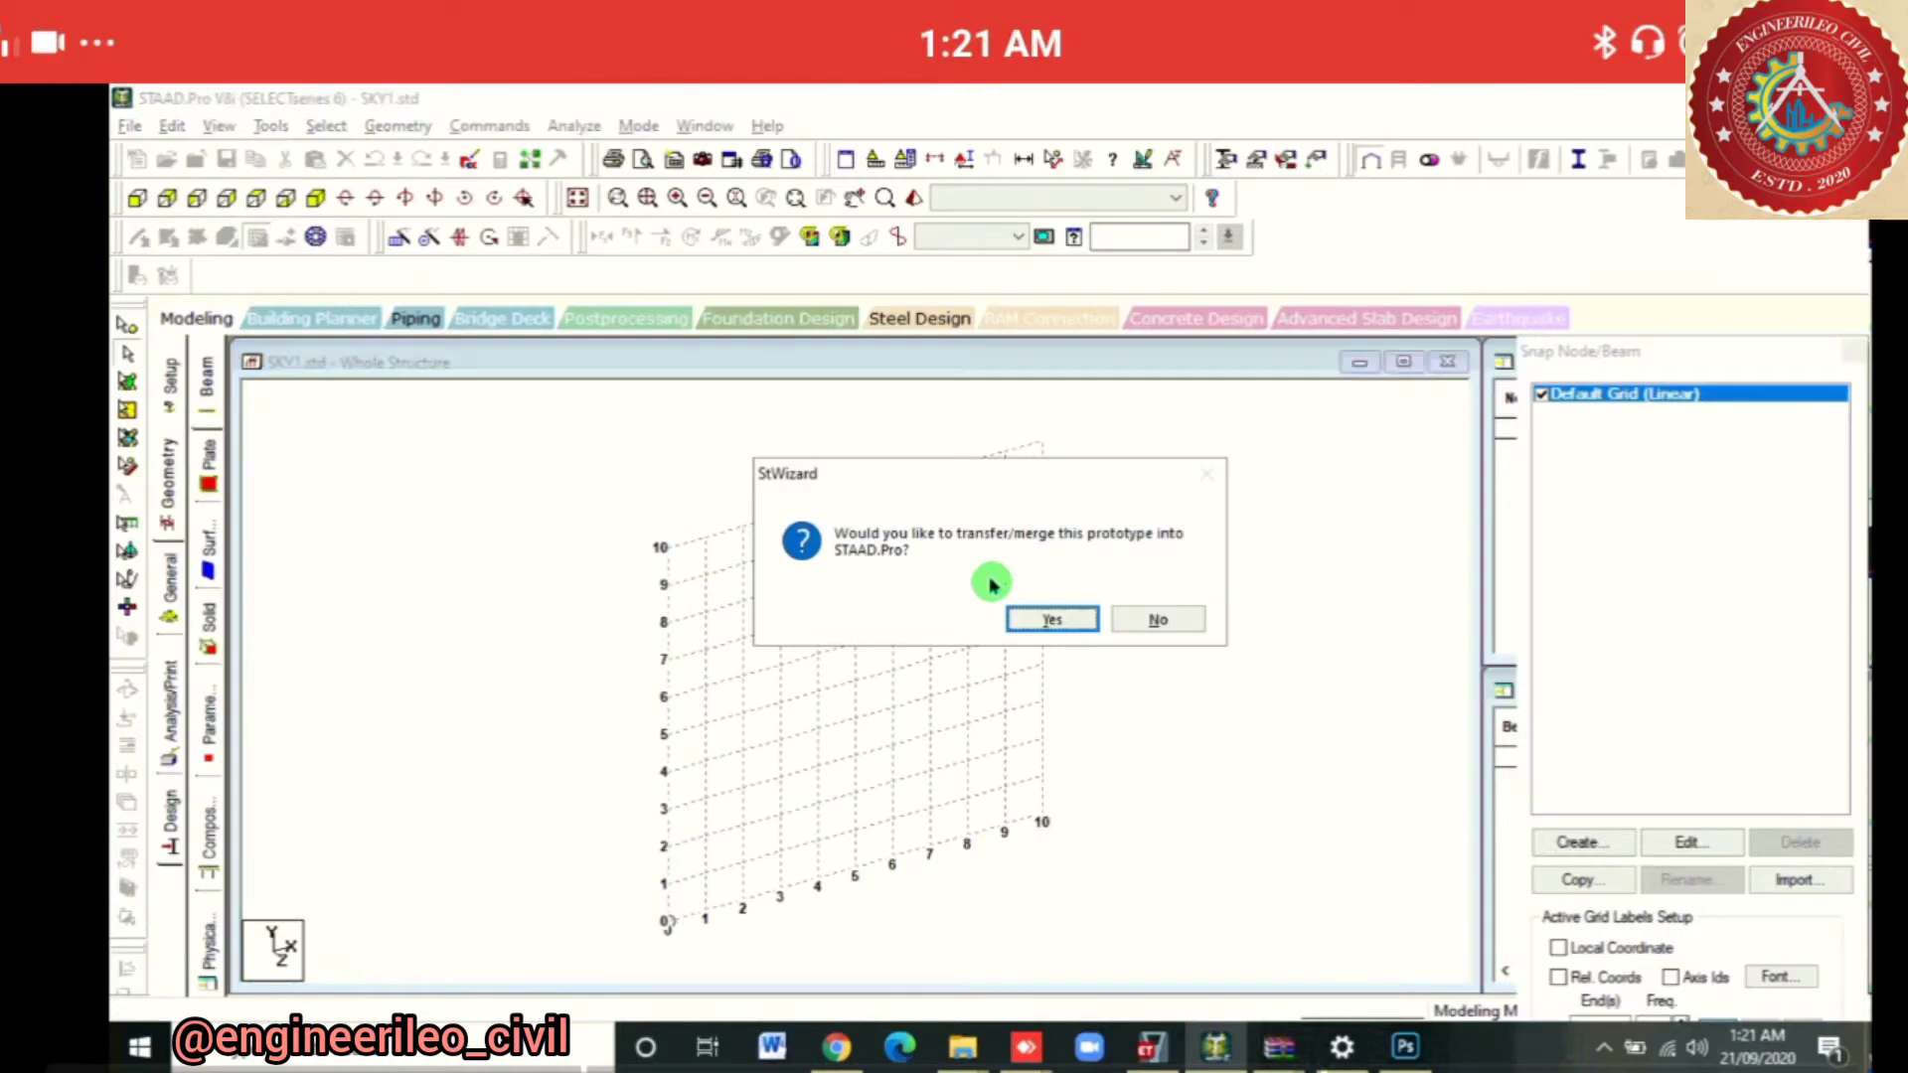
{"action": "key", "text": "Return"}
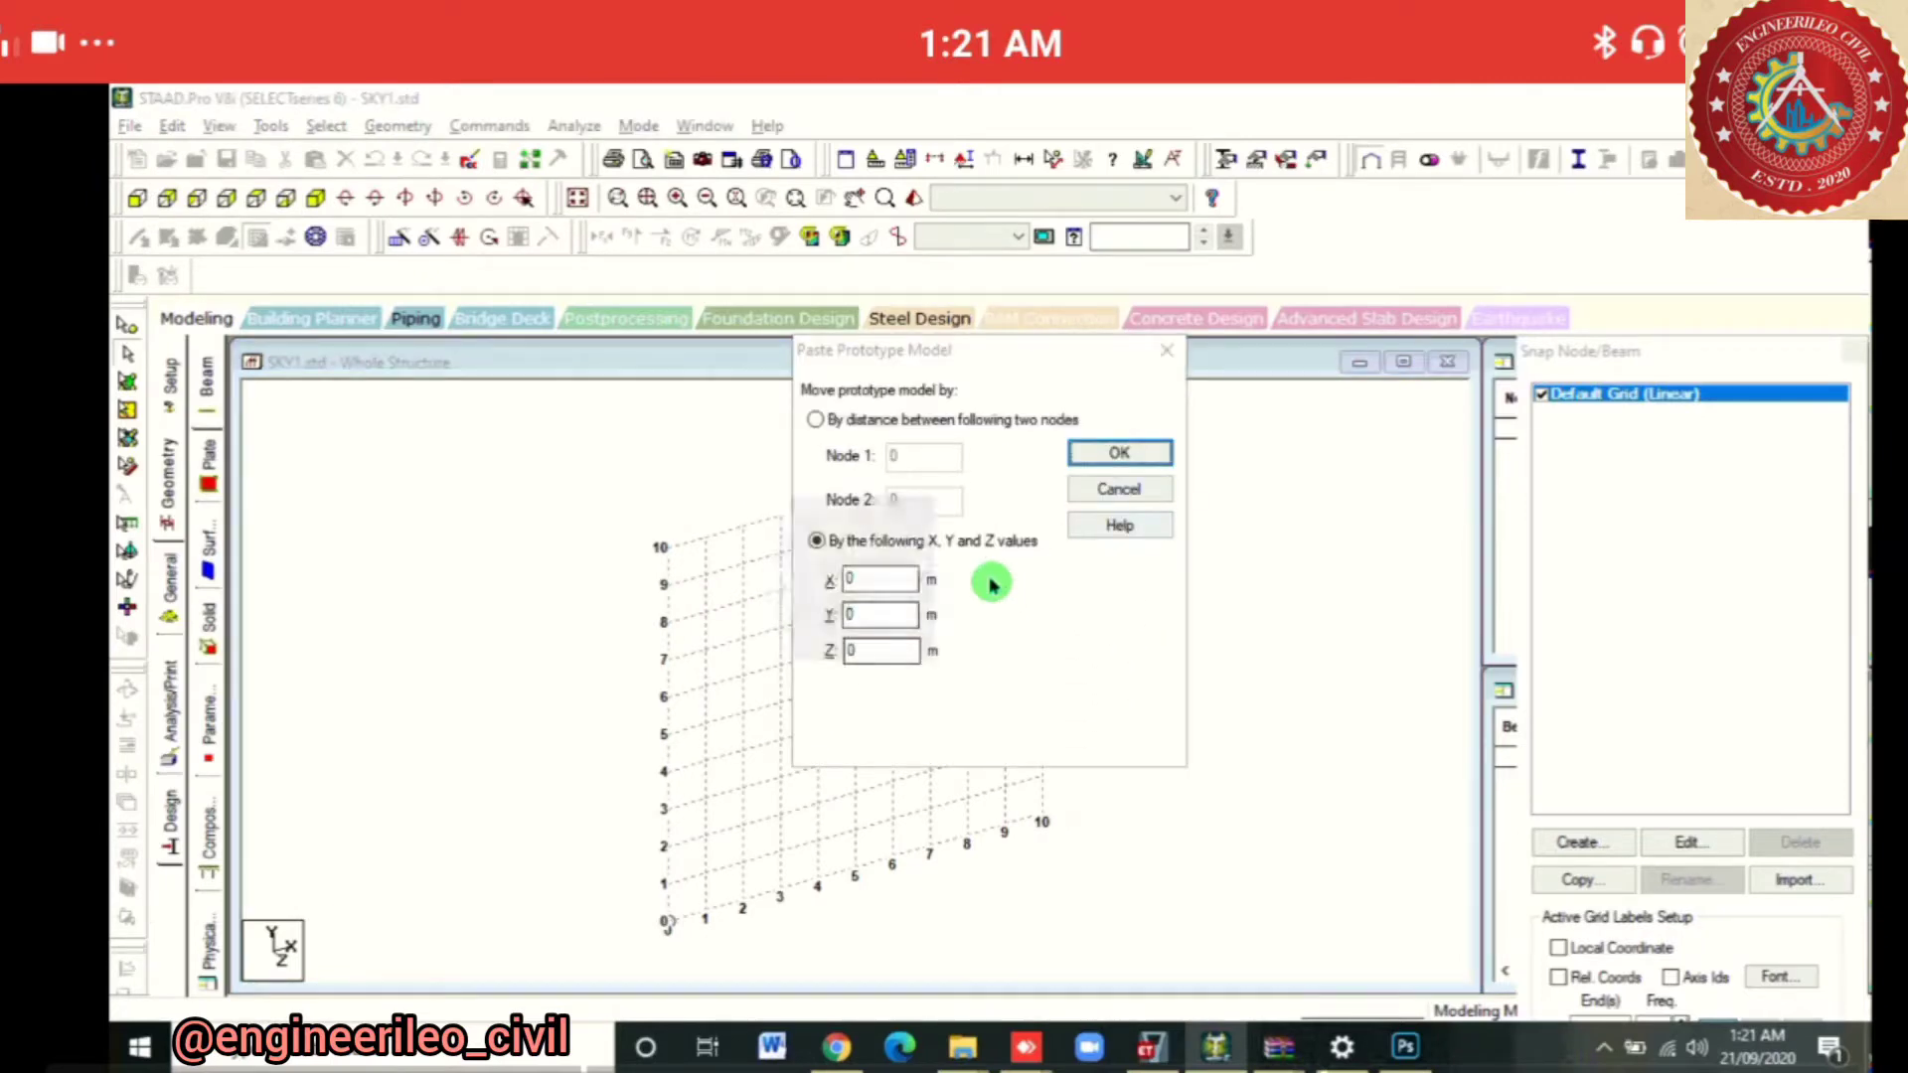
{"action": "key", "text": "Return"}
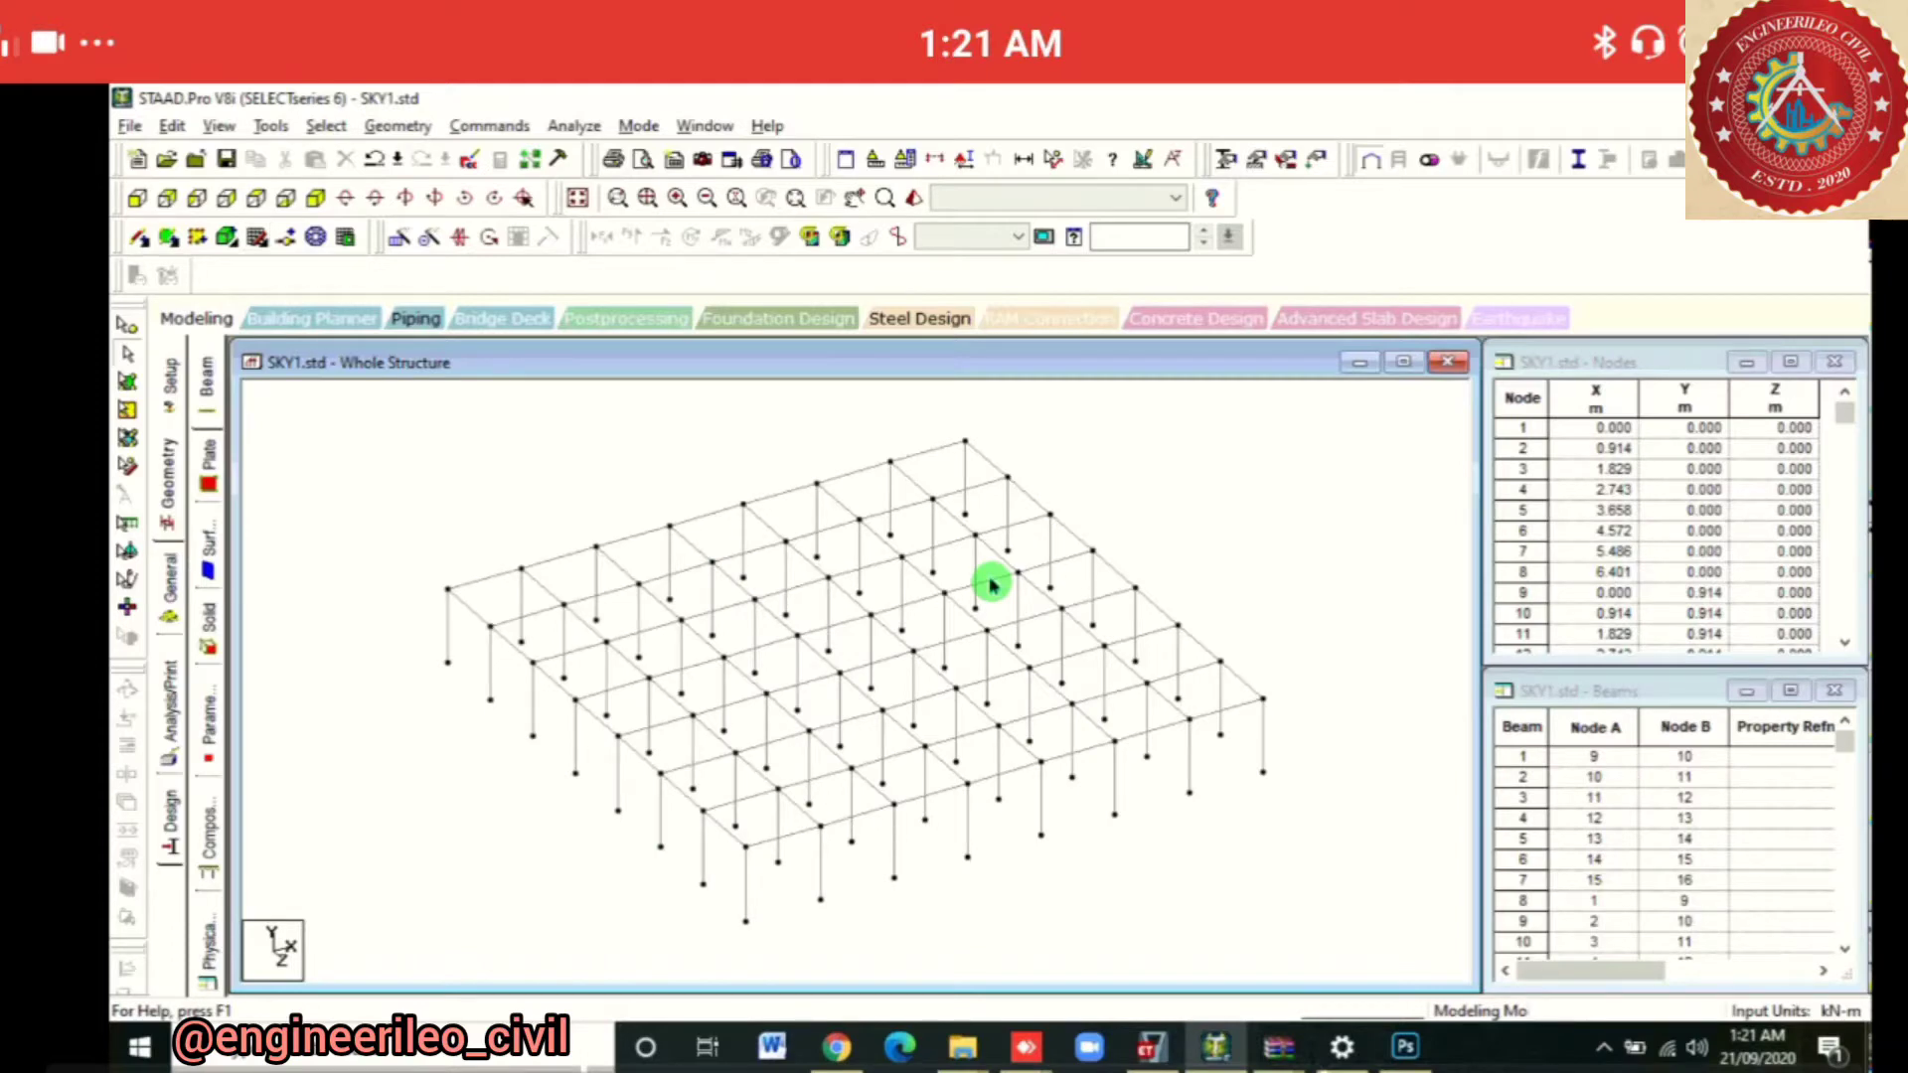
Repeat the frame's top-level beams in the Y direction with 9 steps at 1 m spacing and linked steps
{"action": "key", "text": "ctrl+f"}
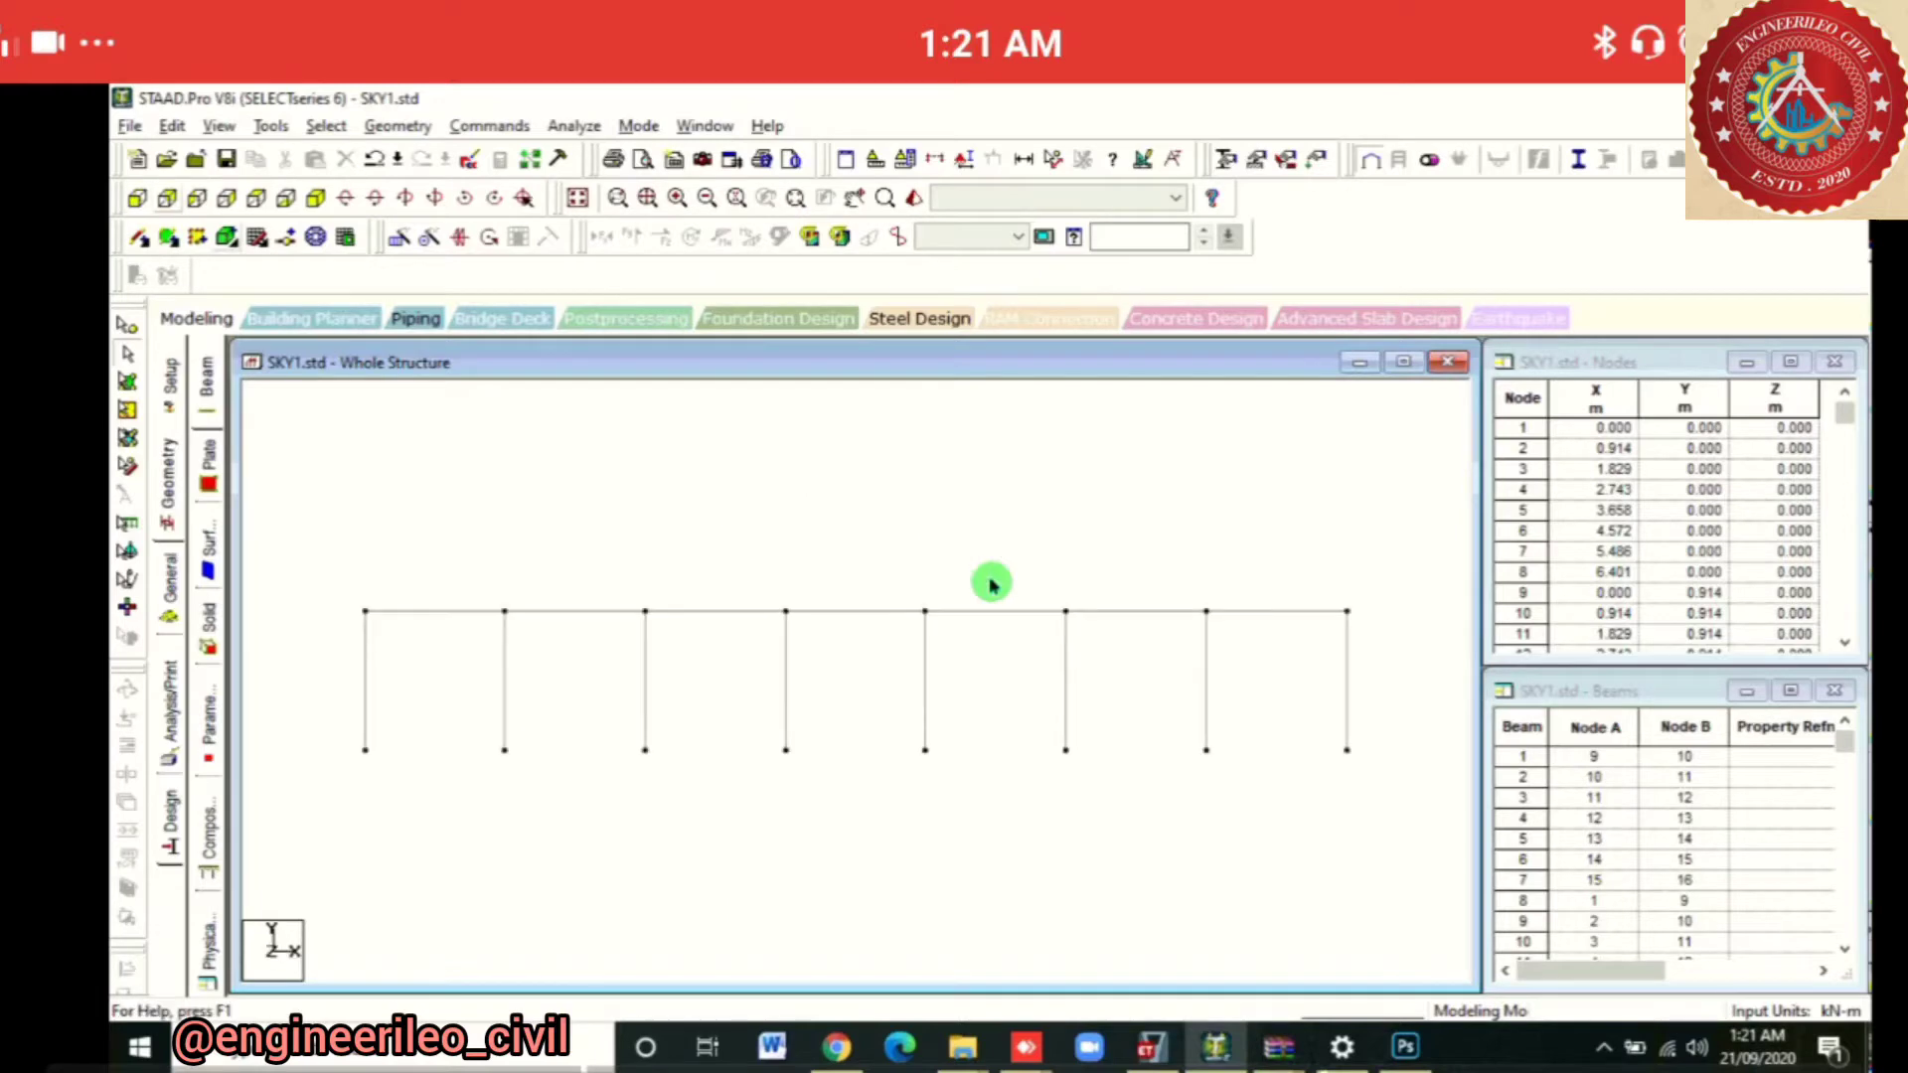
{"action": "left_click_drag", "start_coordinate": [328, 586], "coordinate": [1441, 652]}
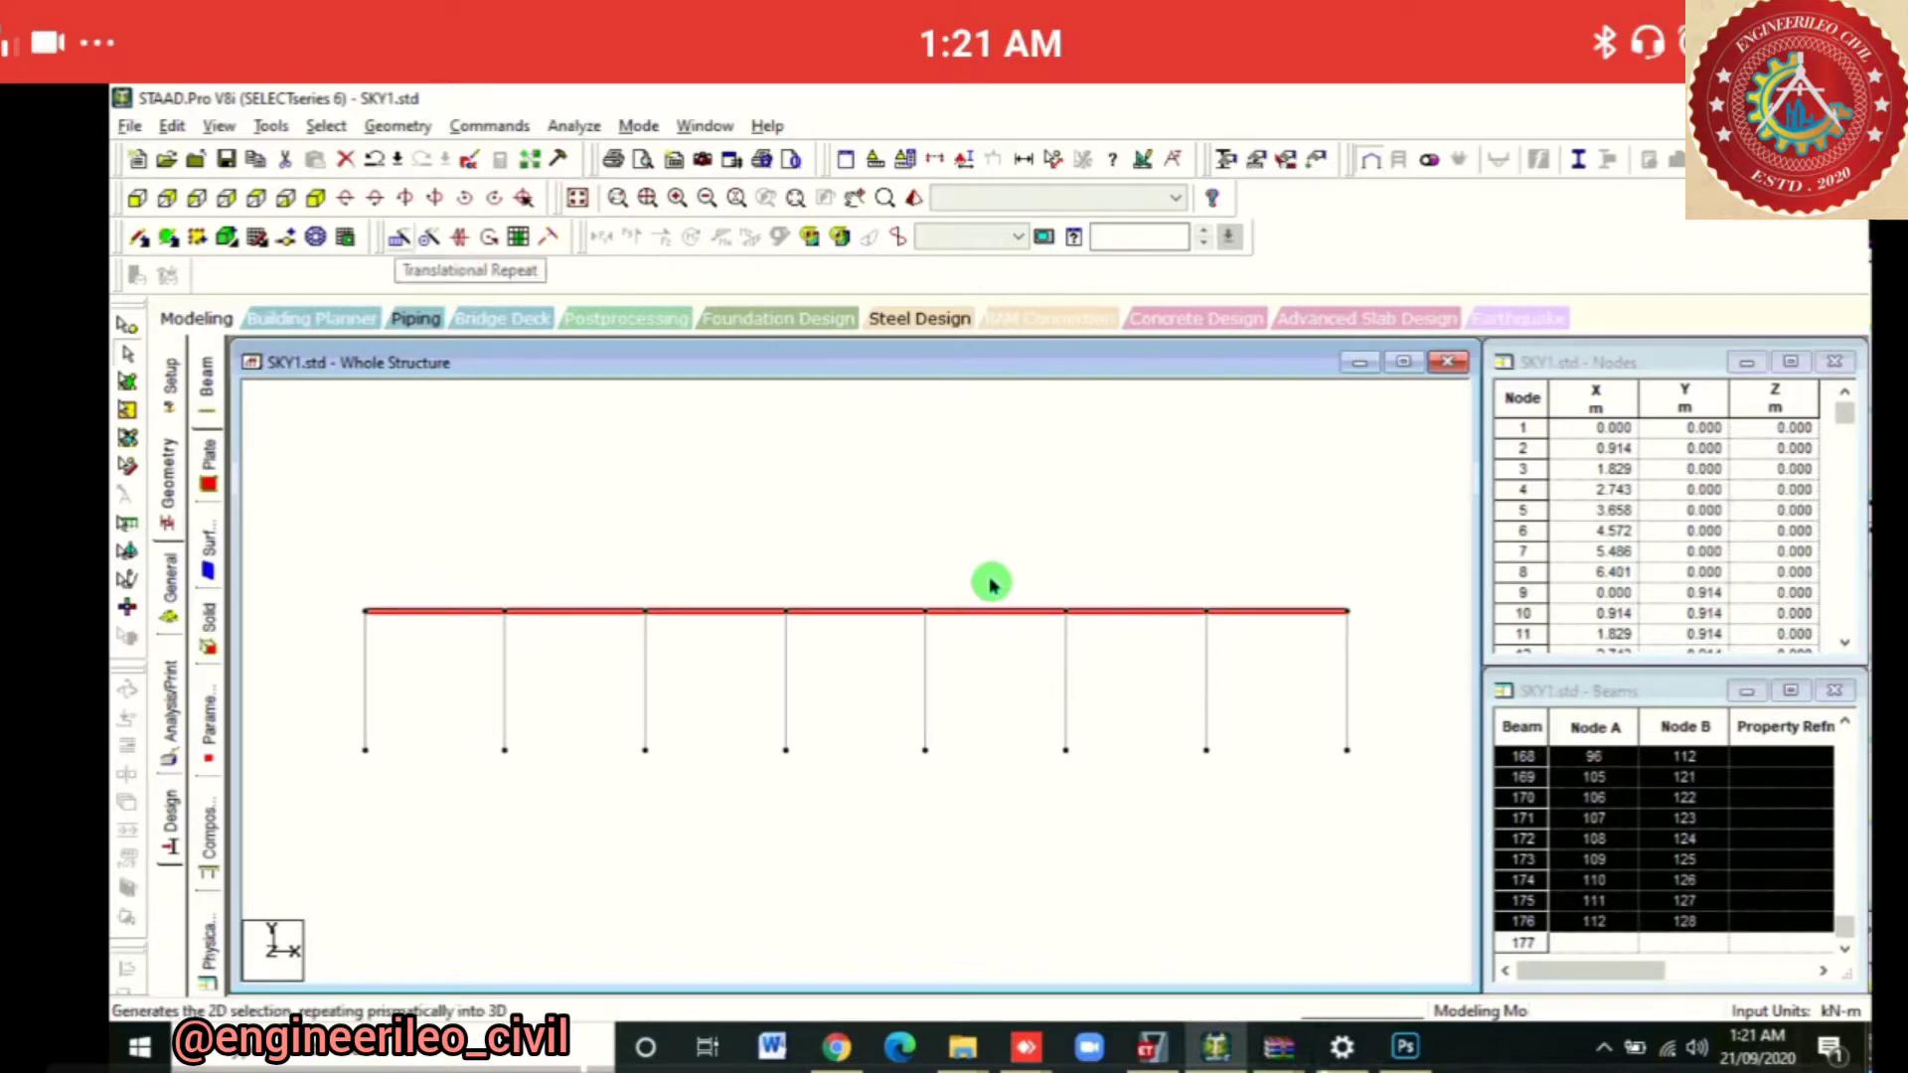
{"action": "left_click", "coordinate": [398, 237]}
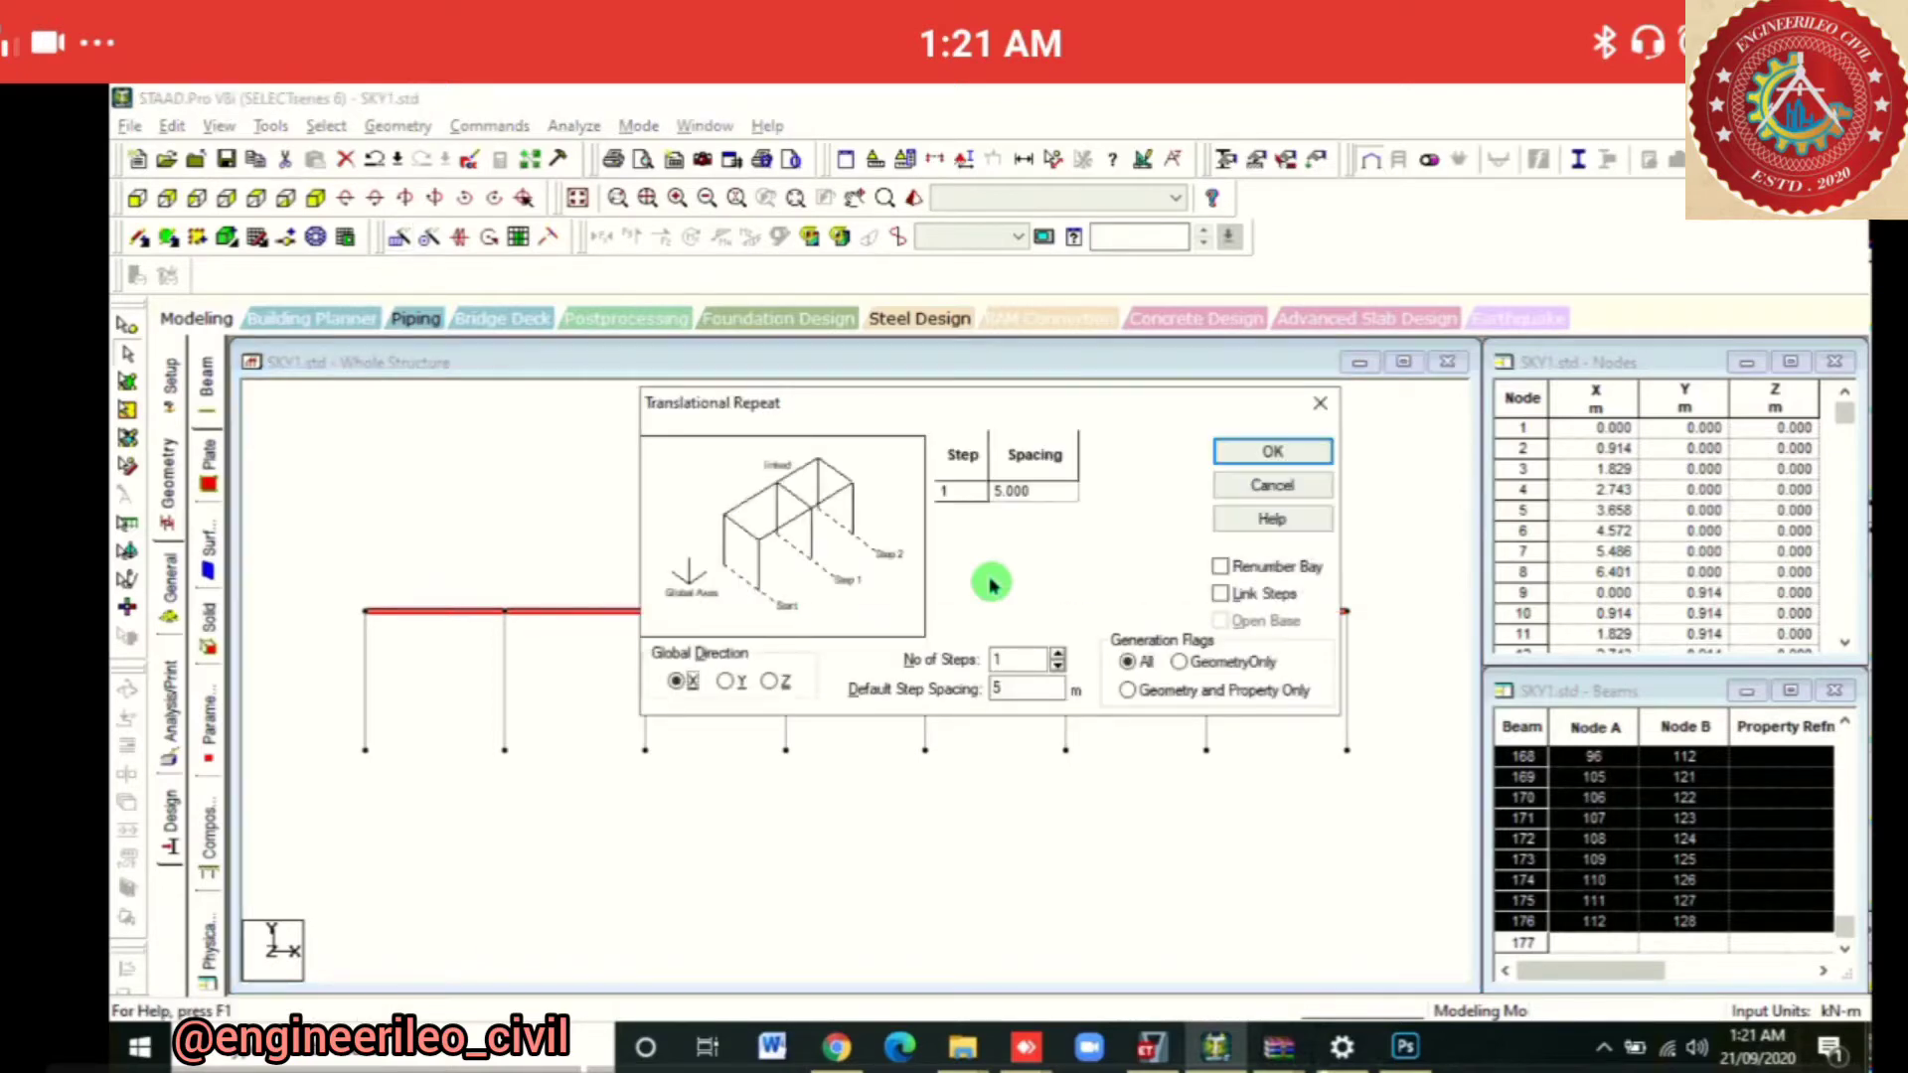
{"action": "key", "text": "Down"}
{"action": "key", "text": "Tab"}
{"action": "type", "text": "9"}
{"action": "key", "text": "Tab"}
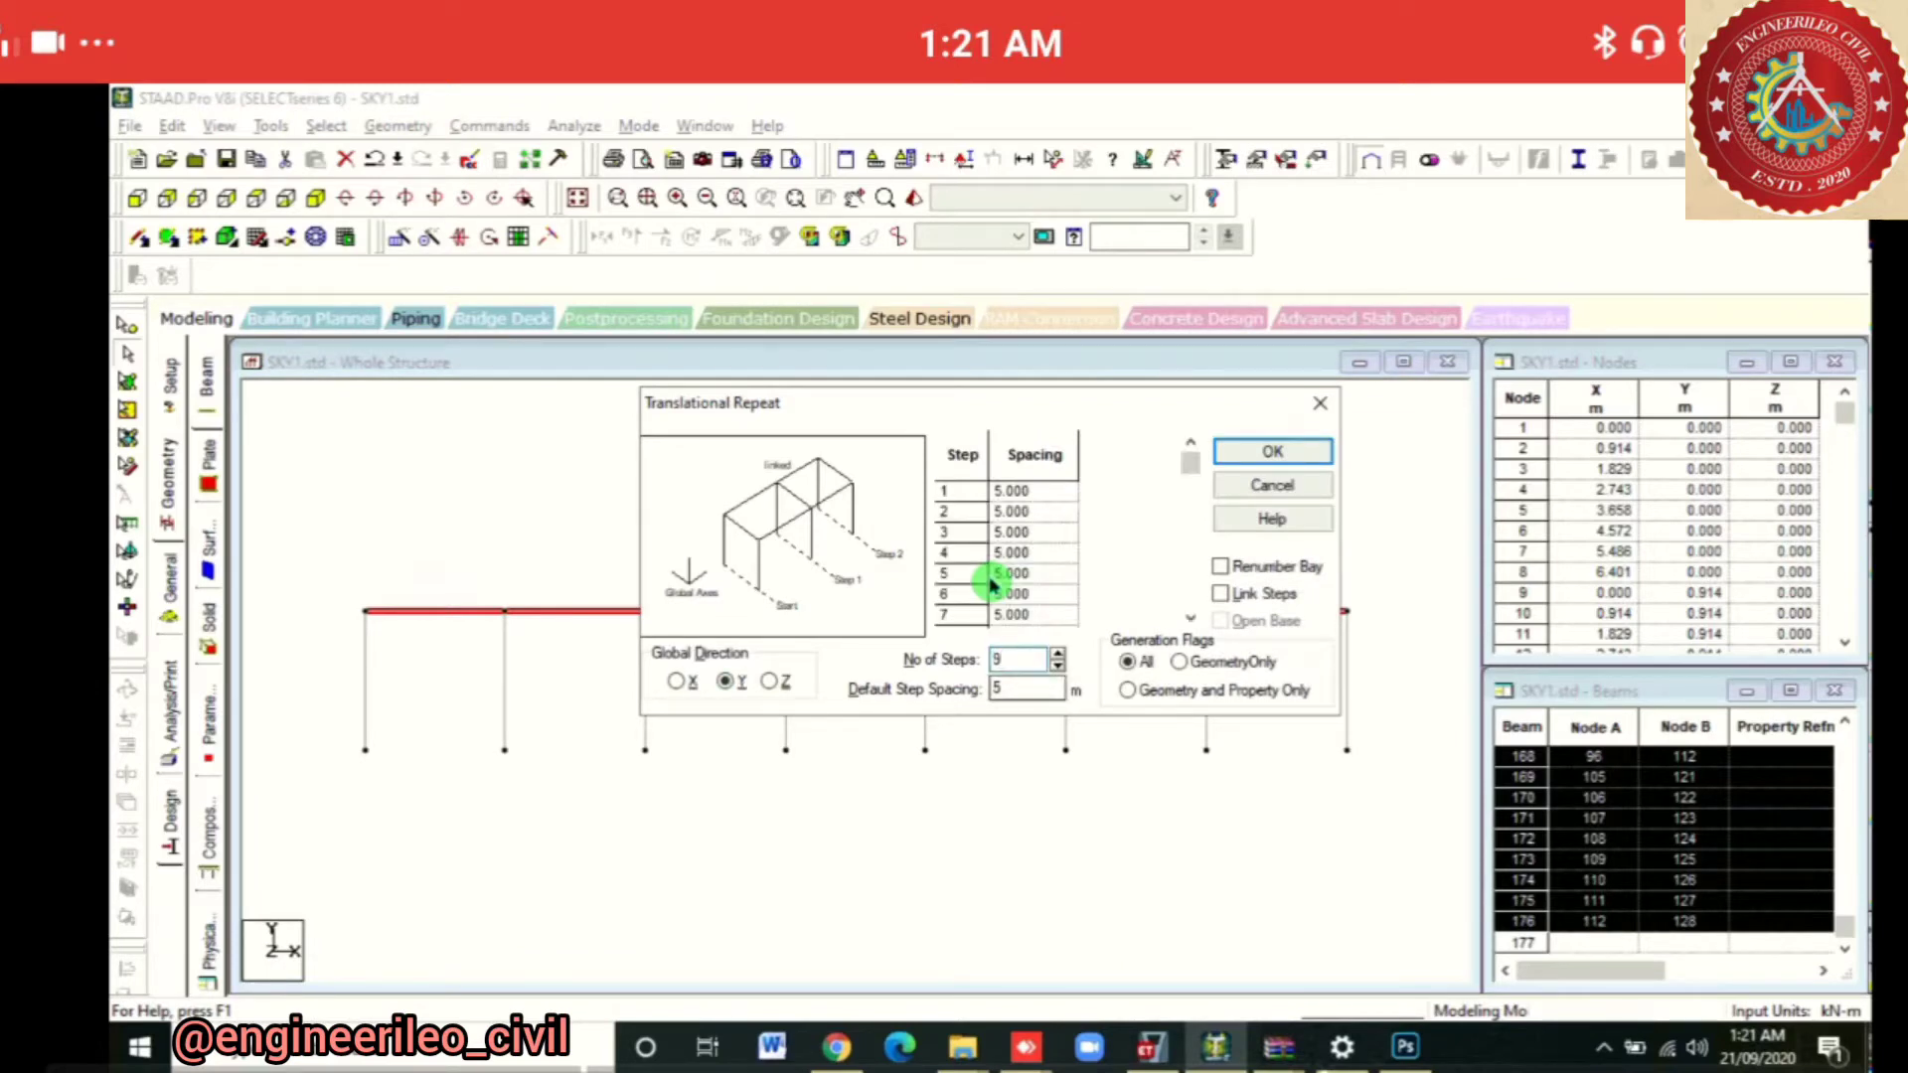
{"action": "type", "text": "1"}
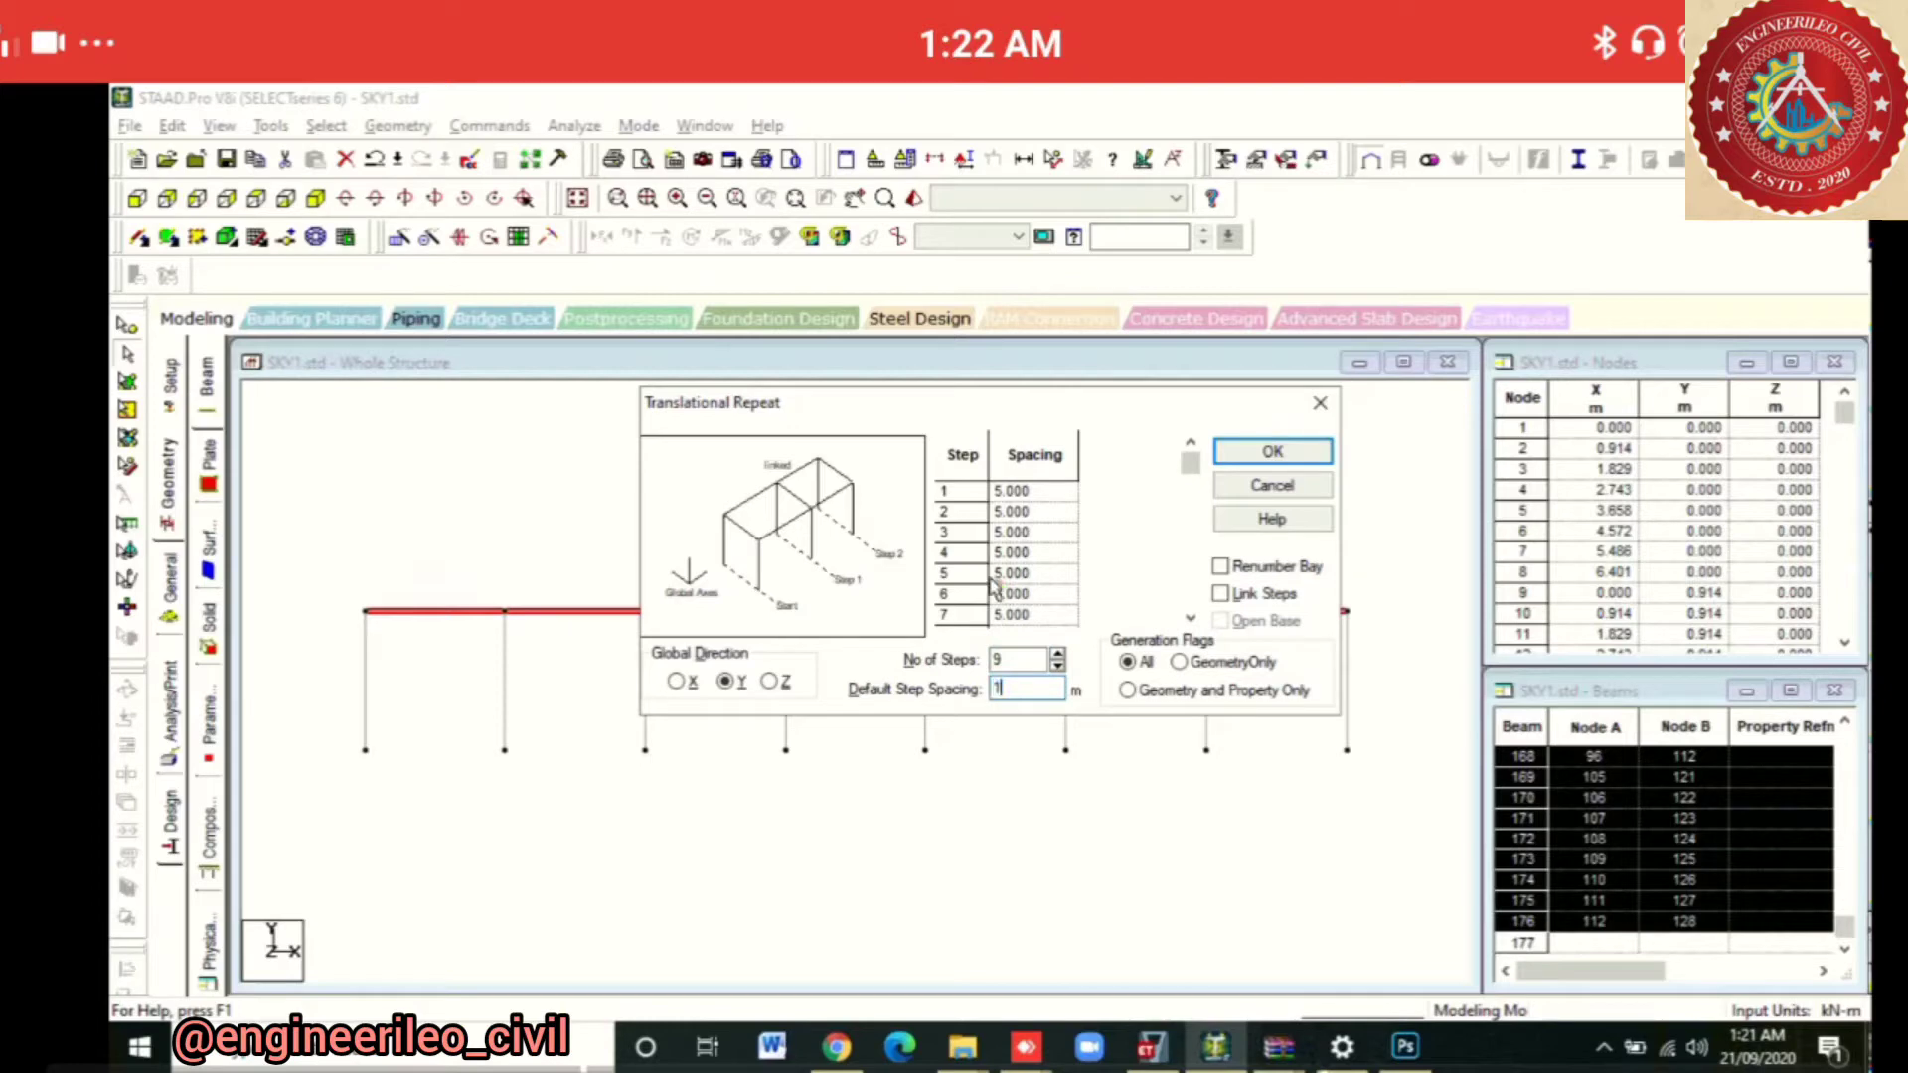
{"action": "key", "text": "Tab"}
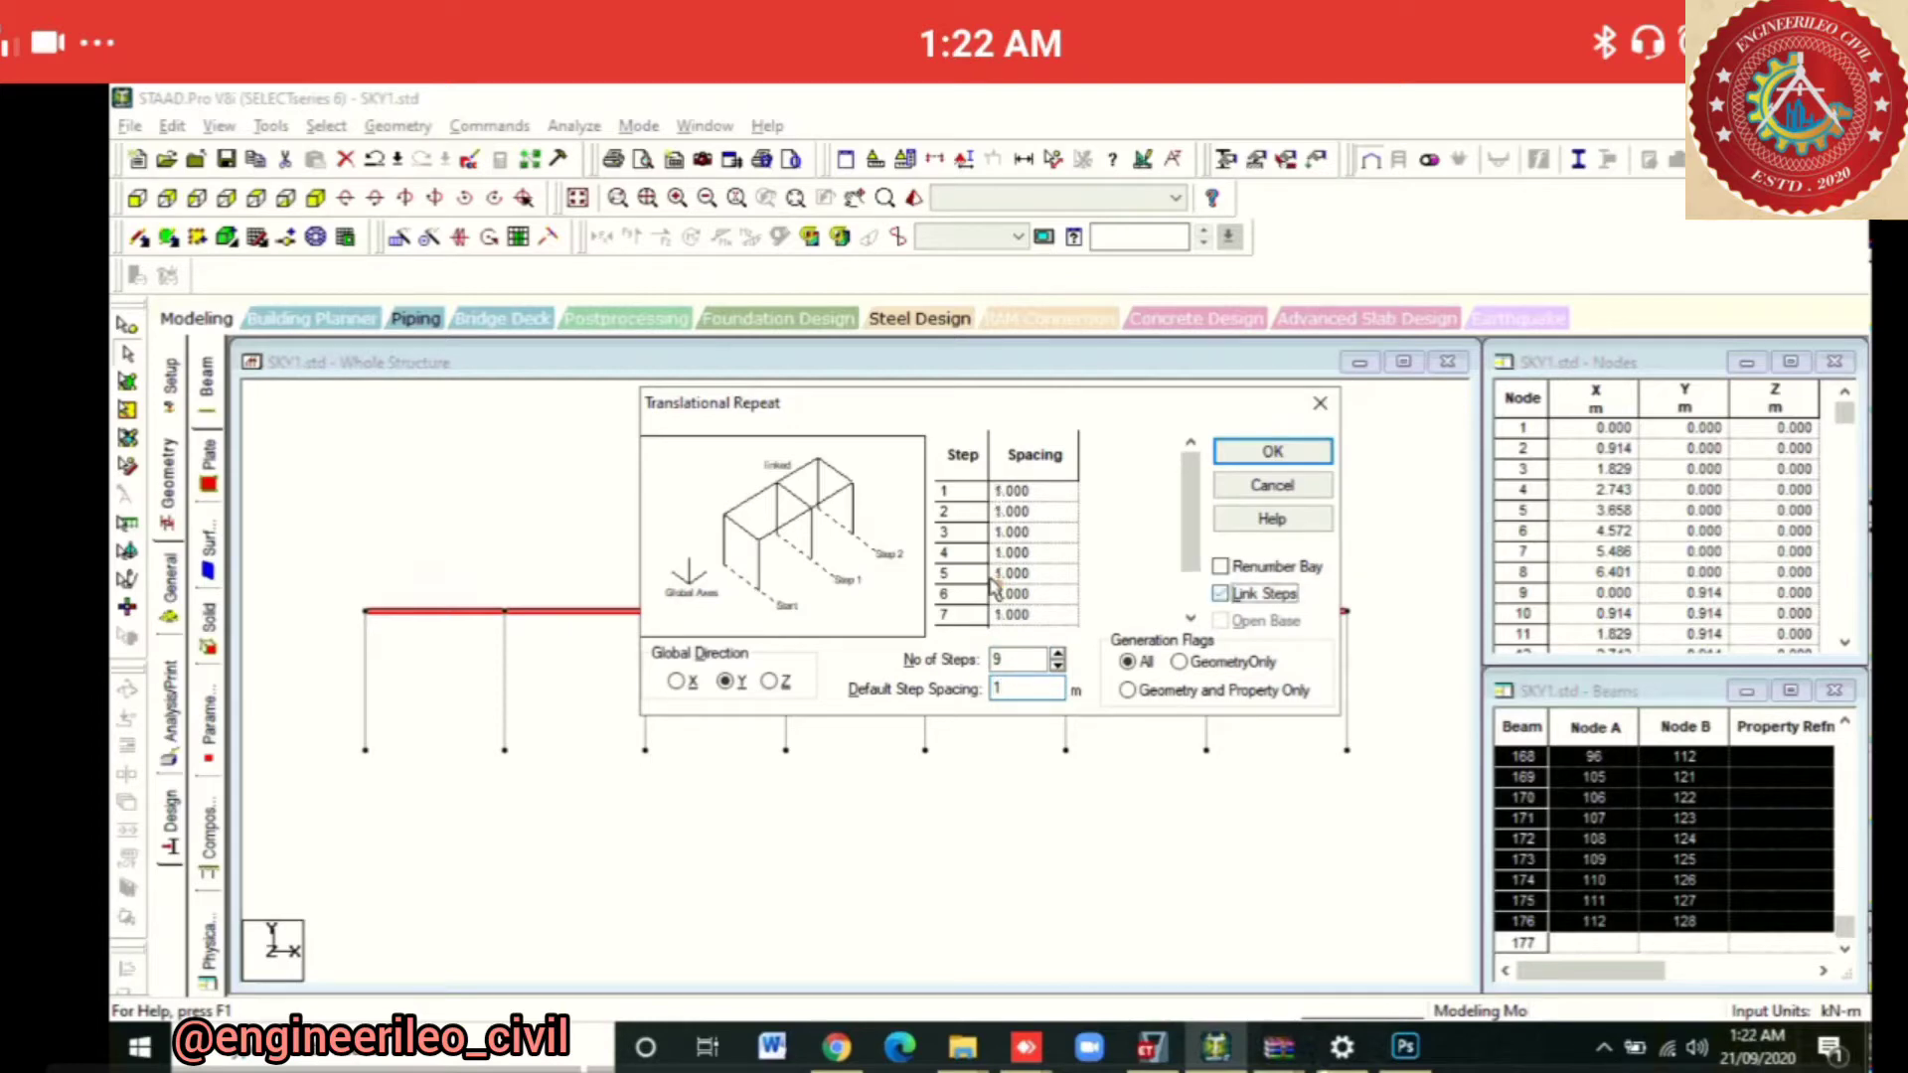
{"action": "key", "text": "Return"}
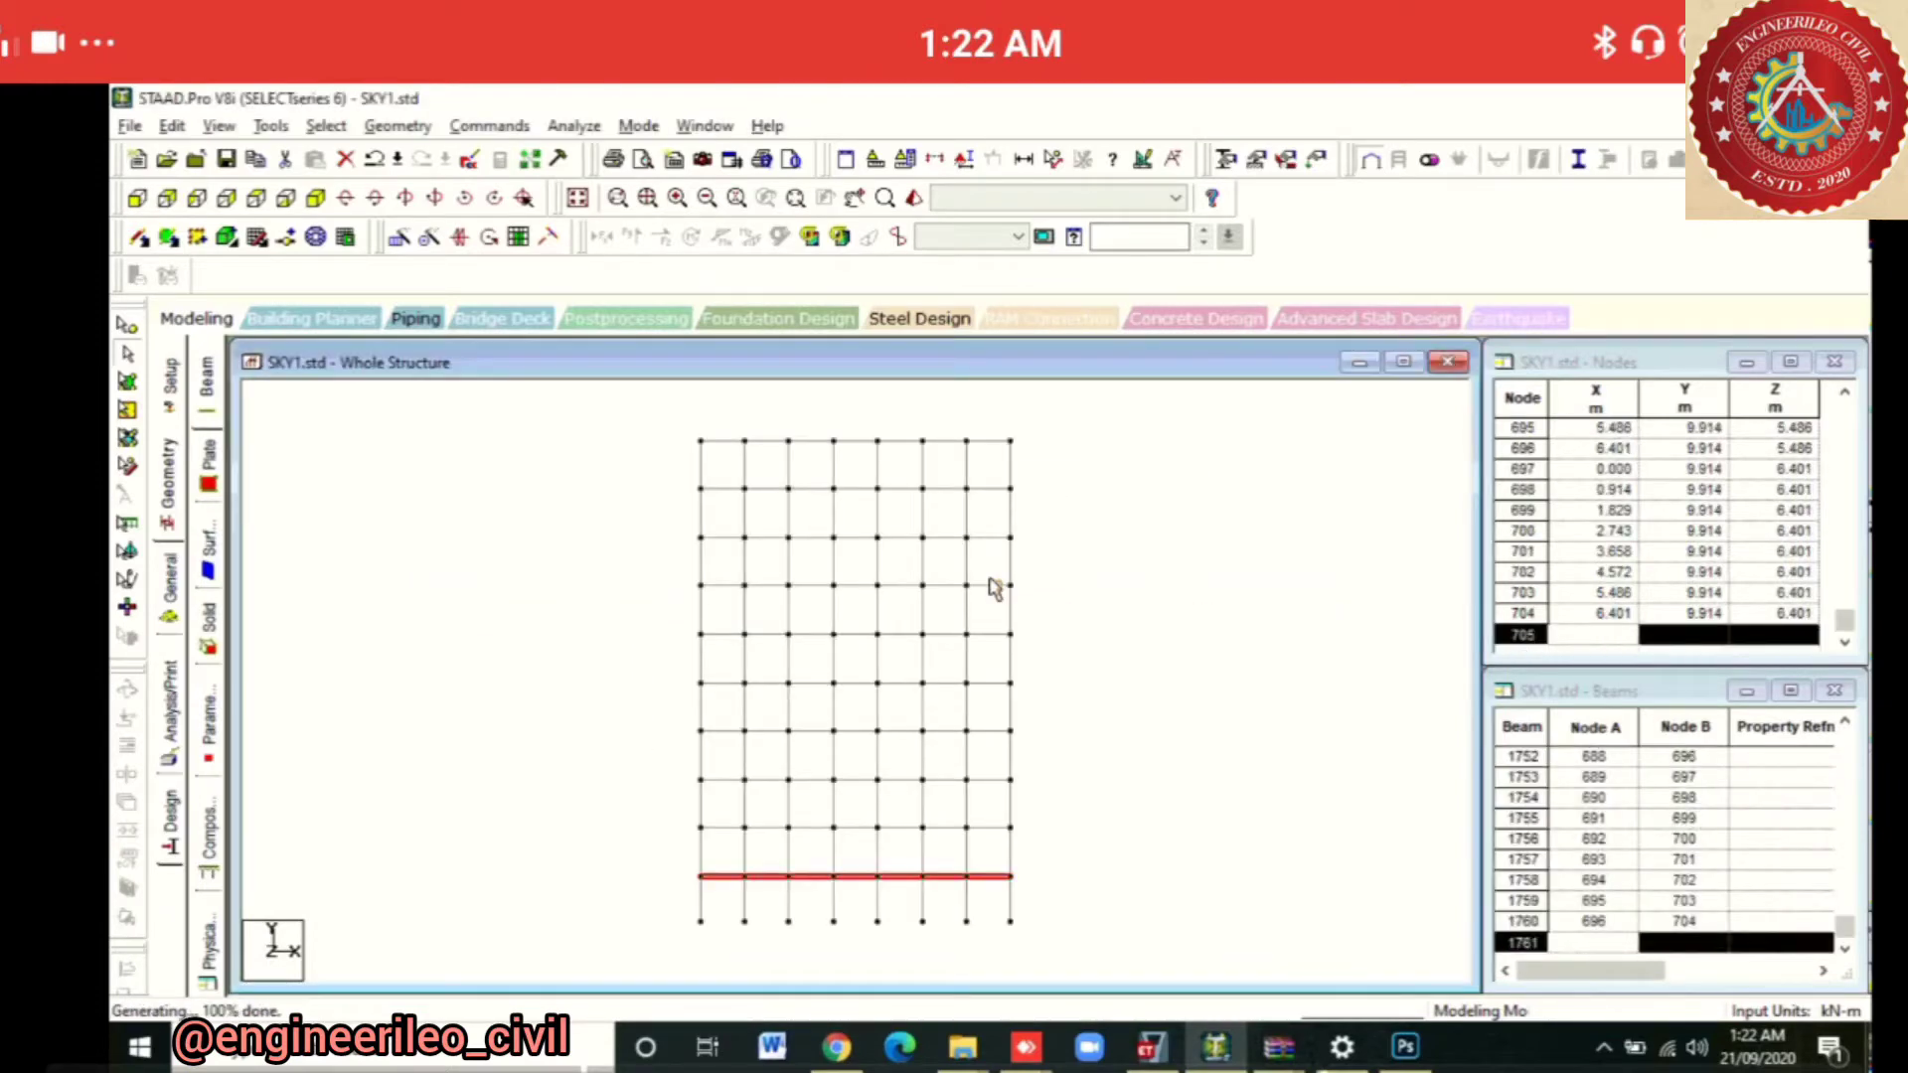
Isolate the beams of the structure's topmost level in a new view displayed in the active window
{"action": "left_click", "coordinate": [990, 579]}
{"action": "scroll", "coordinate": [990, 580], "scroll_direction": "down", "scroll_amount": 1}
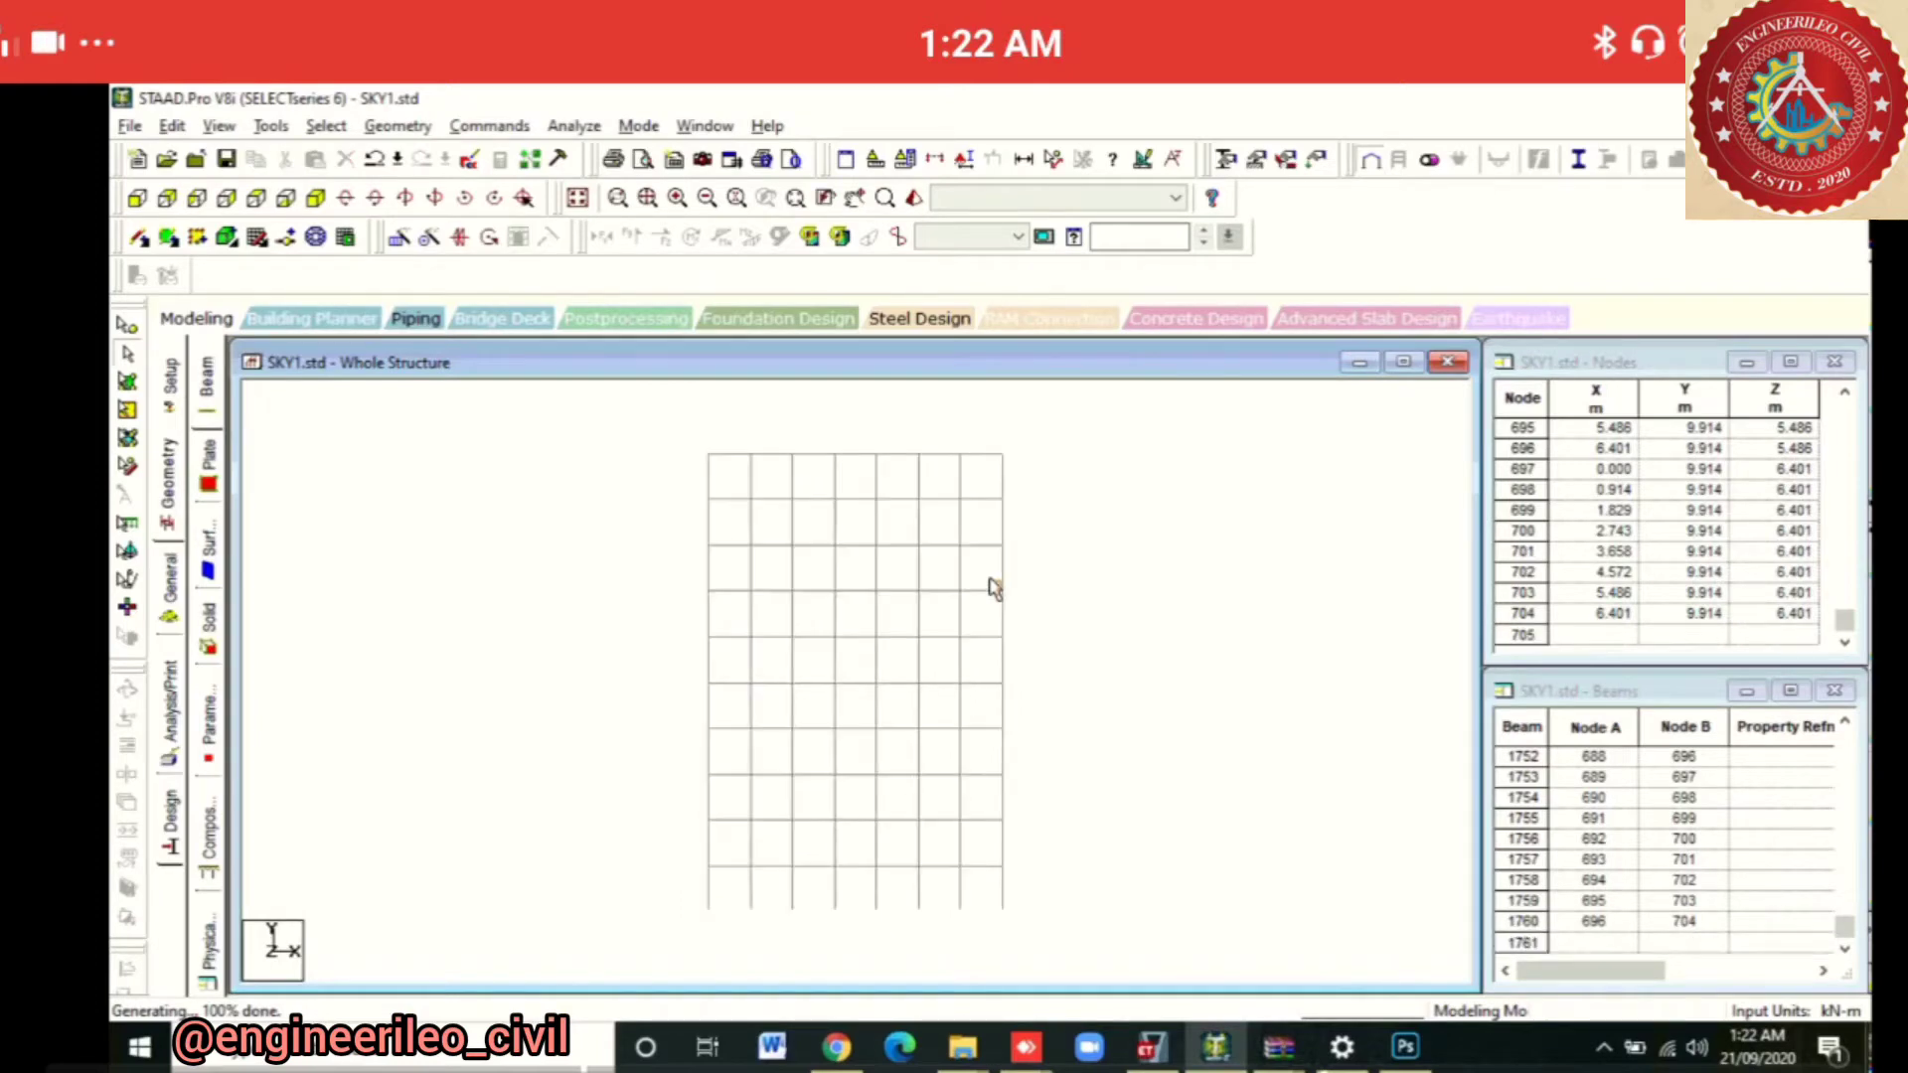
{"action": "middle_click_drag", "start_coordinate": [990, 580], "coordinate": [942, 729]}
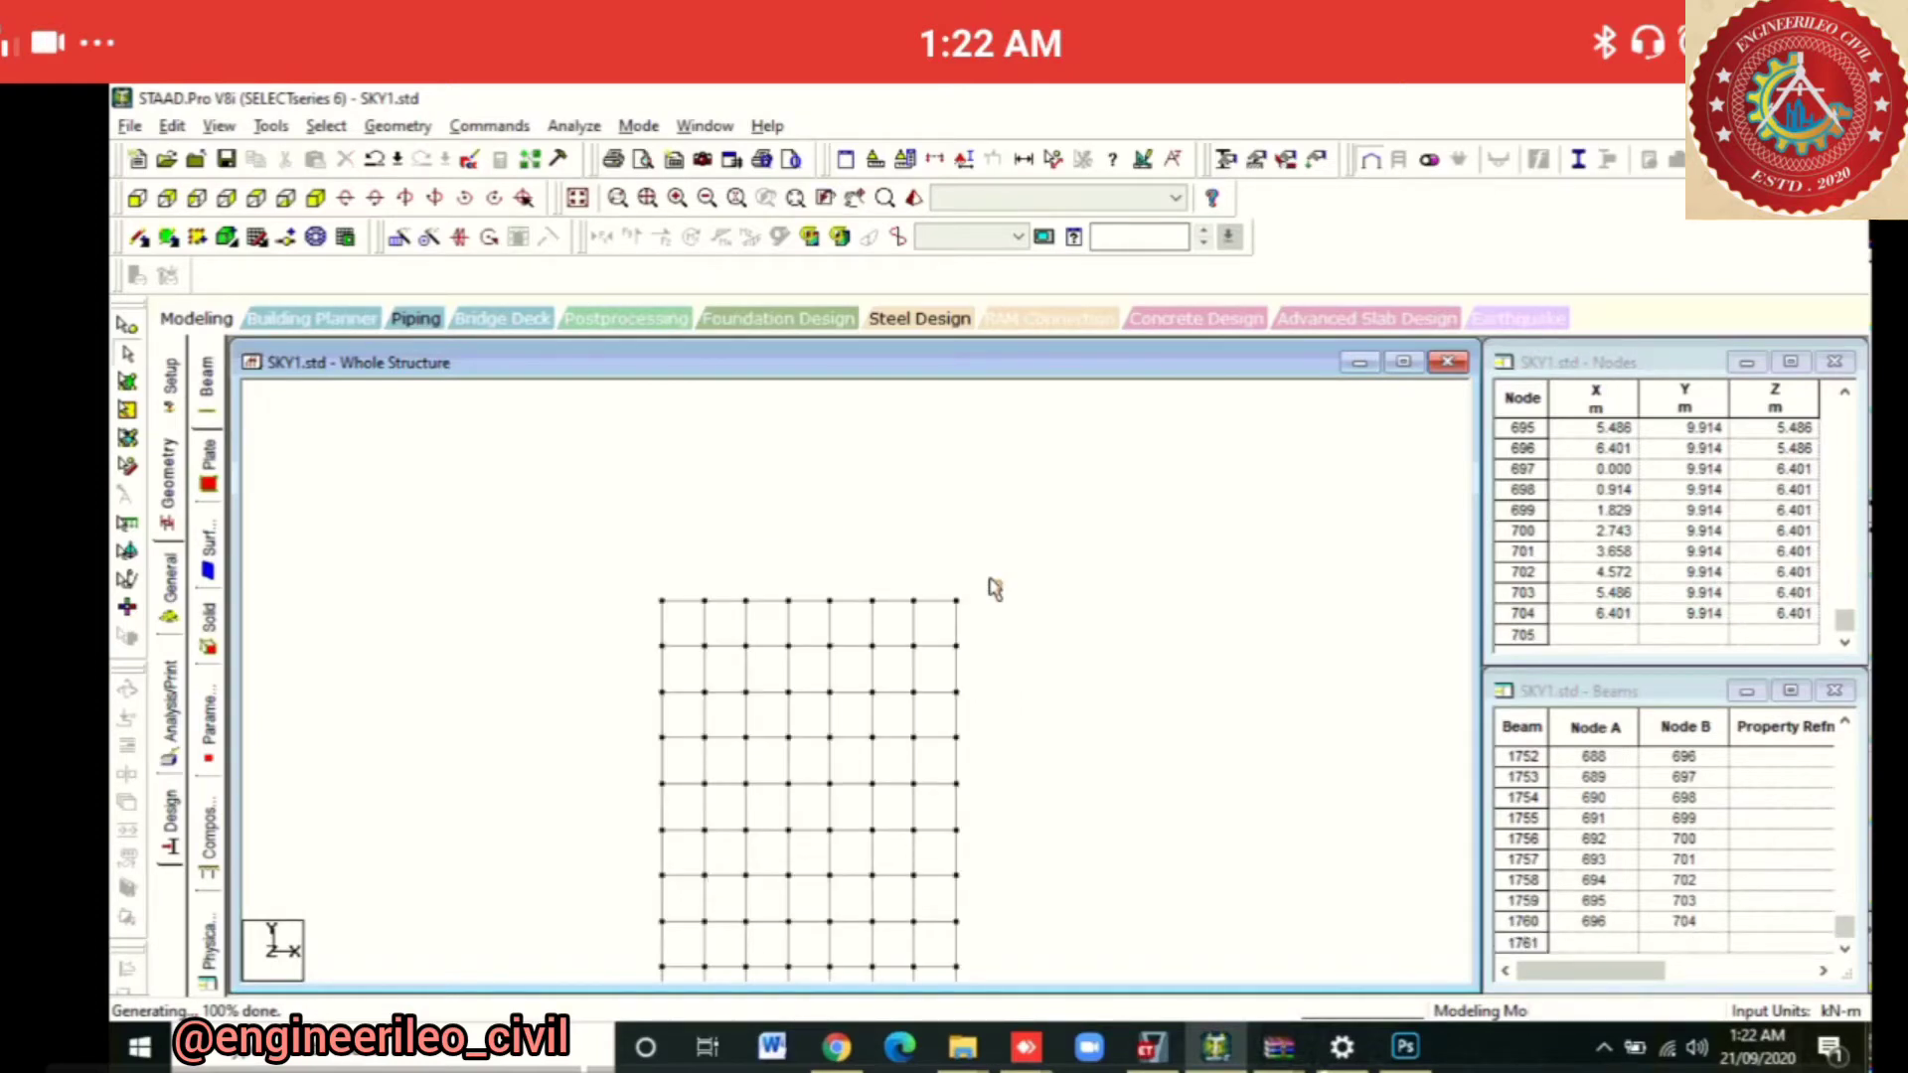
{"action": "left_click_drag", "start_coordinate": [641, 616], "coordinate": [995, 588]}
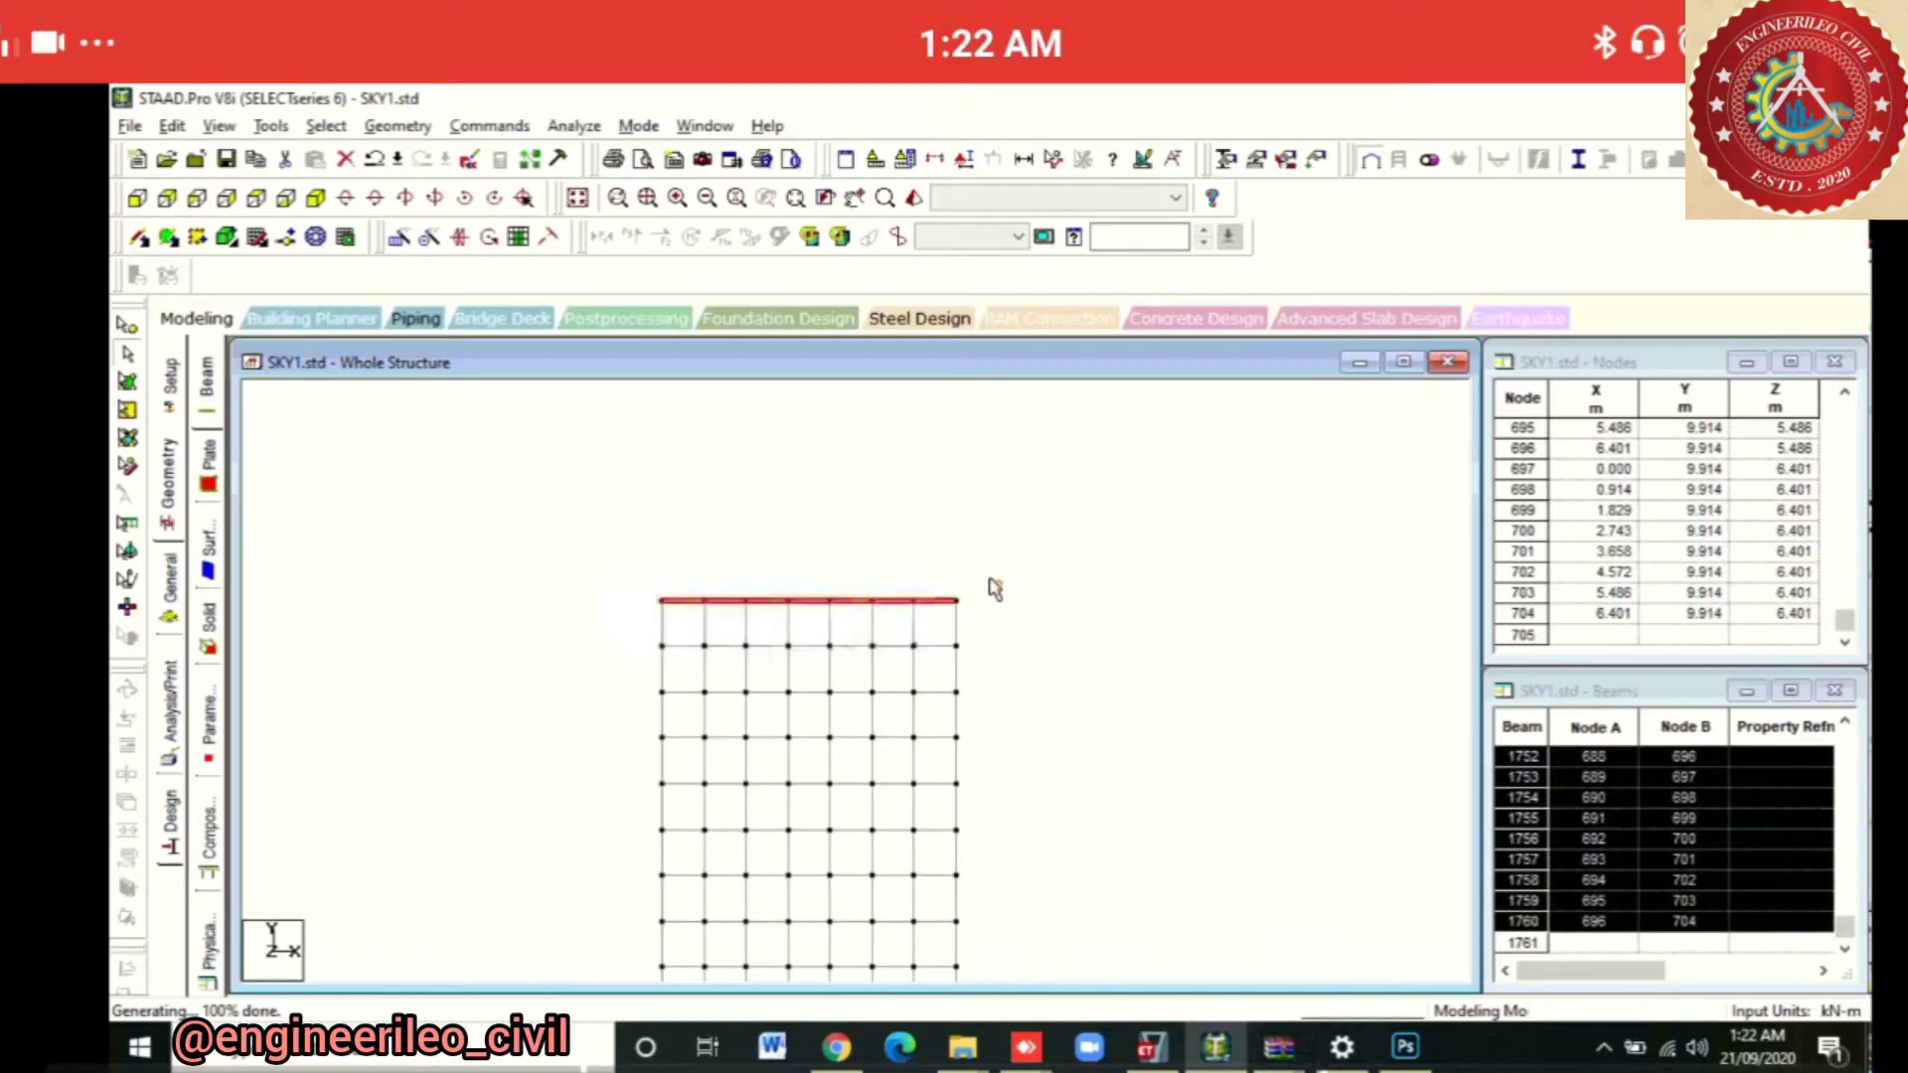
{"action": "right_click", "coordinate": [995, 589]}
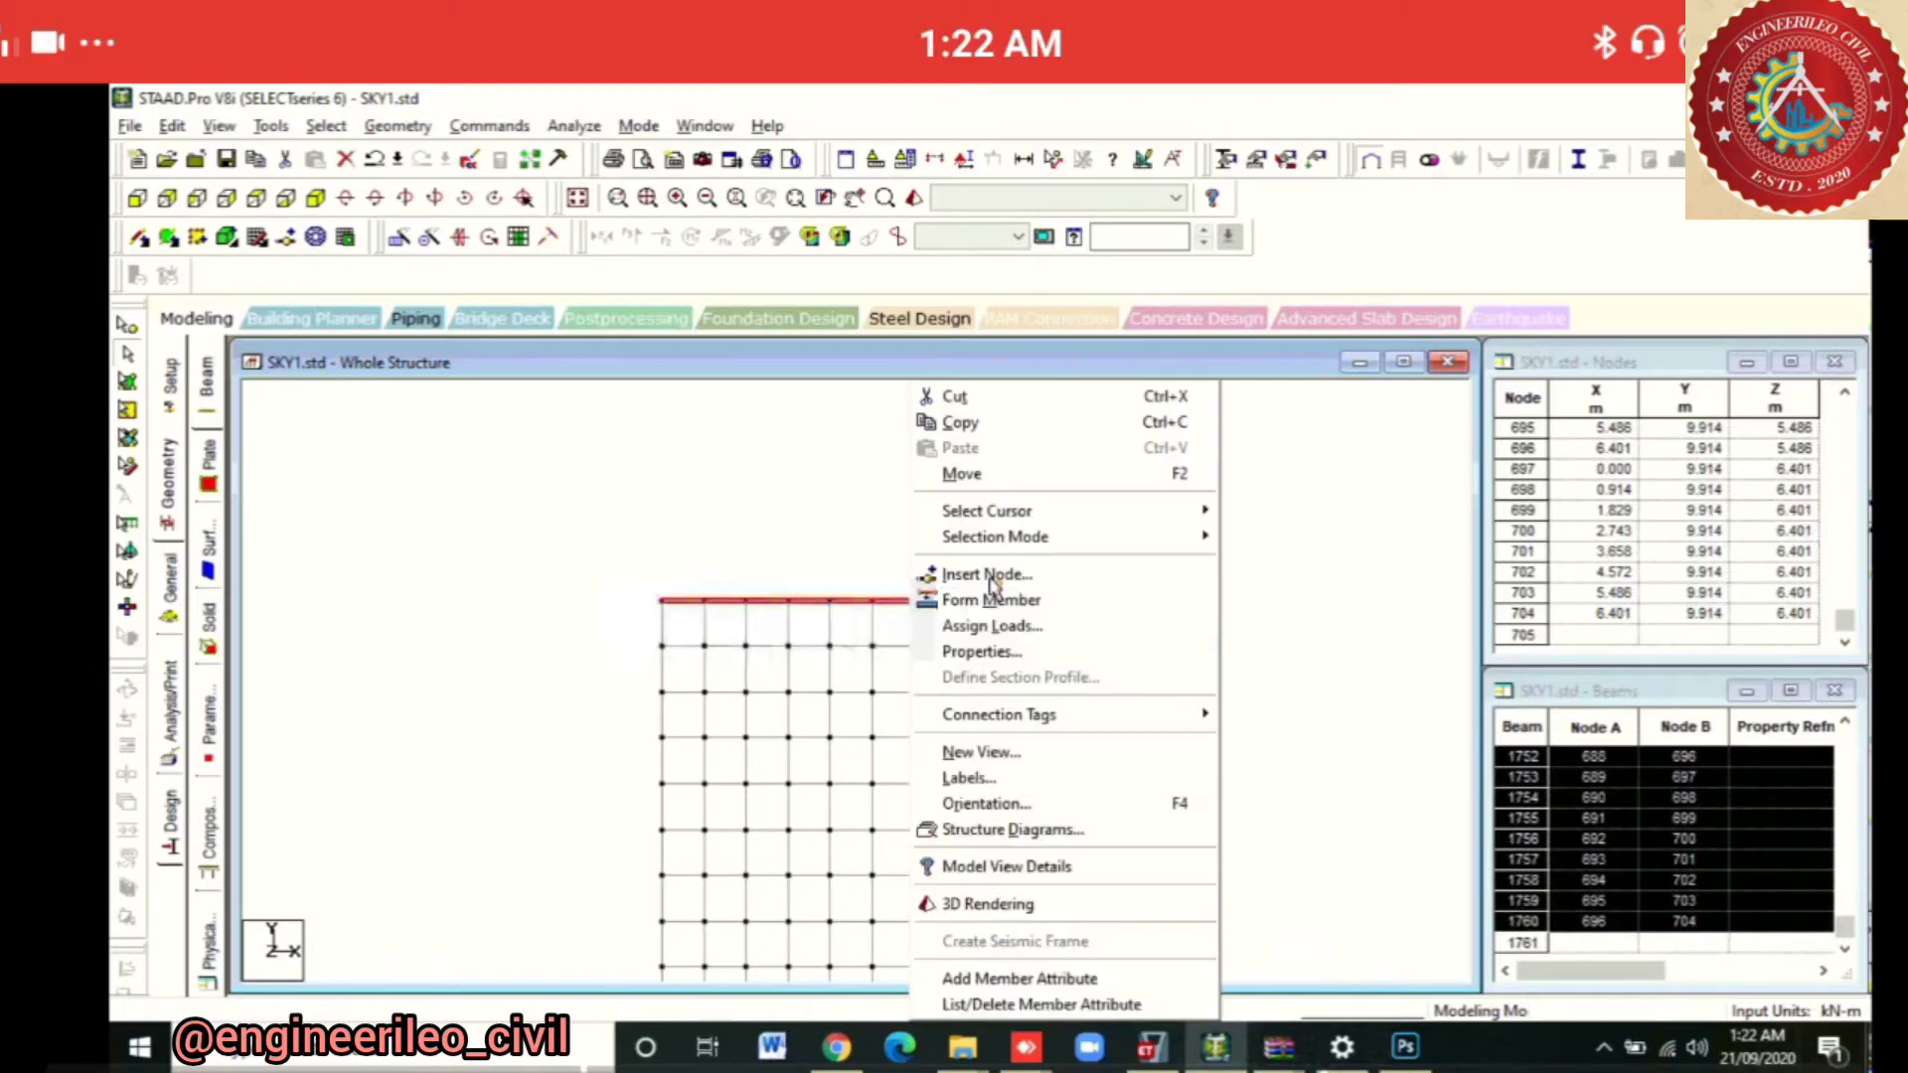
{"action": "key", "text": "Return"}
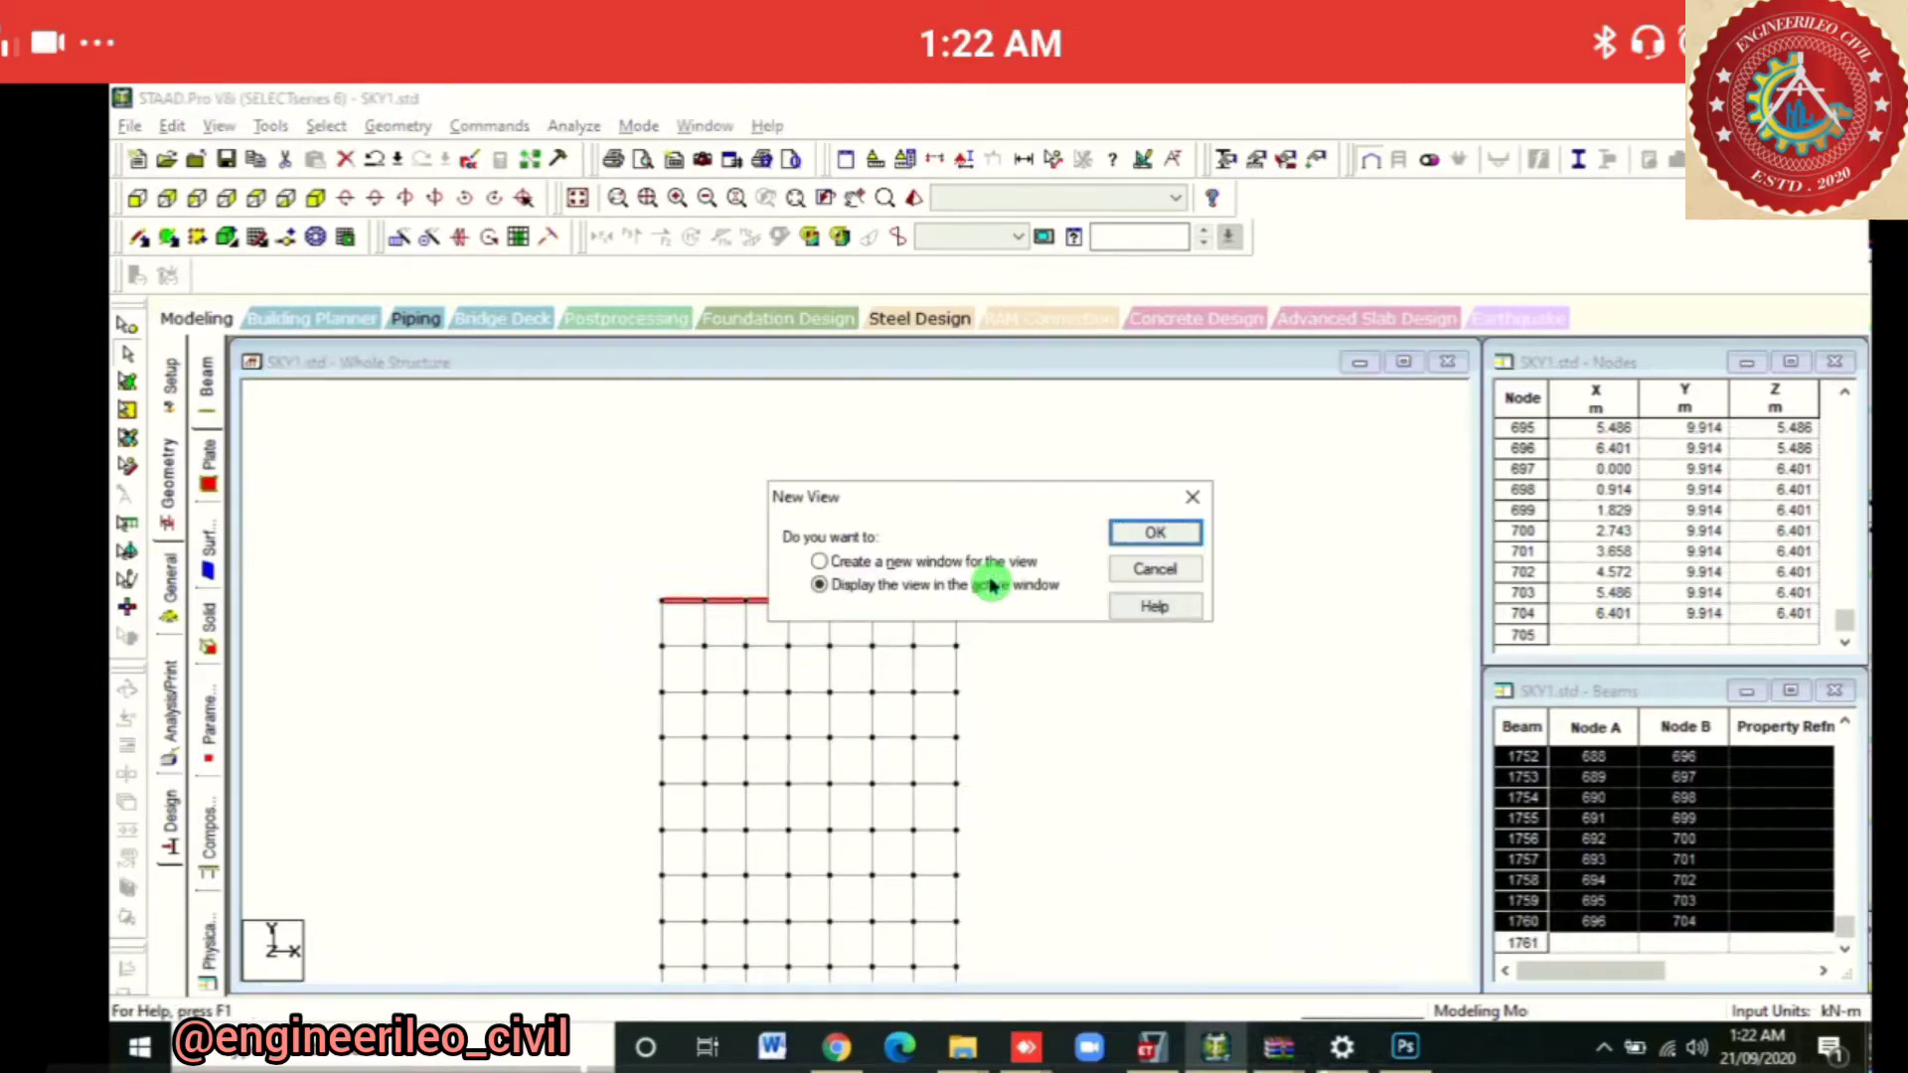
{"action": "left_click", "coordinate": [991, 585]}
{"action": "key", "text": "Return"}
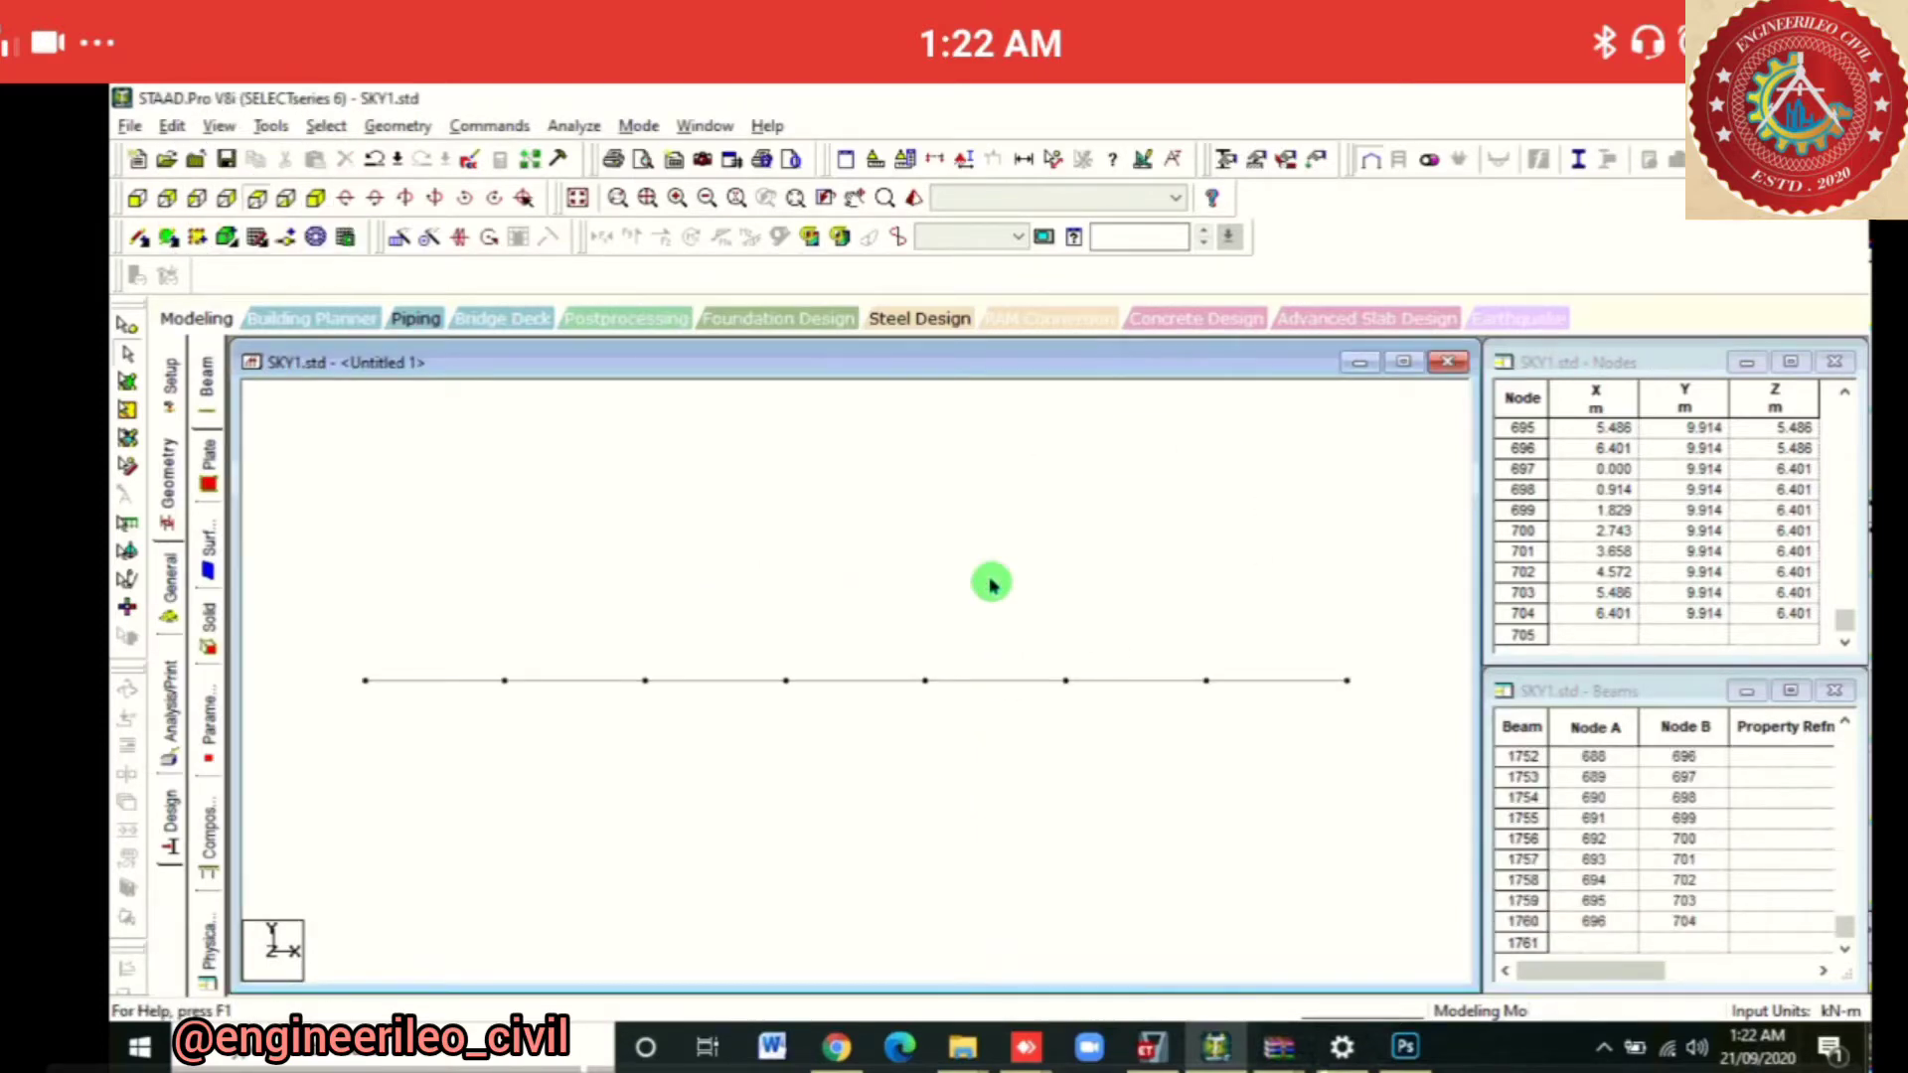
Select the beams of the central 5-by-5 bay block of the isolated level in plan and restore the whole structure
{"action": "left_click", "coordinate": [256, 197]}
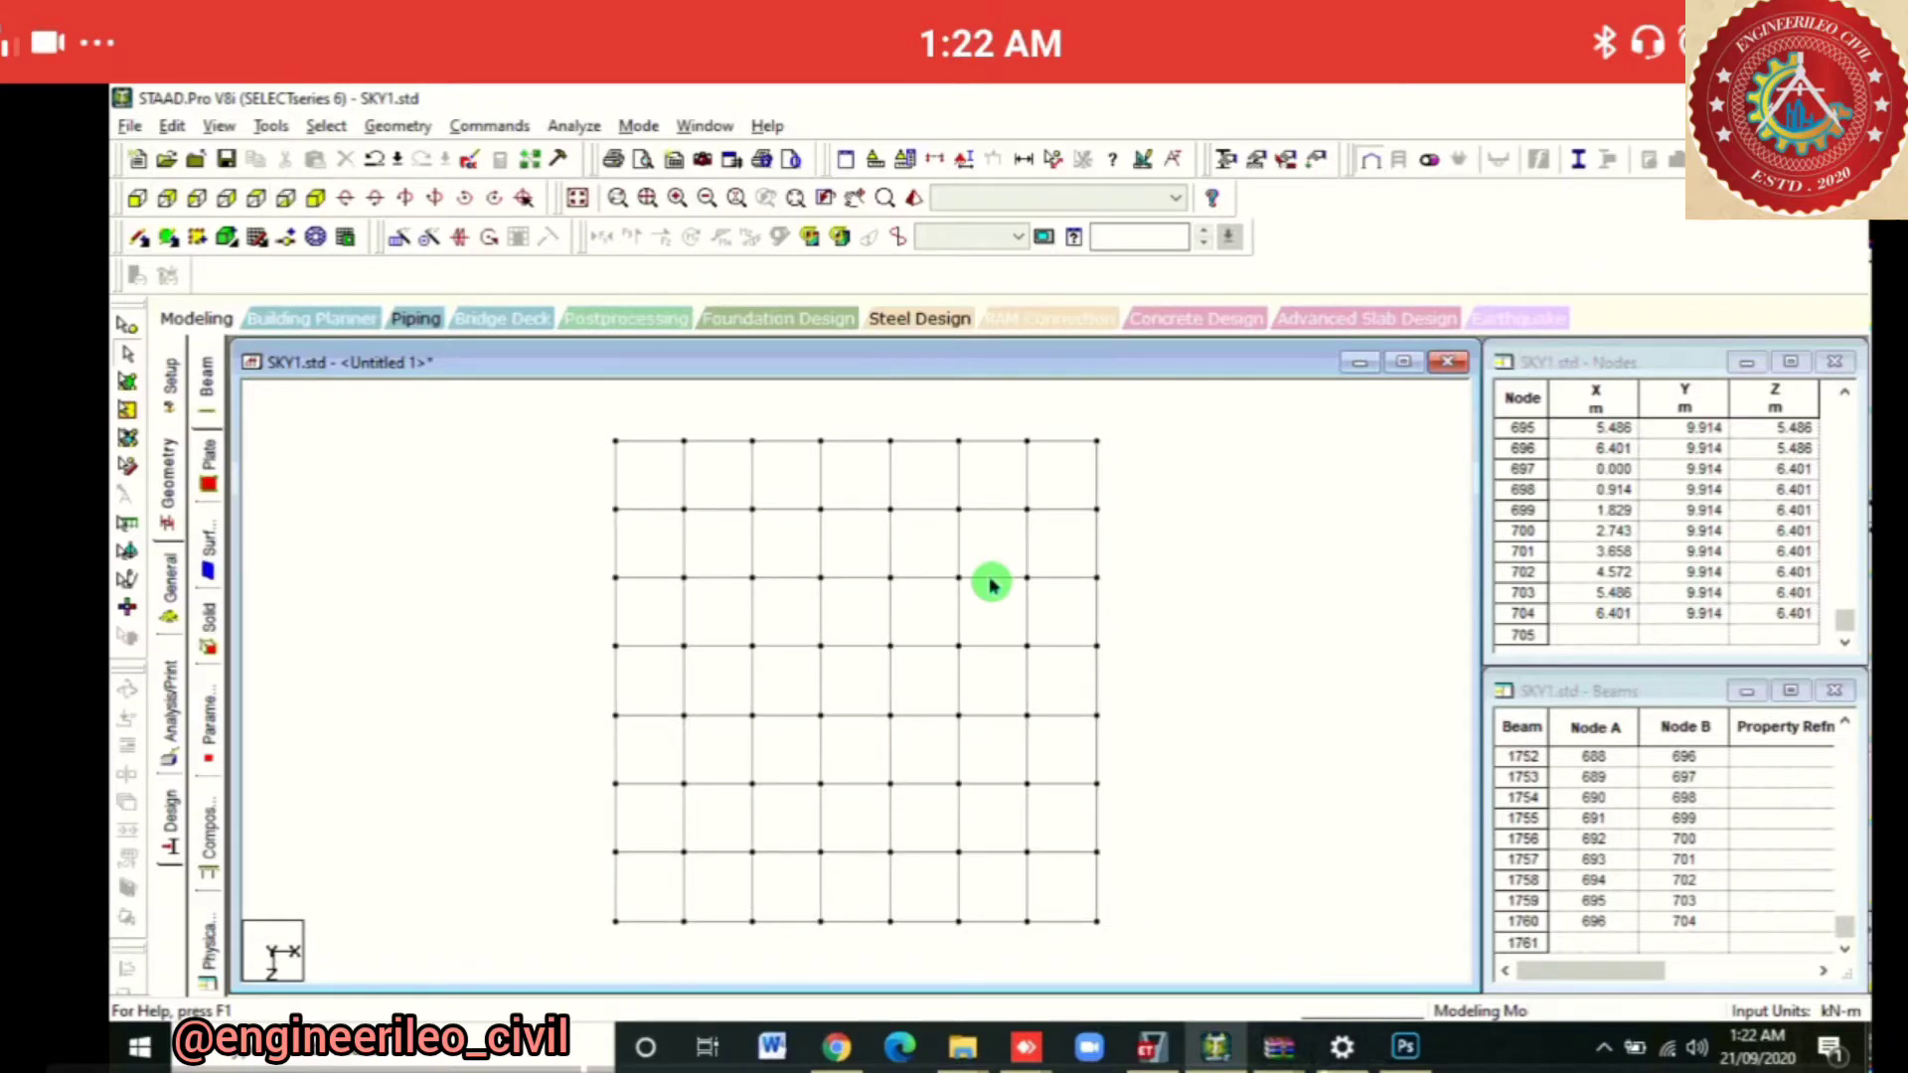
{"action": "left_click_drag", "start_coordinate": [674, 490], "coordinate": [1051, 864]}
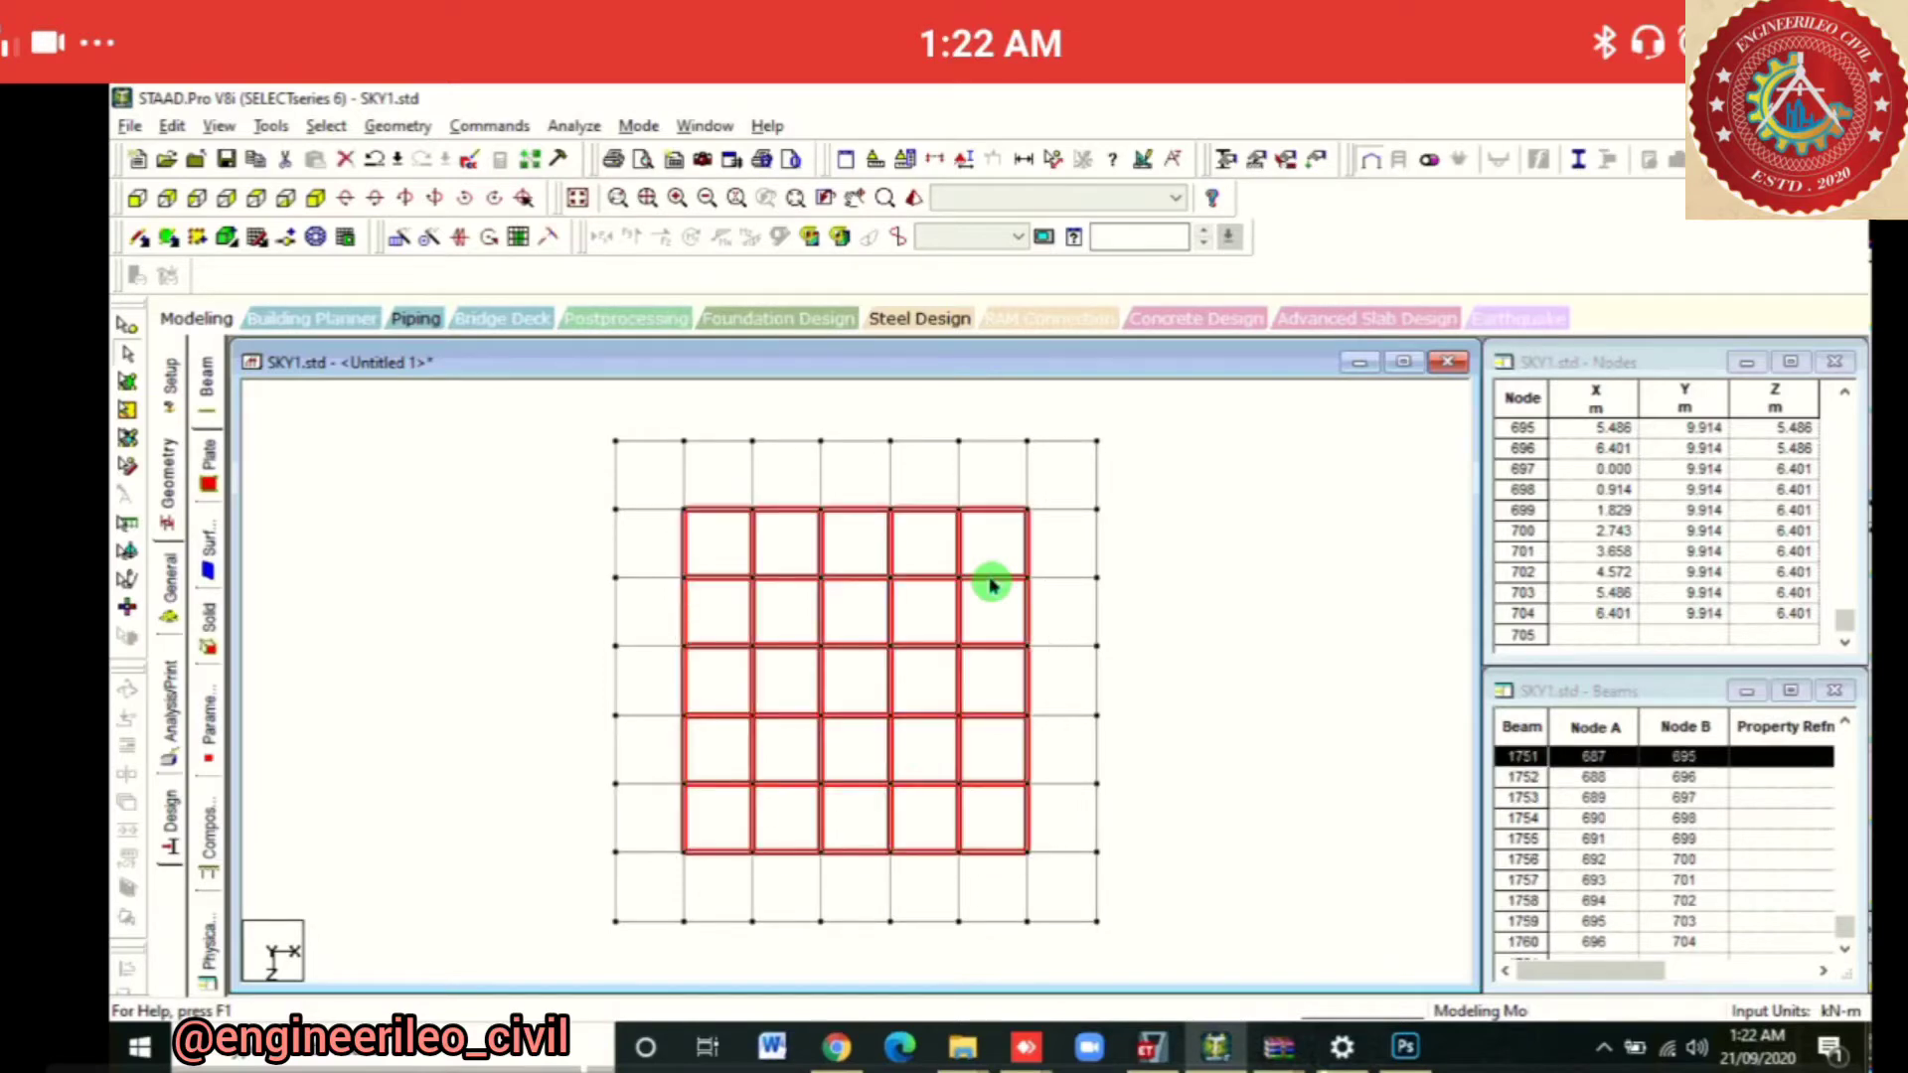
{"action": "left_click", "coordinate": [578, 198]}
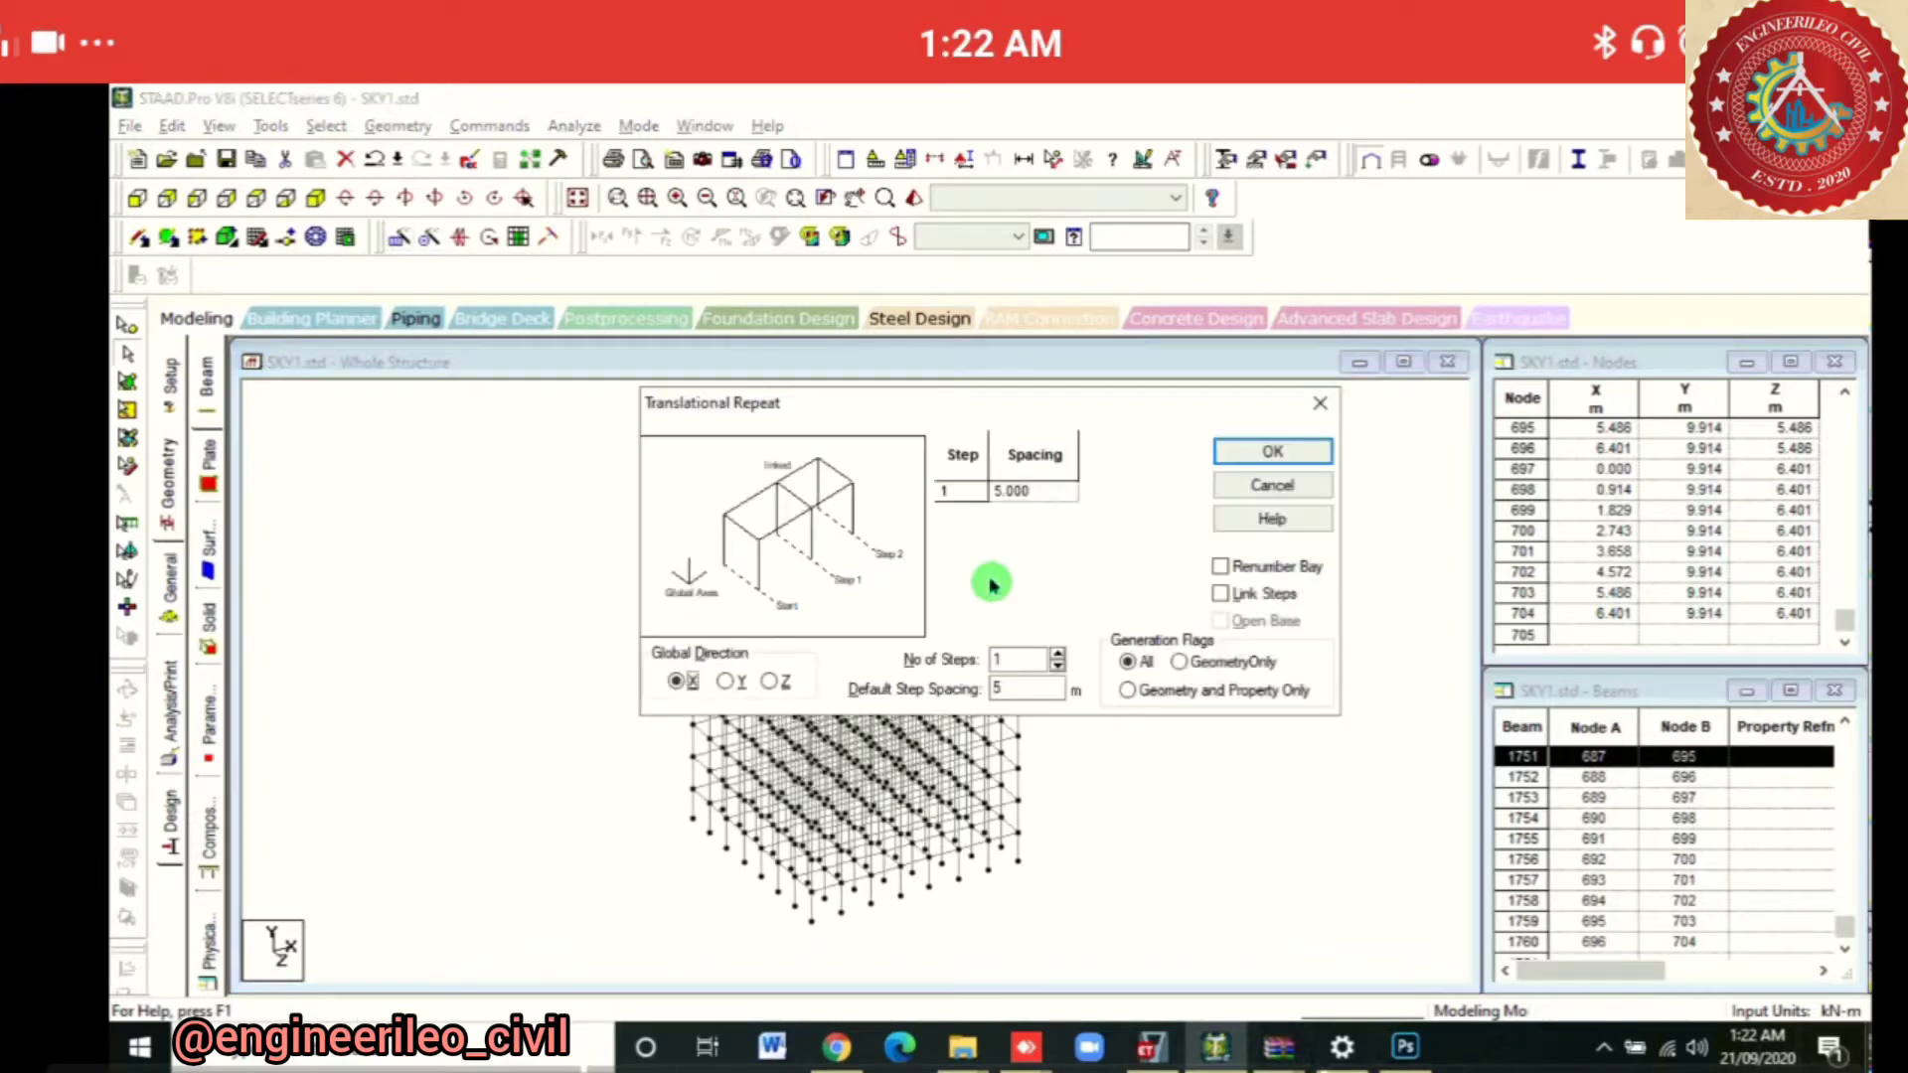
Repeat the selected 5-by-5 bay beams in the Y direction with 10 steps at 1 m spacing and linked steps
{"action": "key", "text": "Right"}
{"action": "key", "text": "Tab"}
{"action": "key", "text": "Tab"}
{"action": "type", "text": "10"}
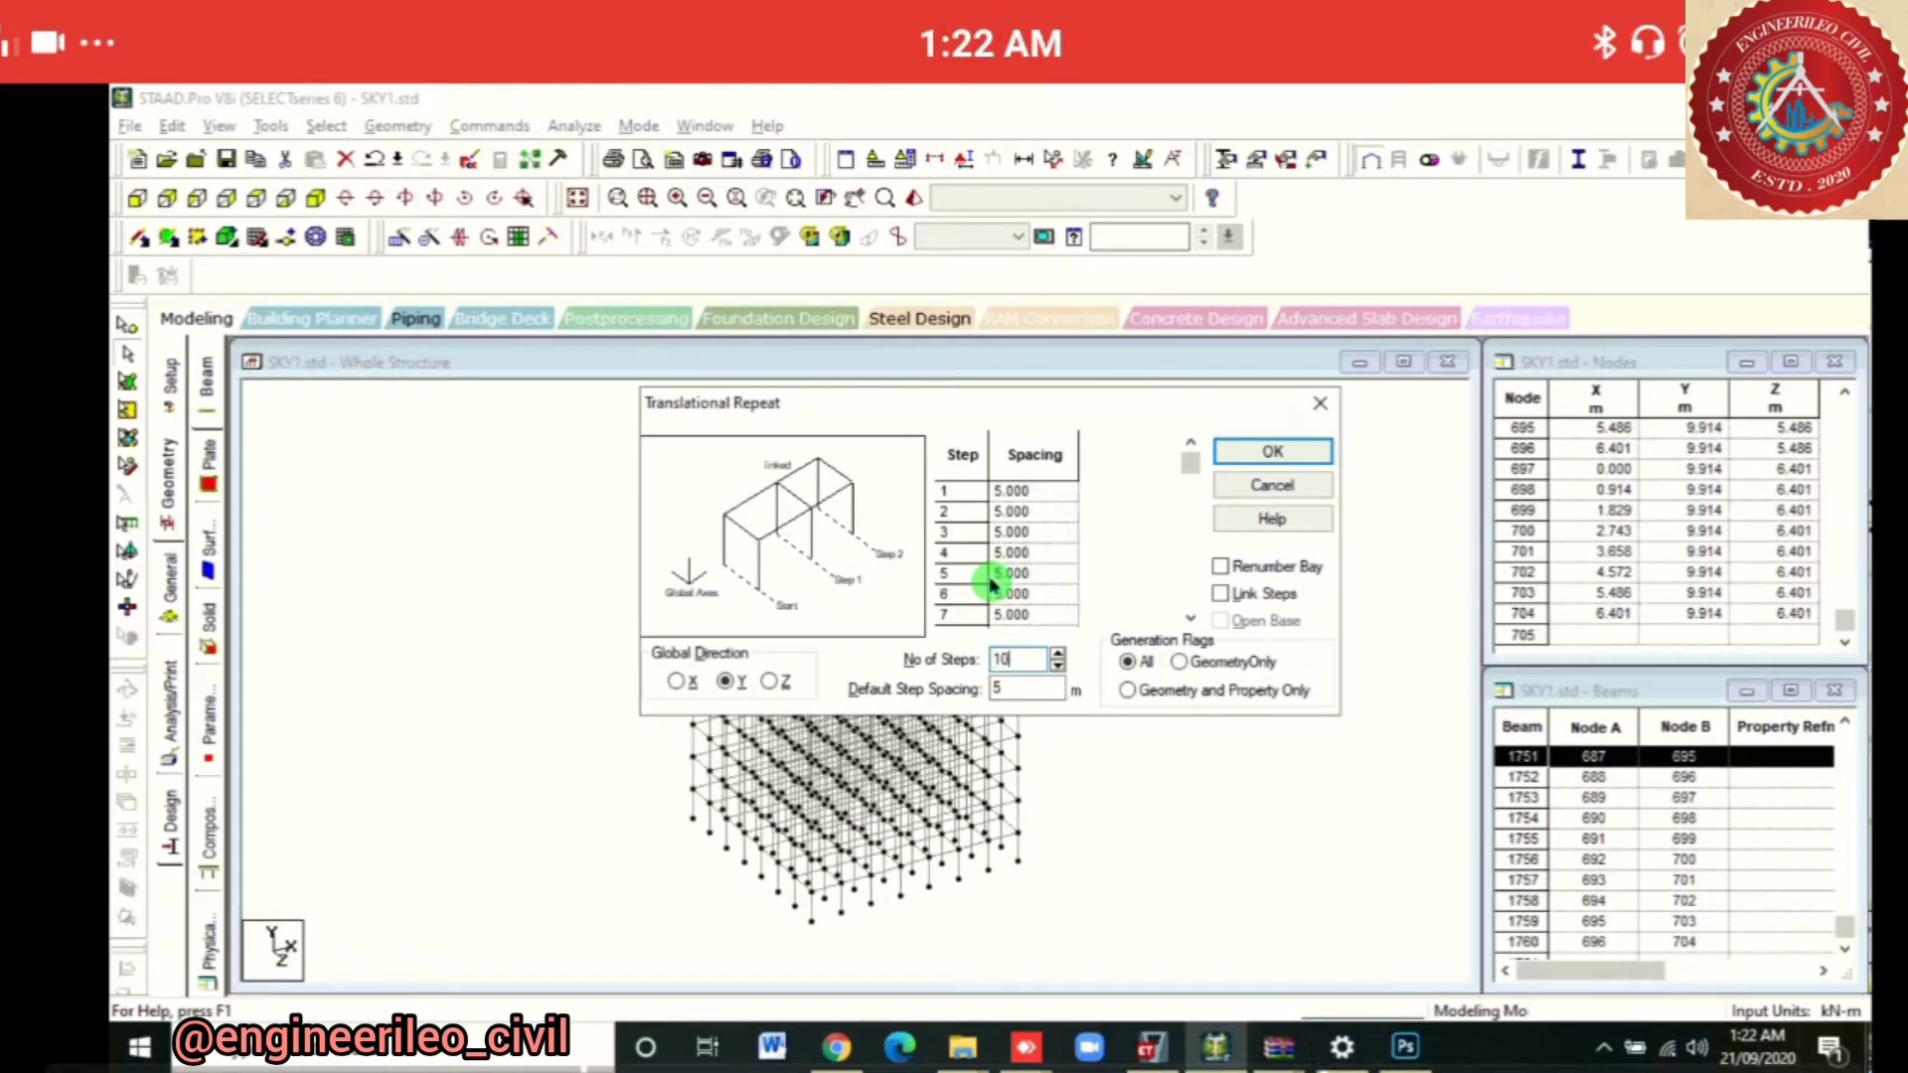
{"action": "key", "text": "Tab"}
{"action": "type", "text": "1"}
{"action": "key", "text": "Return"}
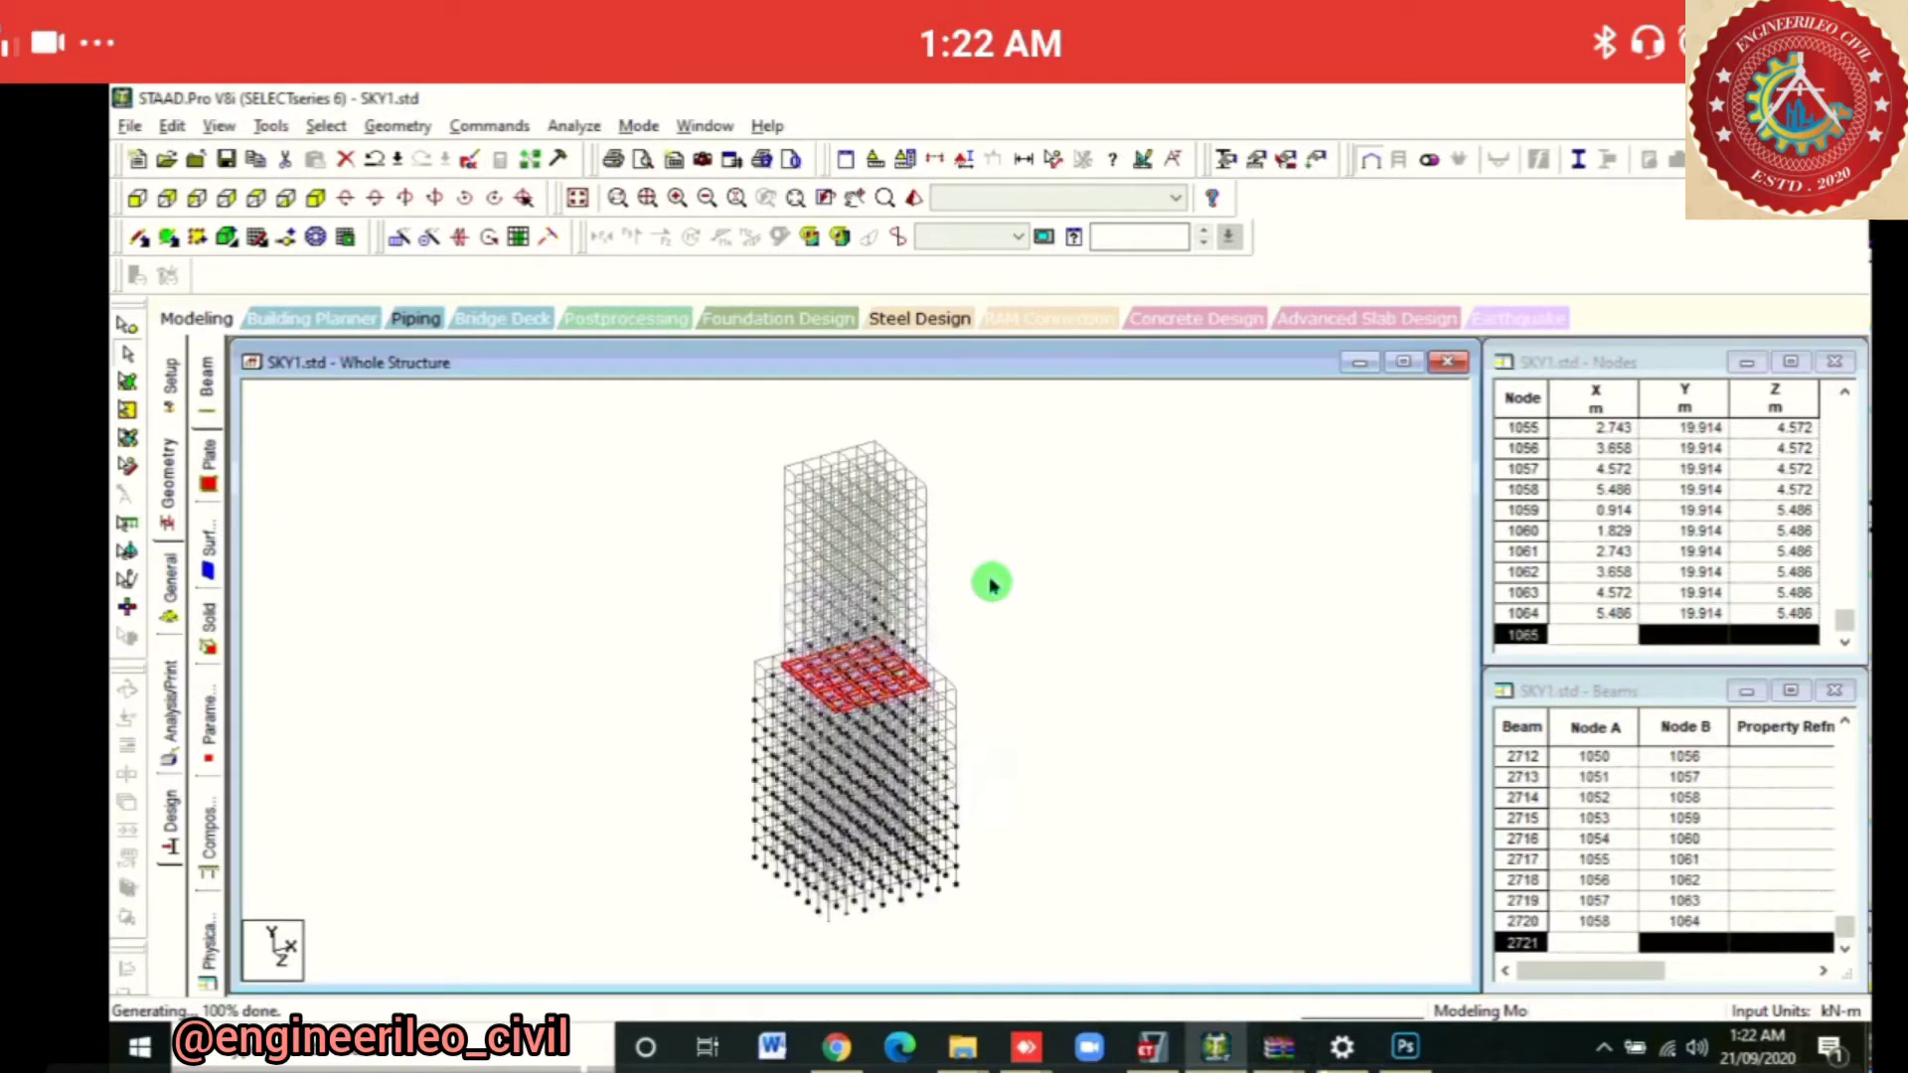
Isolate the topmost level of the 5-by-5 bay tier in a new view displayed in the active window
{"action": "left_click", "coordinate": [137, 199]}
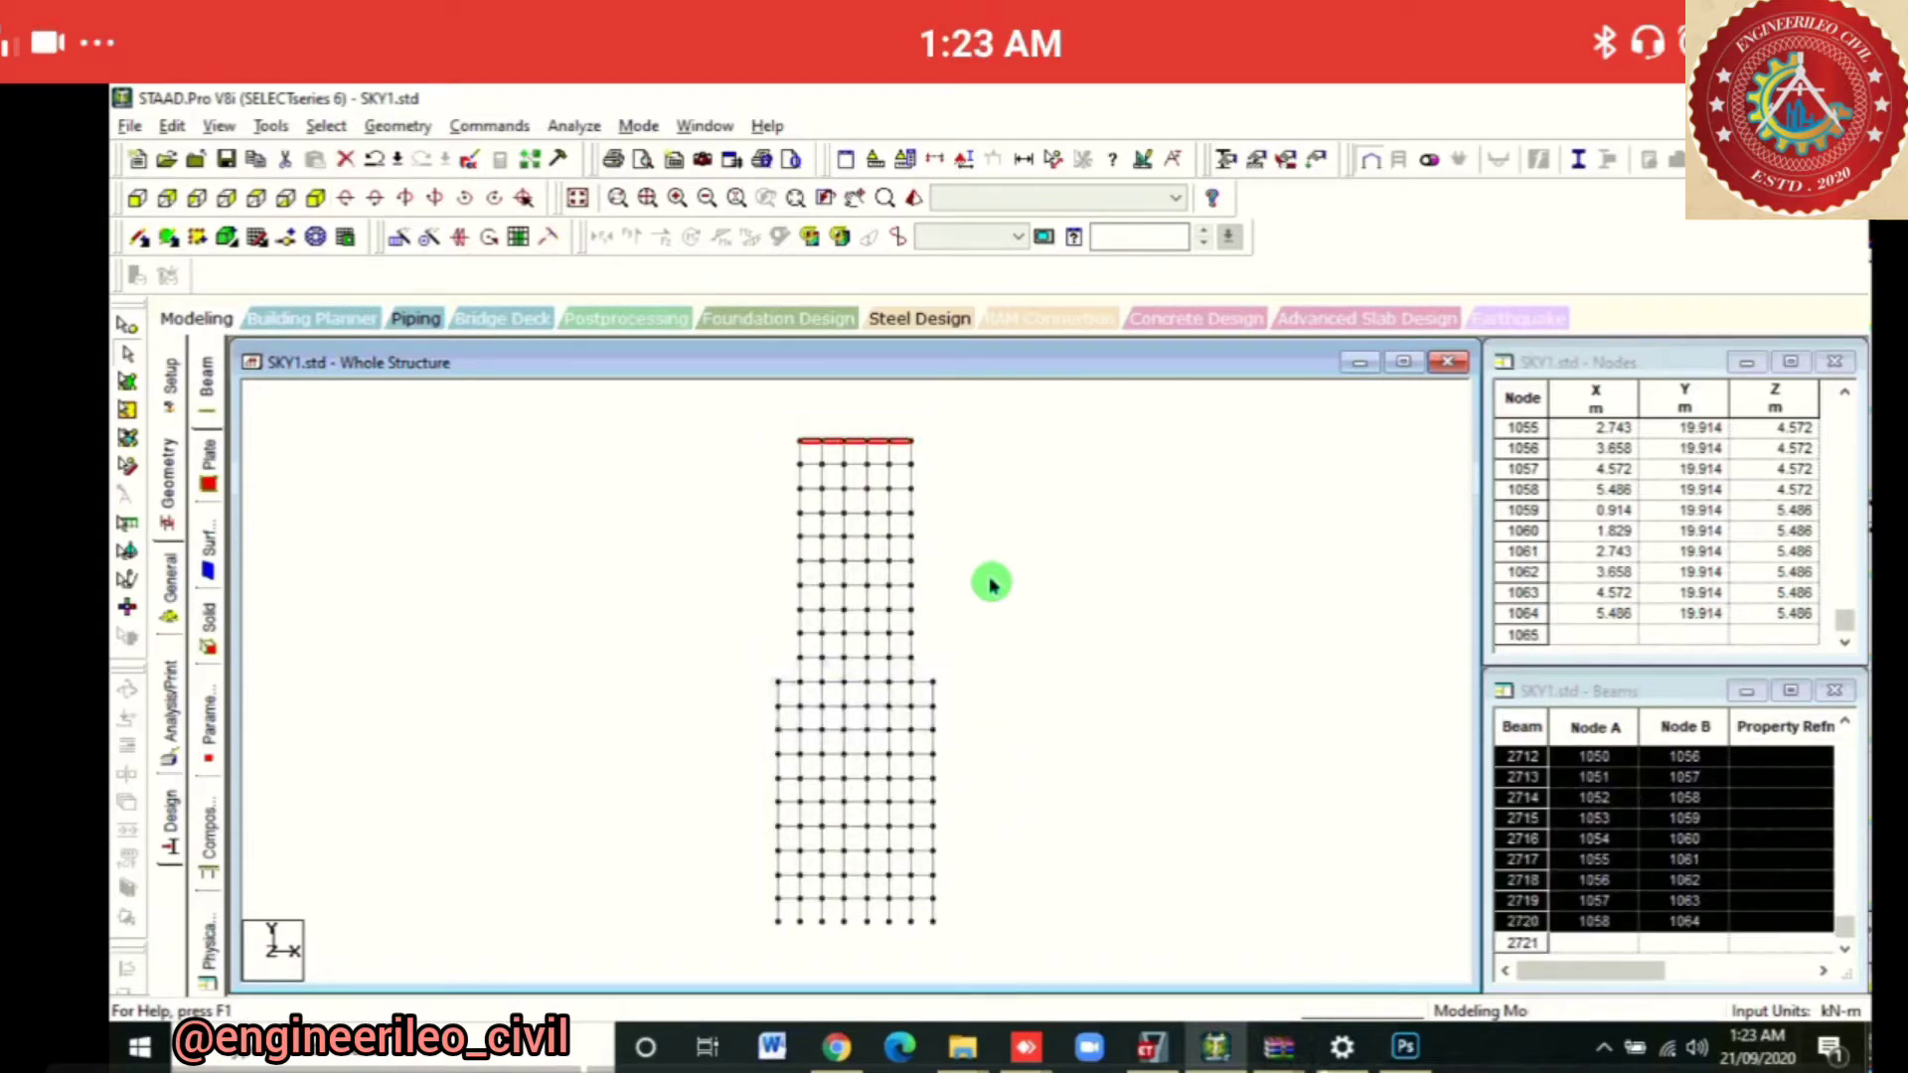
{"action": "right_click", "coordinate": [991, 583]}
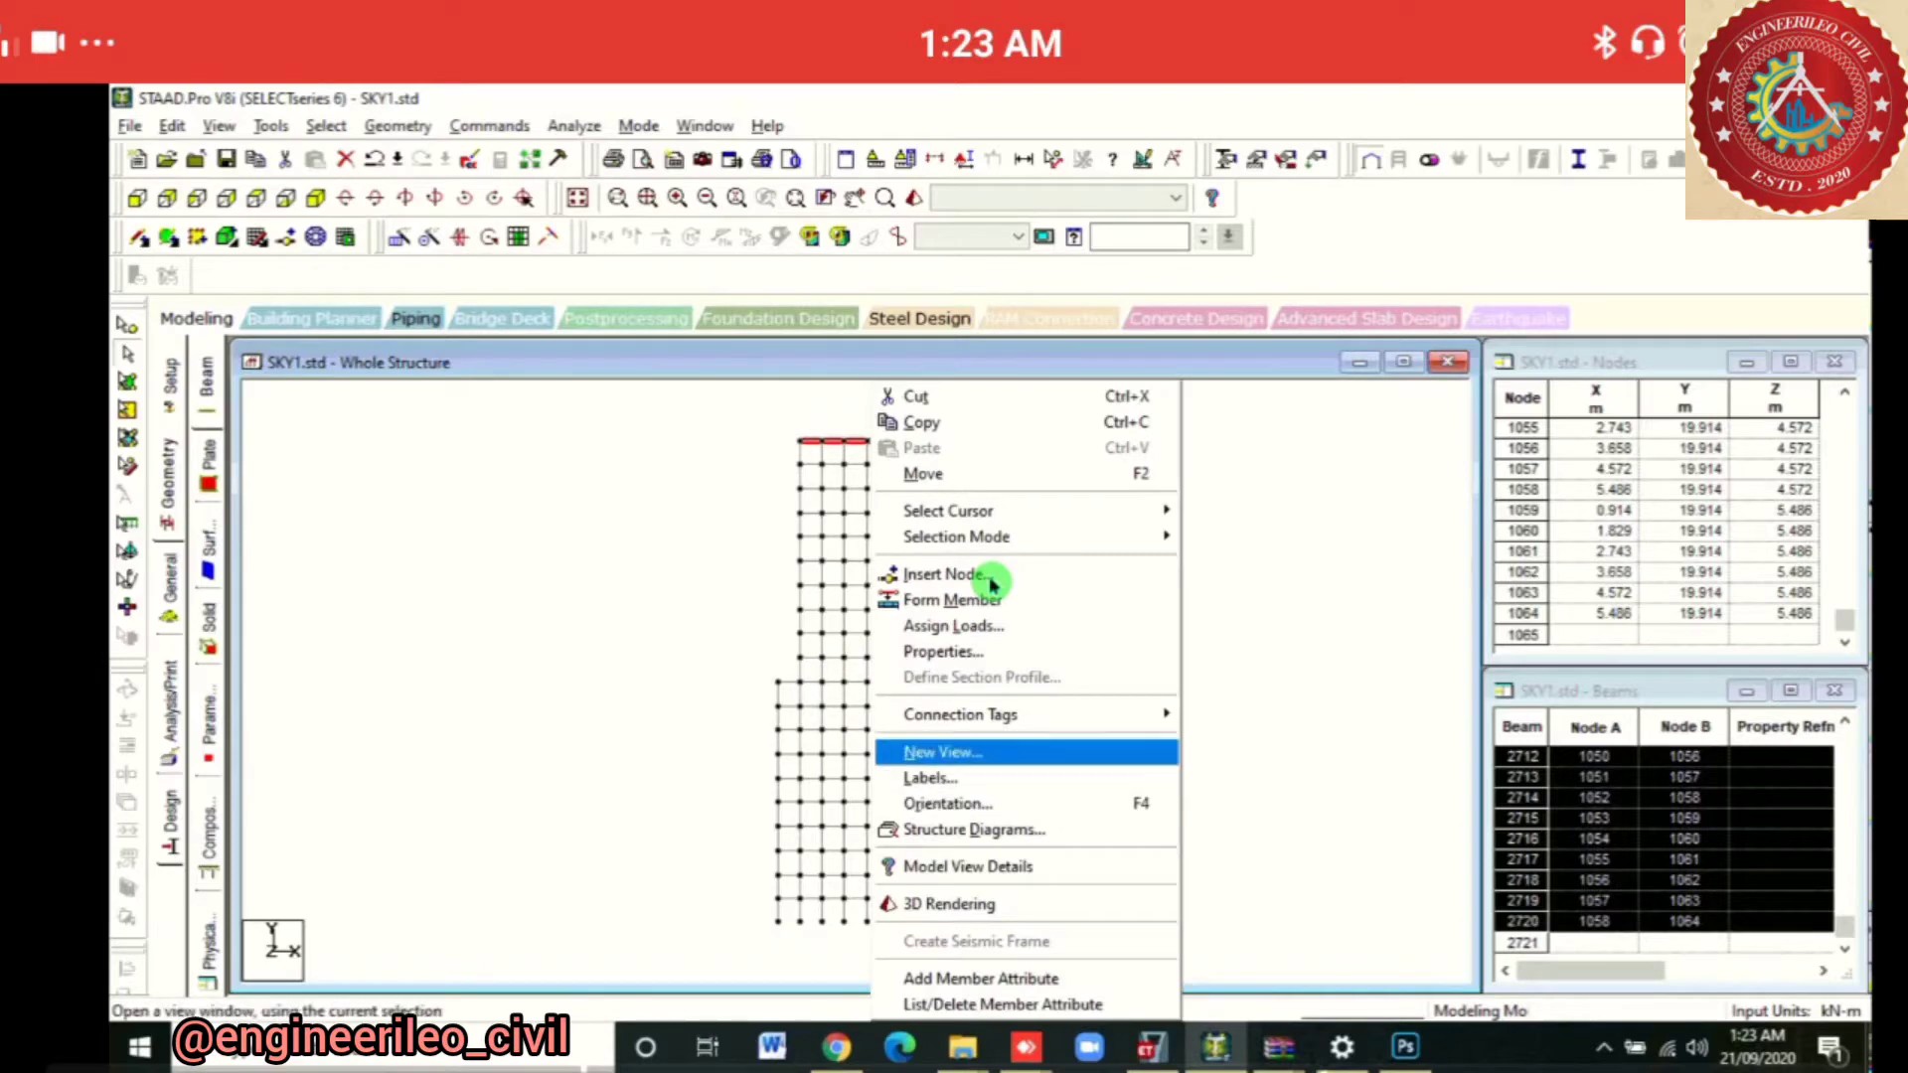
{"action": "key", "text": "Return"}
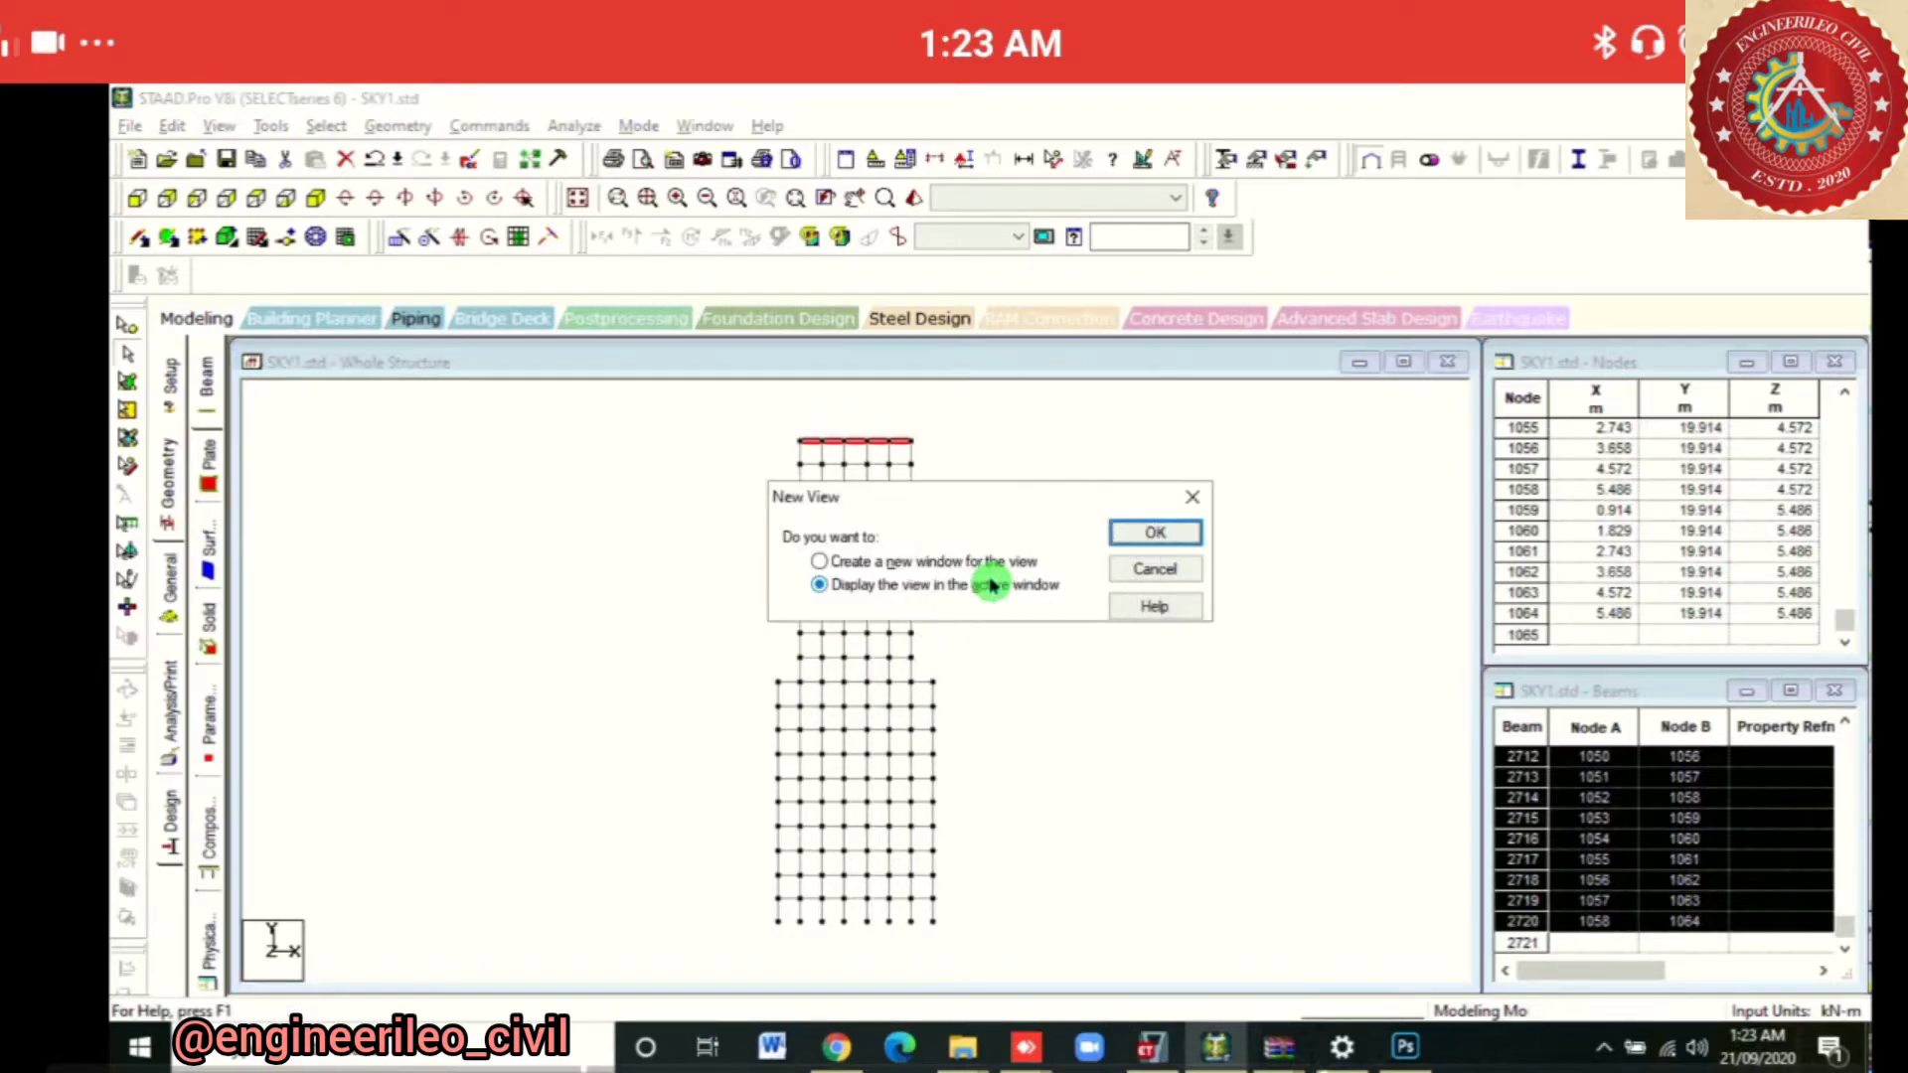
{"action": "key", "text": "Return"}
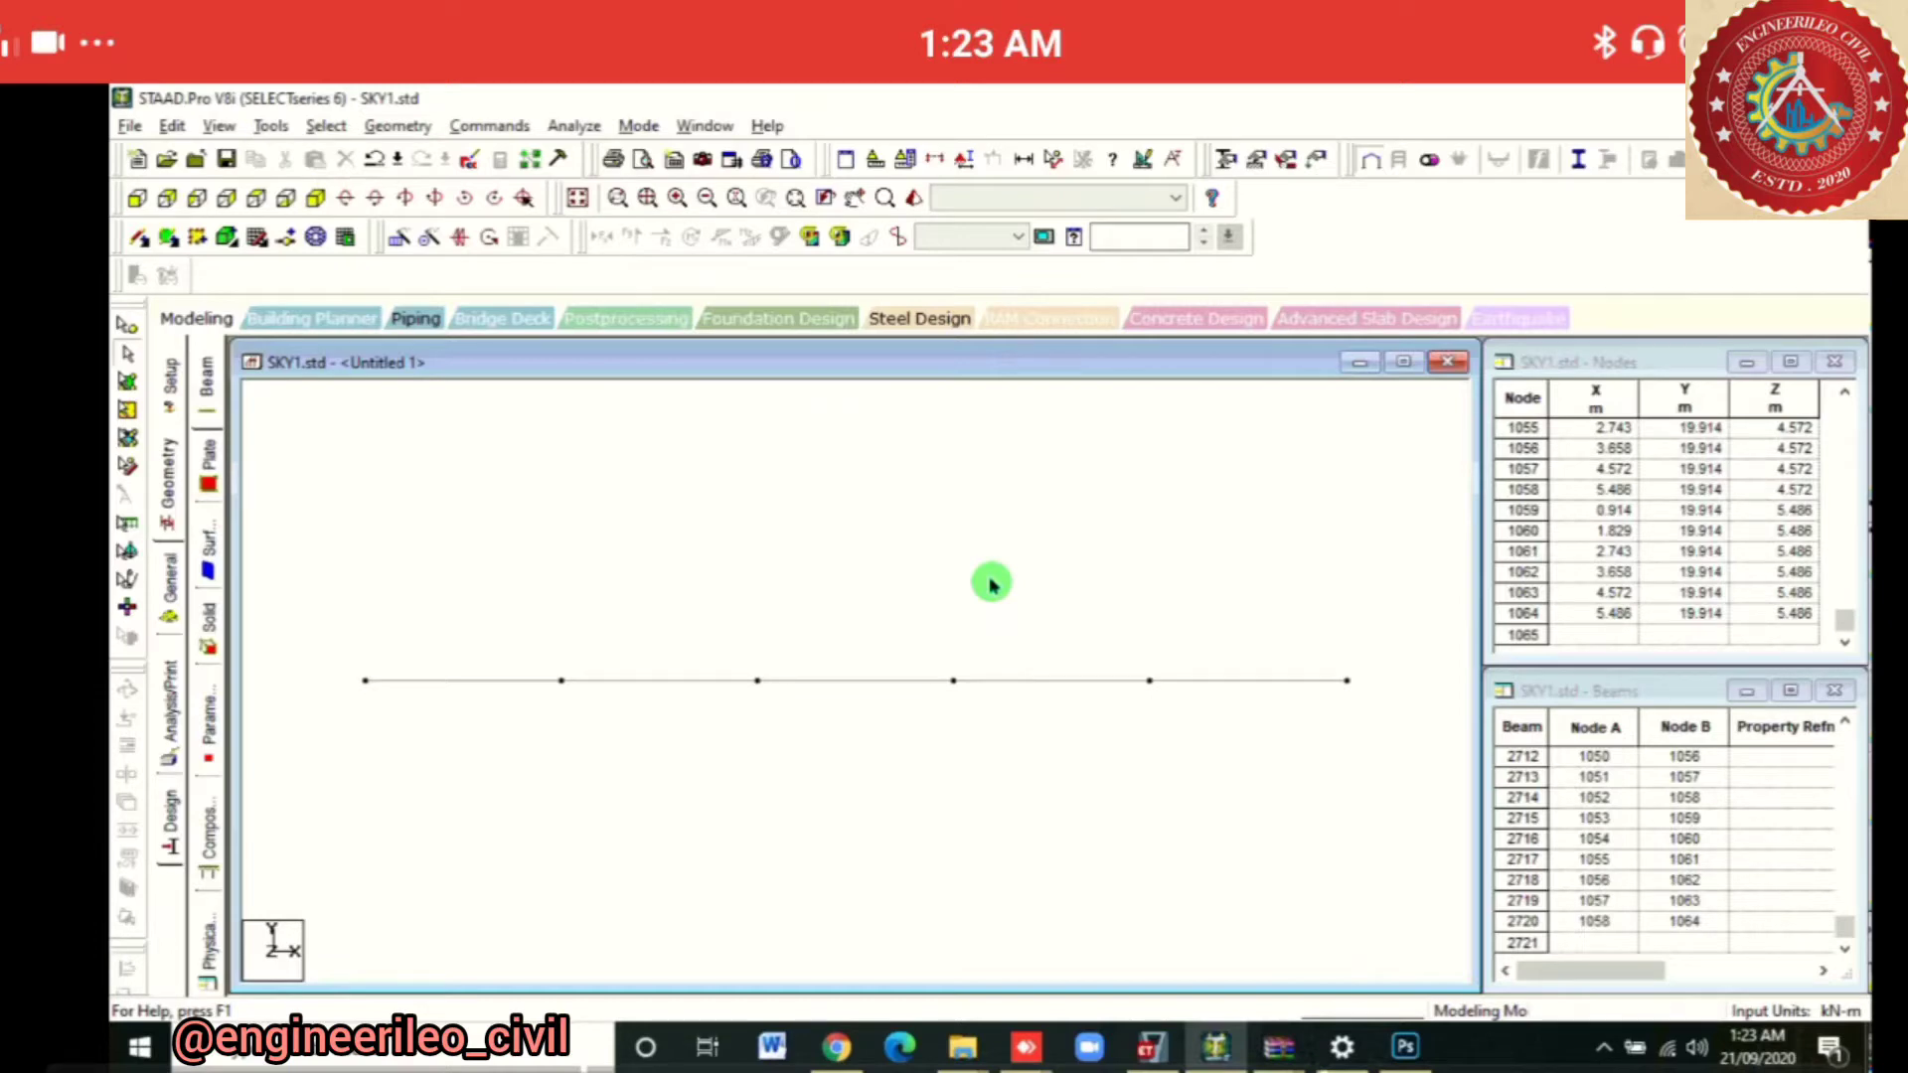
Select the beams of the central 3-by-3 bay block of the isolated level in plan and restore the whole structure
{"action": "left_click", "coordinate": [253, 196]}
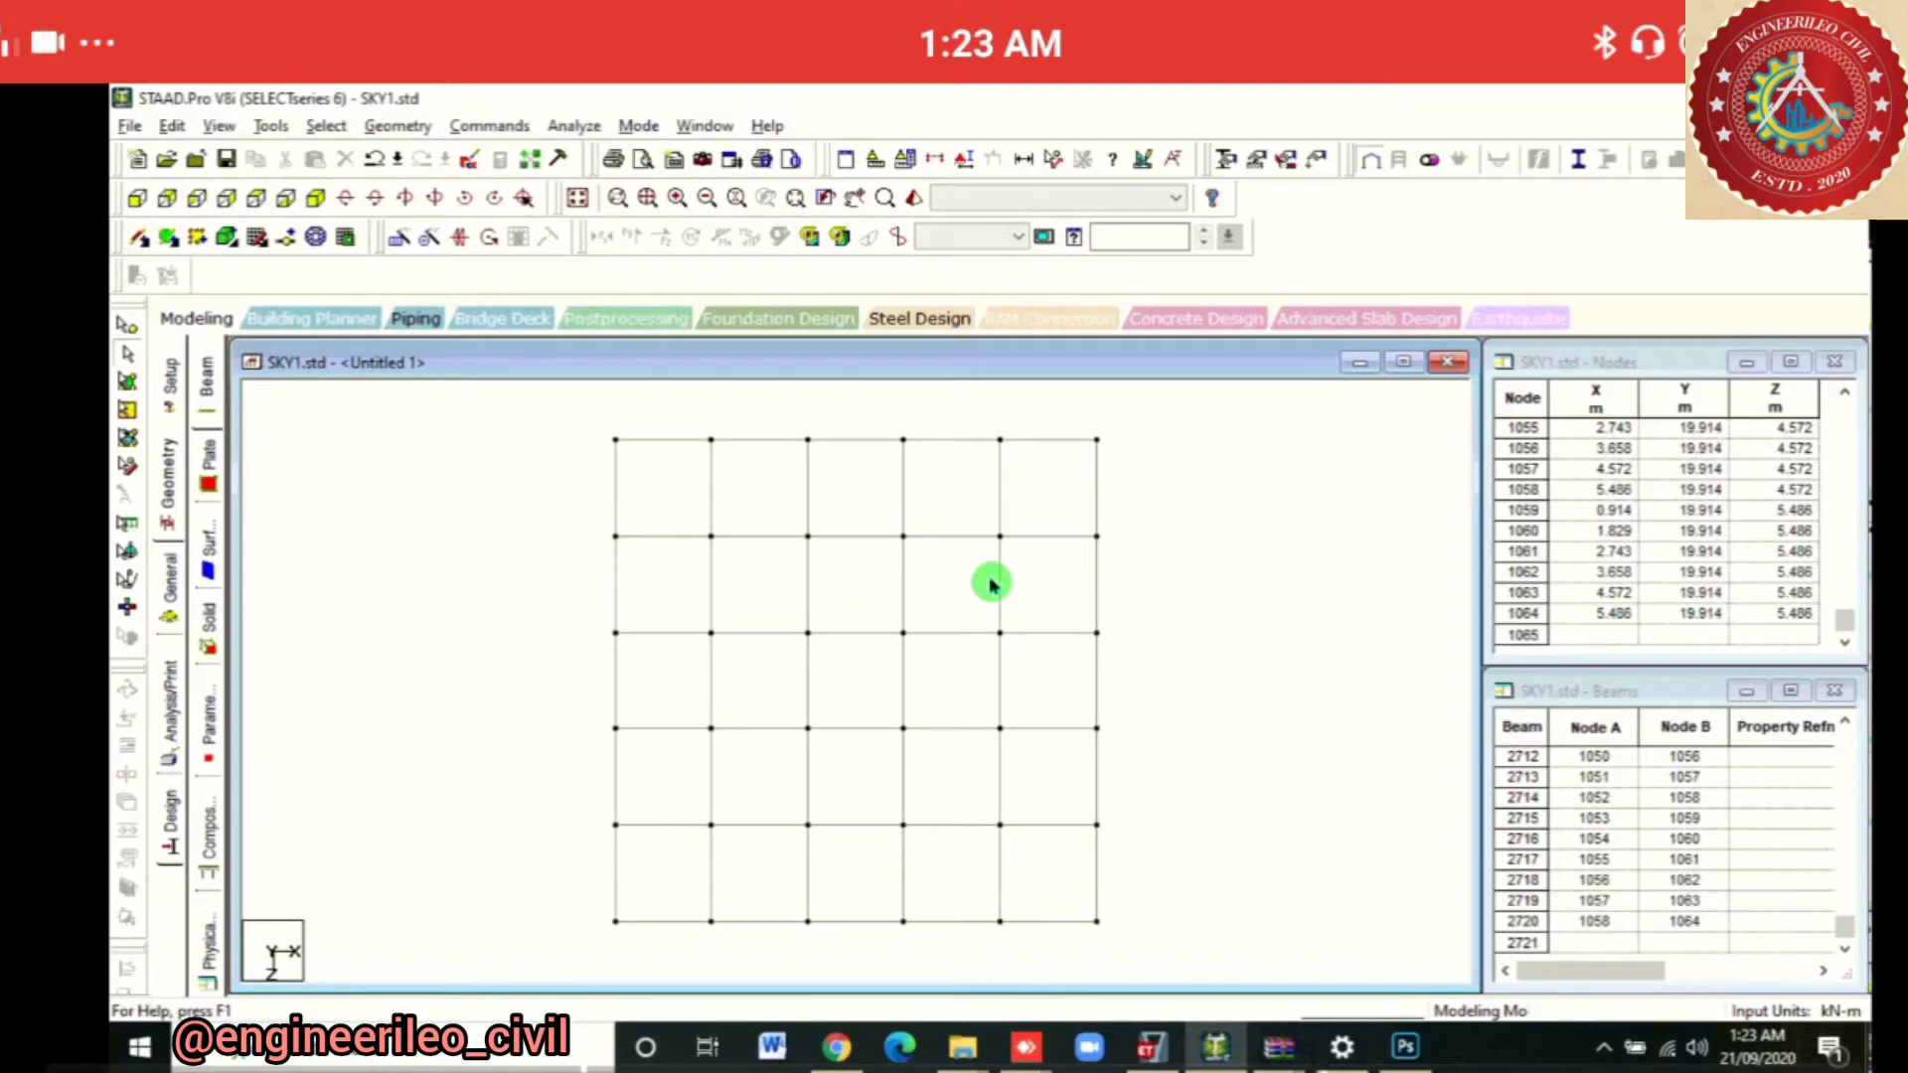
{"action": "left_click_drag", "start_coordinate": [701, 525], "coordinate": [1008, 830]}
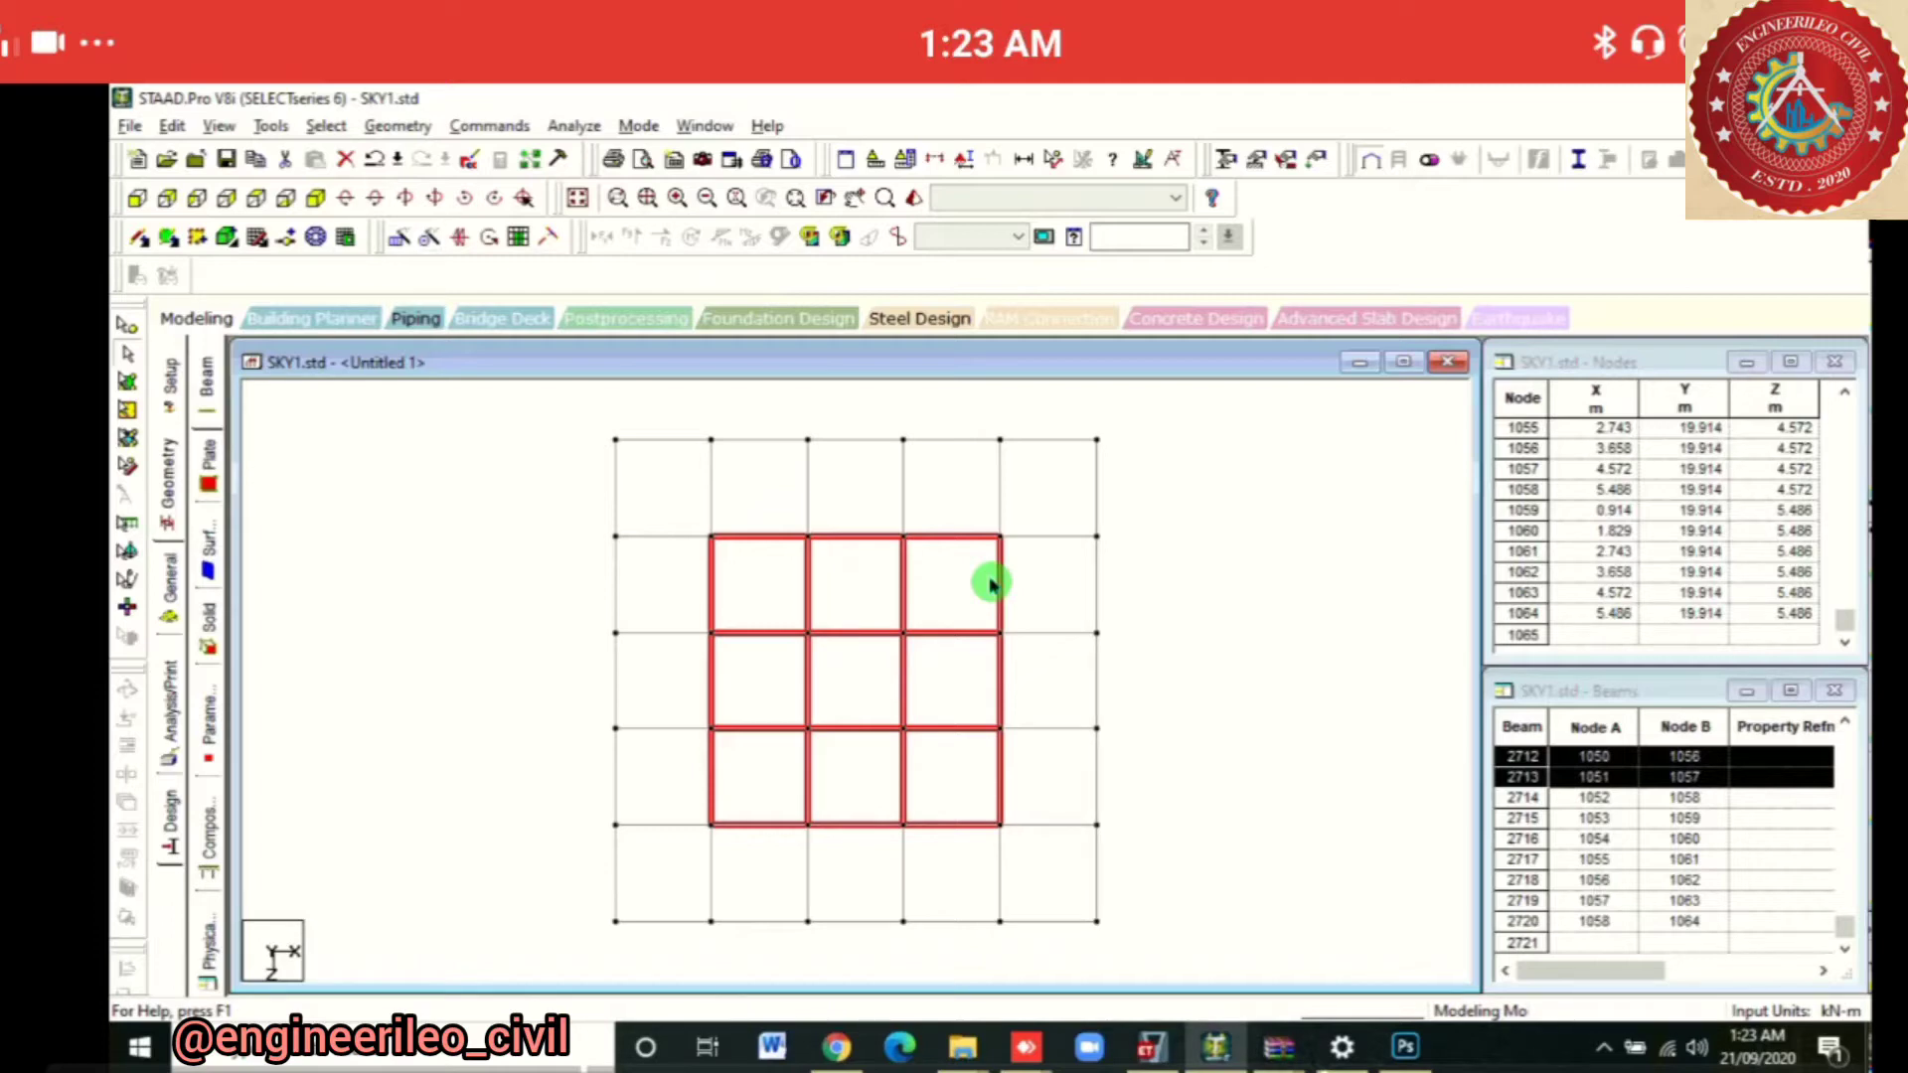
{"action": "left_click", "coordinate": [579, 198]}
Repeat the selected 3-by-3 bay beams in the Y direction with 10 steps at 1 m spacing and linked steps
{"action": "left_click", "coordinate": [400, 237]}
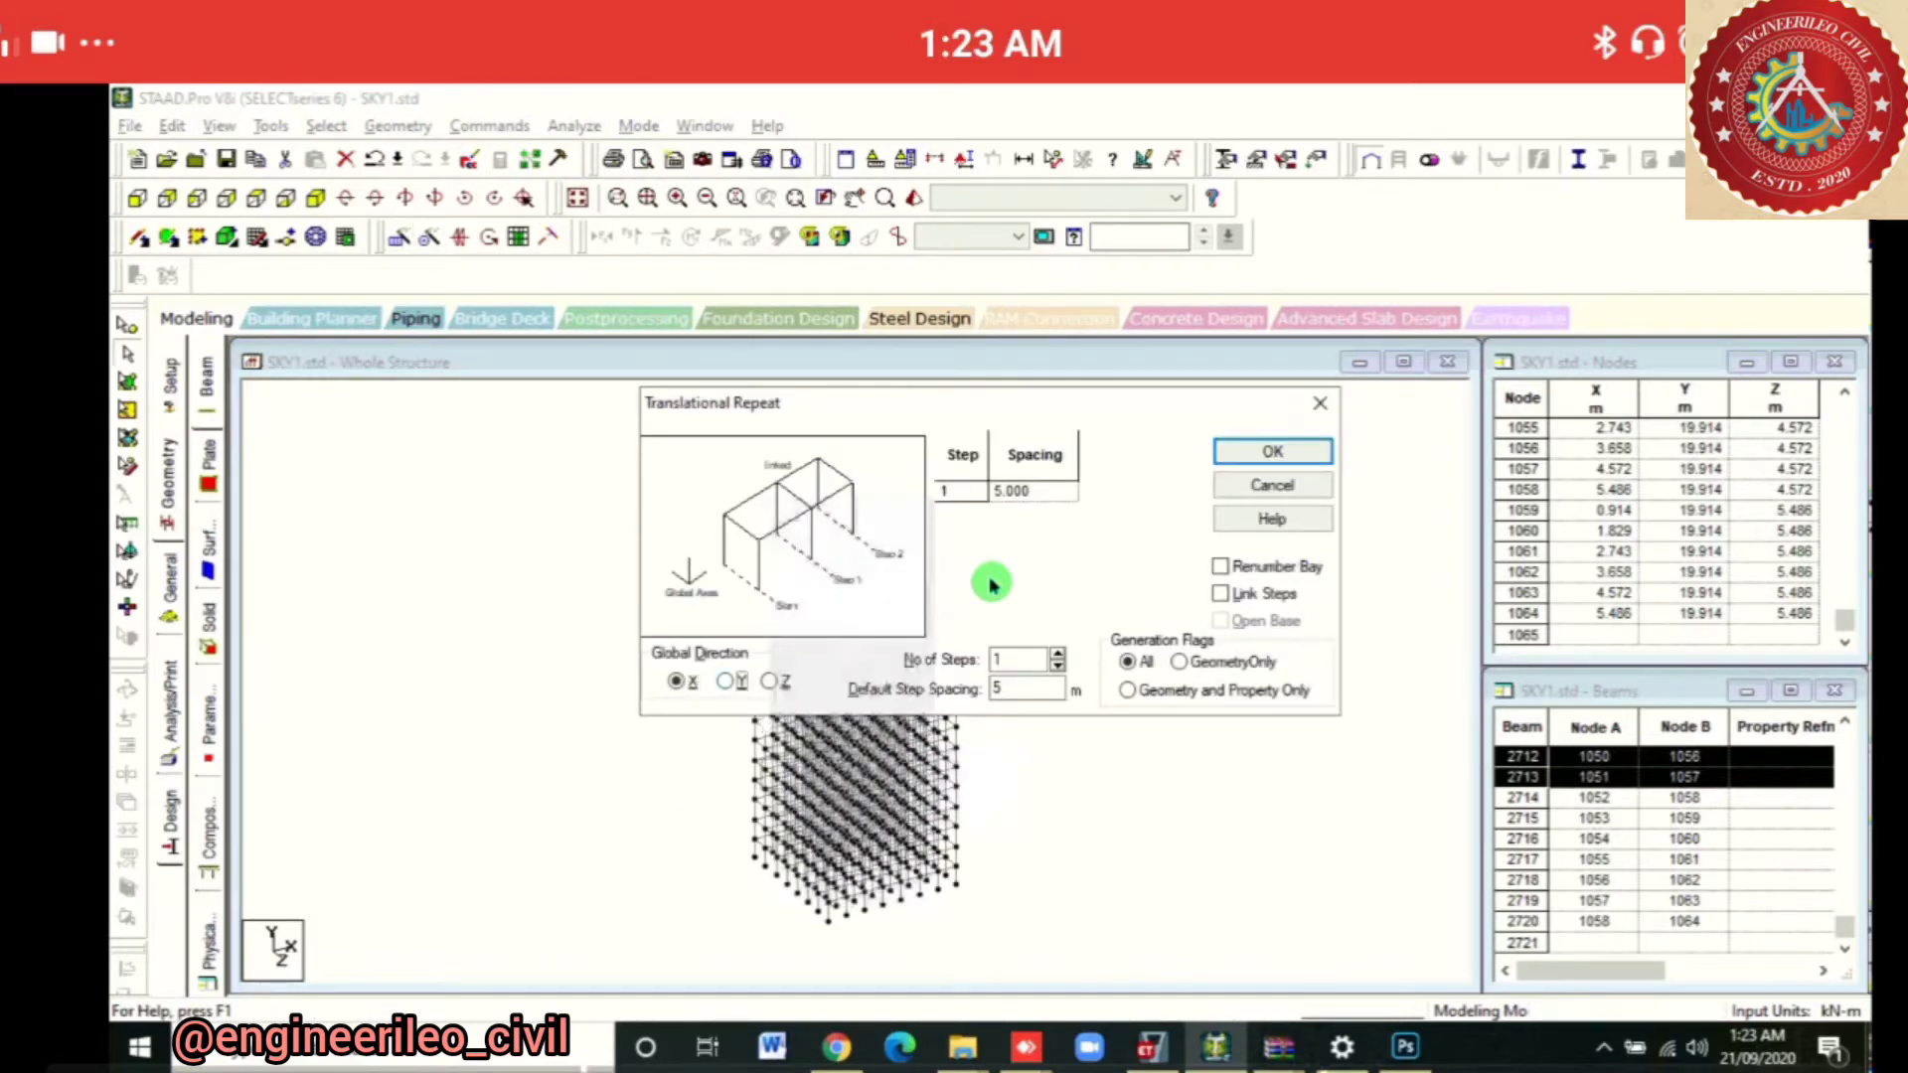
{"action": "left_click", "coordinate": [725, 682]}
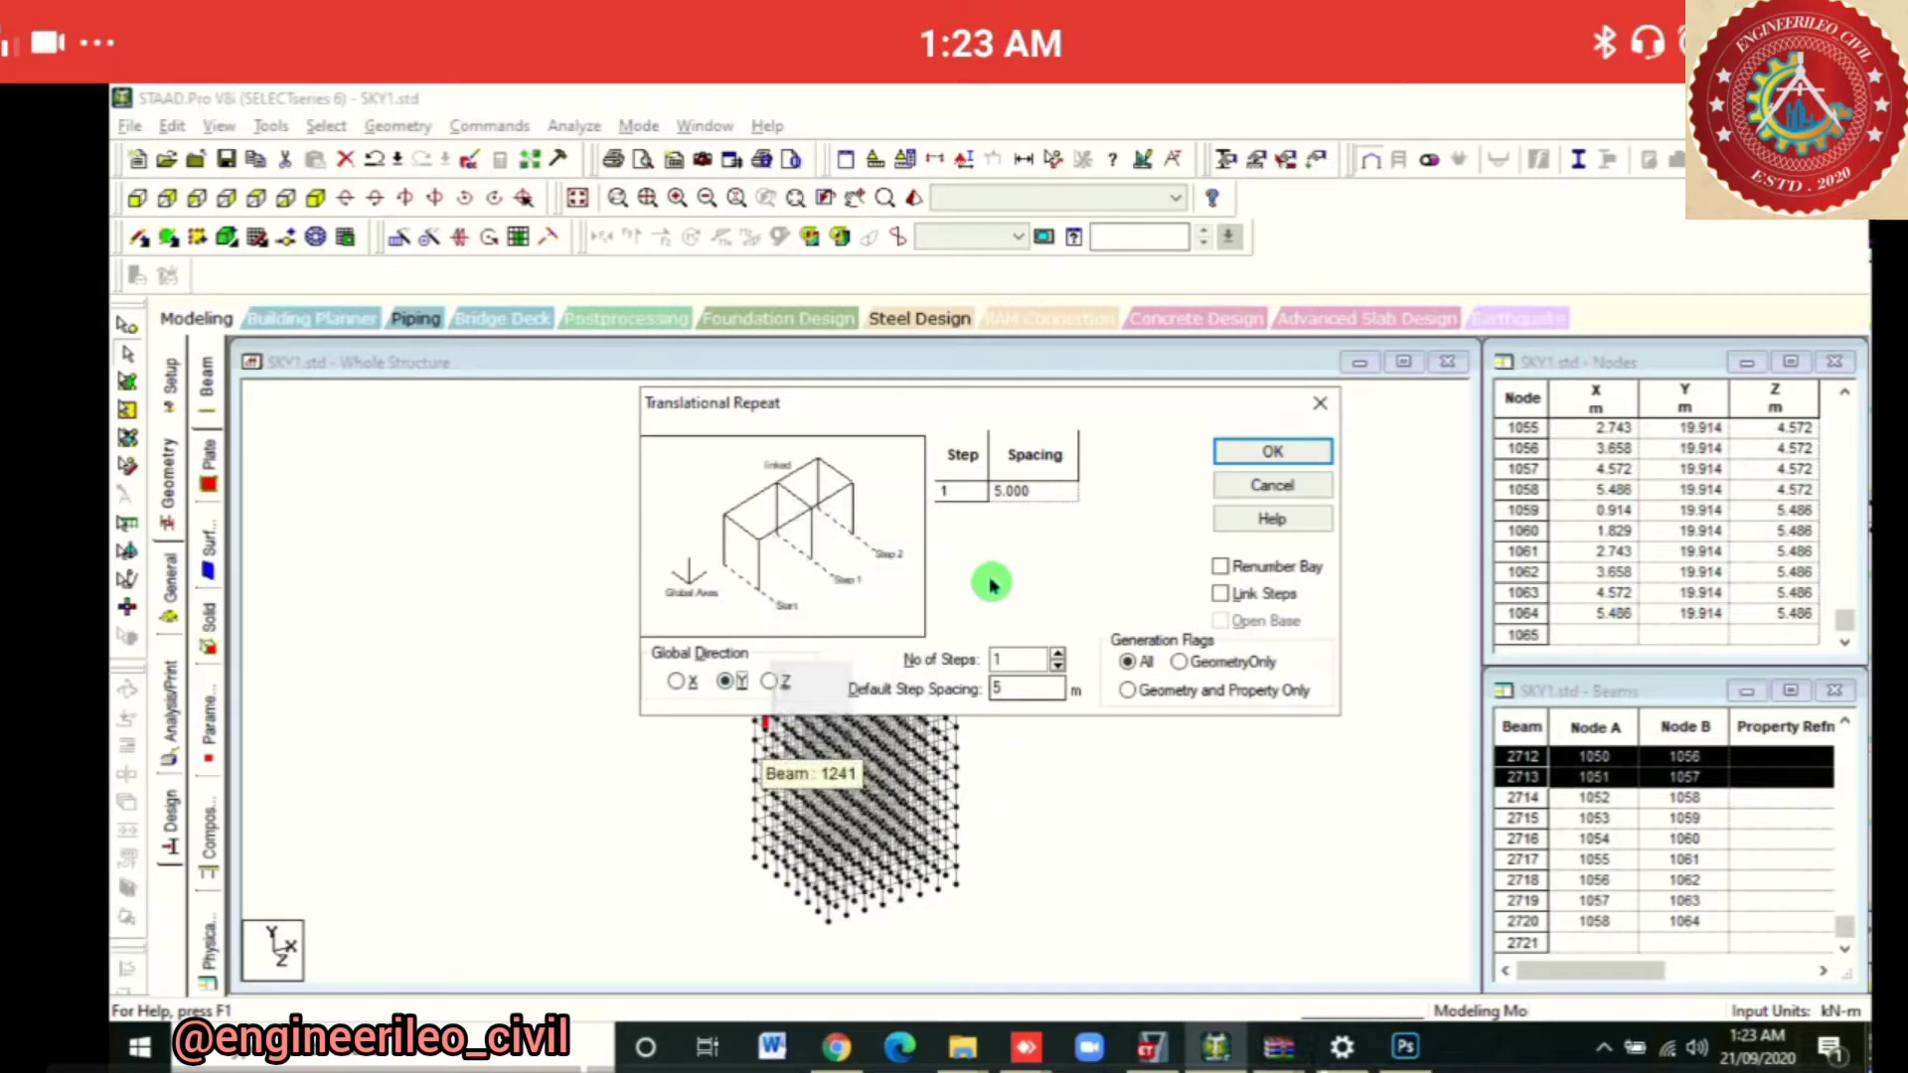
{"action": "left_click", "coordinate": [1024, 686]}
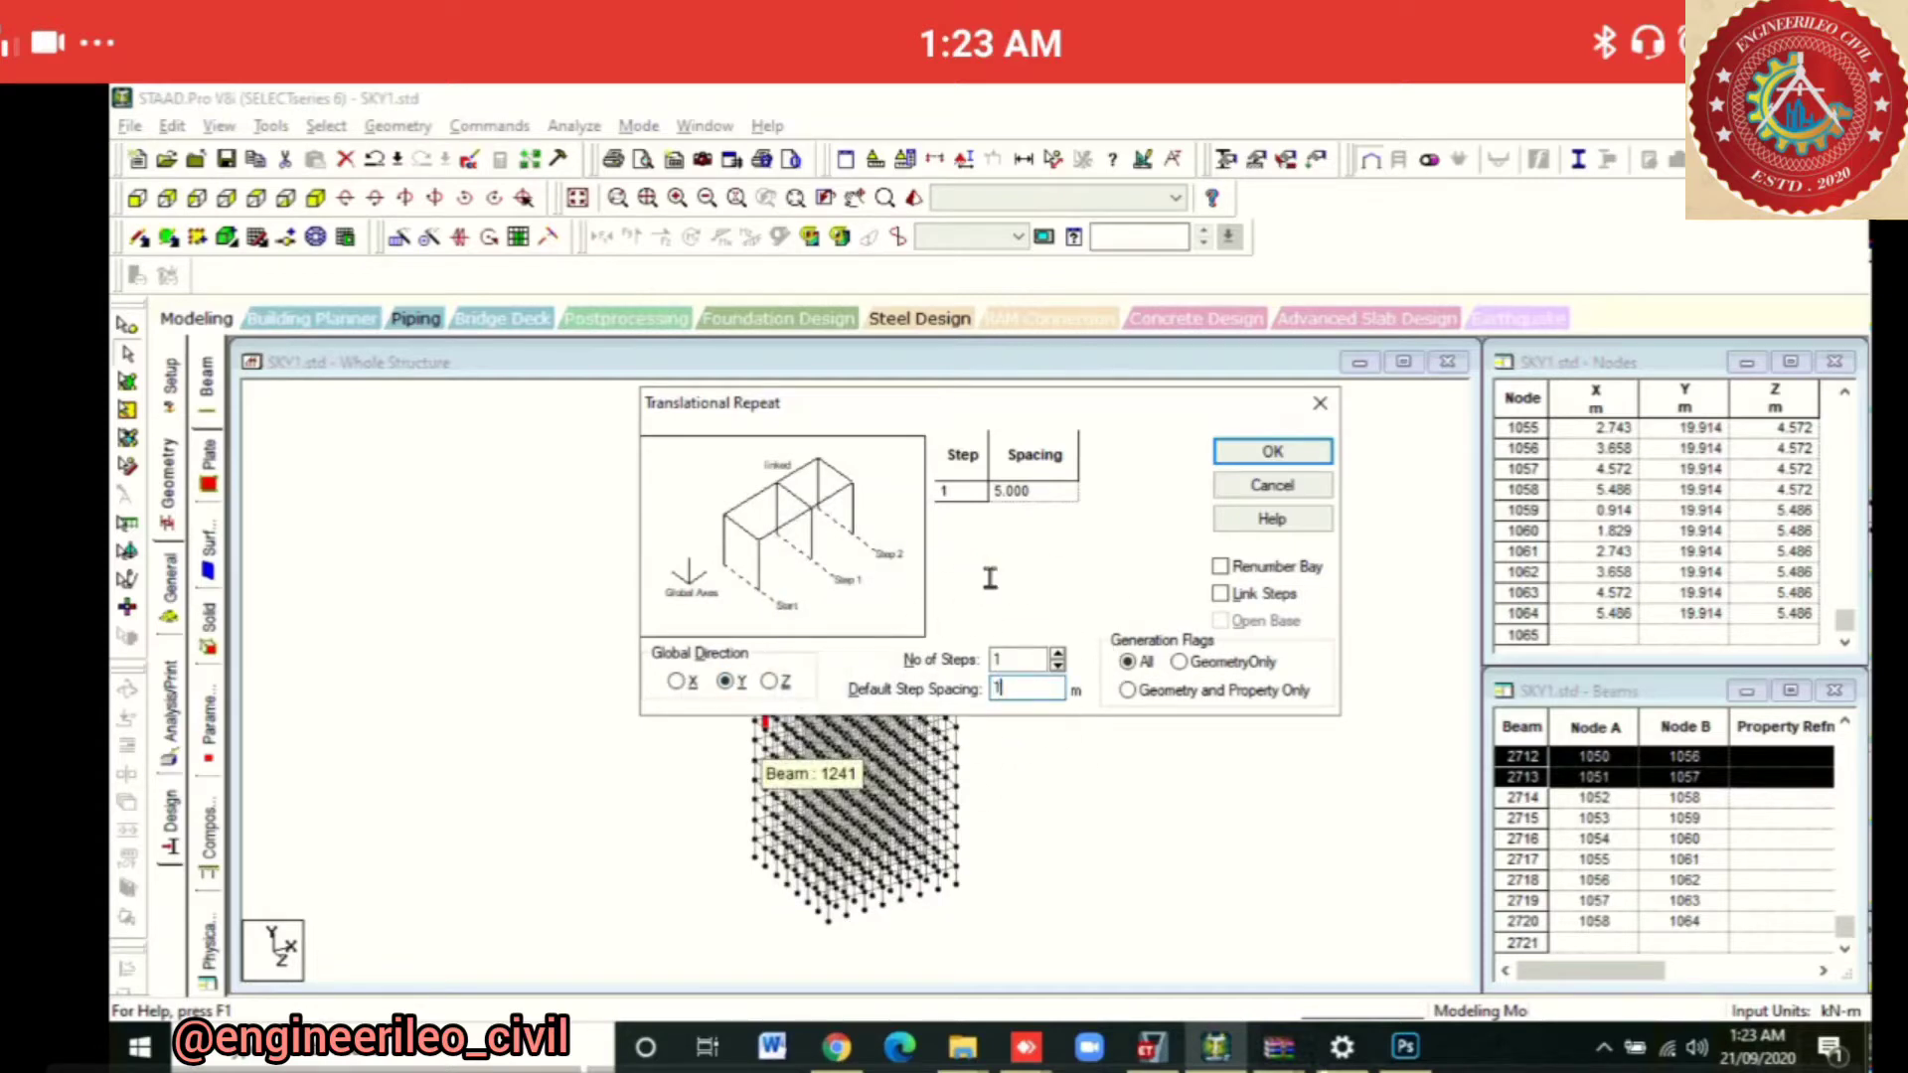
{"action": "left_click", "coordinate": [1018, 660]}
{"action": "type", "text": "0"}
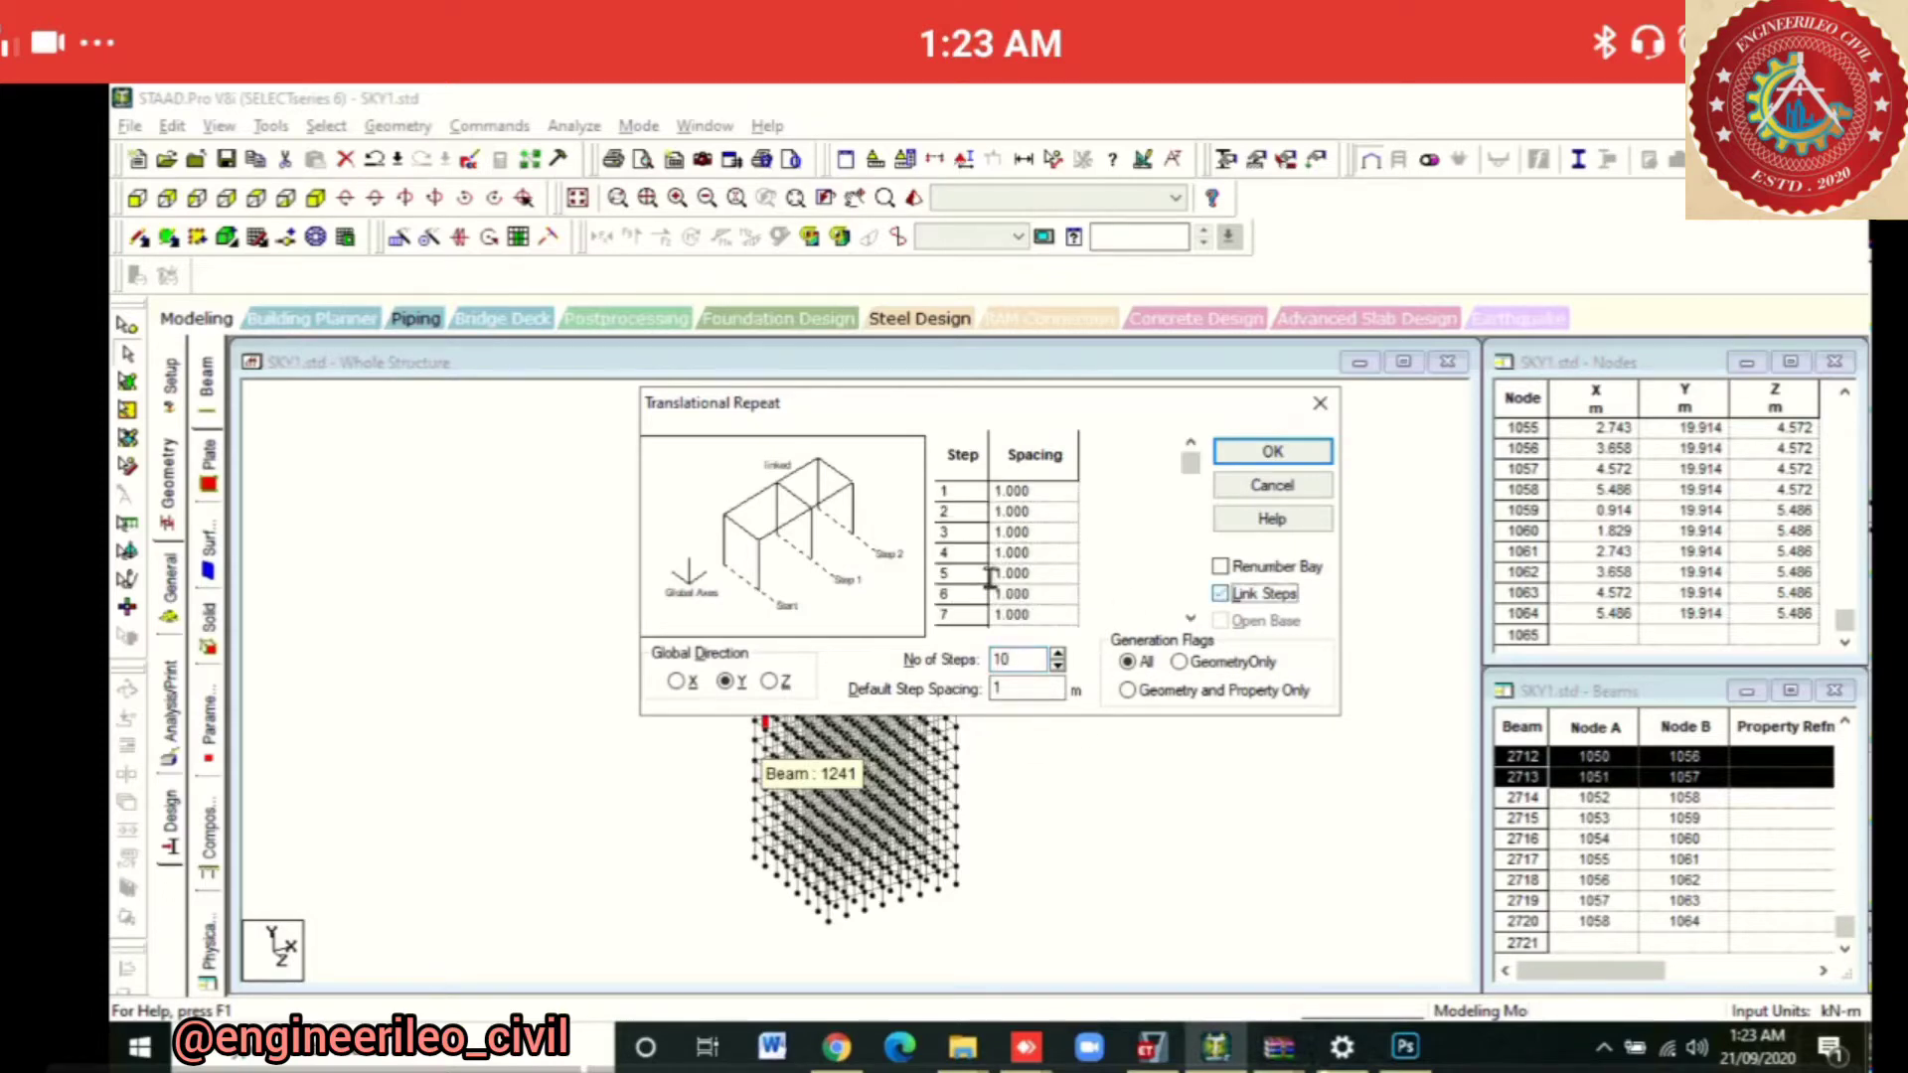
{"action": "key", "text": "Return"}
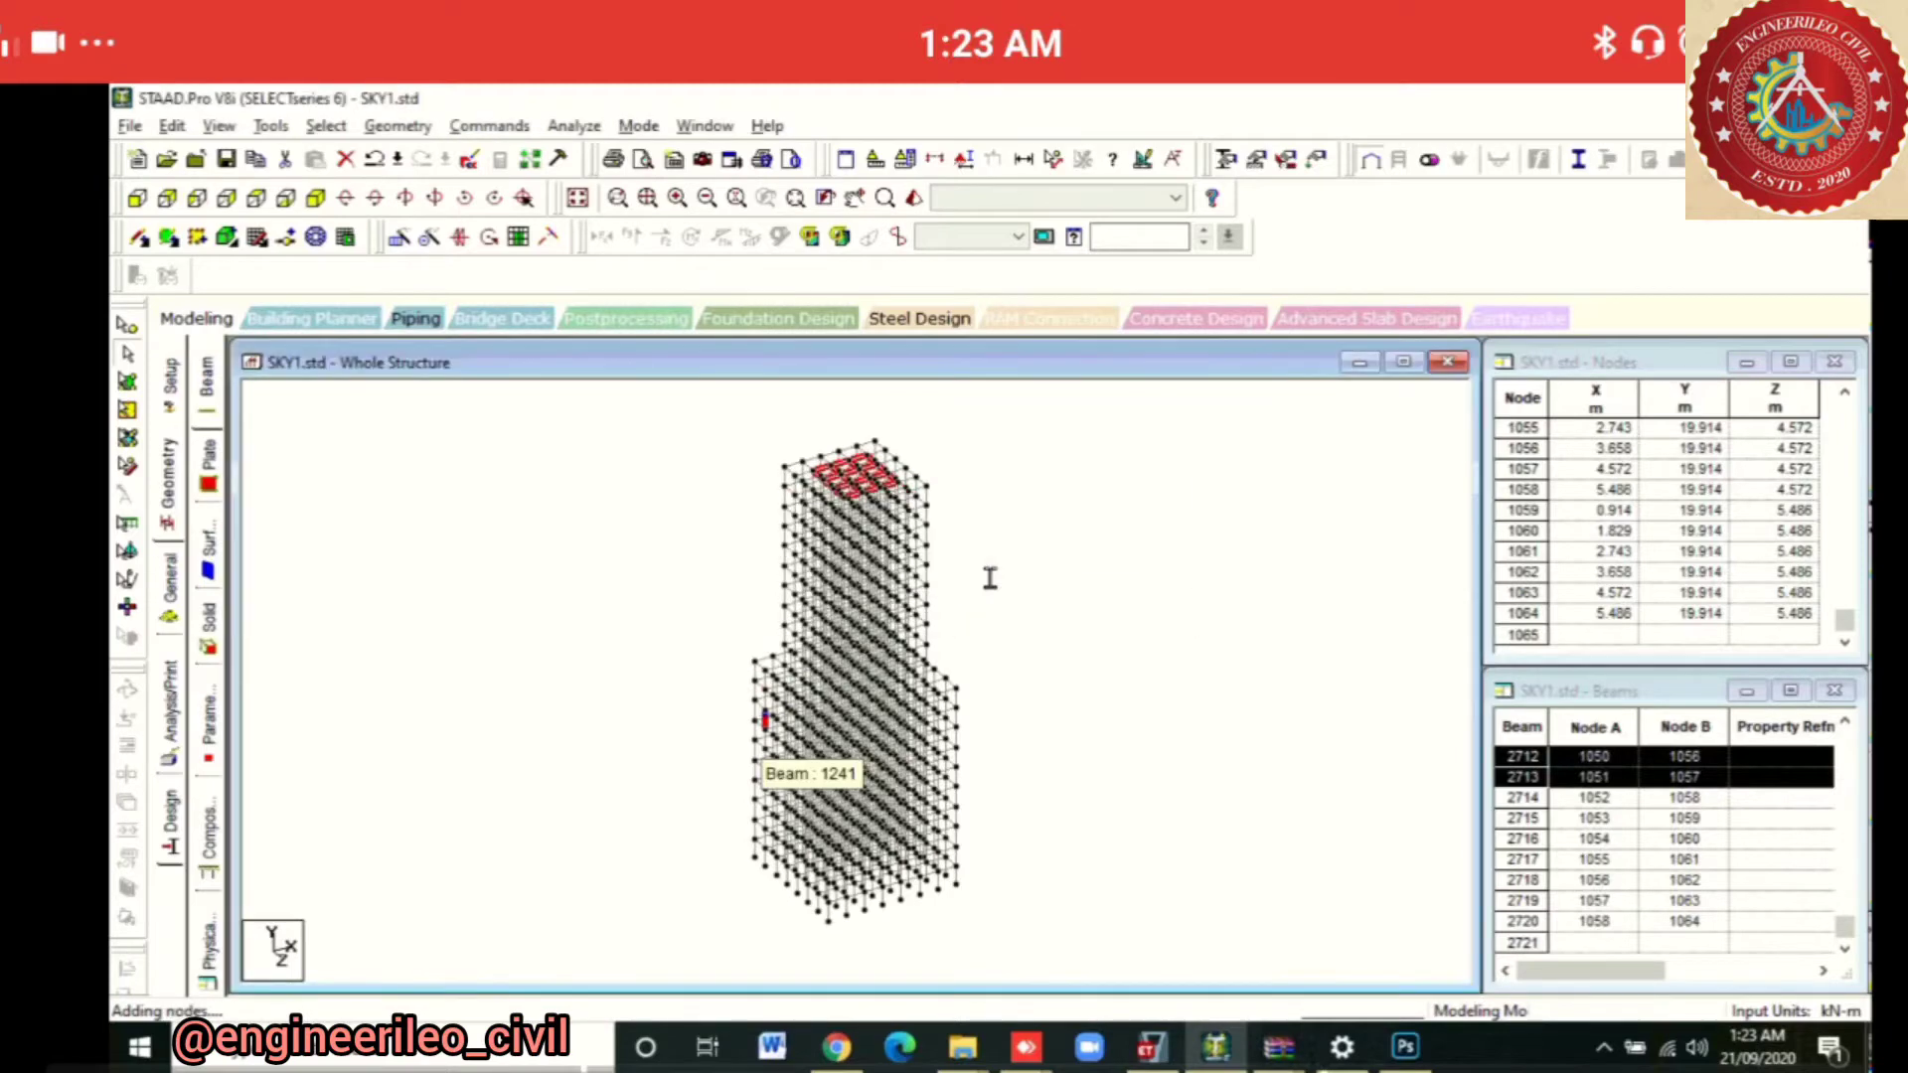
Isolate the topmost level of the 3-by-3 bay tier in a new view displayed in the active window
{"action": "left_click", "coordinate": [992, 585]}
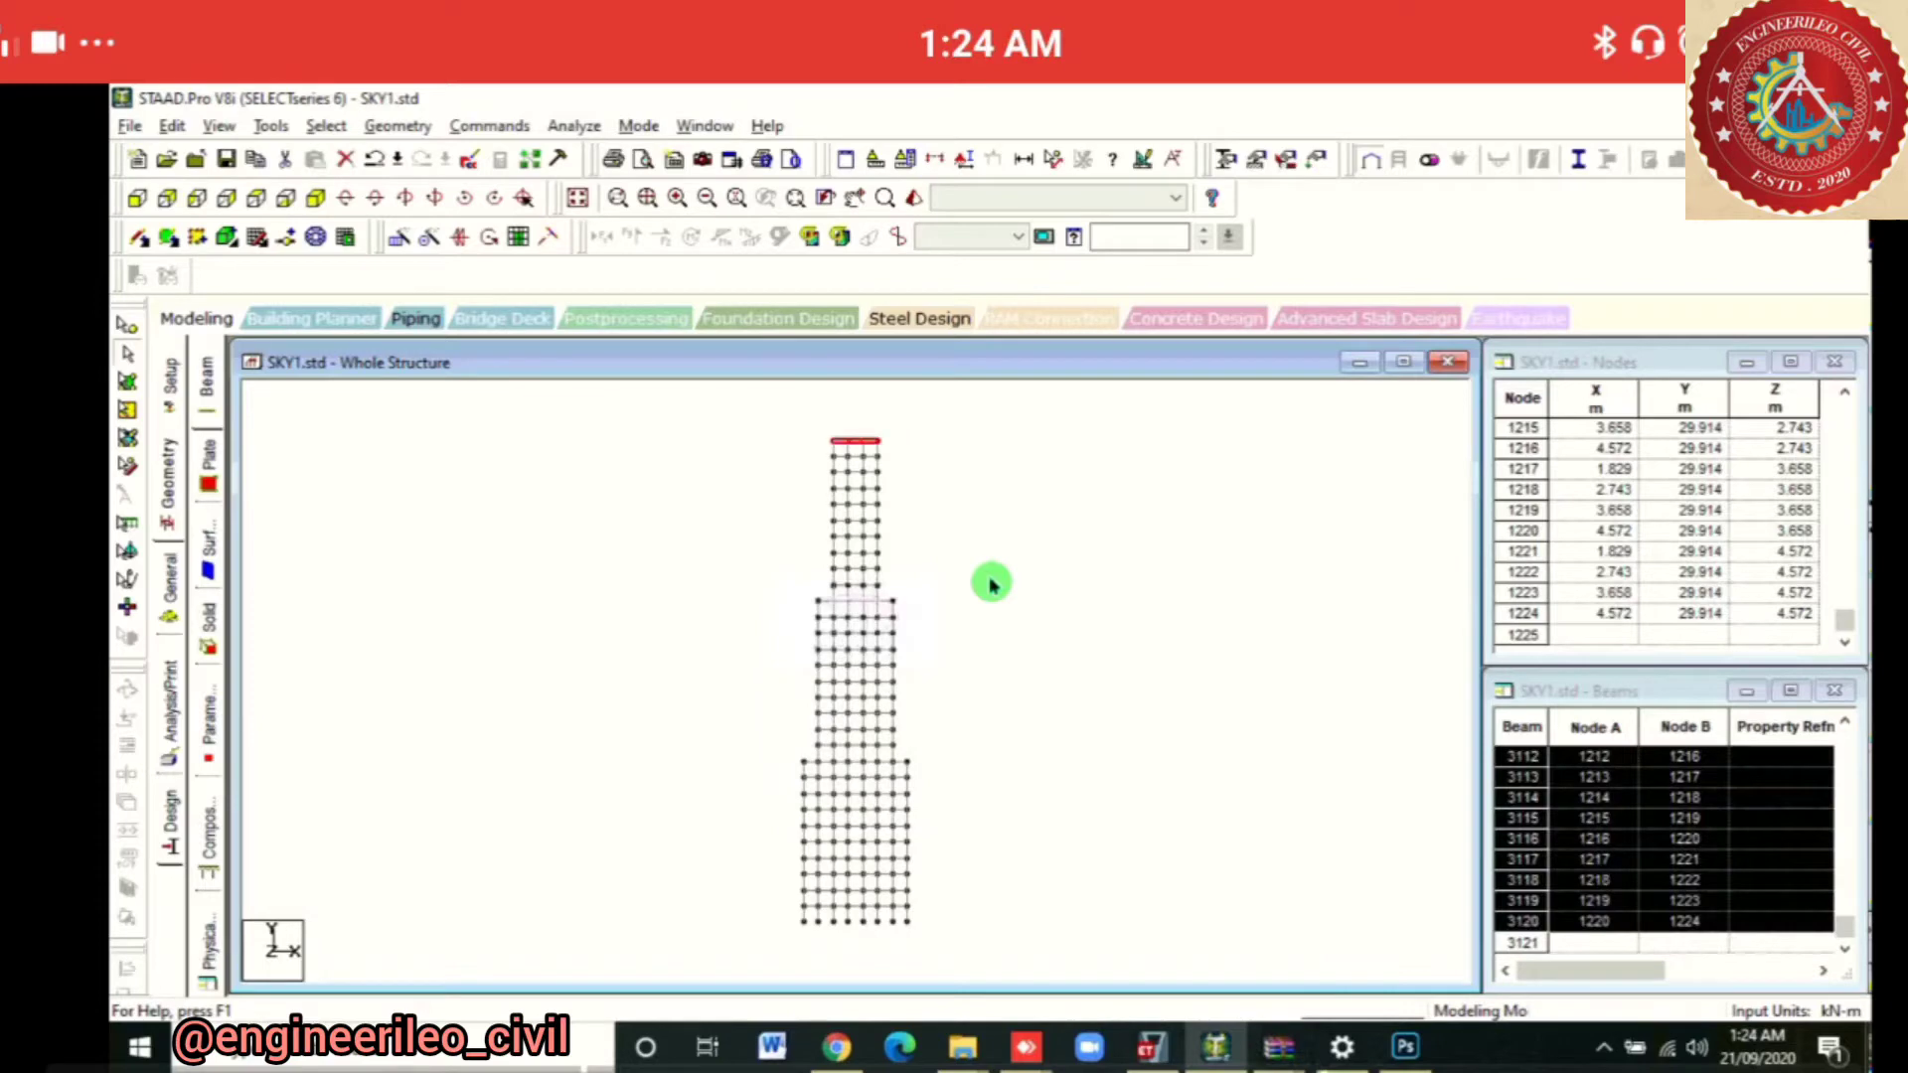
{"action": "right_click", "coordinate": [991, 584]}
{"action": "key", "text": "Up"}
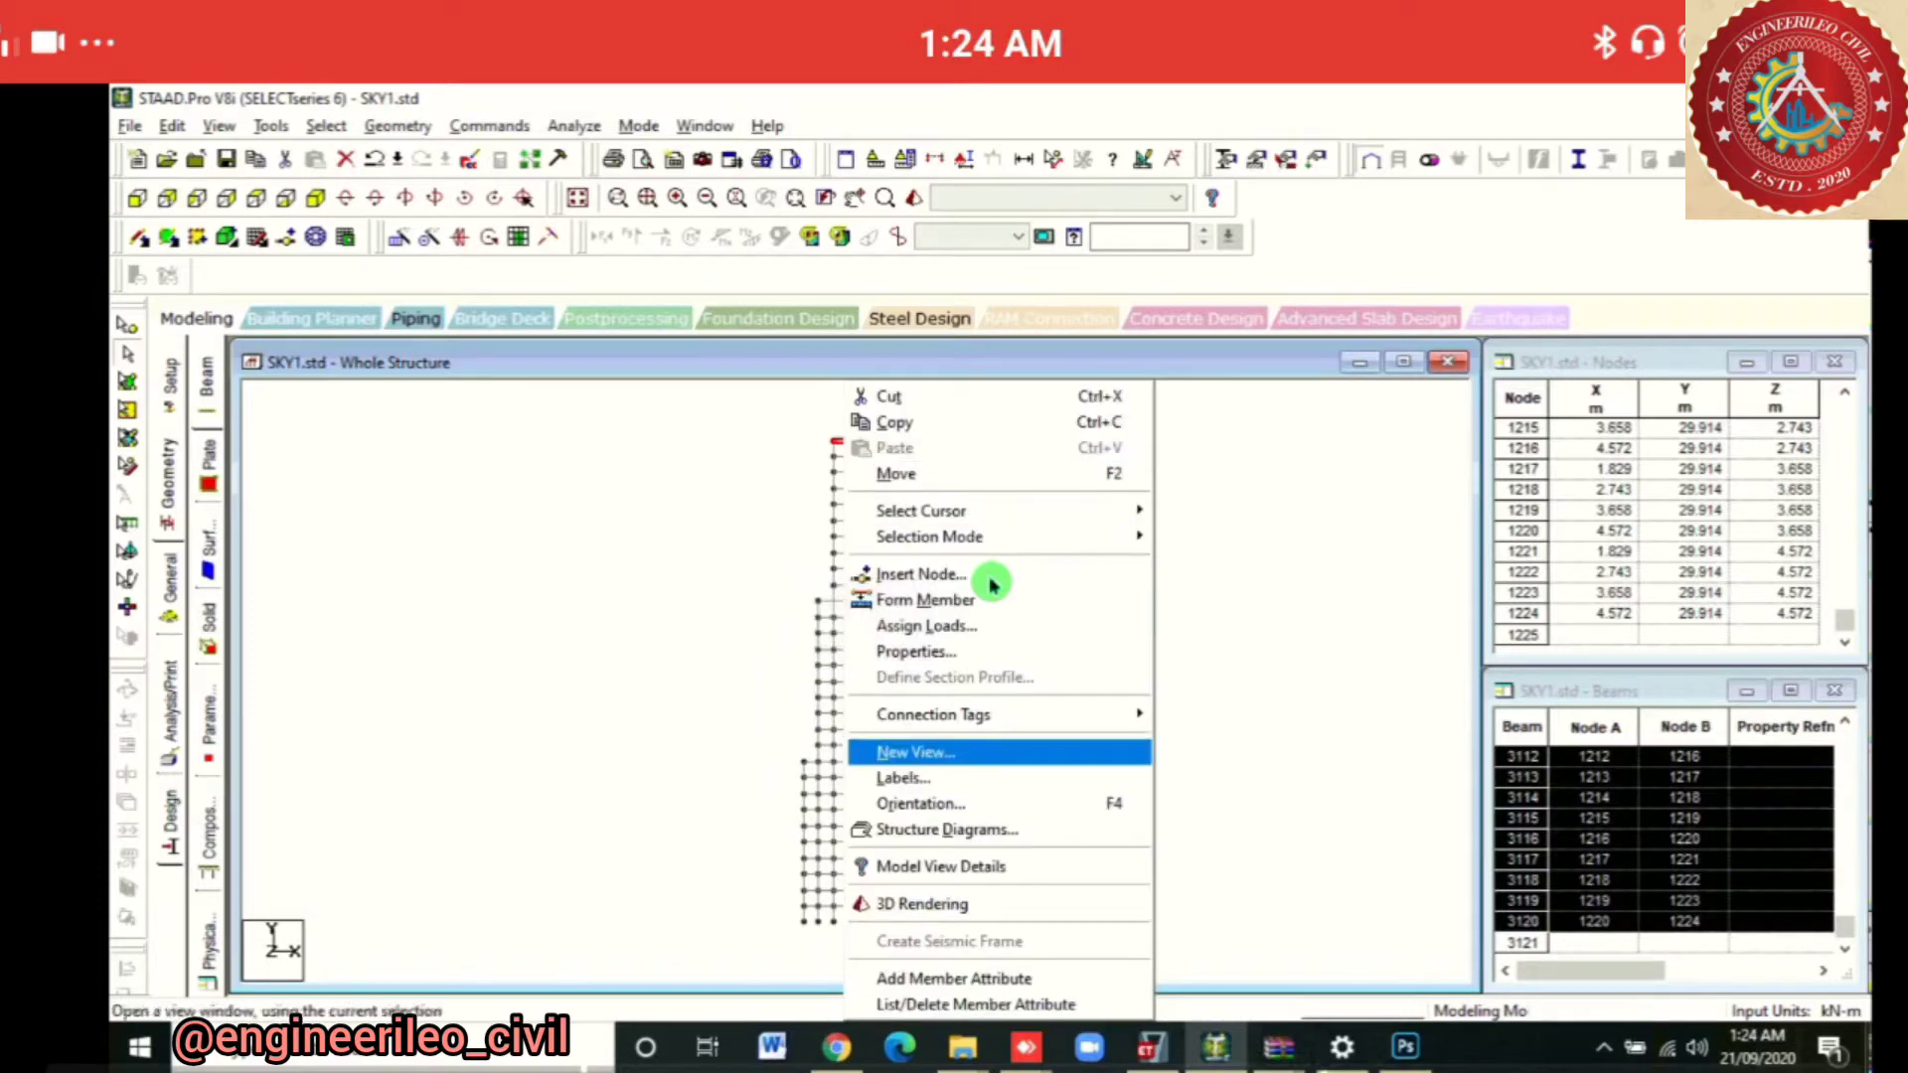
{"action": "key", "text": "Return"}
{"action": "key", "text": "Return"}
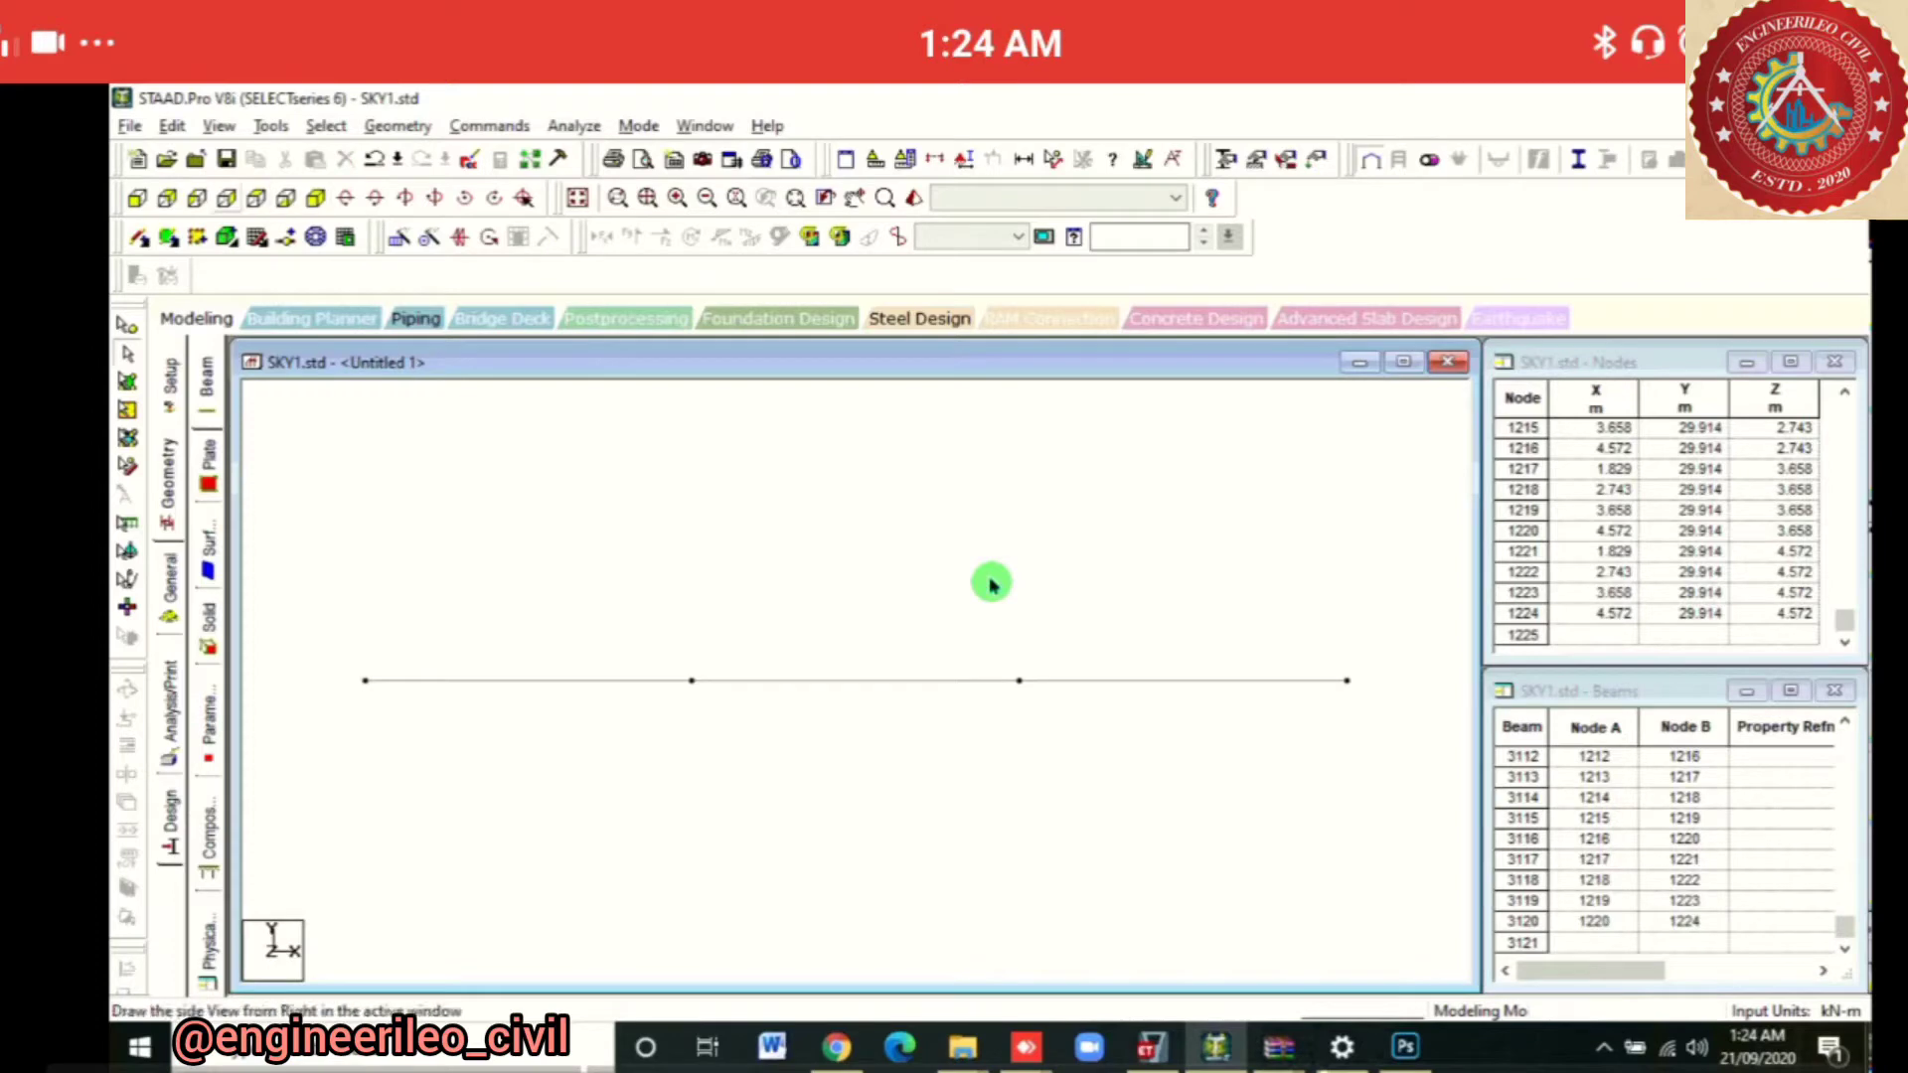
Select the four beams around the central bay of the isolated level in plan and restore the whole structure
{"action": "left_click", "coordinate": [257, 198]}
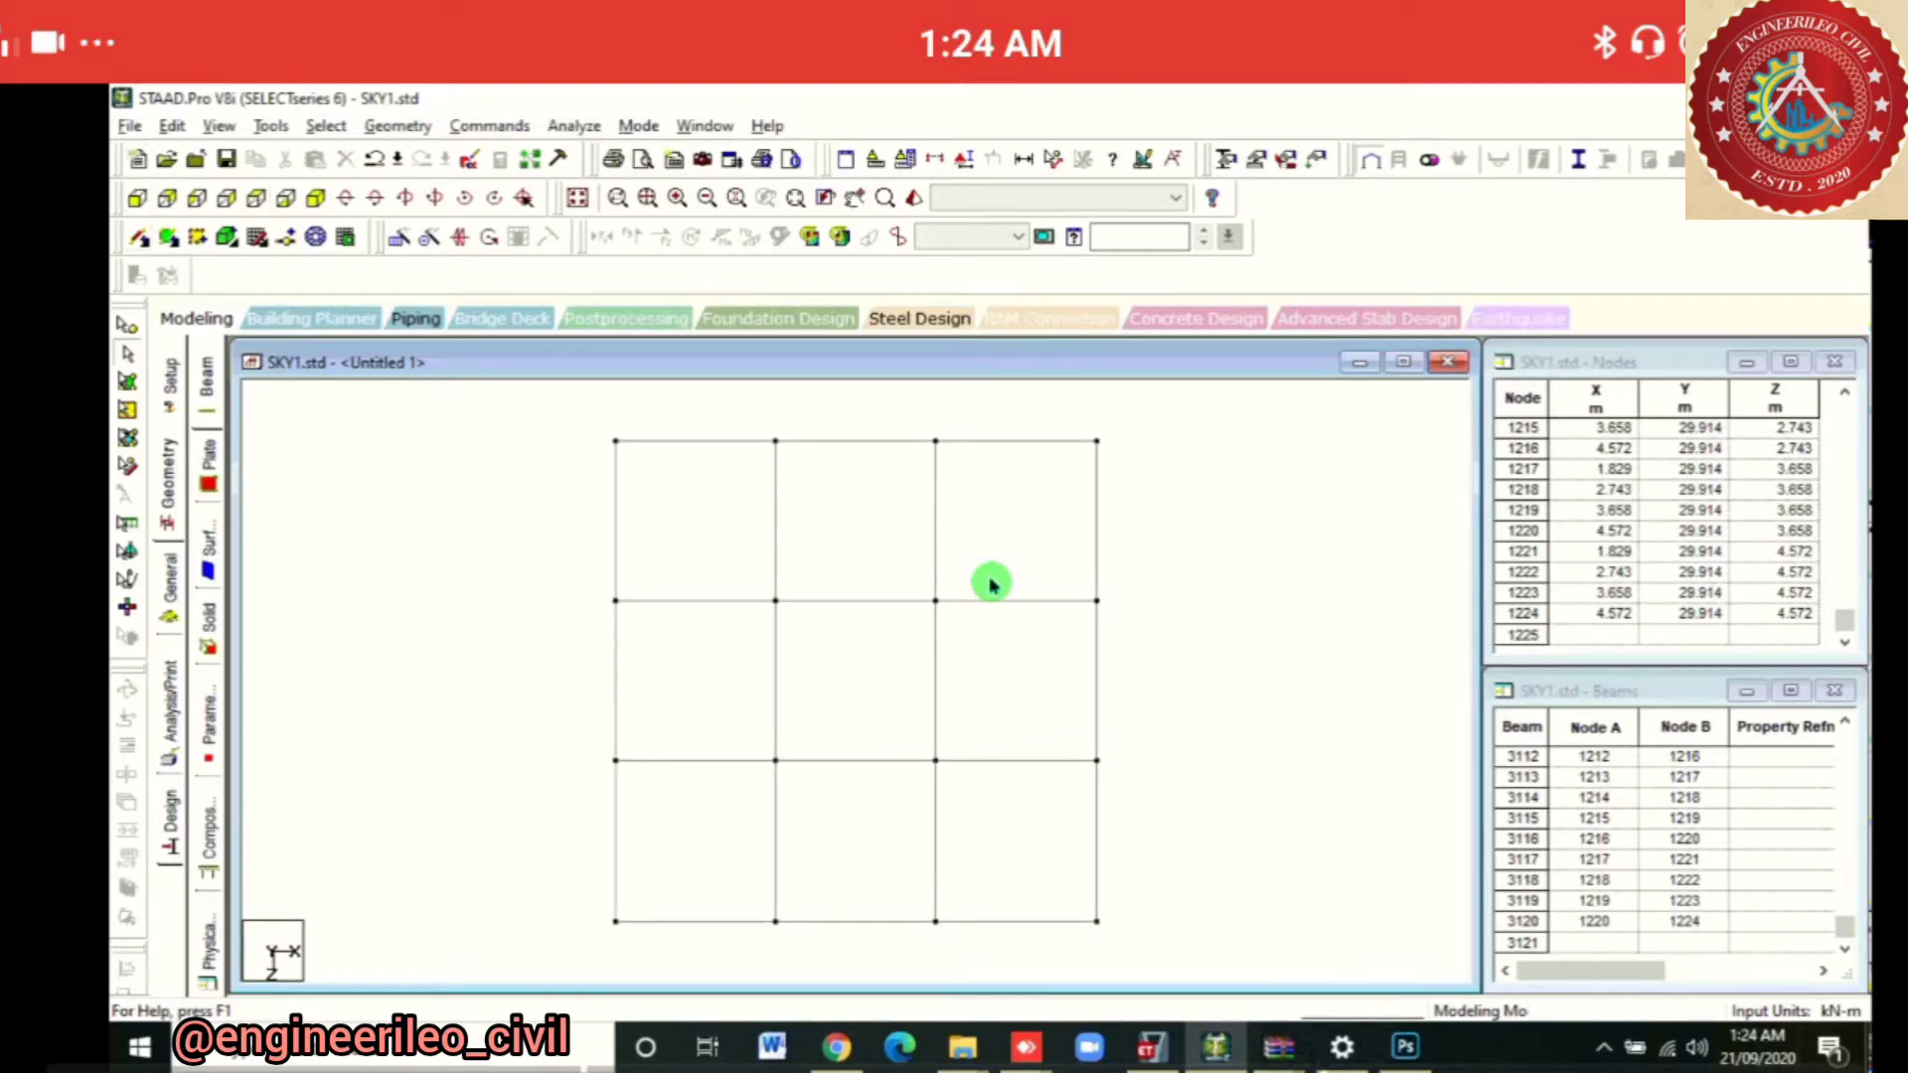
{"action": "left_click_drag", "start_coordinate": [751, 581], "coordinate": [961, 784]}
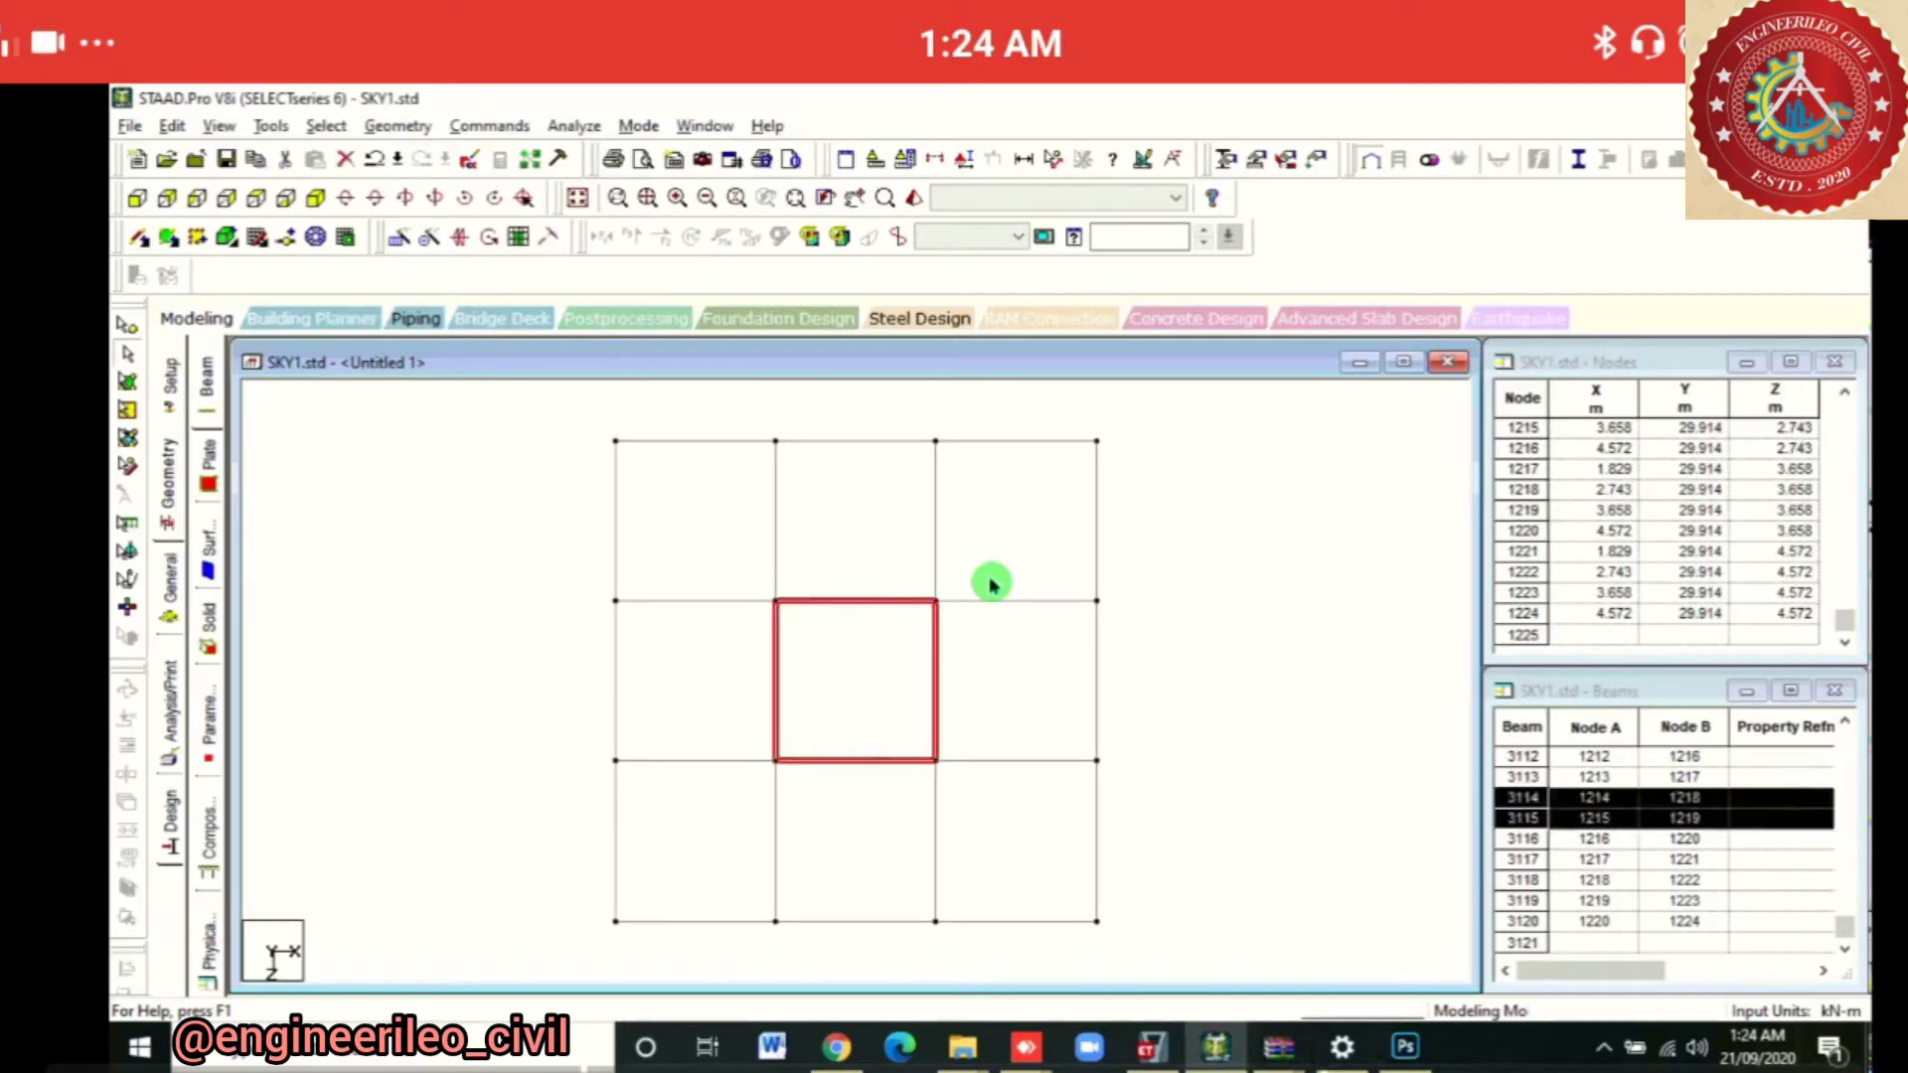
{"action": "left_click", "coordinate": [577, 198]}
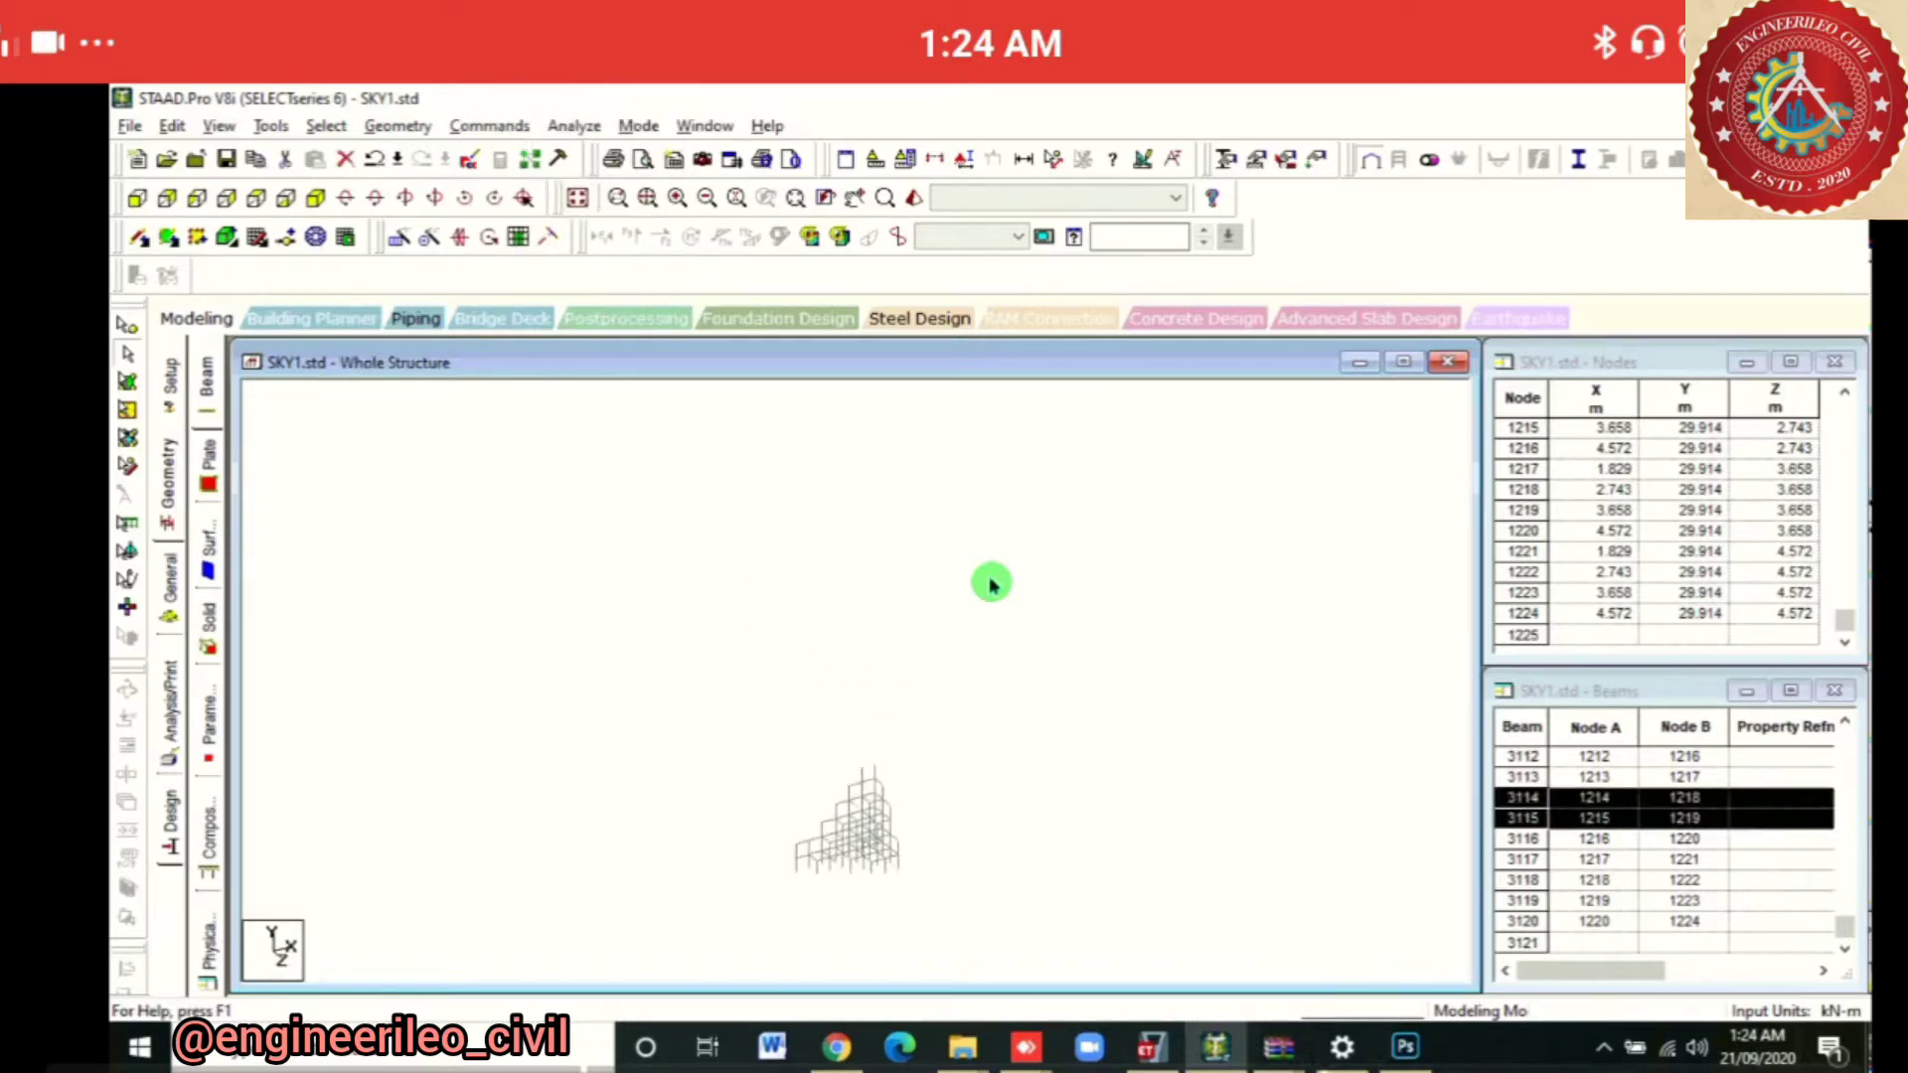
Repeat the selected central bay beams in the Y direction with 10 steps at 1 m spacing and linked steps
{"action": "left_click", "coordinate": [399, 238]}
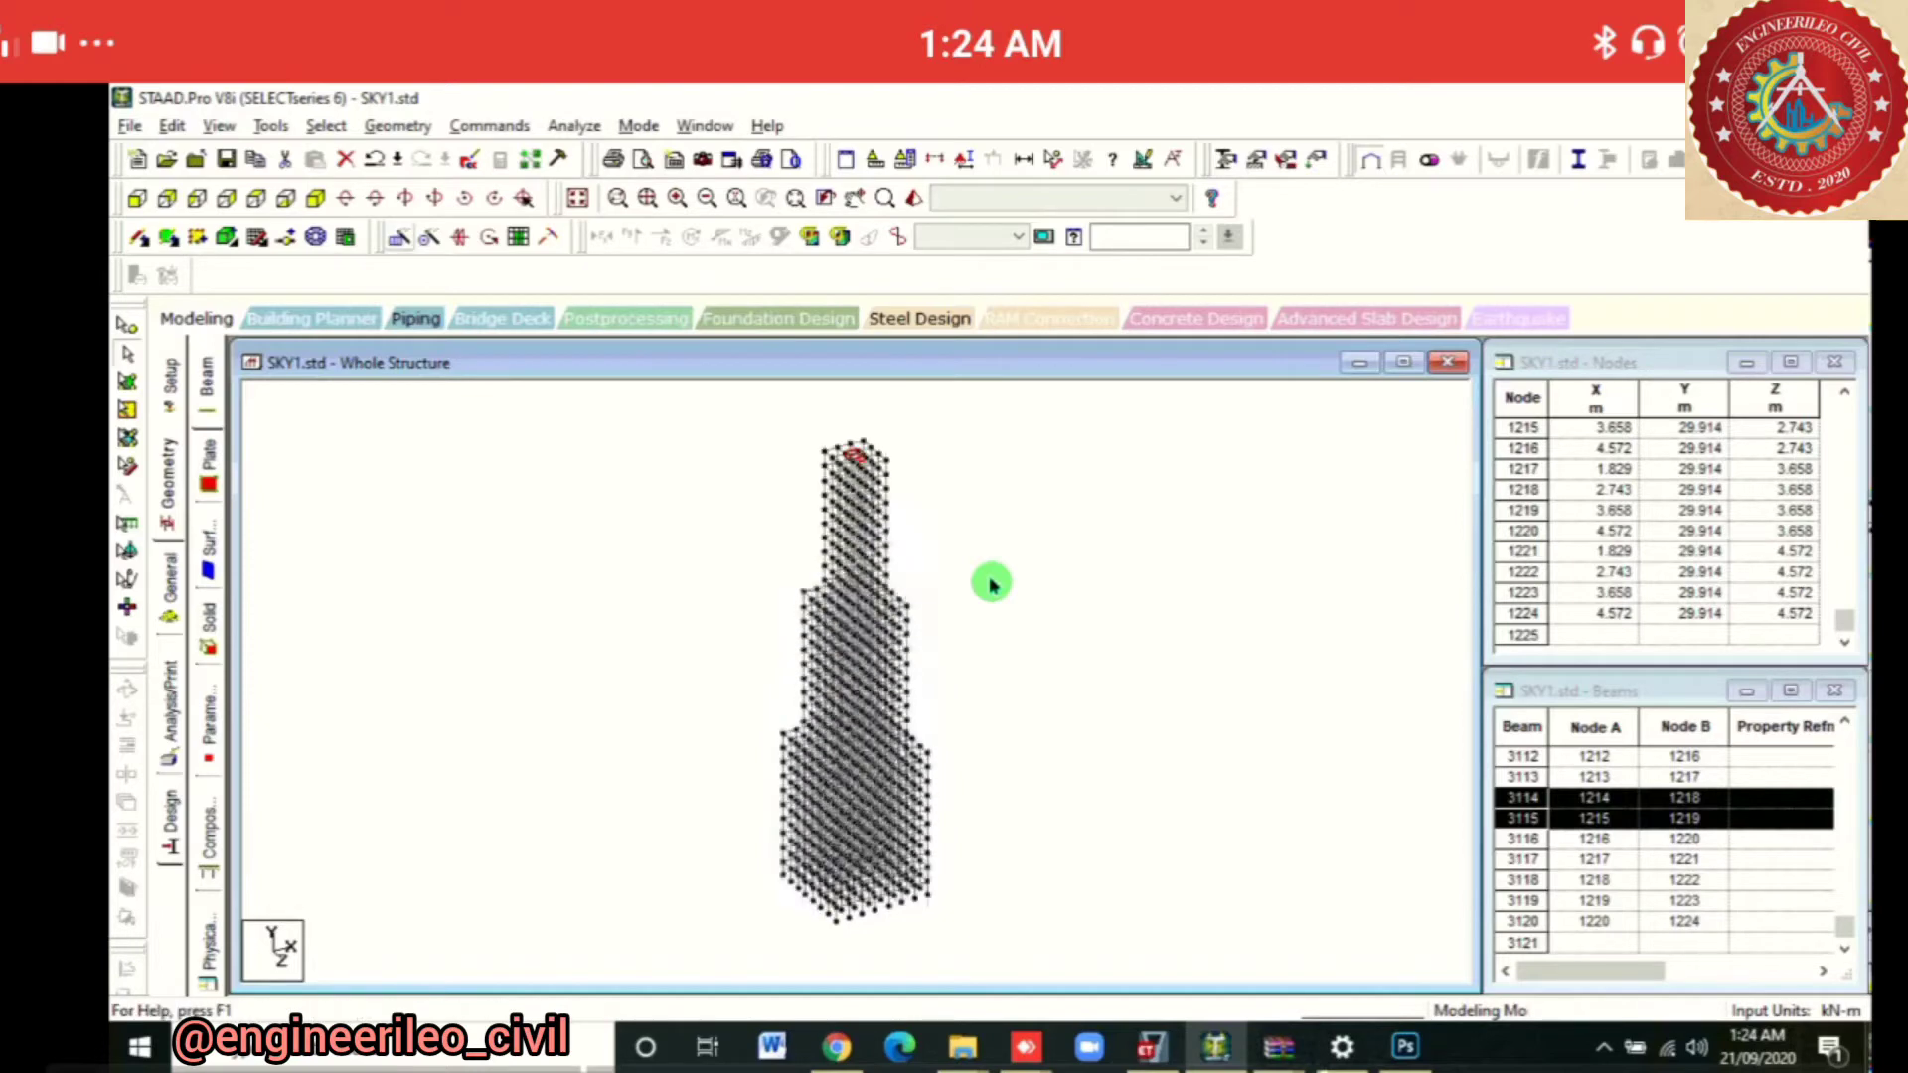
{"action": "left_click", "coordinate": [726, 681]}
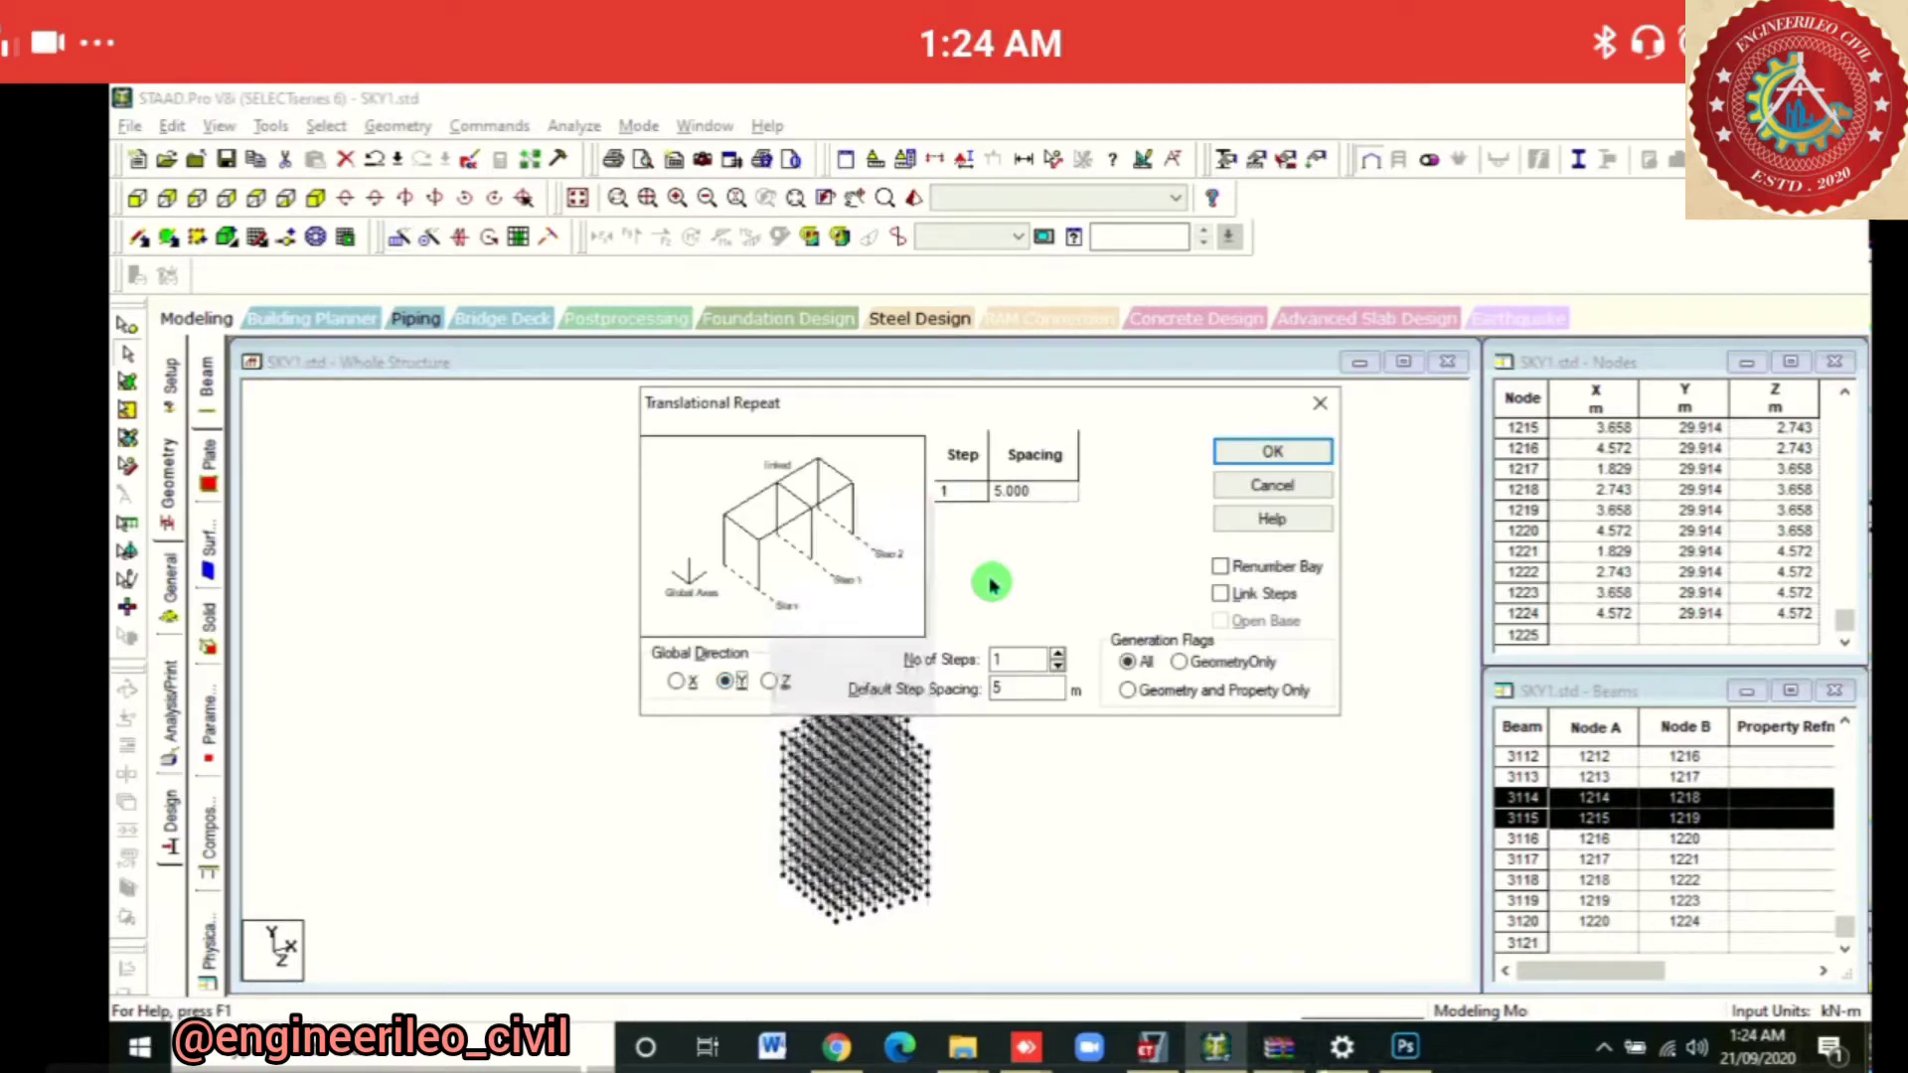
{"action": "left_click", "coordinate": [1016, 660]}
{"action": "type", "text": "0"}
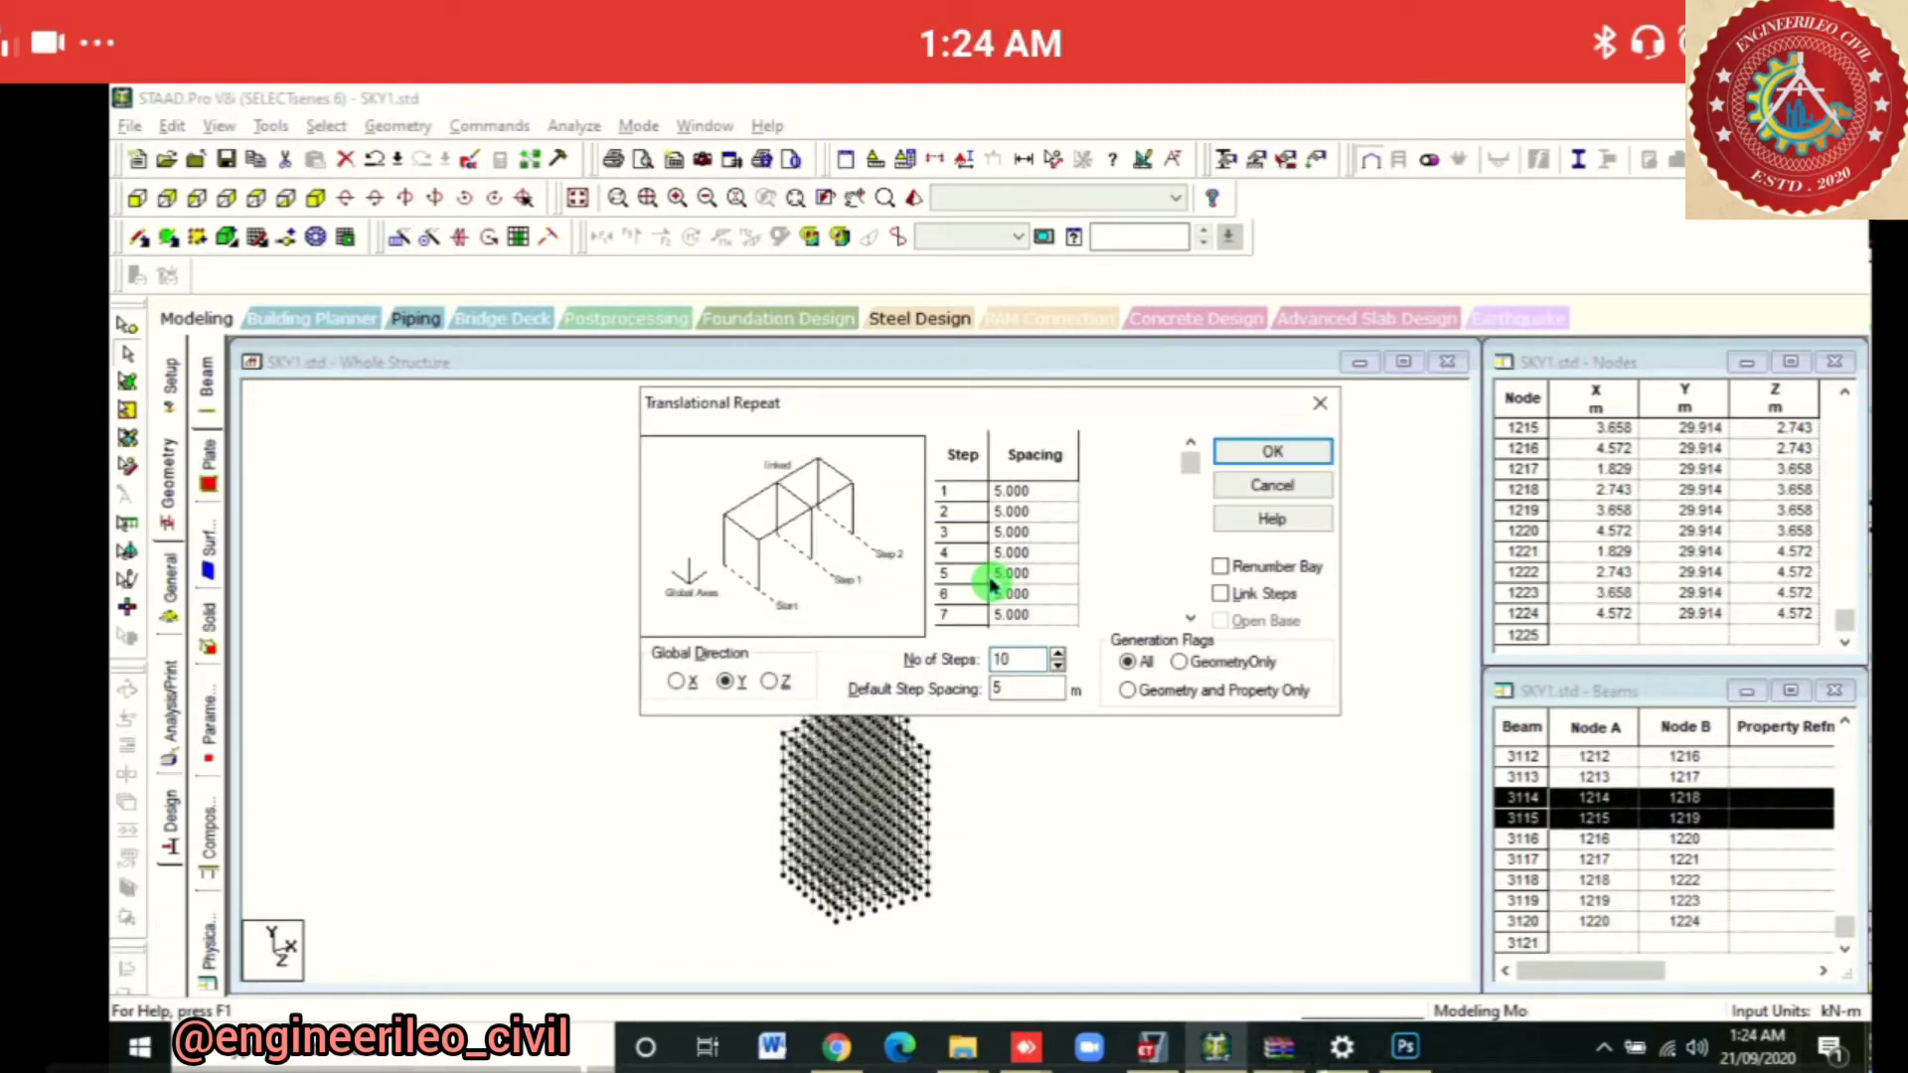
{"action": "key", "text": "Tab"}
{"action": "type", "text": "1"}
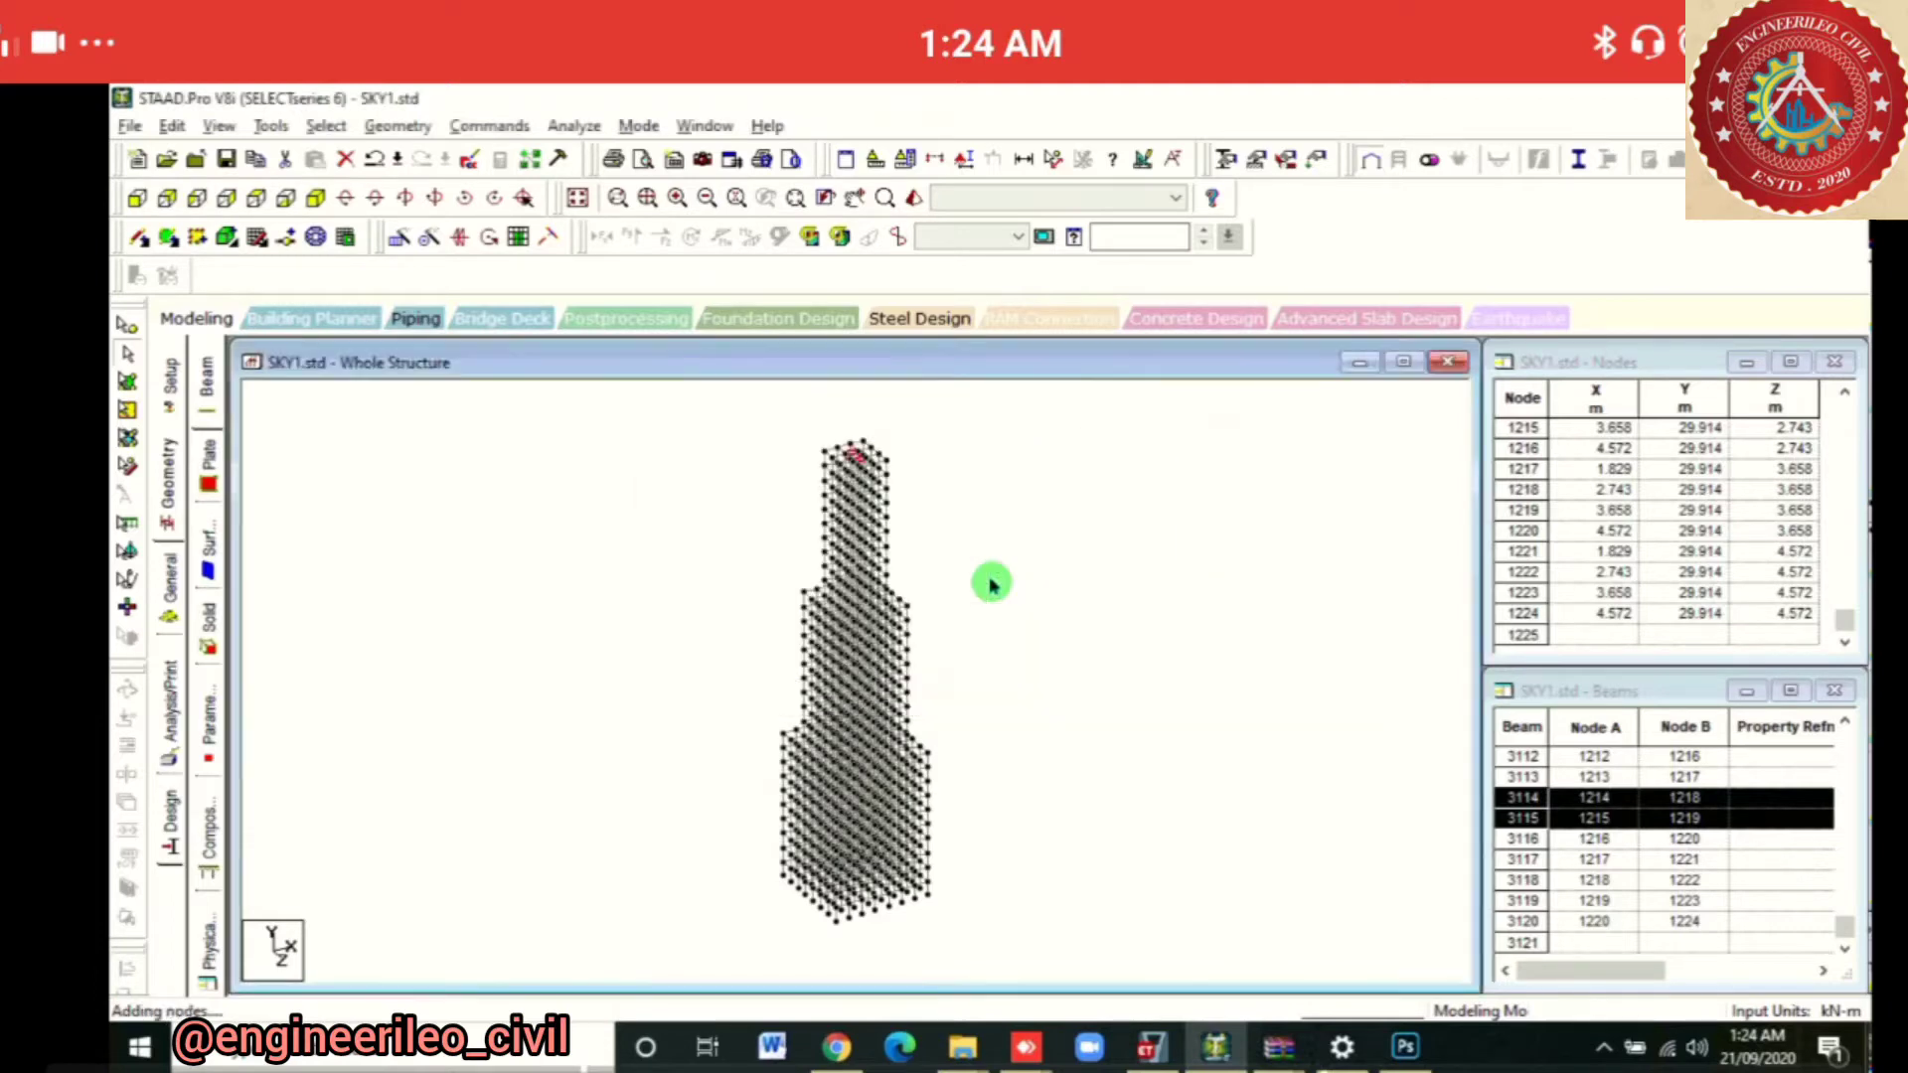
{"action": "key", "text": "Return"}
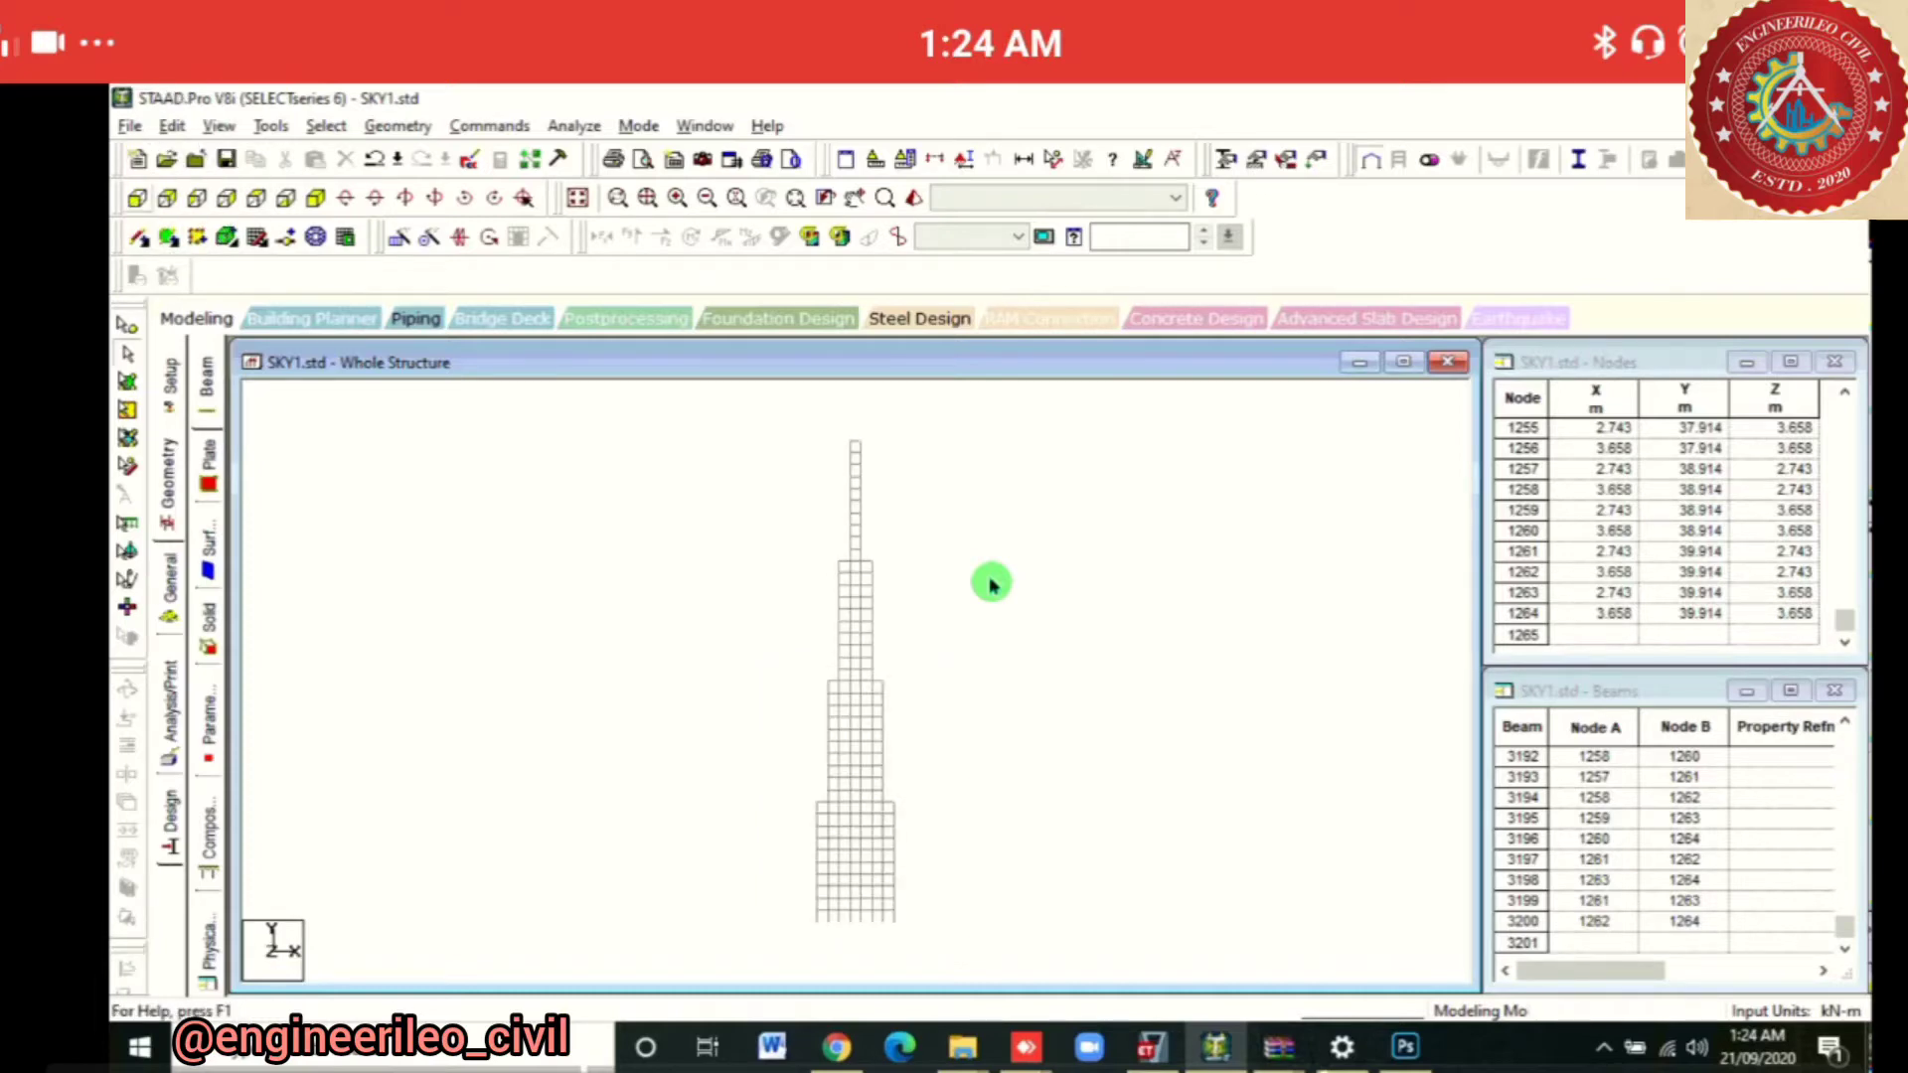
Isolate the columns and beams of the tower's lowest storey in a new view displayed in the active window
{"action": "scroll", "coordinate": [990, 585], "scroll_direction": "up", "scroll_amount": 2}
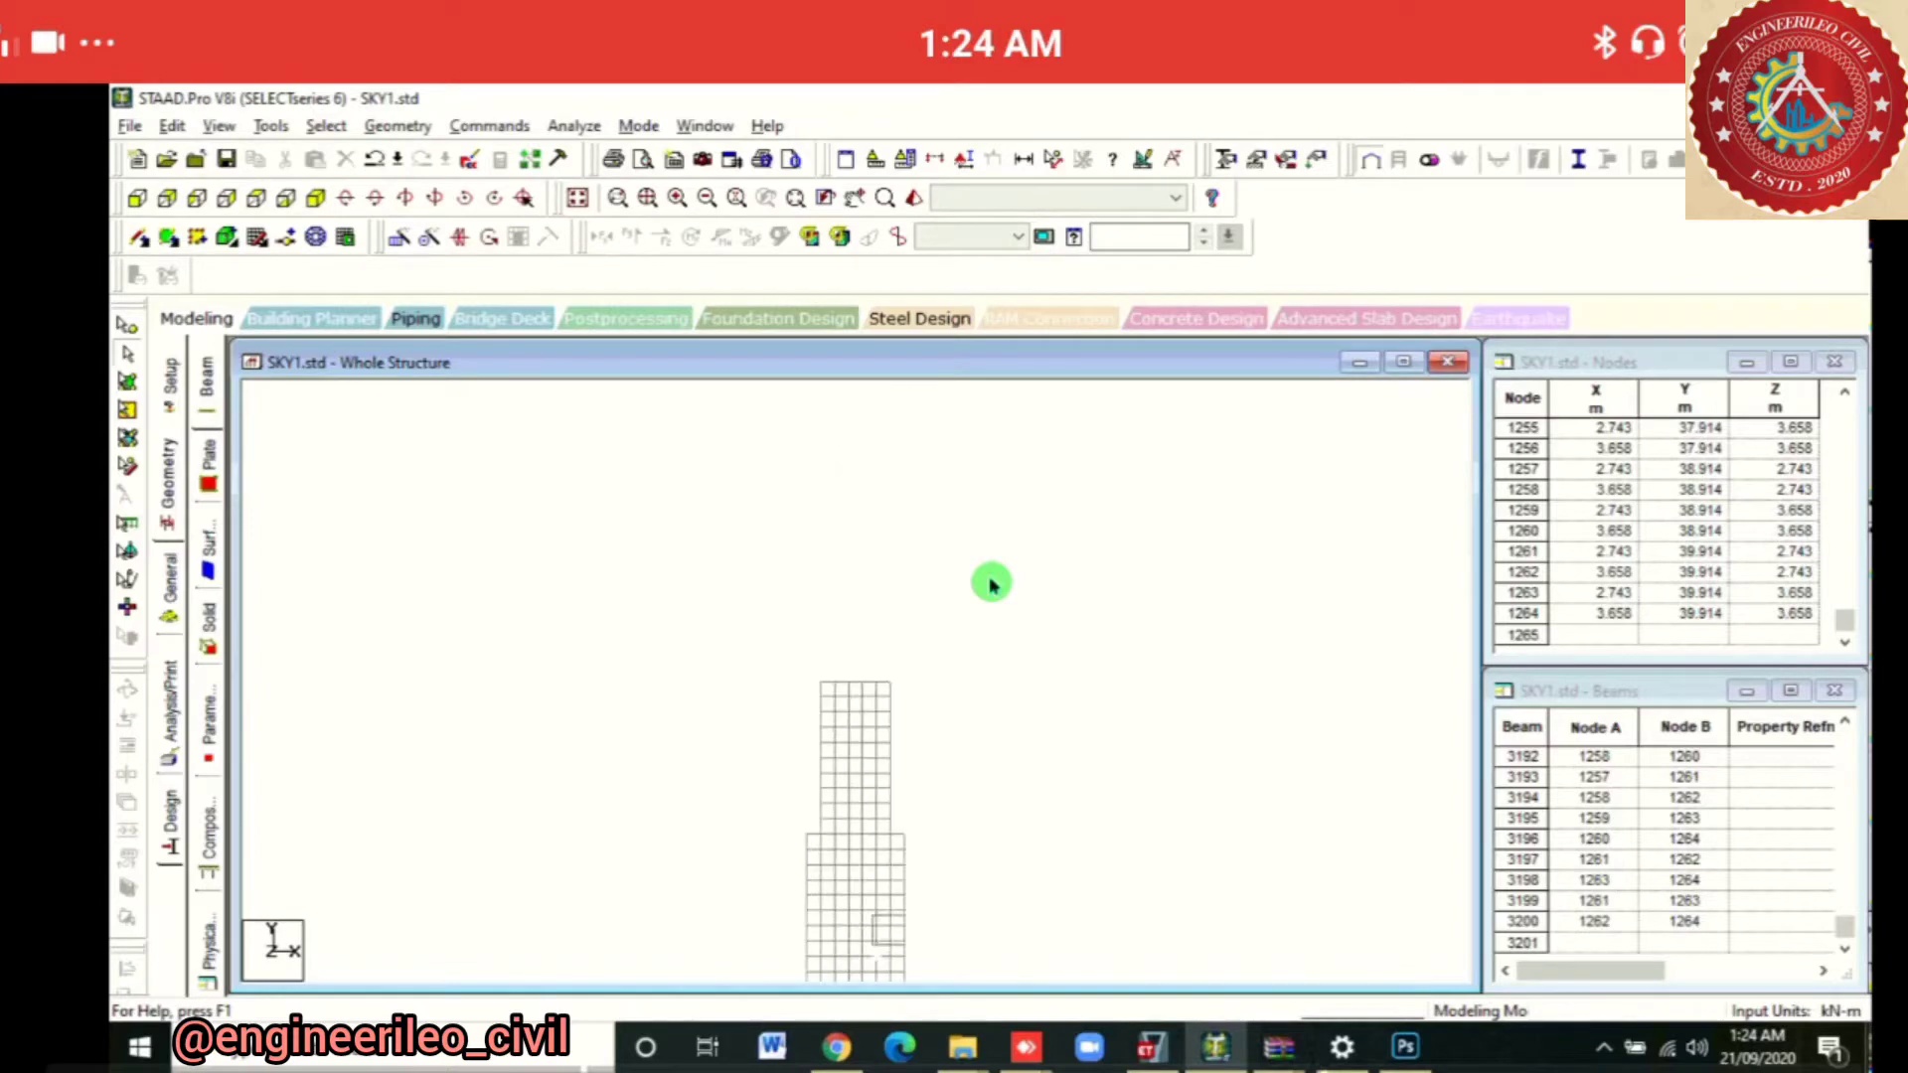
{"action": "scroll", "coordinate": [991, 584], "scroll_direction": "up", "scroll_amount": 1}
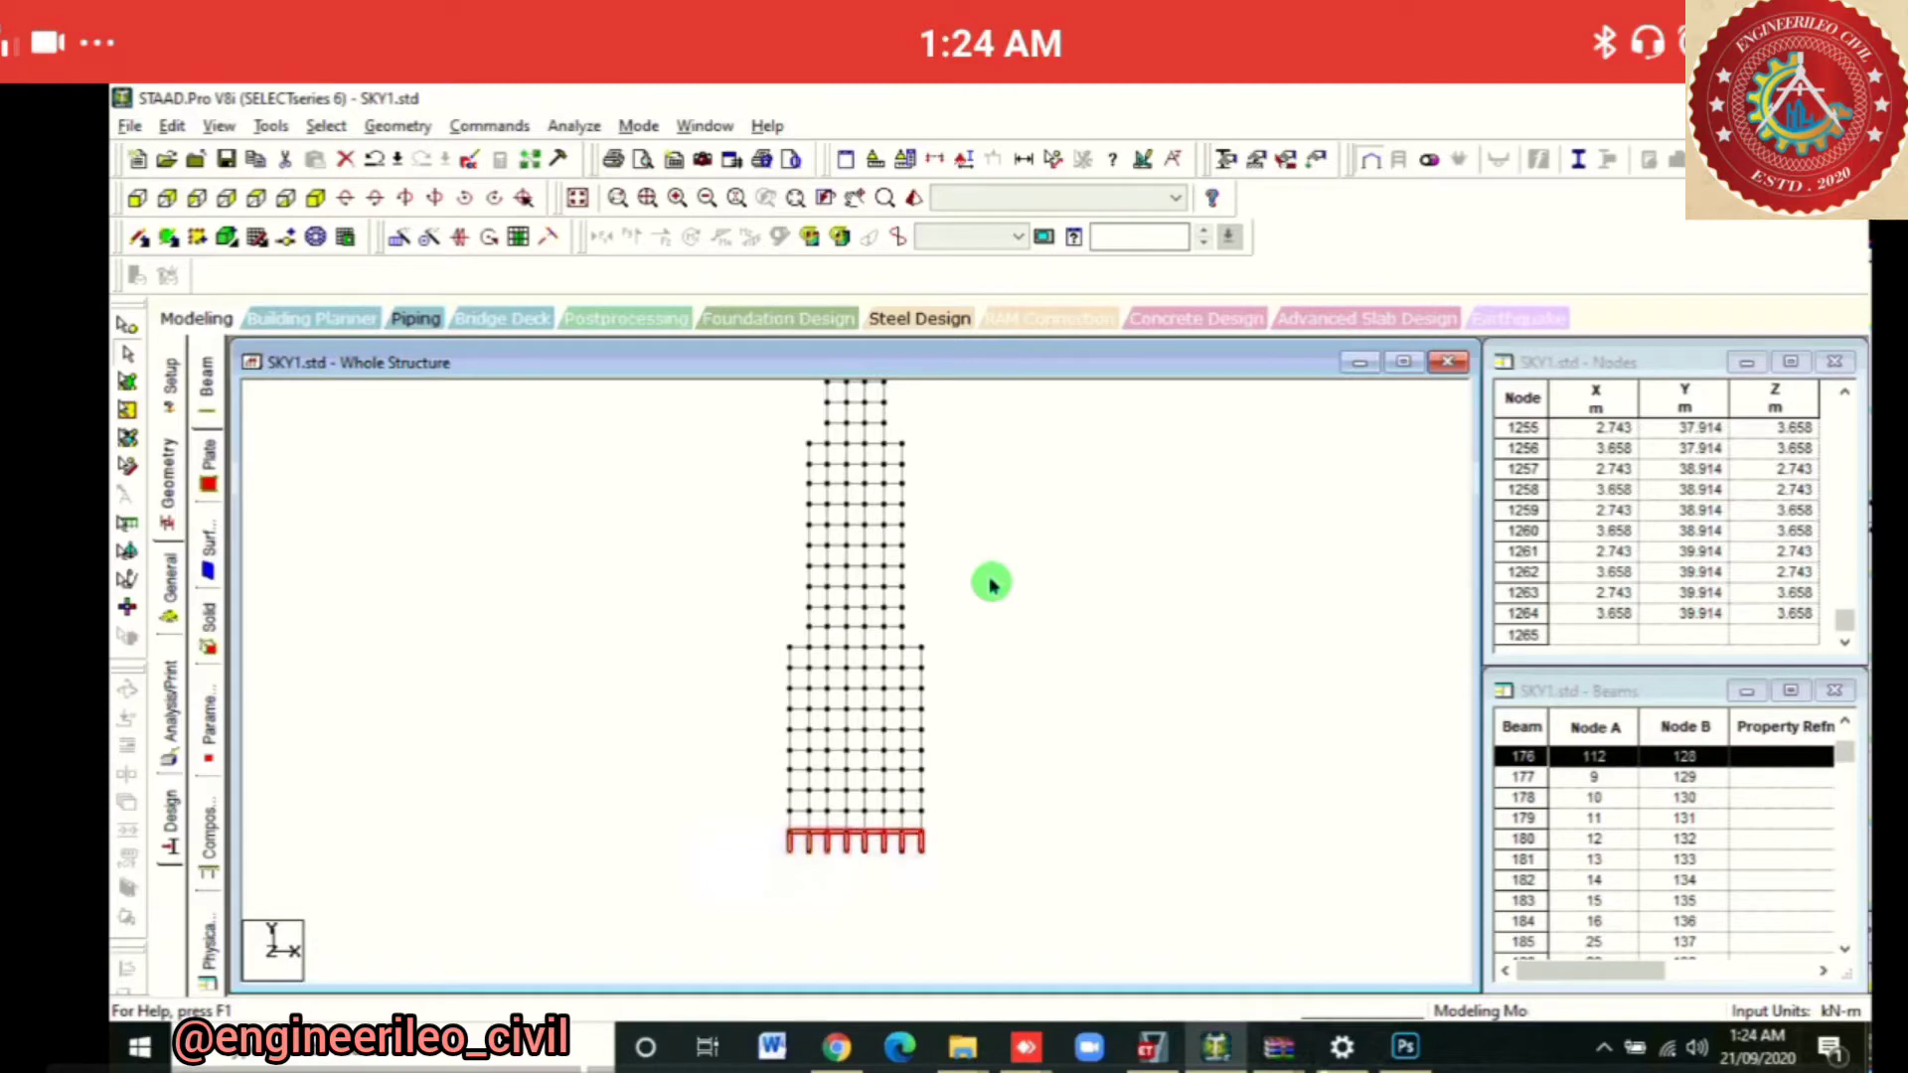
{"action": "left_click", "coordinate": [315, 198]}
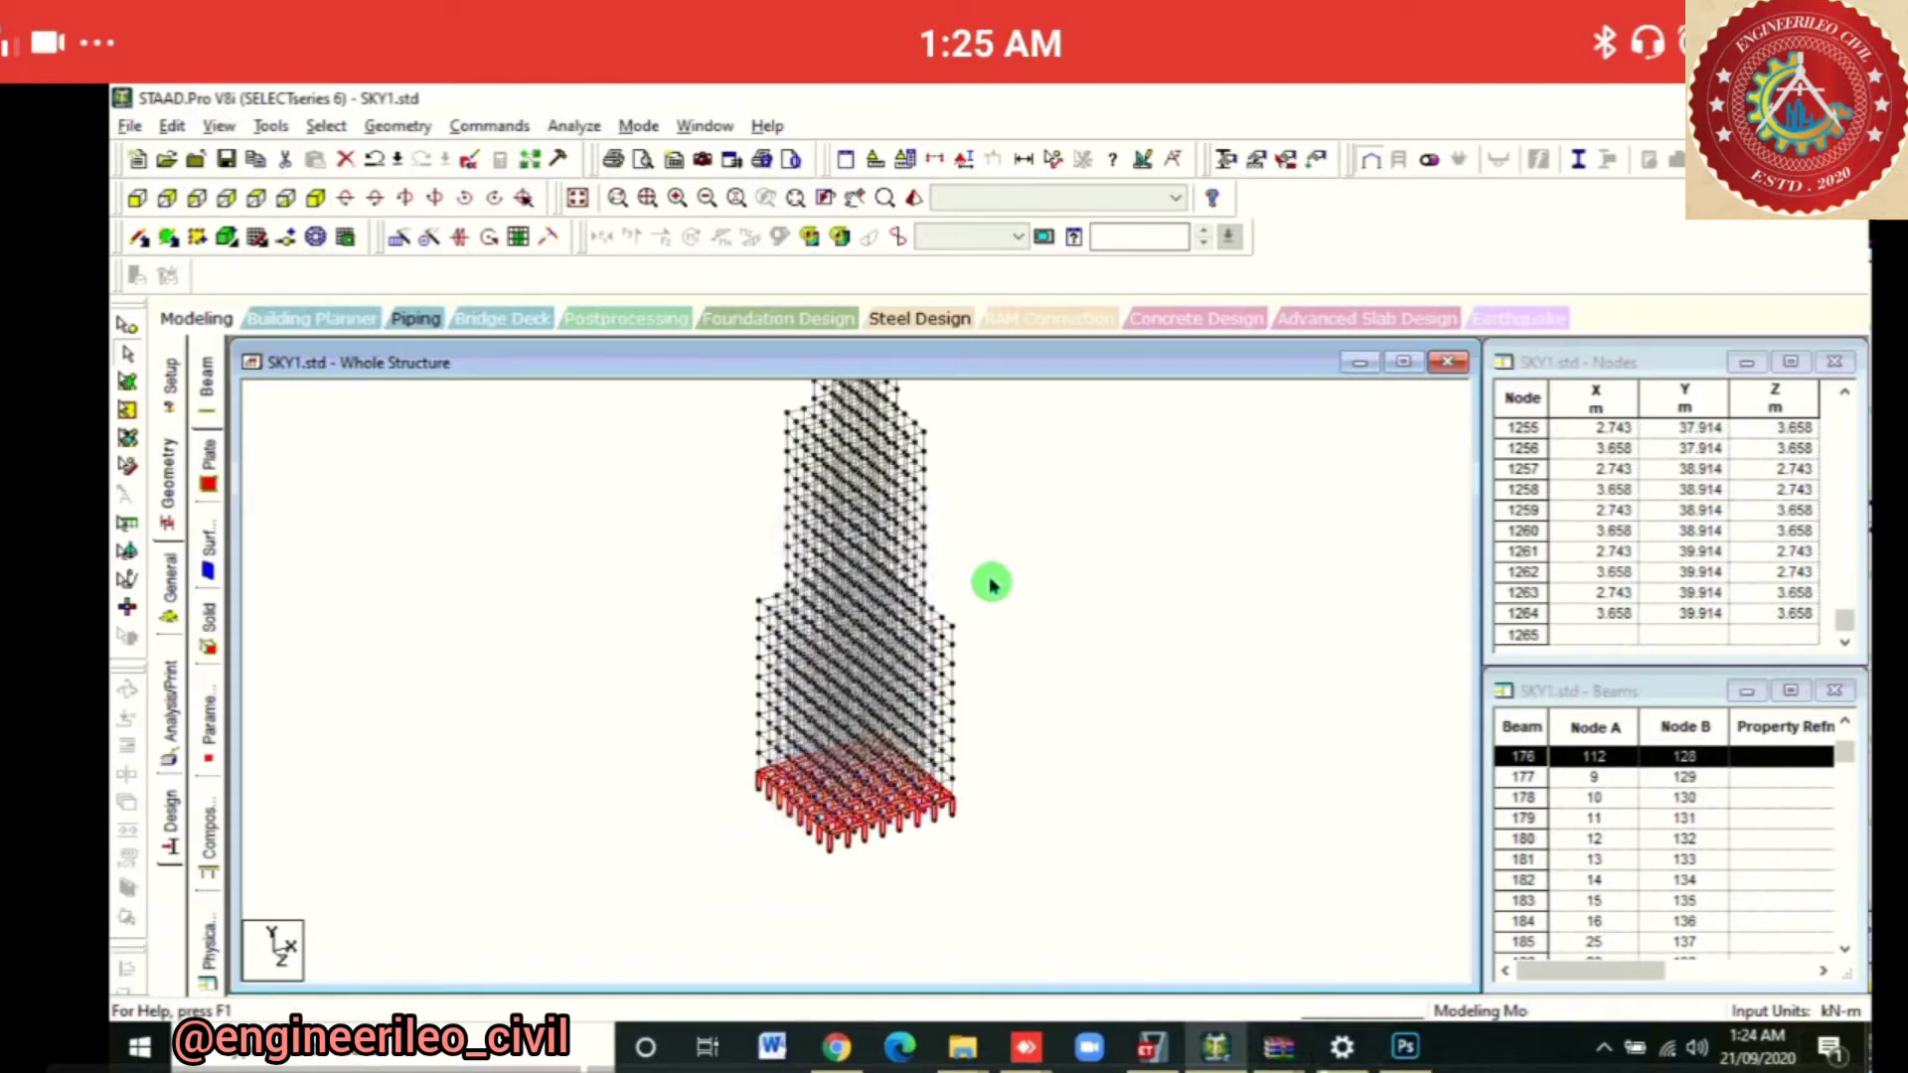
{"action": "right_click", "coordinate": [991, 585]}
{"action": "key", "text": "n"}
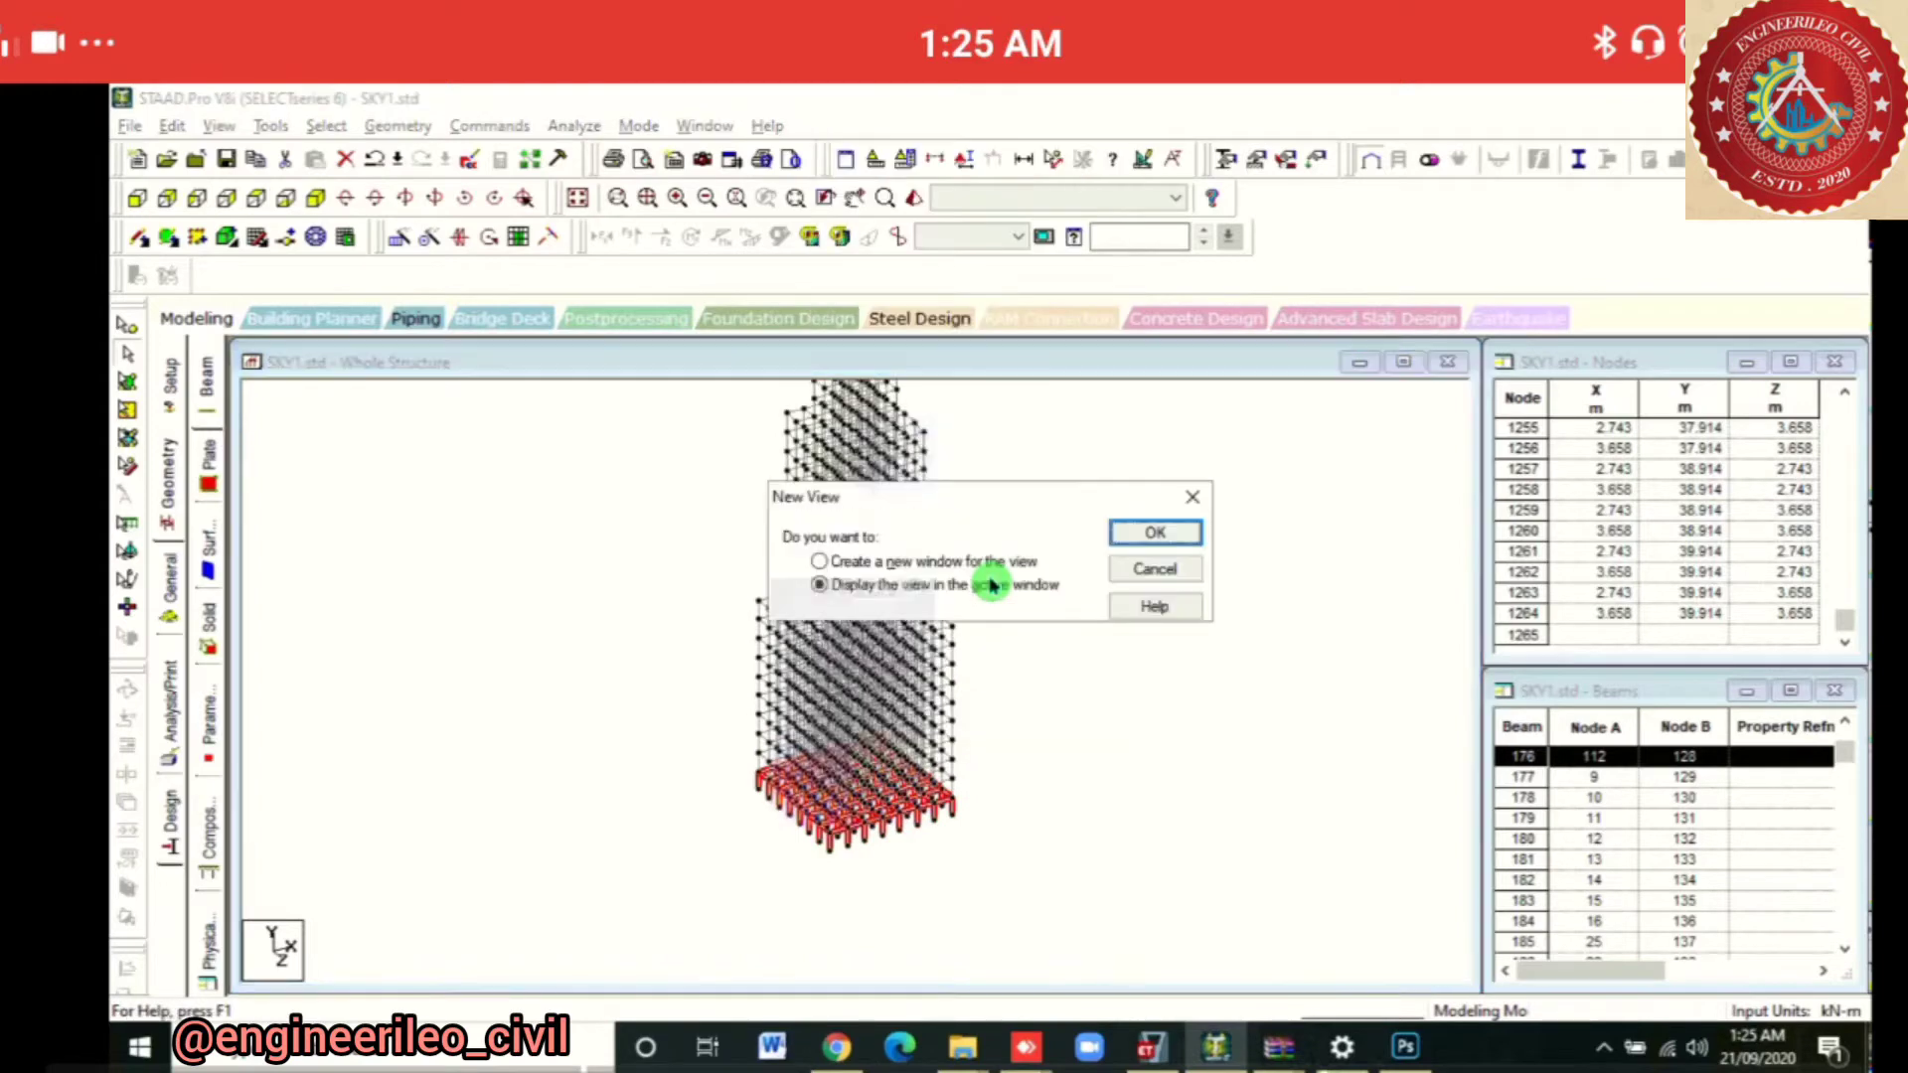
{"action": "key", "text": "Return"}
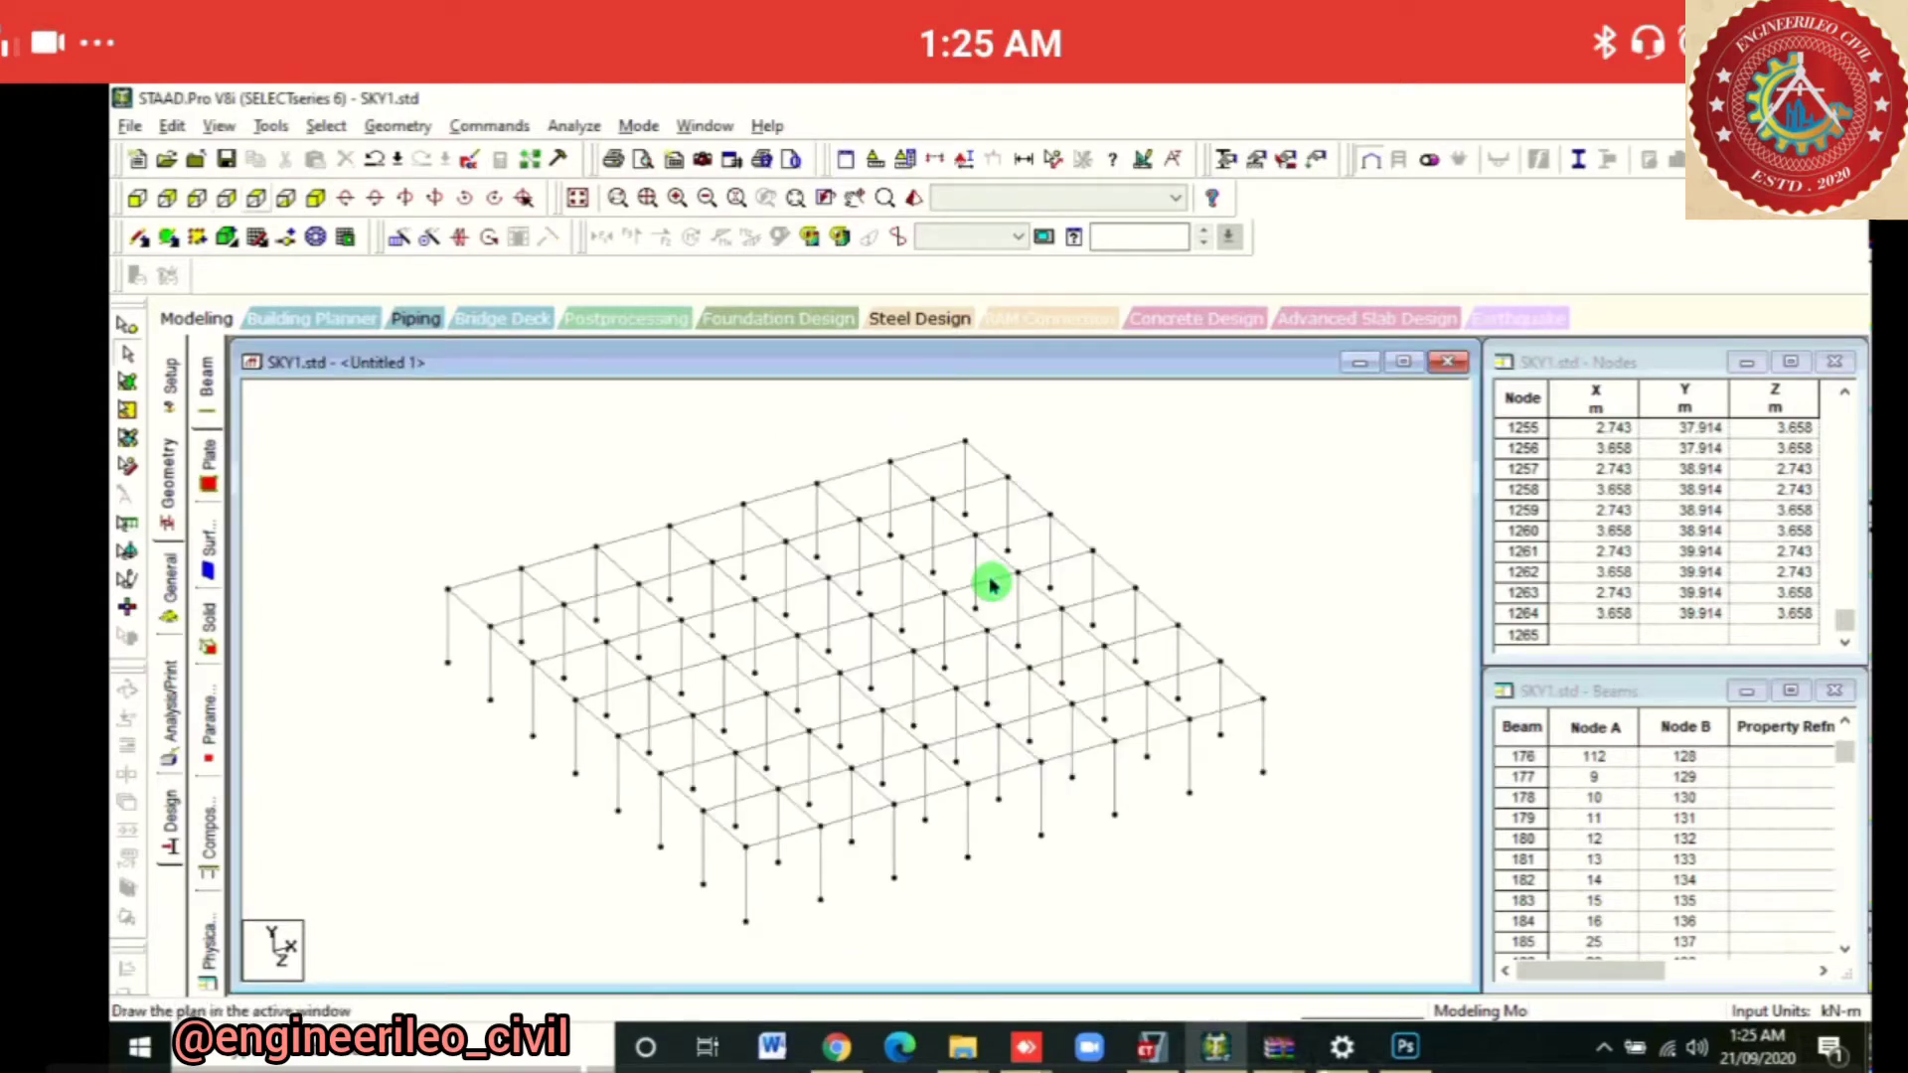
Add a four-noded plate across the outer corner nodes of the isolated 7-by-7 bay storey in plan, accepting the auto save
{"action": "left_click", "coordinate": [256, 198]}
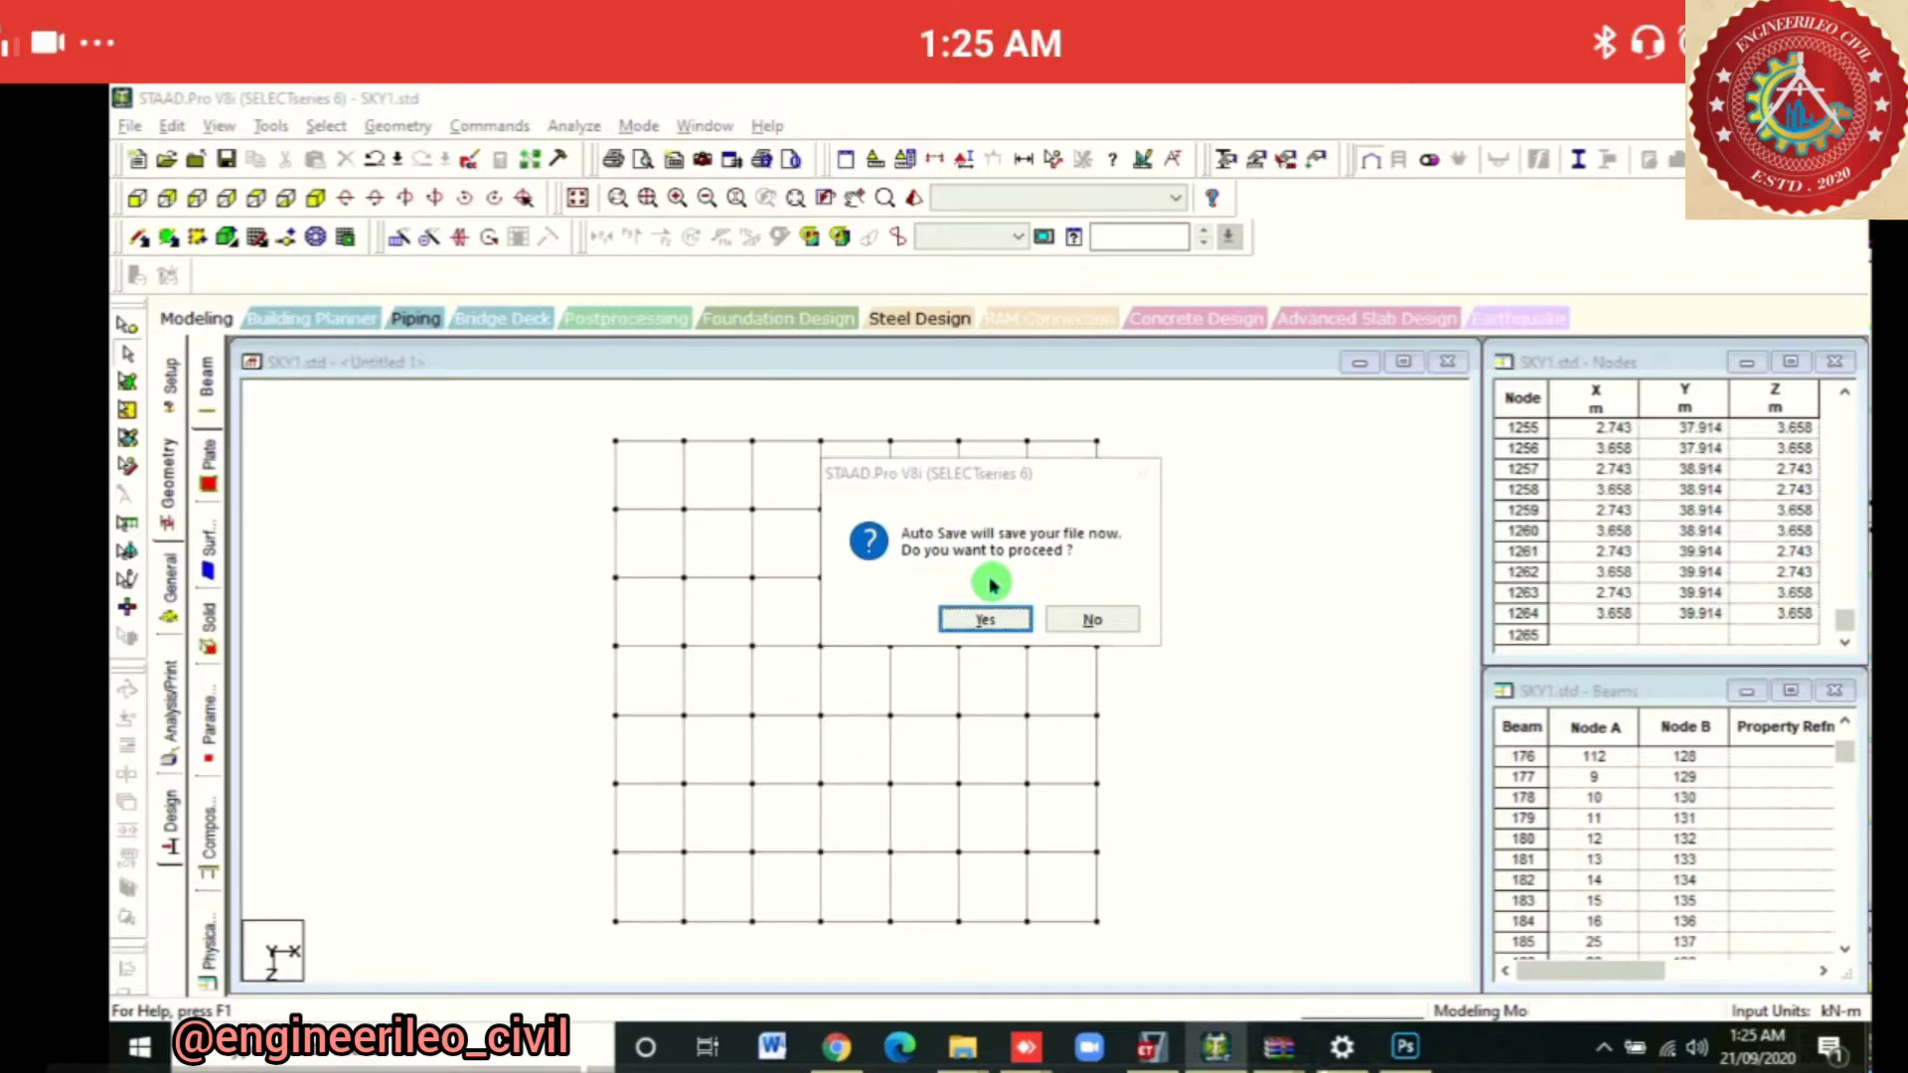
{"action": "key", "text": "Return"}
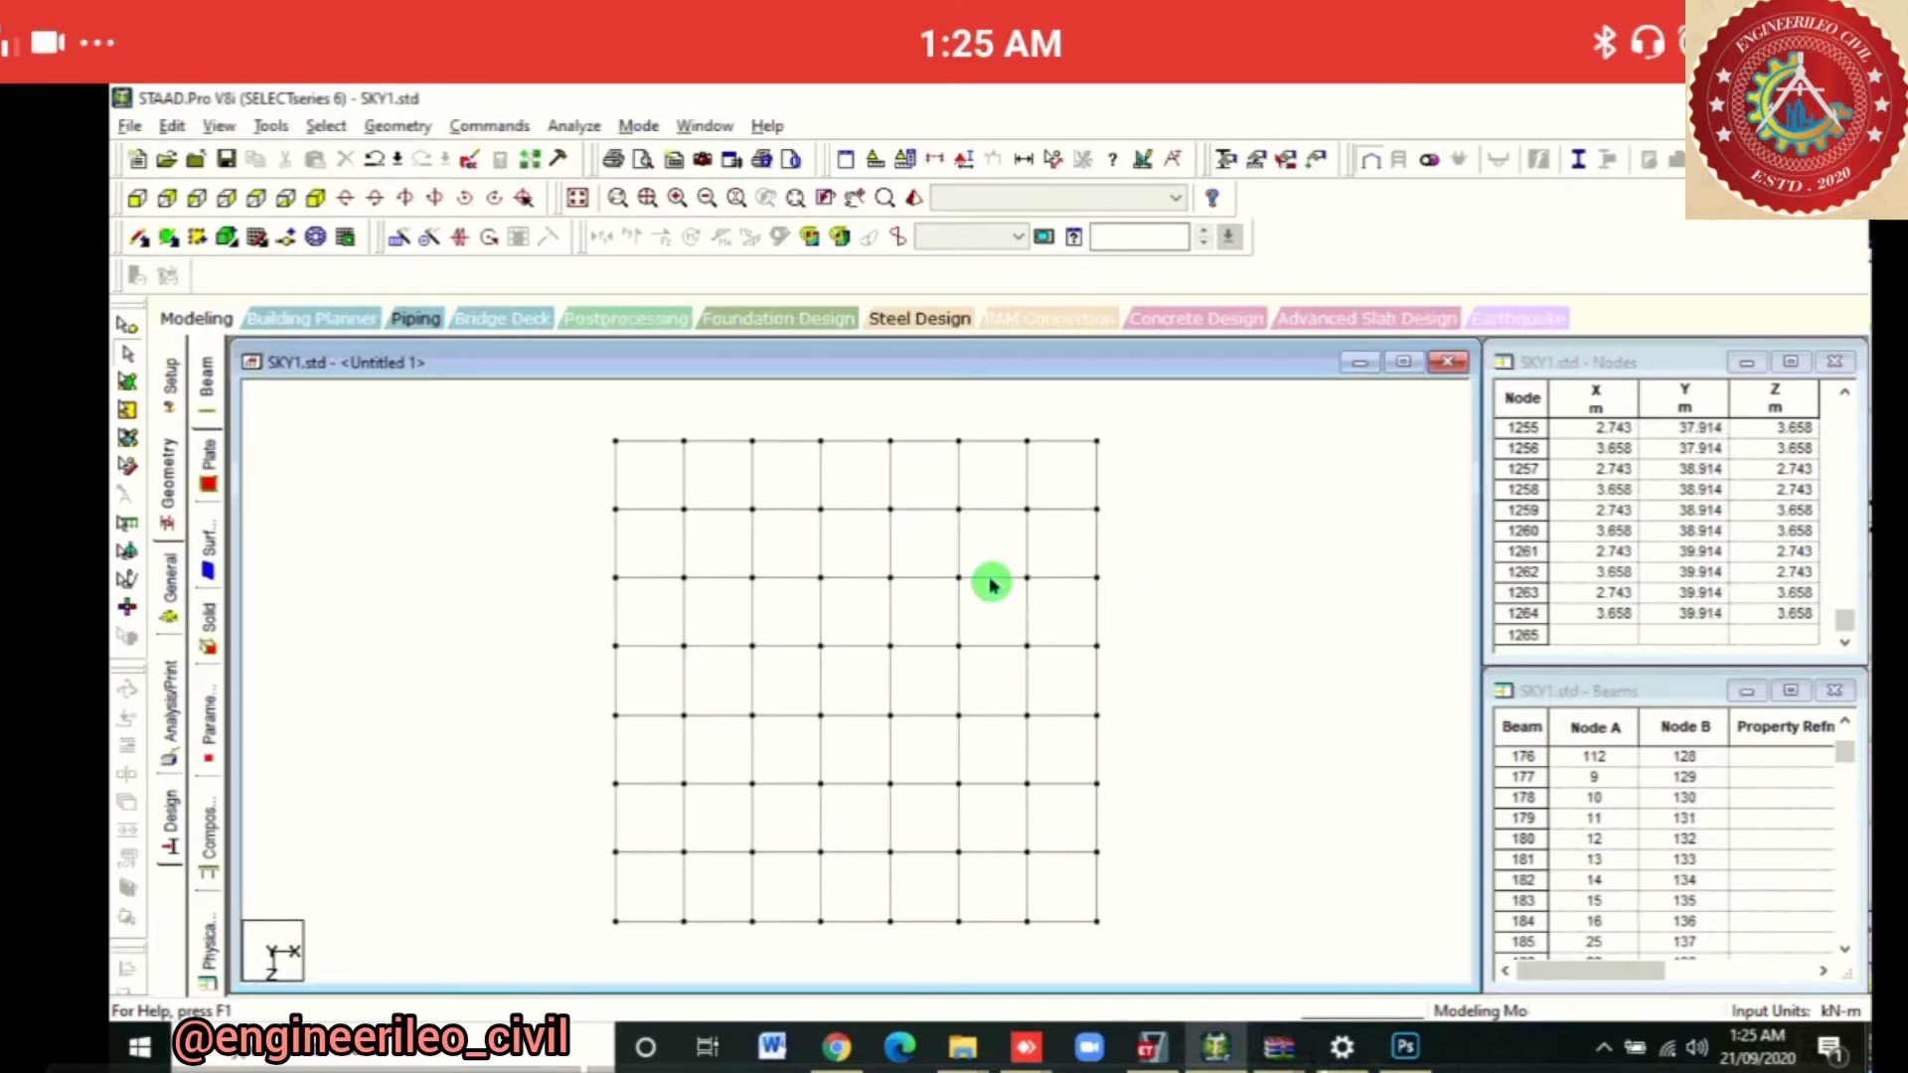
{"action": "left_click", "coordinate": [617, 443]}
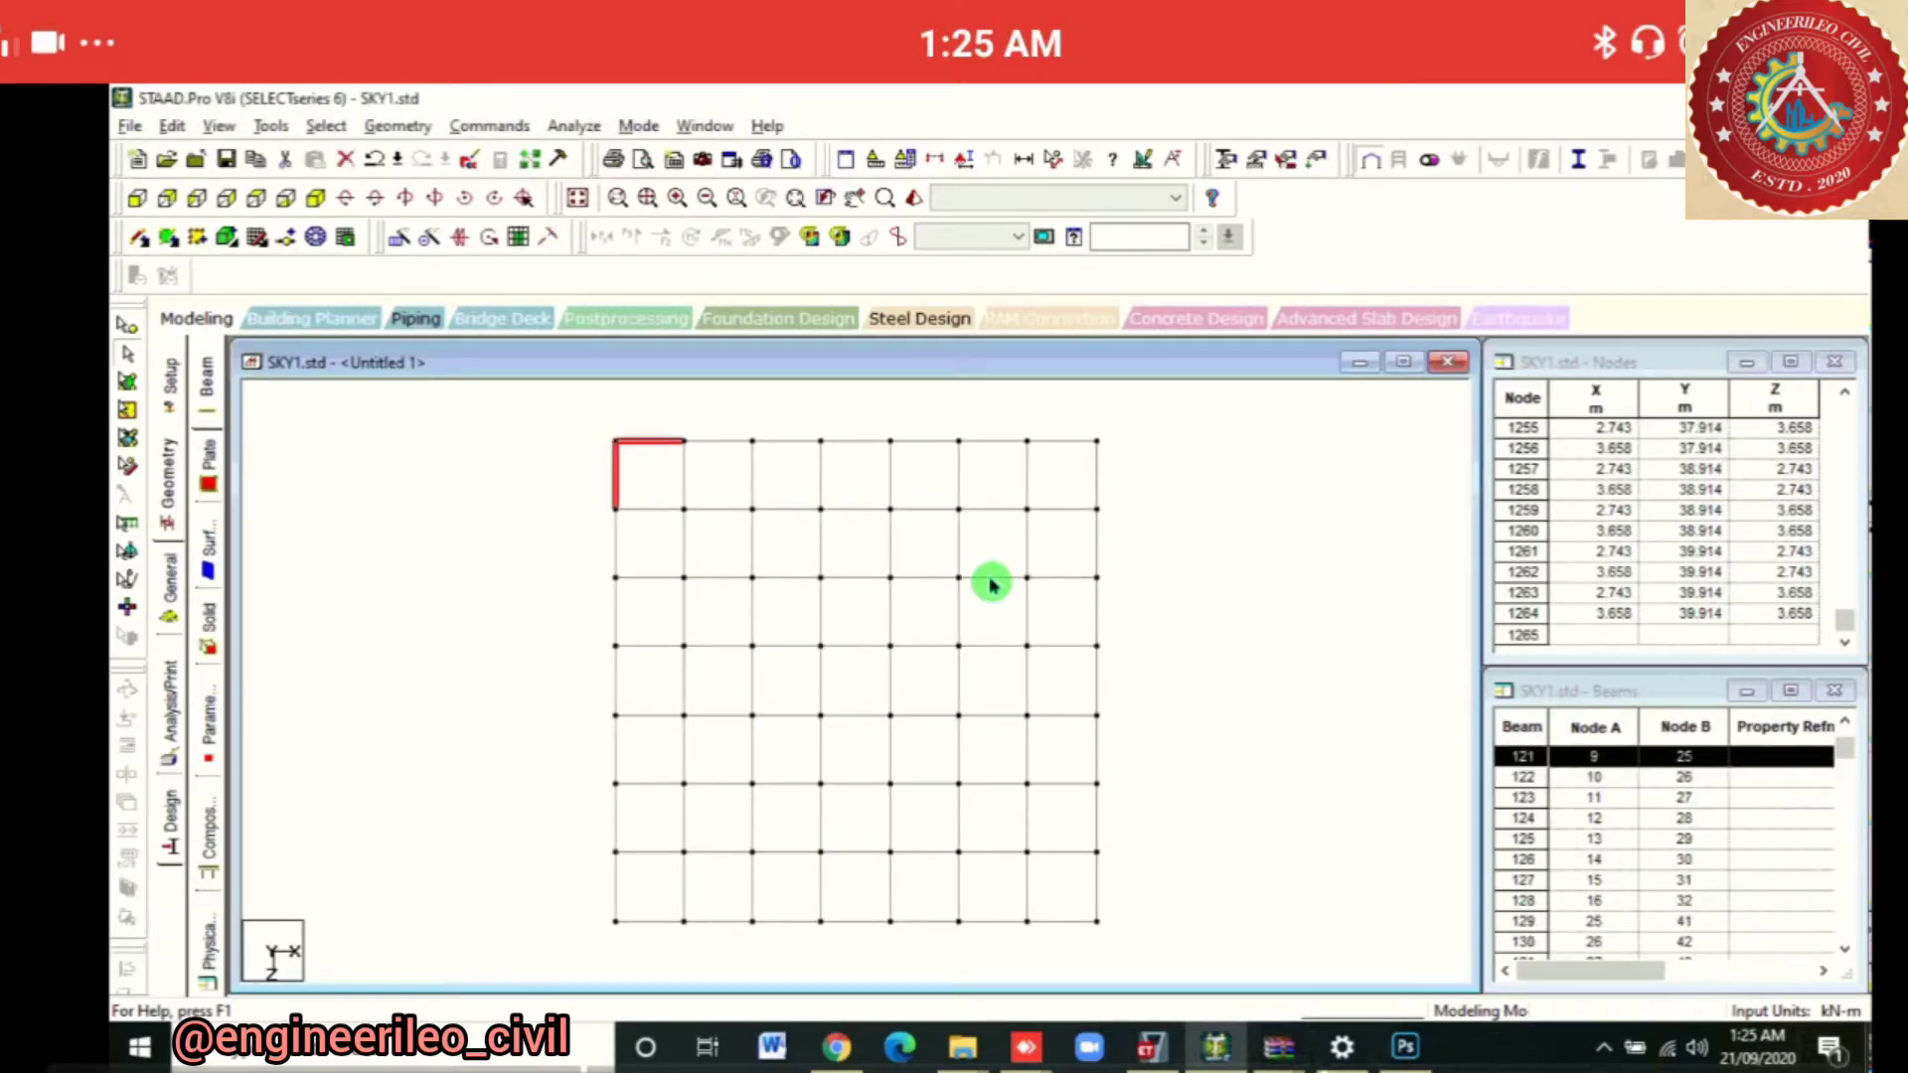
{"action": "left_click", "coordinate": [991, 585]}
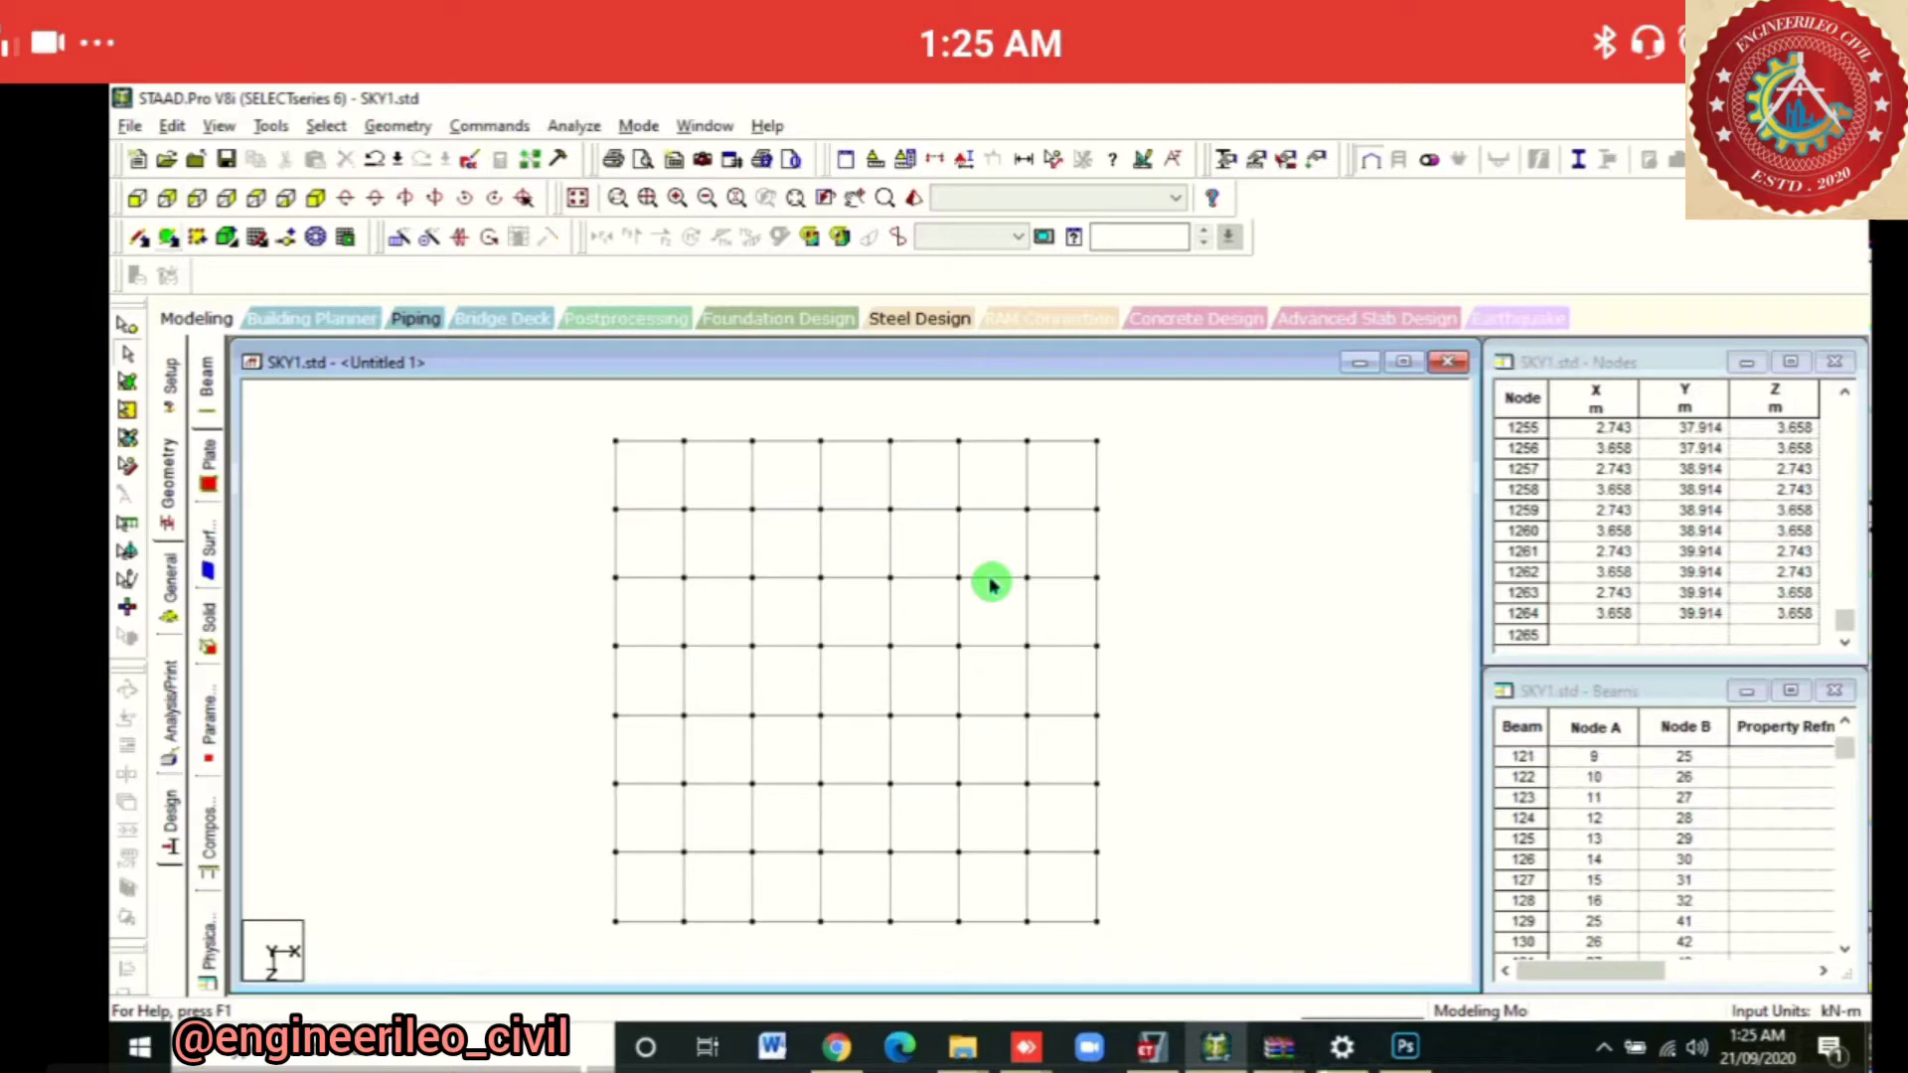
{"action": "left_click", "coordinate": [169, 236]}
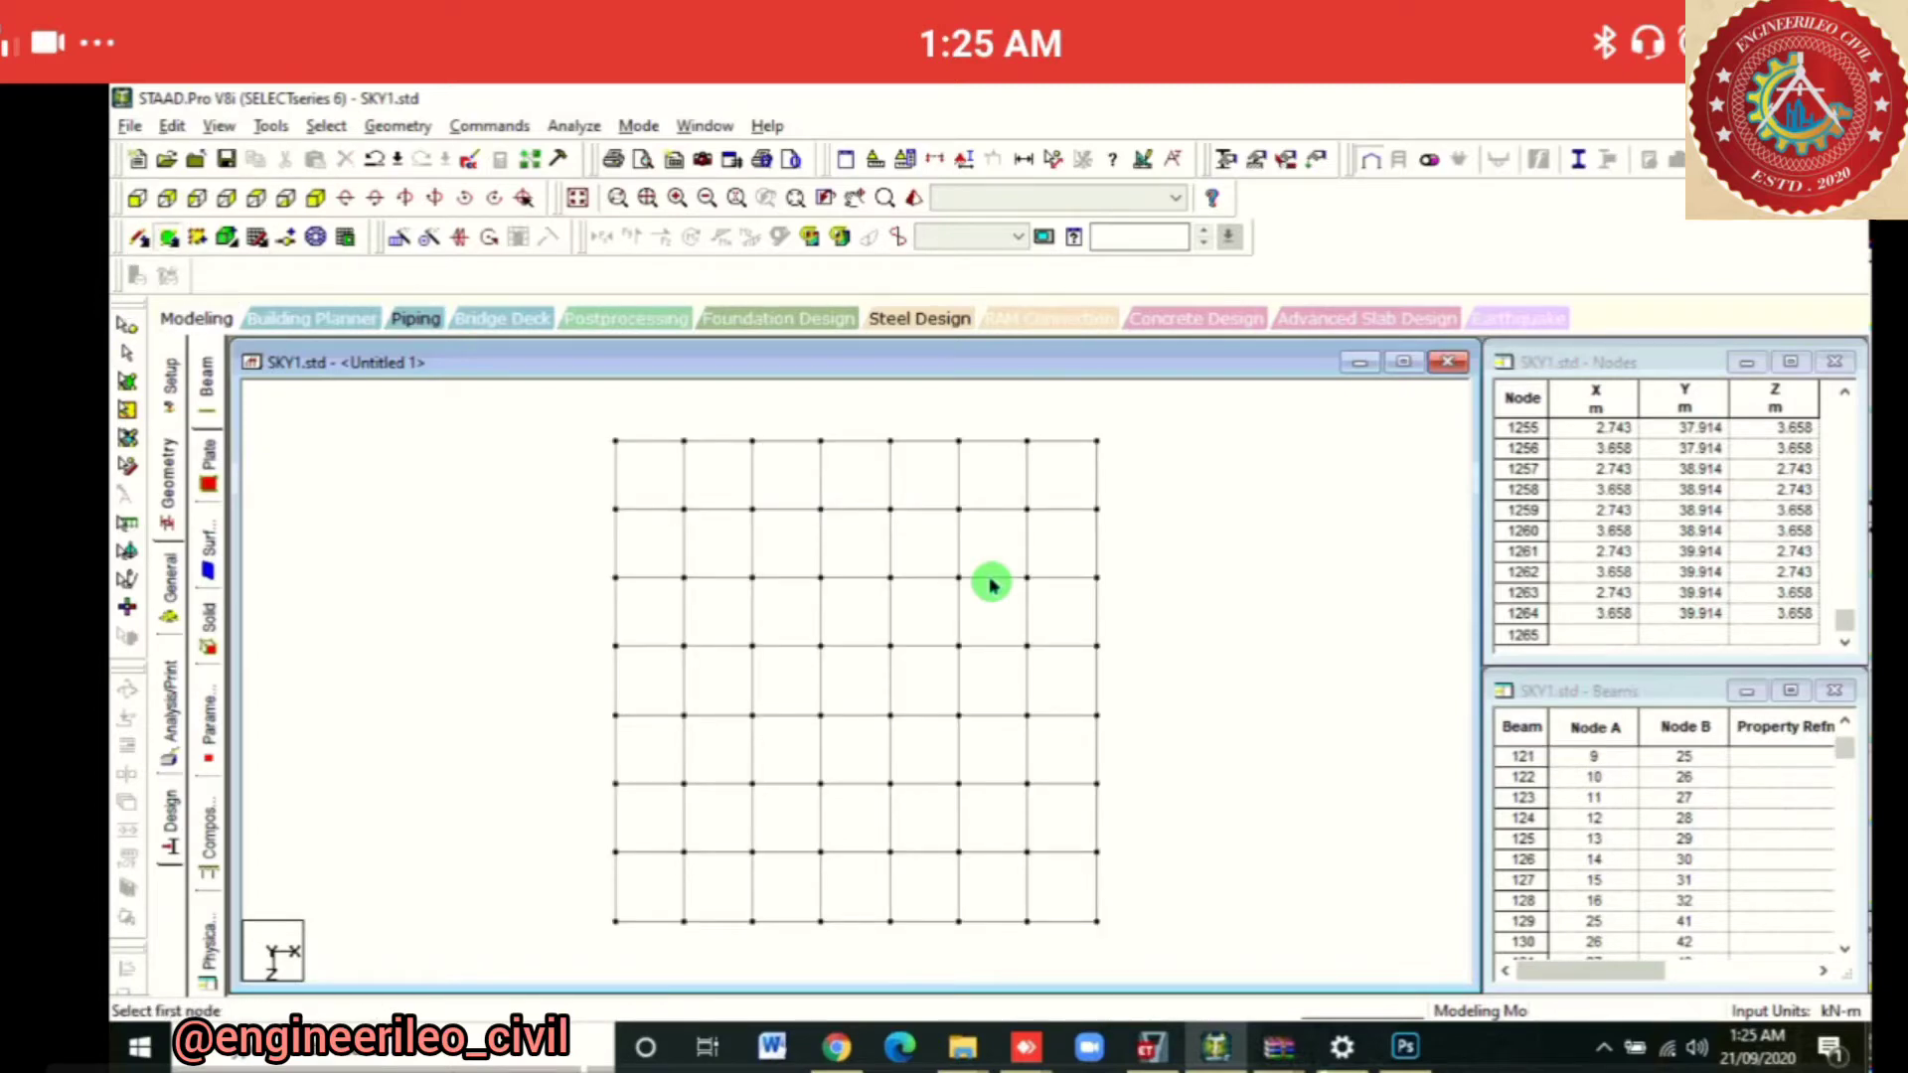
{"action": "left_click", "coordinate": [616, 440]}
{"action": "left_click", "coordinate": [1096, 441]}
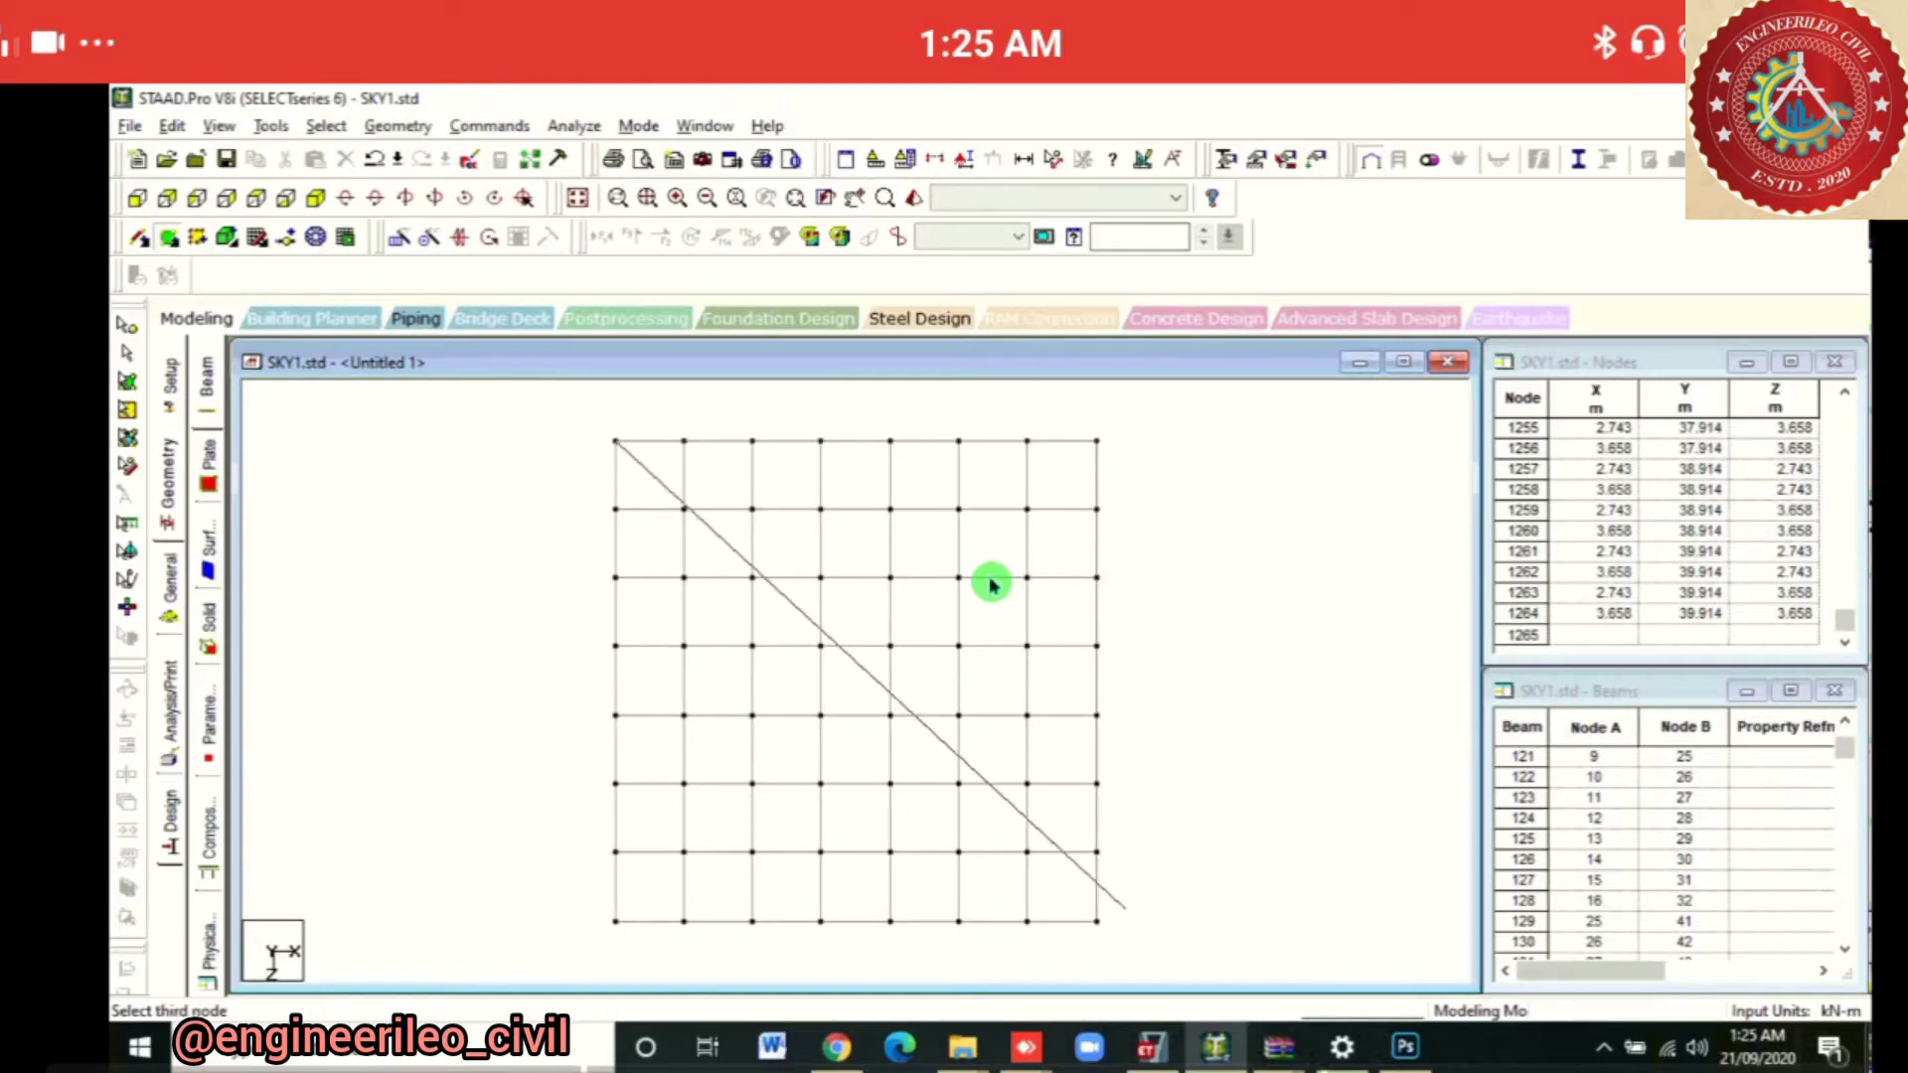
{"action": "left_click", "coordinate": [1098, 921]}
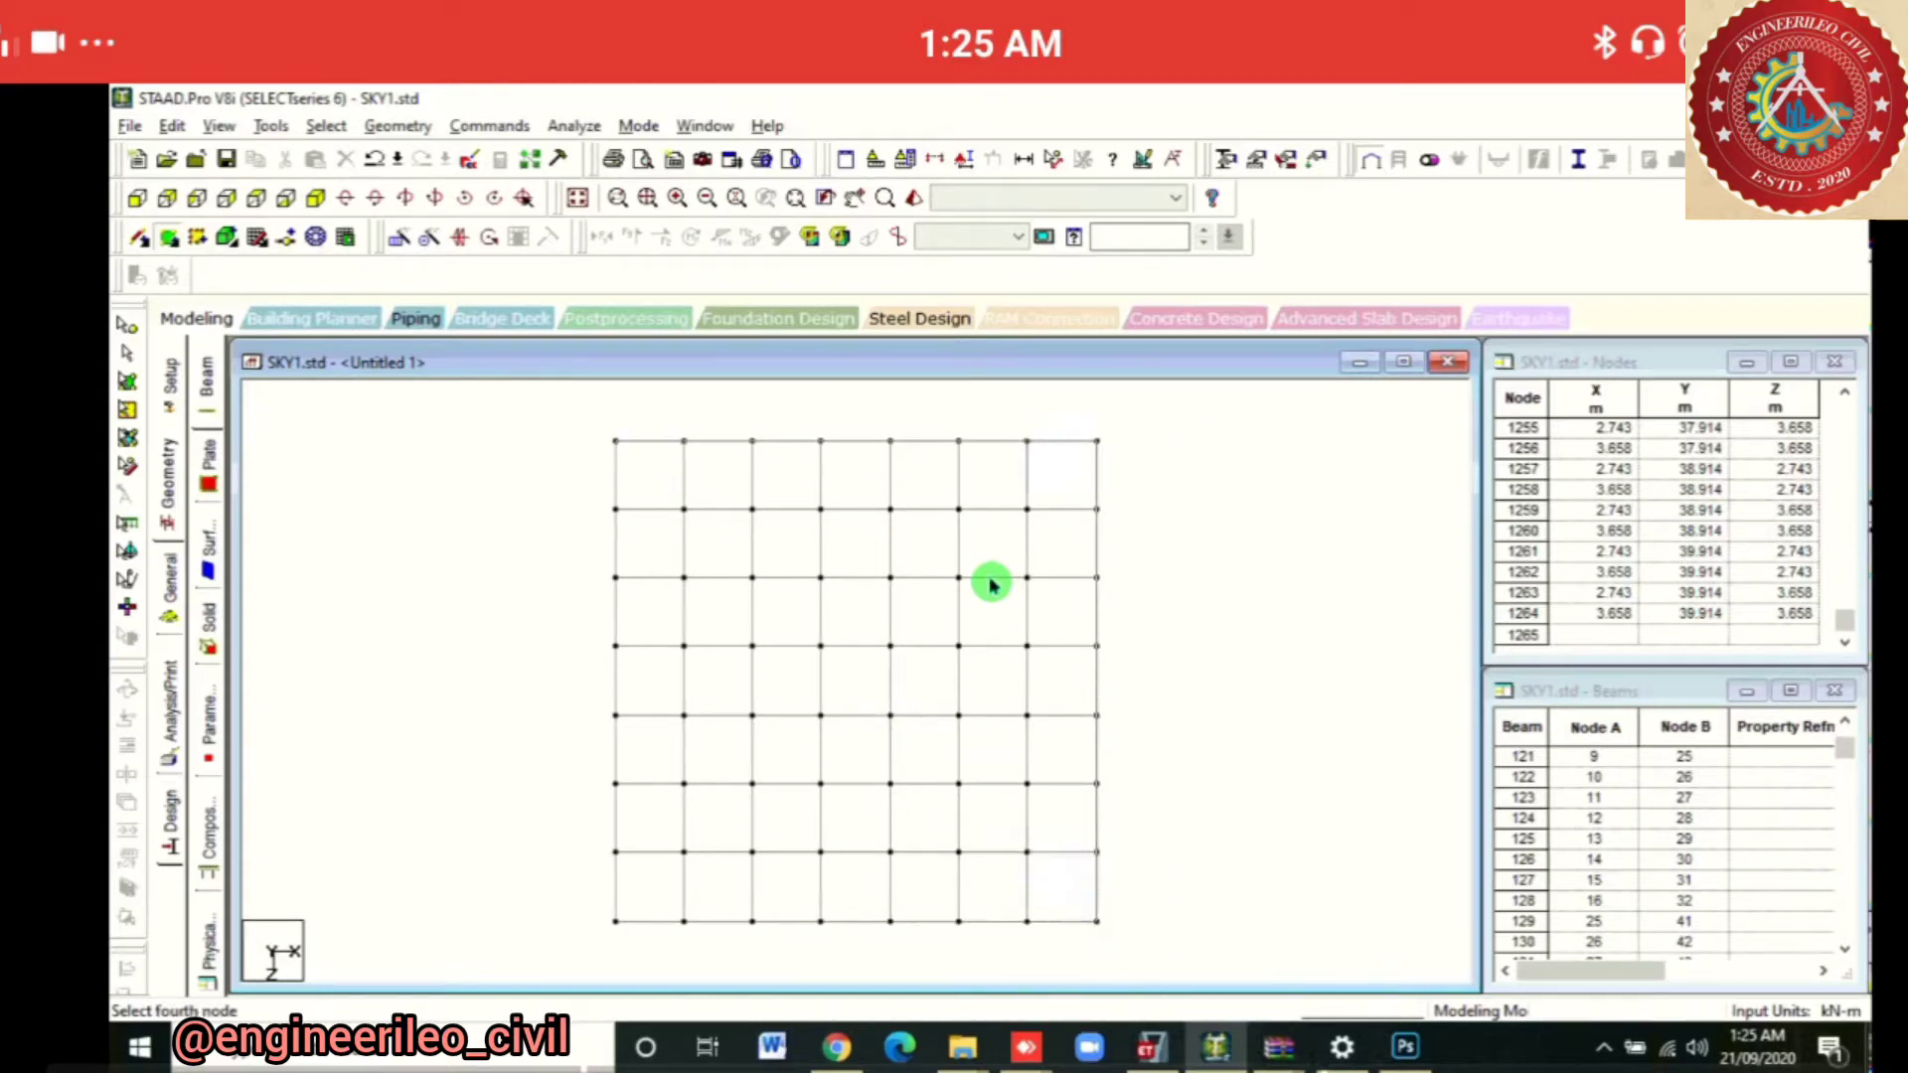
{"action": "left_click", "coordinate": [616, 921]}
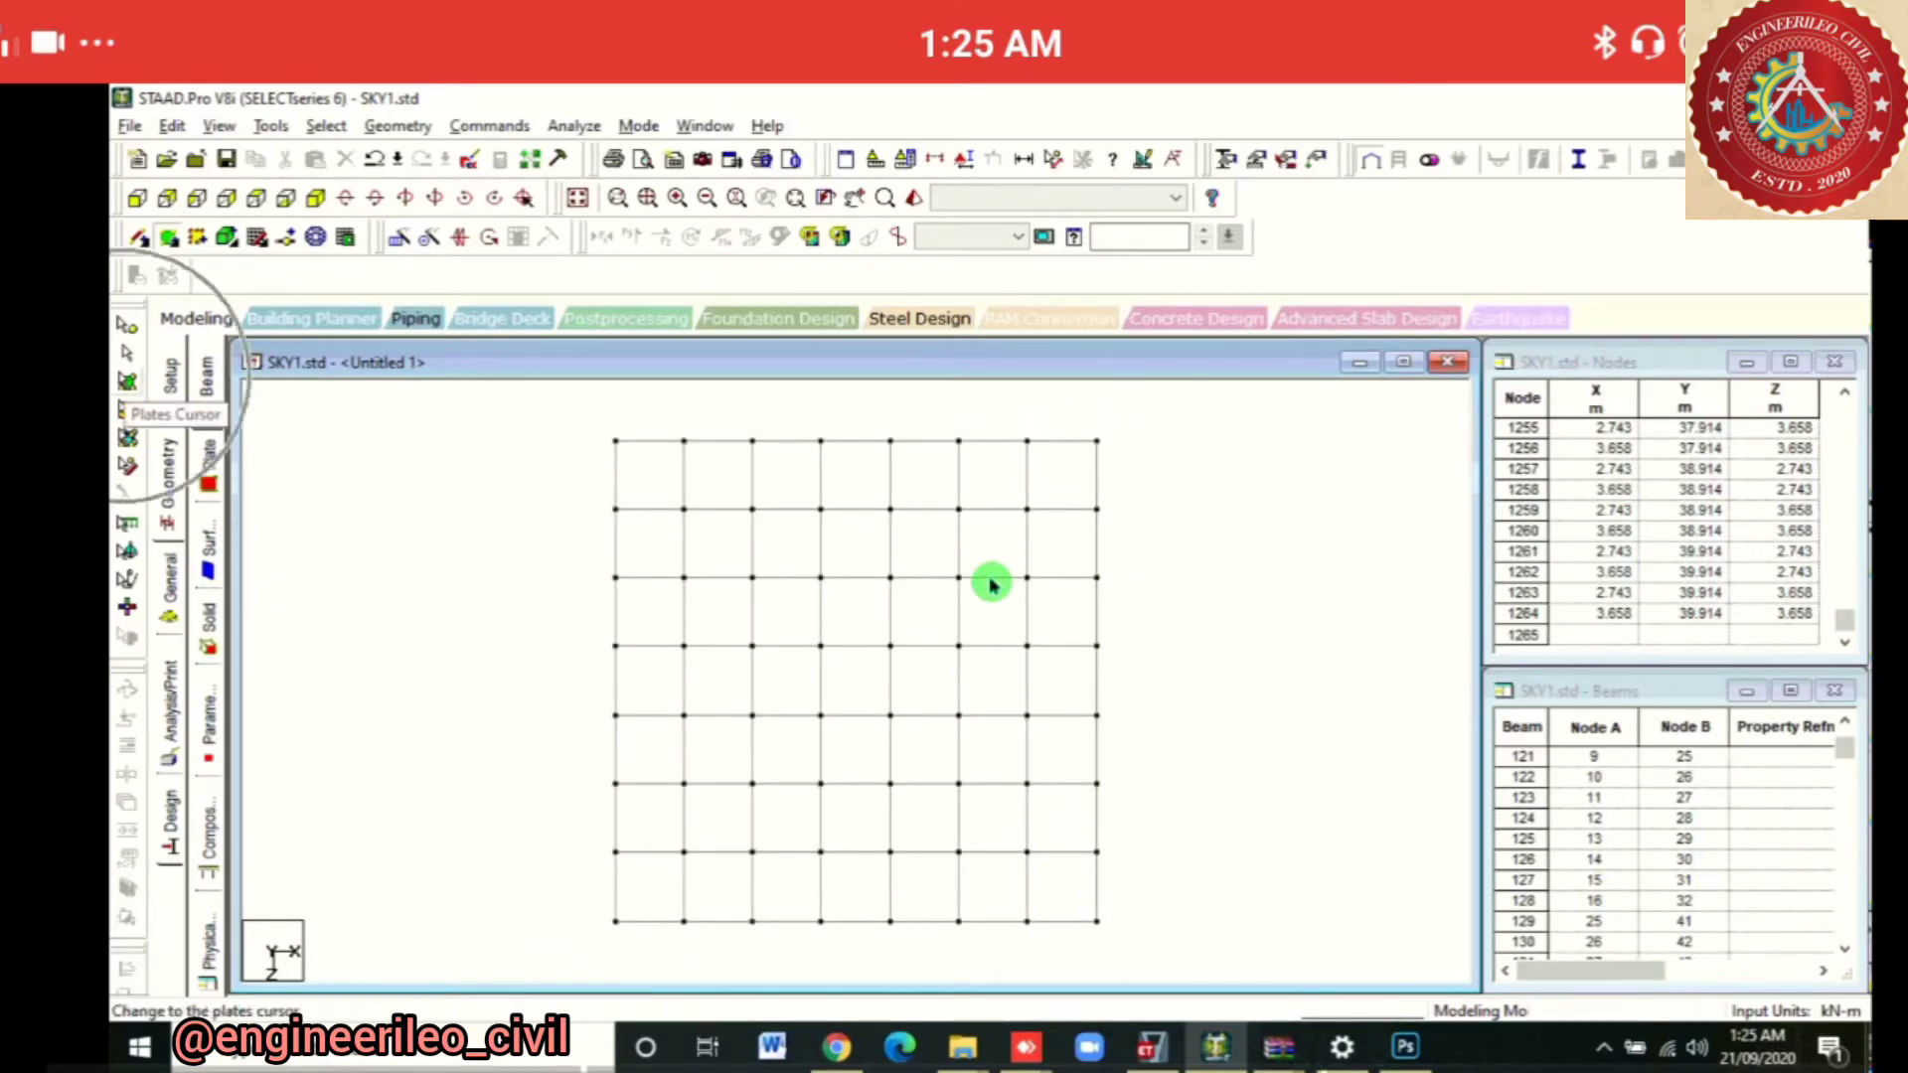
Select the new corner-to-corner plate, restore the whole structure and repeat the plate in the Y direction with 9 steps at 1 m spacing
{"action": "left_click", "coordinate": [127, 382]}
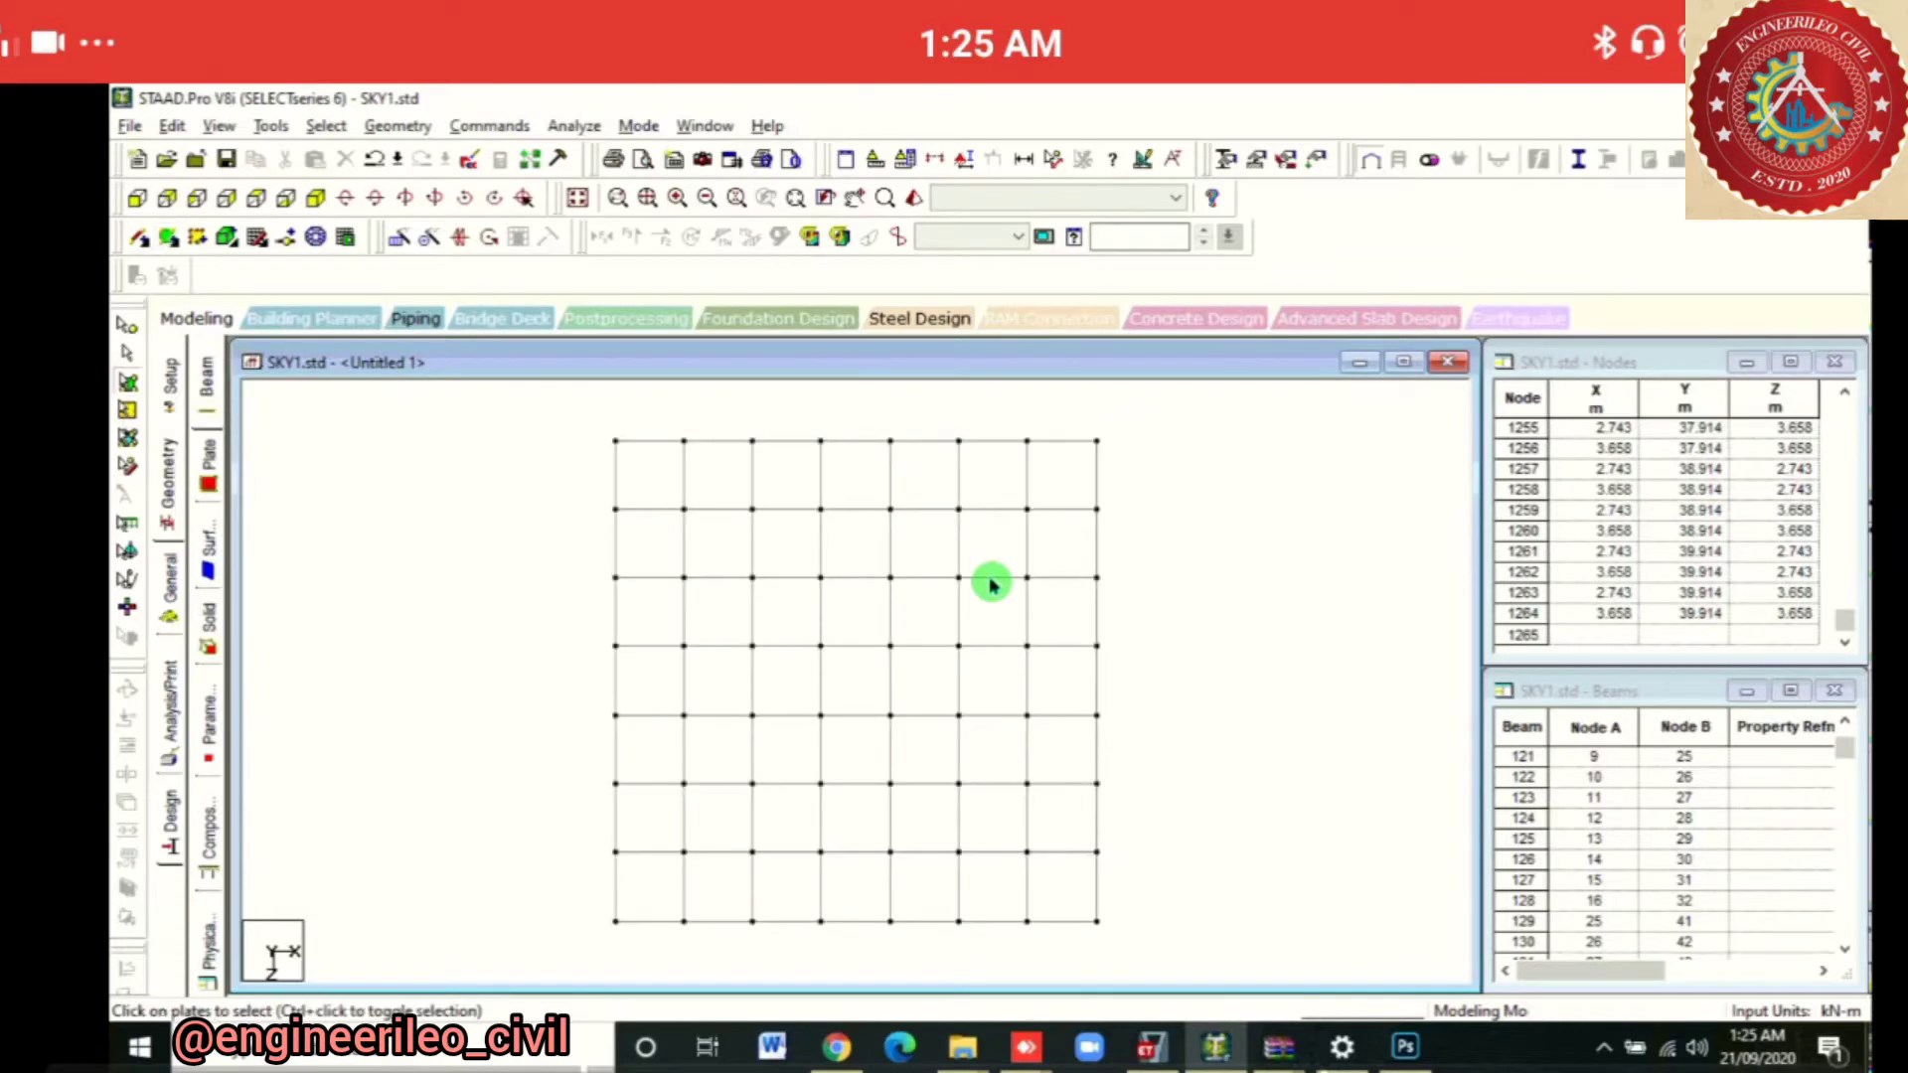
{"action": "left_click", "coordinate": [991, 584]}
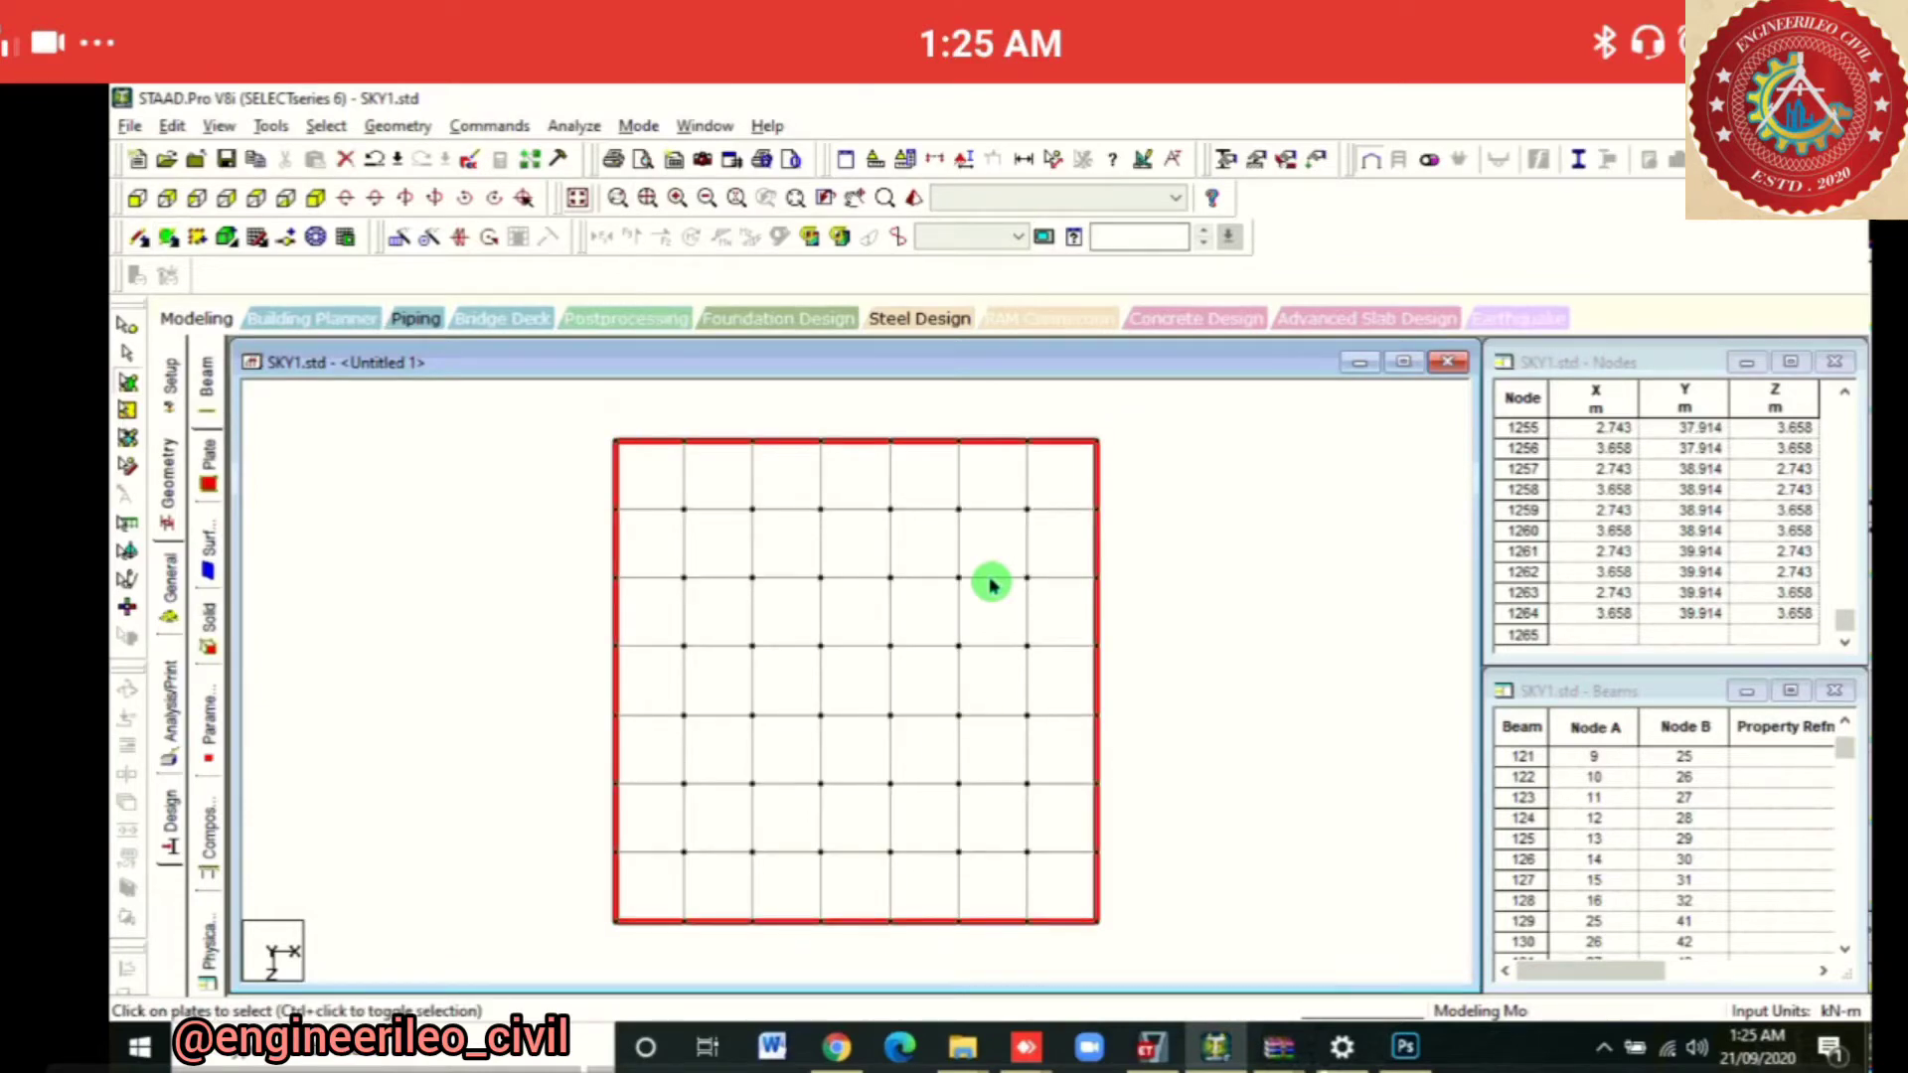
{"action": "left_click", "coordinate": [578, 197]}
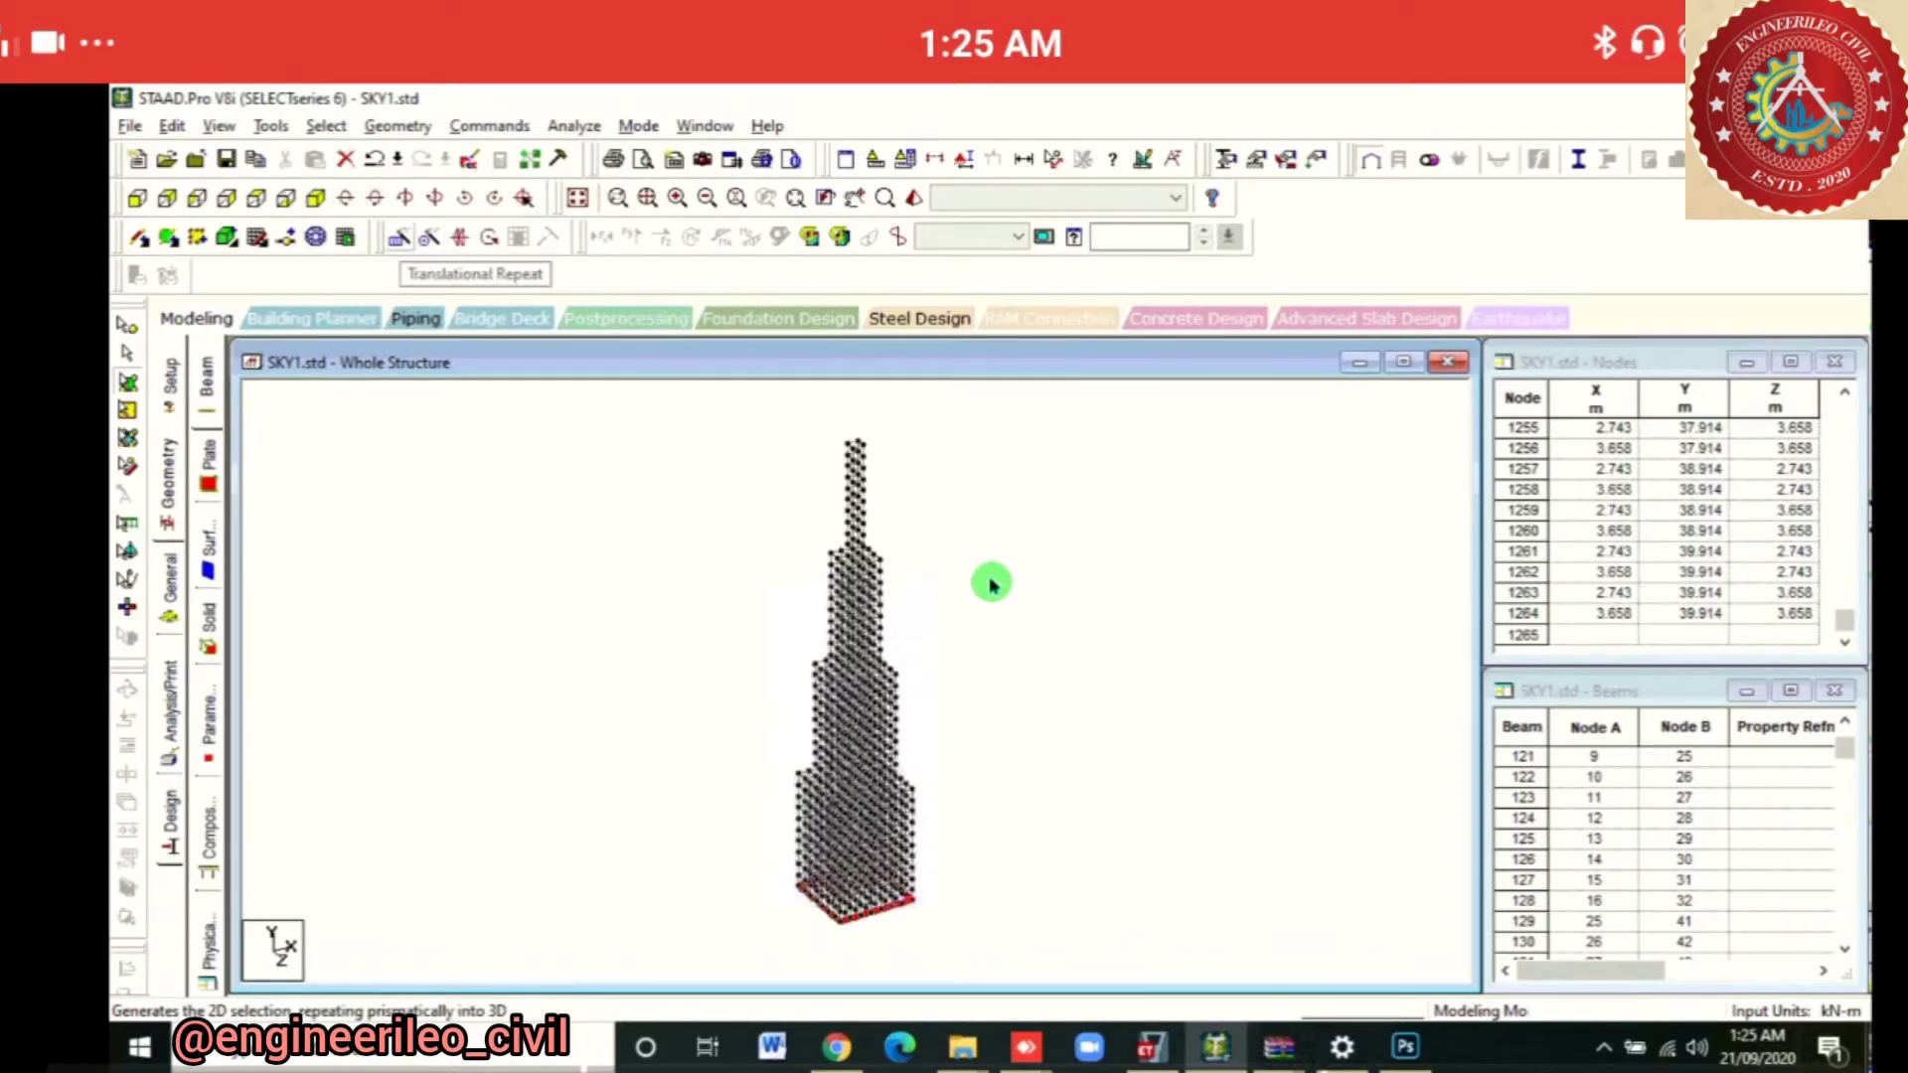
{"action": "left_click", "coordinate": [398, 237]}
{"action": "key", "text": "Right"}
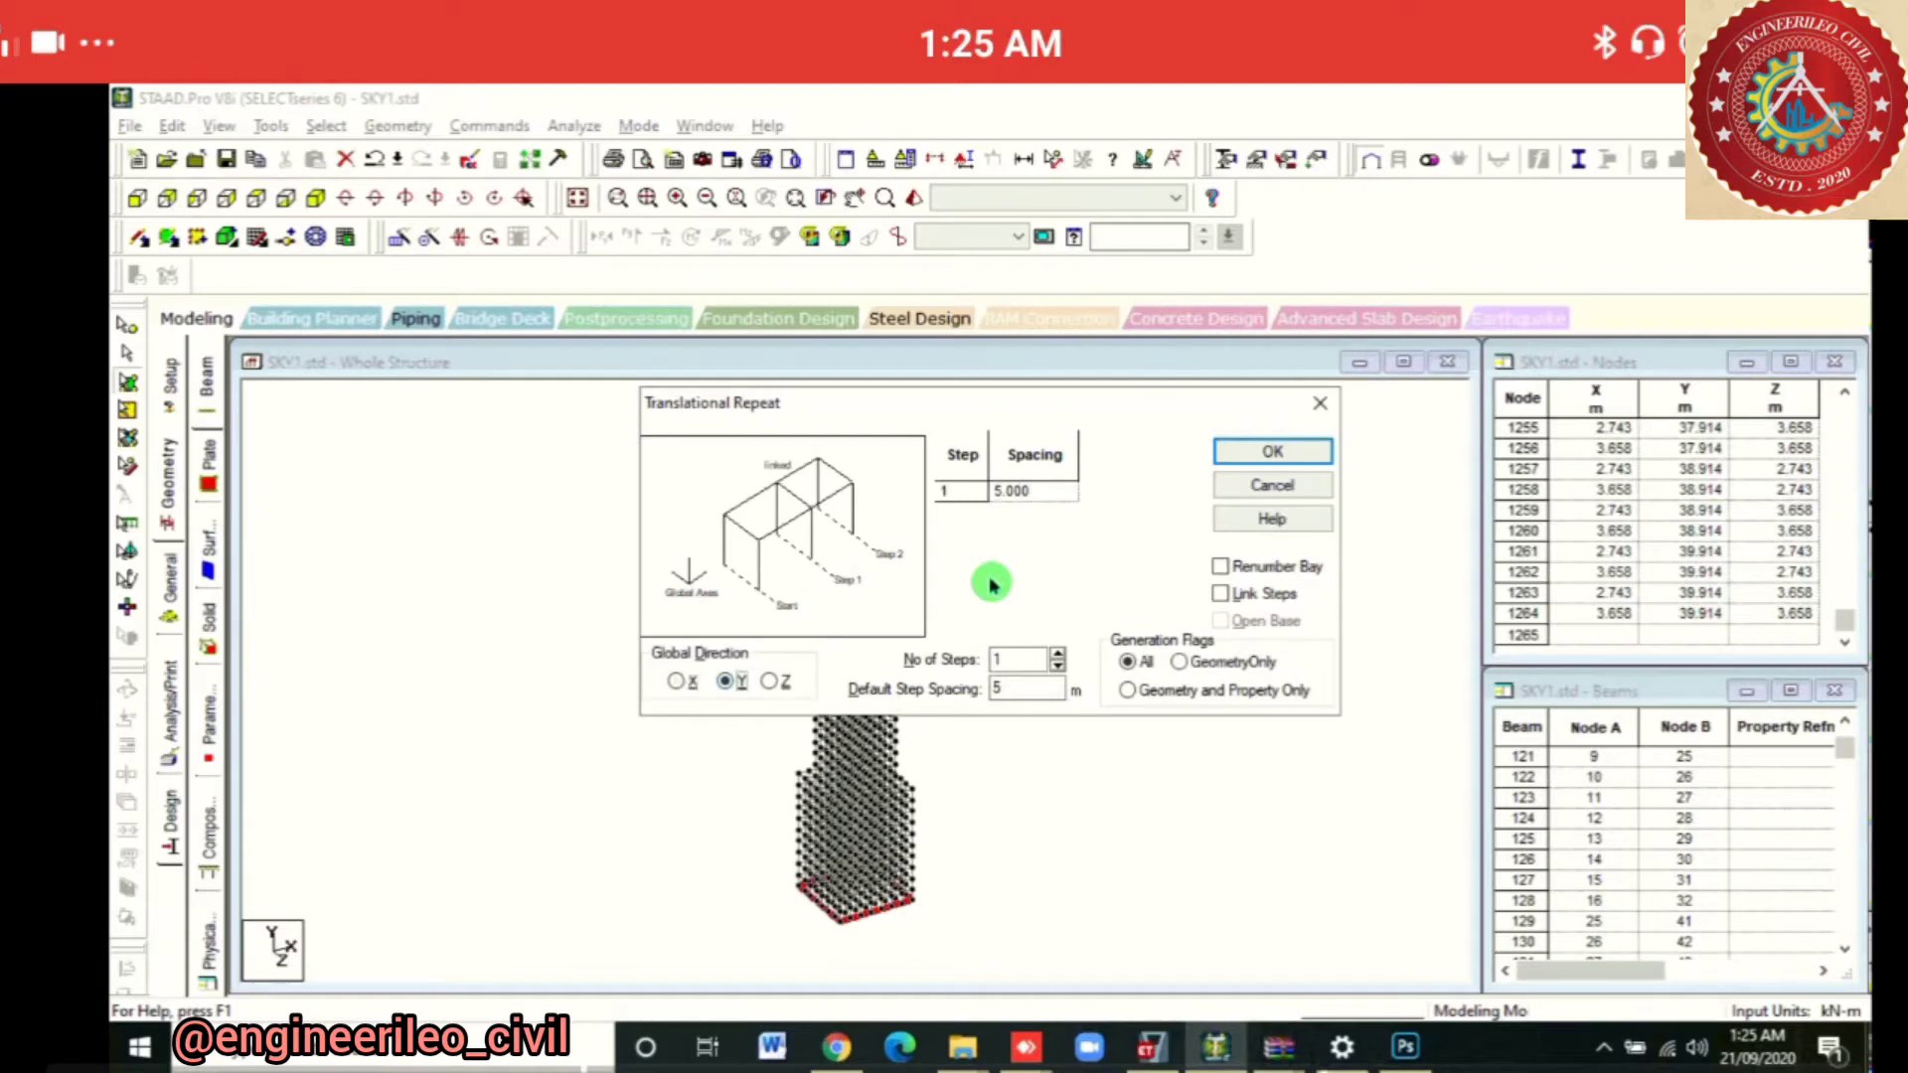
{"action": "key", "text": "Tab"}
{"action": "key", "text": "Tab"}
{"action": "type", "text": "1"}
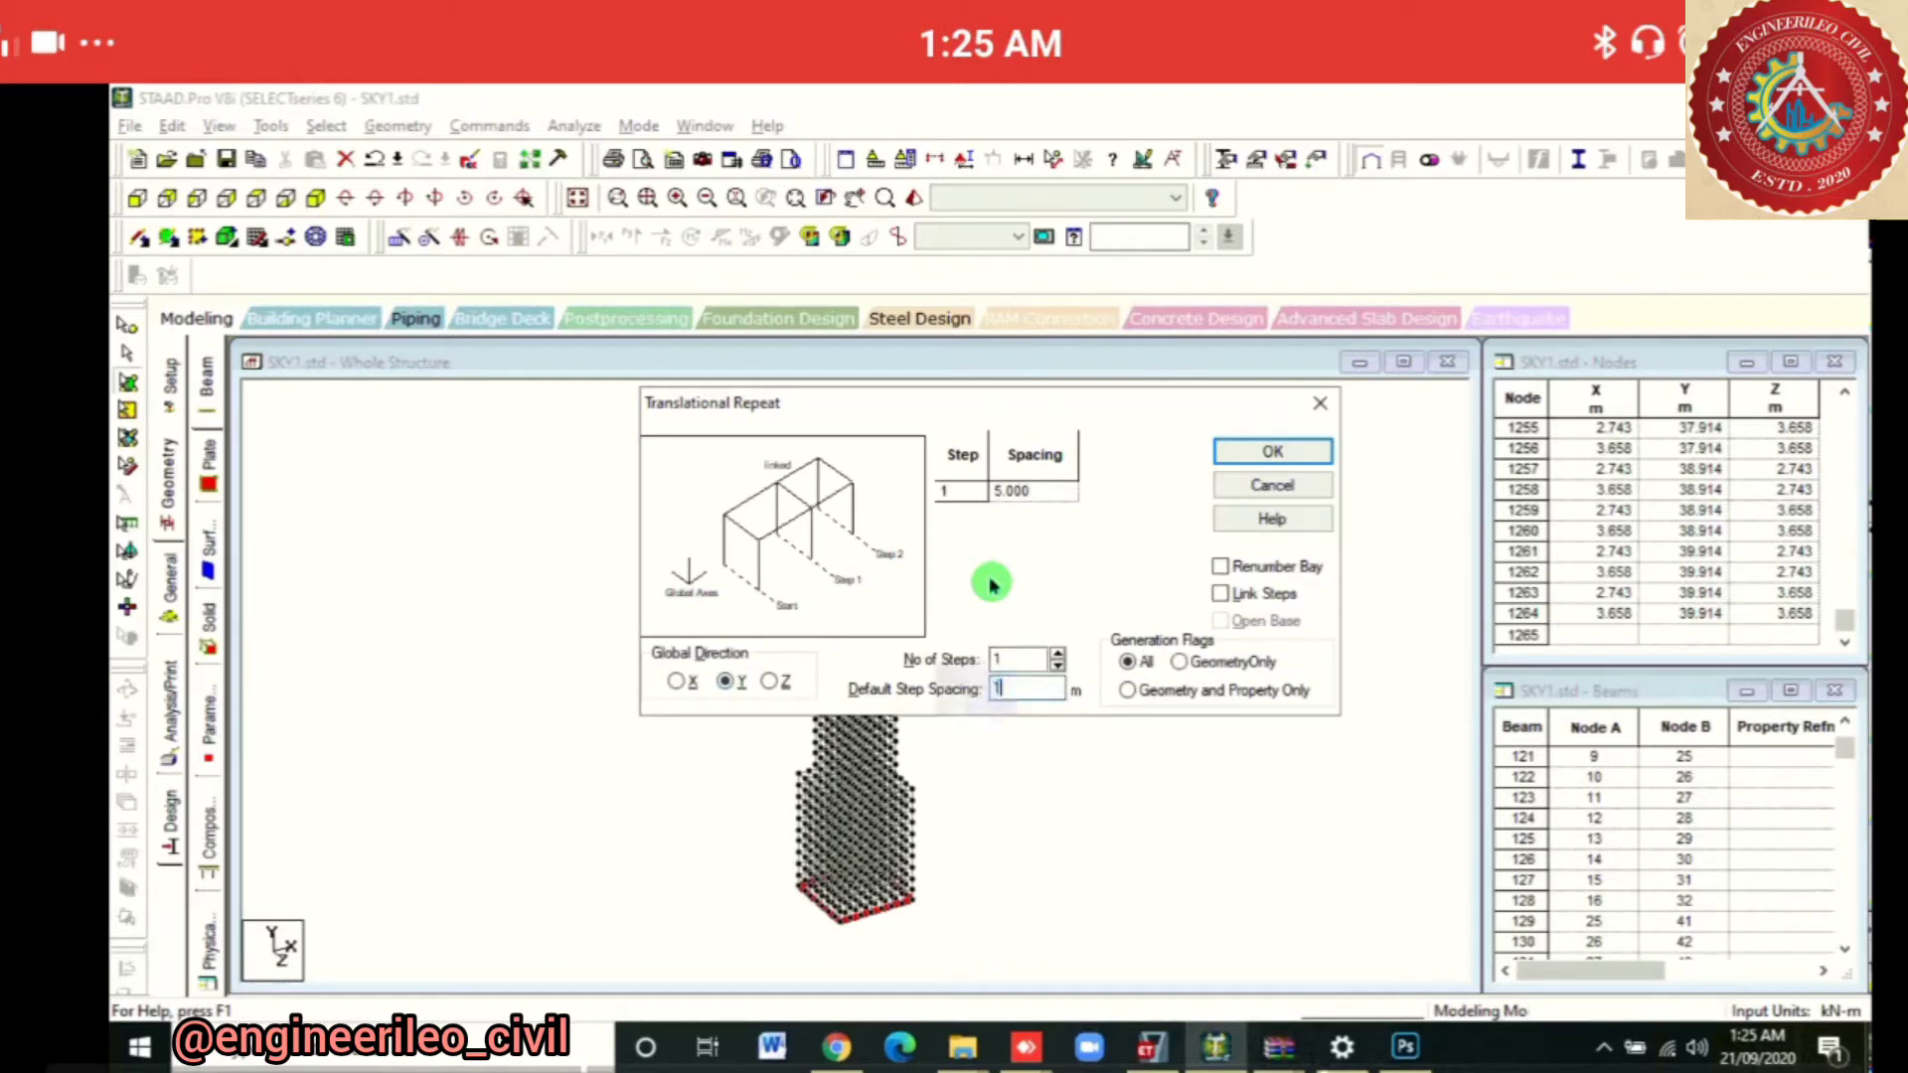
{"action": "key", "text": "shift+Tab"}
{"action": "type", "text": "9"}
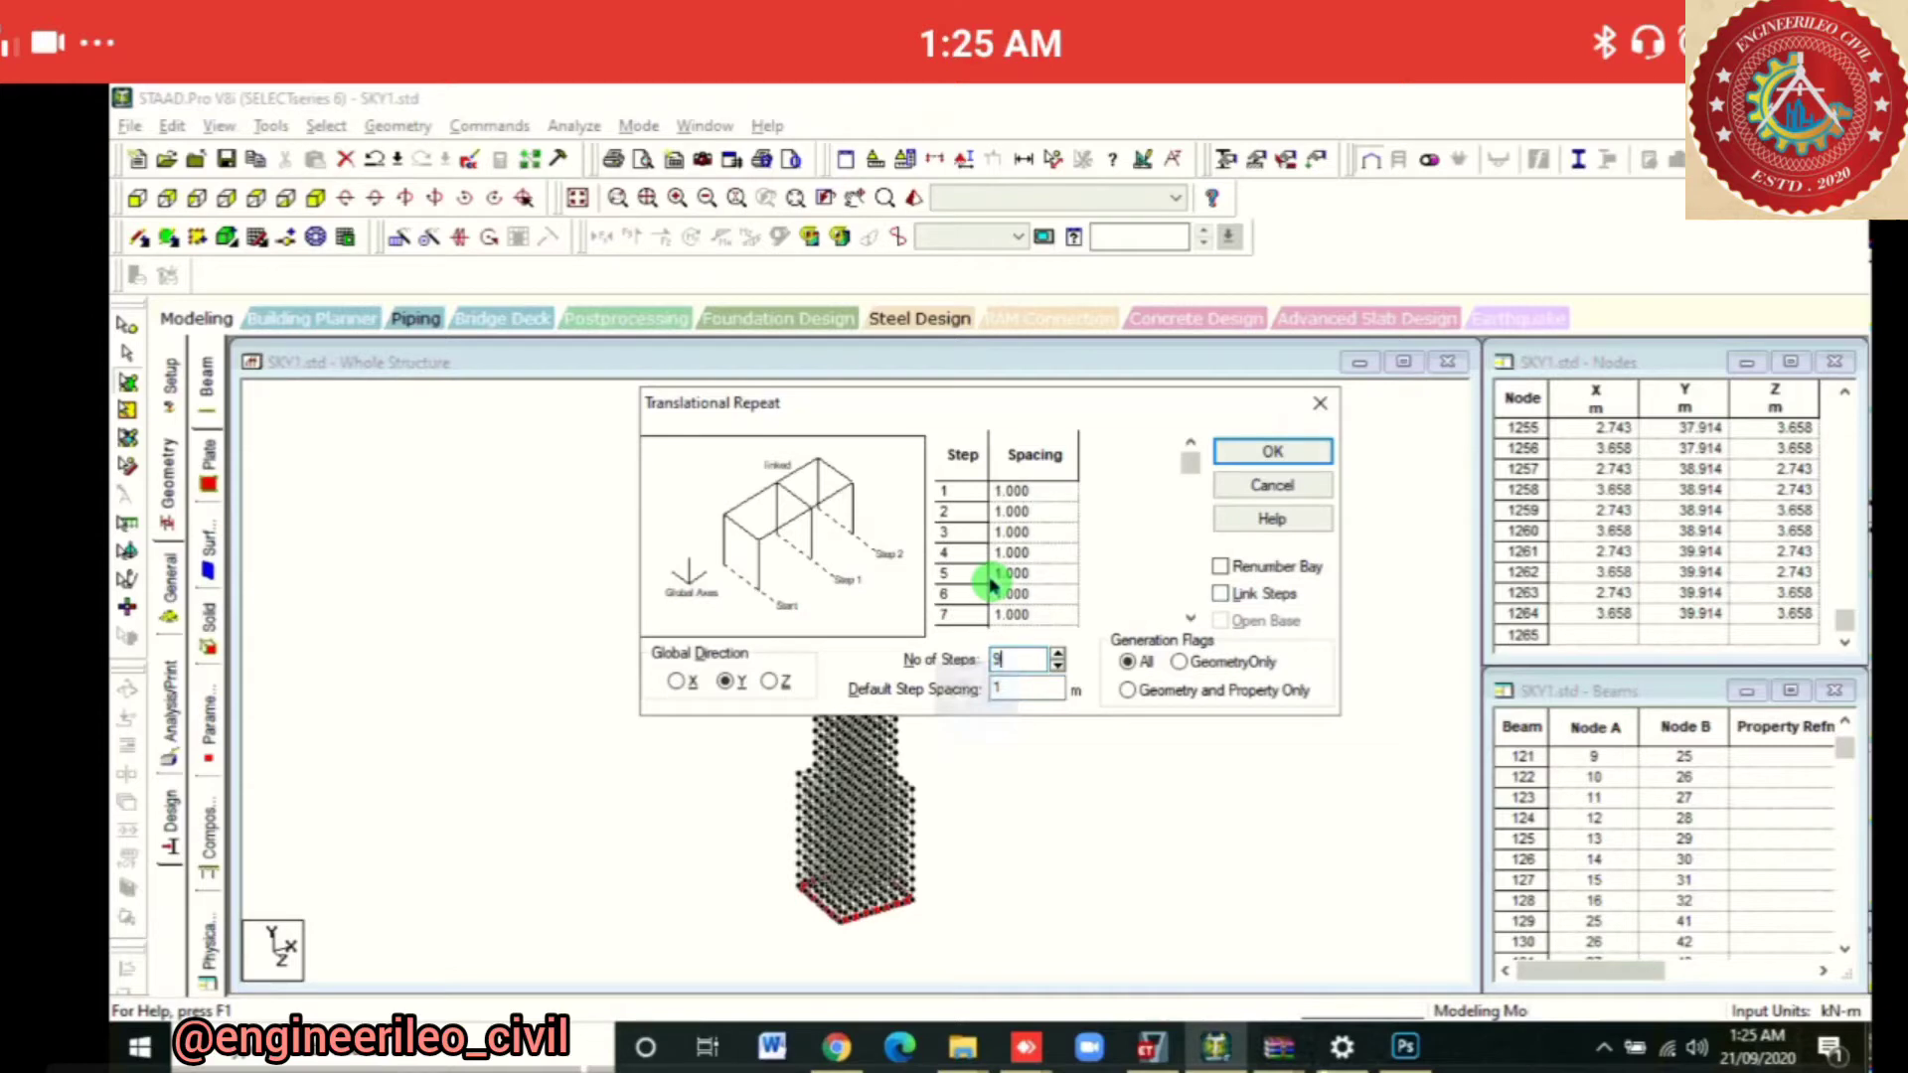
{"action": "key", "text": "Tab"}
{"action": "key", "text": "Return"}
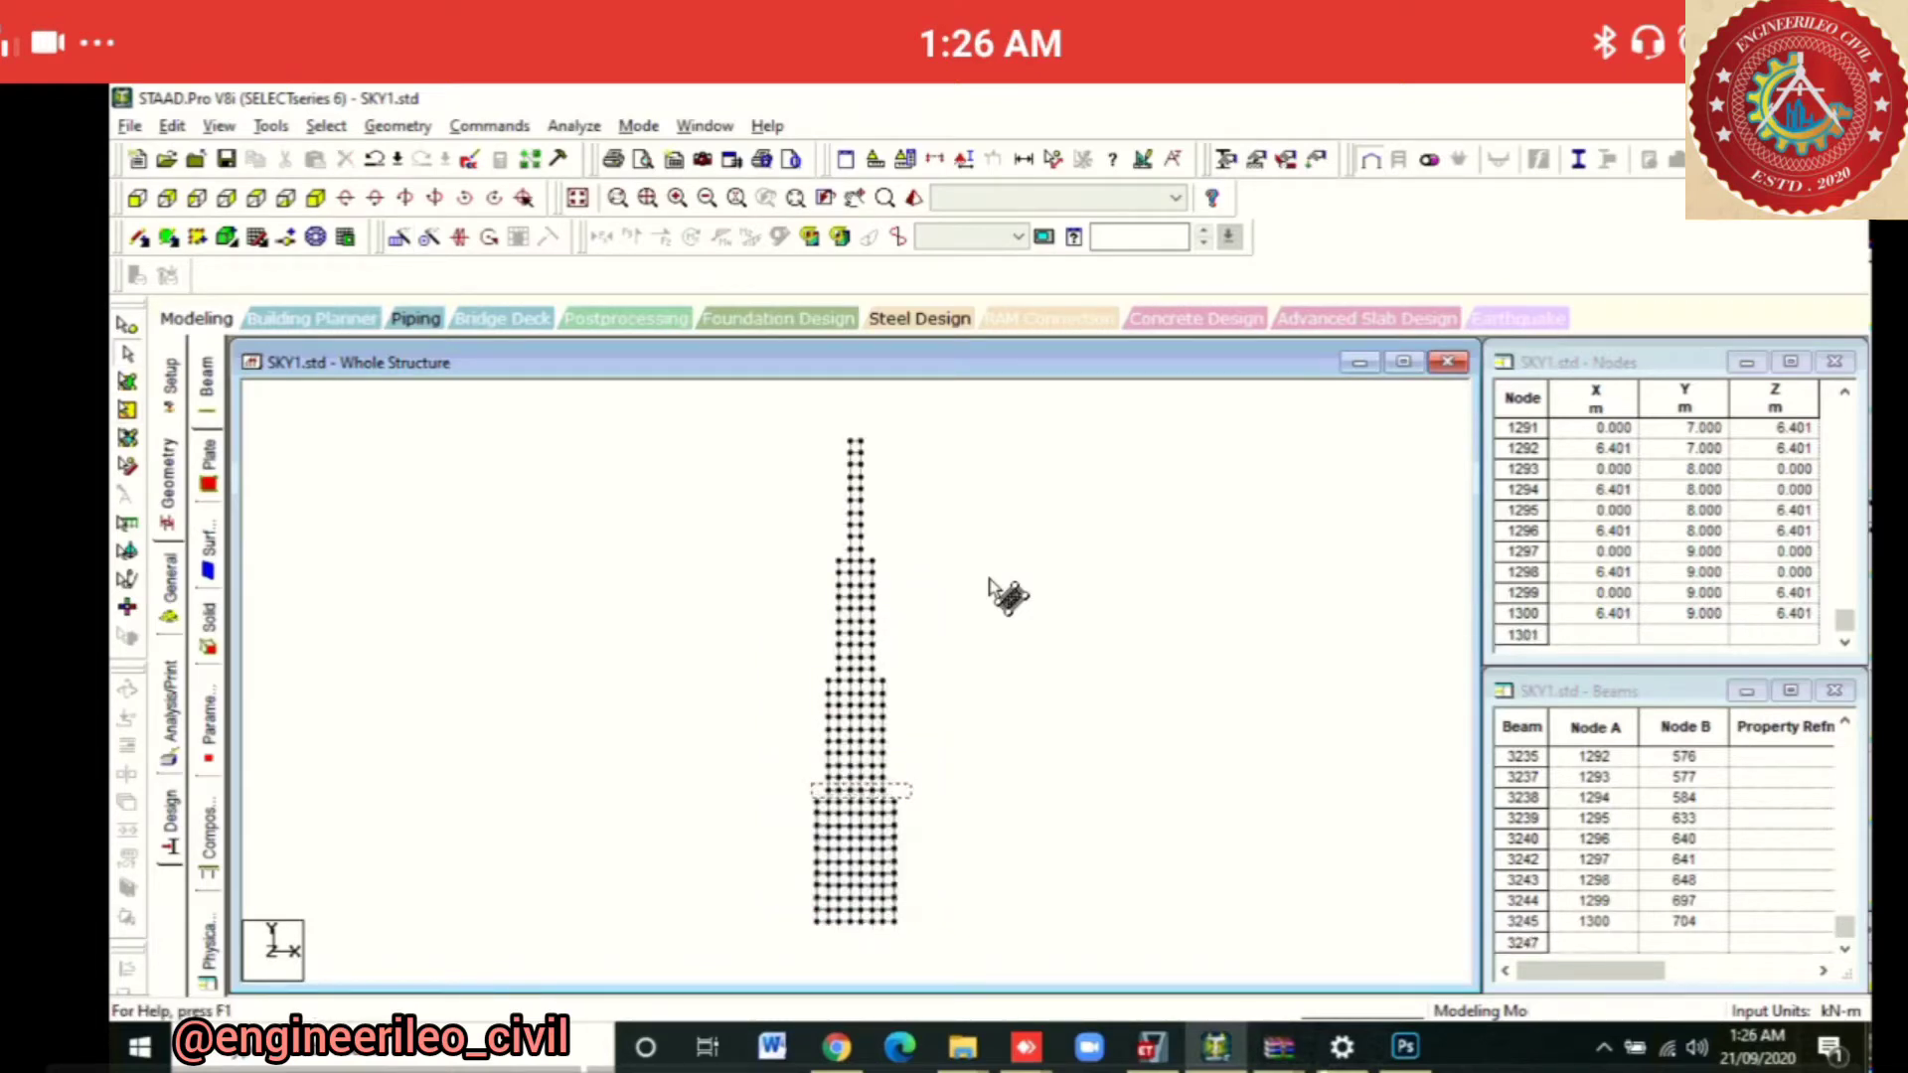
{"action": "key", "text": "ctrl"}
{"action": "key", "text": "ctrl"}
{"action": "key", "text": "ctrl"}
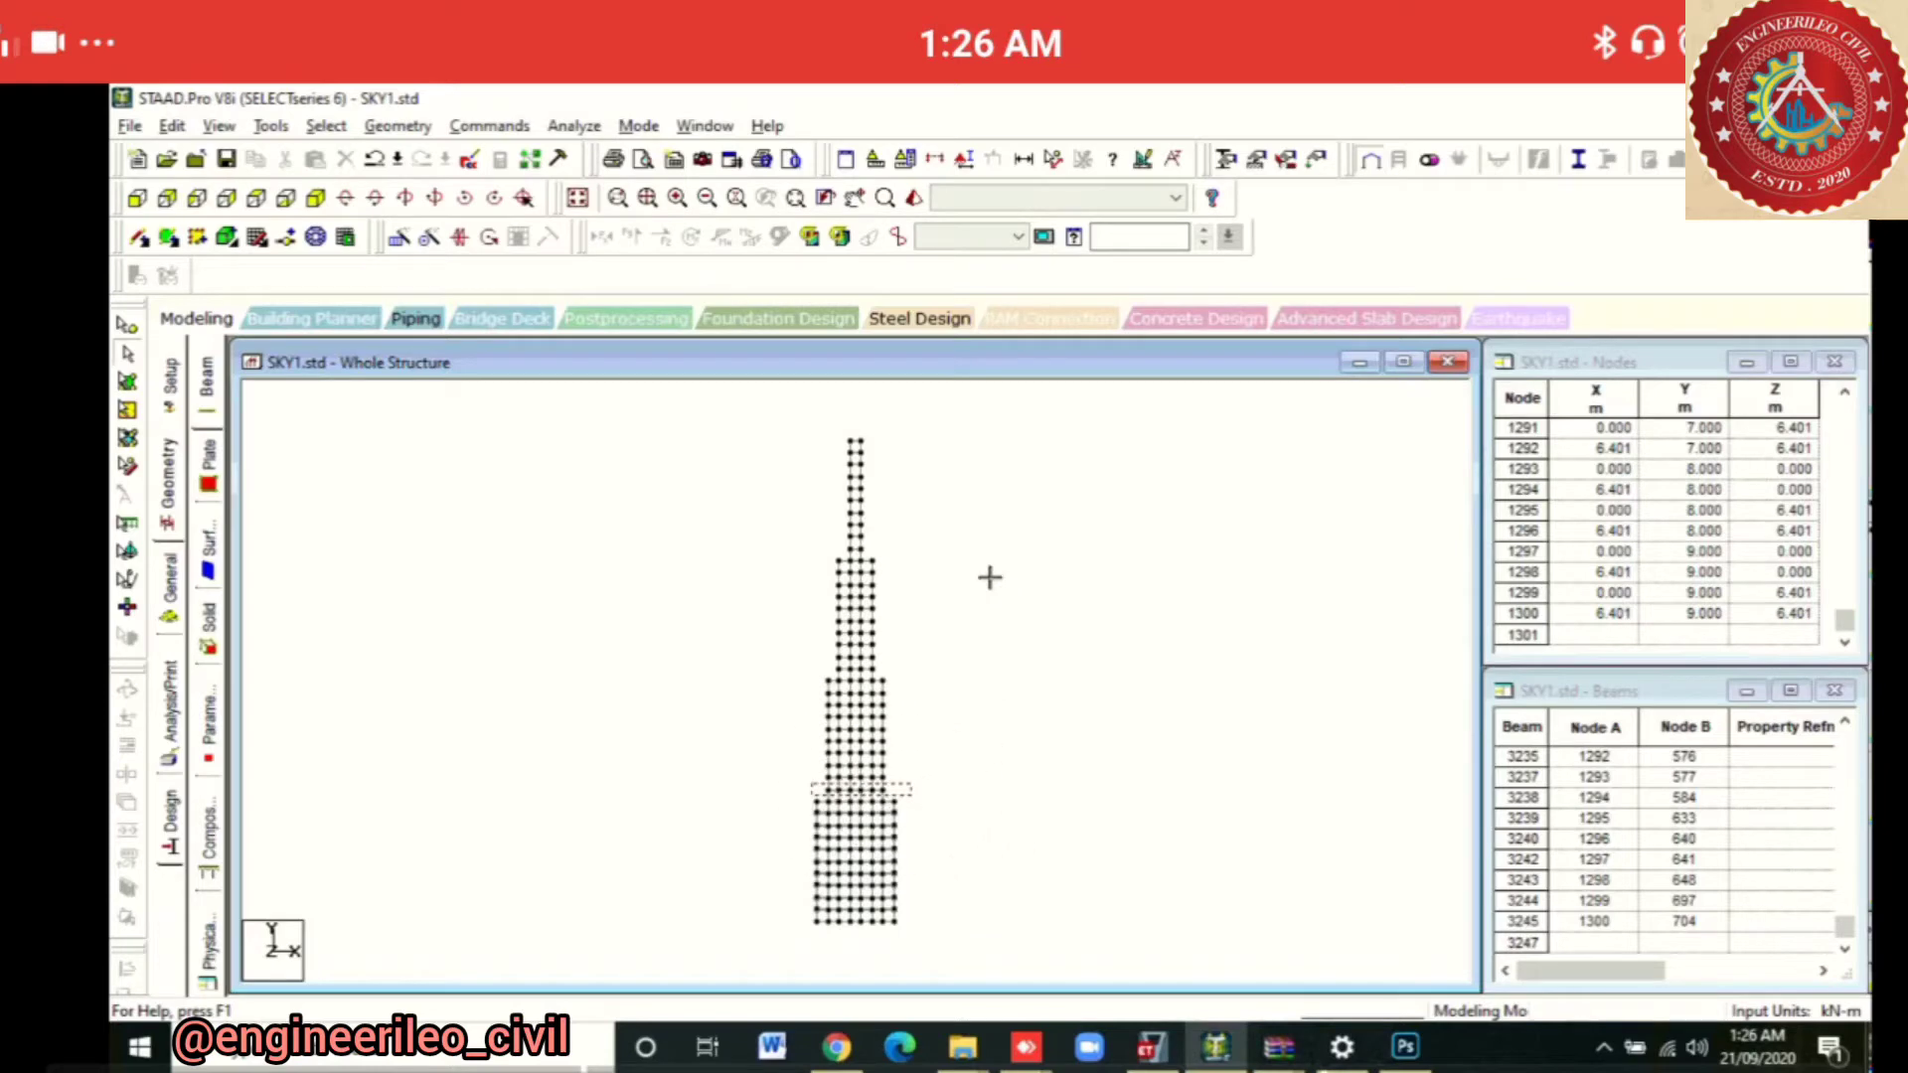
{"action": "key", "text": "ctrl"}
{"action": "left_click_drag", "start_coordinate": [812, 783], "coordinate": [912, 796]}
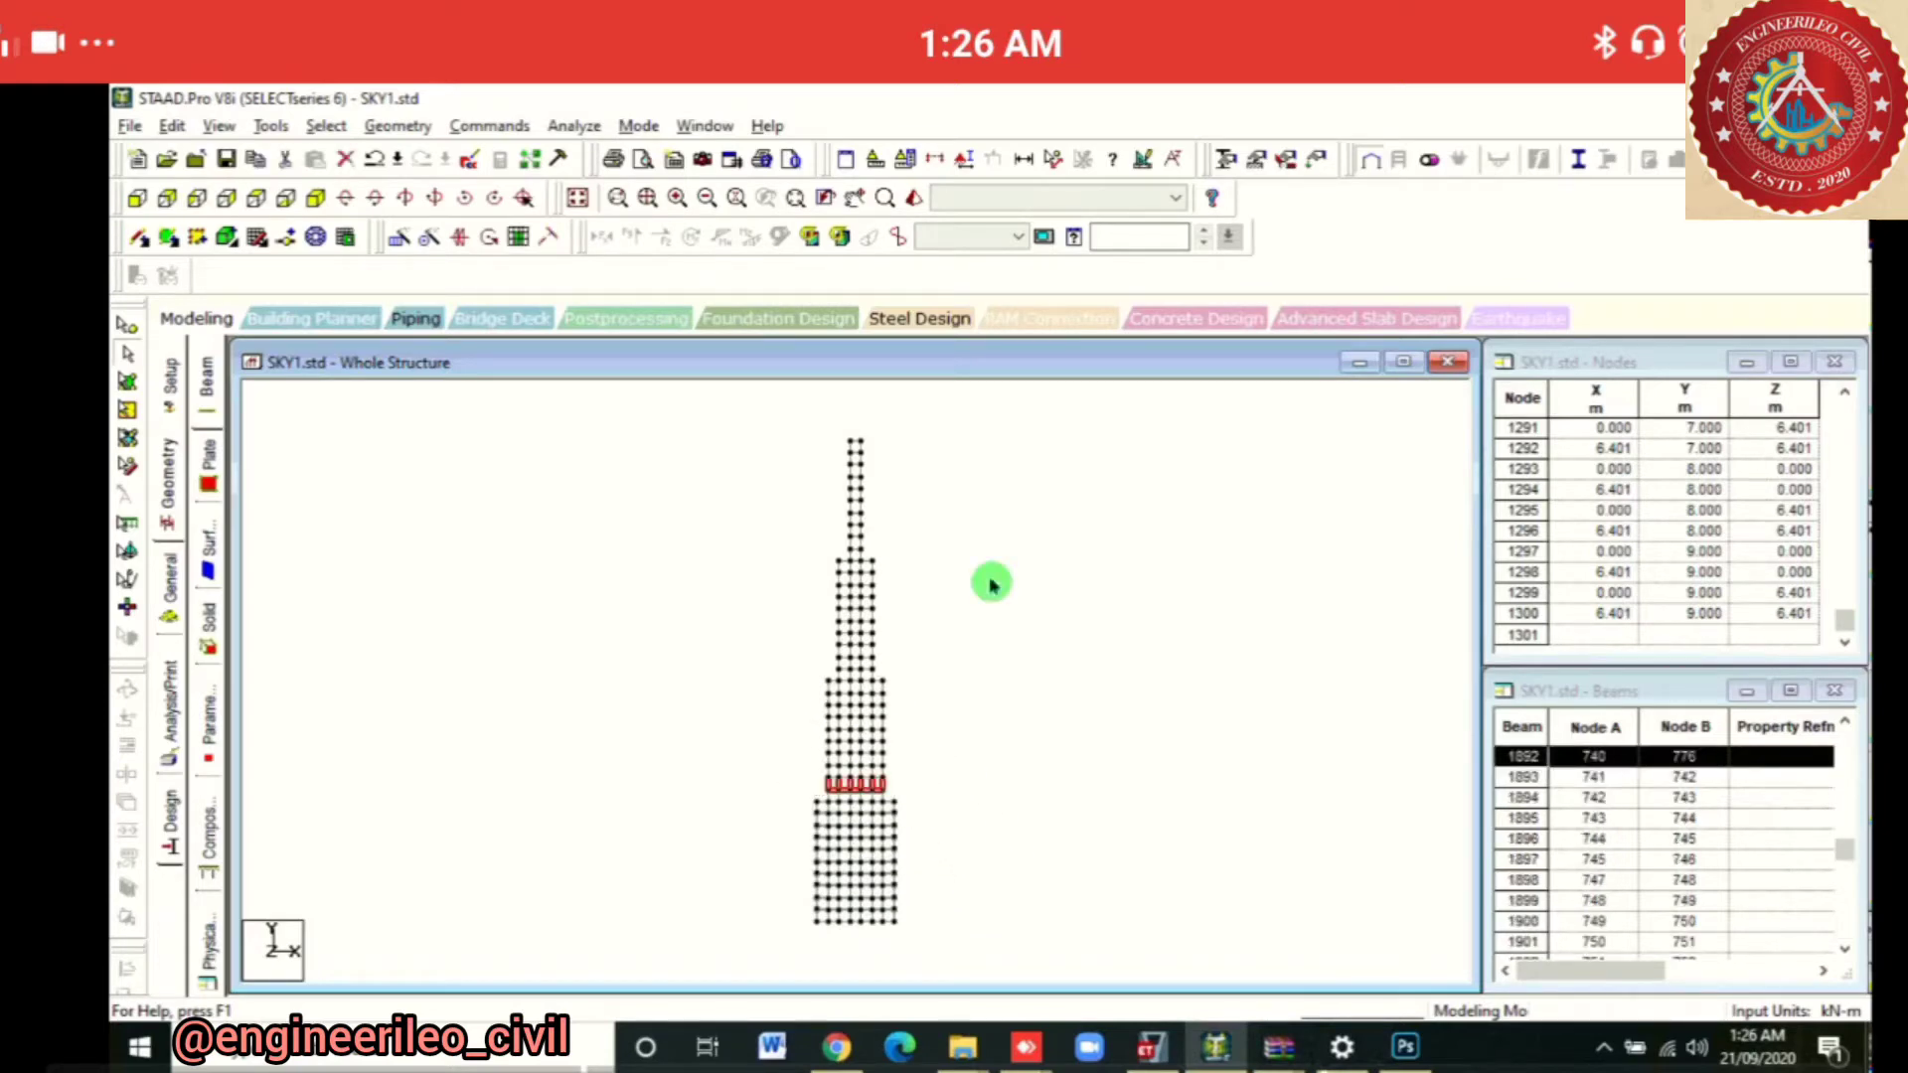
{"action": "left_click", "coordinate": [992, 584]}
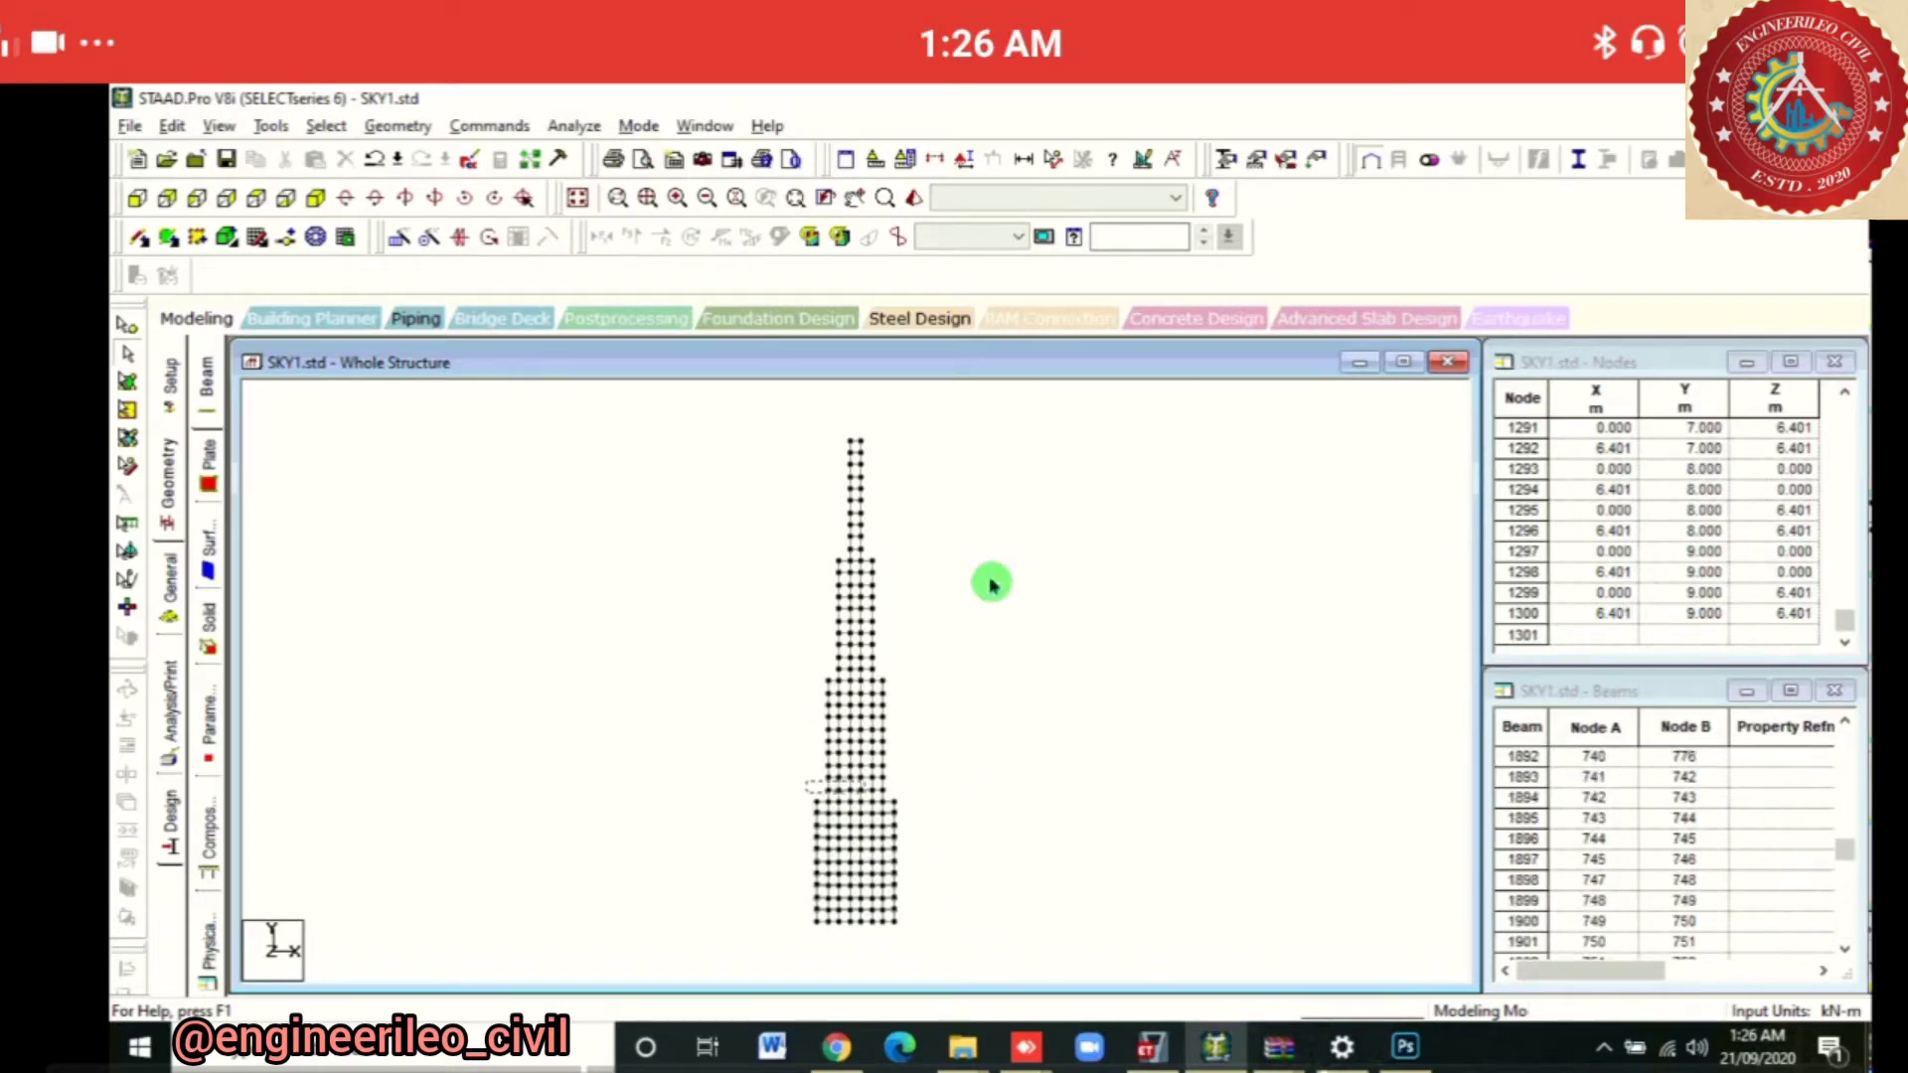
{"action": "left_click_drag", "start_coordinate": [806, 782], "coordinate": [896, 794]}
{"action": "left_click", "coordinate": [992, 585]}
{"action": "left_click_drag", "start_coordinate": [806, 784], "coordinate": [897, 795]}
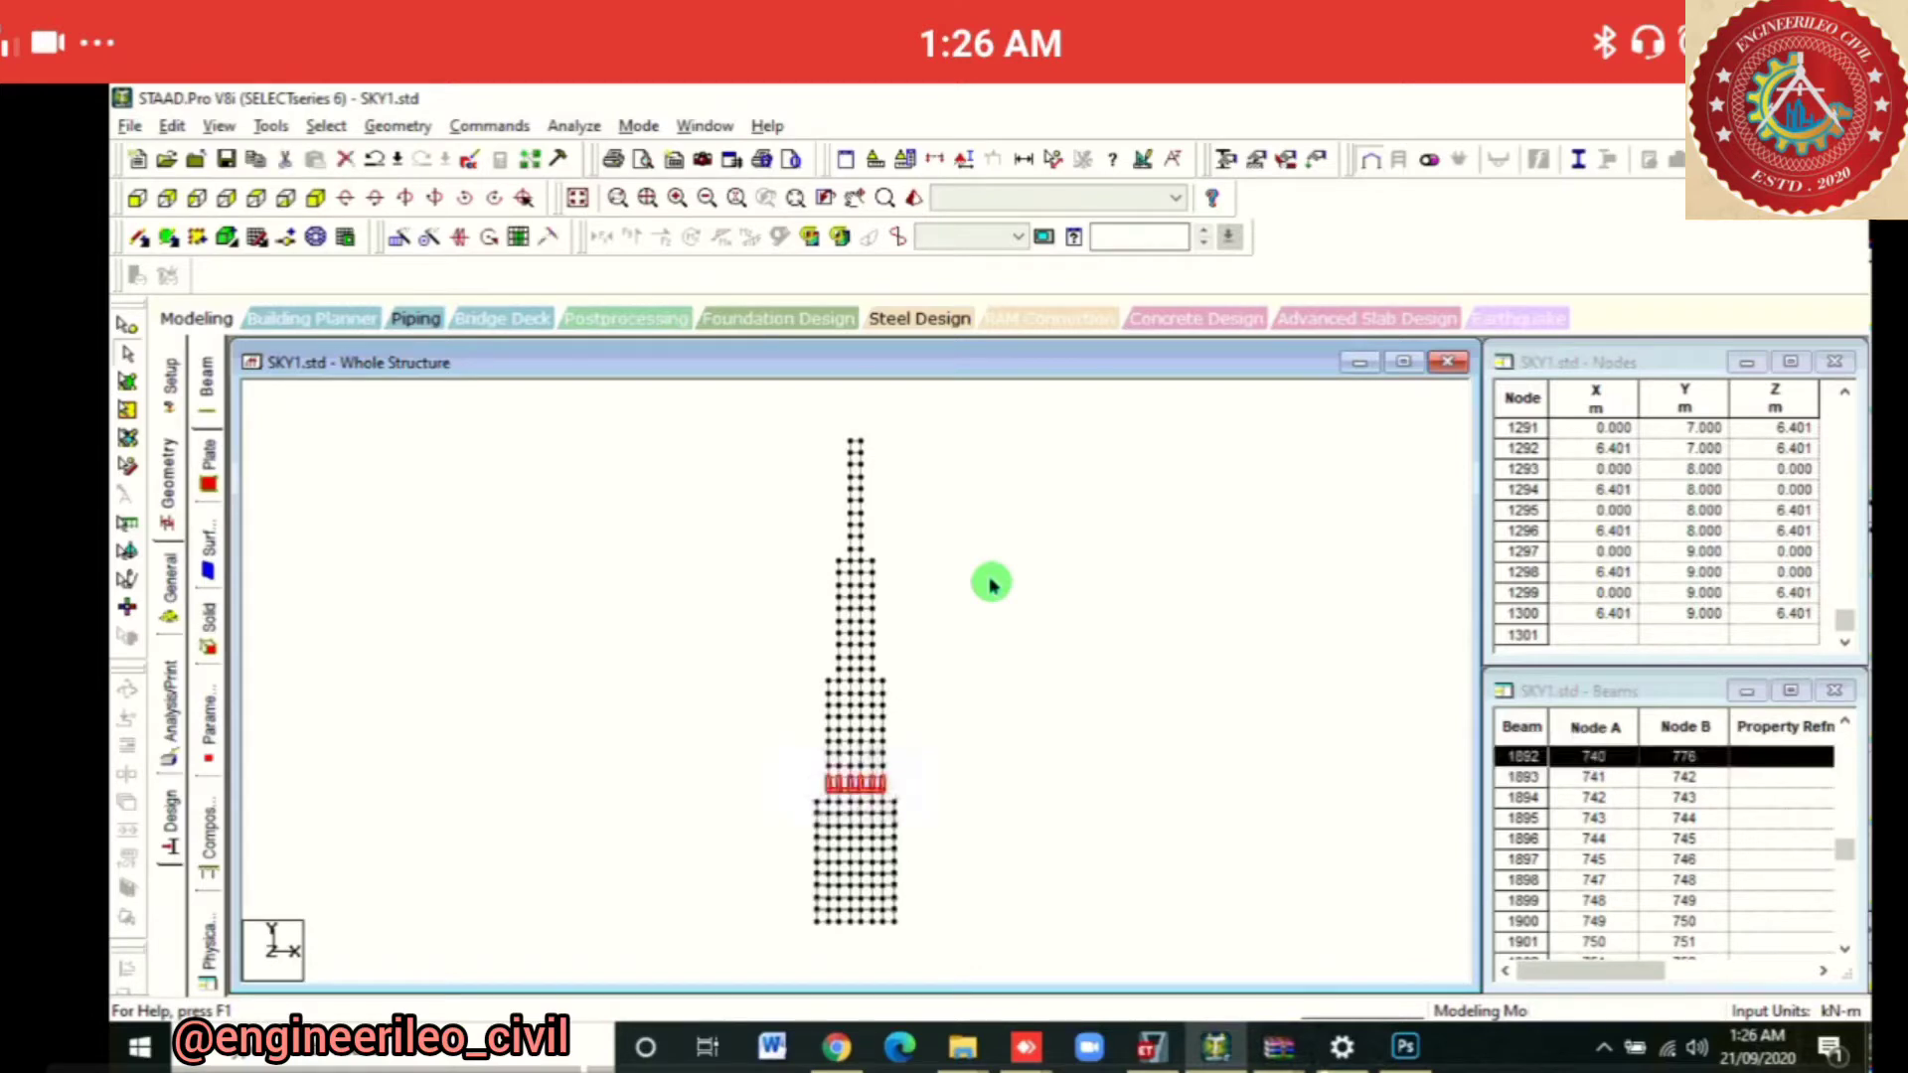
Isolate the floor beams of the 5-by-5 bay tier's lowest level in a new view displayed in the active window
{"action": "left_click", "coordinate": [992, 584]}
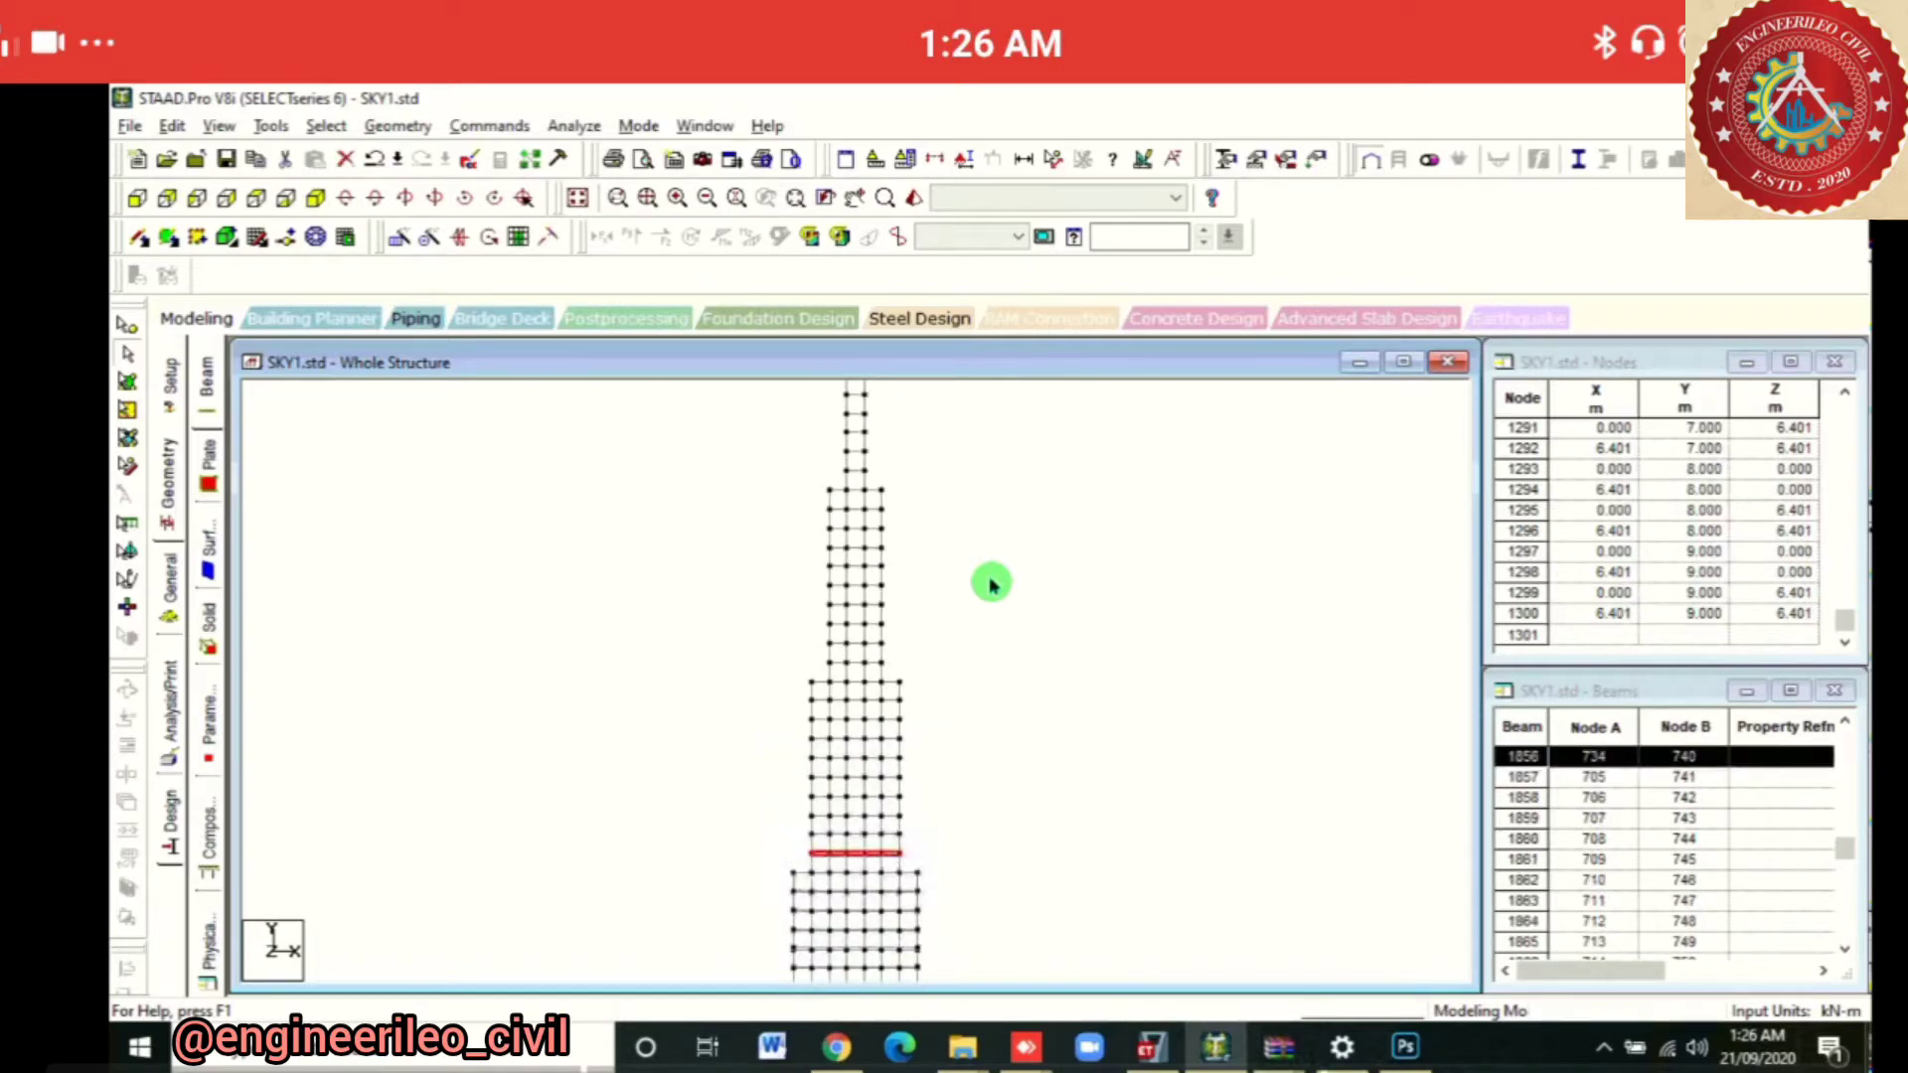
{"action": "right_click", "coordinate": [991, 585]}
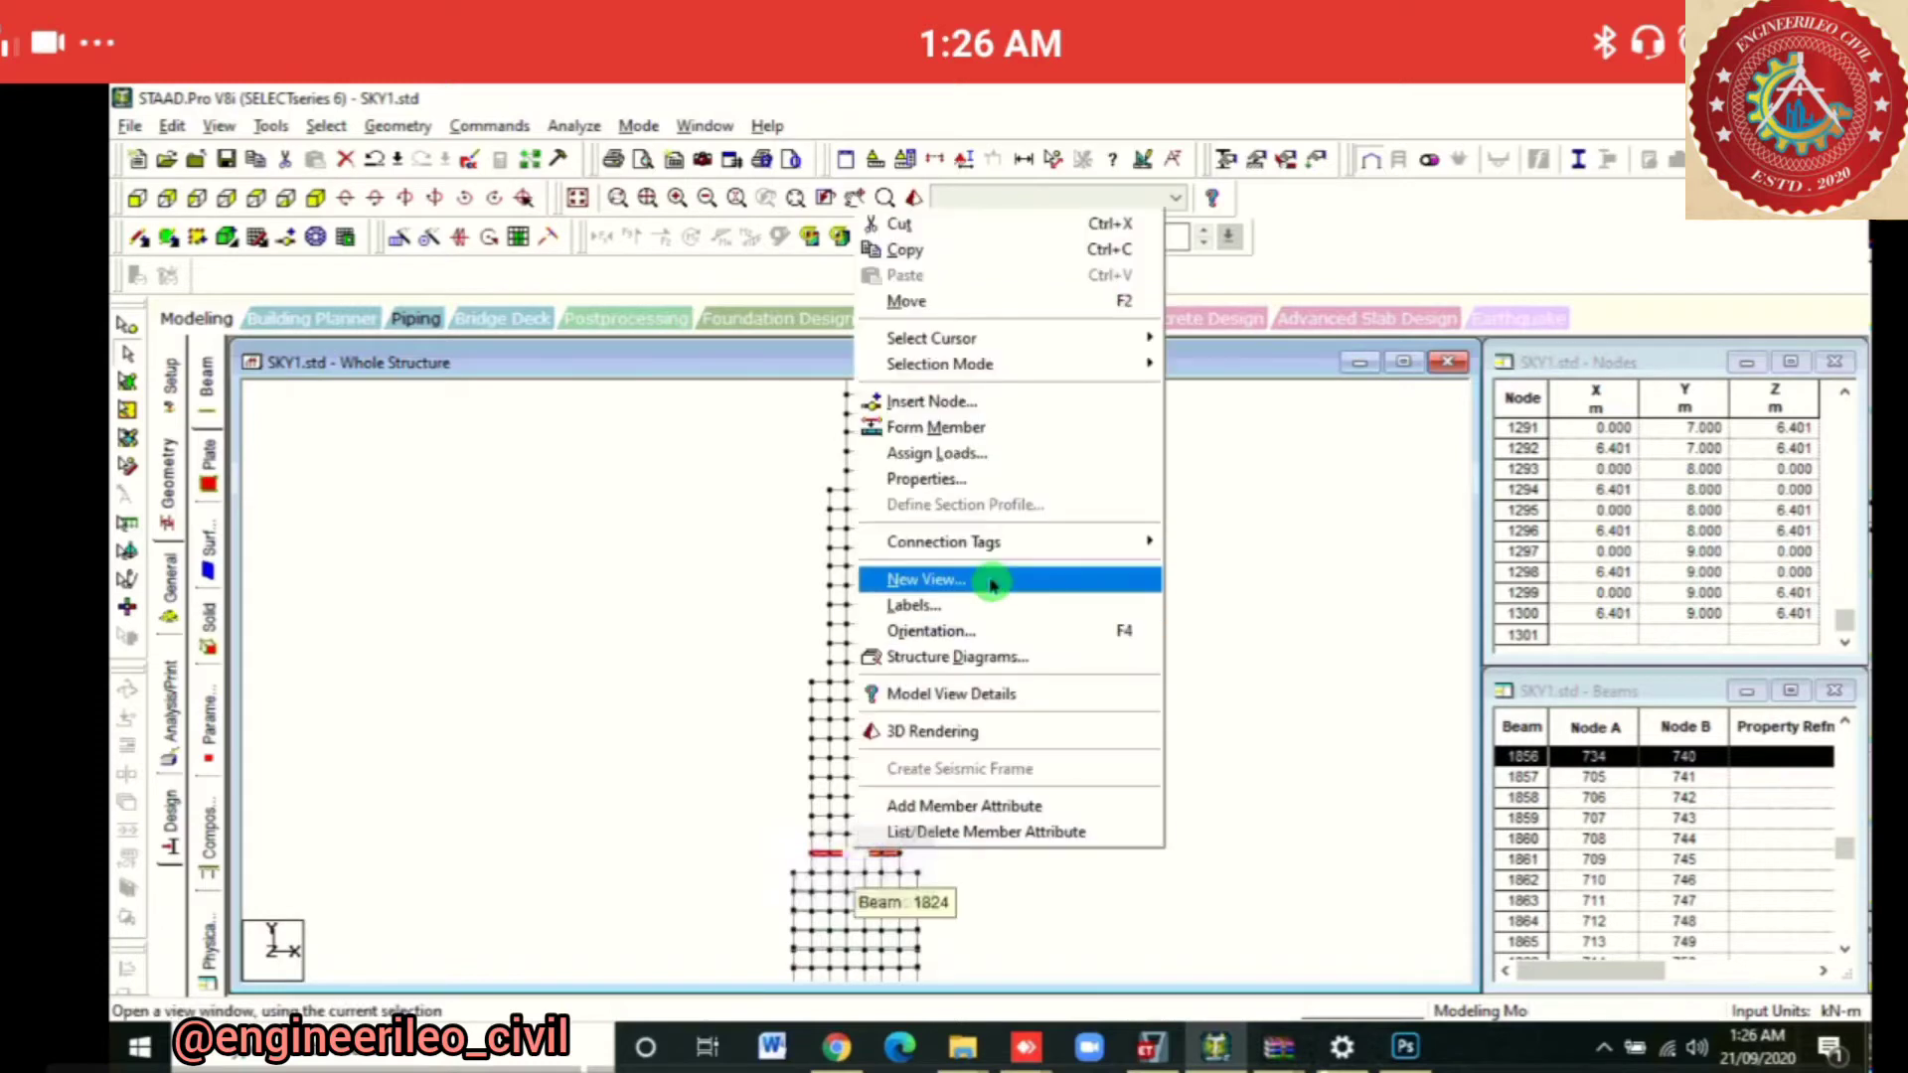
{"action": "left_click", "coordinate": [992, 585]}
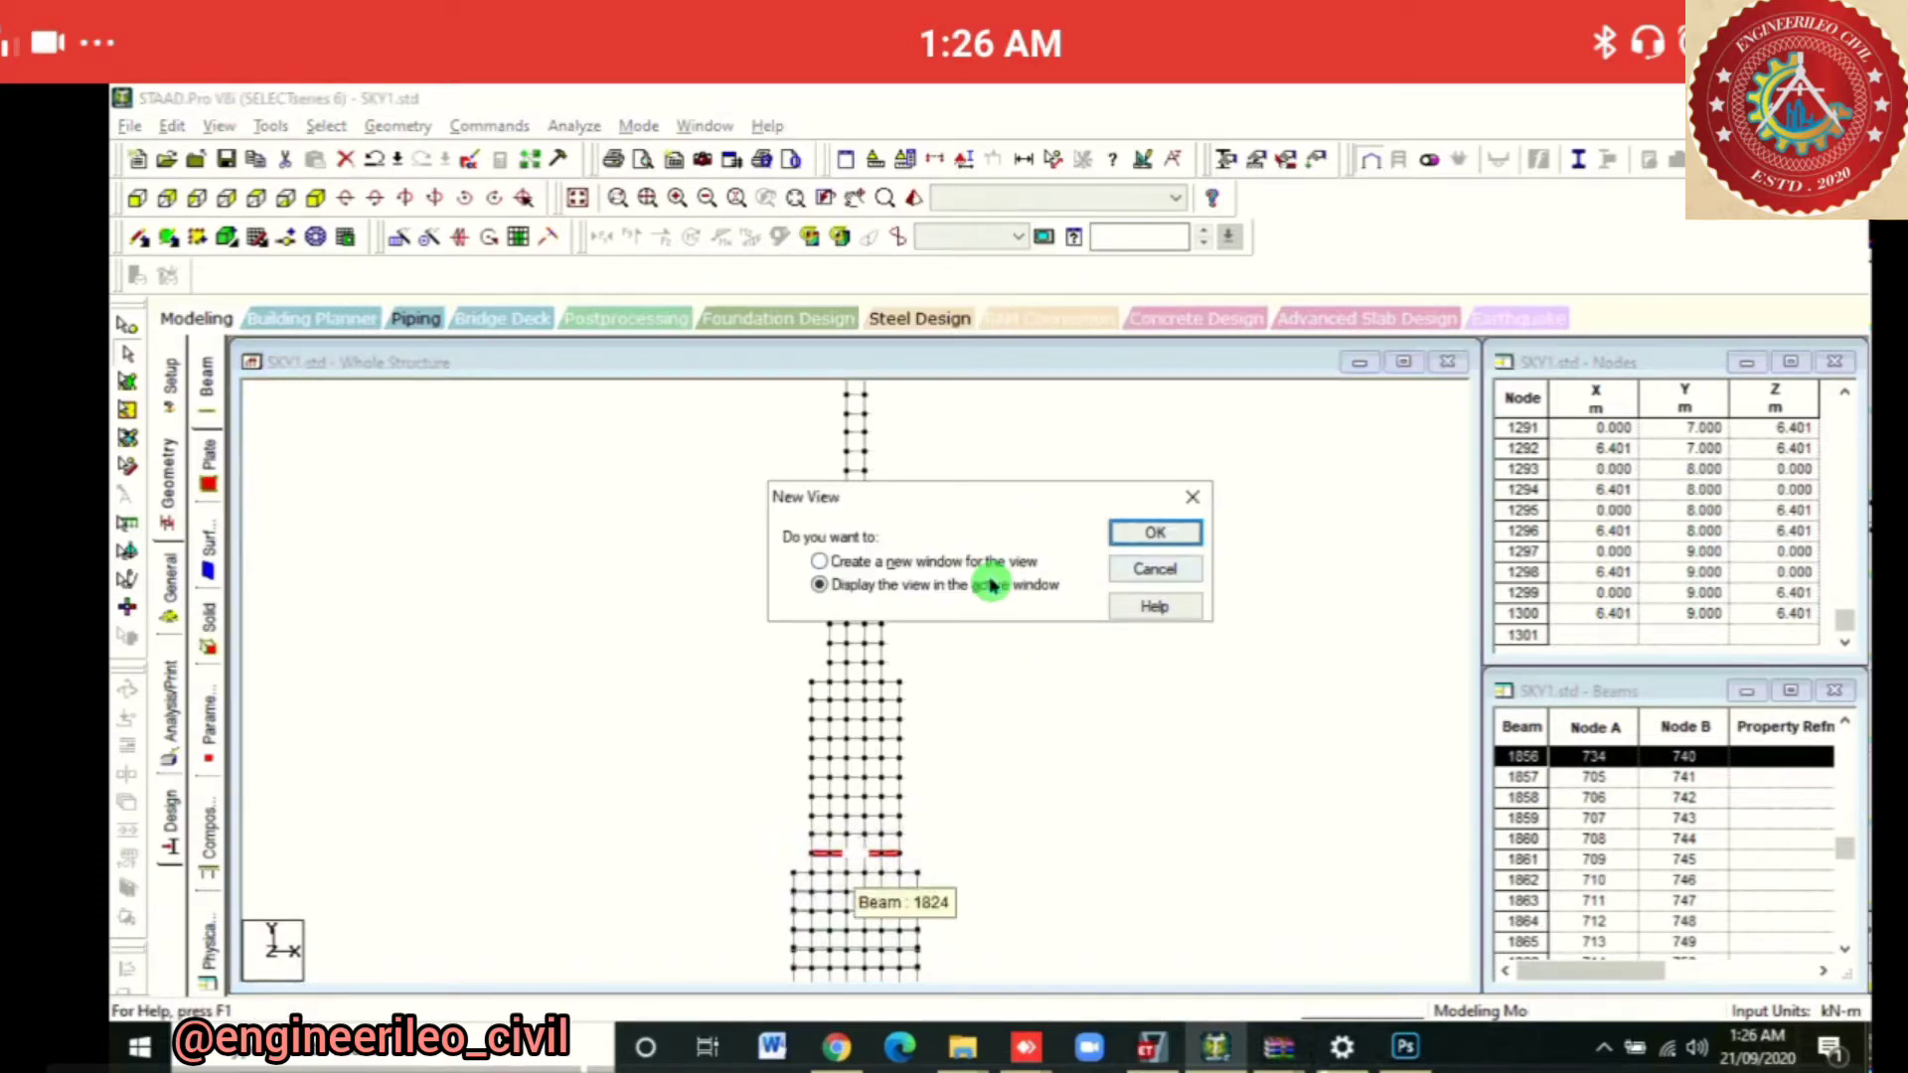
{"action": "key", "text": "Return"}
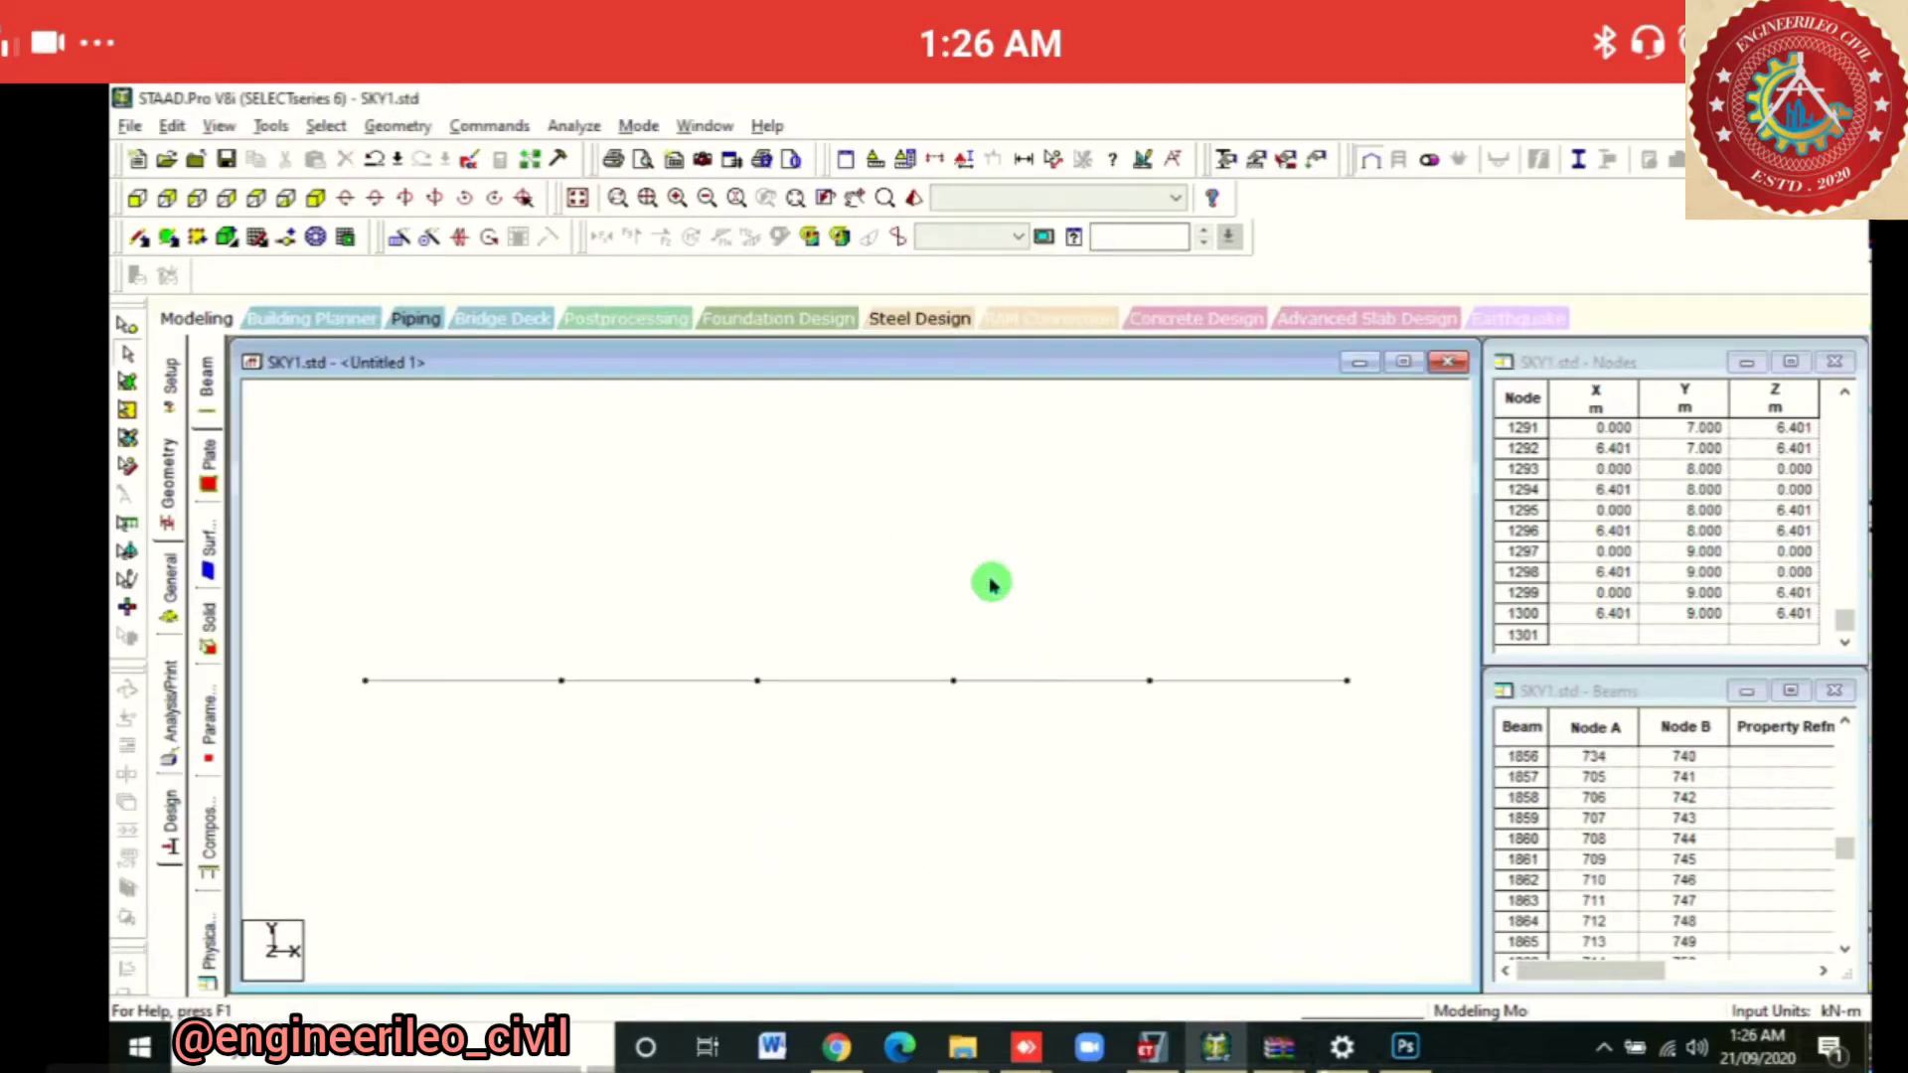
Add a four-noded plate across the outer corner nodes of the isolated 5-by-5 bay level in plan
{"action": "left_click", "coordinate": [257, 198]}
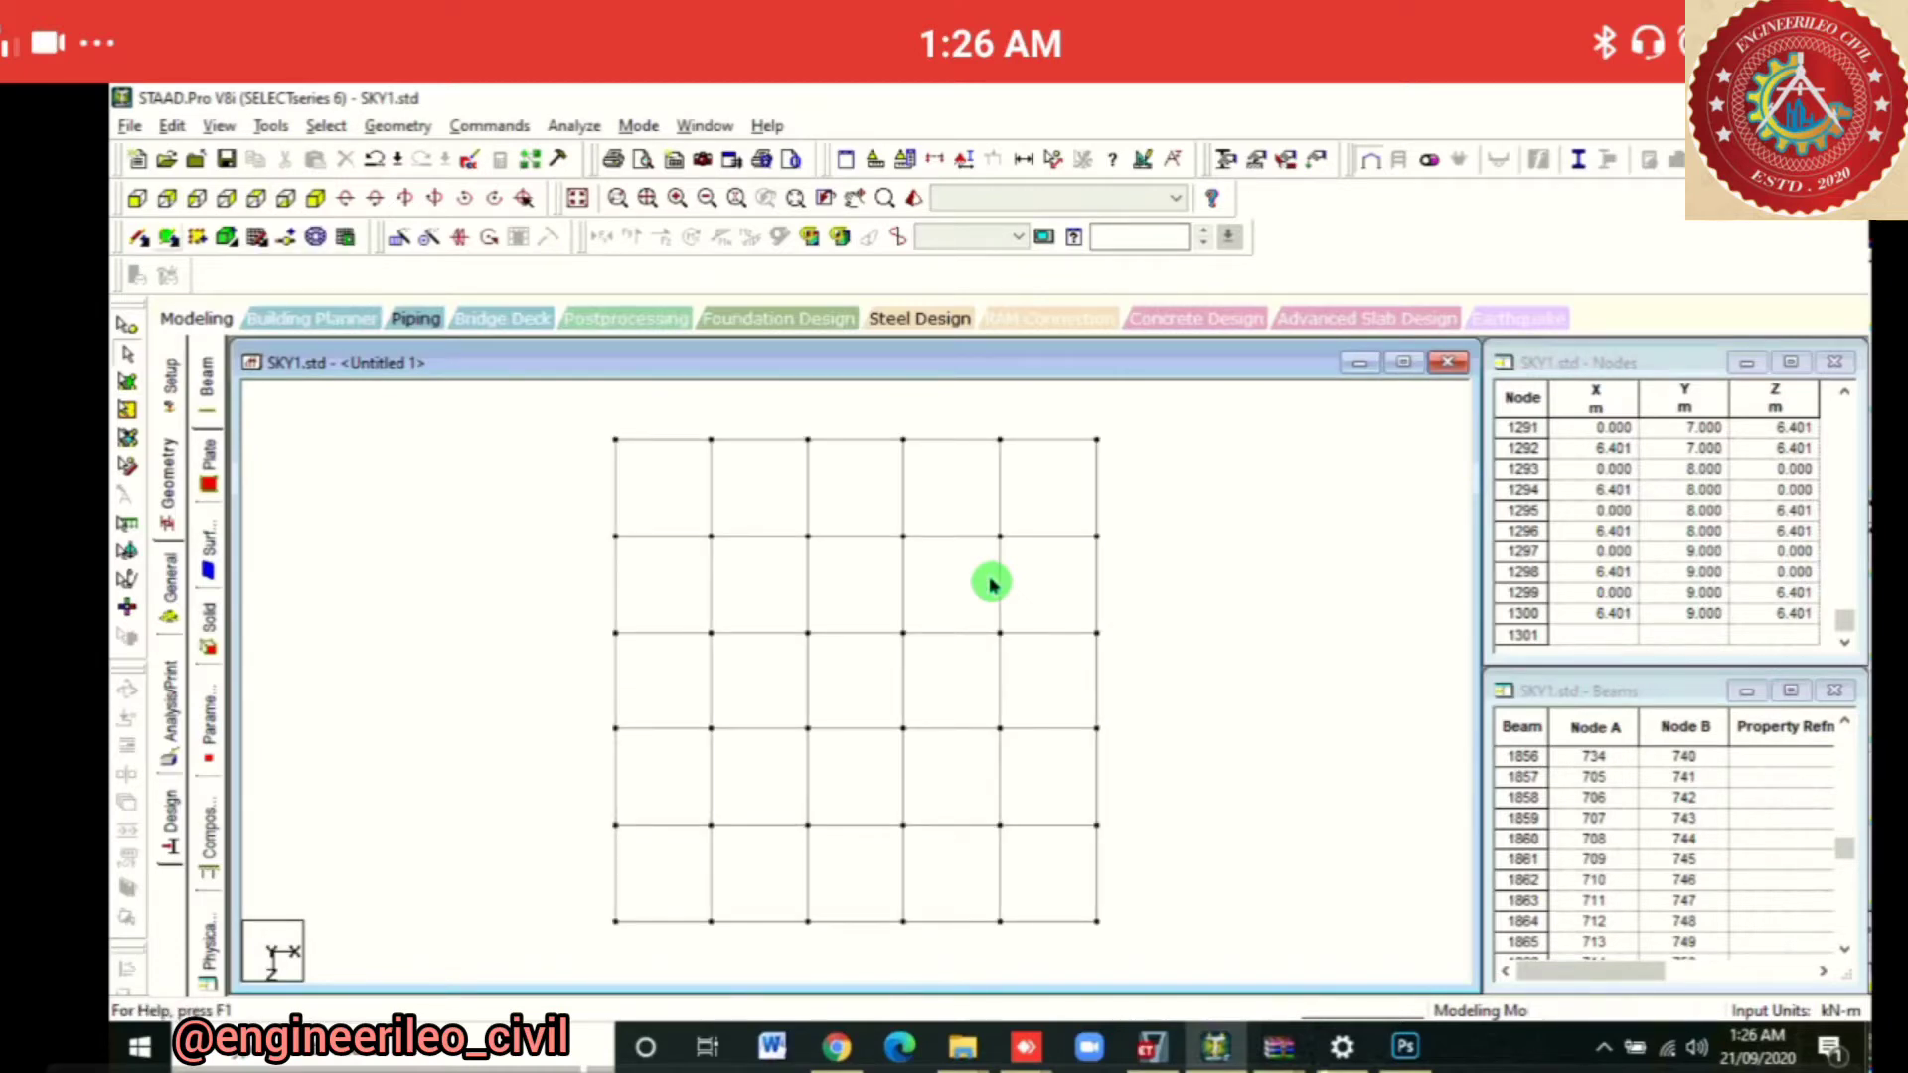
{"action": "left_click", "coordinate": [166, 237]}
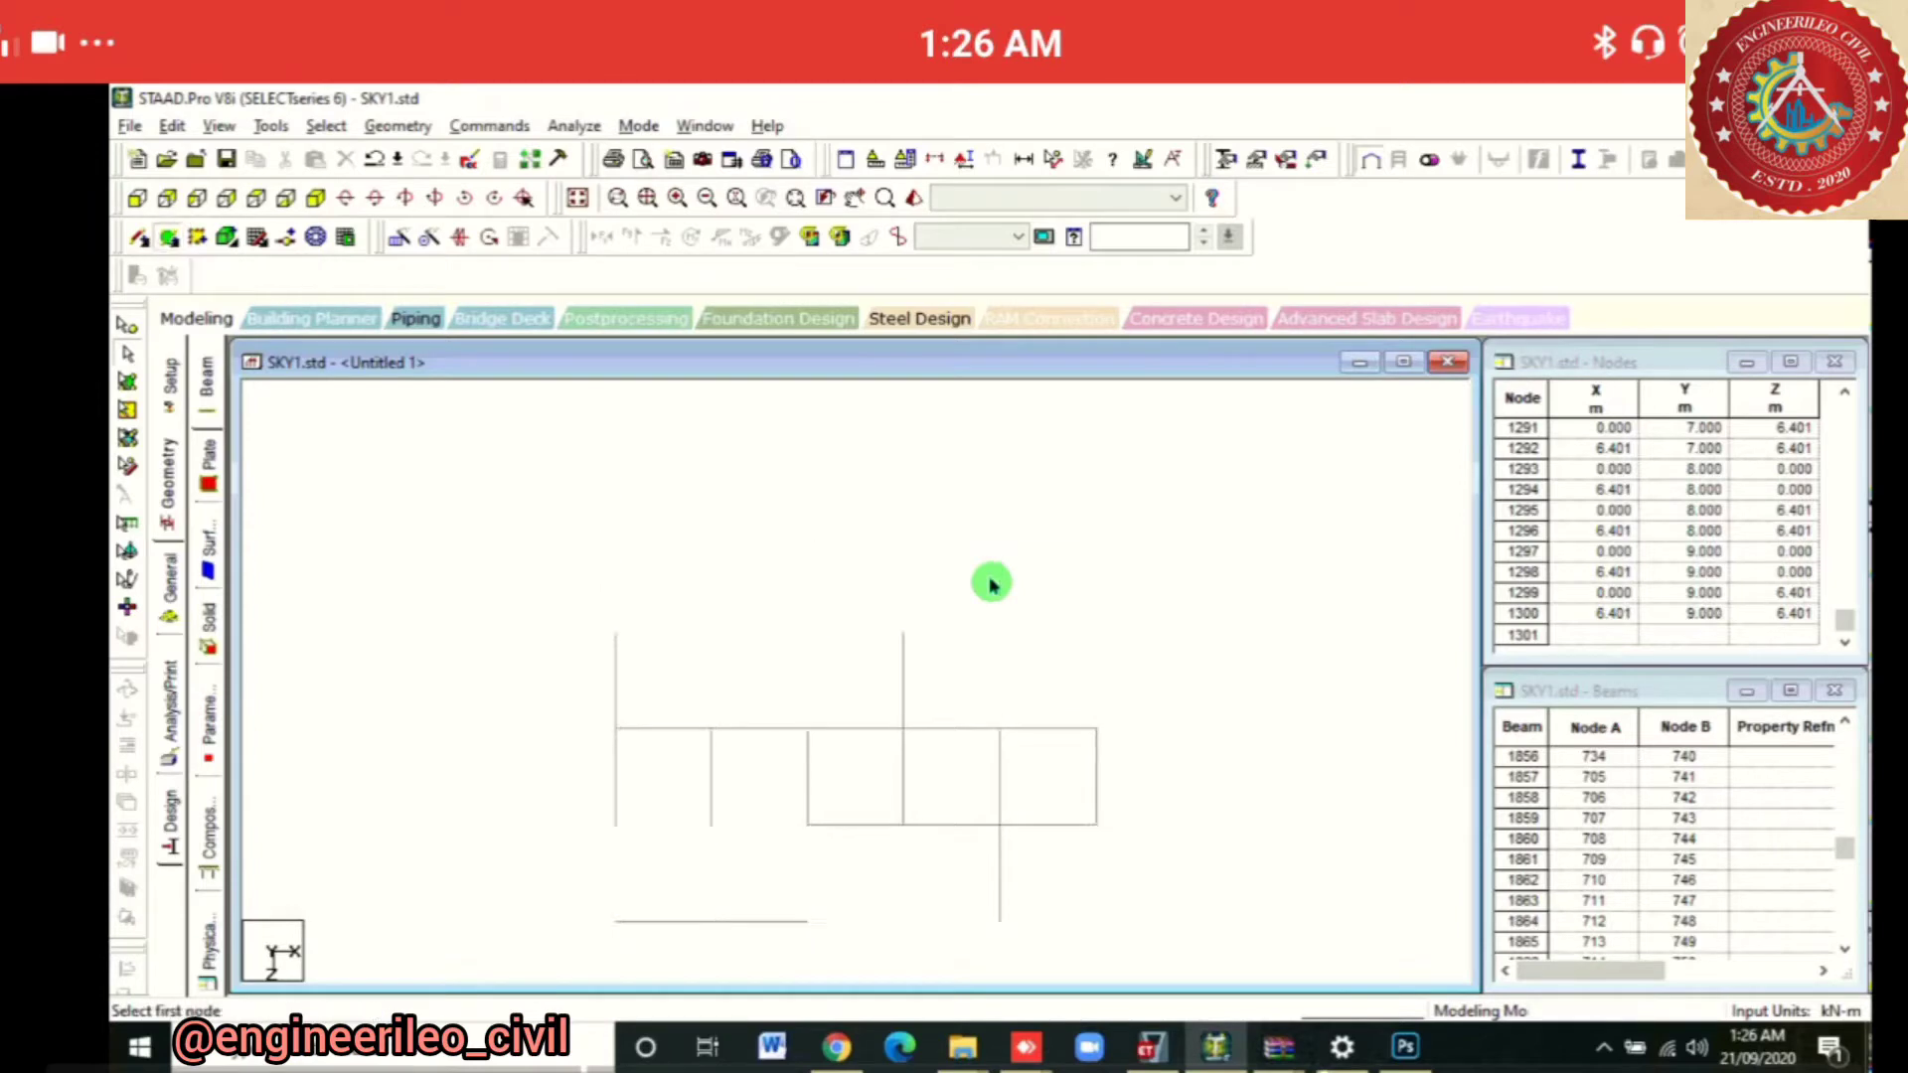
{"action": "left_click", "coordinate": [615, 439]}
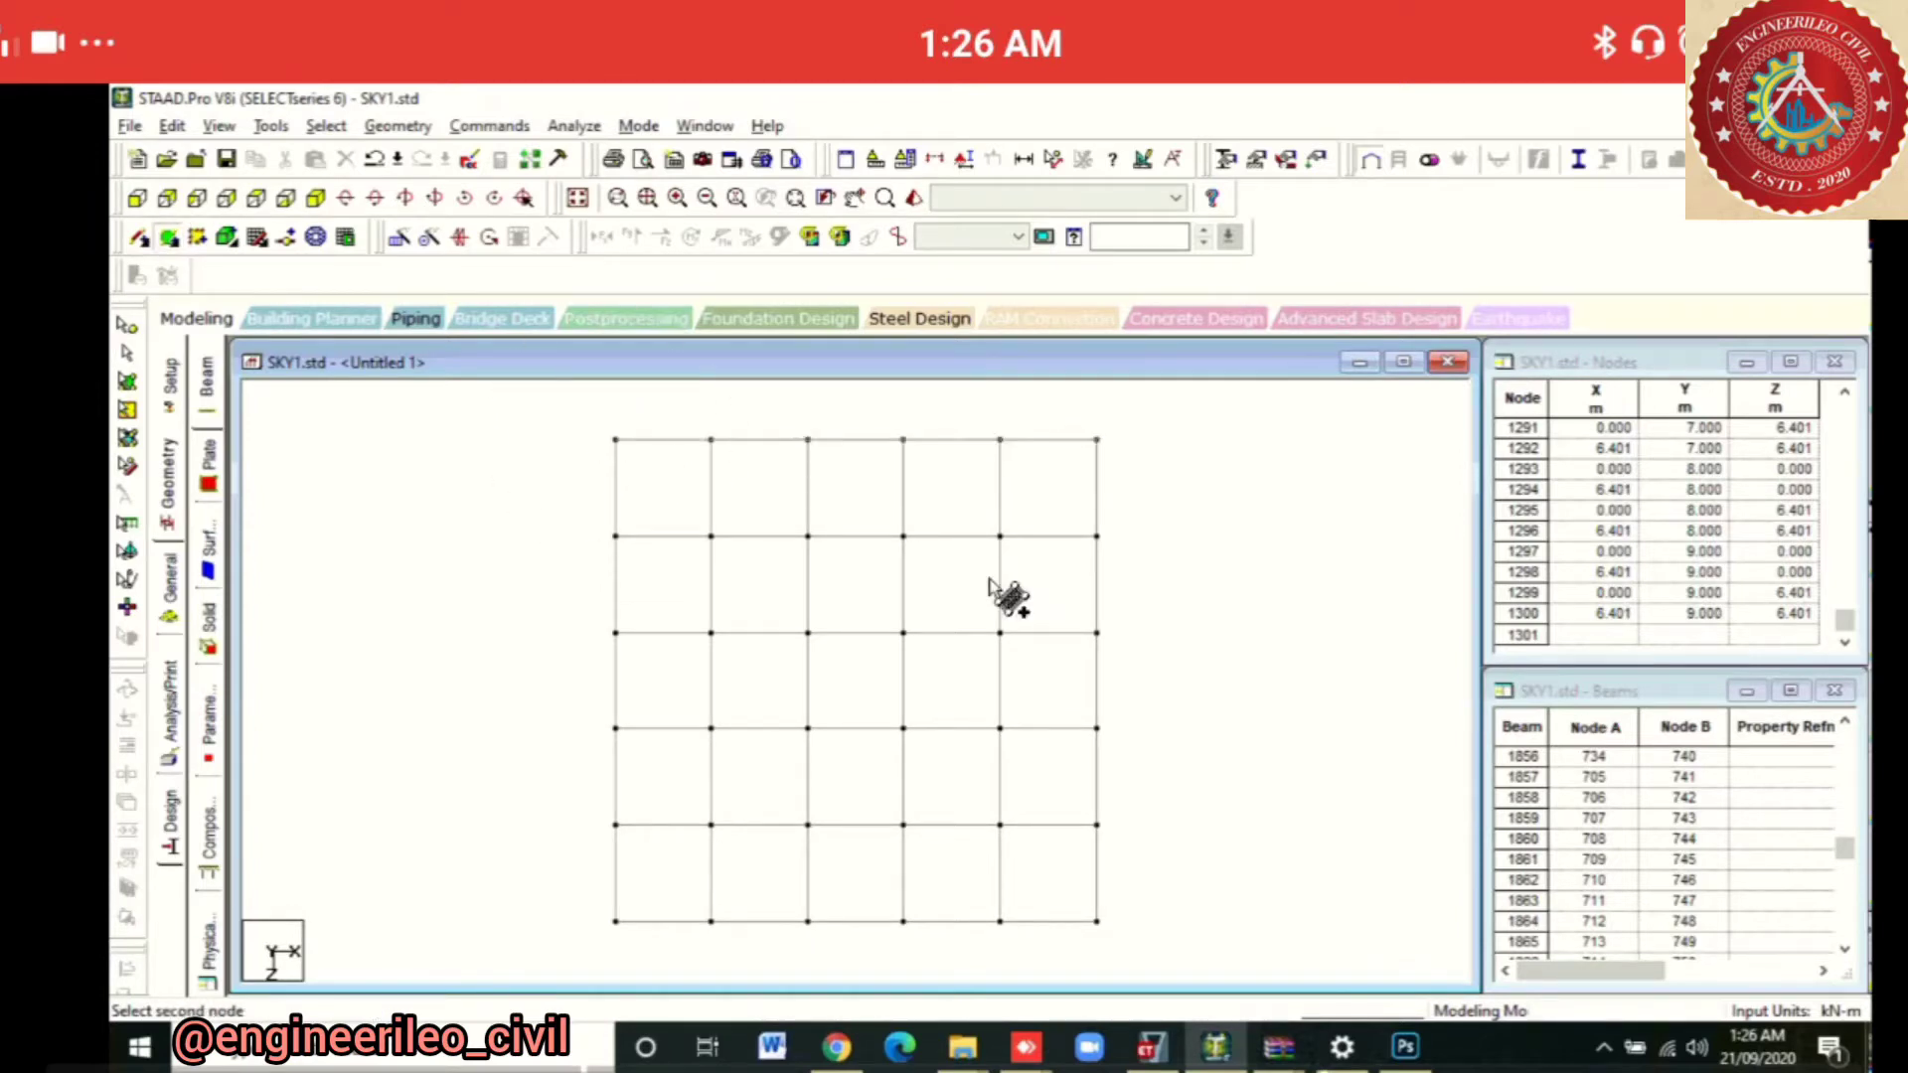
{"action": "left_click", "coordinate": [1097, 439]}
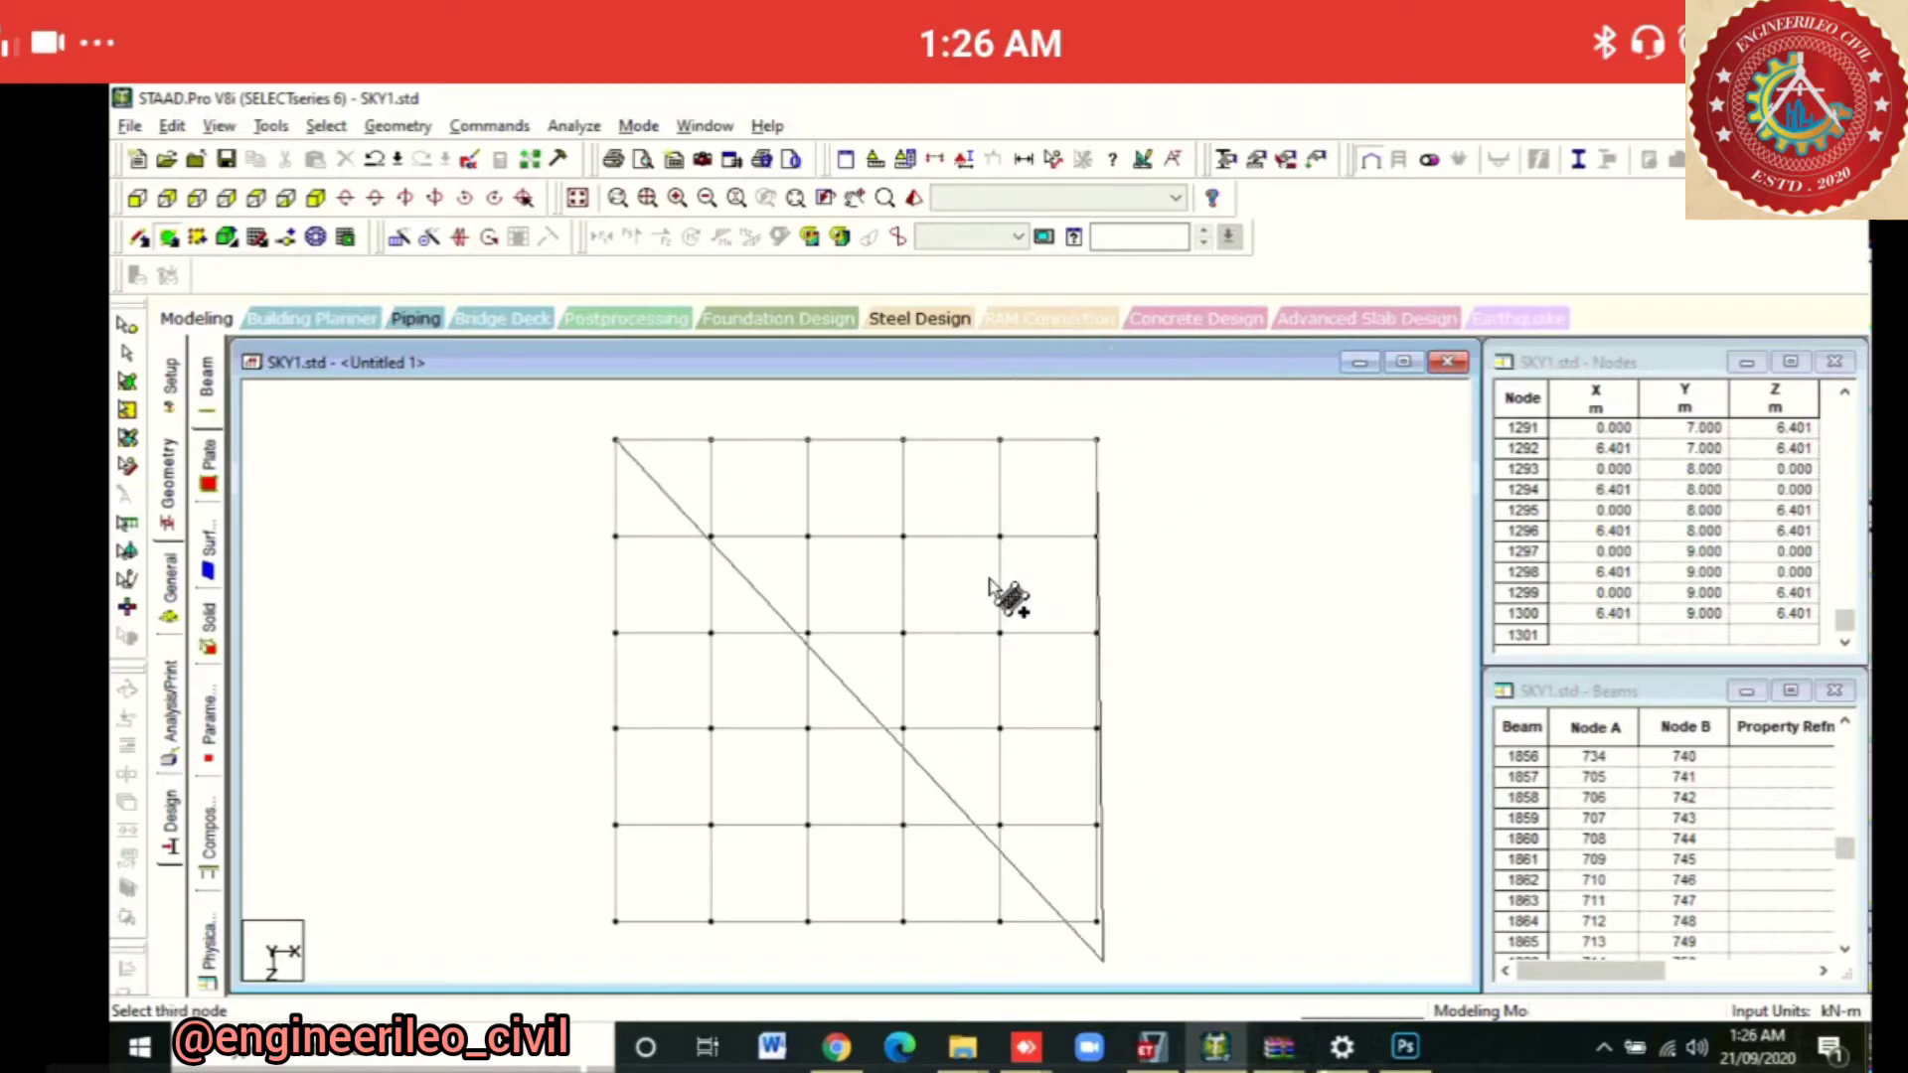
{"action": "left_click", "coordinate": [1097, 922]}
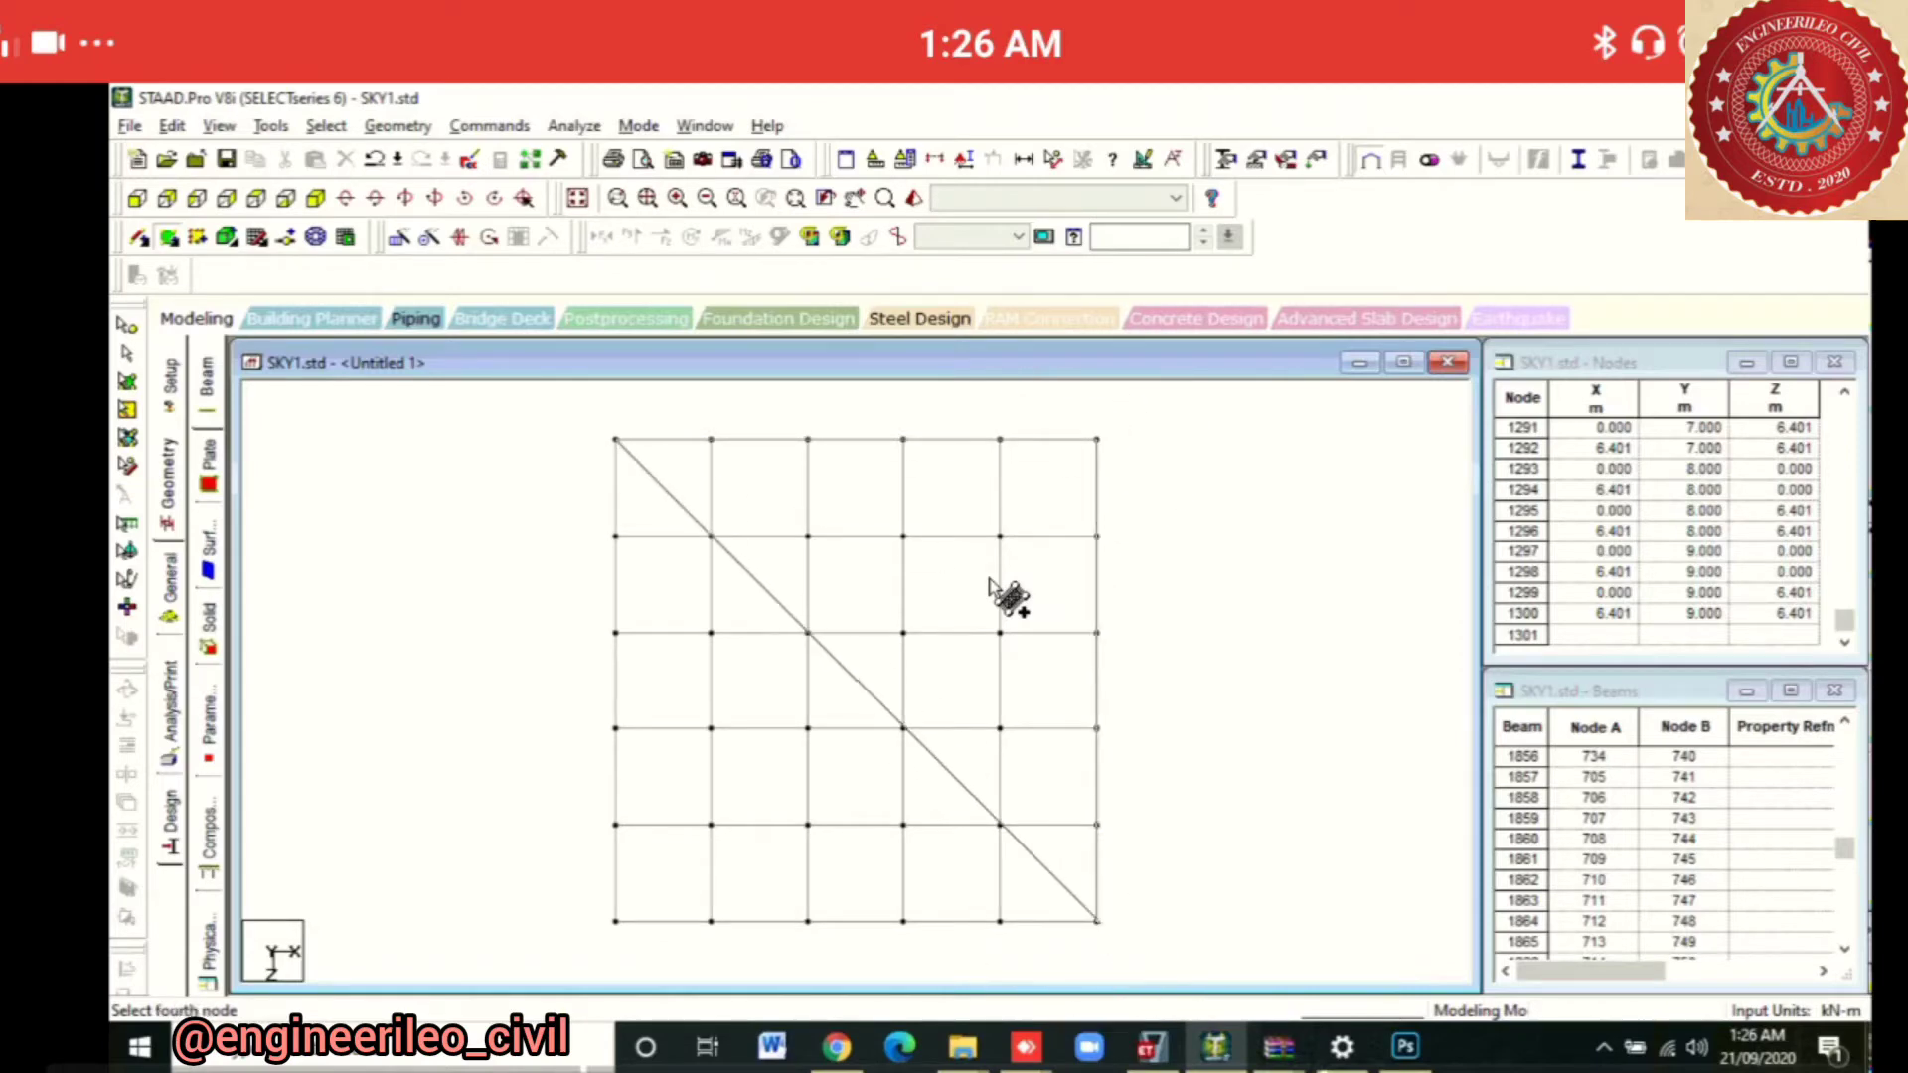
{"action": "left_click", "coordinate": [615, 921]}
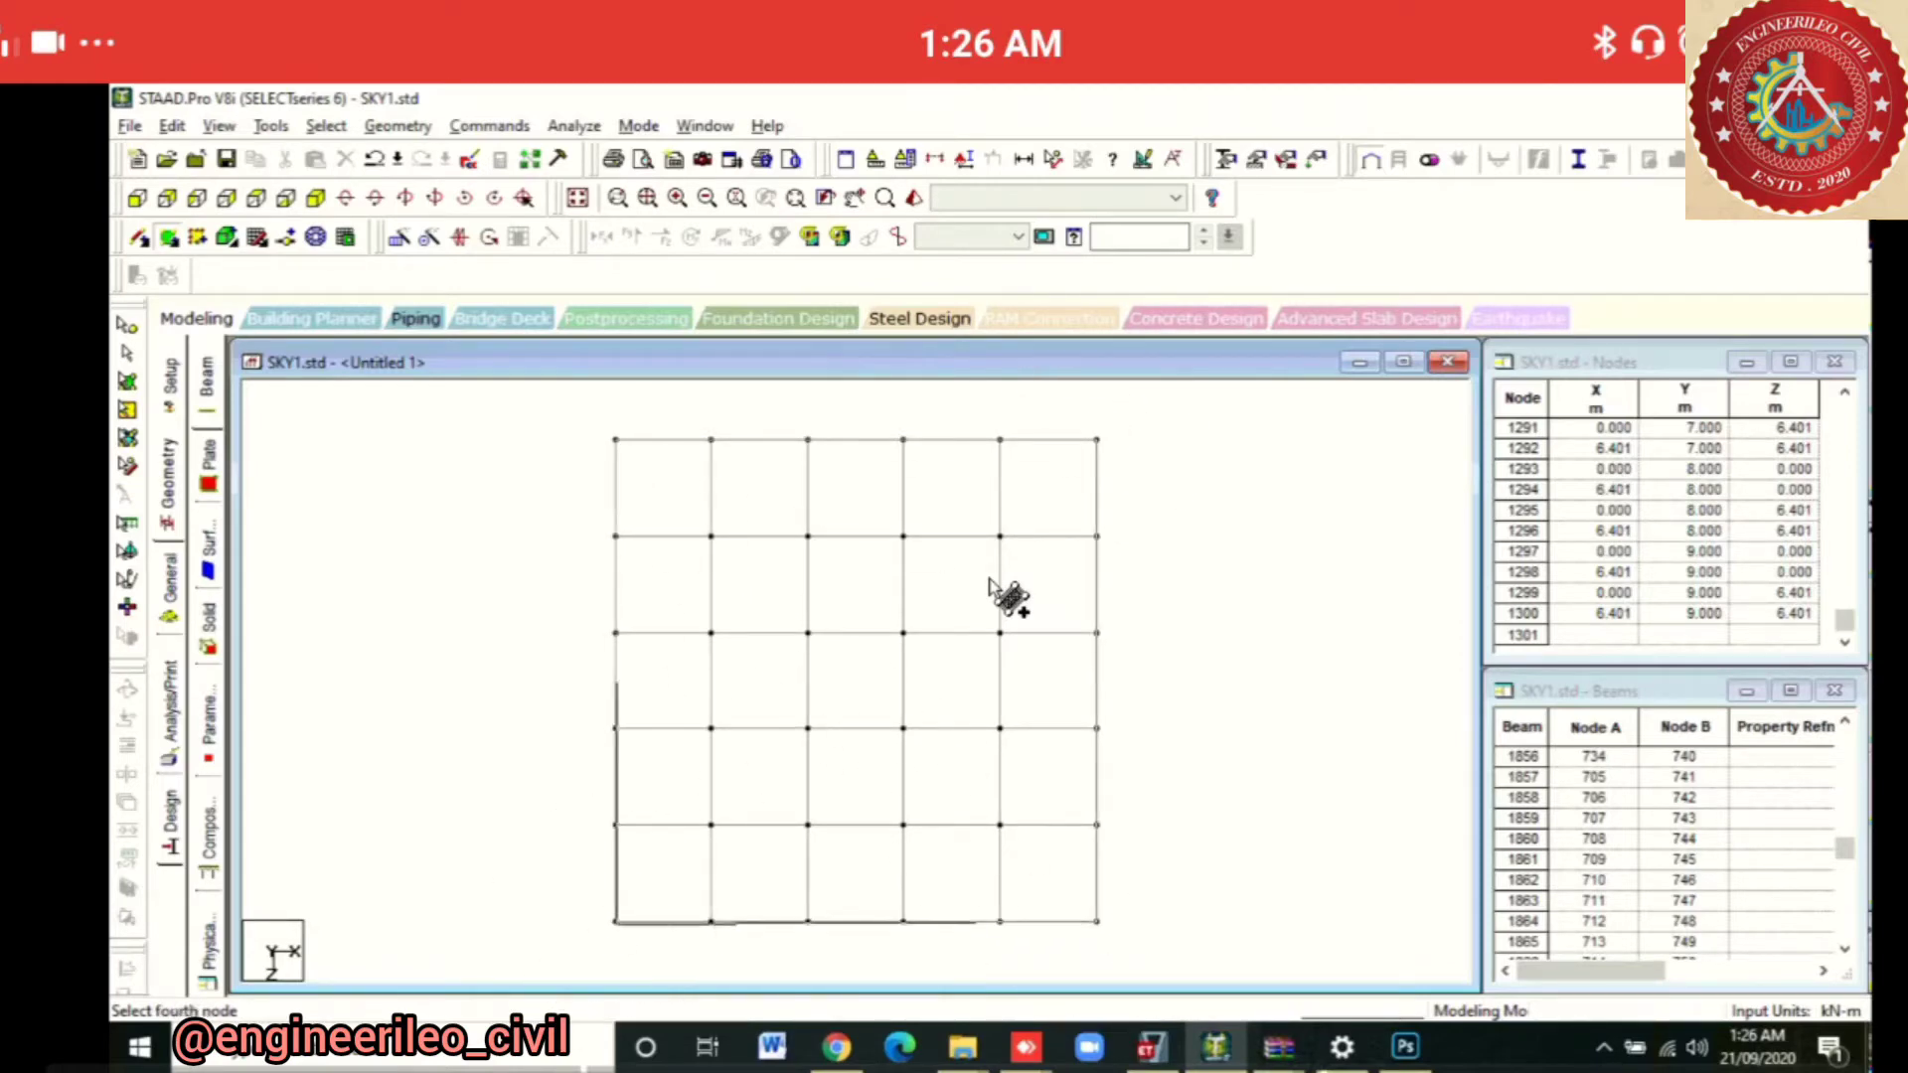
Select the 5-by-5 bay plate, restore the whole structure and repeat the plate in the Y direction with 10 steps at 1 m spacing
{"action": "left_click", "coordinate": [127, 382]}
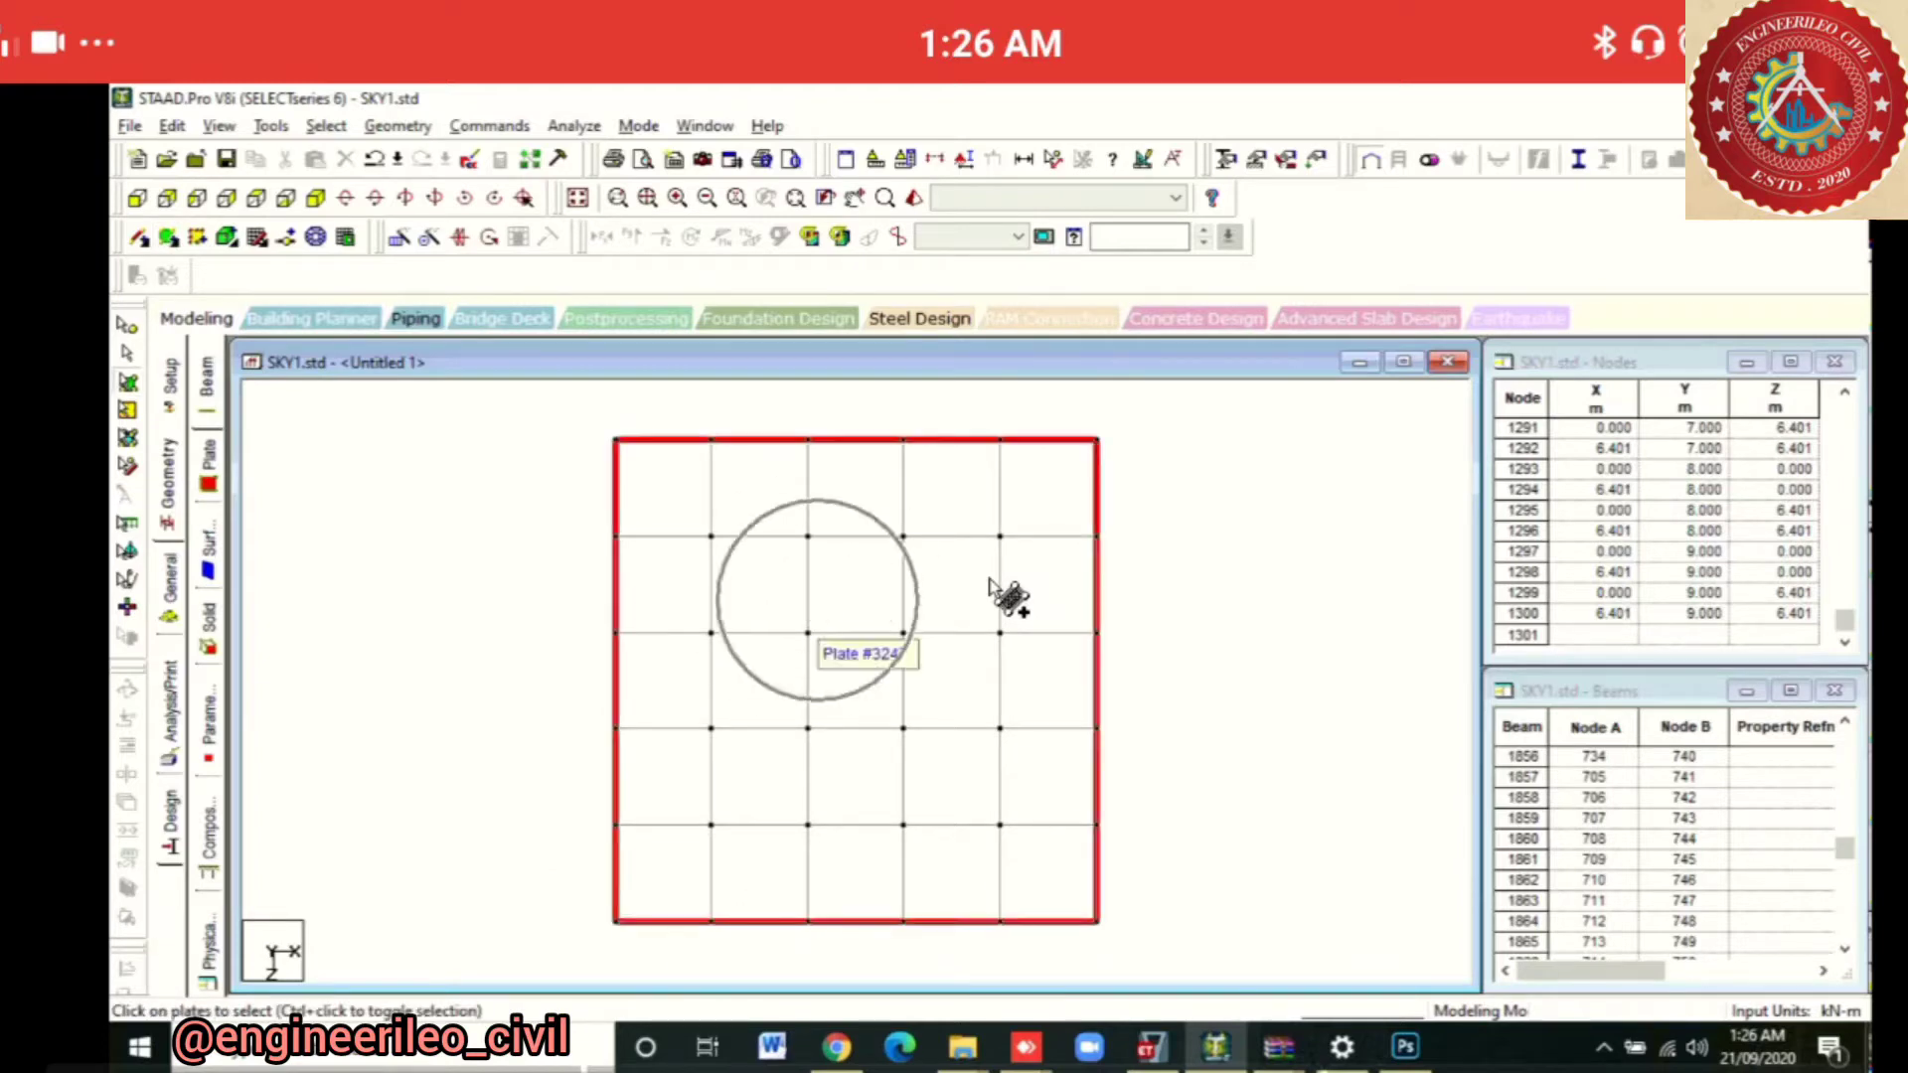
{"action": "left_click", "coordinate": [990, 581]}
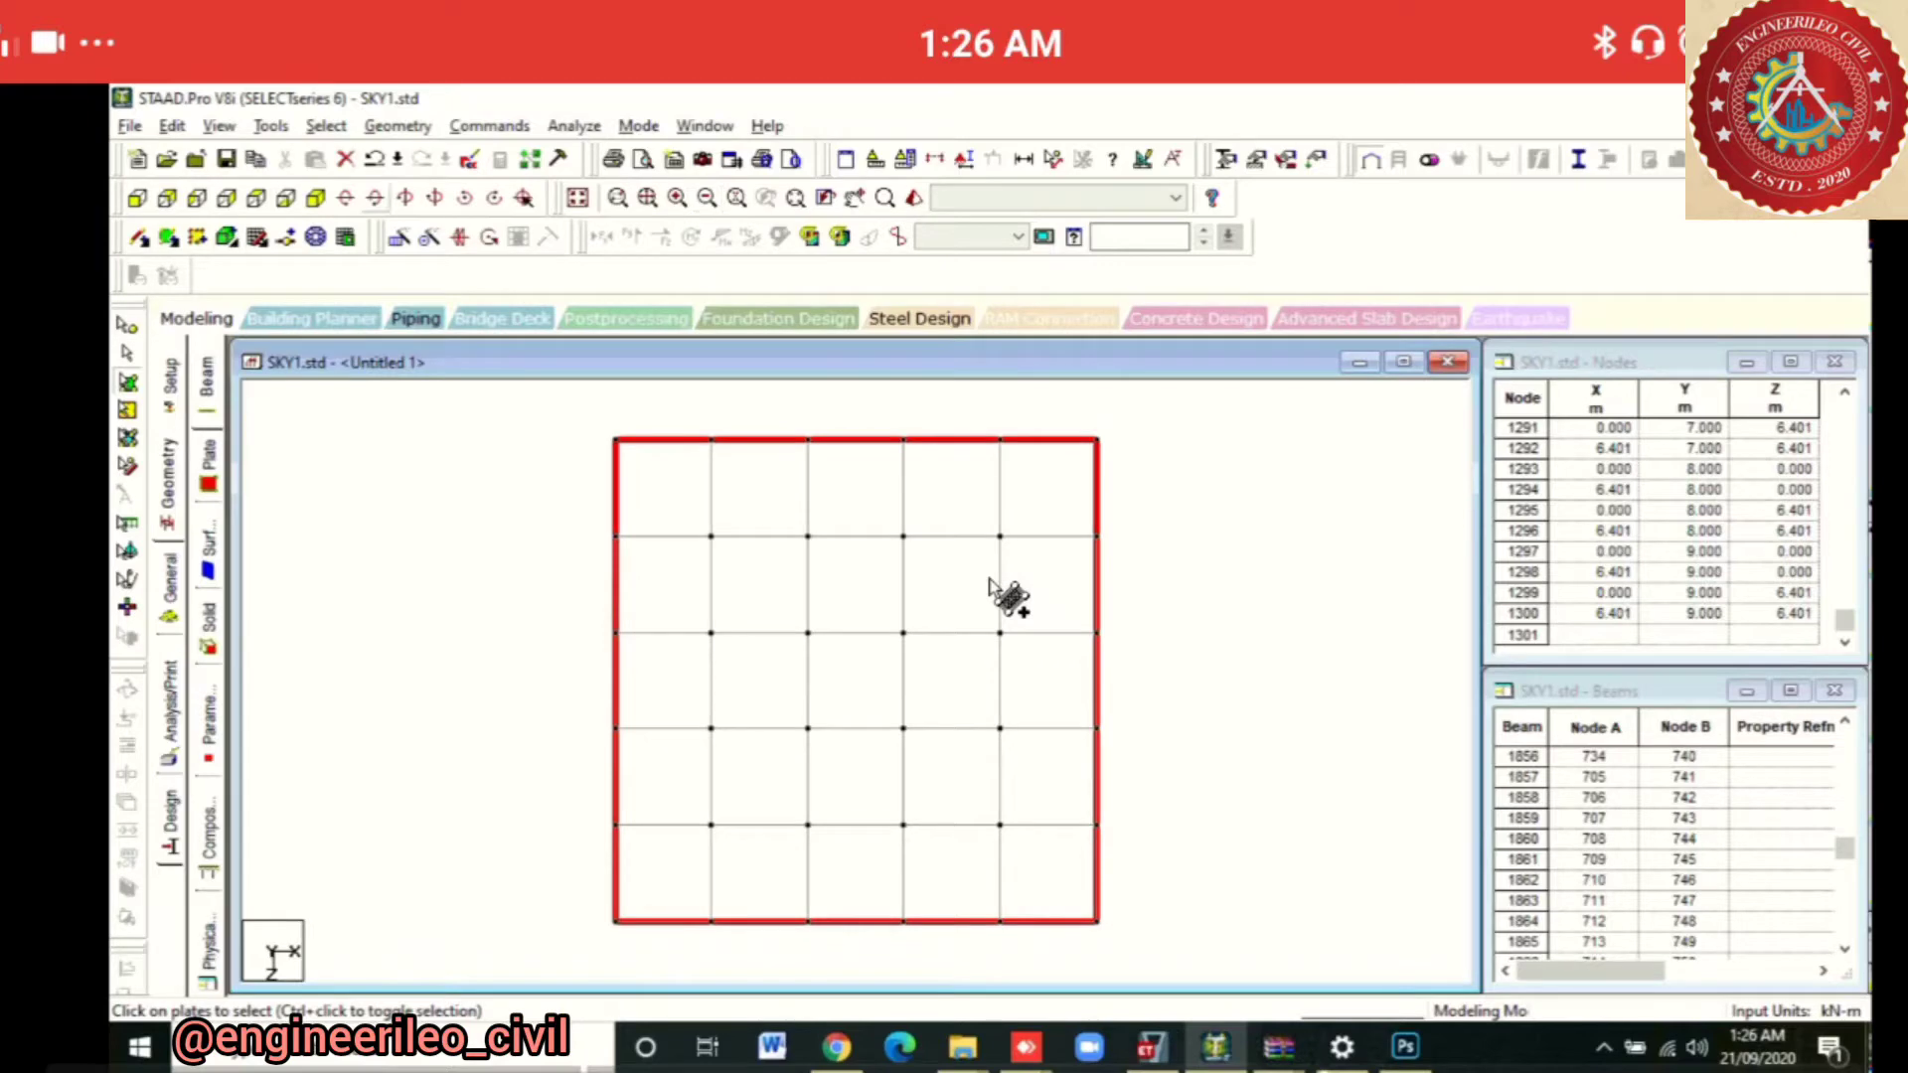
{"action": "left_click", "coordinate": [577, 197]}
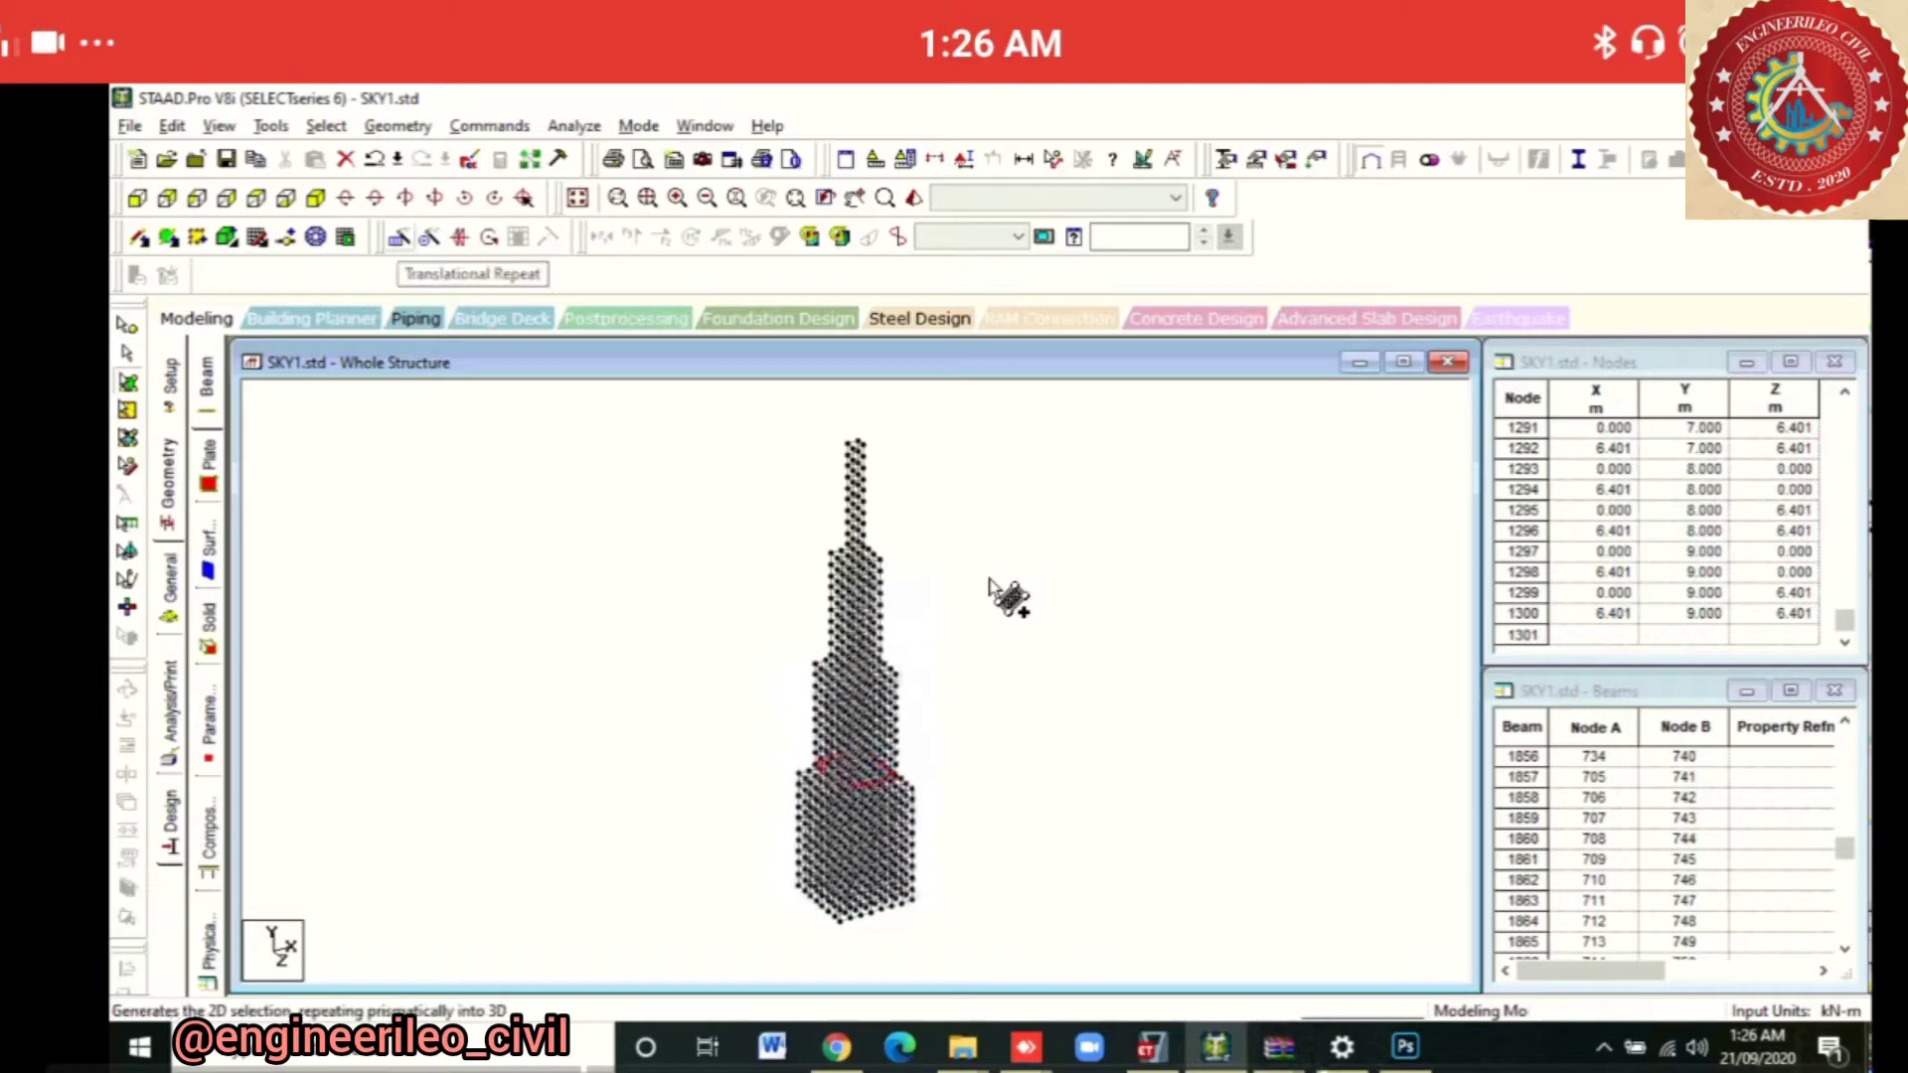
{"action": "left_click", "coordinate": [398, 236]}
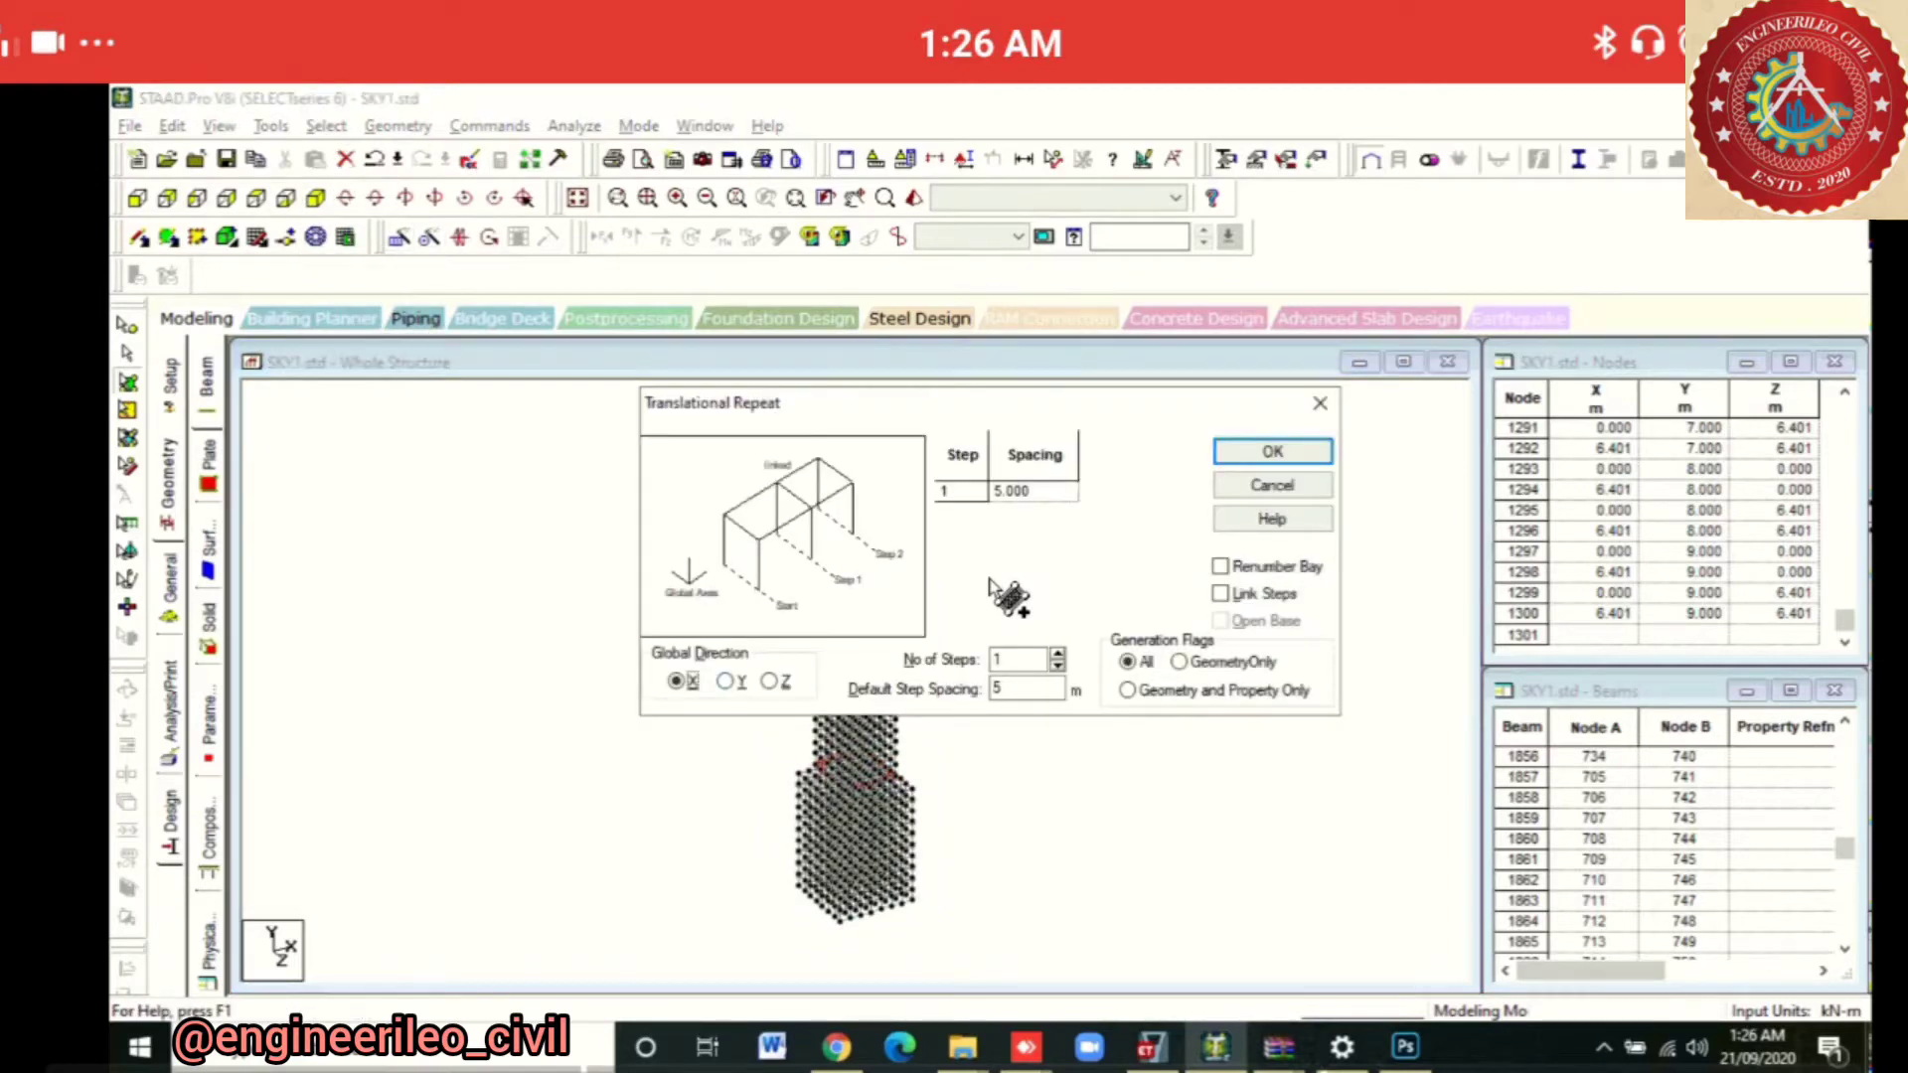
{"action": "left_click", "coordinate": [725, 681]}
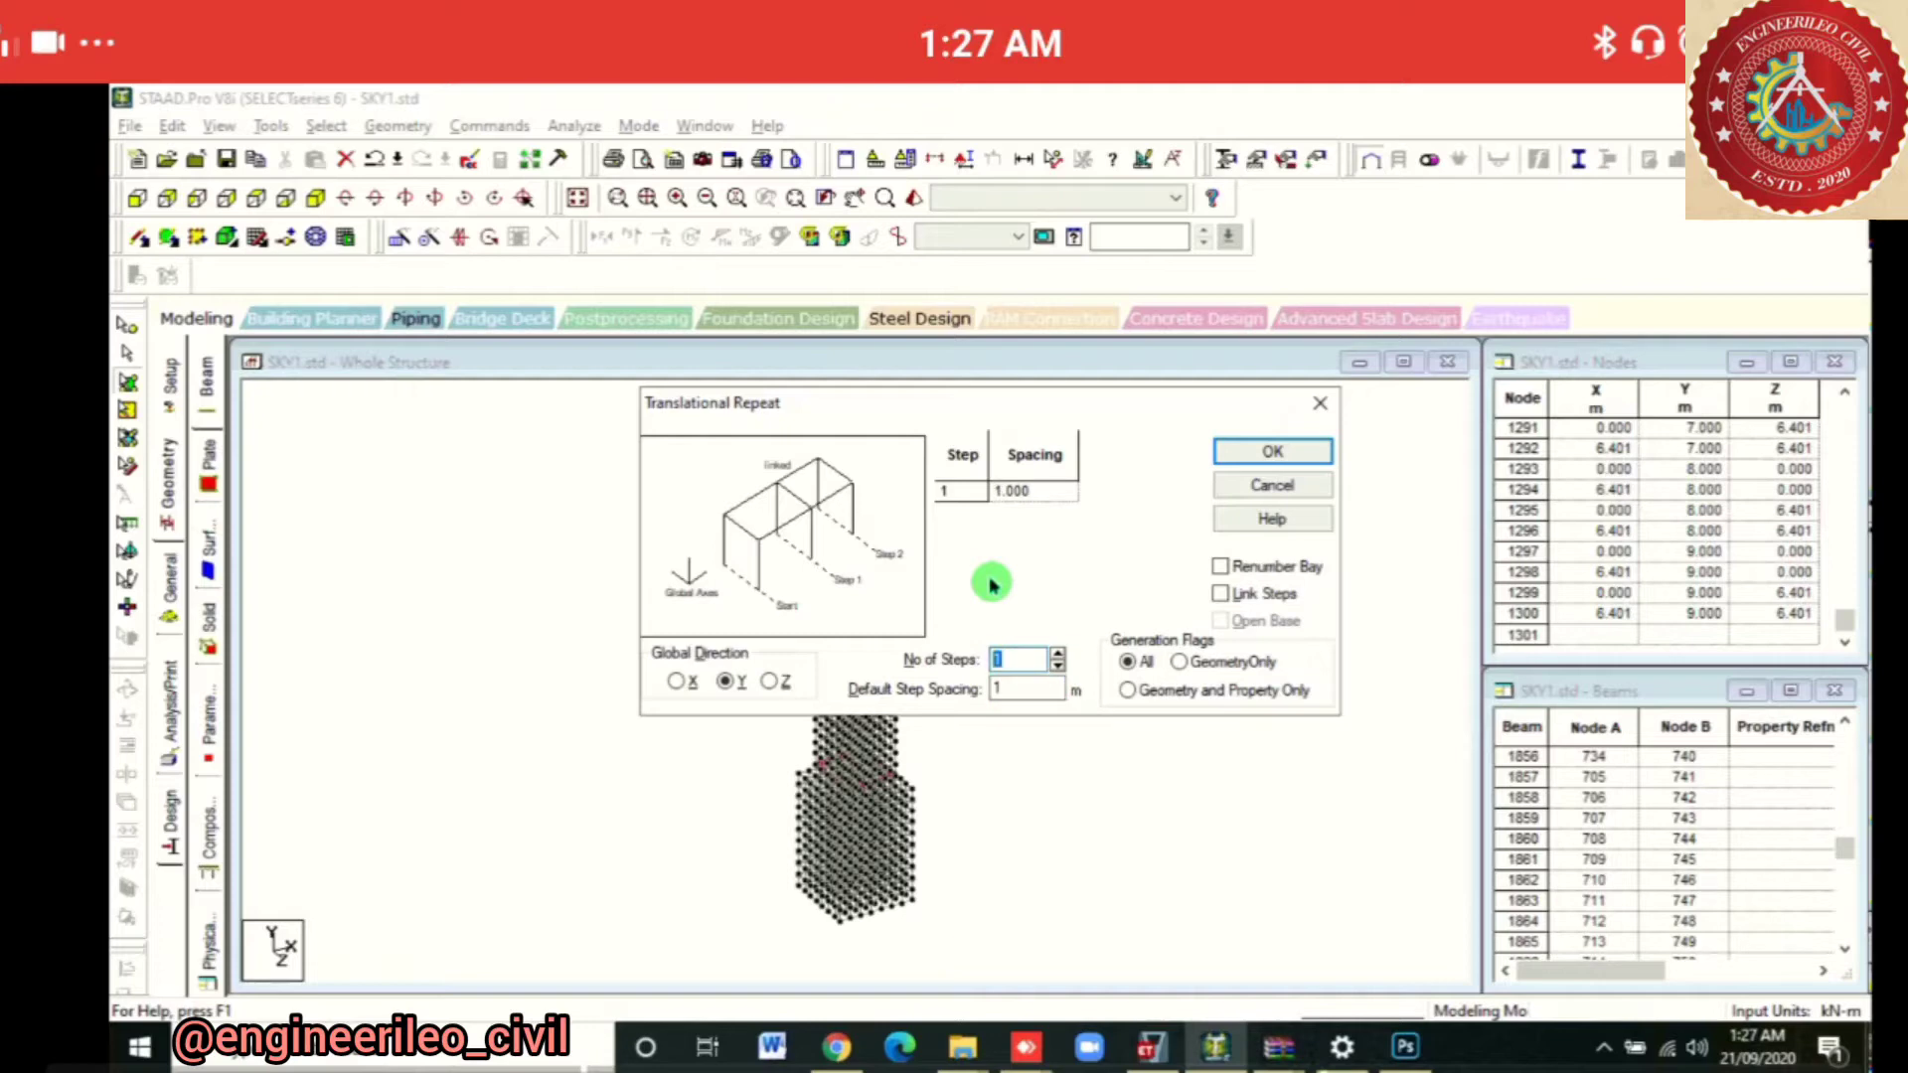
{"action": "type", "text": "0"}
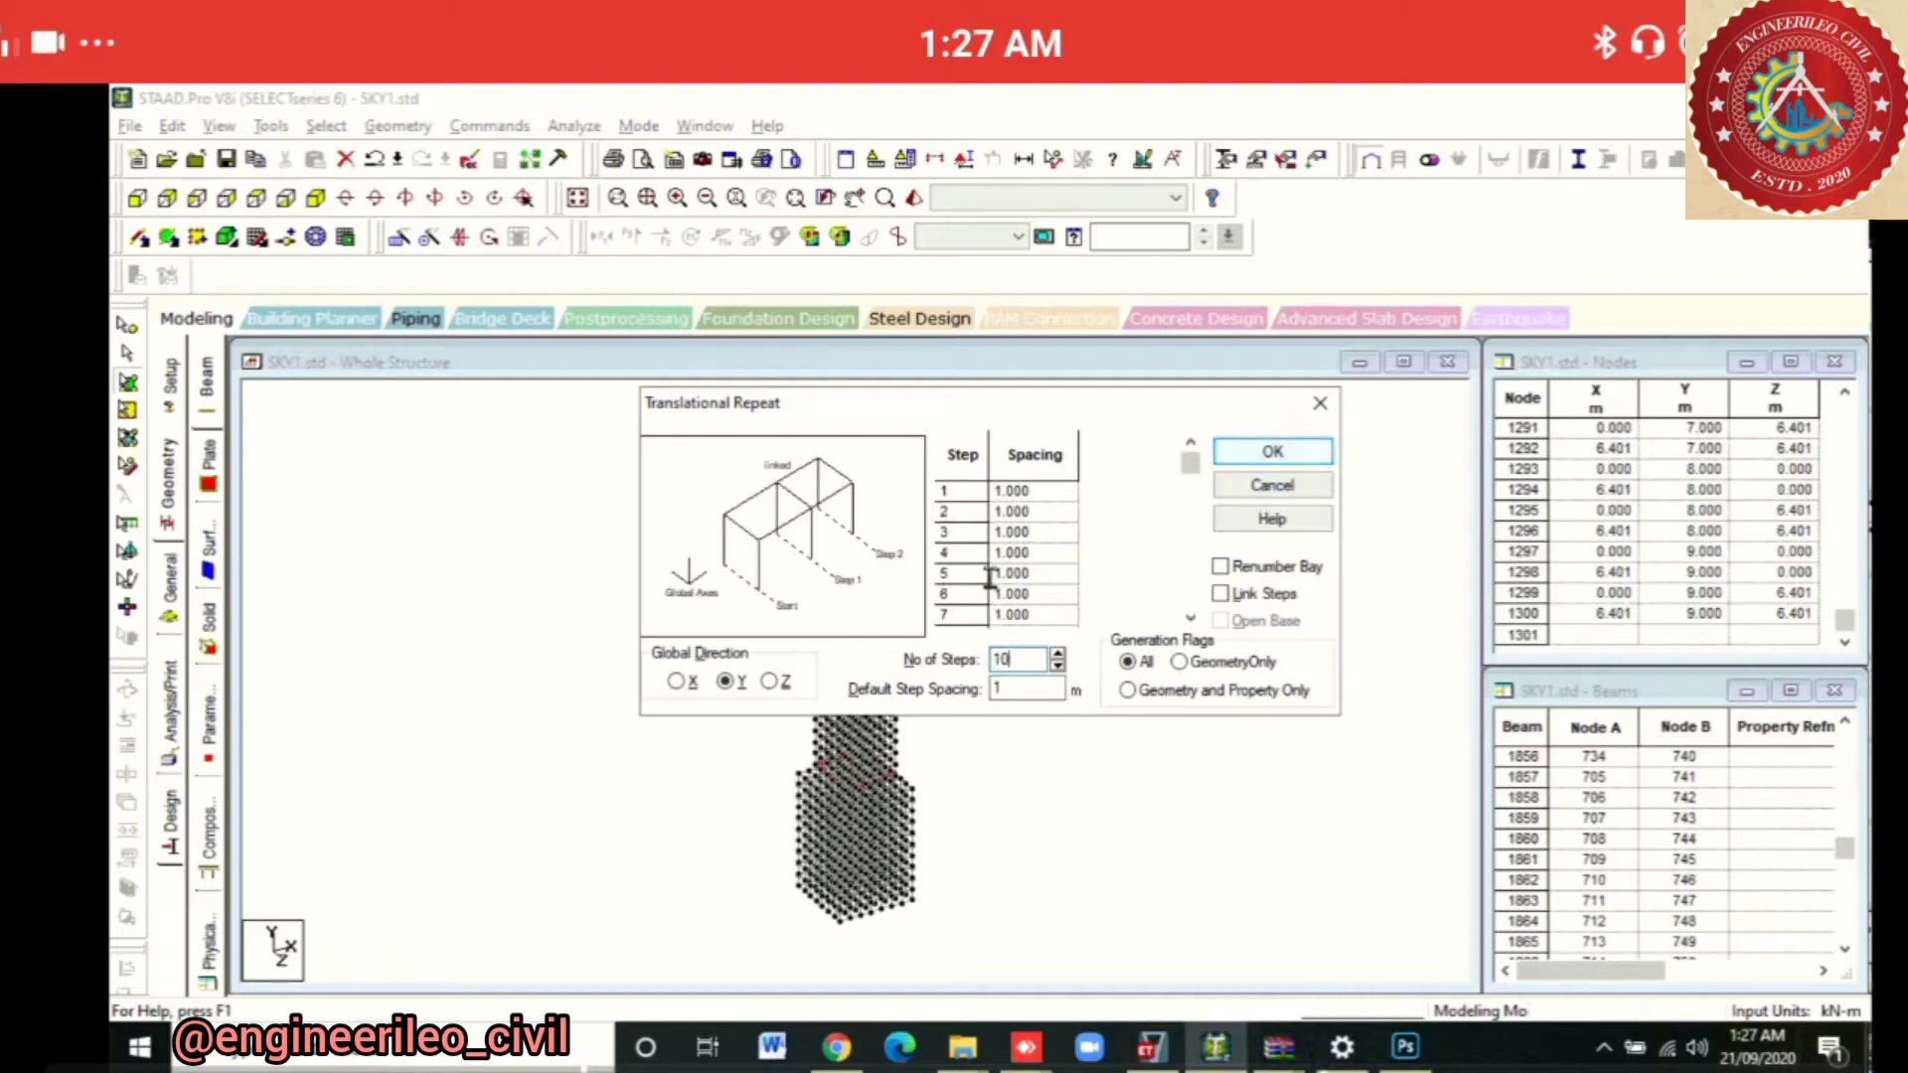
{"action": "key", "text": "Return"}
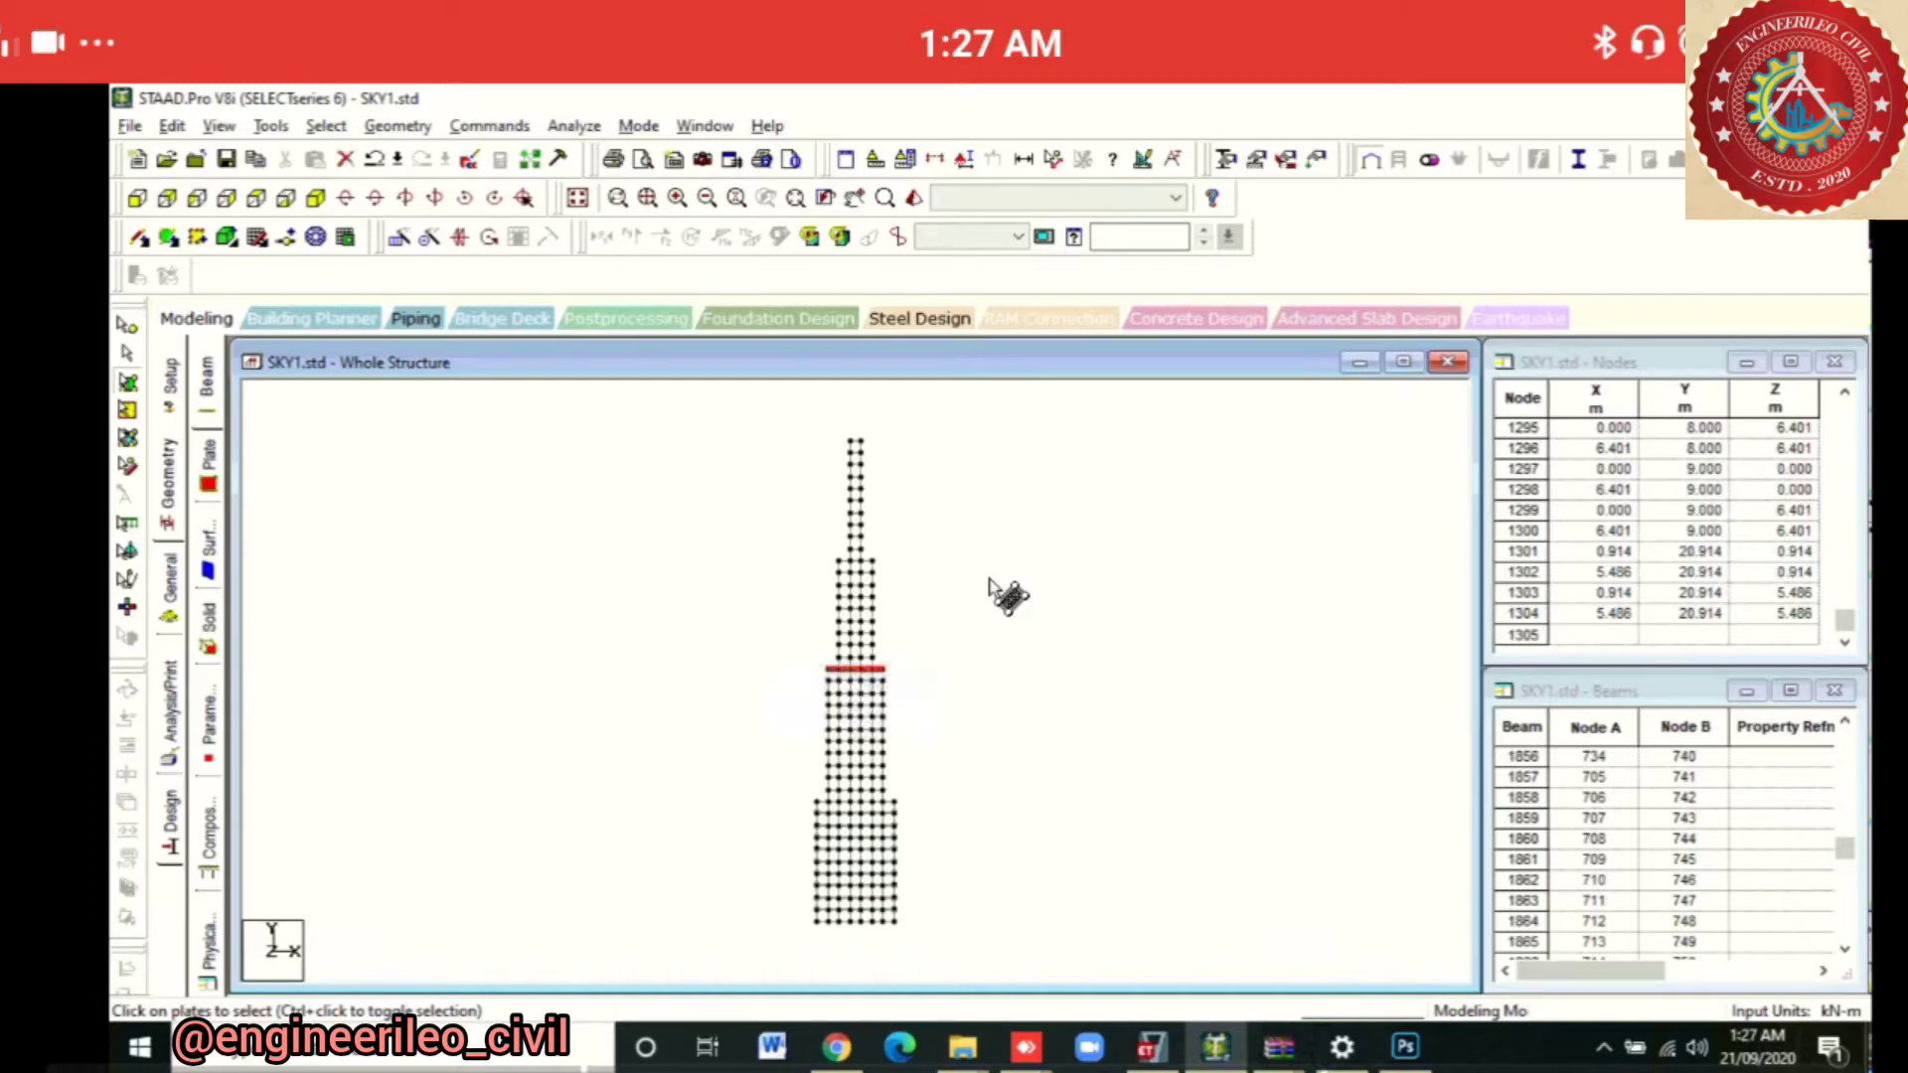
Delete the surplus repeated plate above the top of the 5-by-5 bay tier in the front view
{"action": "key", "text": "Delete"}
{"action": "key", "text": "Return"}
{"action": "key", "text": "Return"}
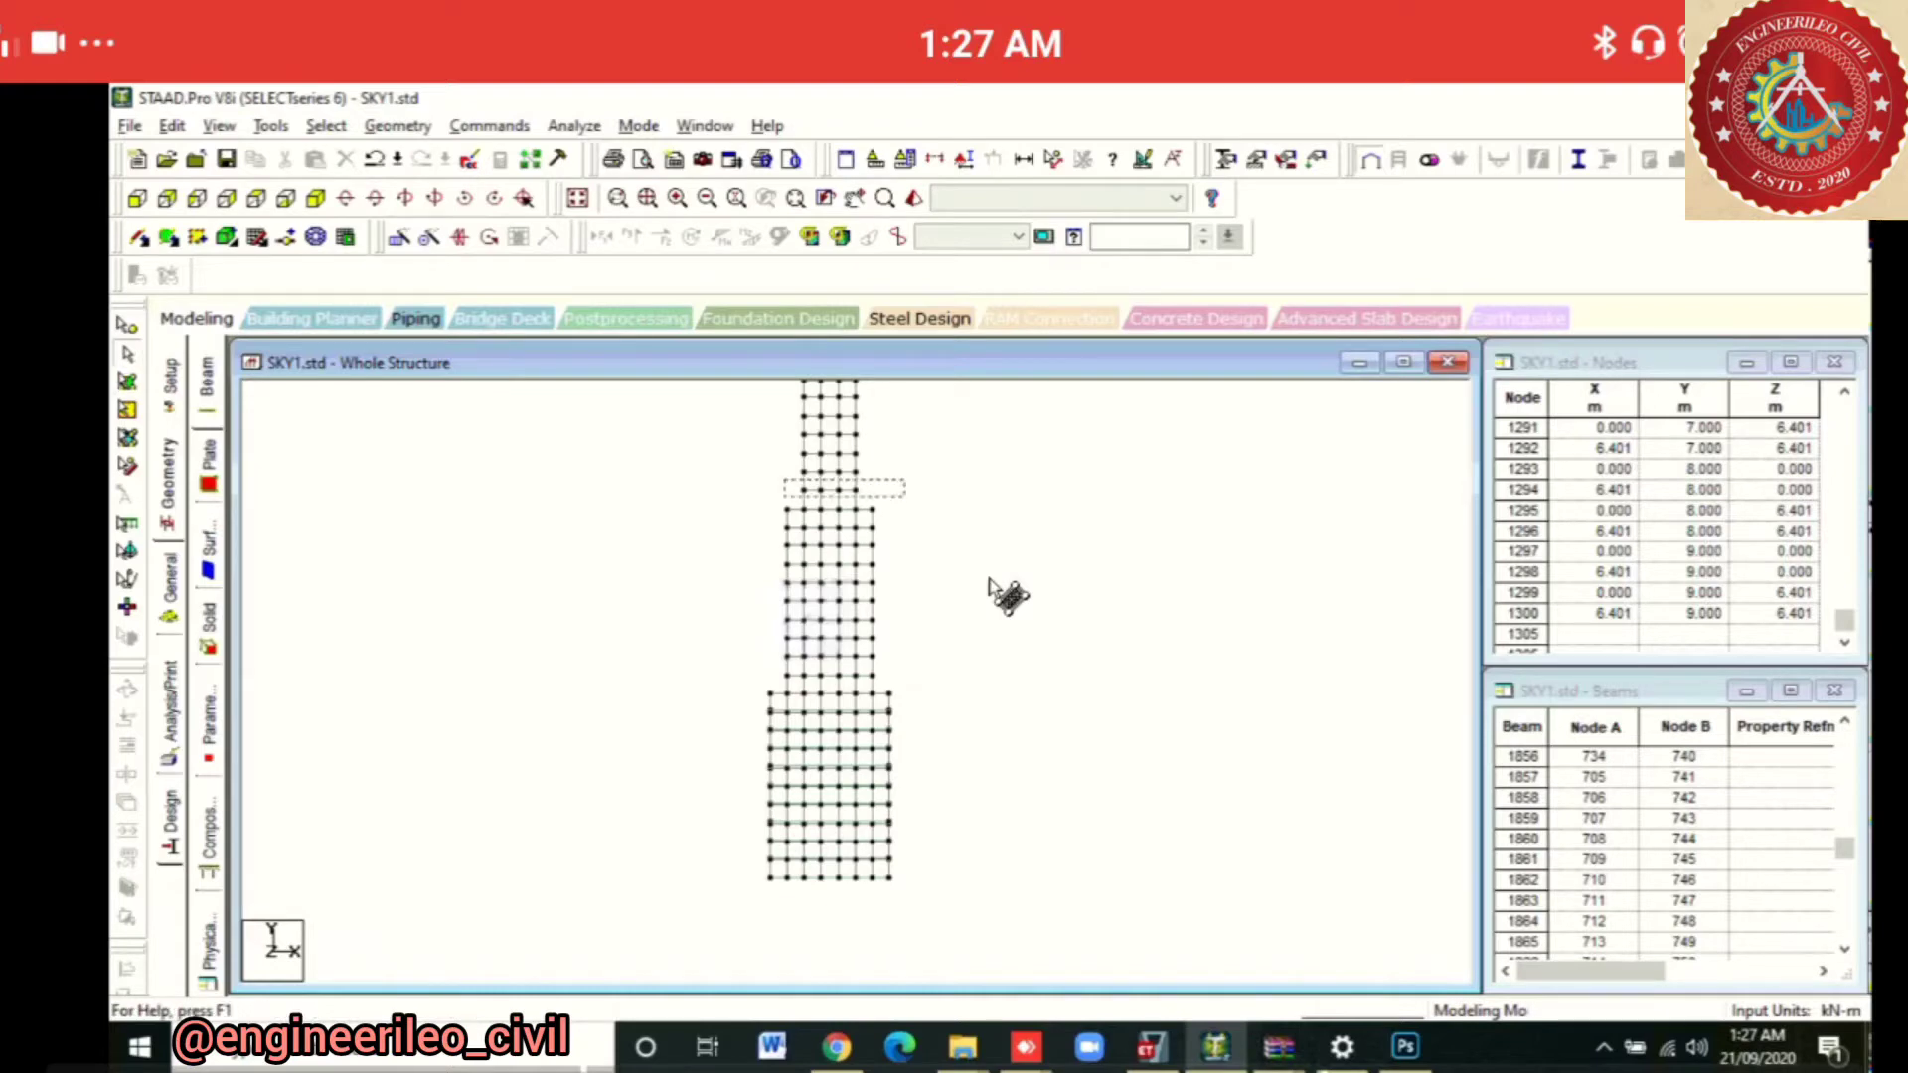
Isolate the floor beams of the 3-by-3 bay tier's lowest level in a new view displayed in the active window
{"action": "left_click_drag", "start_coordinate": [784, 480], "coordinate": [904, 498]}
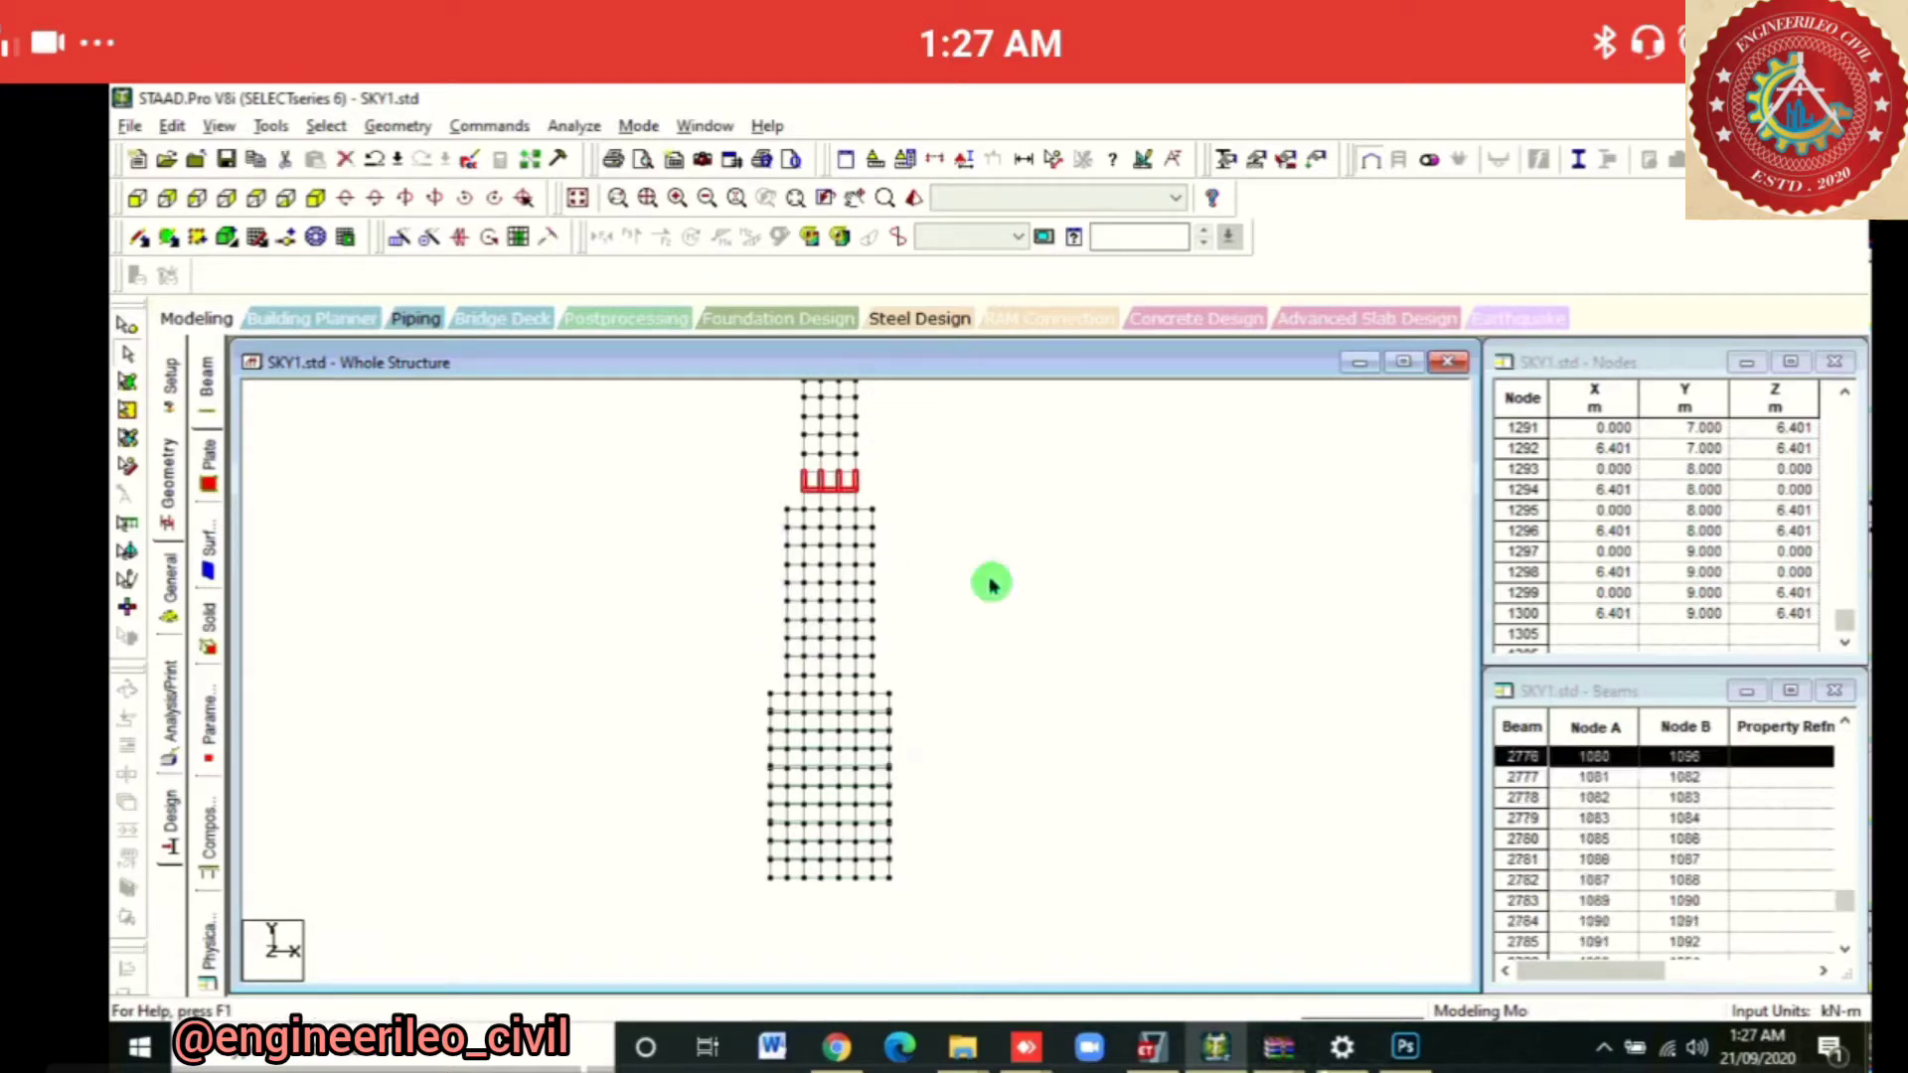
{"action": "left_click", "coordinate": [991, 584]}
{"action": "left_click", "coordinate": [991, 584]}
{"action": "left_click_drag", "start_coordinate": [876, 491], "coordinate": [887, 481]}
{"action": "right_click", "coordinate": [991, 585]}
{"action": "key", "text": "Down"}
{"action": "key", "text": "Down"}
{"action": "key", "text": "Down"}
{"action": "key", "text": "Down"}
{"action": "key", "text": "Down"}
{"action": "key", "text": "Down"}
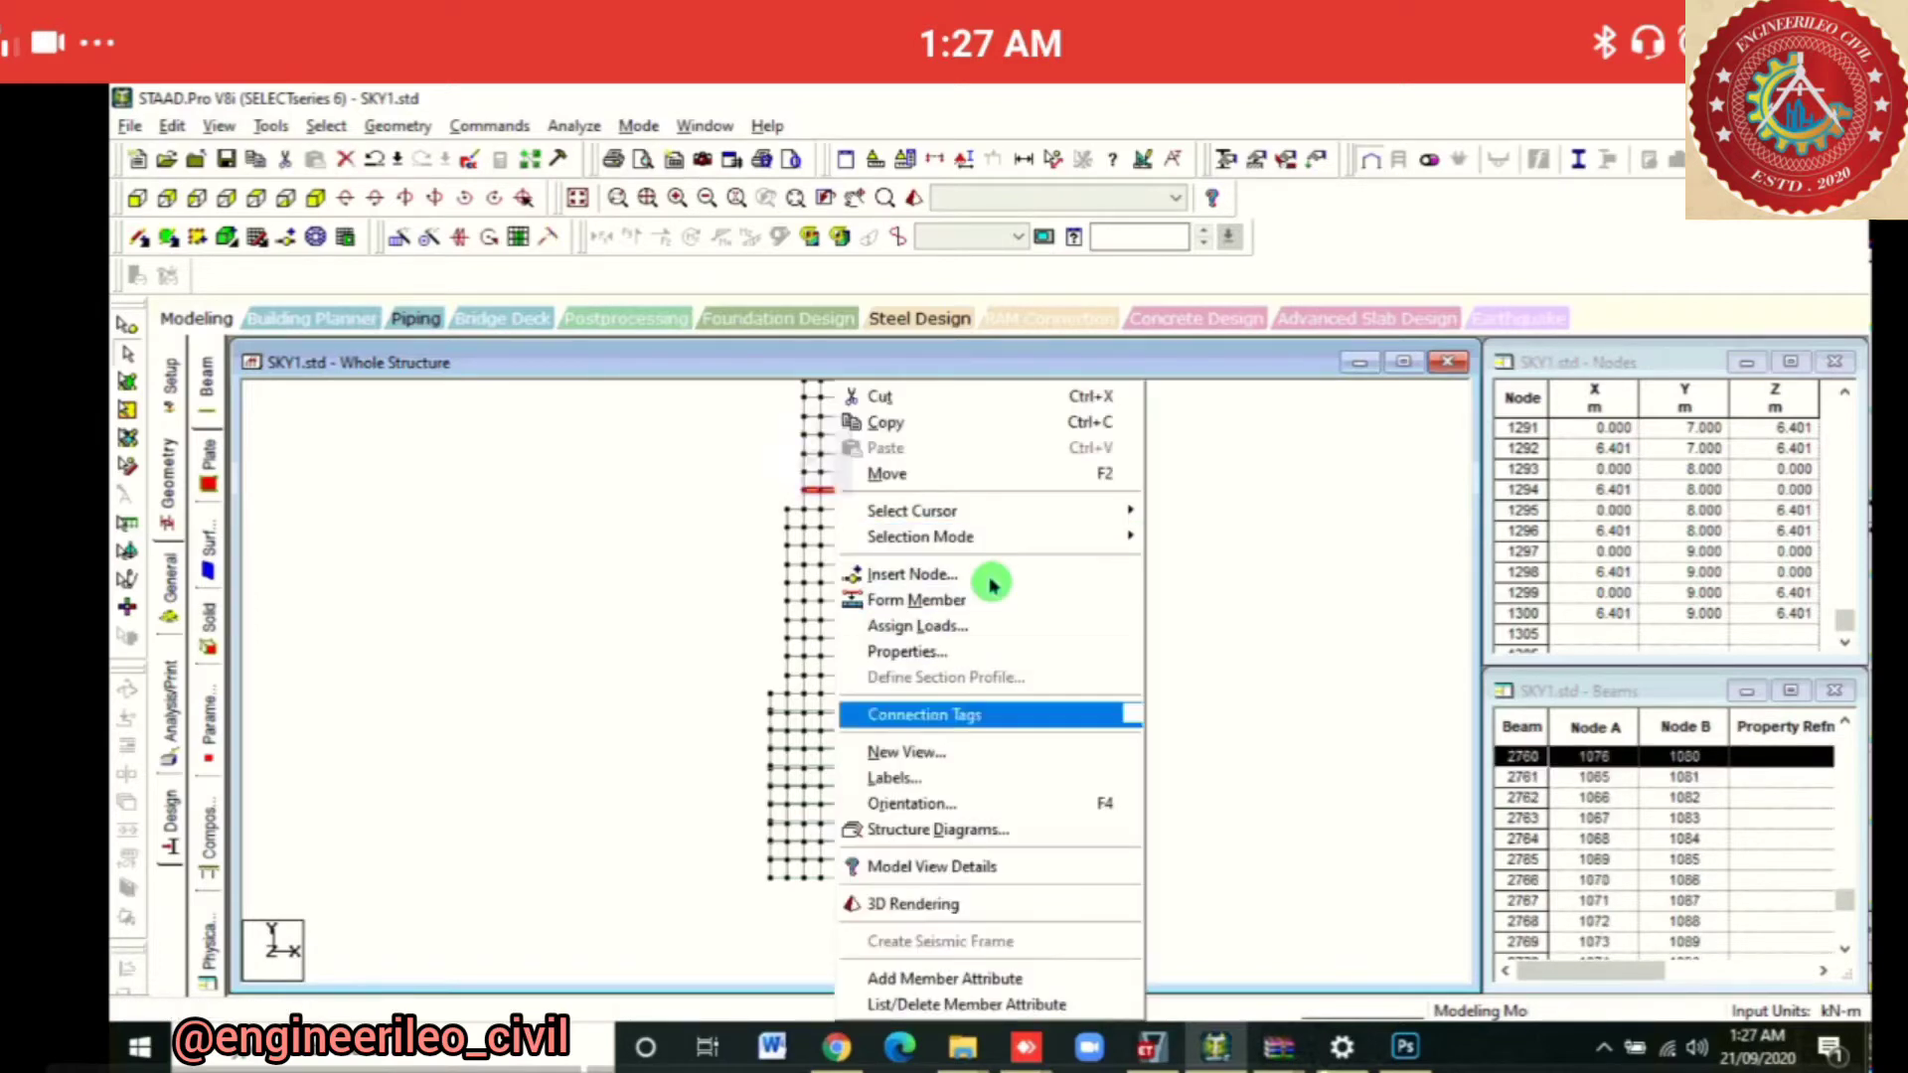
{"action": "key", "text": "Return"}
{"action": "key", "text": "Return"}
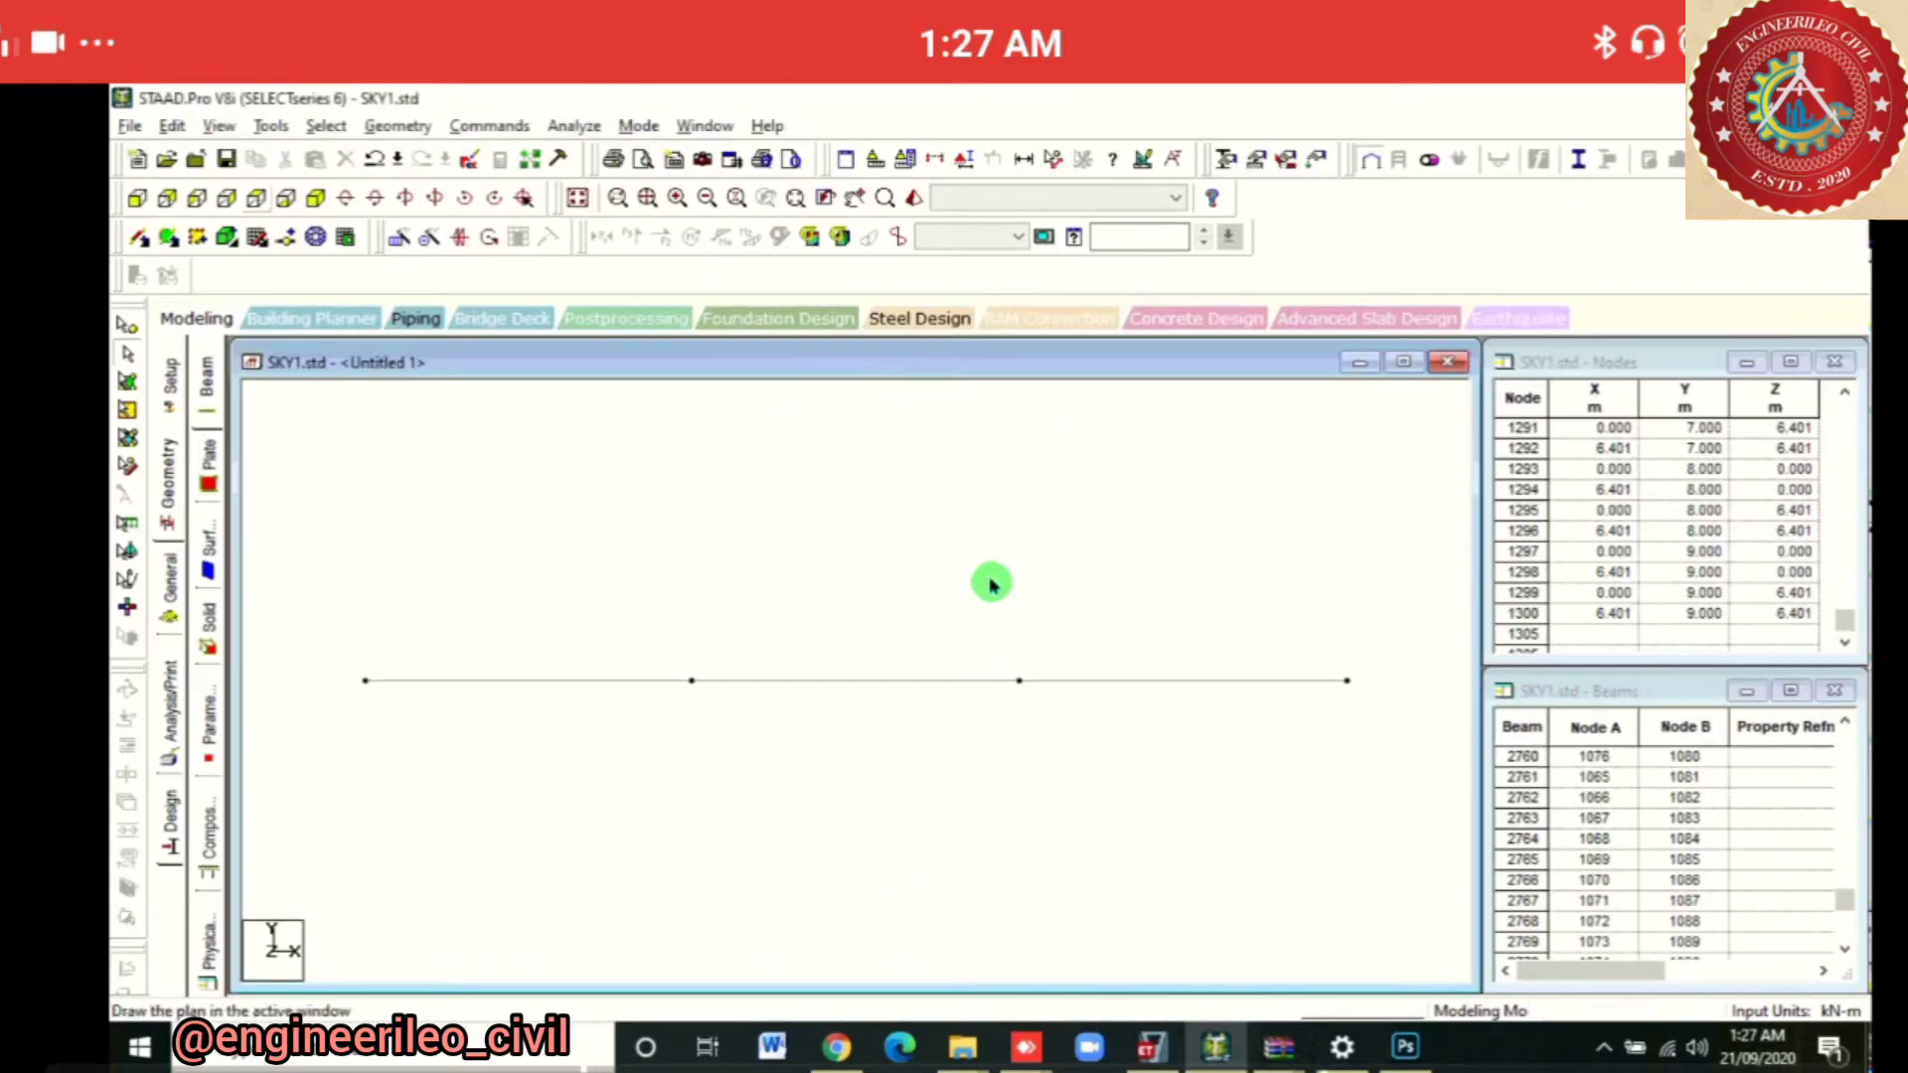
Add a four-noded plate across the outer corner nodes of the isolated 3-by-3 bay level in plan
{"action": "left_click", "coordinate": [256, 198]}
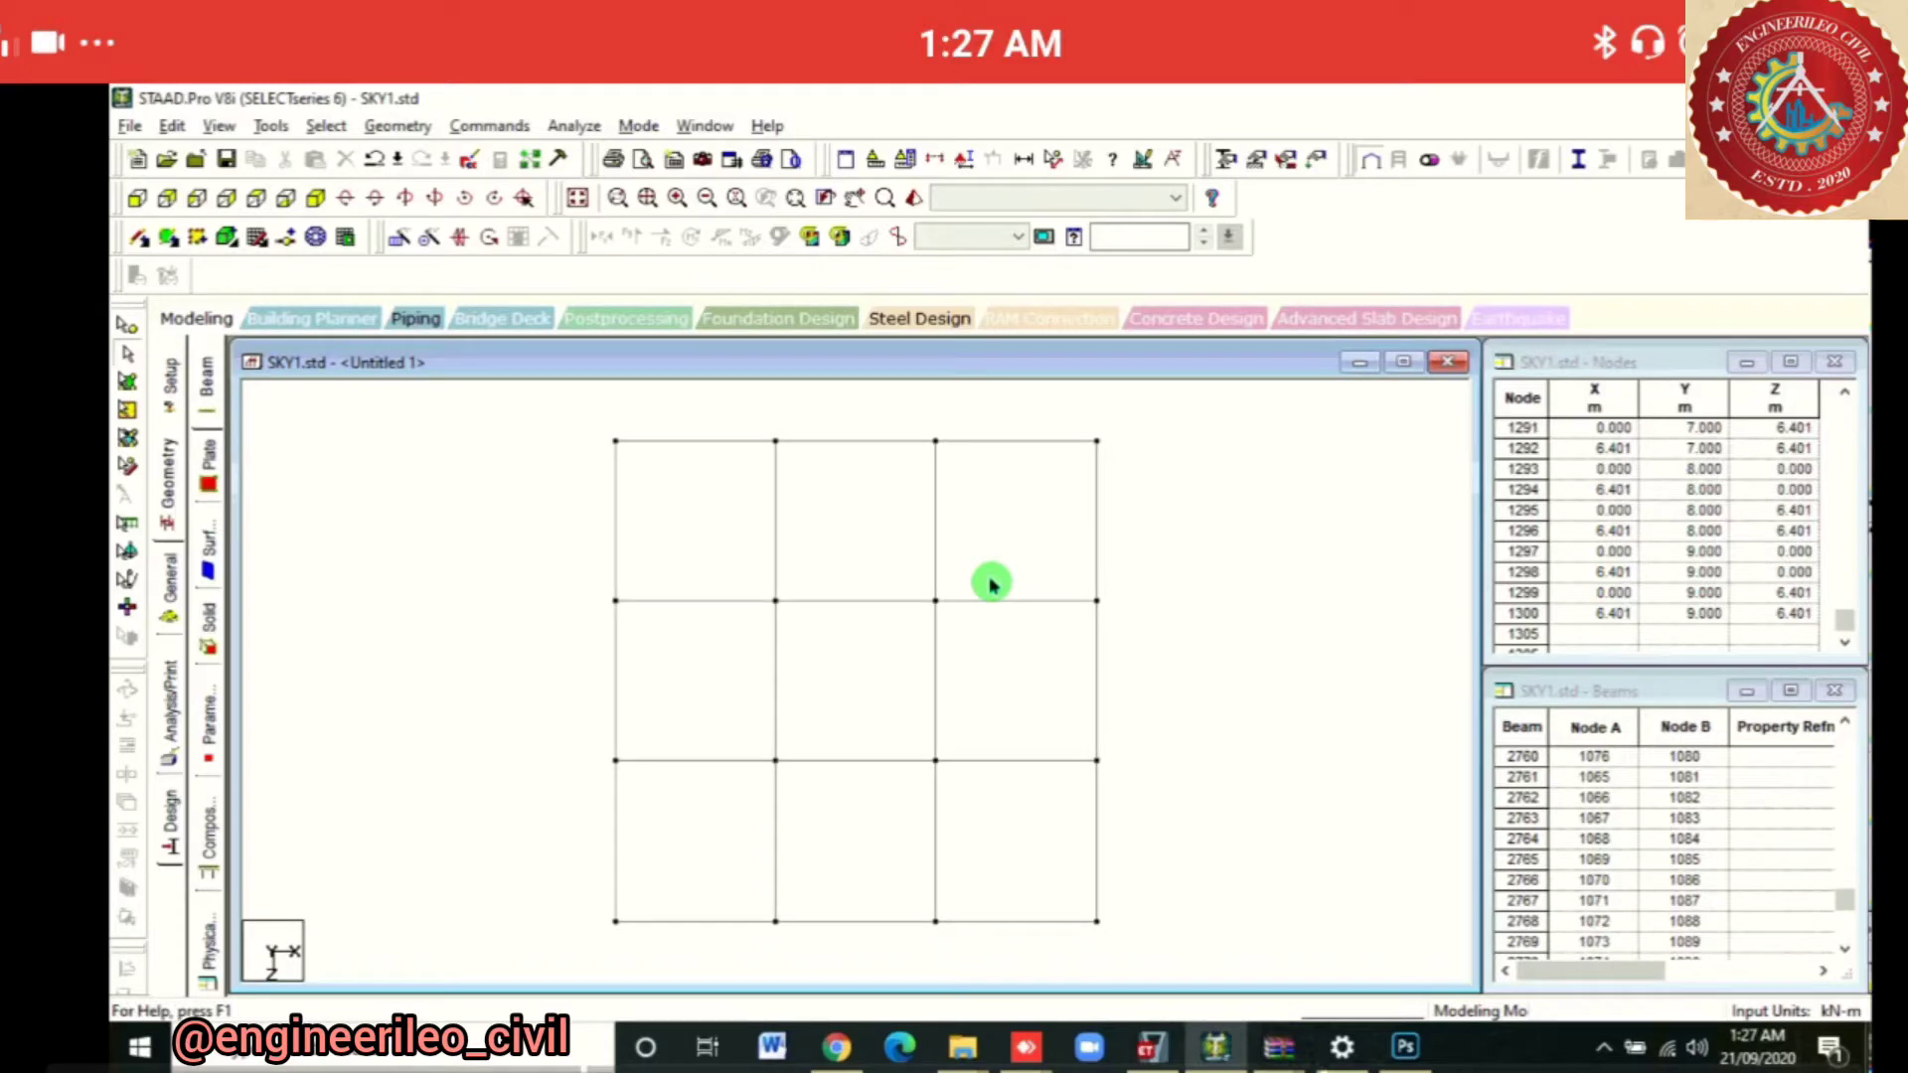
{"action": "left_click", "coordinate": [169, 236]}
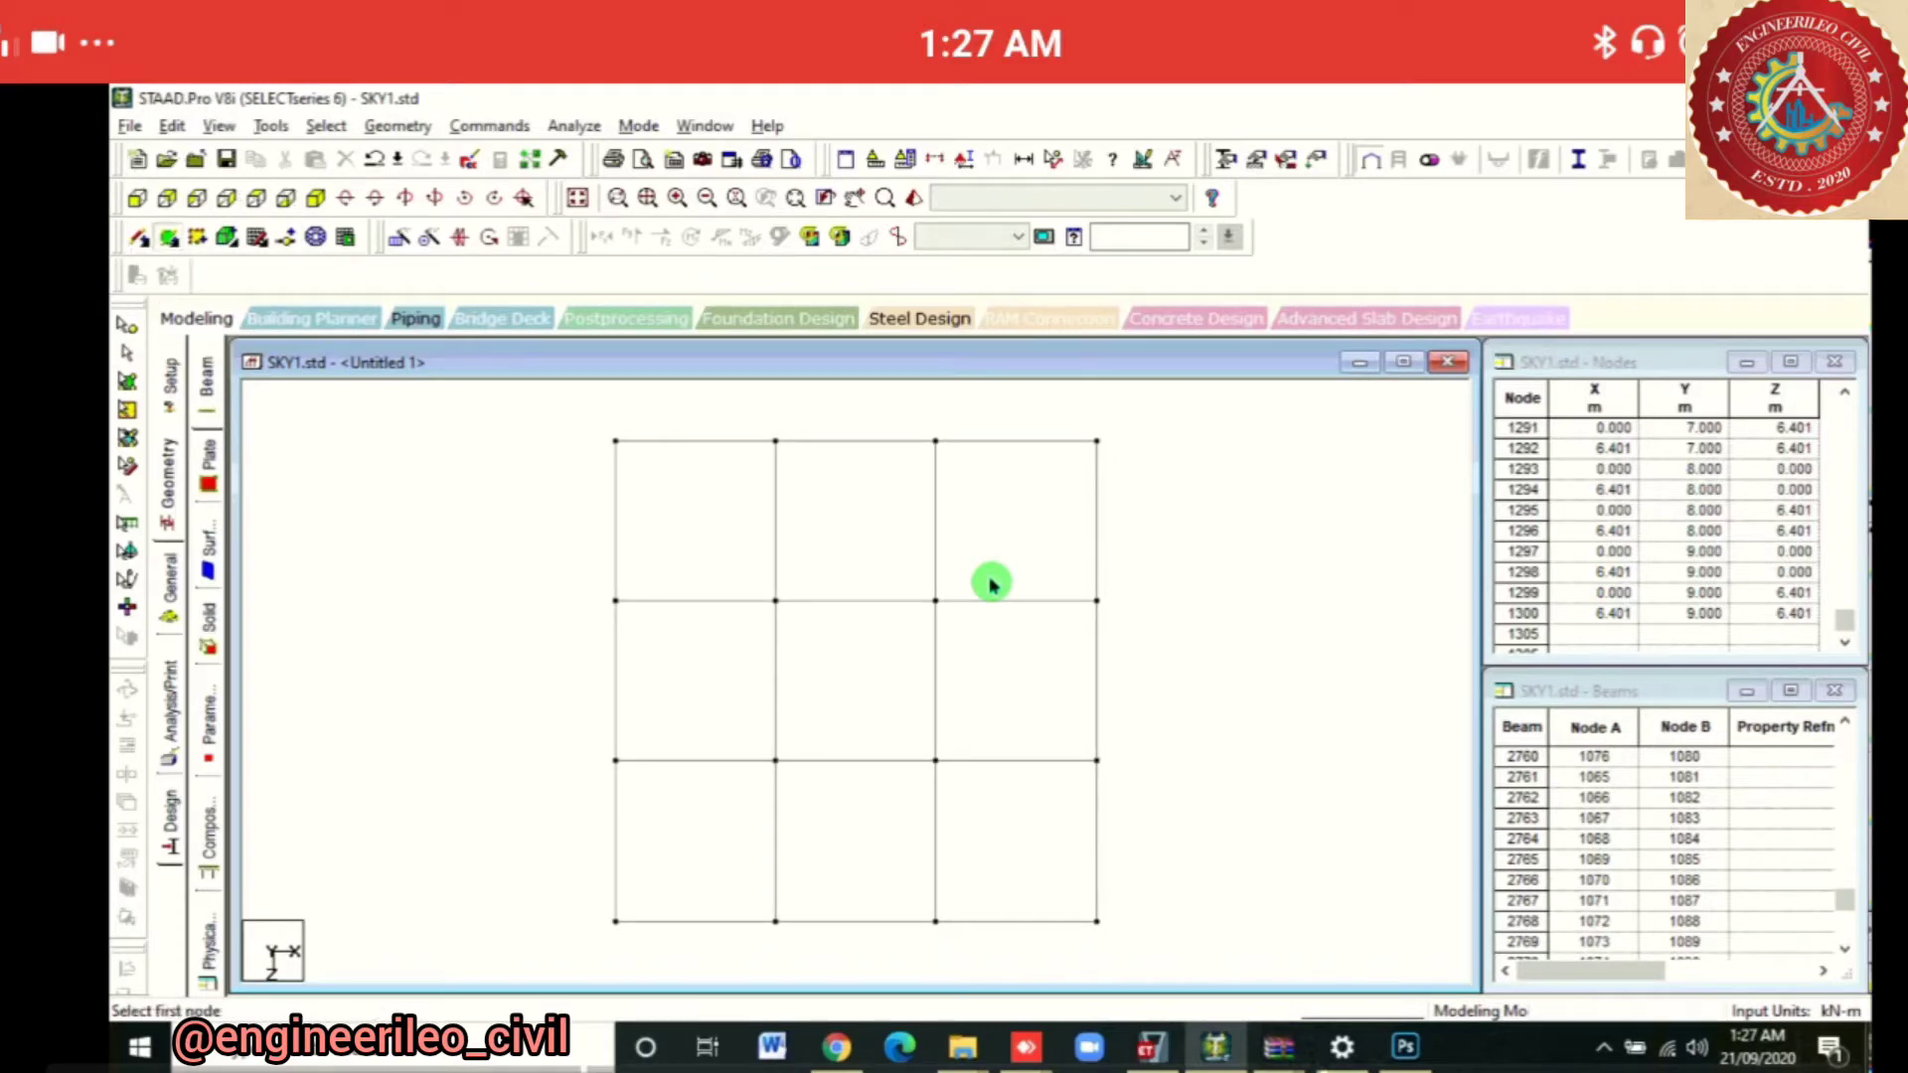
{"action": "left_click", "coordinate": [615, 439]}
{"action": "left_click", "coordinate": [1098, 440]}
{"action": "left_click", "coordinate": [1097, 922]}
{"action": "key", "text": "Escape"}
Select the 3-by-3 bay plate and repeat it in the Y direction with 10 steps at 1 m spacing in the whole structure
{"action": "left_click", "coordinate": [990, 584]}
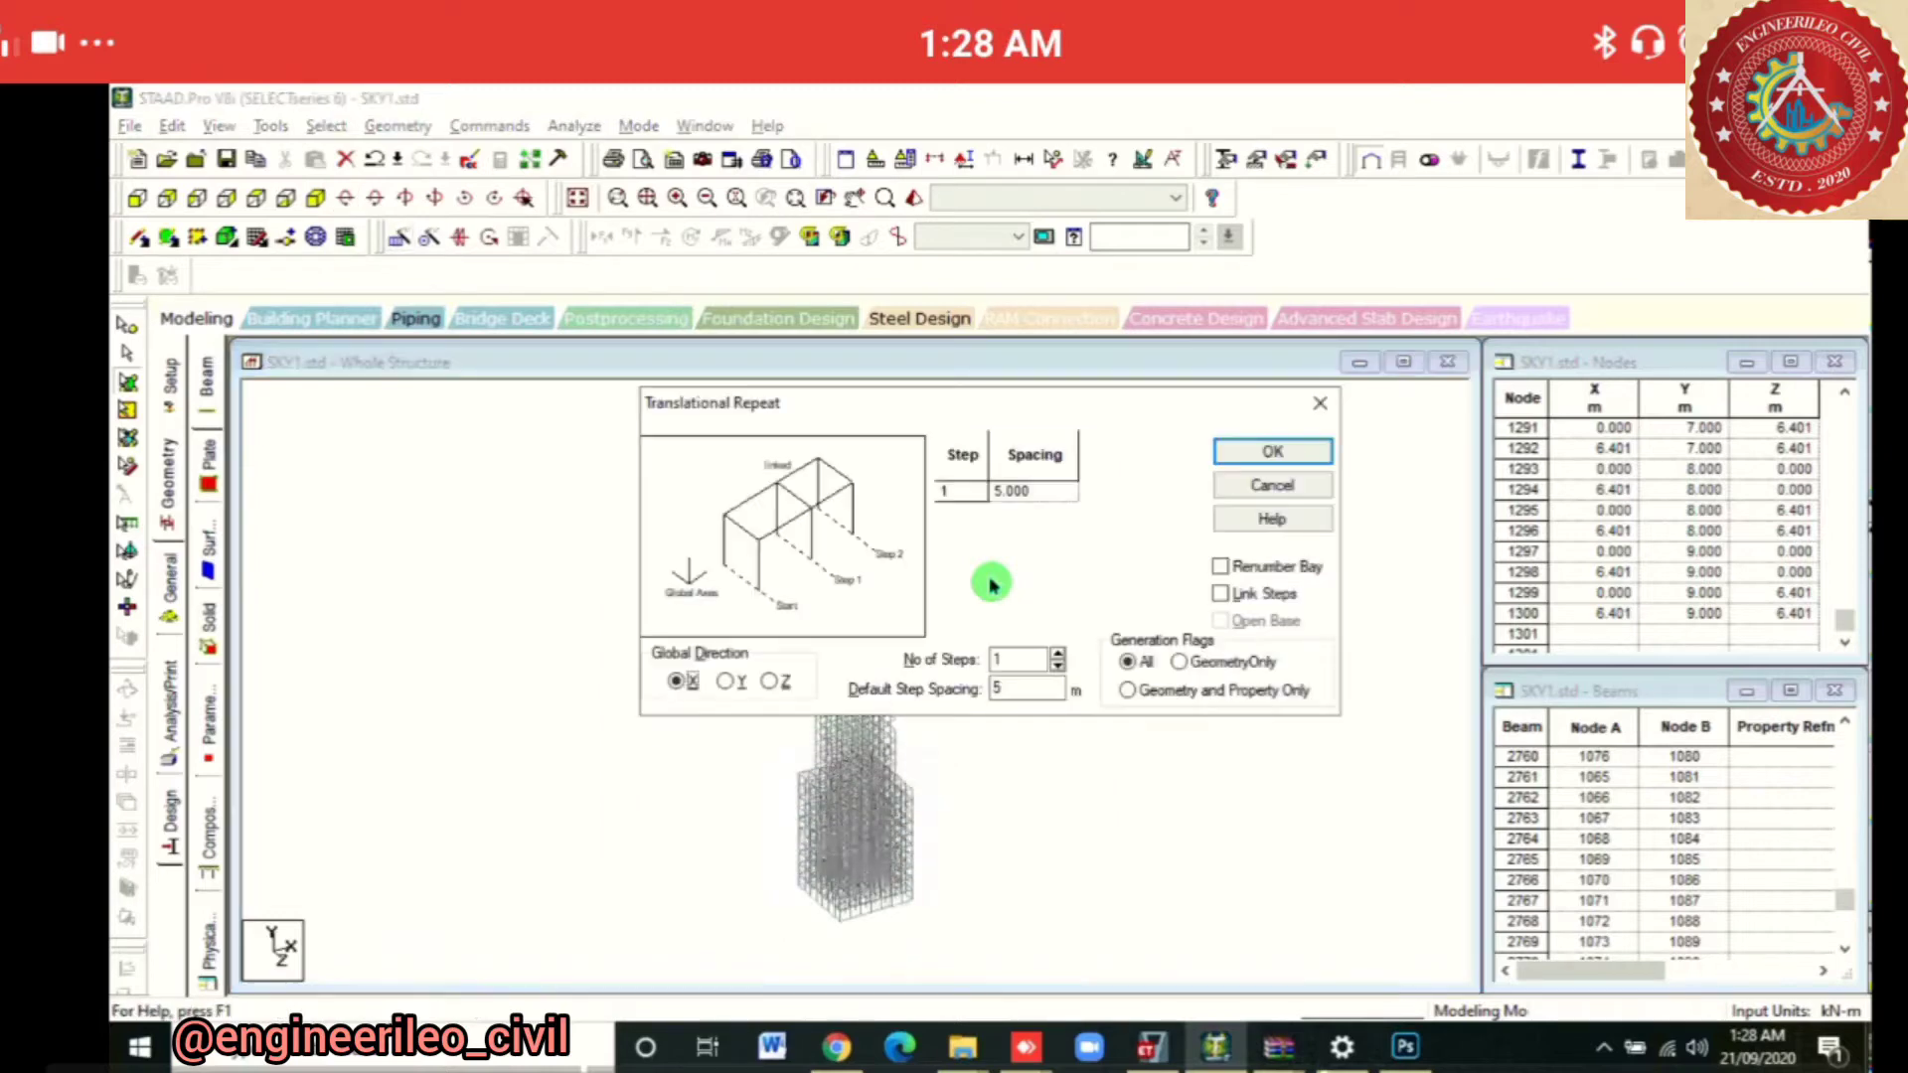
{"action": "key", "text": "Right"}
{"action": "key", "text": "Tab"}
{"action": "type", "text": "5"}
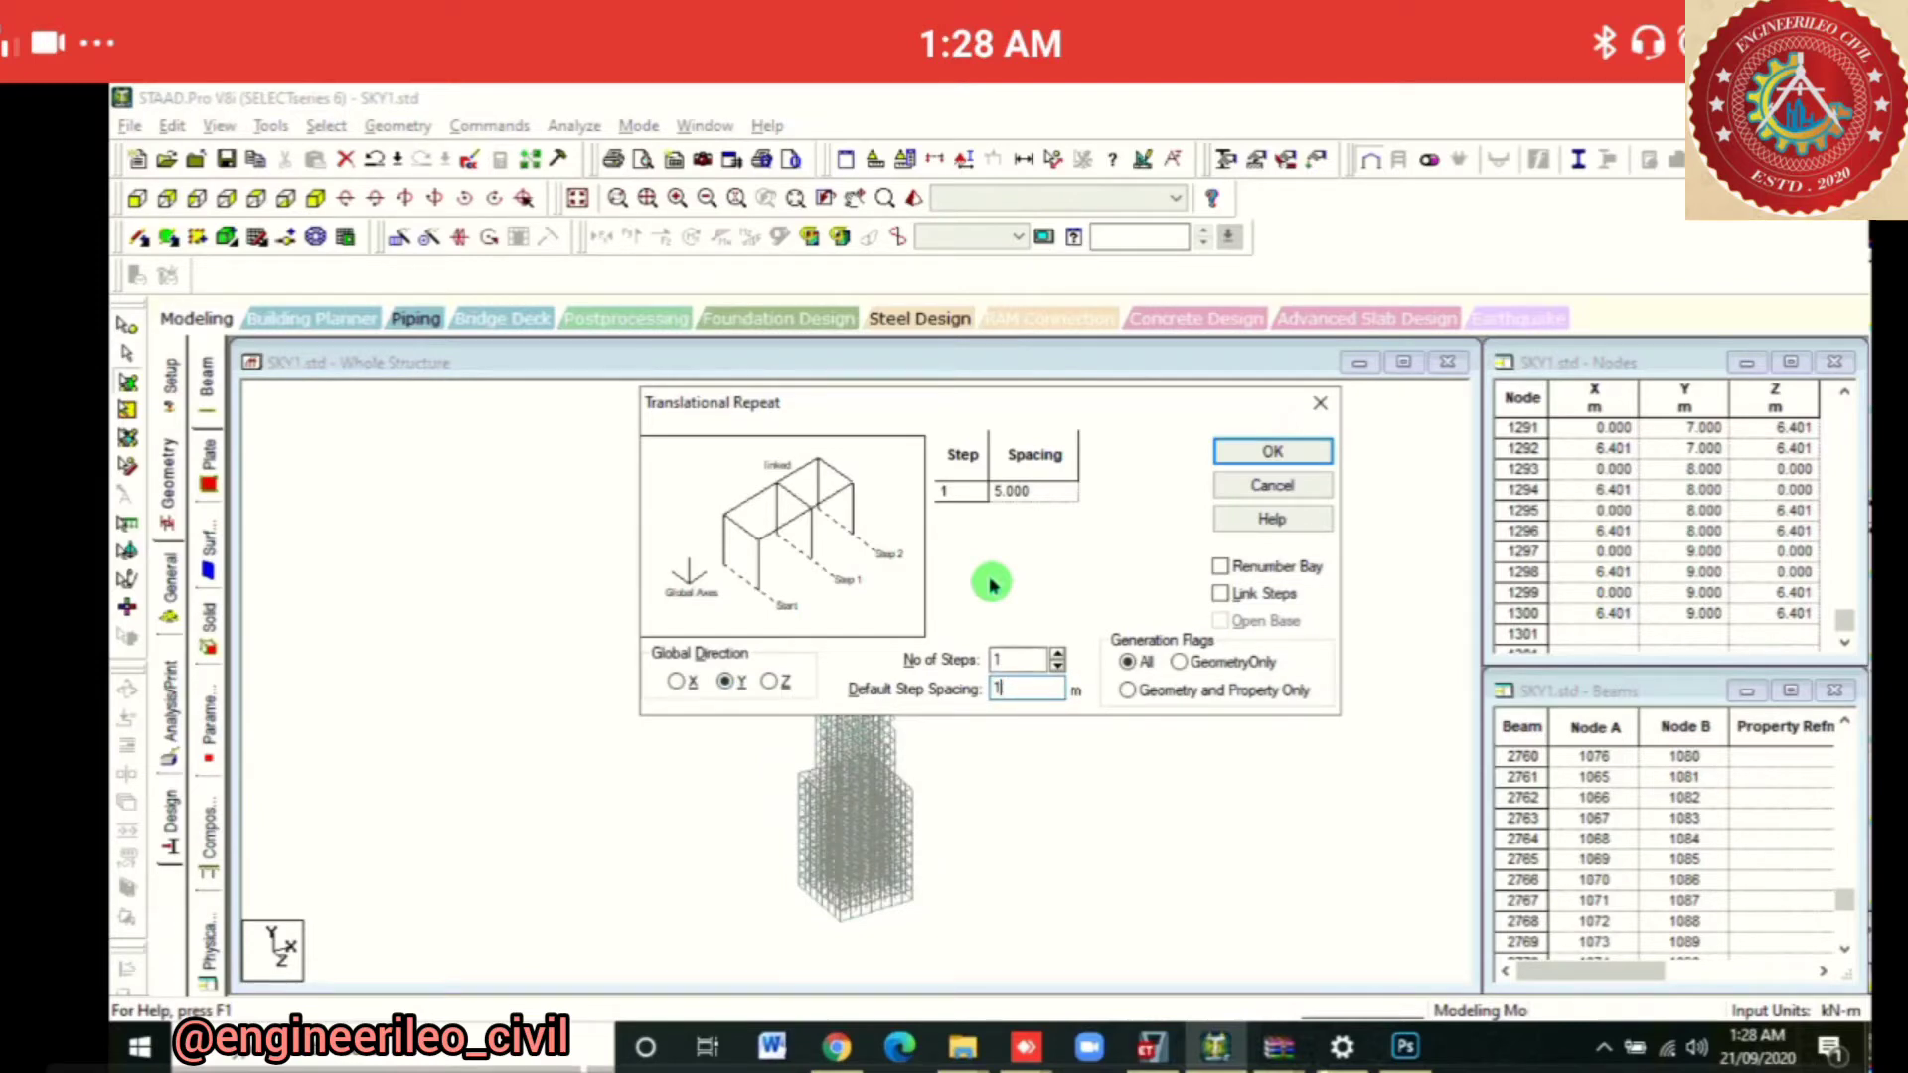
{"action": "key", "text": "shift+Tab"}
{"action": "type", "text": "10"}
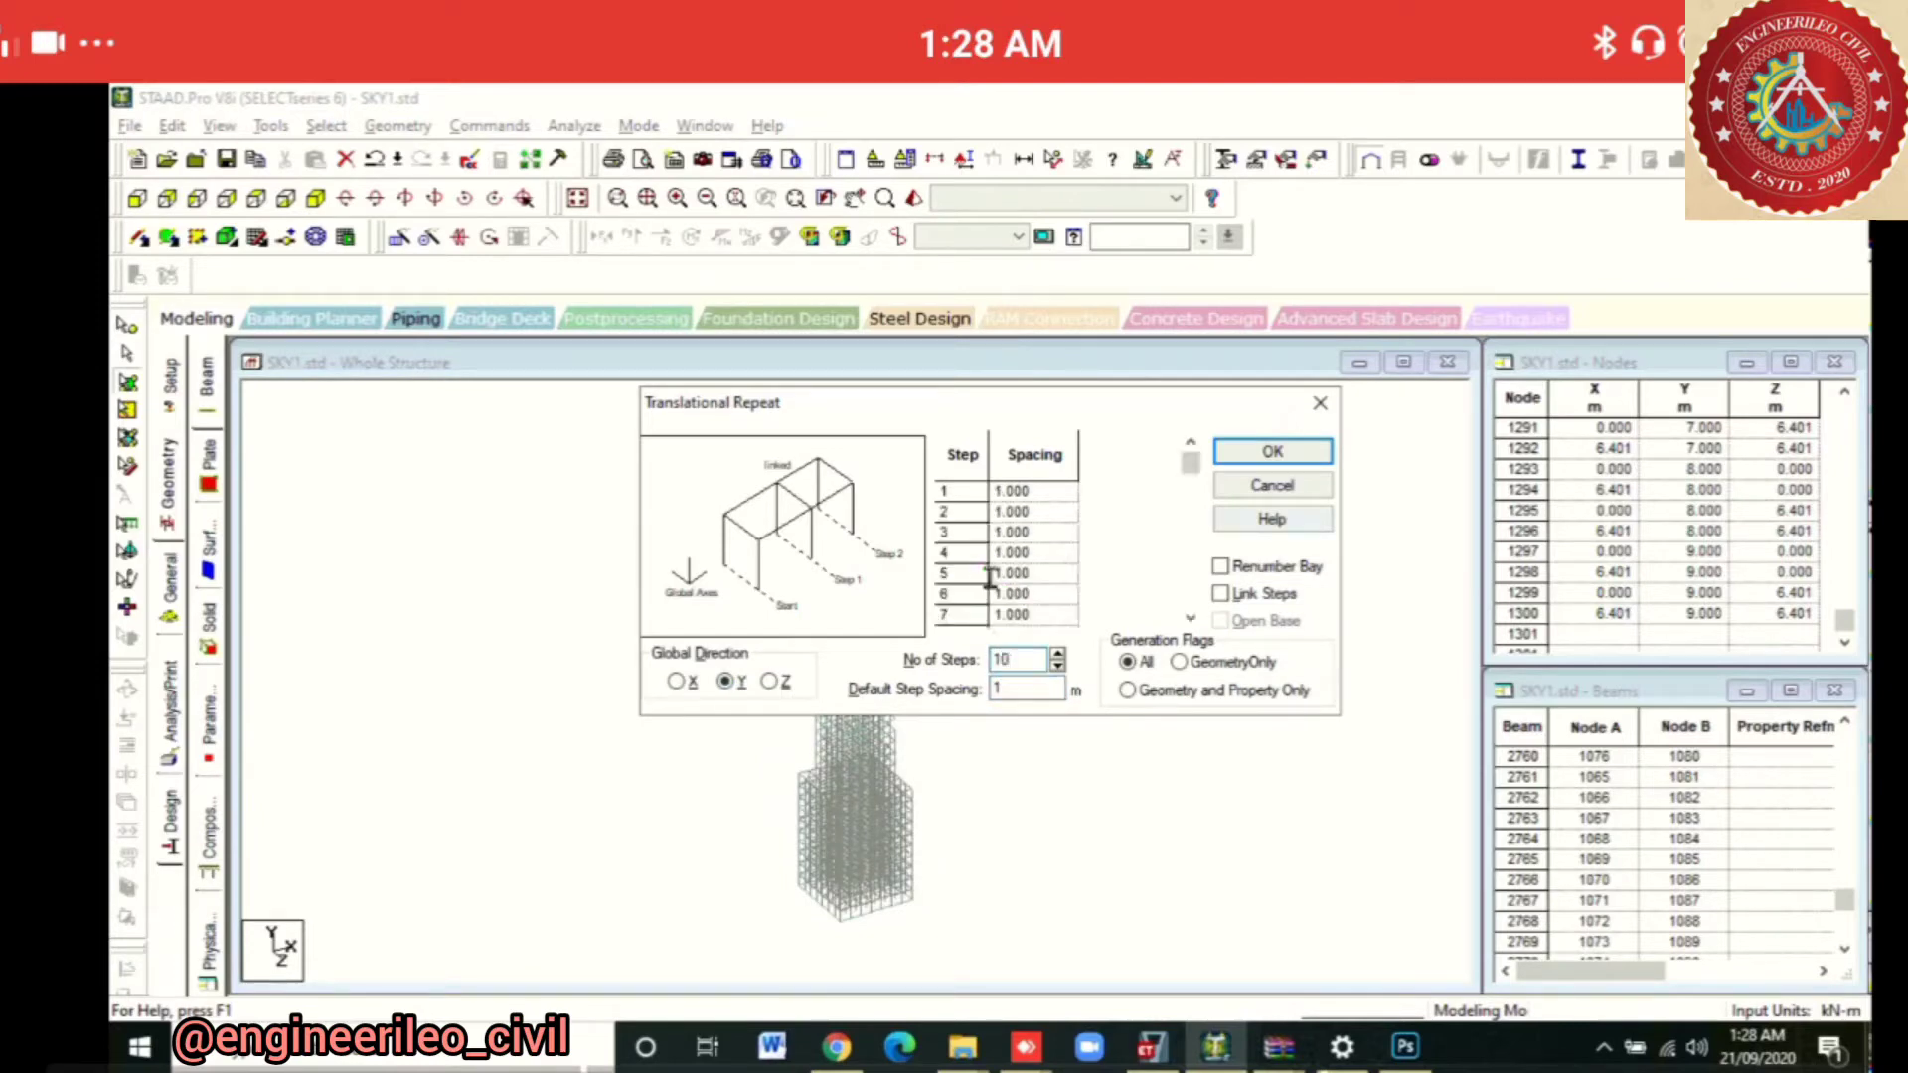
{"action": "key", "text": "Return"}
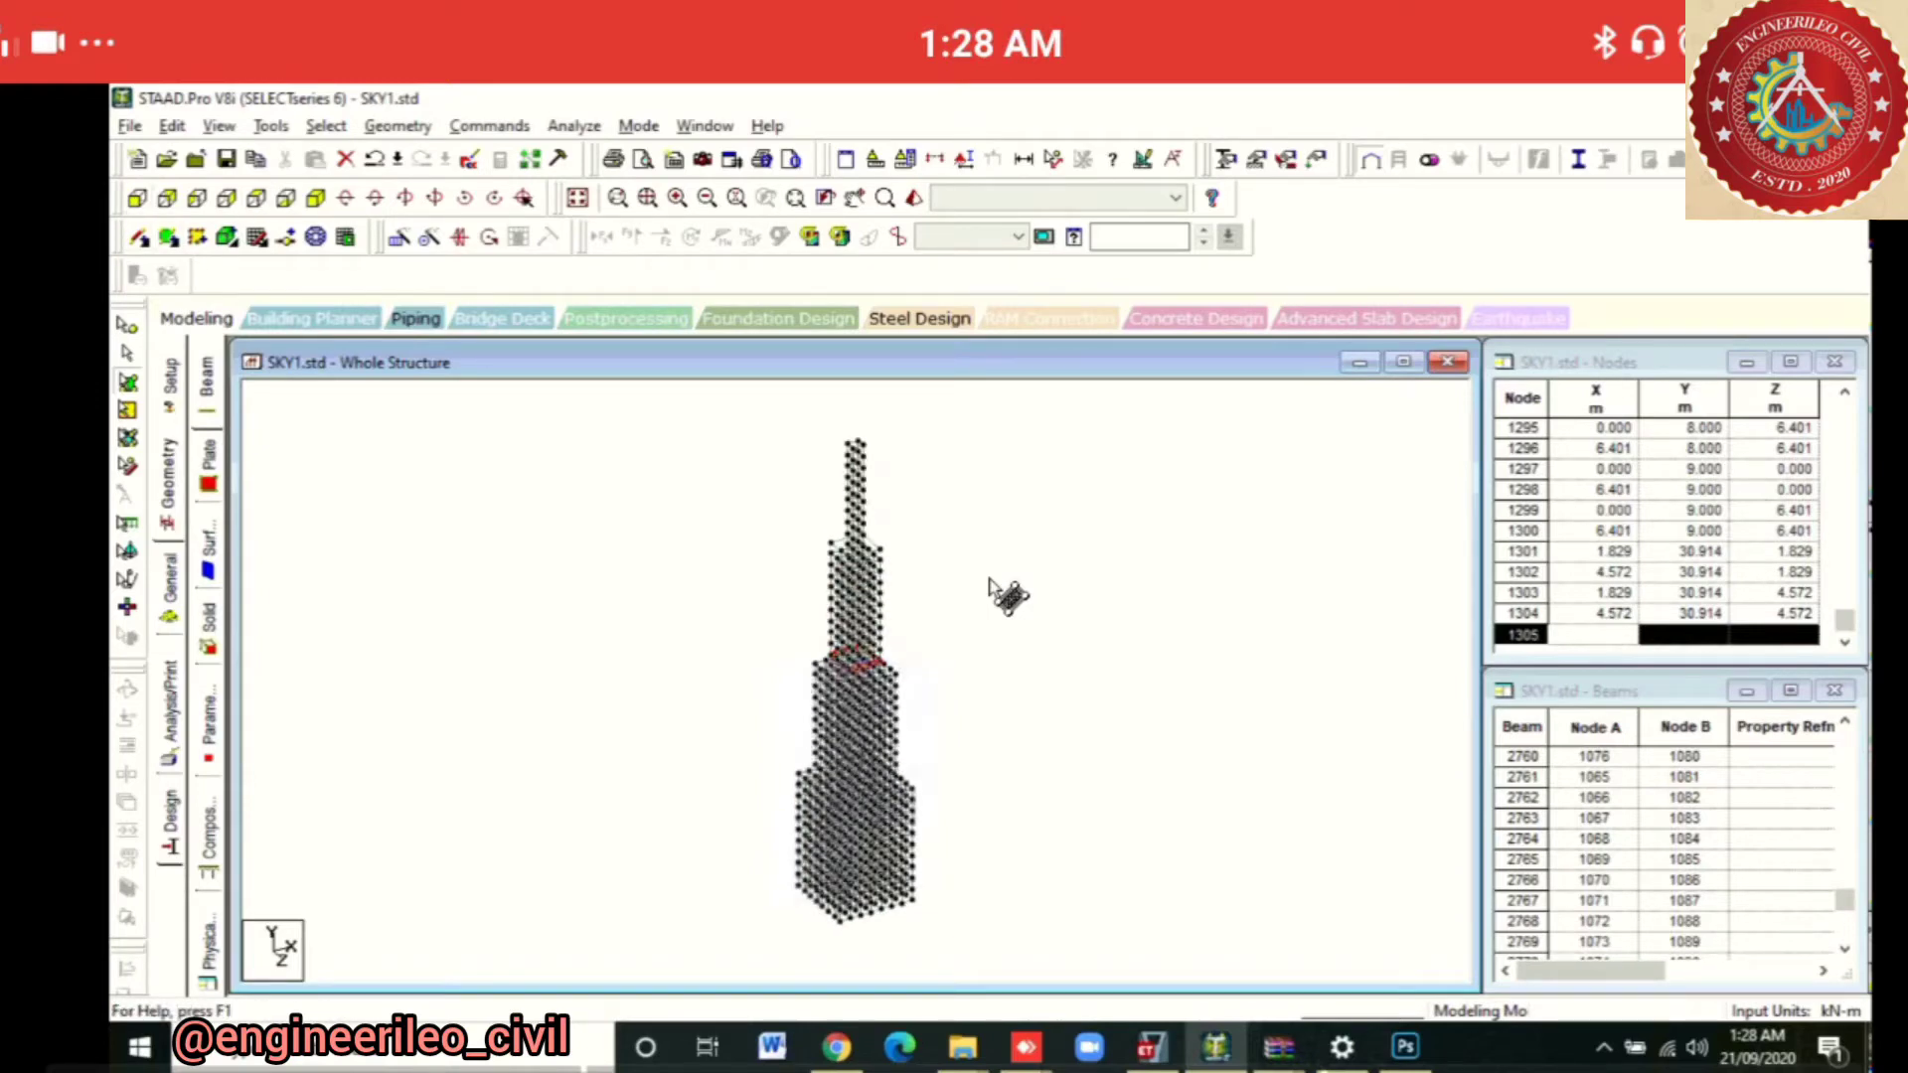
Delete the surplus repeated plate above the top of the 3-by-3 bay tier in the front view
{"action": "left_click", "coordinate": [137, 198]}
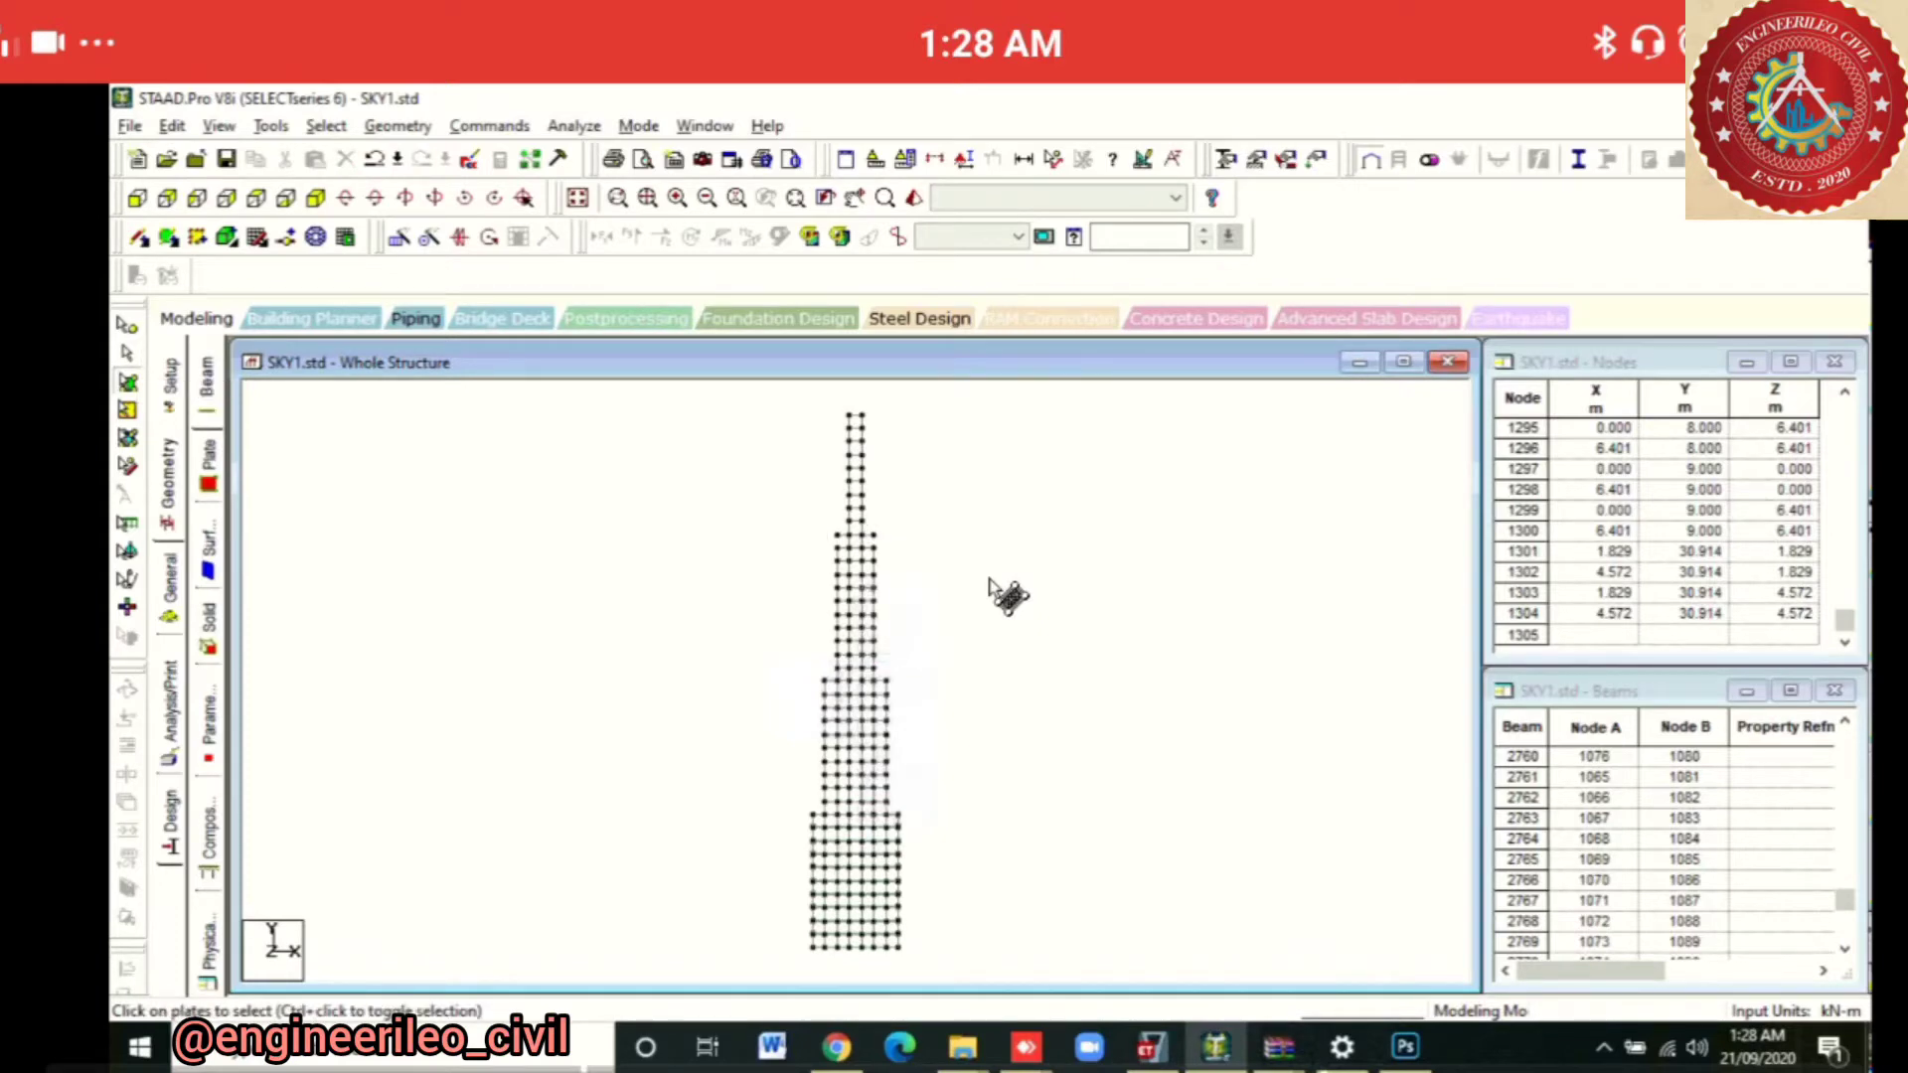
{"action": "key", "text": "Delete"}
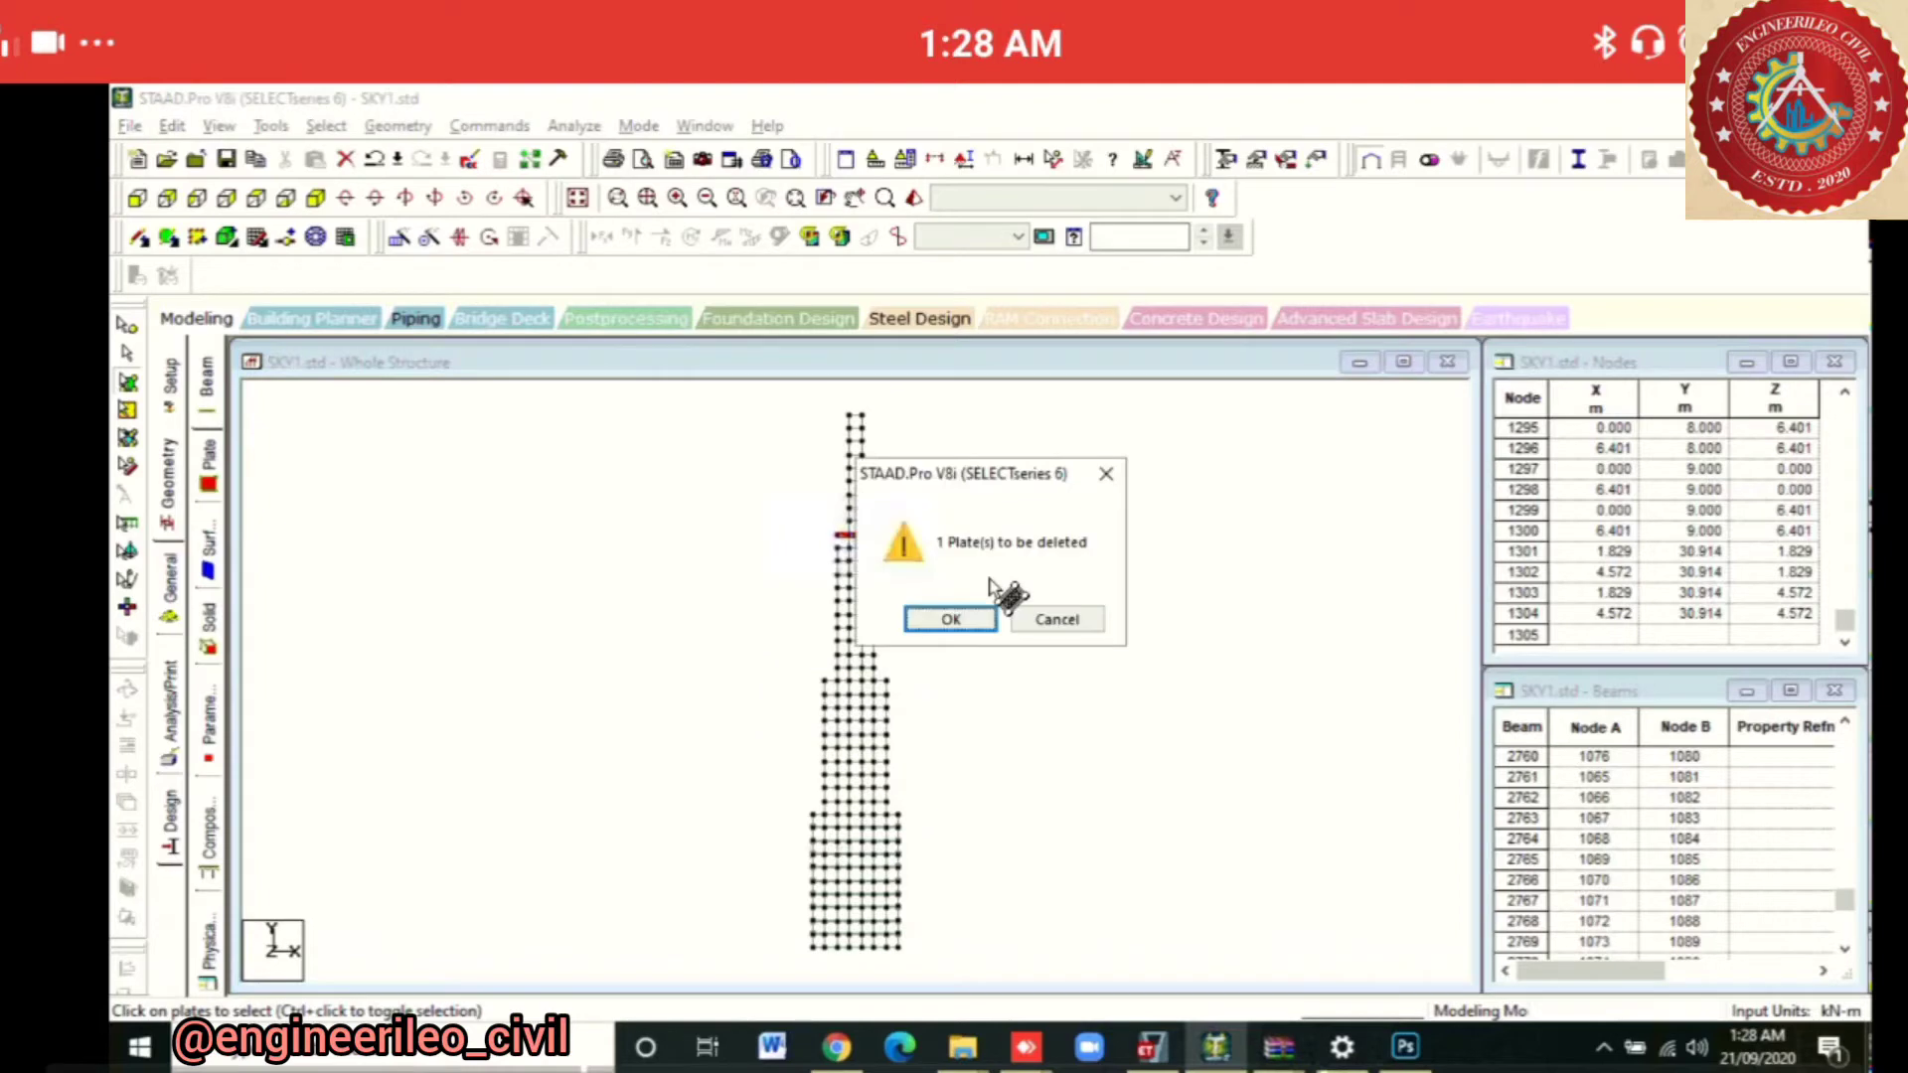
{"action": "left_click", "coordinate": [994, 597]}
{"action": "key", "text": "Return"}
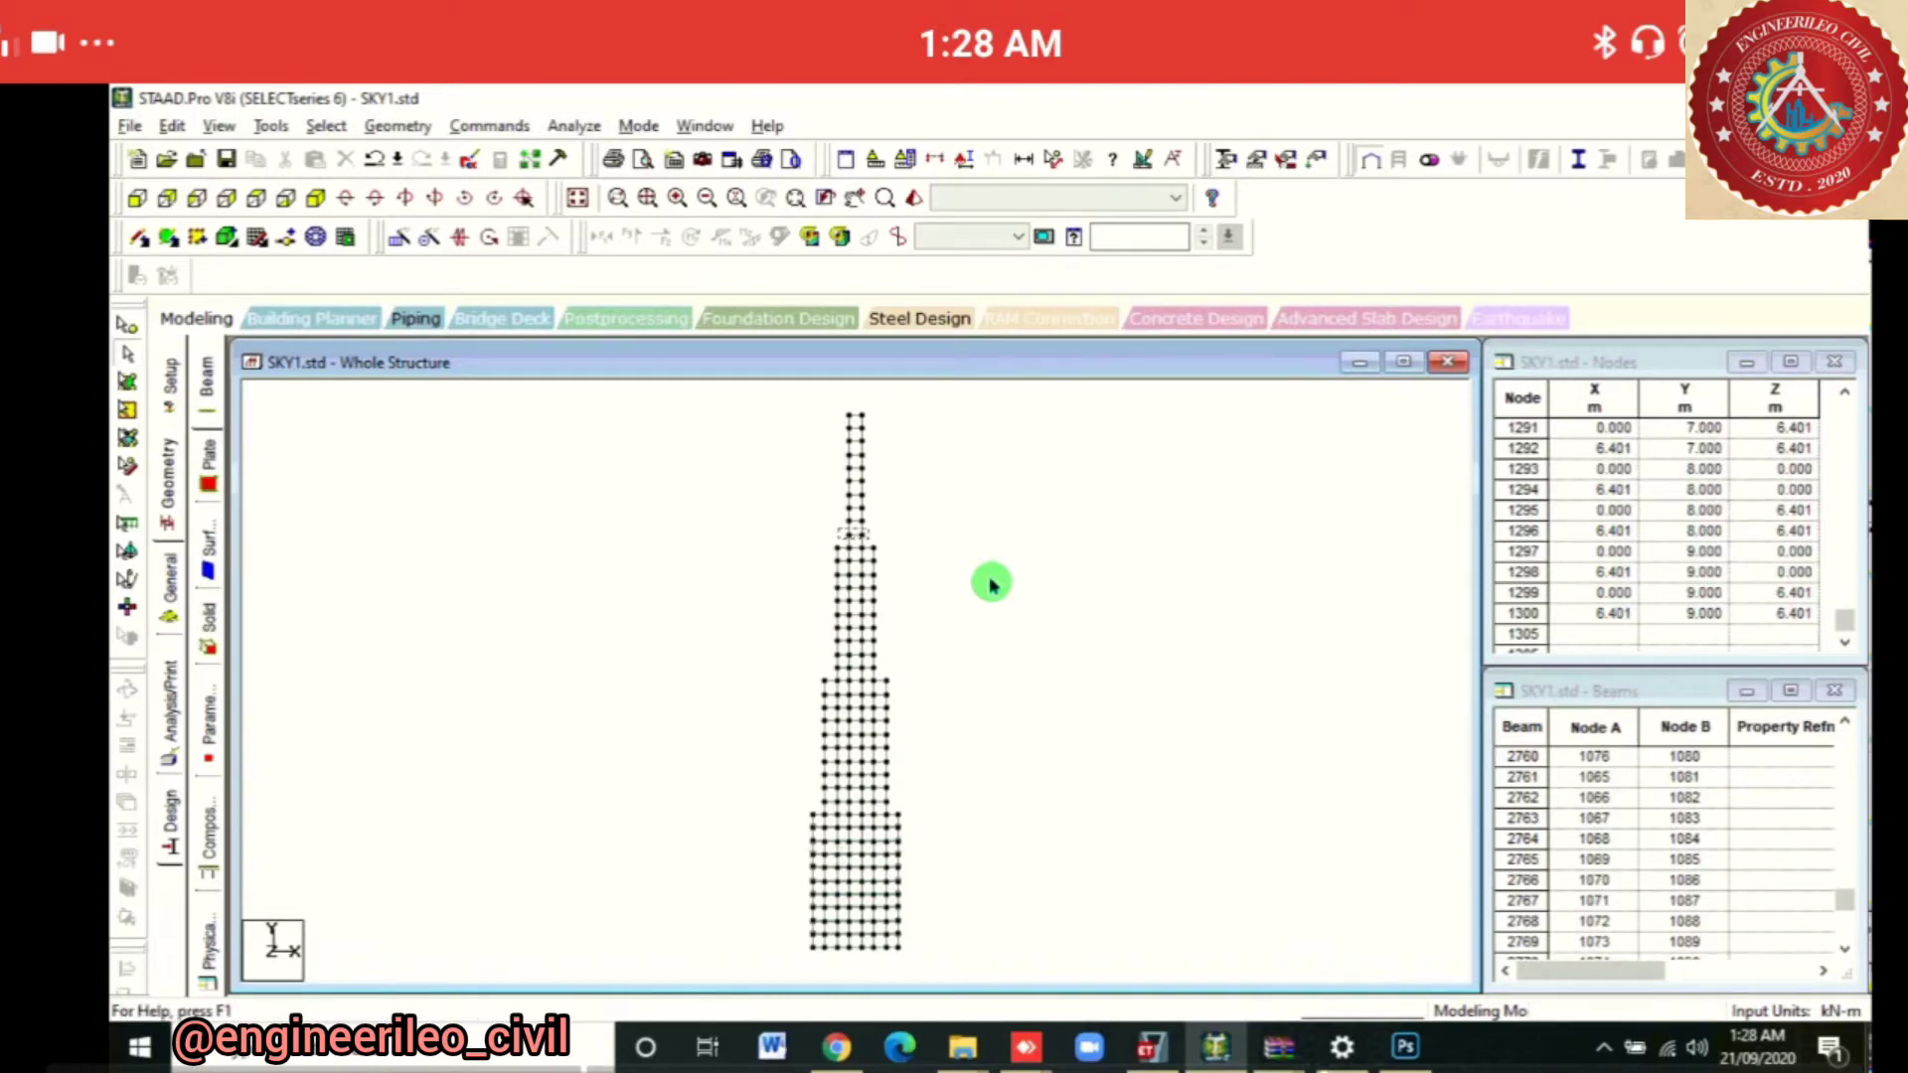
Isolate the floor beams of the single-bay top tier's lowest level in a new view displayed in the active window
{"action": "left_click_drag", "start_coordinate": [838, 529], "coordinate": [868, 541]}
{"action": "right_click", "coordinate": [992, 584]}
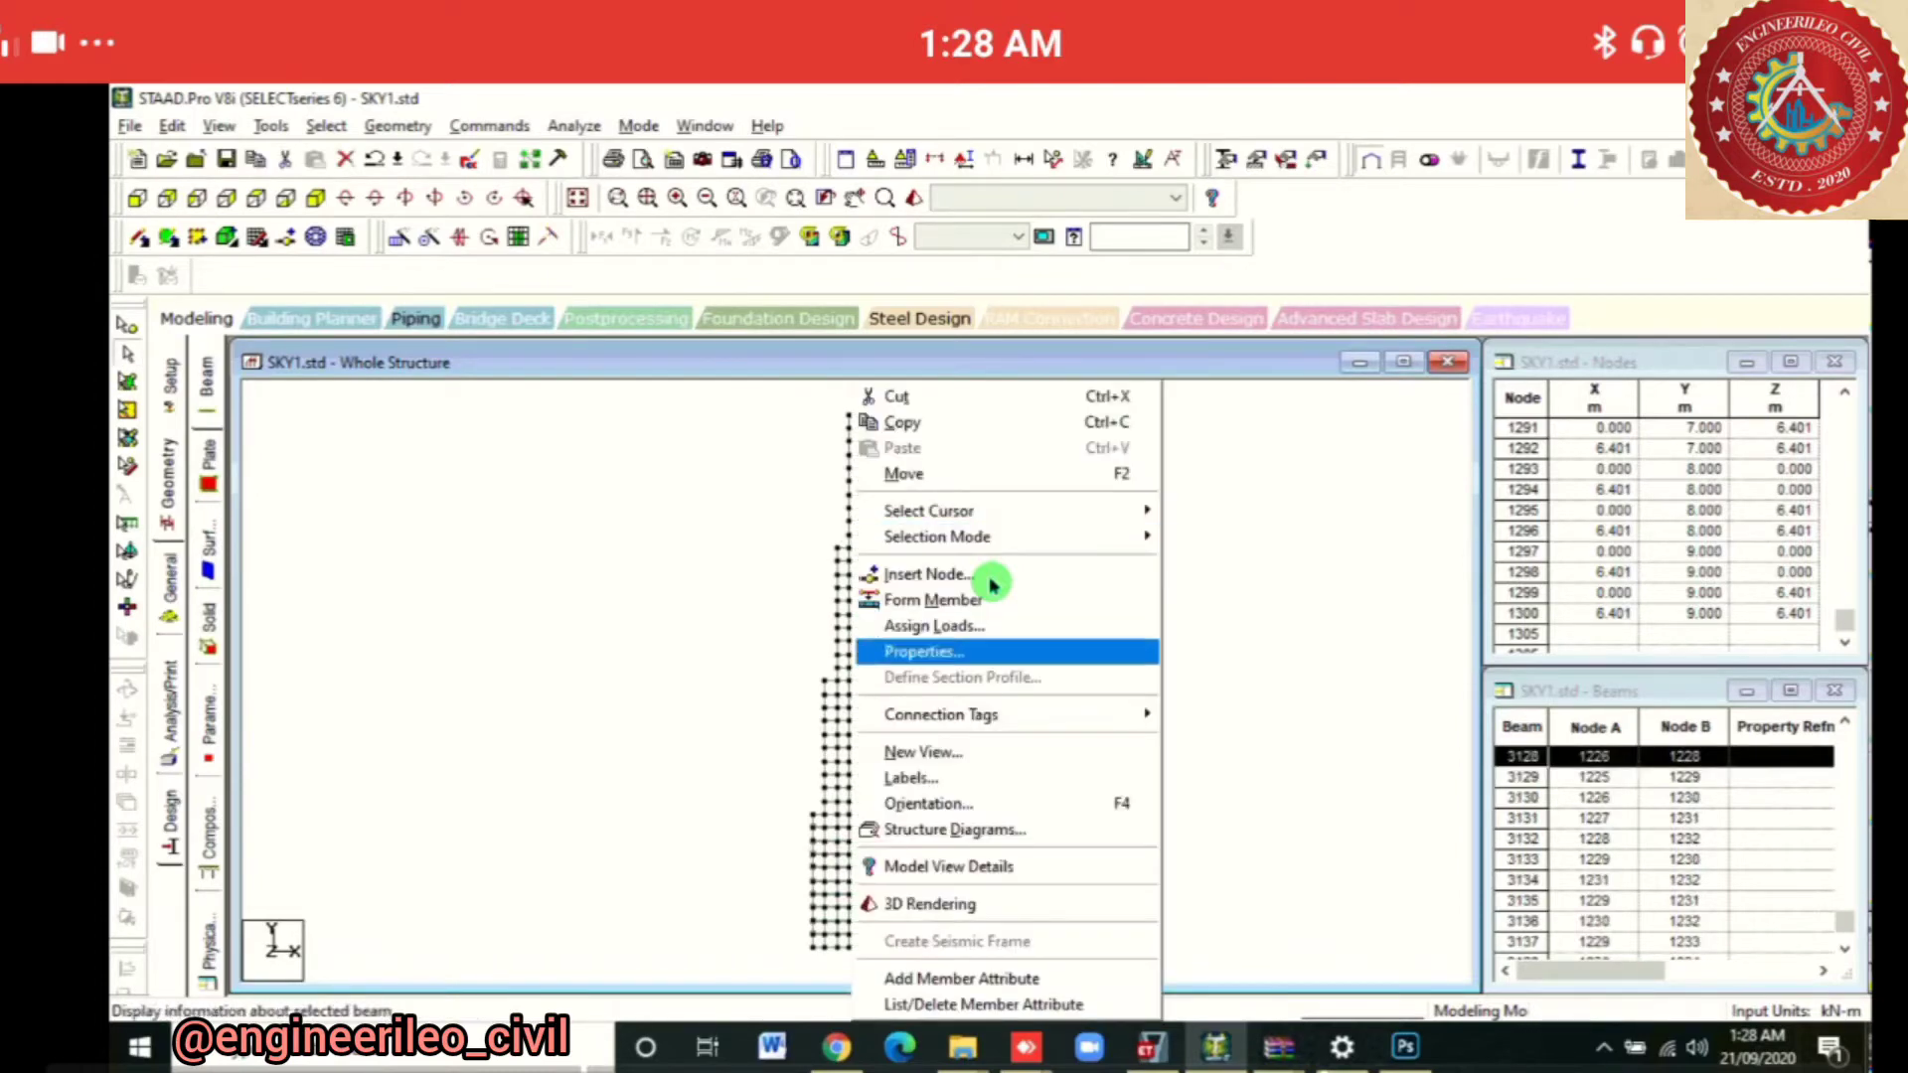
{"action": "key", "text": "Return"}
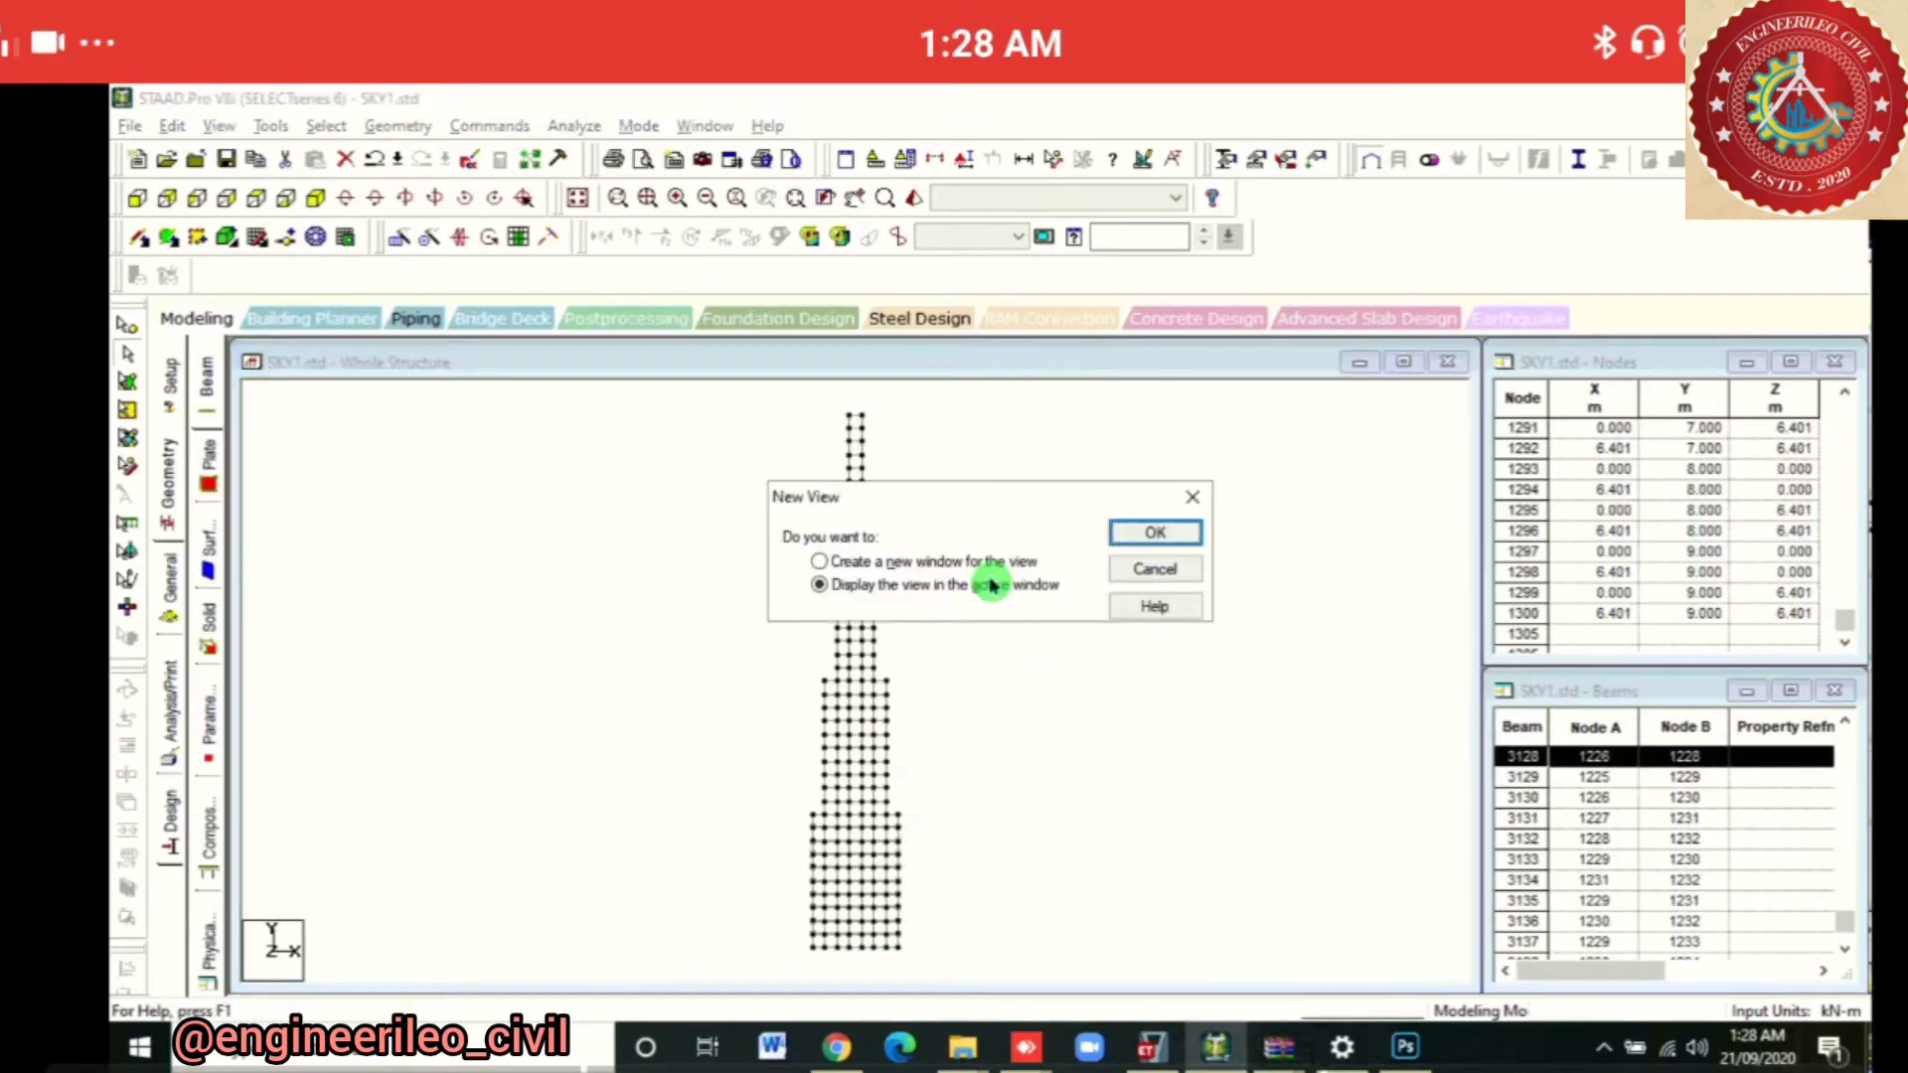
{"action": "key", "text": "Return"}
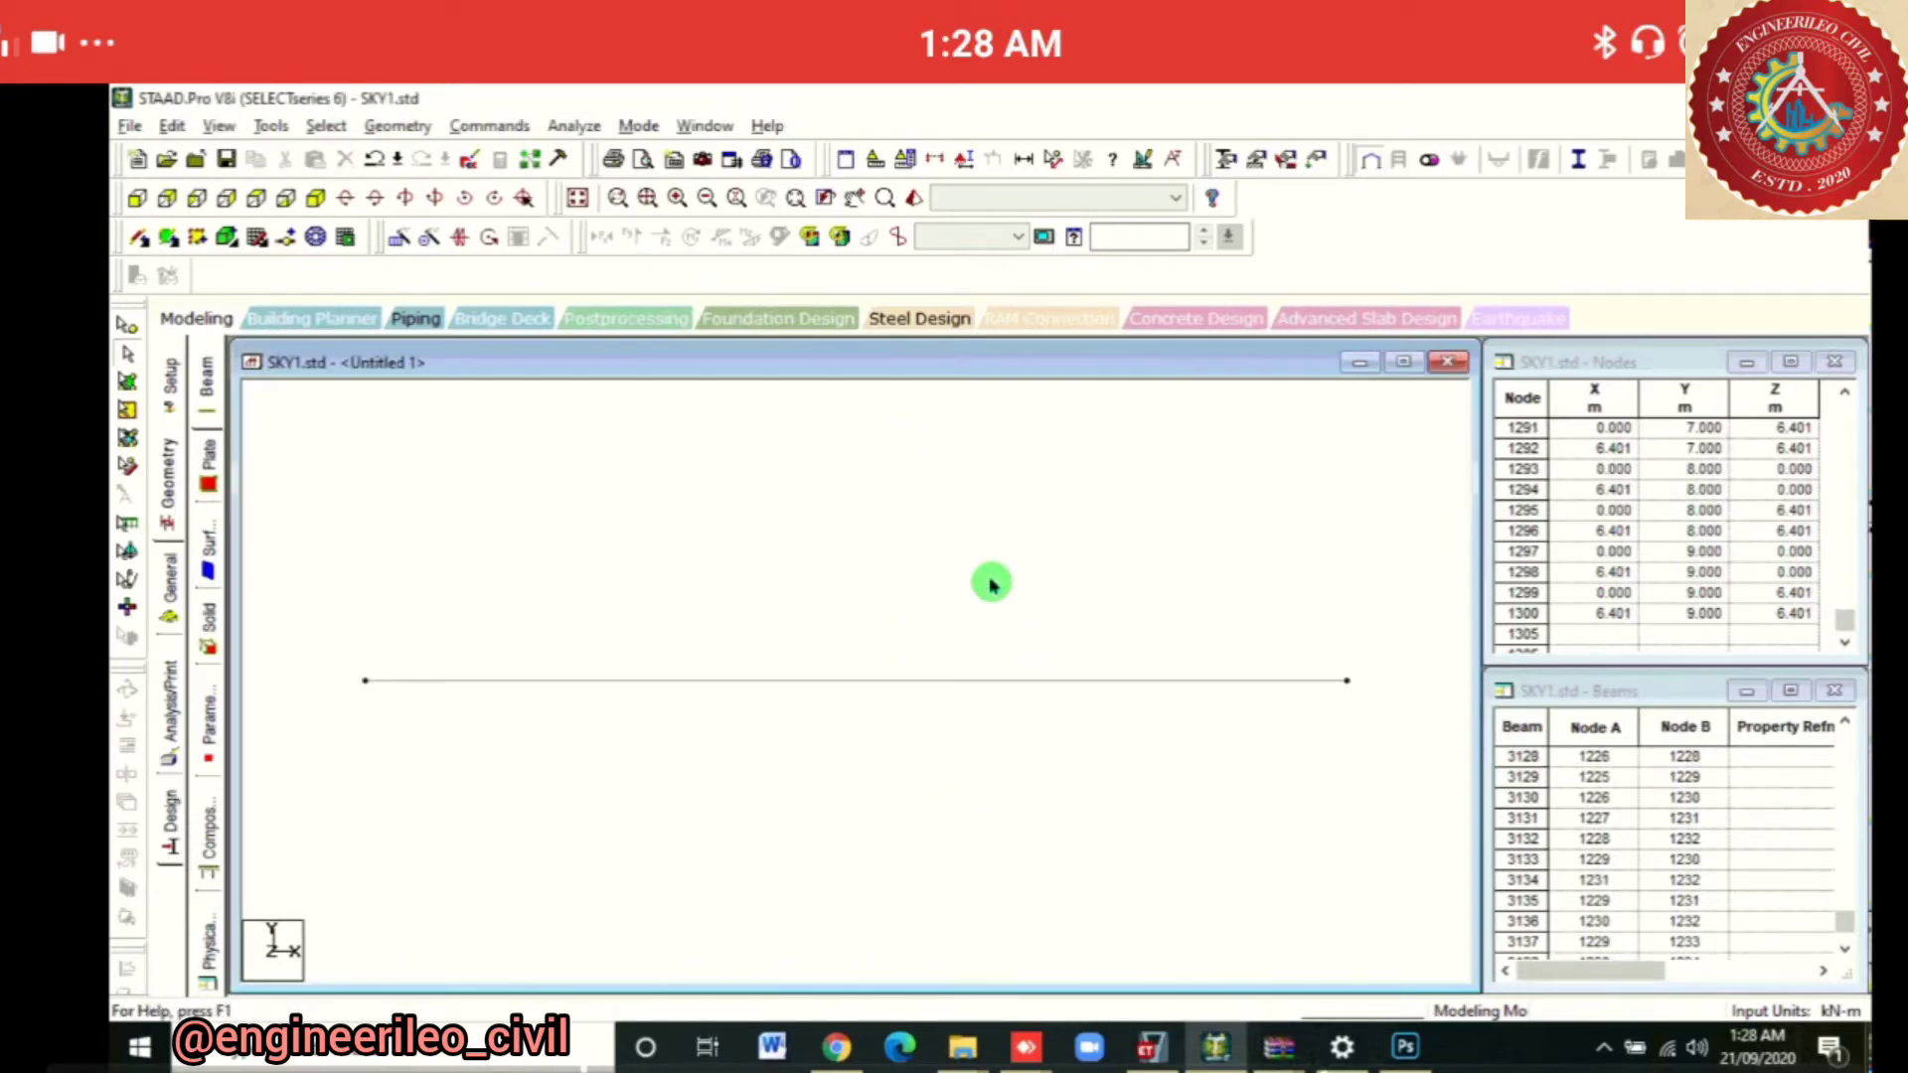
Add a four-noded plate across the four corner nodes of the isolated single-bay level in plan and select it
{"action": "left_click", "coordinate": [258, 199]}
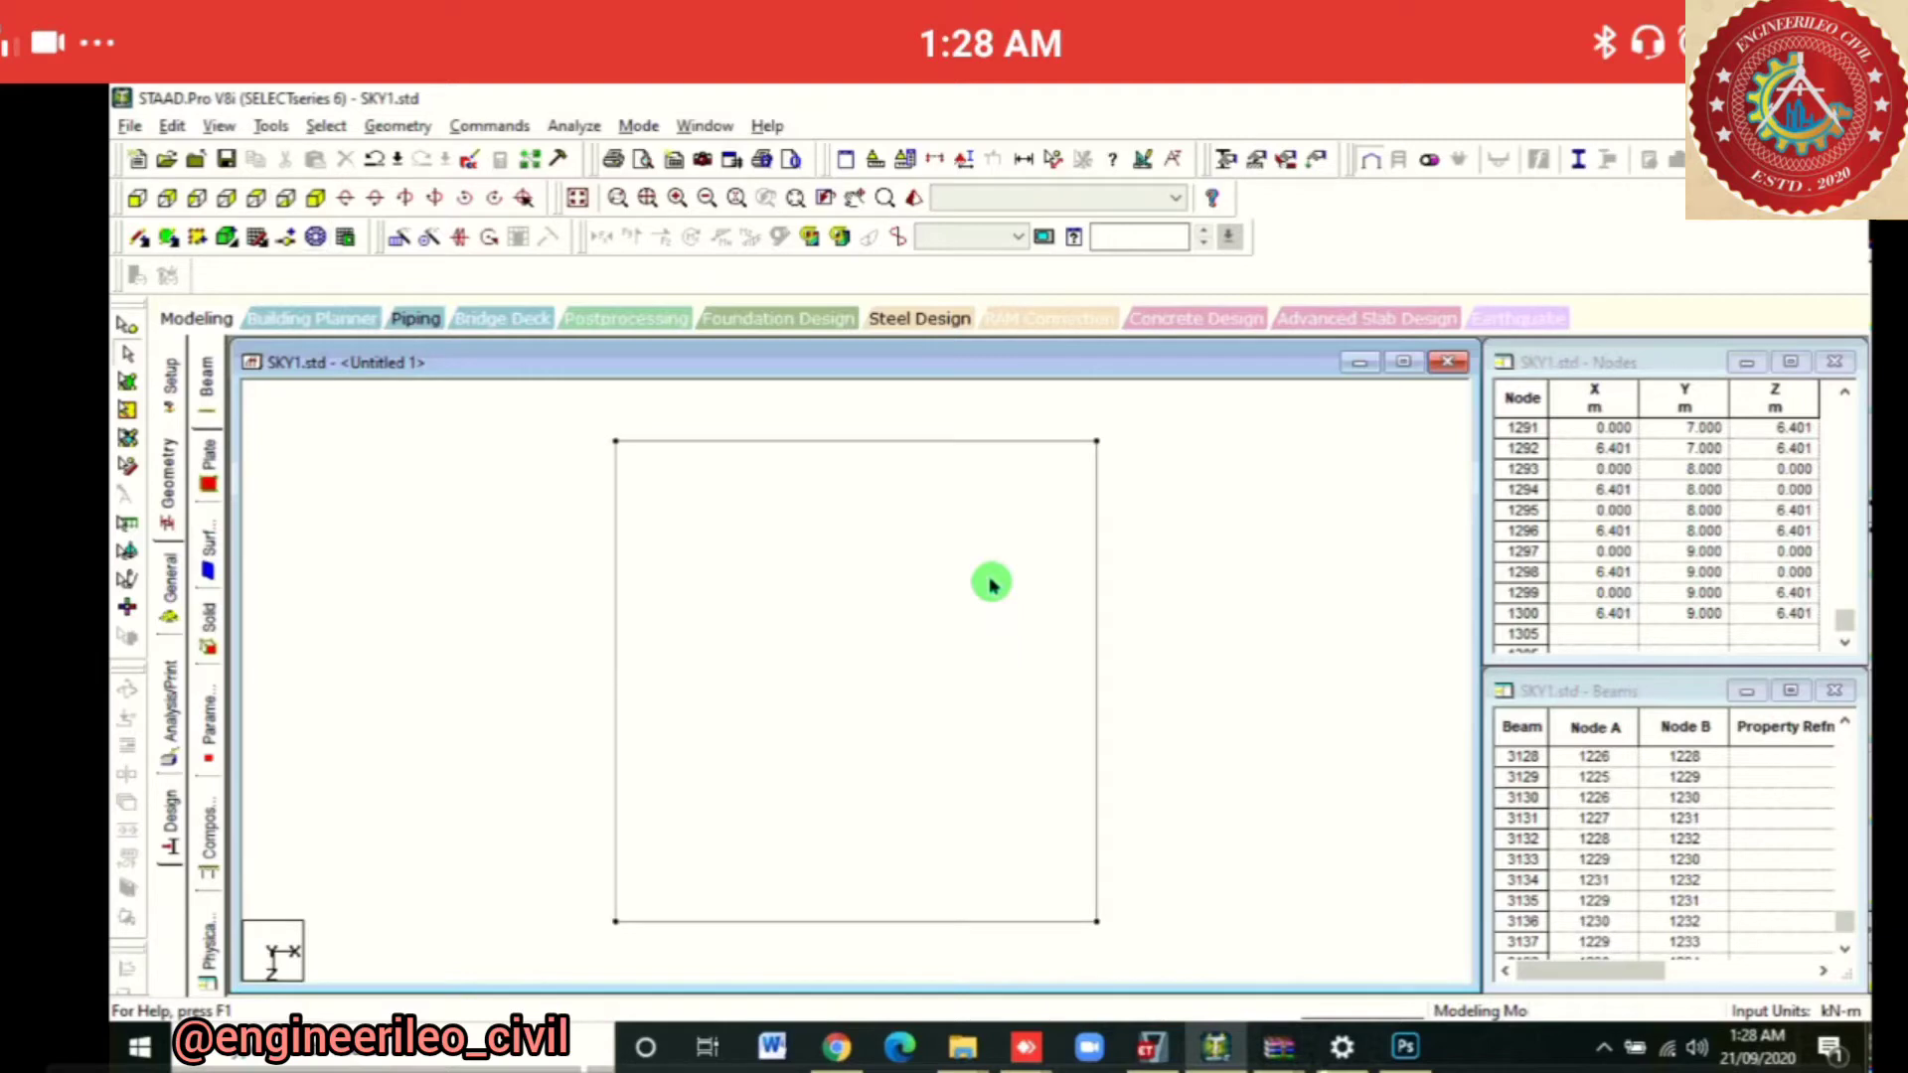
{"action": "left_click", "coordinate": [169, 237]}
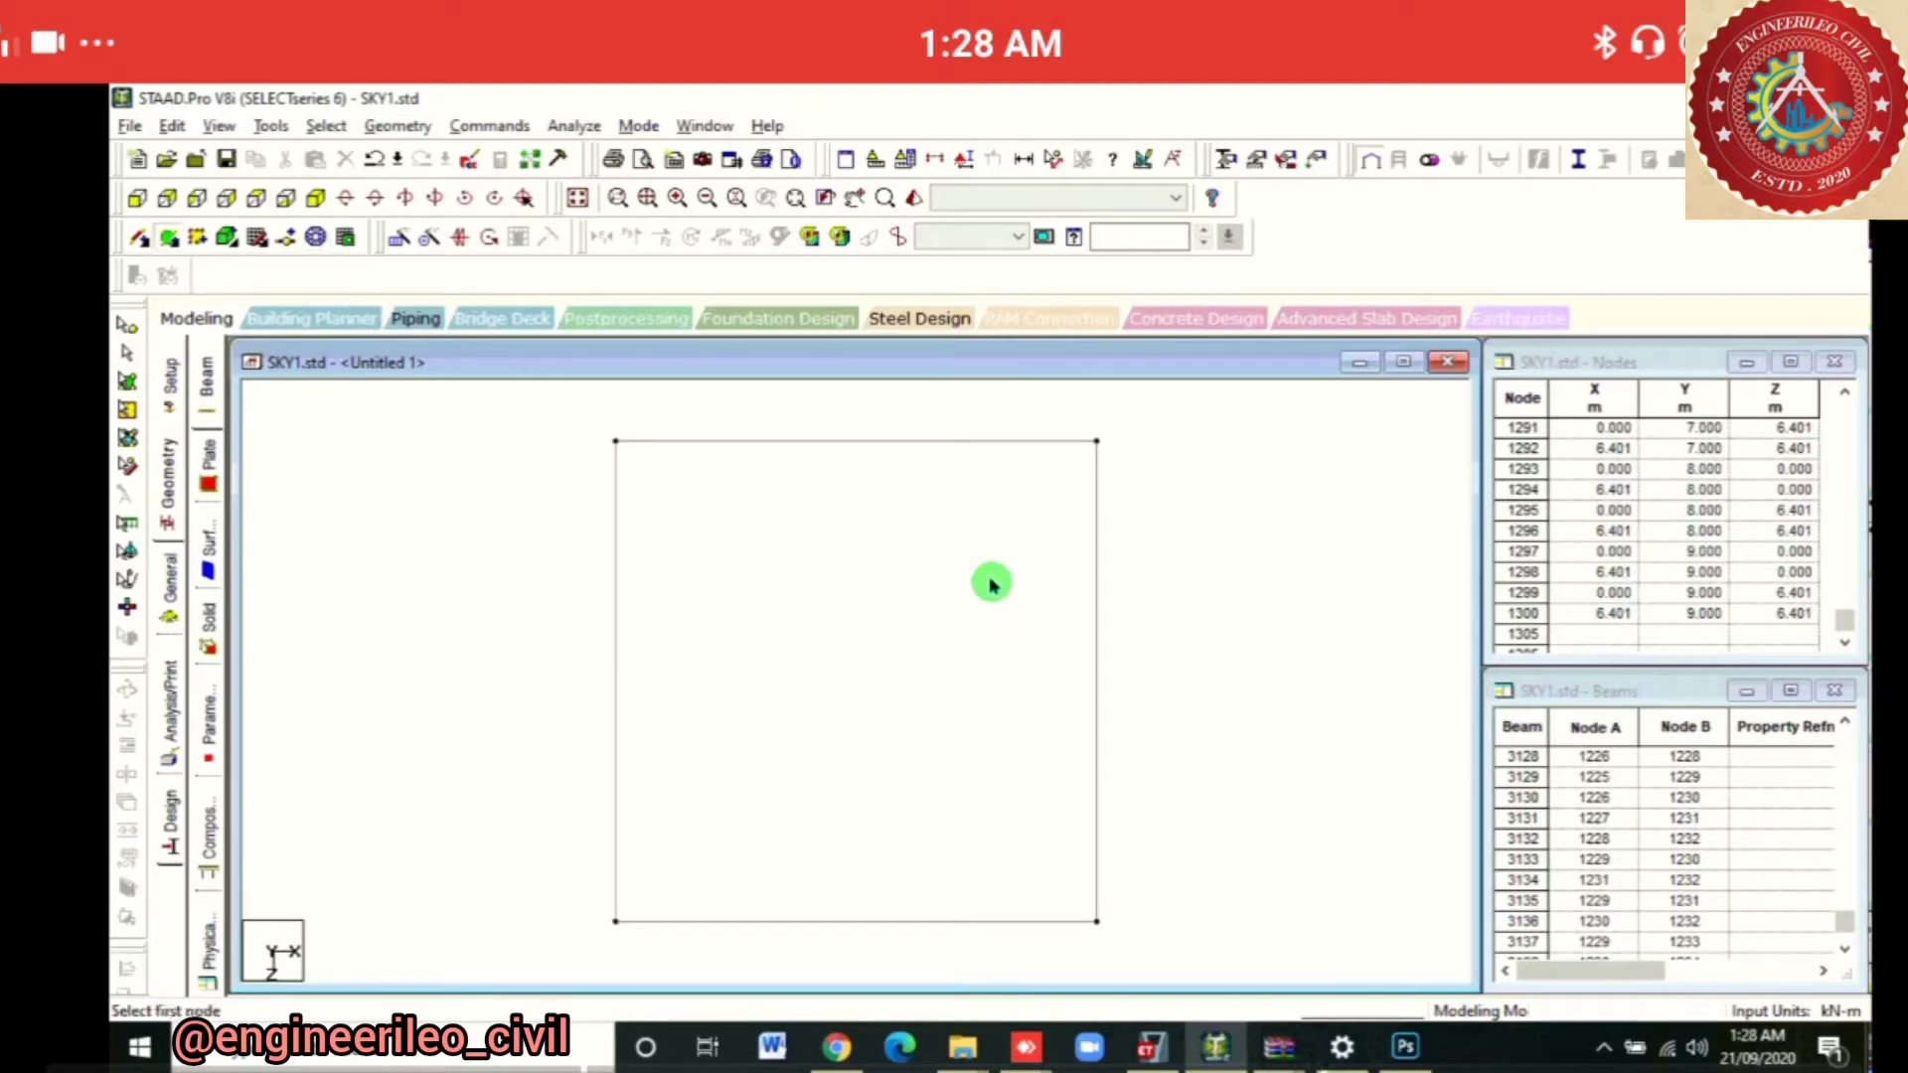
{"action": "left_click", "coordinate": [615, 441]}
{"action": "left_click", "coordinate": [1097, 440]}
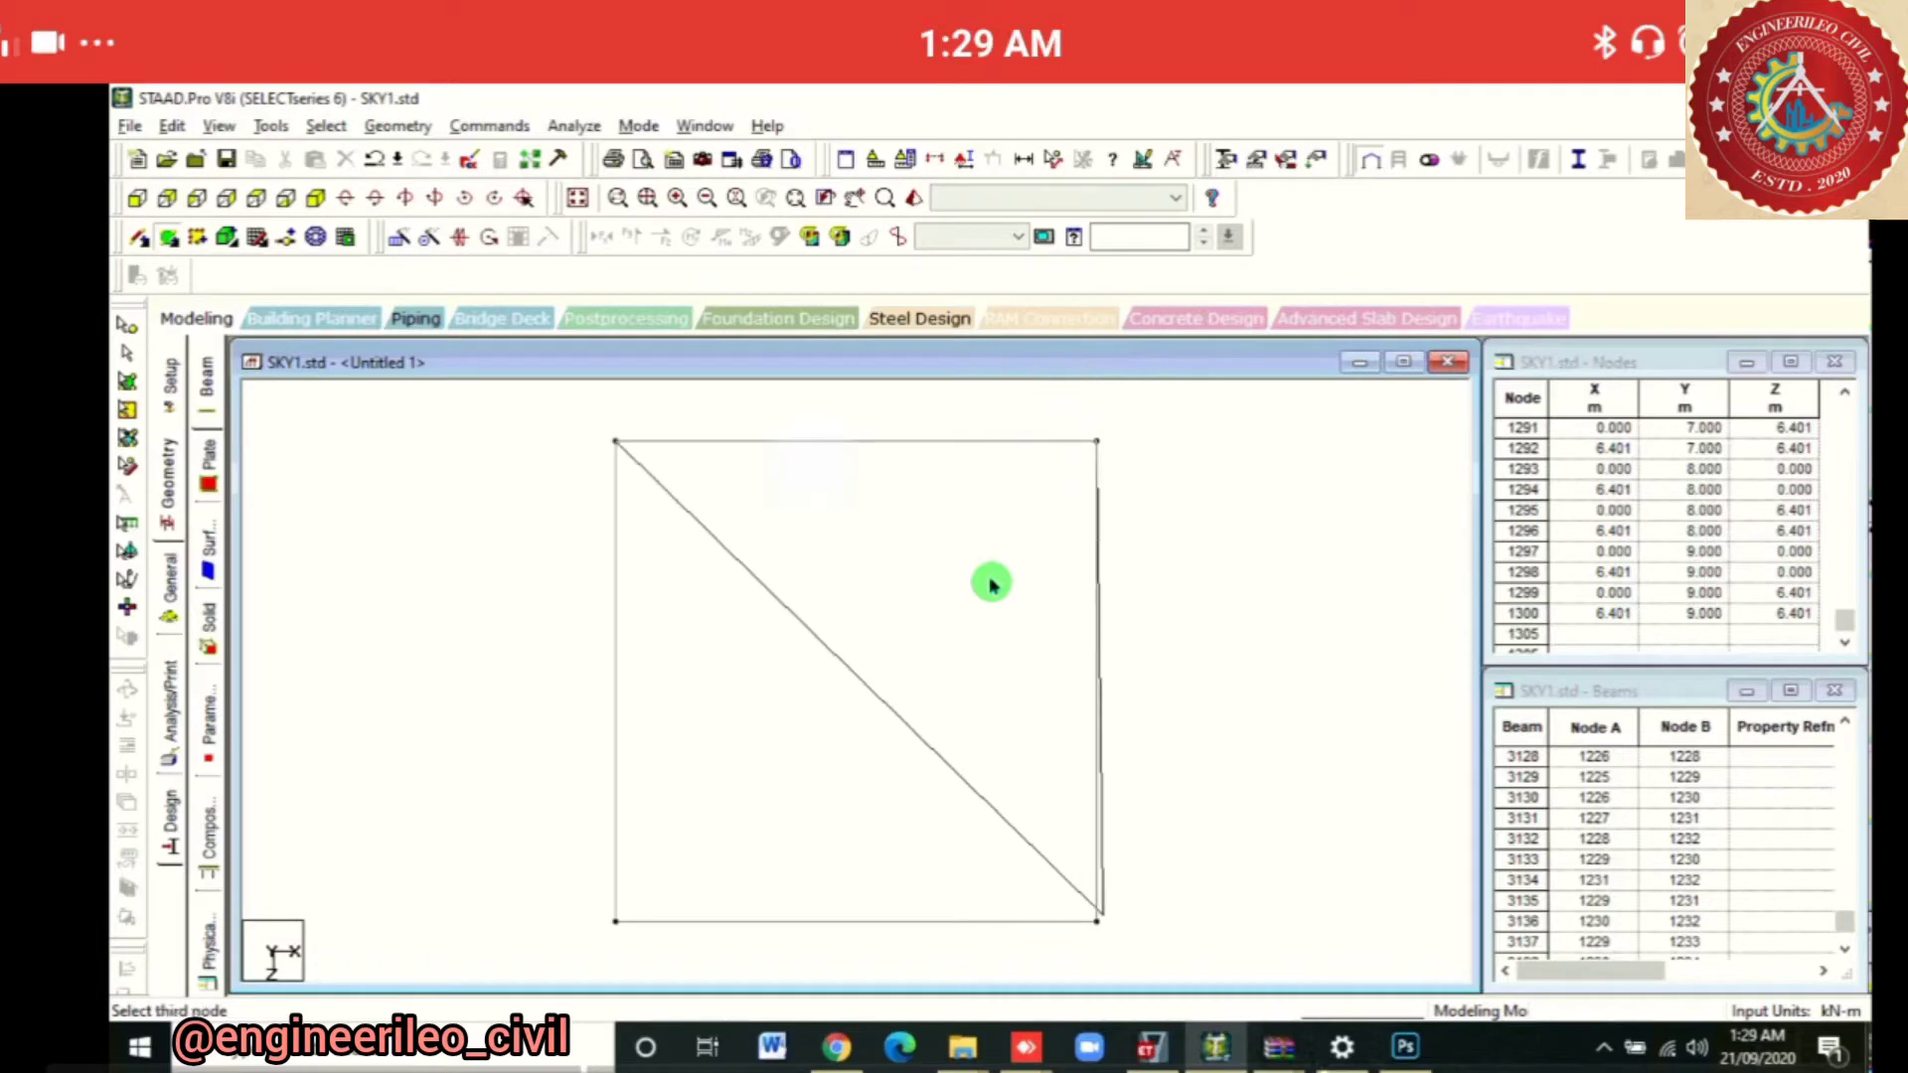
{"action": "left_click", "coordinate": [1097, 922]}
{"action": "left_click", "coordinate": [616, 922]}
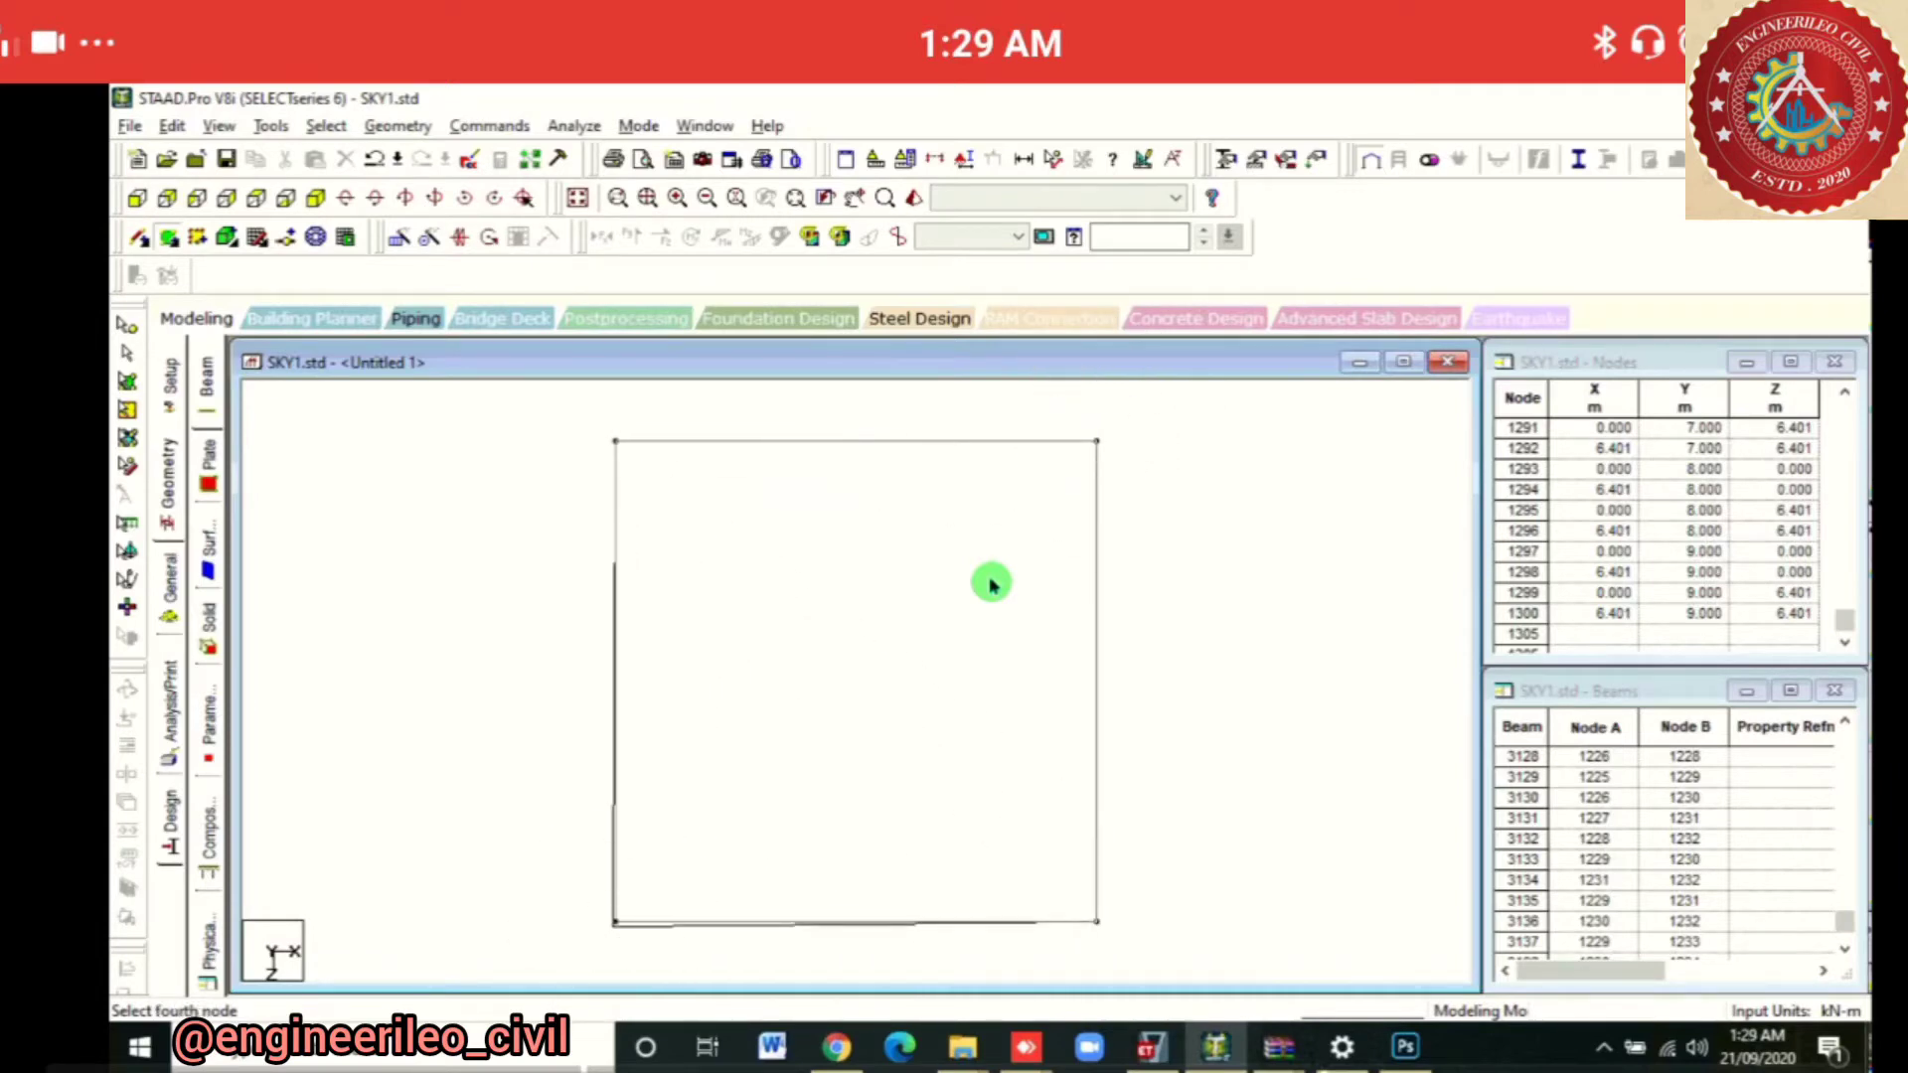
{"action": "key", "text": "Escape"}
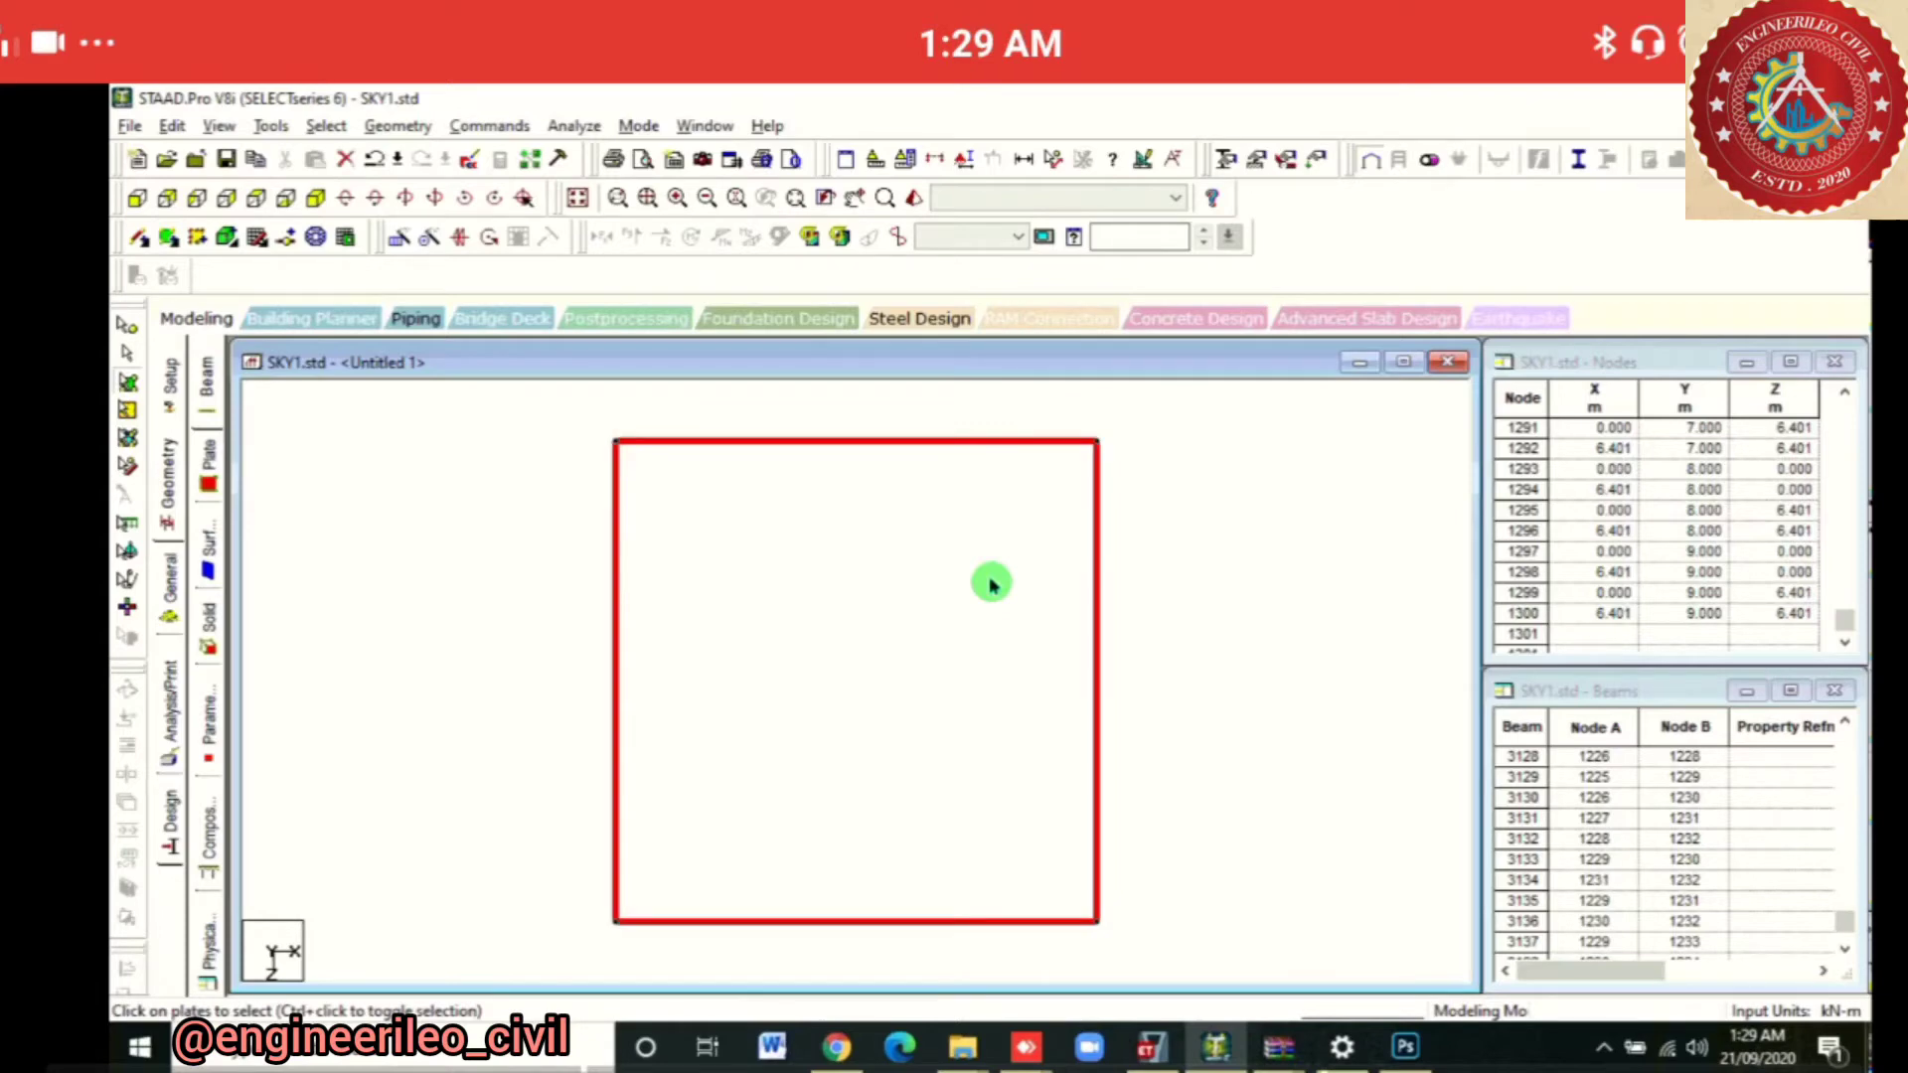
Repeat the single-bay plate in the Y direction with 10 steps at 1 m in the whole structure and delete the surplus plate at the top
{"action": "left_click", "coordinate": [578, 198]}
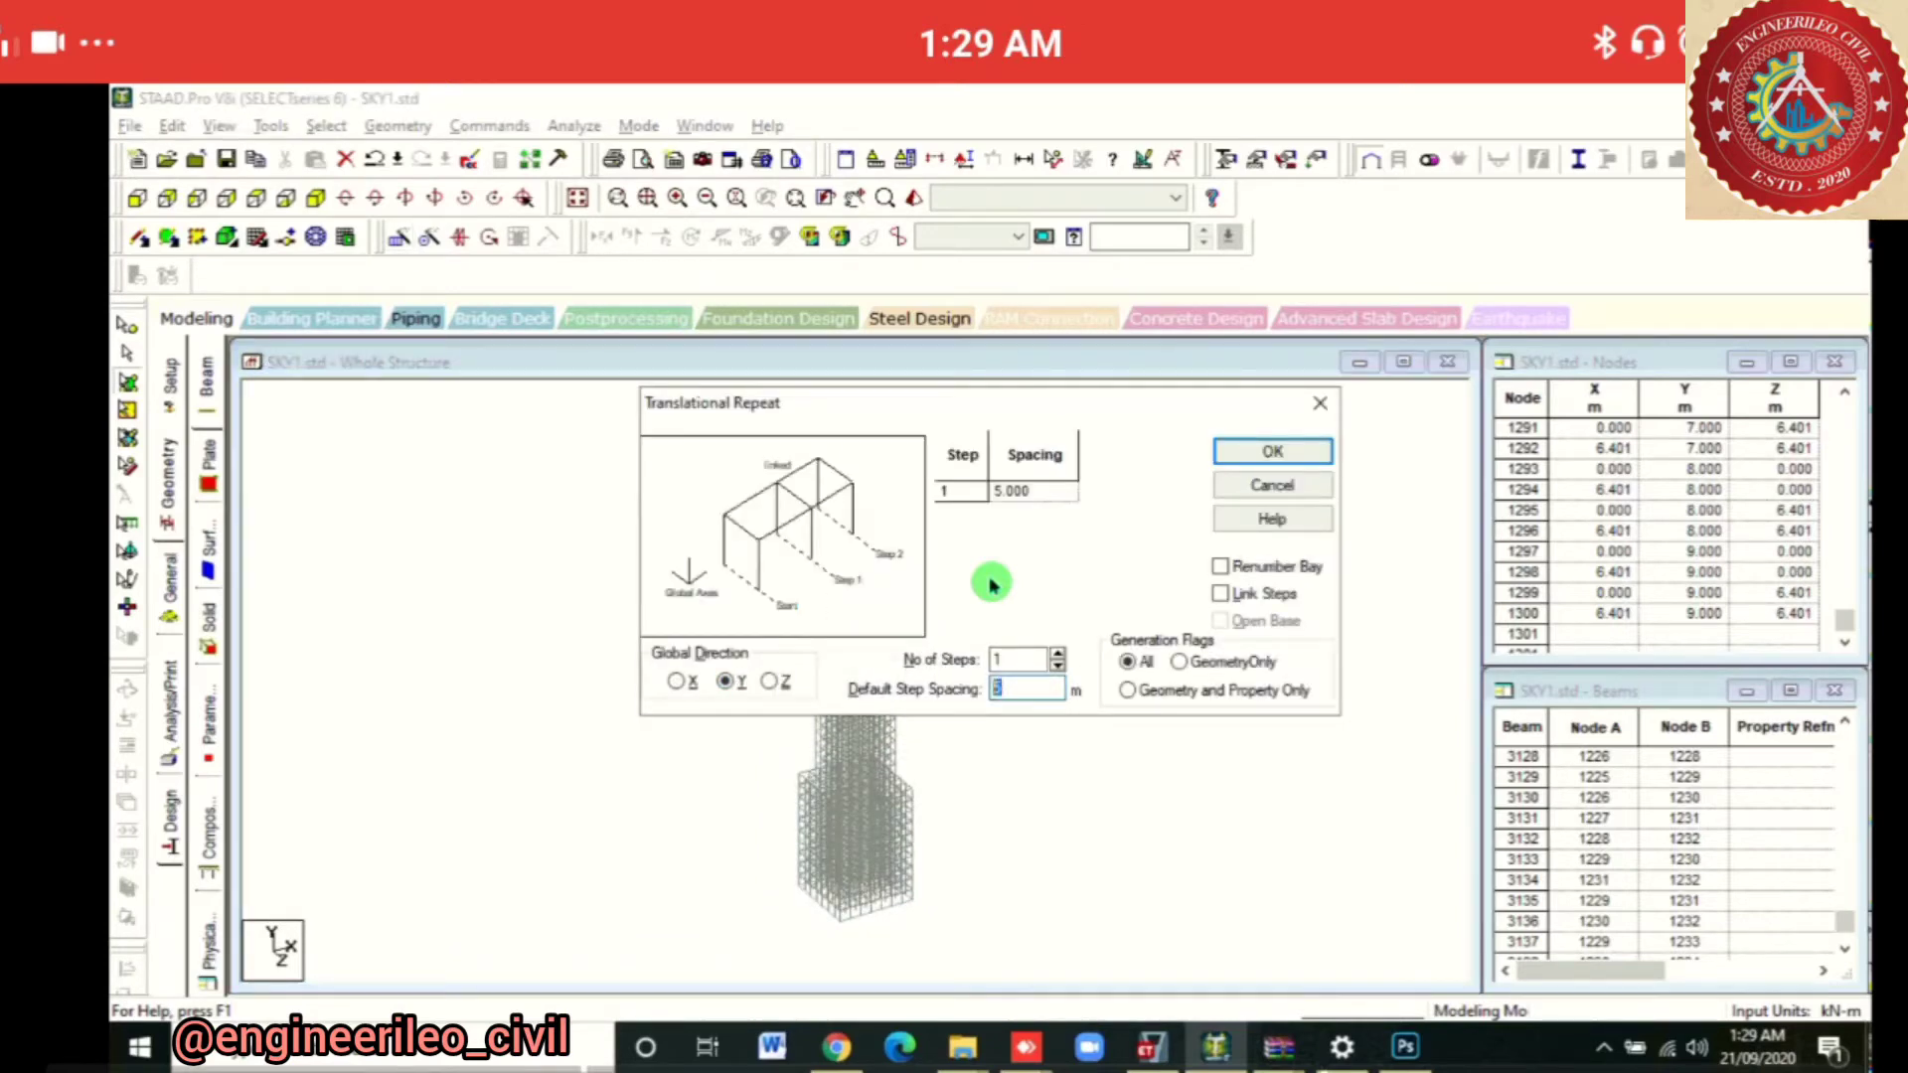
{"action": "type", "text": "1"}
{"action": "key", "text": "shift+Tab"}
{"action": "type", "text": "10"}
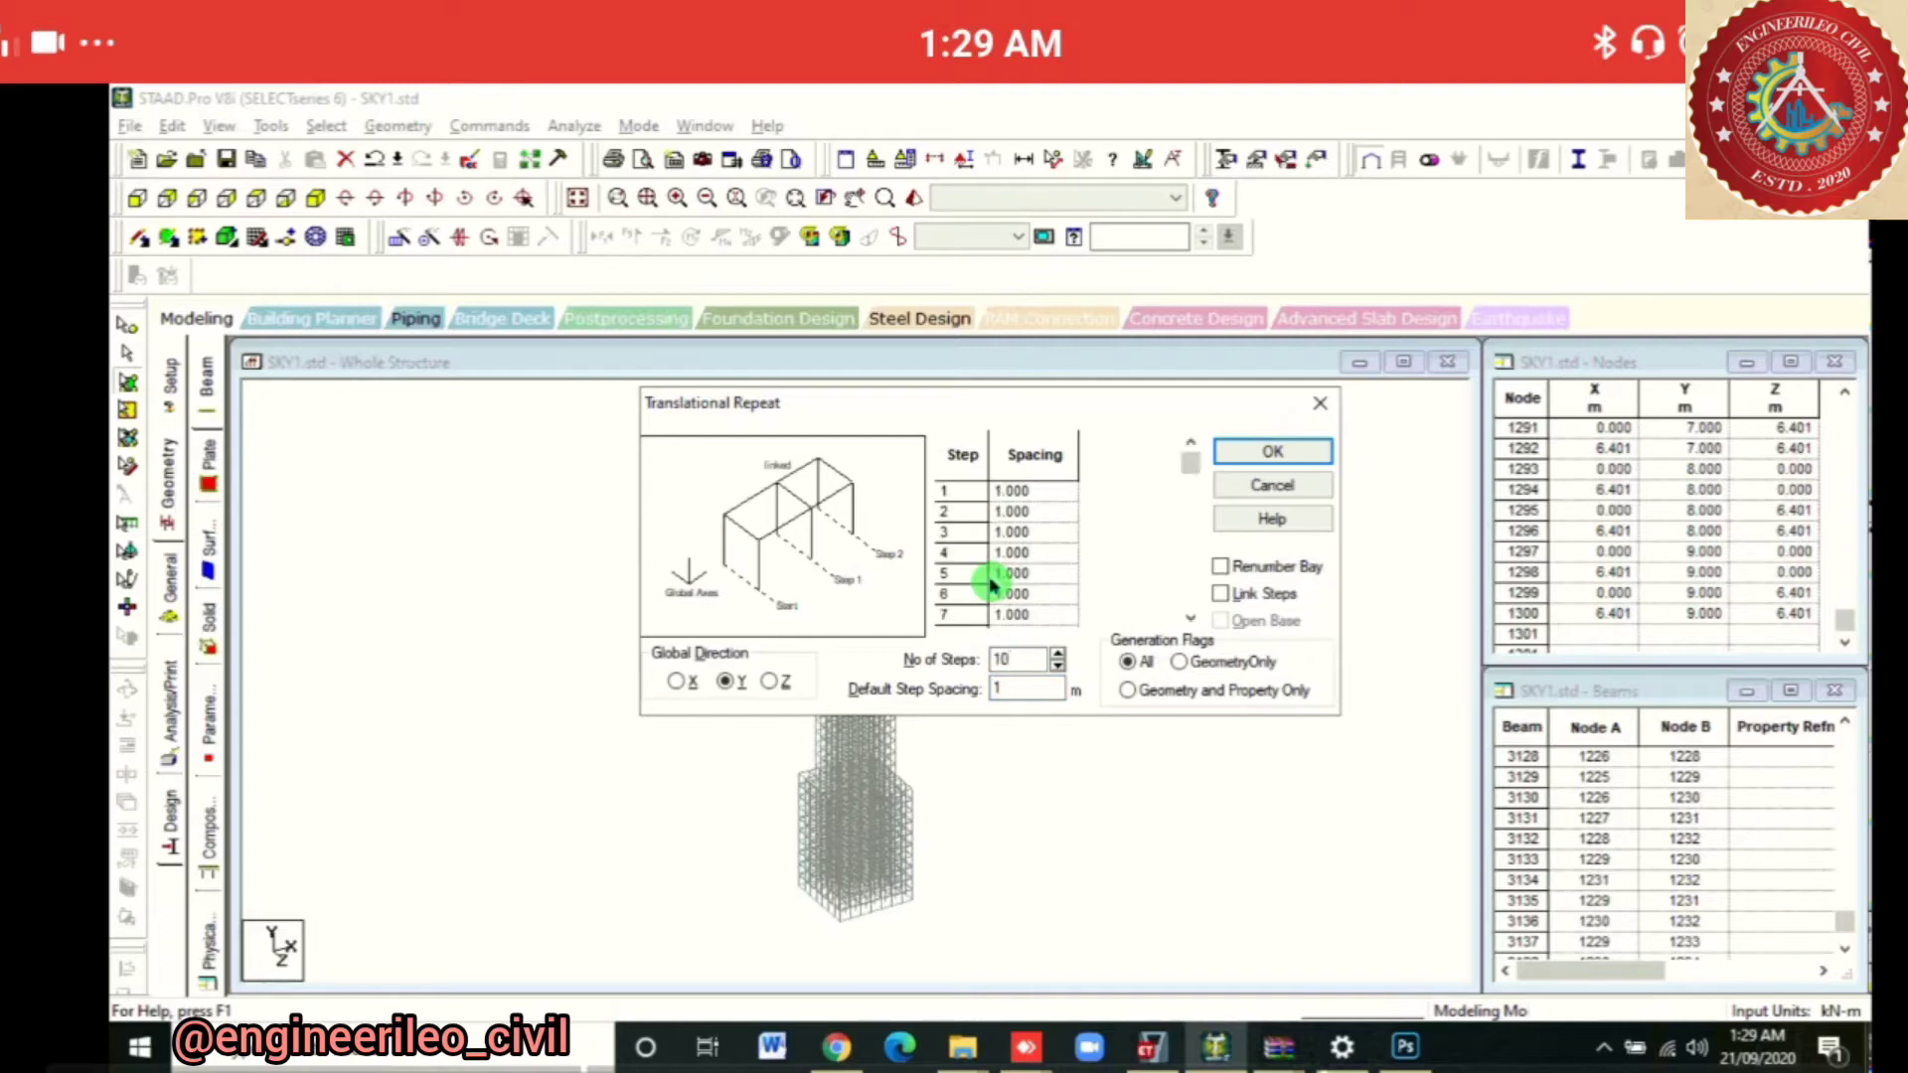
{"action": "key", "text": "Return"}
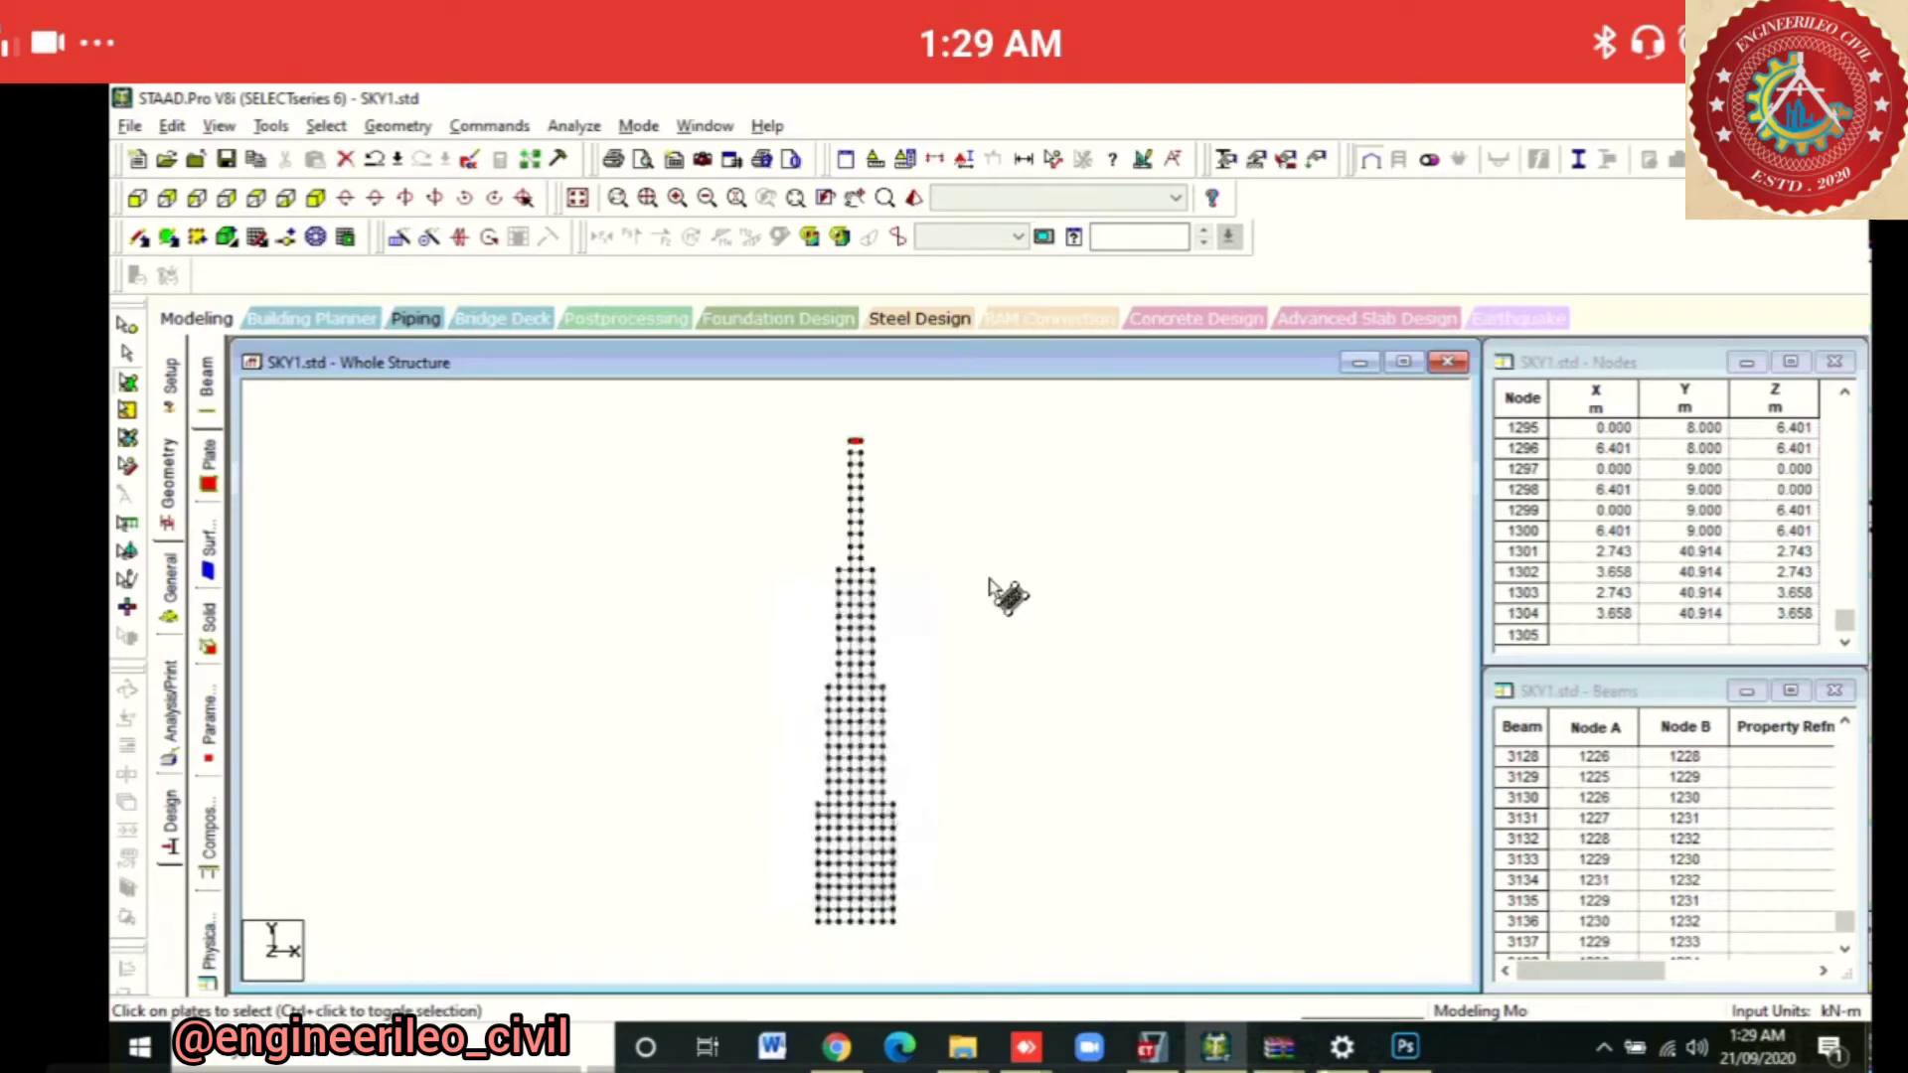
{"action": "key", "text": "Delete"}
{"action": "key", "text": "Return"}
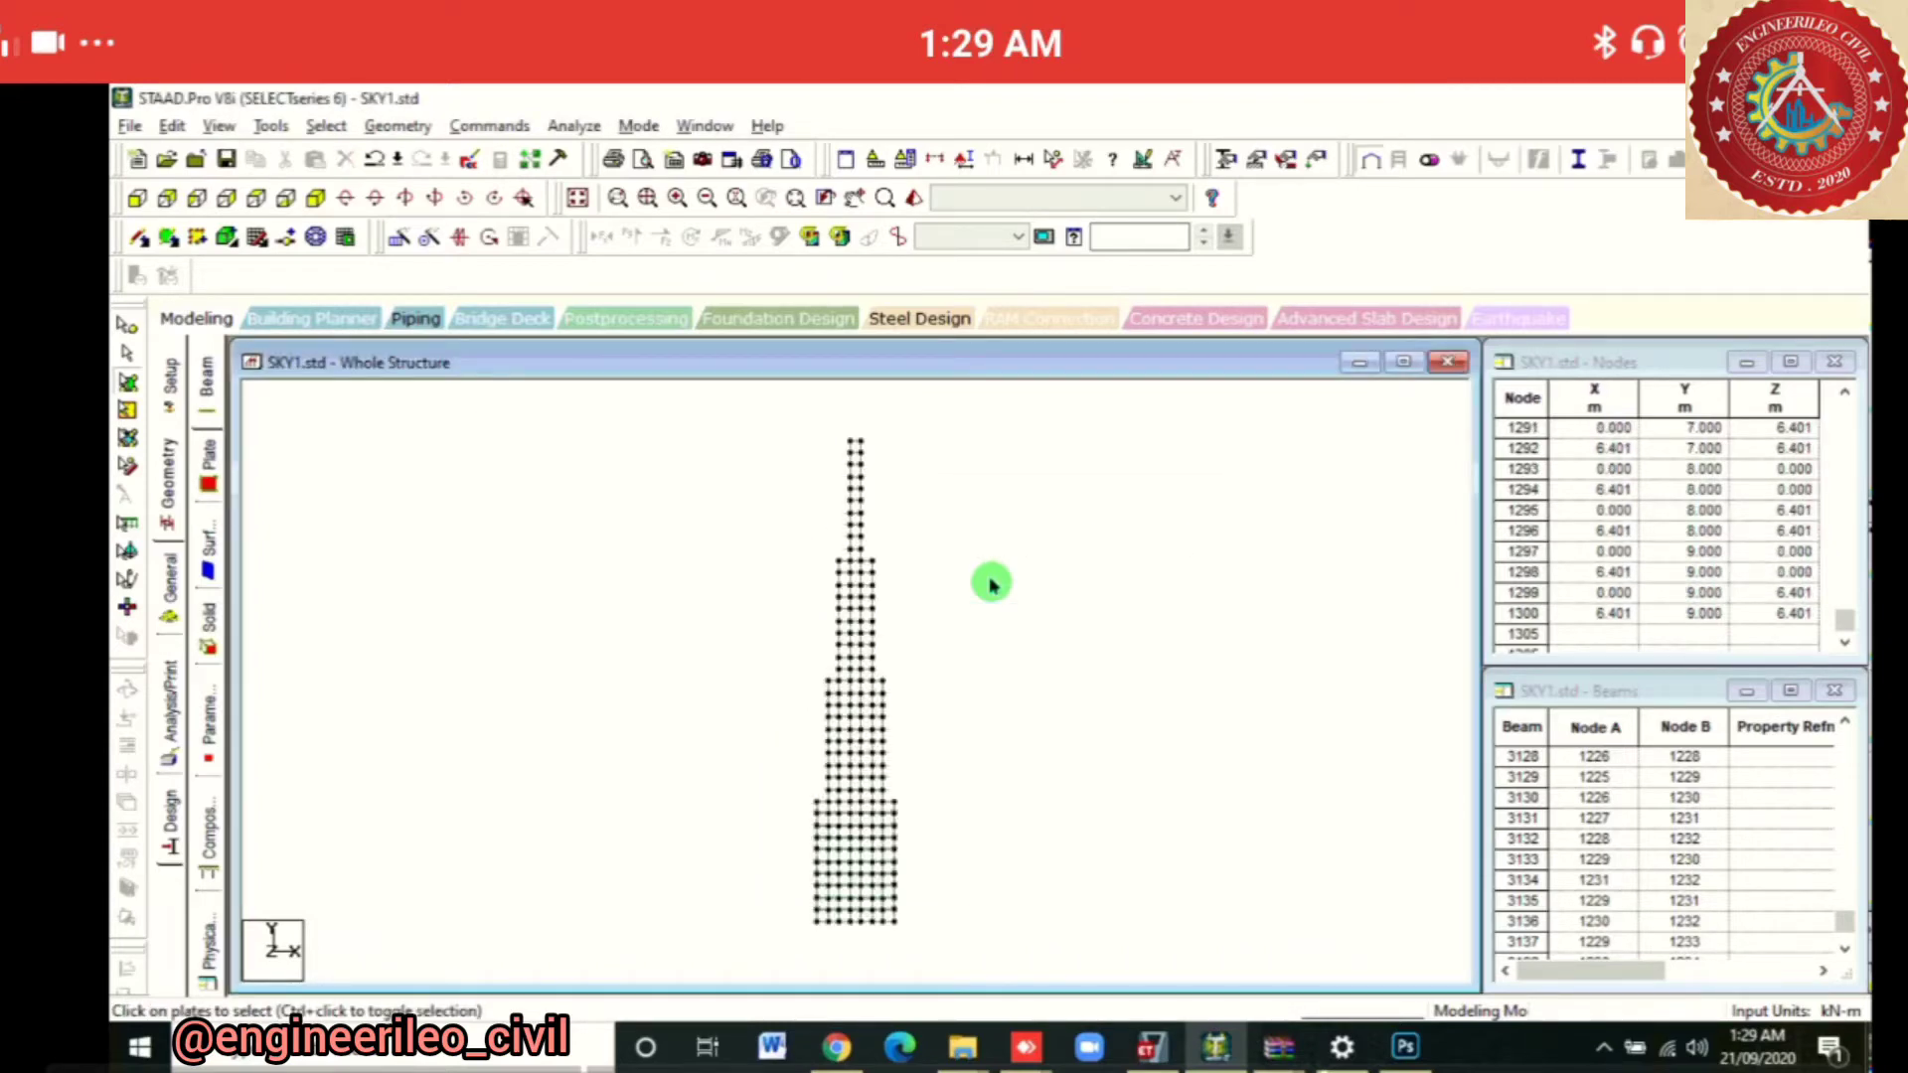
Define a rectangular concrete section with YD and ZD both set to 0.23 m
{"action": "left_click", "coordinate": [169, 582]}
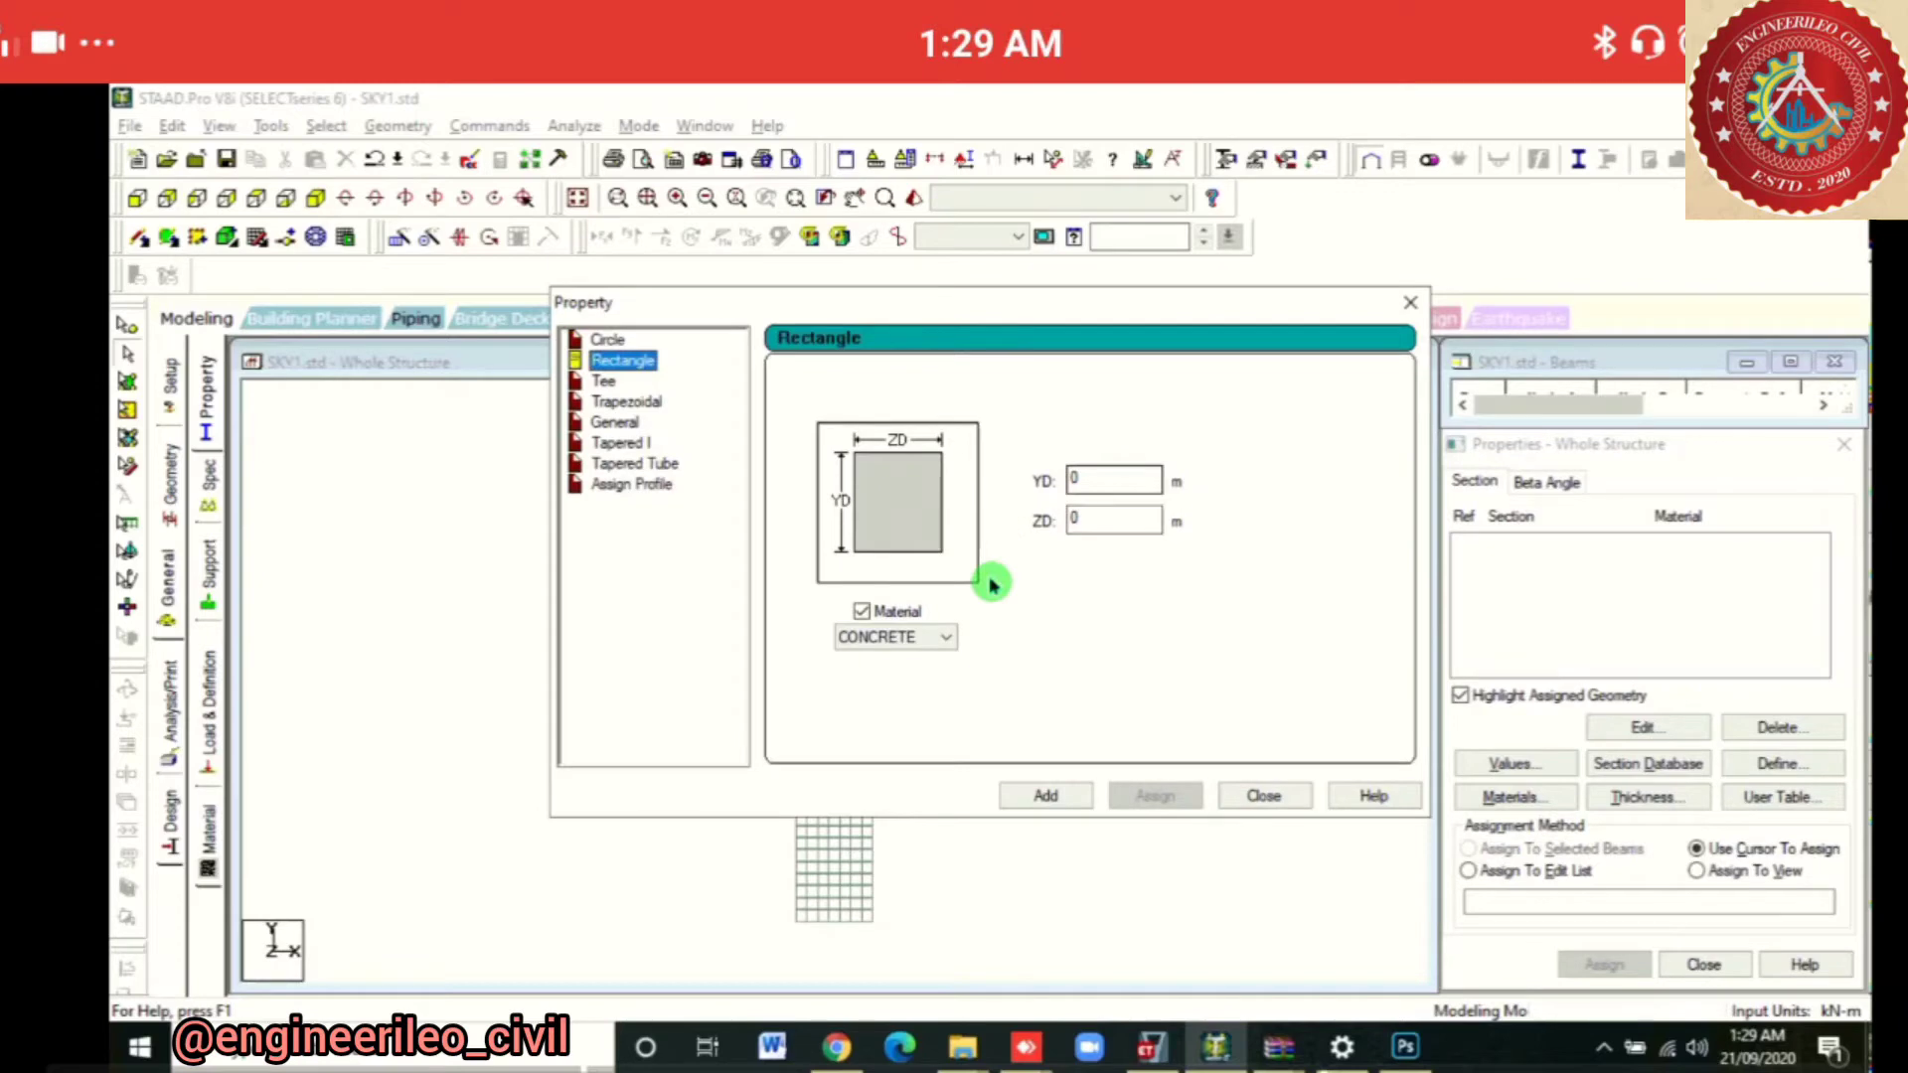
{"action": "left_click", "coordinate": [991, 584]}
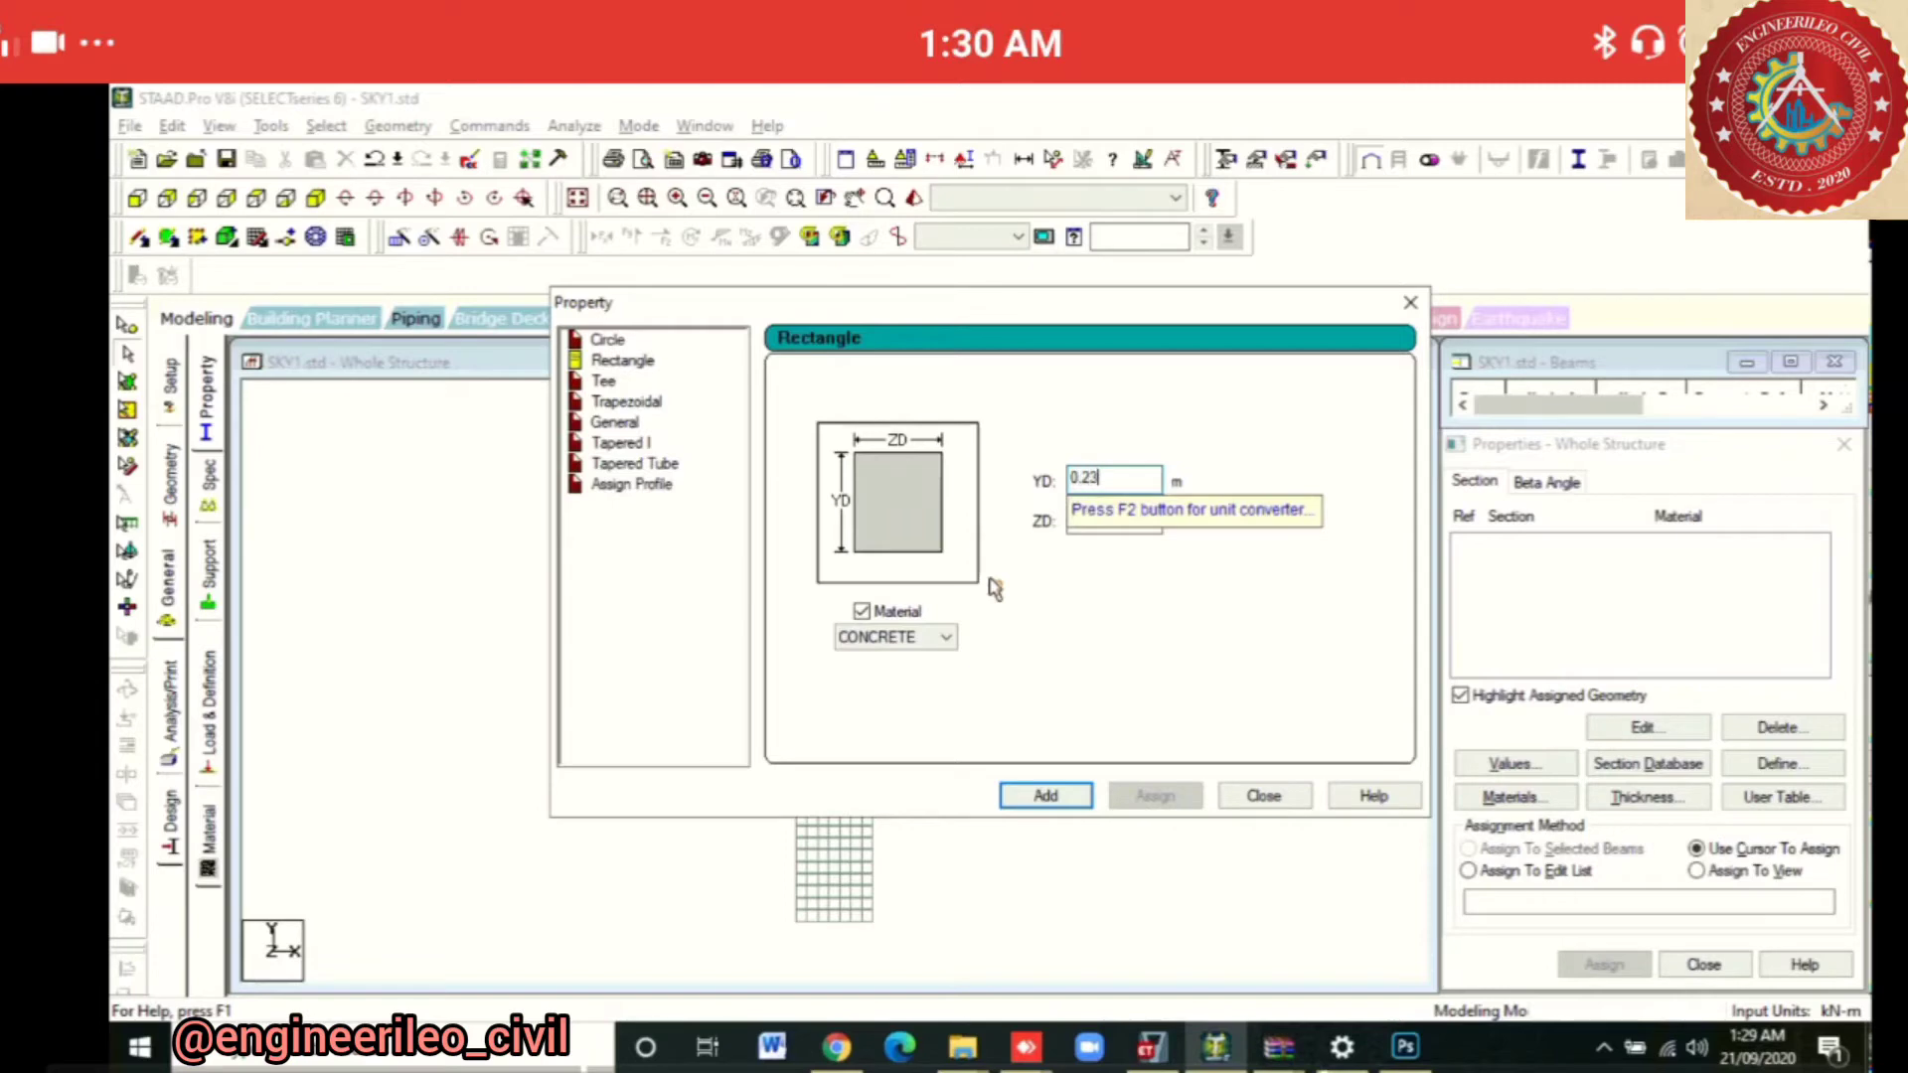
{"action": "key", "text": "Tab"}
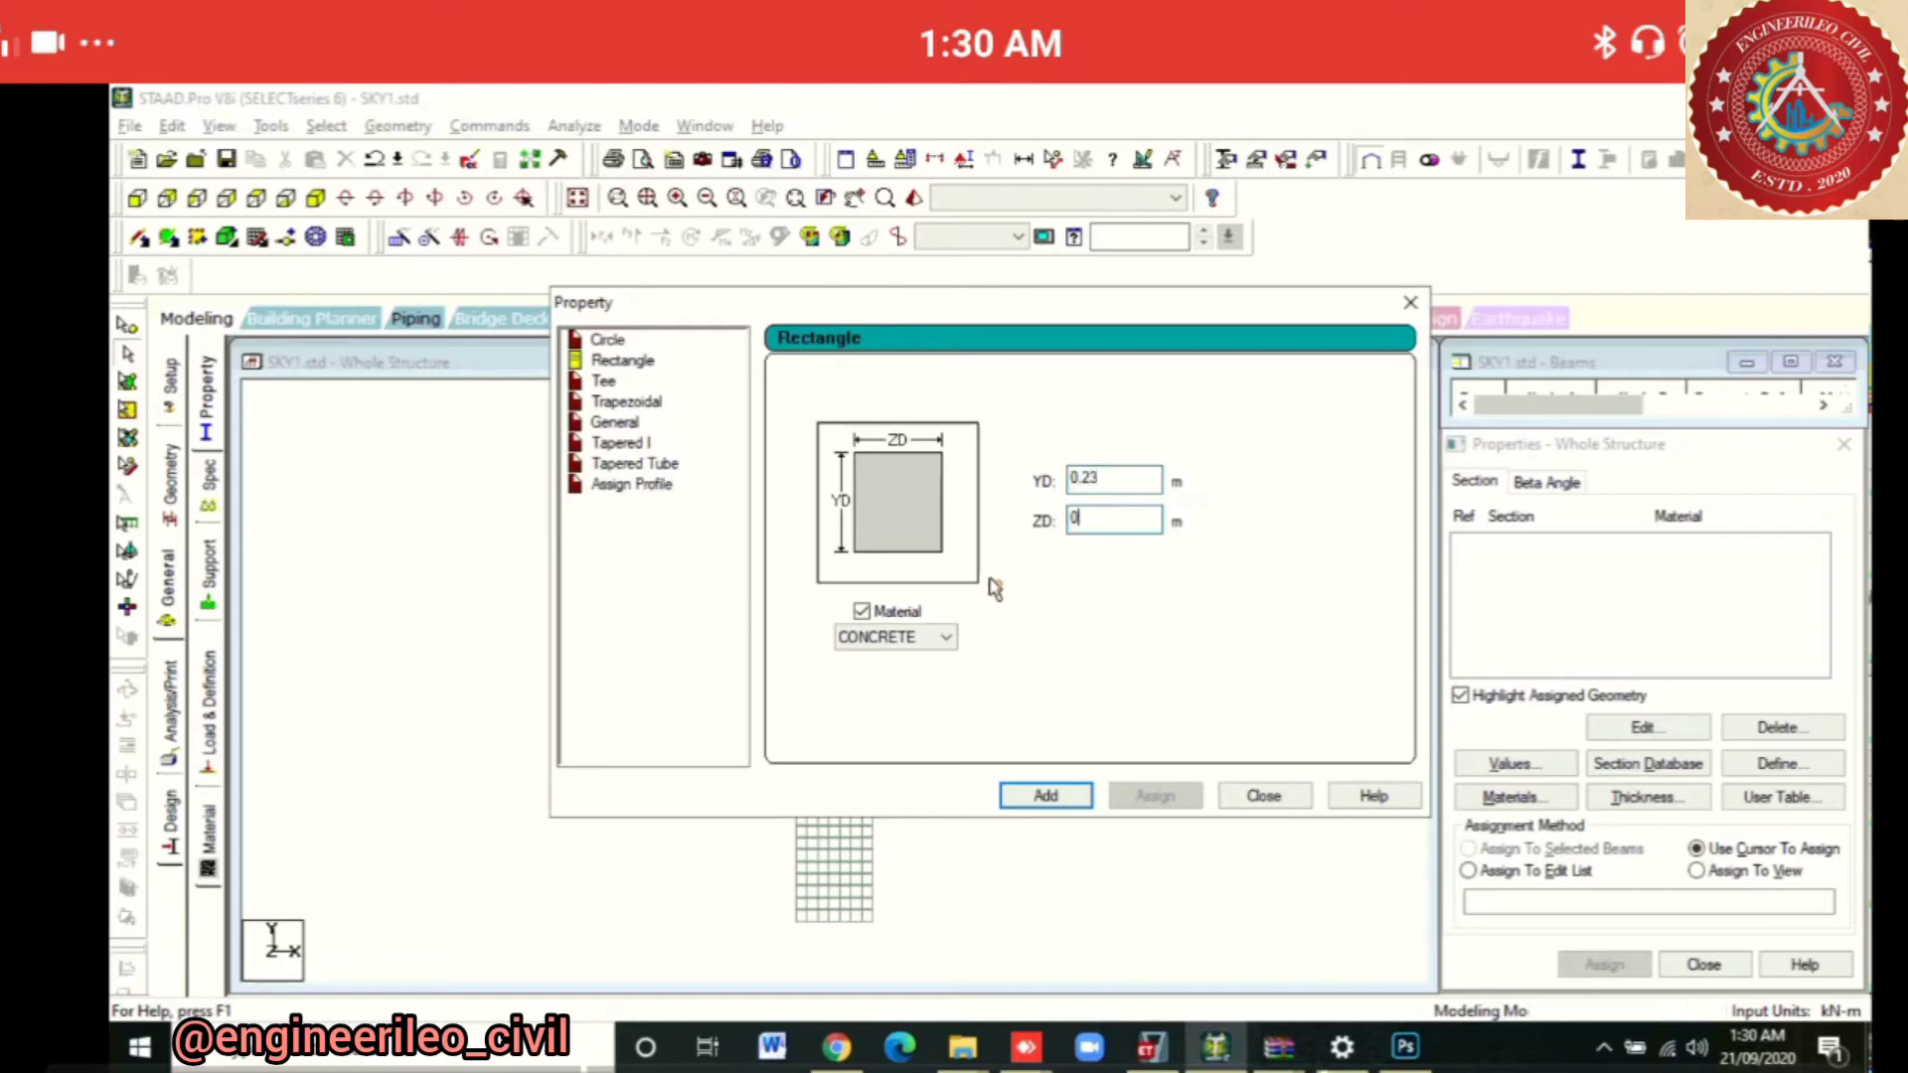
{"action": "type", "text": ".23"}
{"action": "key", "text": "Return"}
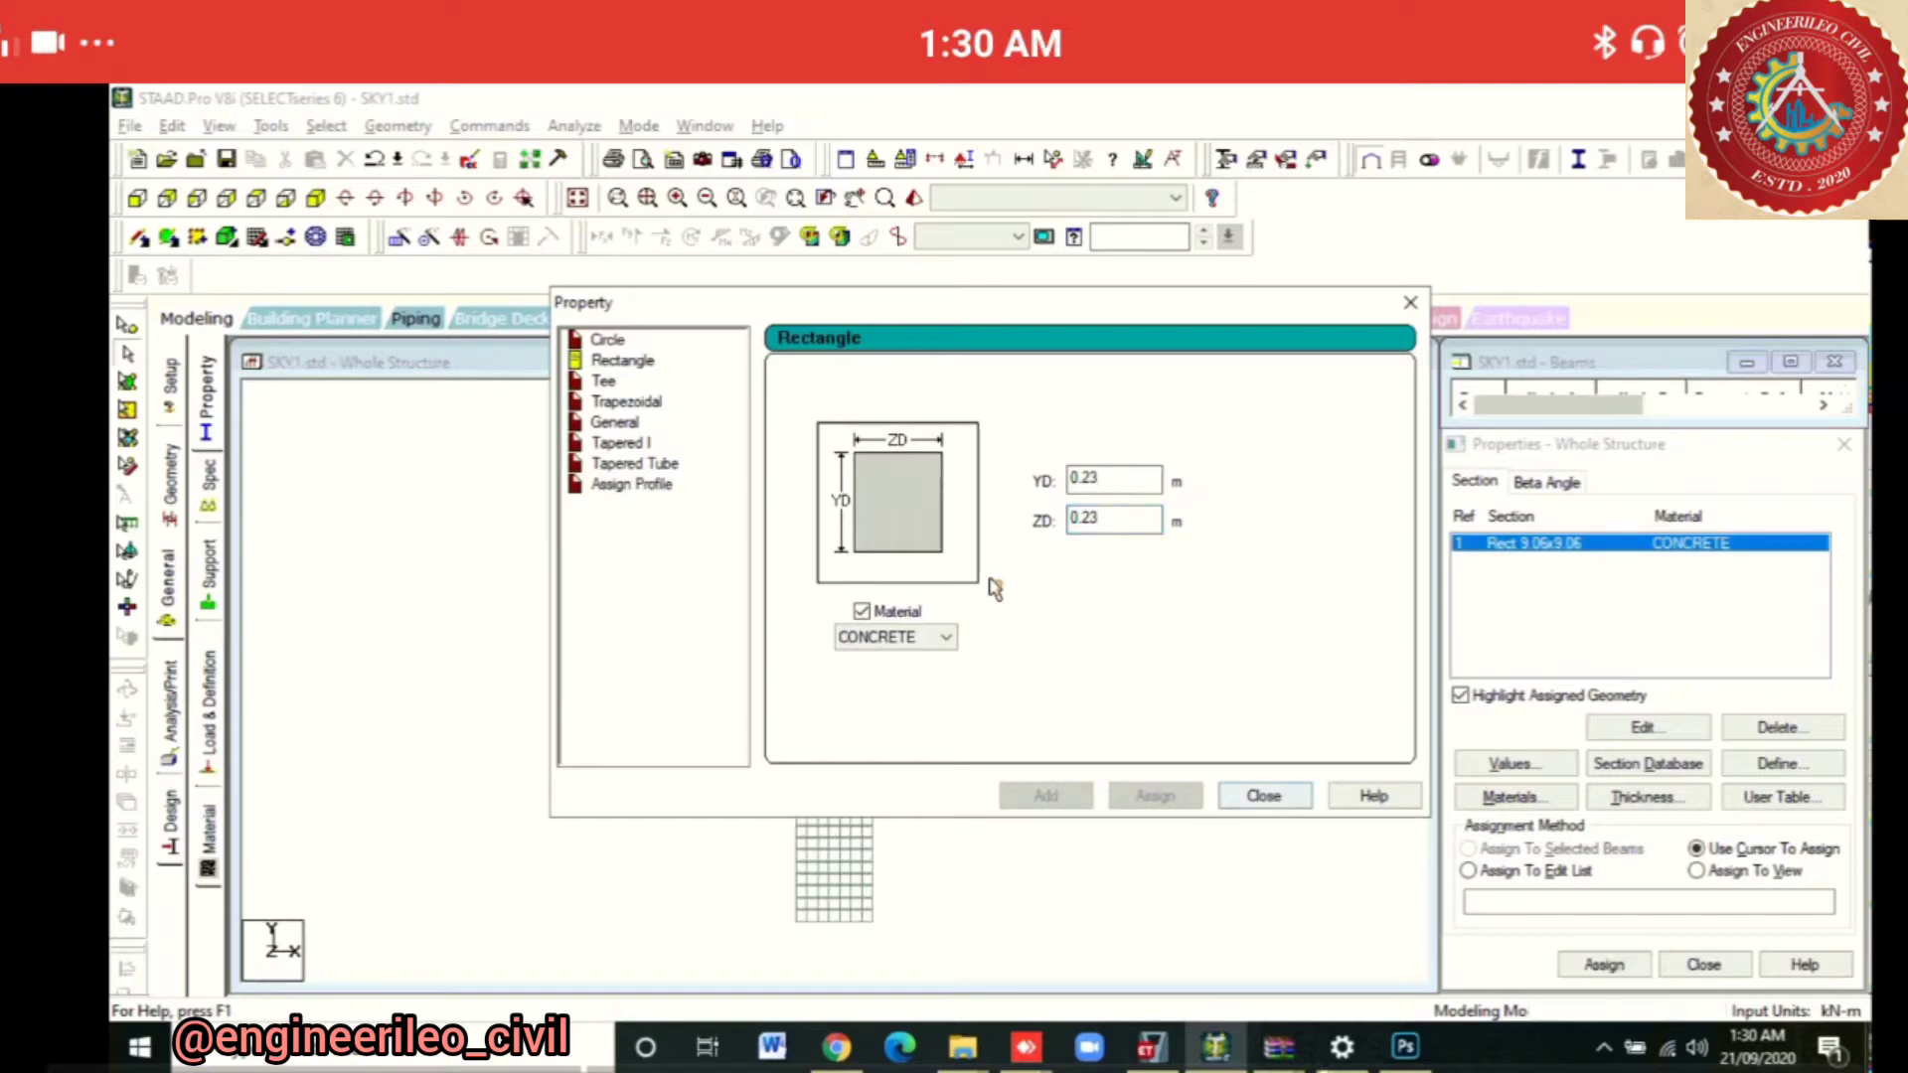
{"action": "key", "text": "Tab"}
{"action": "key", "text": "Return"}
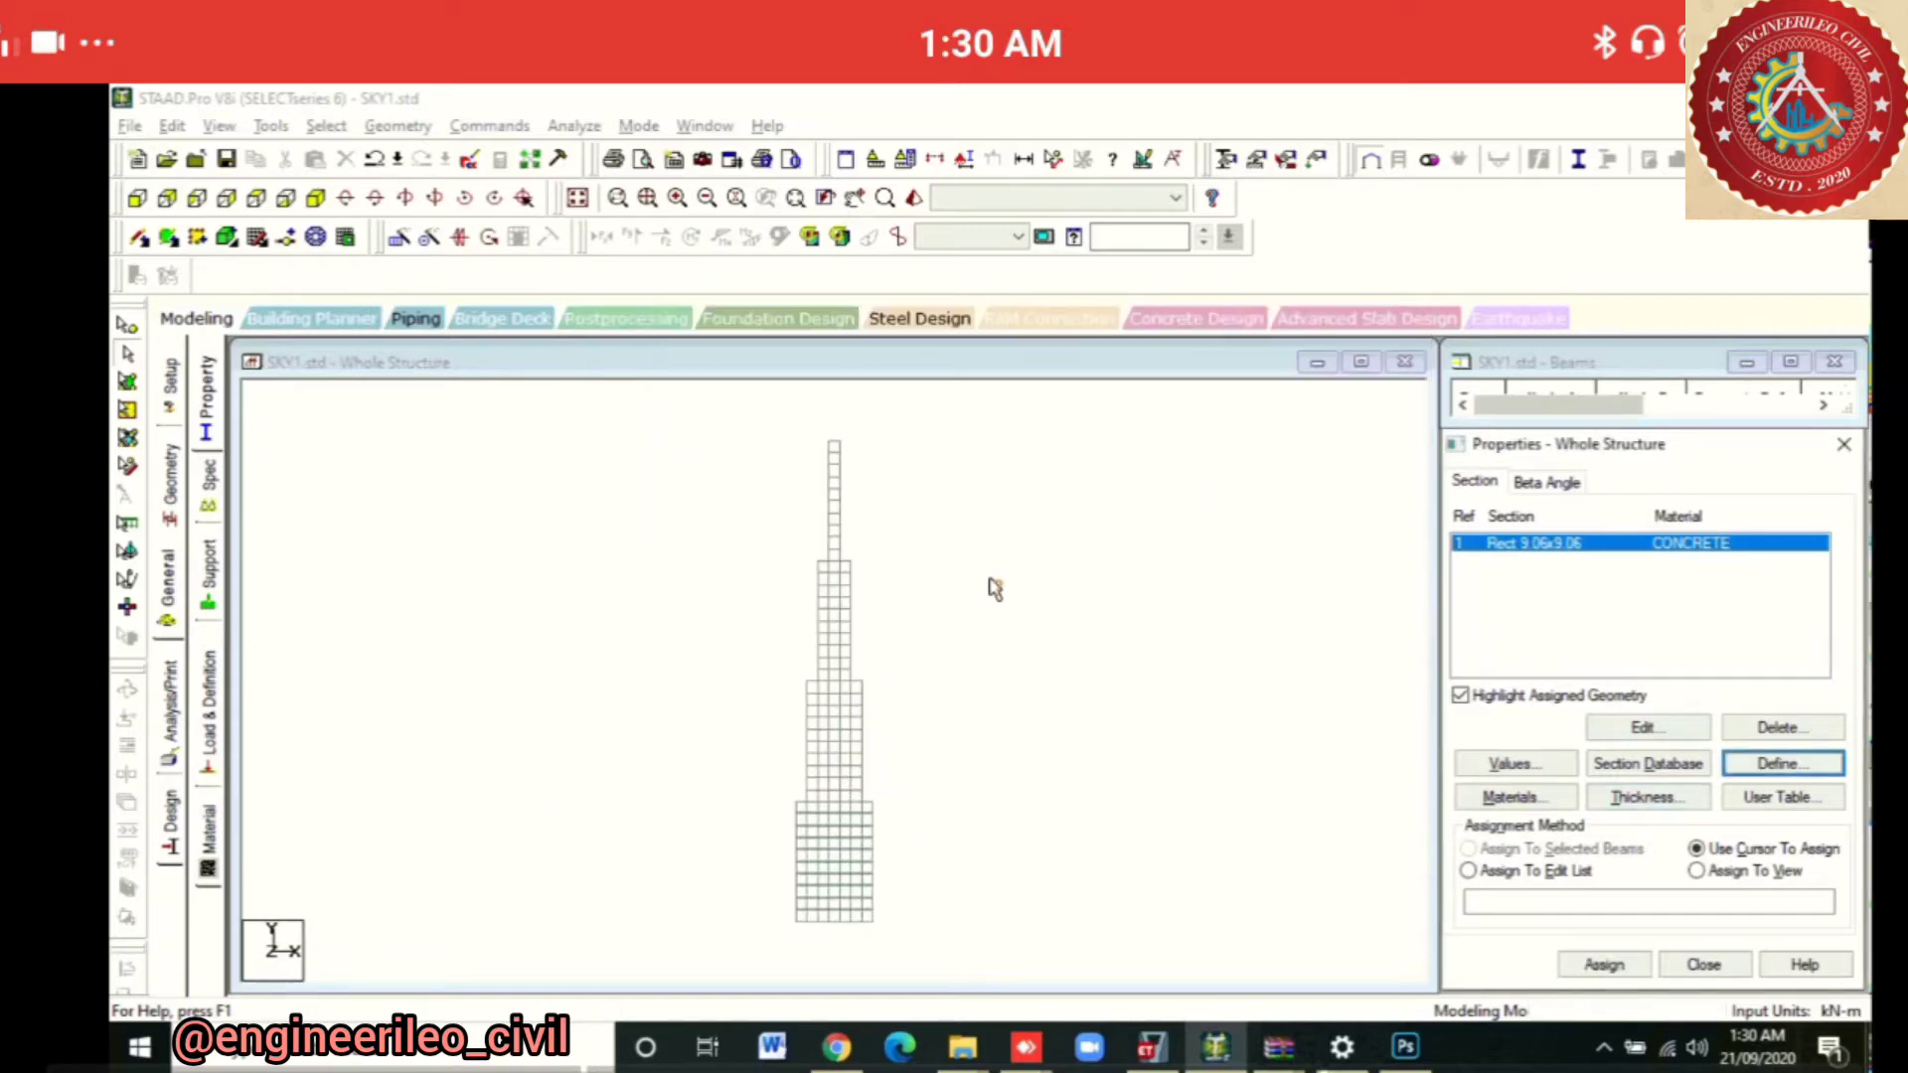
{"action": "key", "text": "alt+g"}
{"action": "key", "text": "Left"}
{"action": "key", "text": "Left"}
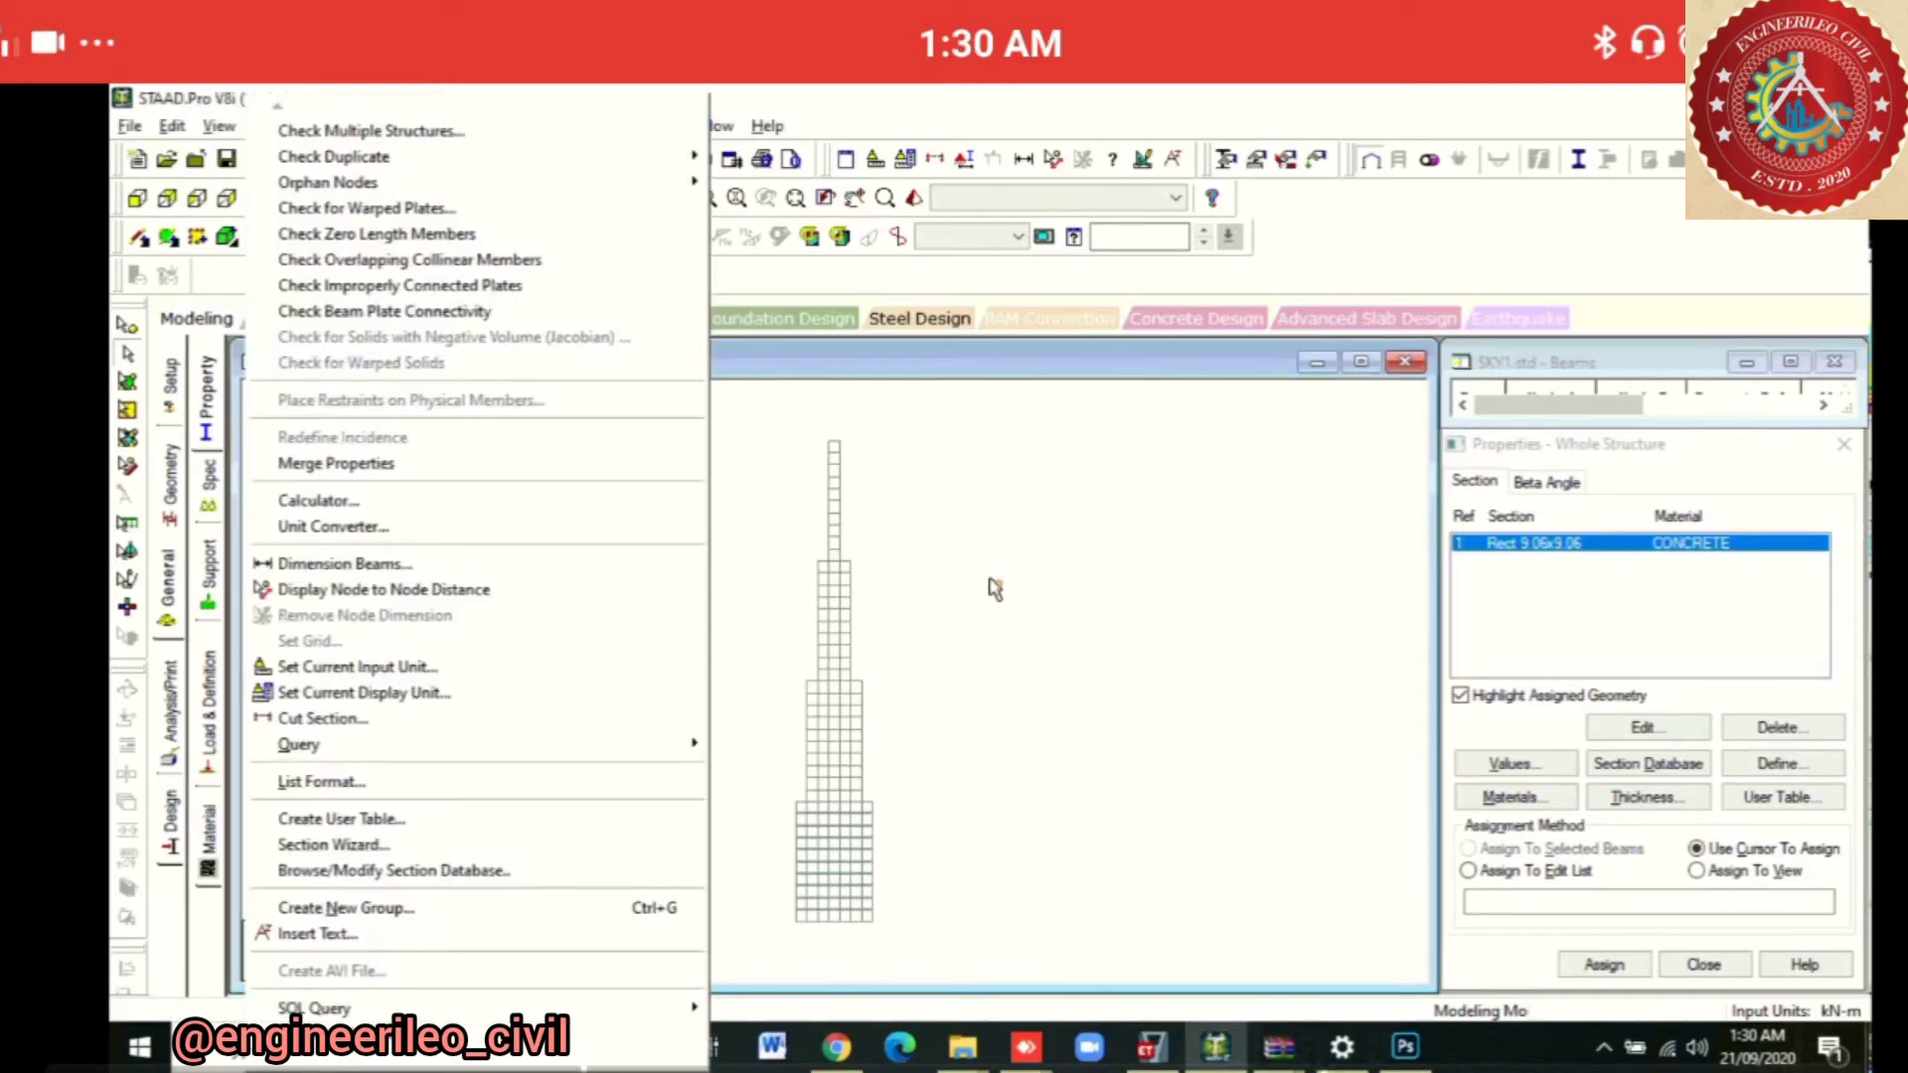
{"action": "key", "text": "Escape"}
{"action": "key", "text": "alt+t"}
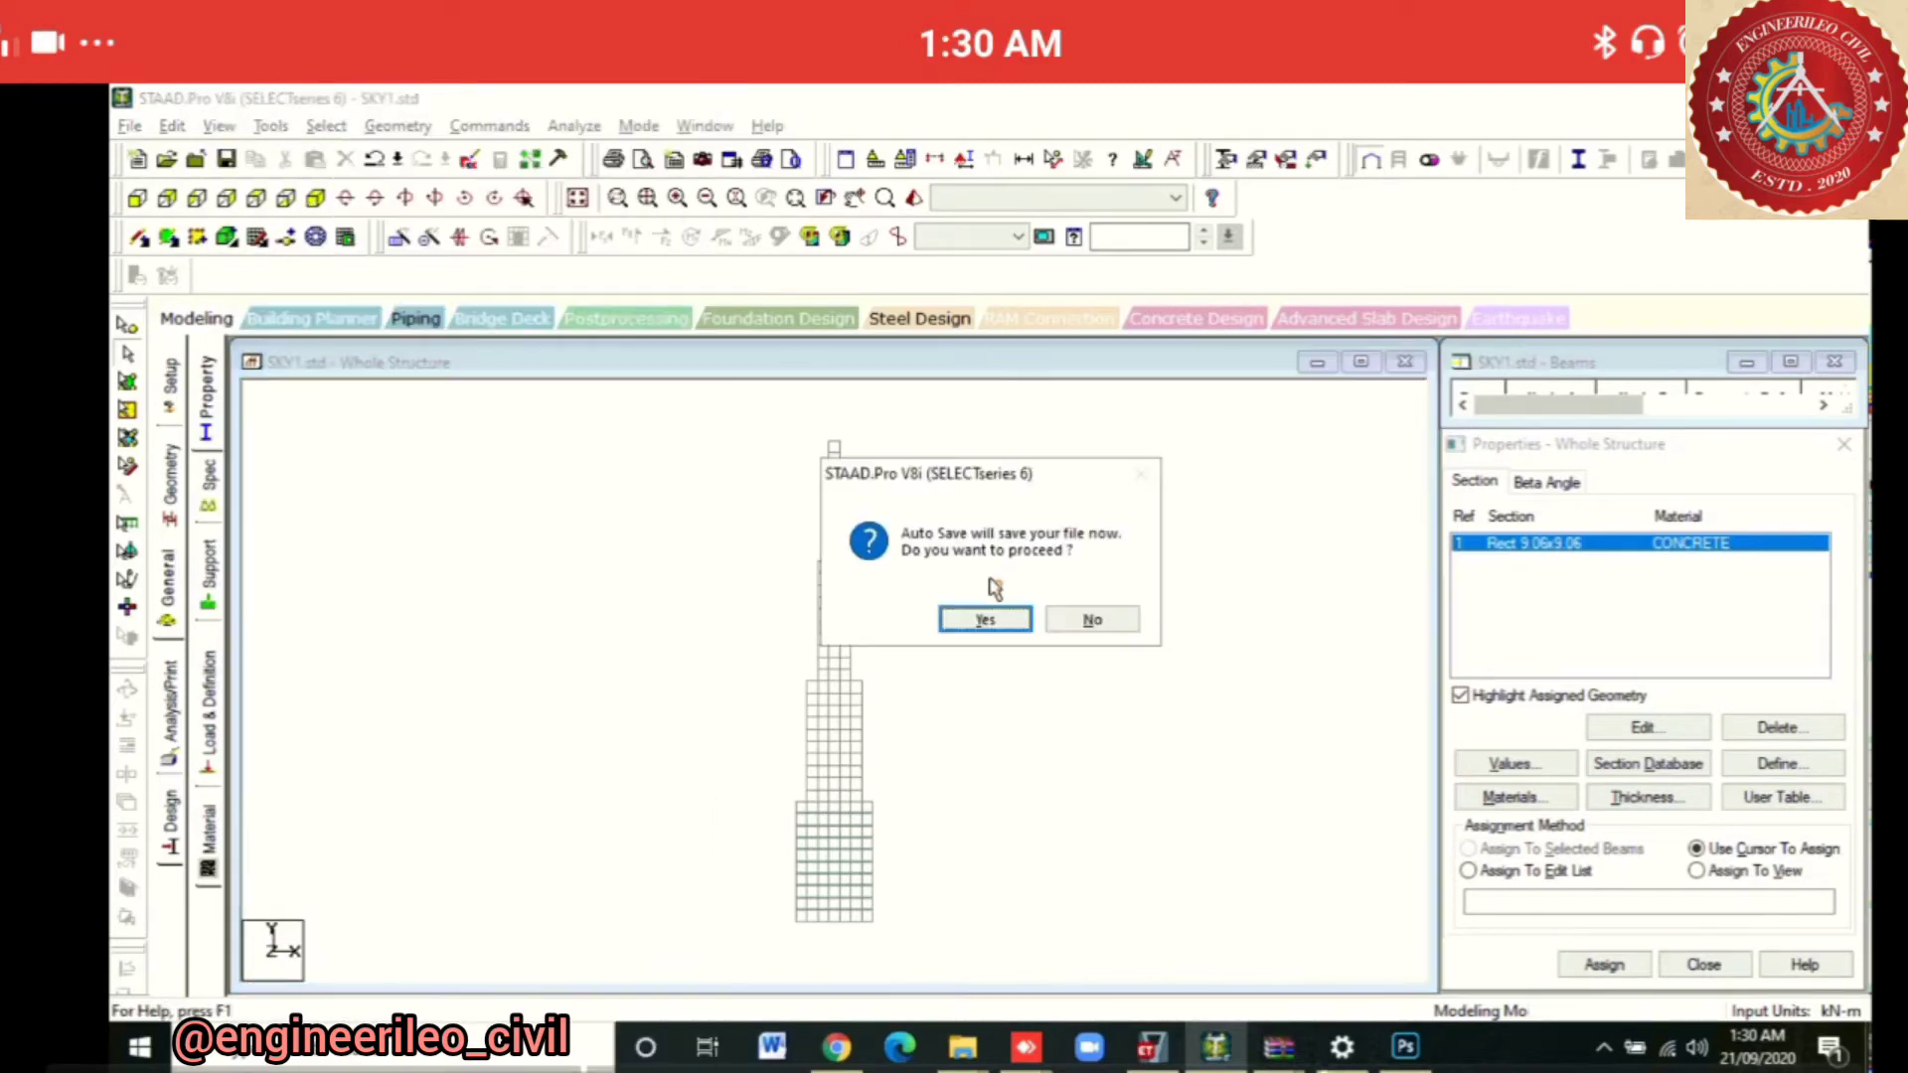
{"action": "key", "text": "Right"}
{"action": "key", "text": "Return"}
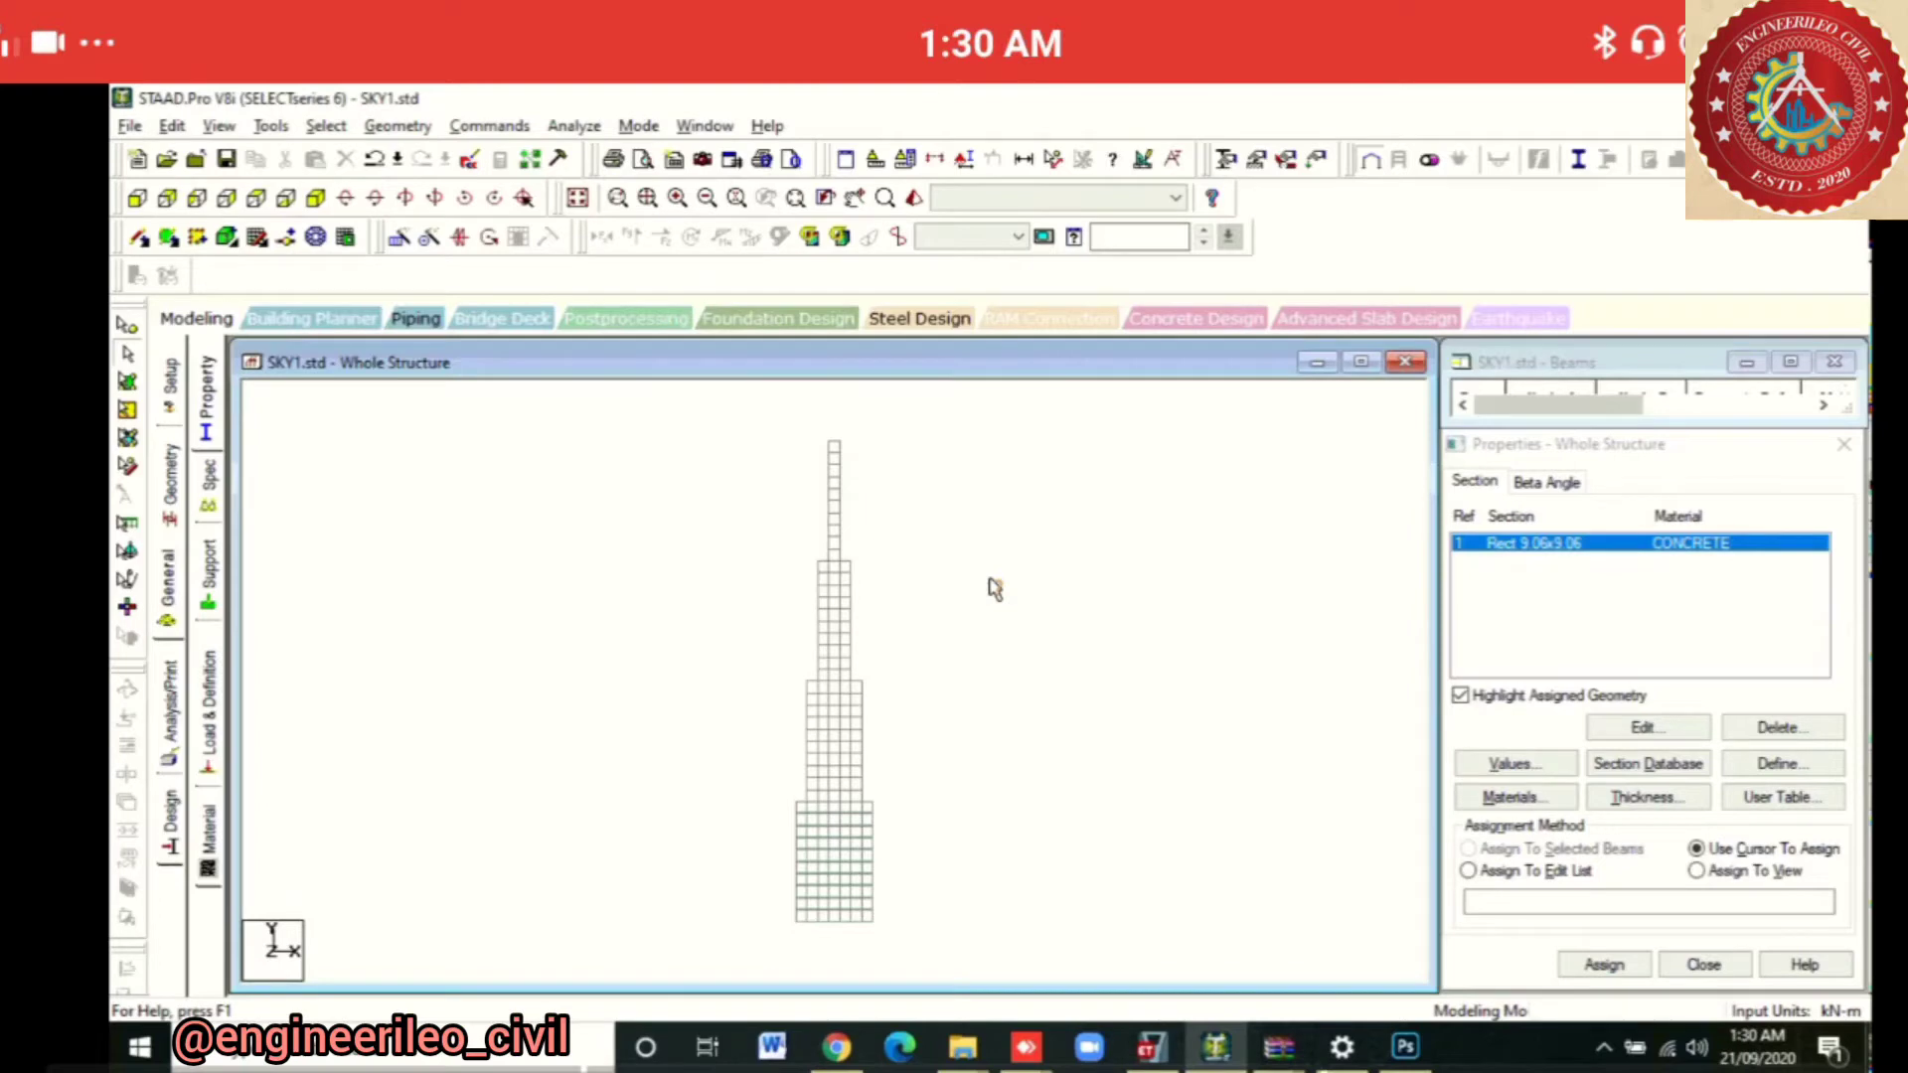
Select all beams parallel to the X axis in the whole structure
{"action": "key", "text": "alt+s"}
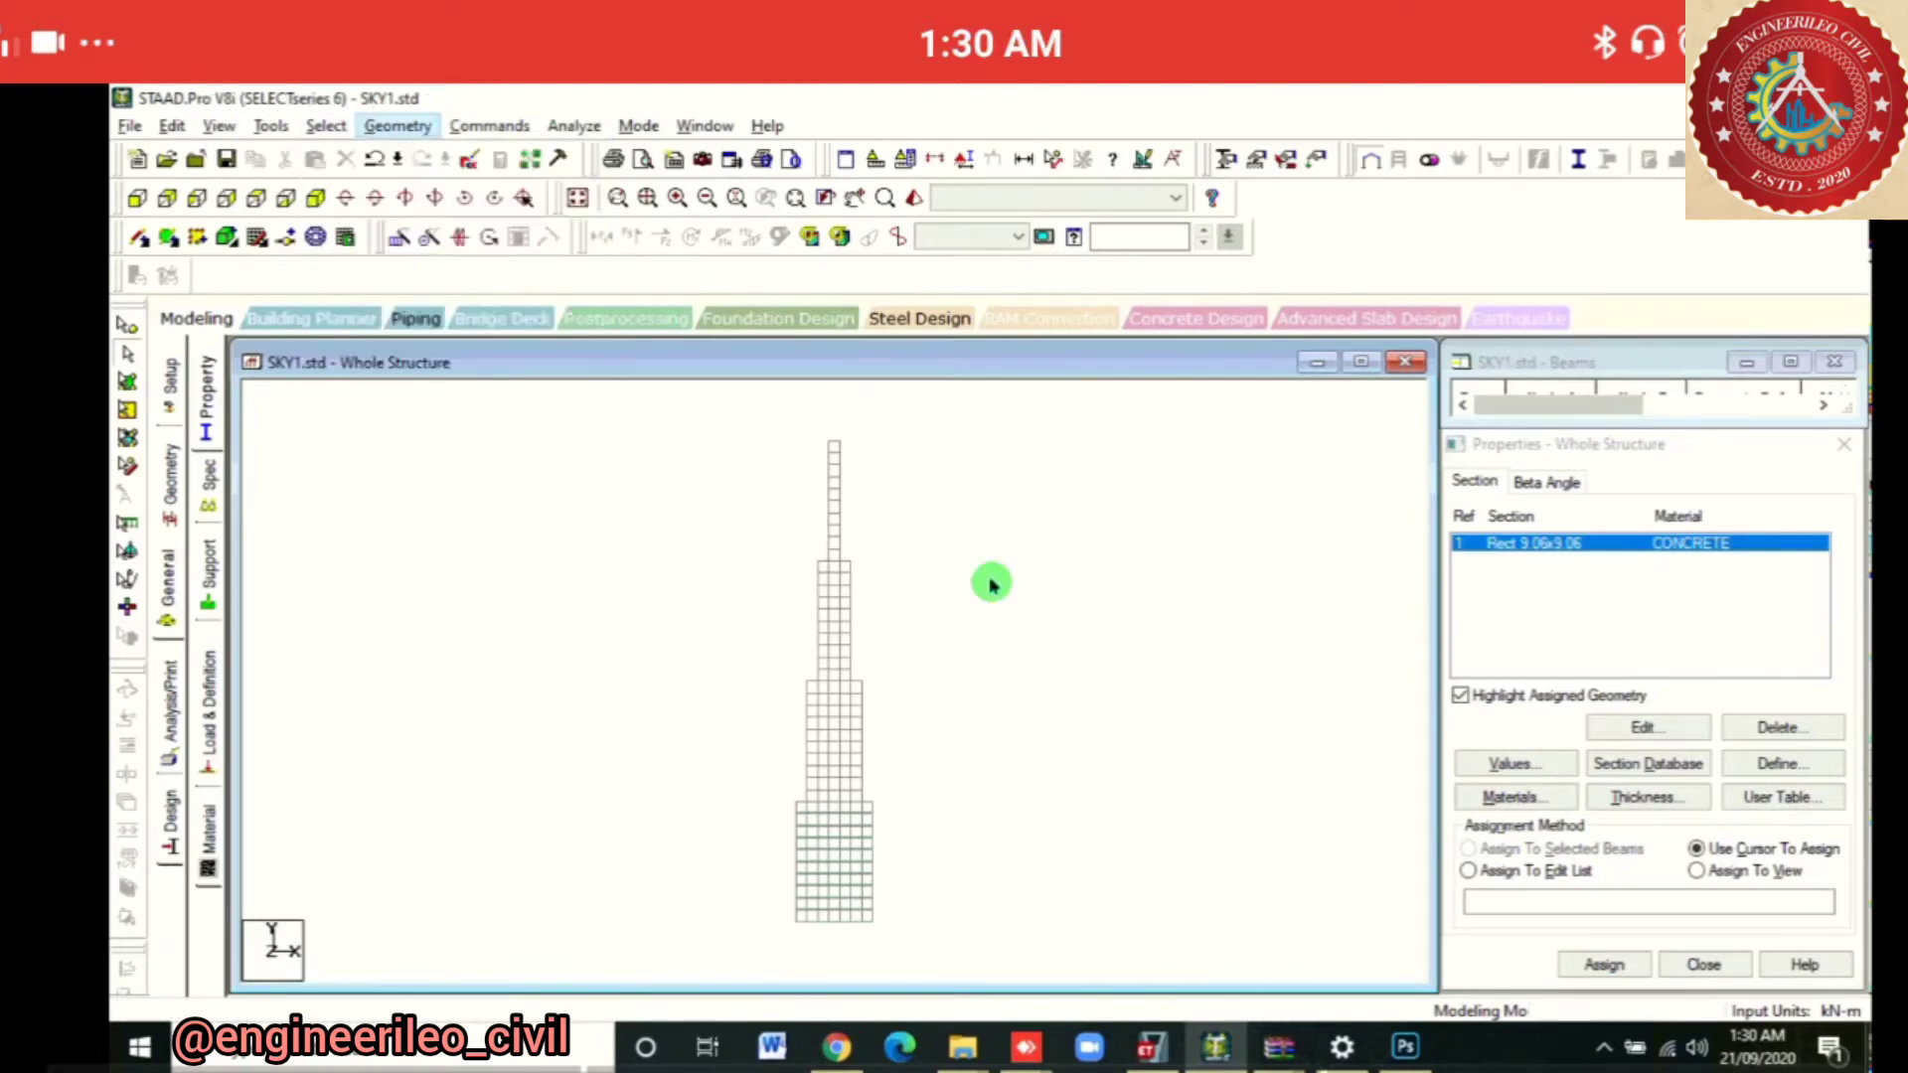
{"action": "key", "text": "Right"}
{"action": "key", "text": "Left"}
{"action": "key", "text": "Down"}
{"action": "key", "text": "Down"}
{"action": "key", "text": "Down"}
{"action": "key", "text": "Down"}
{"action": "key", "text": "Down"}
{"action": "key", "text": "Down"}
{"action": "key", "text": "Down"}
{"action": "key", "text": "Down"}
{"action": "key", "text": "Down"}
{"action": "key", "text": "Down"}
{"action": "key", "text": "Down"}
{"action": "key", "text": "Down"}
{"action": "key", "text": "Down"}
{"action": "key", "text": "Down"}
{"action": "key", "text": "Down"}
{"action": "key", "text": "Down"}
{"action": "key", "text": "Right"}
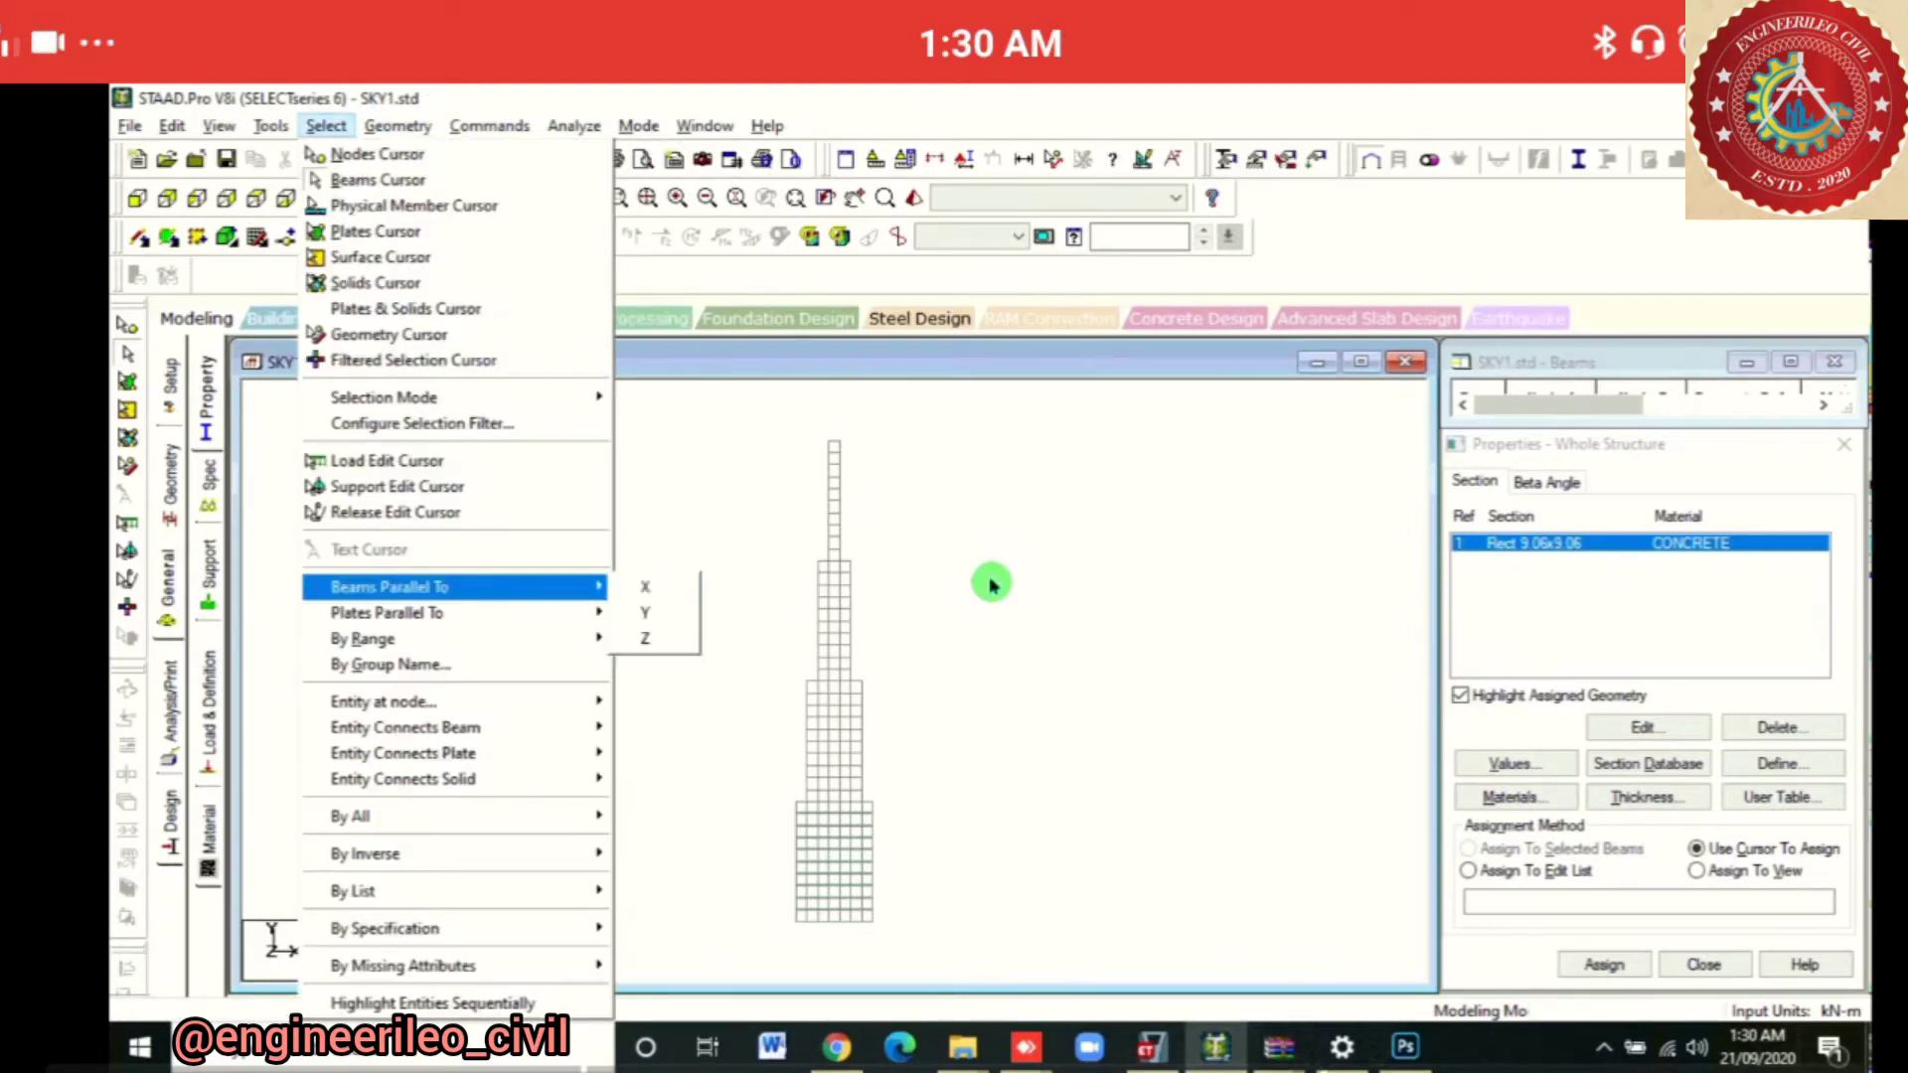
{"action": "key", "text": "Return"}
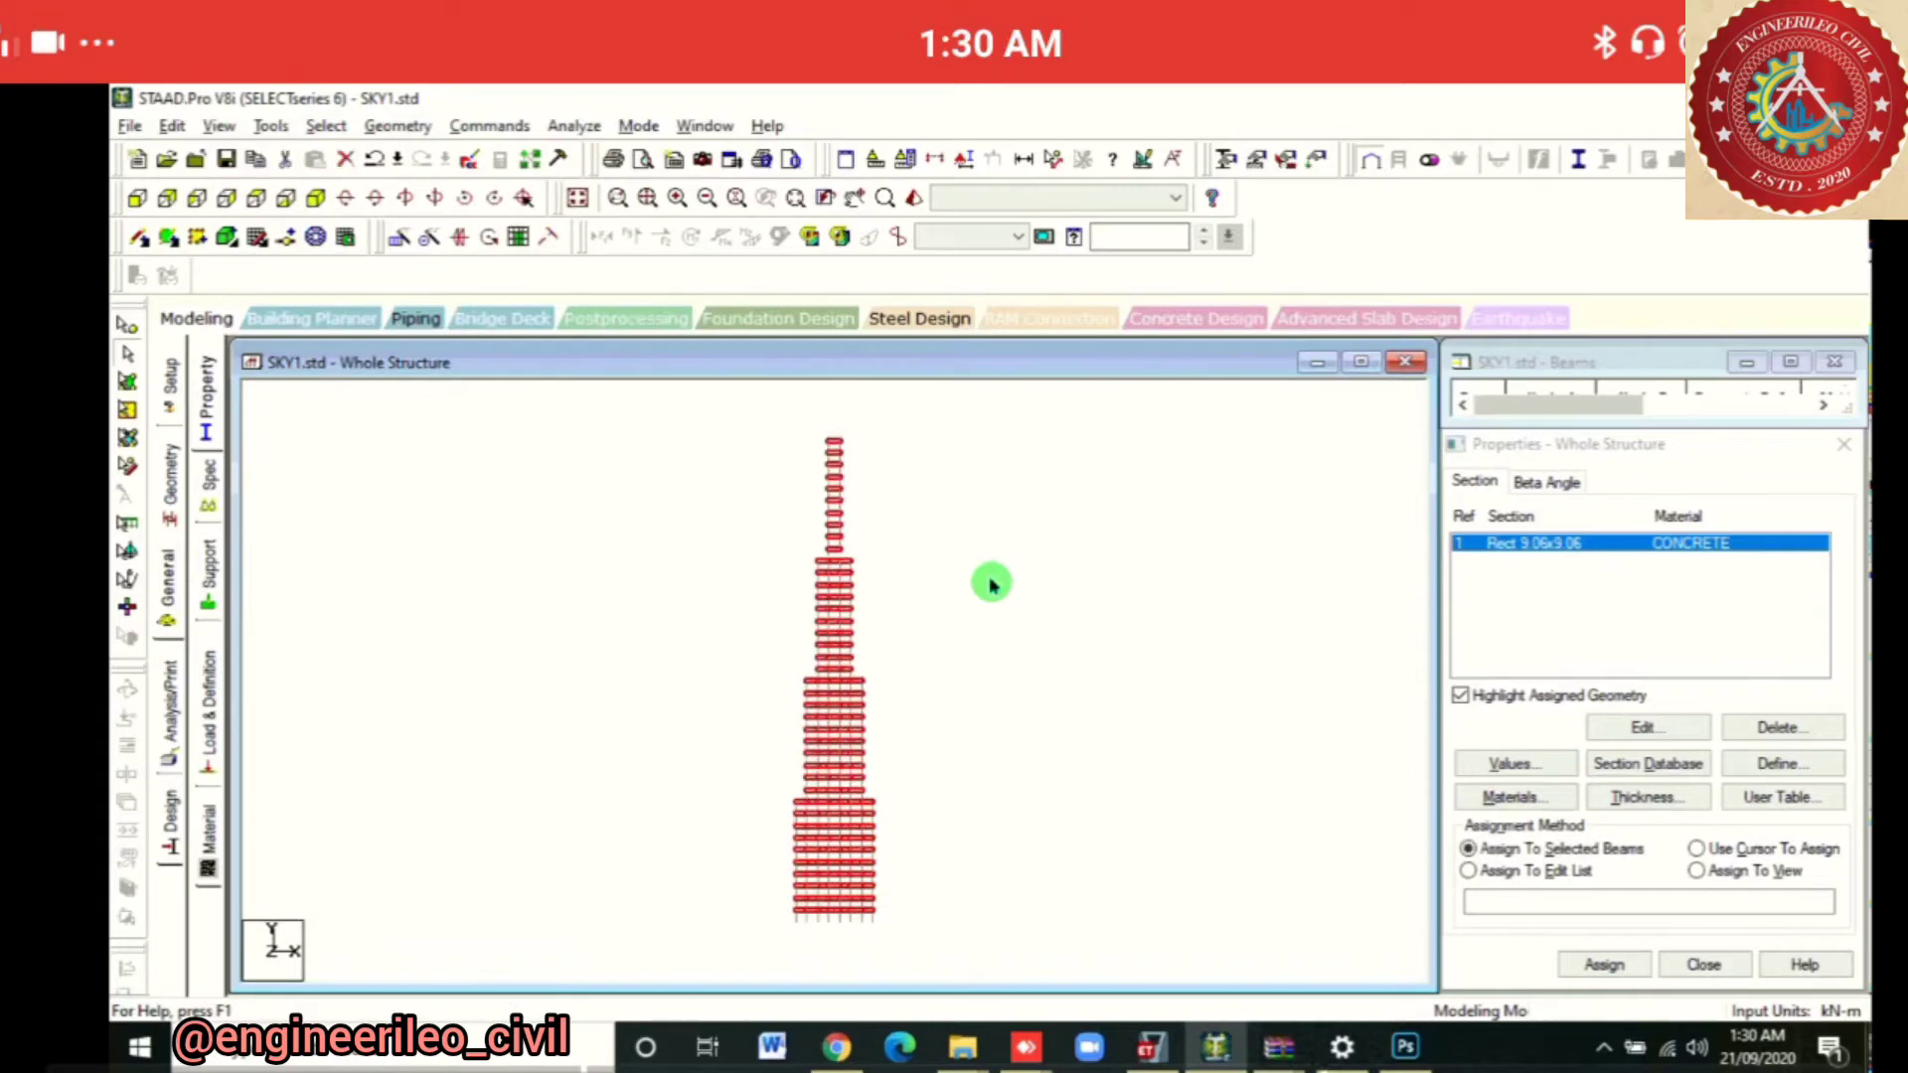
Extend the selection with all beams parallel to the Z axis and show the tower in isometric view
{"action": "key", "text": "alt+s"}
{"action": "key", "text": "Down"}
{"action": "key", "text": "Down"}
{"action": "key", "text": "Down"}
{"action": "key", "text": "Down"}
{"action": "key", "text": "Down"}
{"action": "key", "text": "Down"}
{"action": "key", "text": "Down"}
{"action": "key", "text": "Down"}
{"action": "key", "text": "Down"}
{"action": "key", "text": "Down"}
{"action": "key", "text": "Down"}
{"action": "key", "text": "Down"}
{"action": "key", "text": "Down"}
{"action": "key", "text": "Down"}
{"action": "key", "text": "Down"}
{"action": "key", "text": "Down"}
{"action": "key", "text": "Up"}
{"action": "key", "text": "Up"}
{"action": "key", "text": "Right"}
{"action": "key", "text": "Down"}
{"action": "key", "text": "Down"}
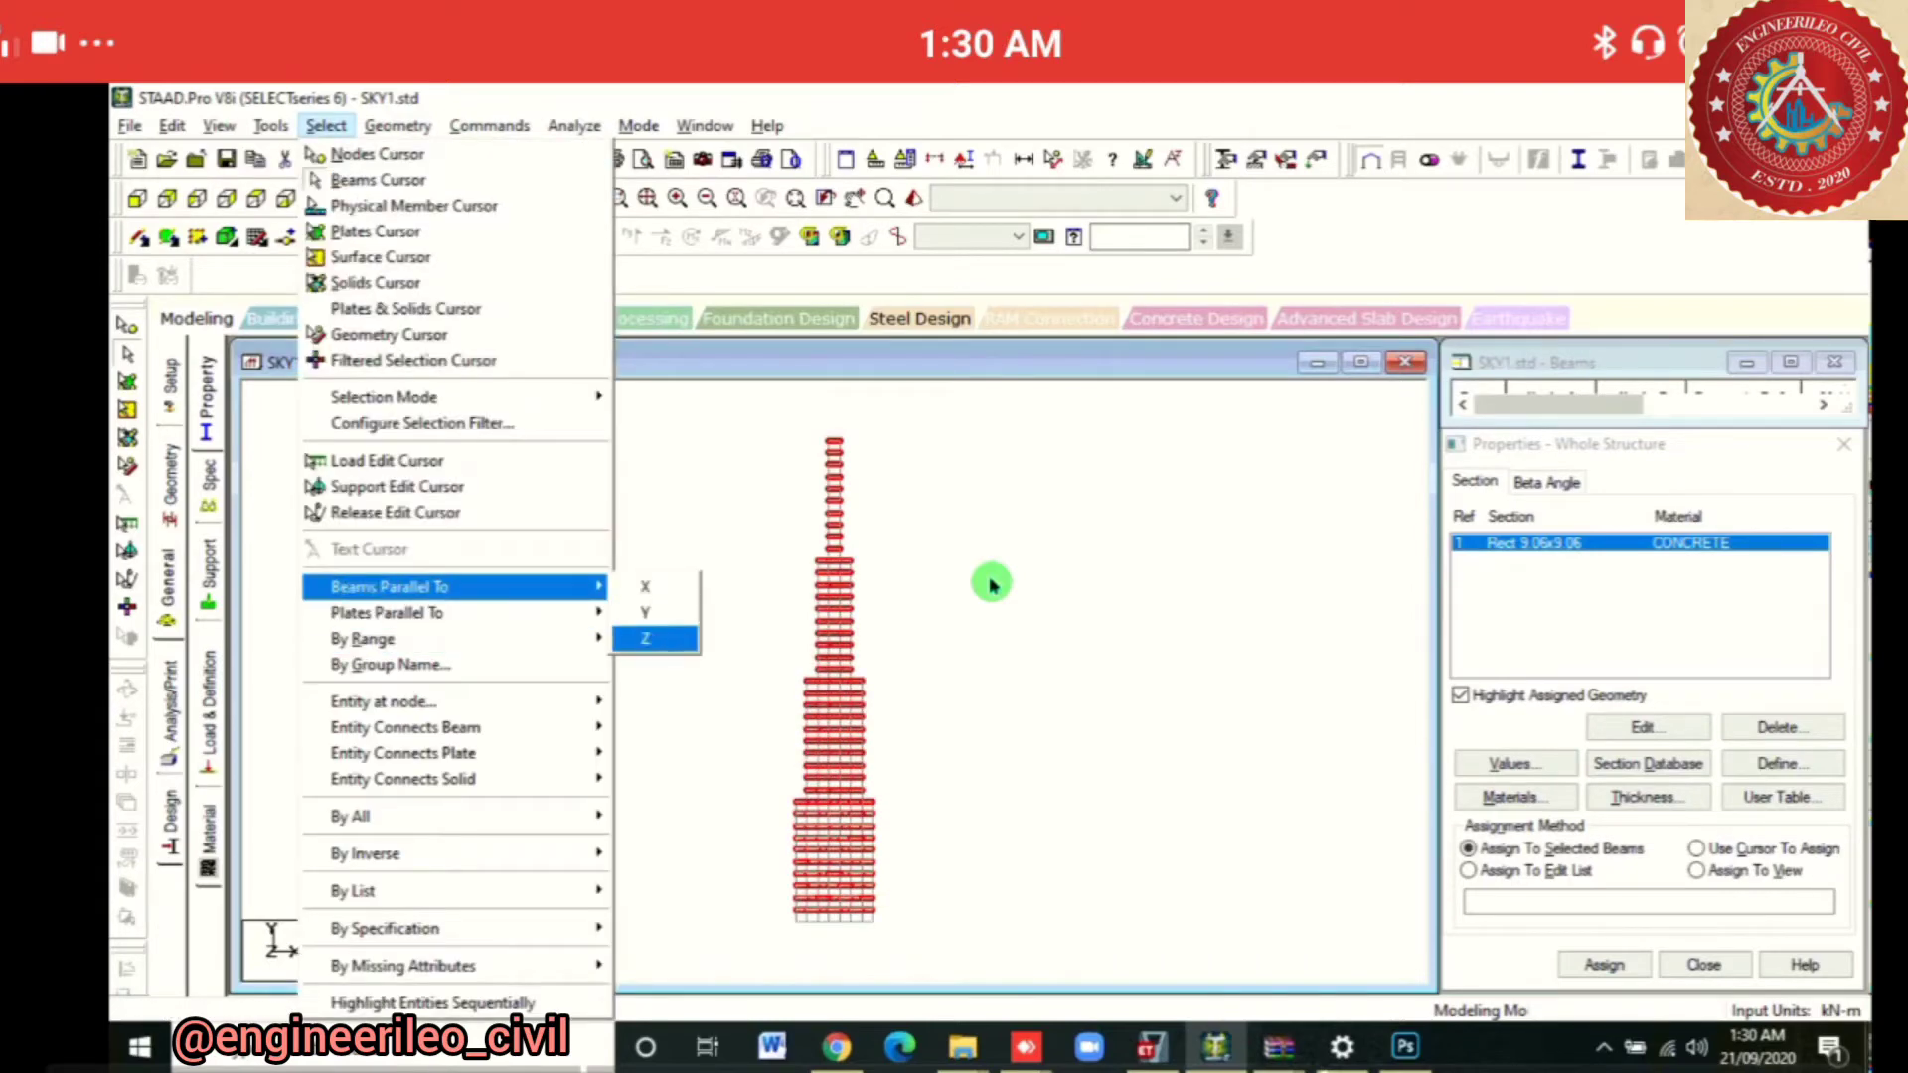
{"action": "key", "text": "Return"}
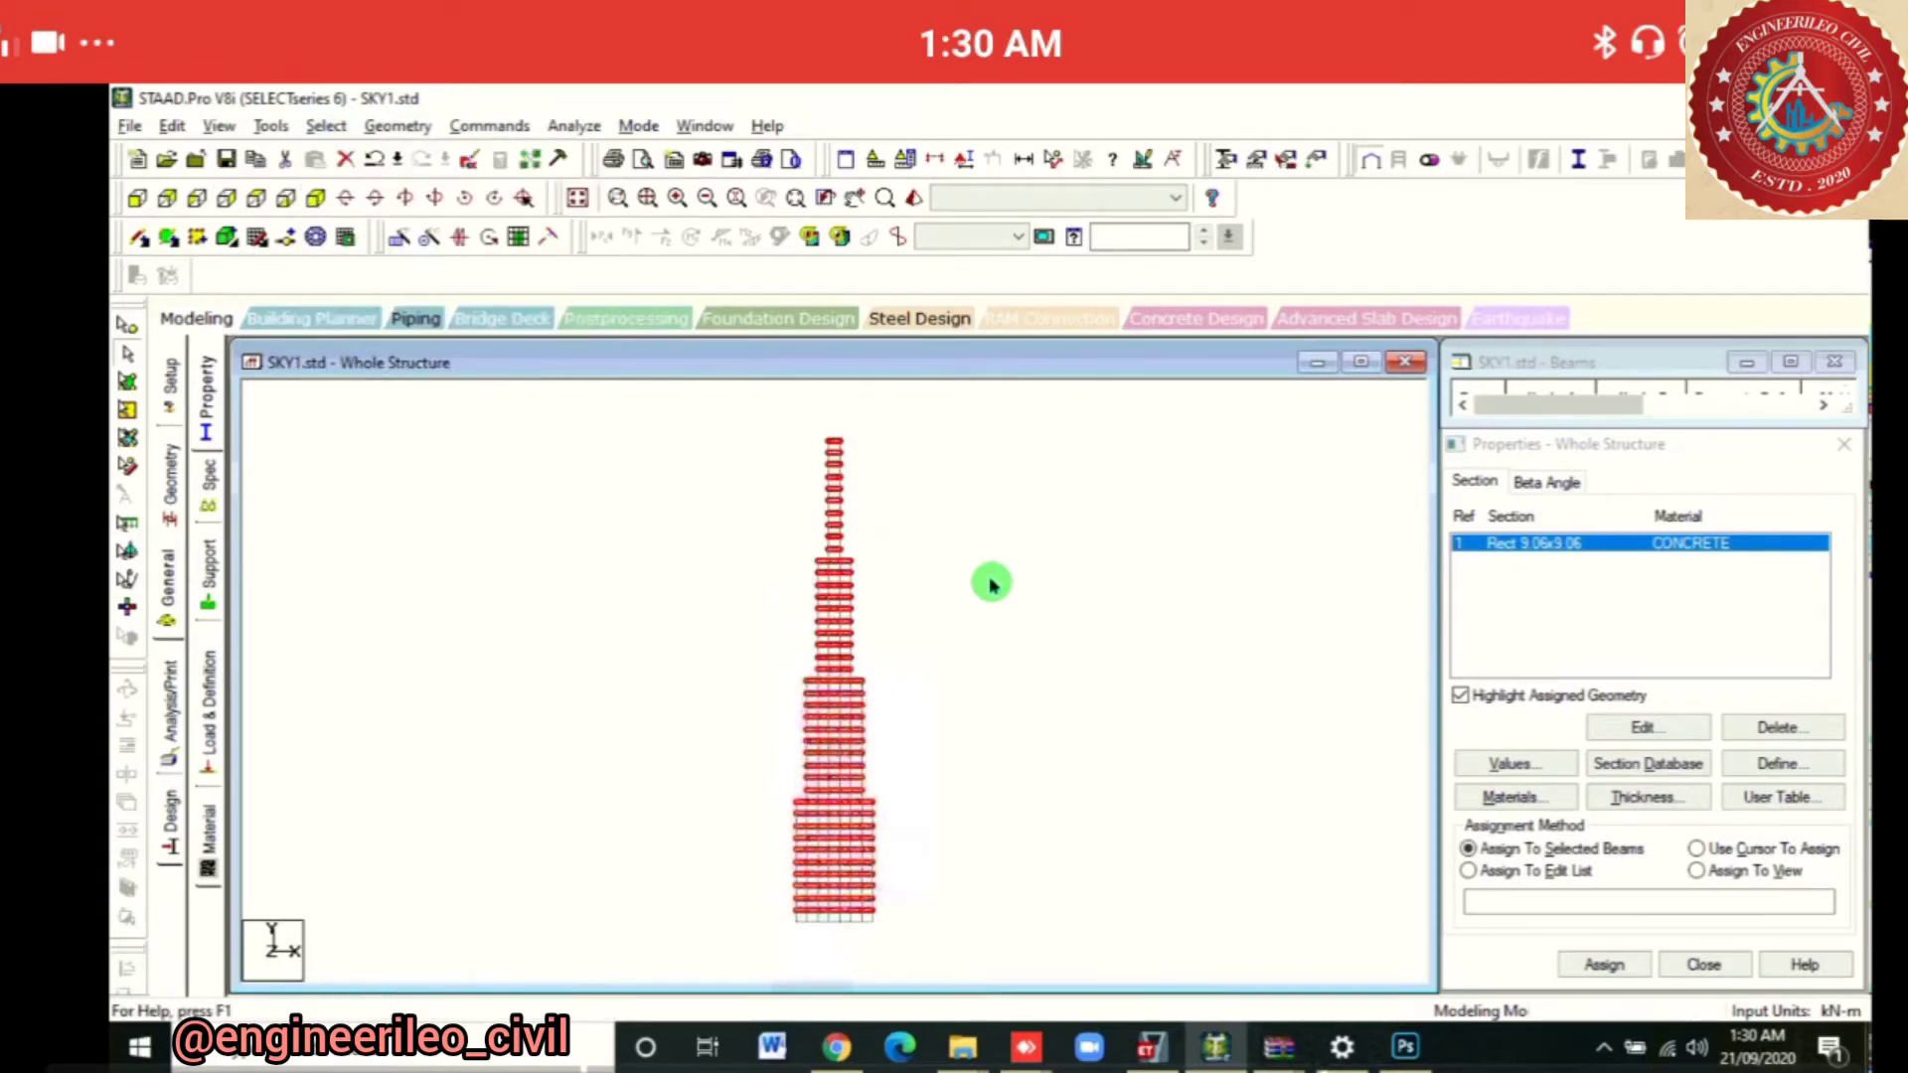
{"action": "left_click", "coordinate": [316, 198]}
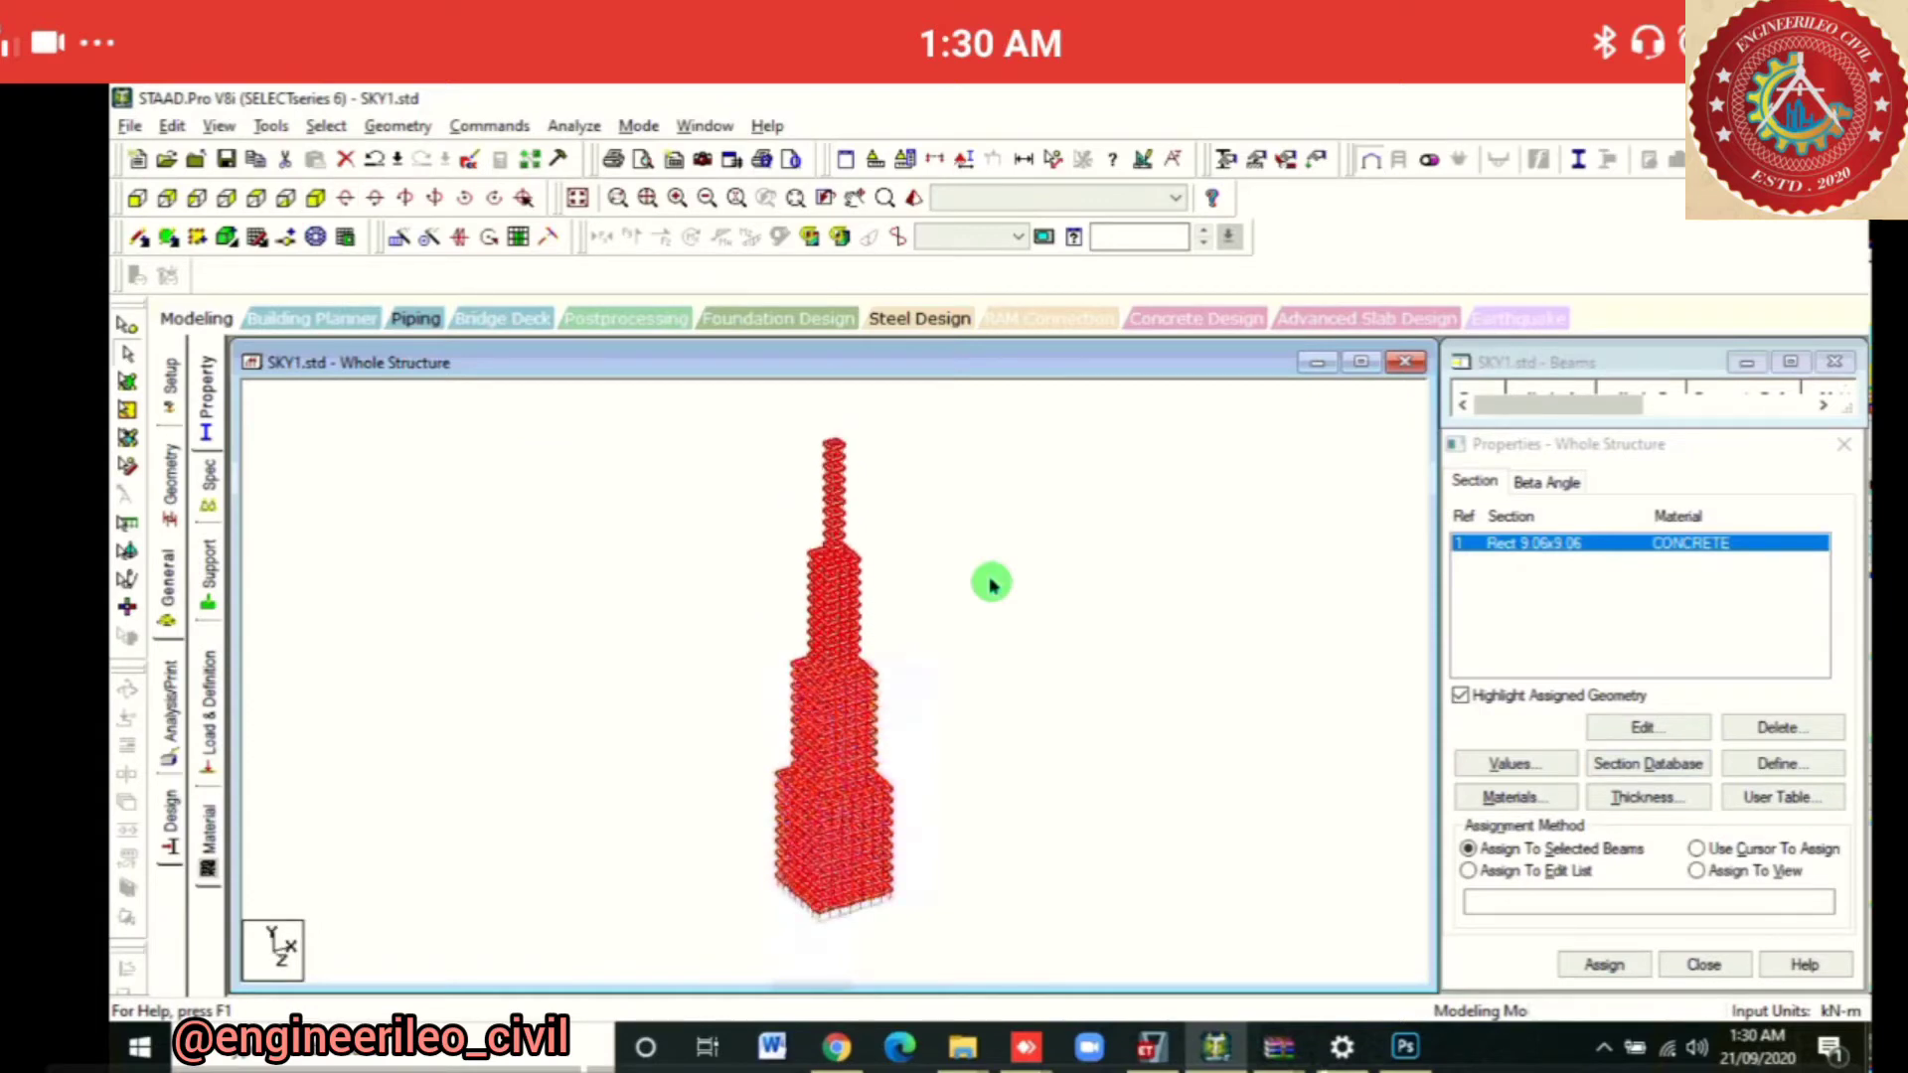
Add all members parallel to the Y axis to the beam selection
{"action": "left_click", "coordinate": [397, 126]}
{"action": "mouse_move", "coordinate": [270, 126]}
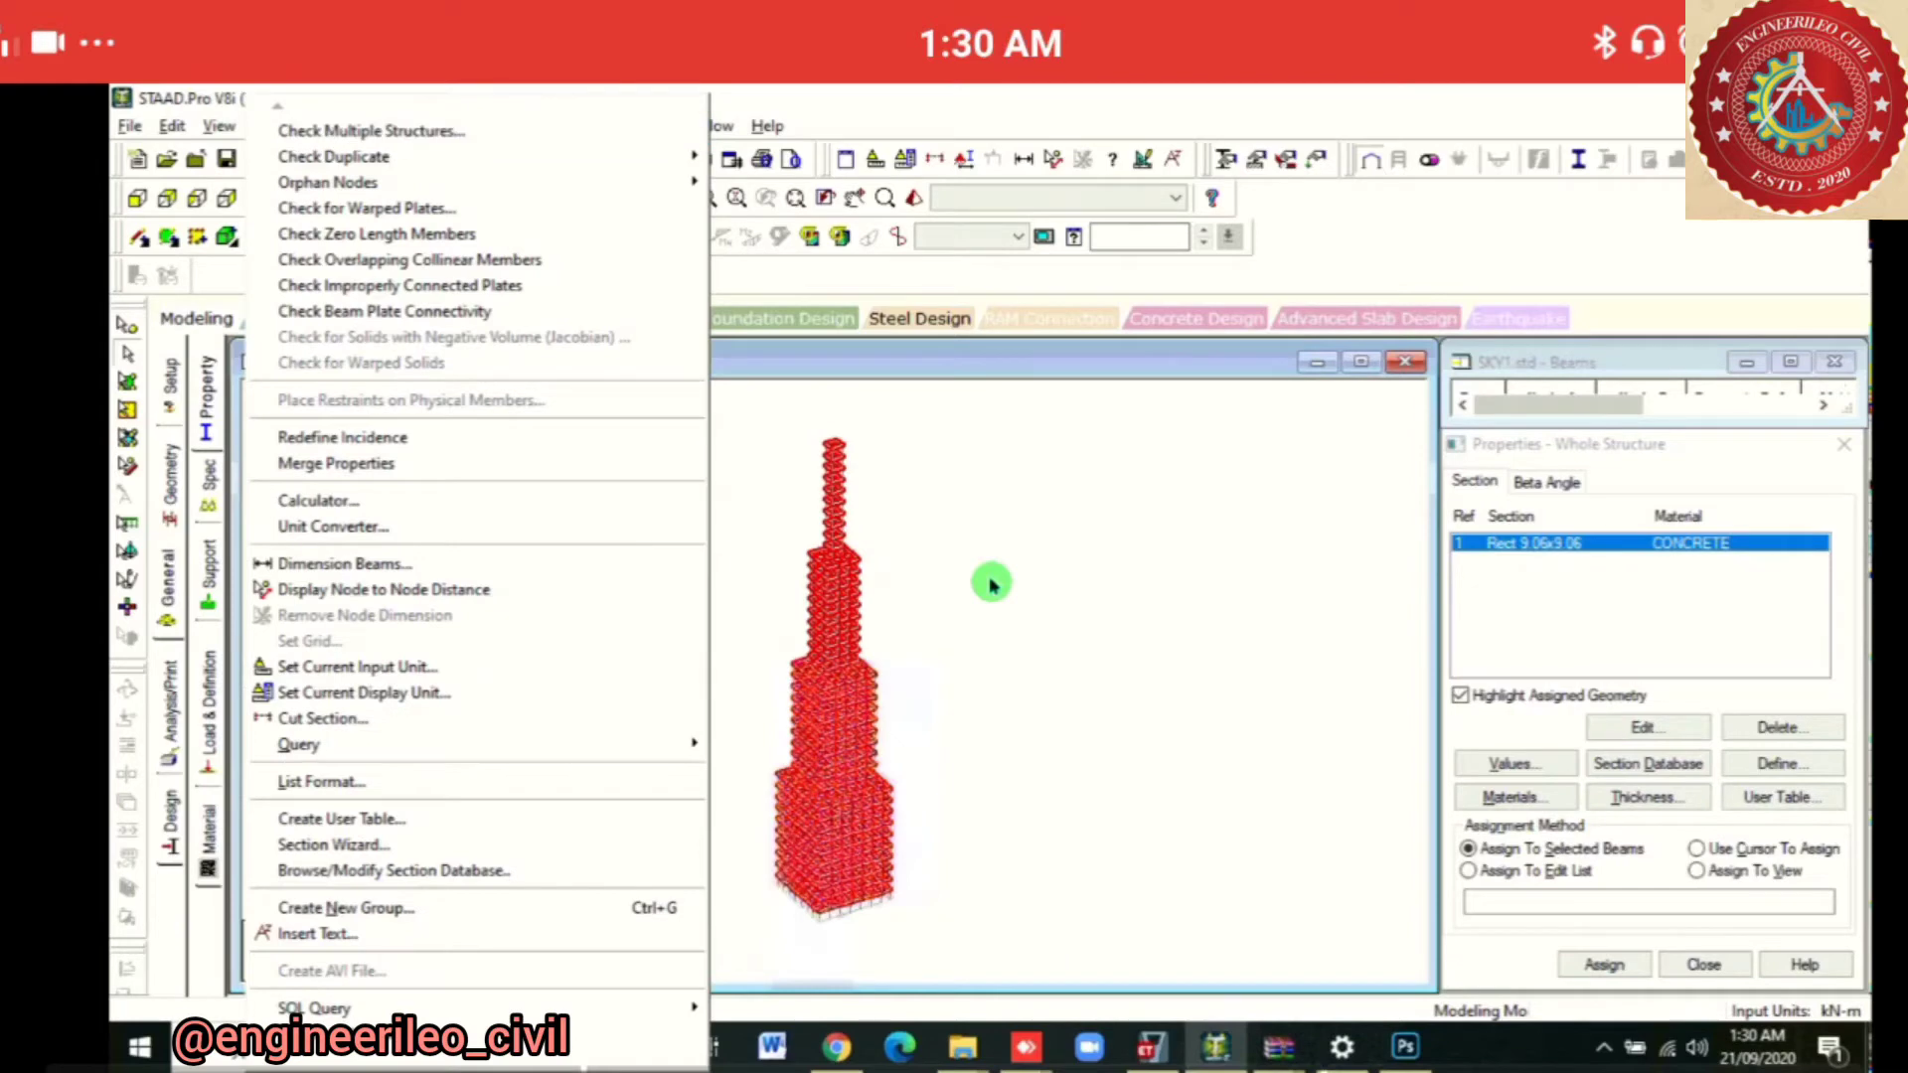
{"action": "left_click", "coordinate": [326, 126]}
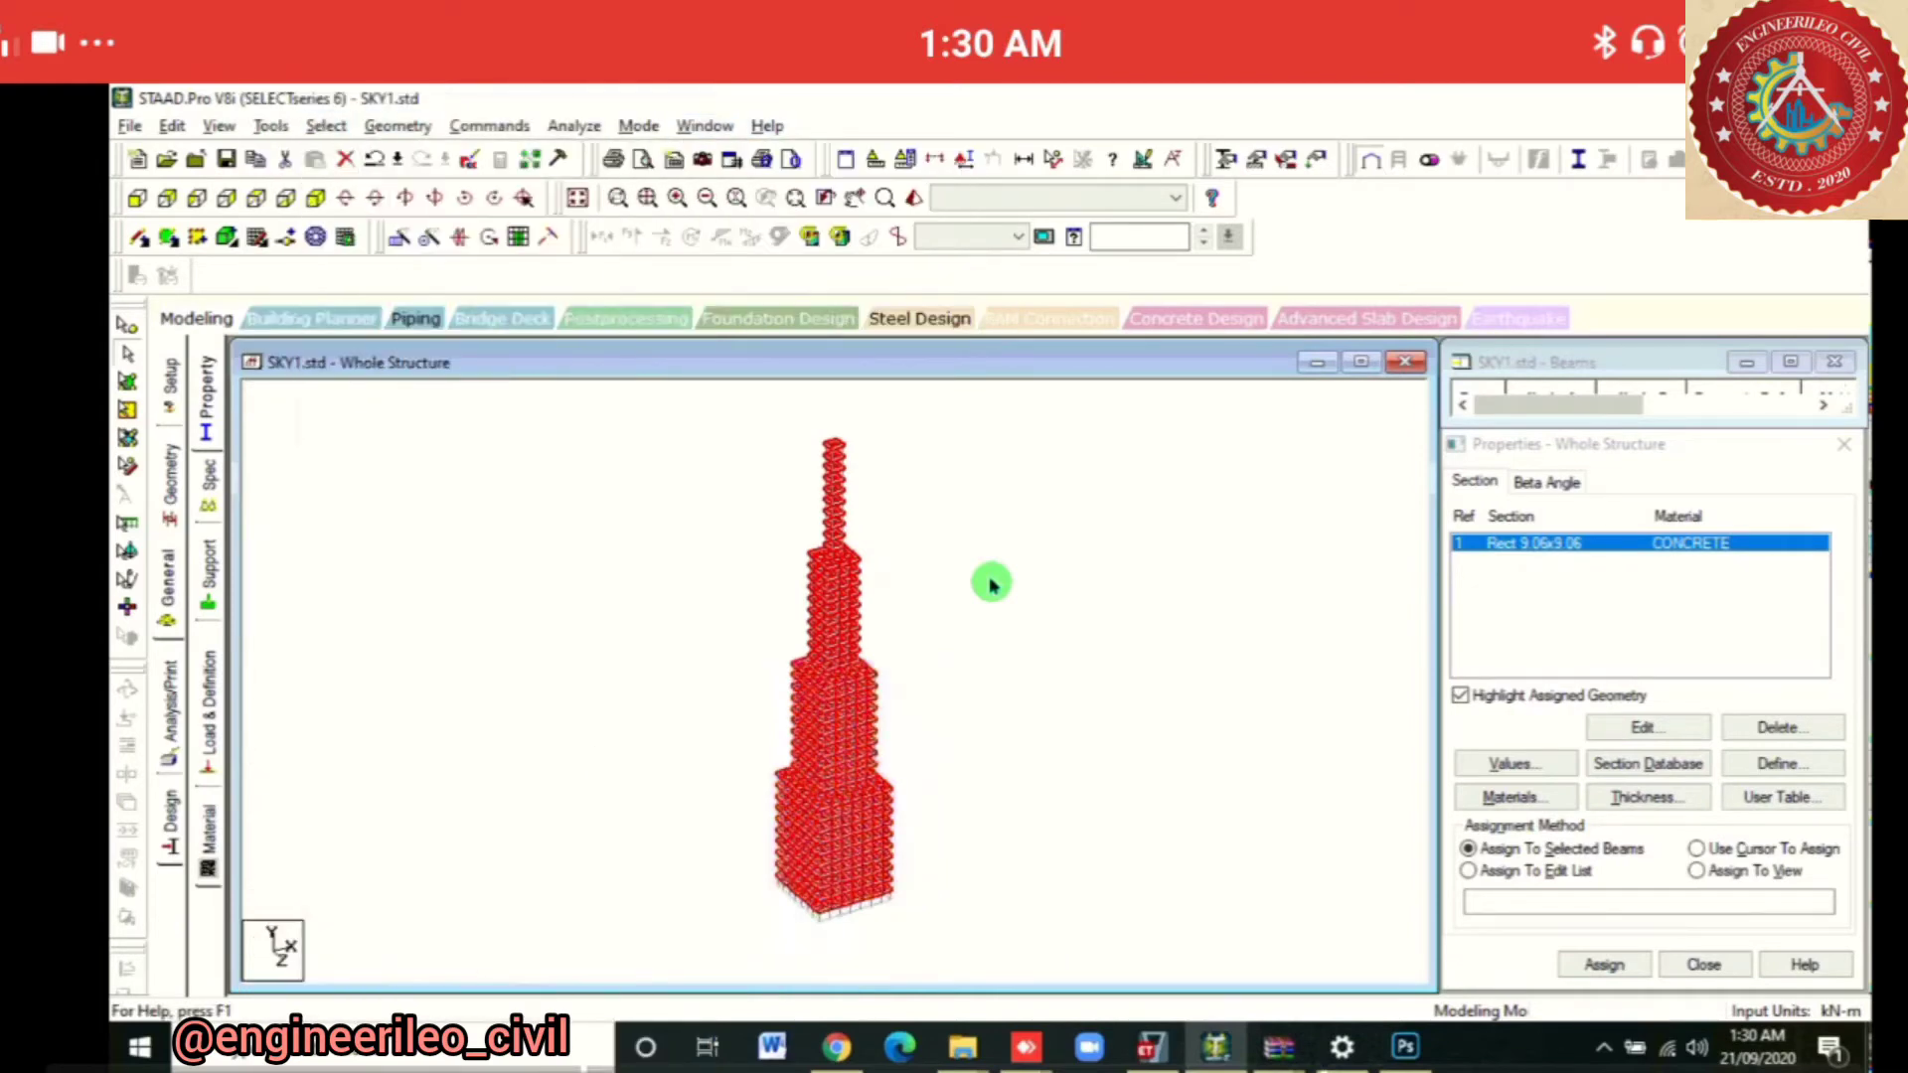
{"action": "left_click", "coordinate": [326, 126]}
{"action": "mouse_move", "coordinate": [437, 587]}
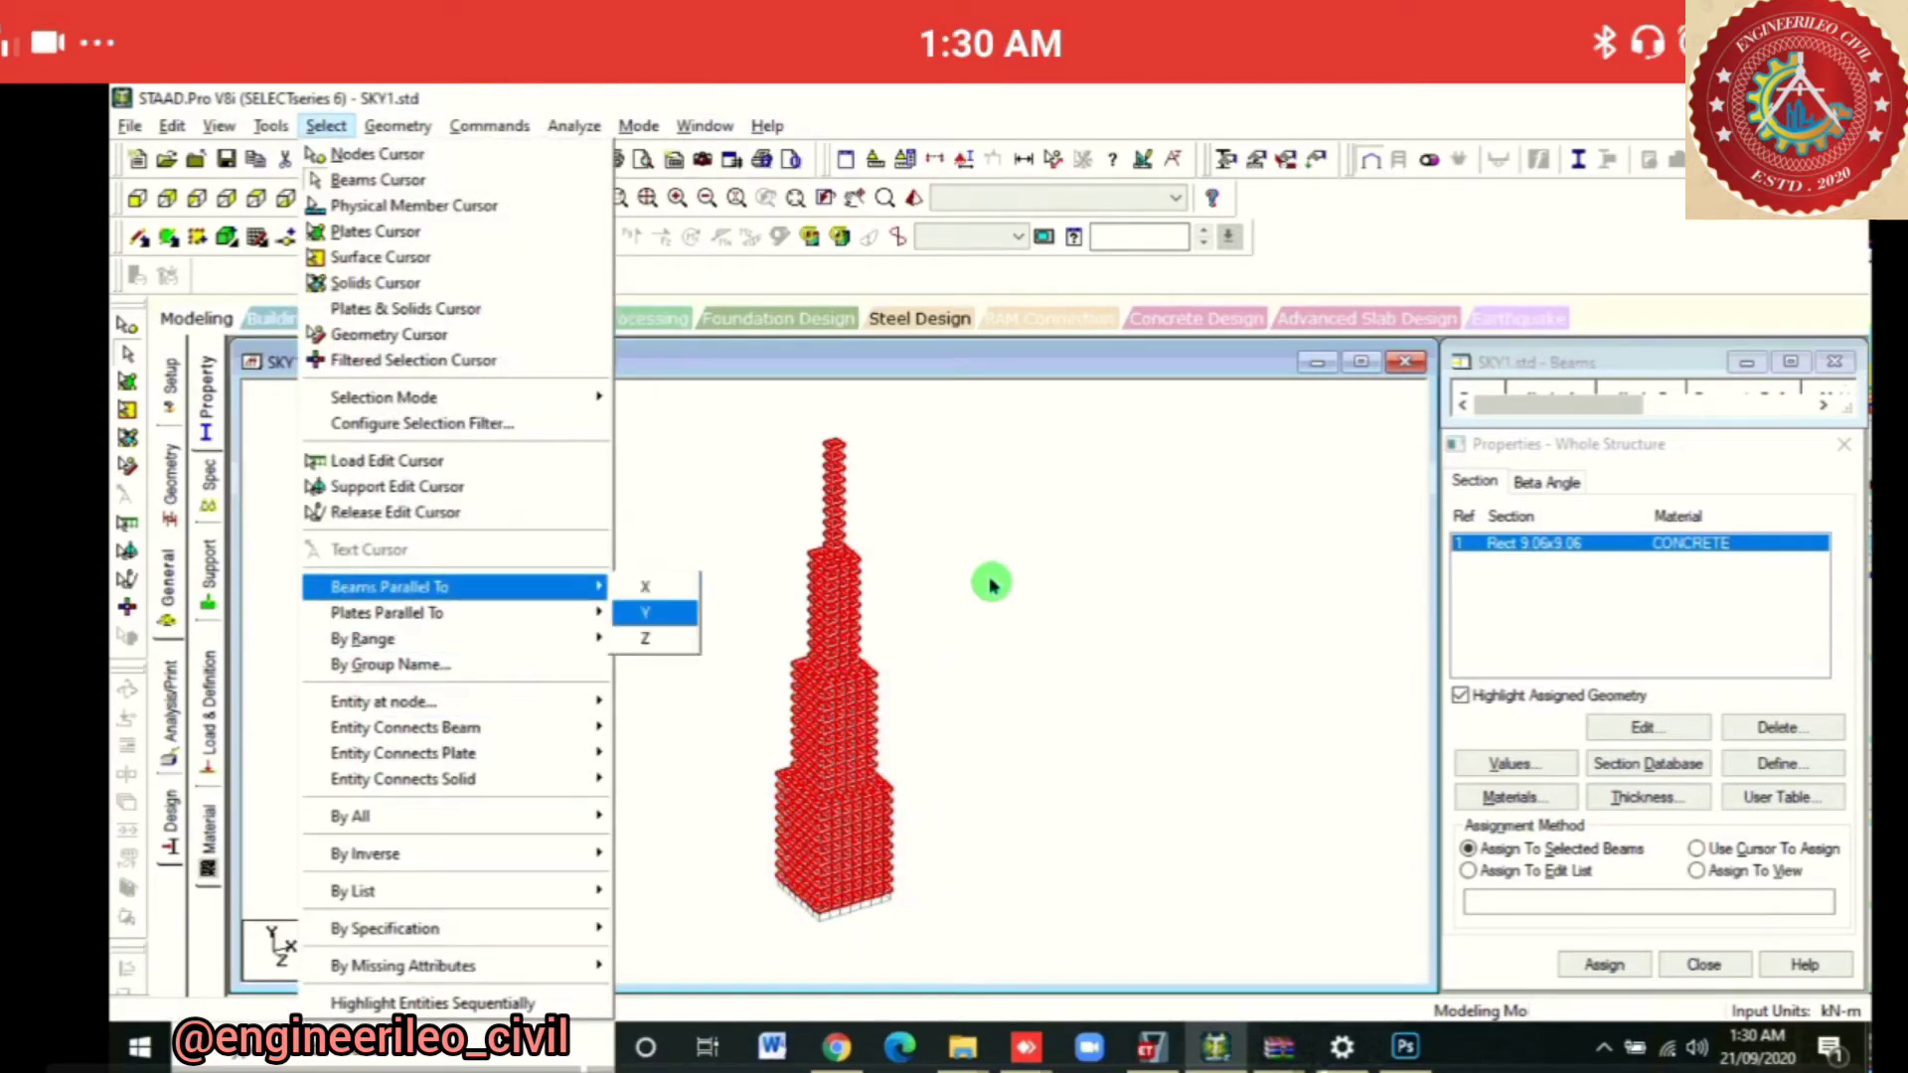
{"action": "left_click", "coordinate": [645, 613]}
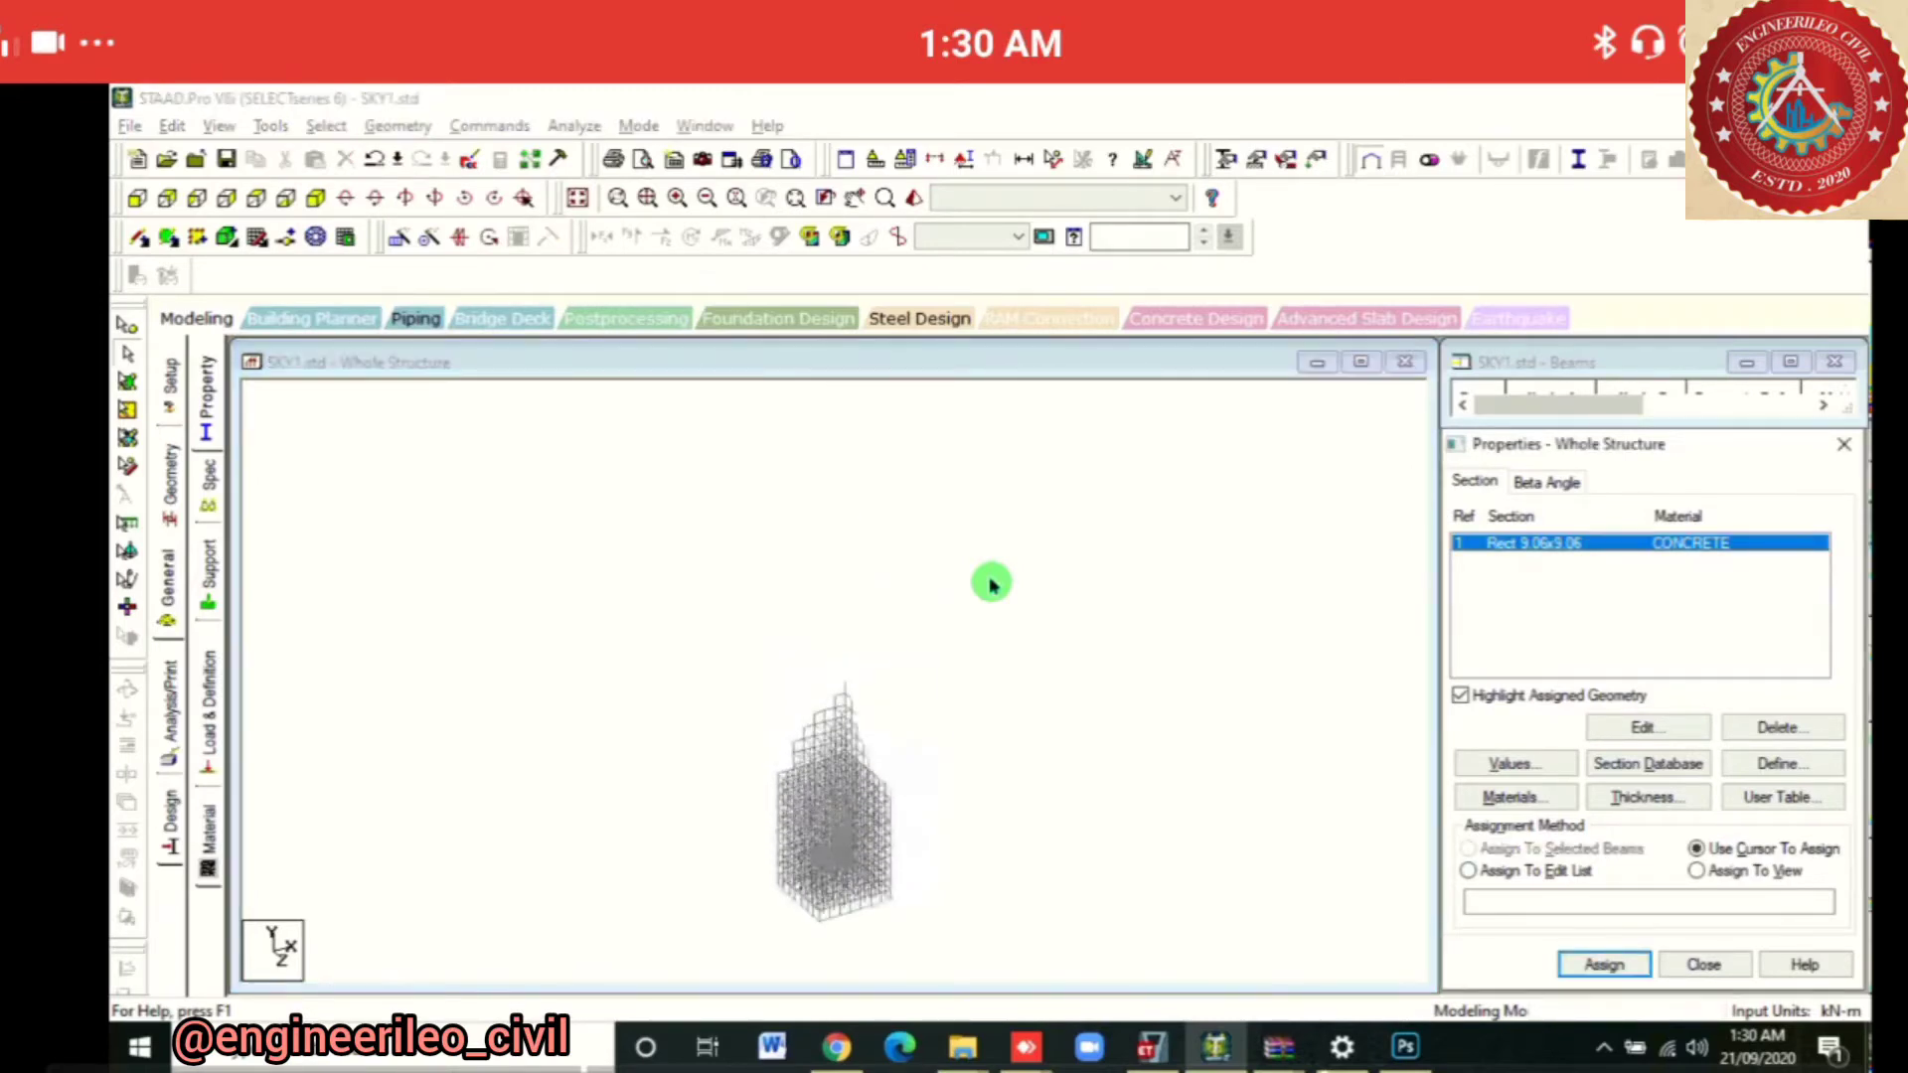
Assign the rectangular concrete section to every member of the tower with the Assign To View method
{"action": "left_click", "coordinate": [1698, 871]}
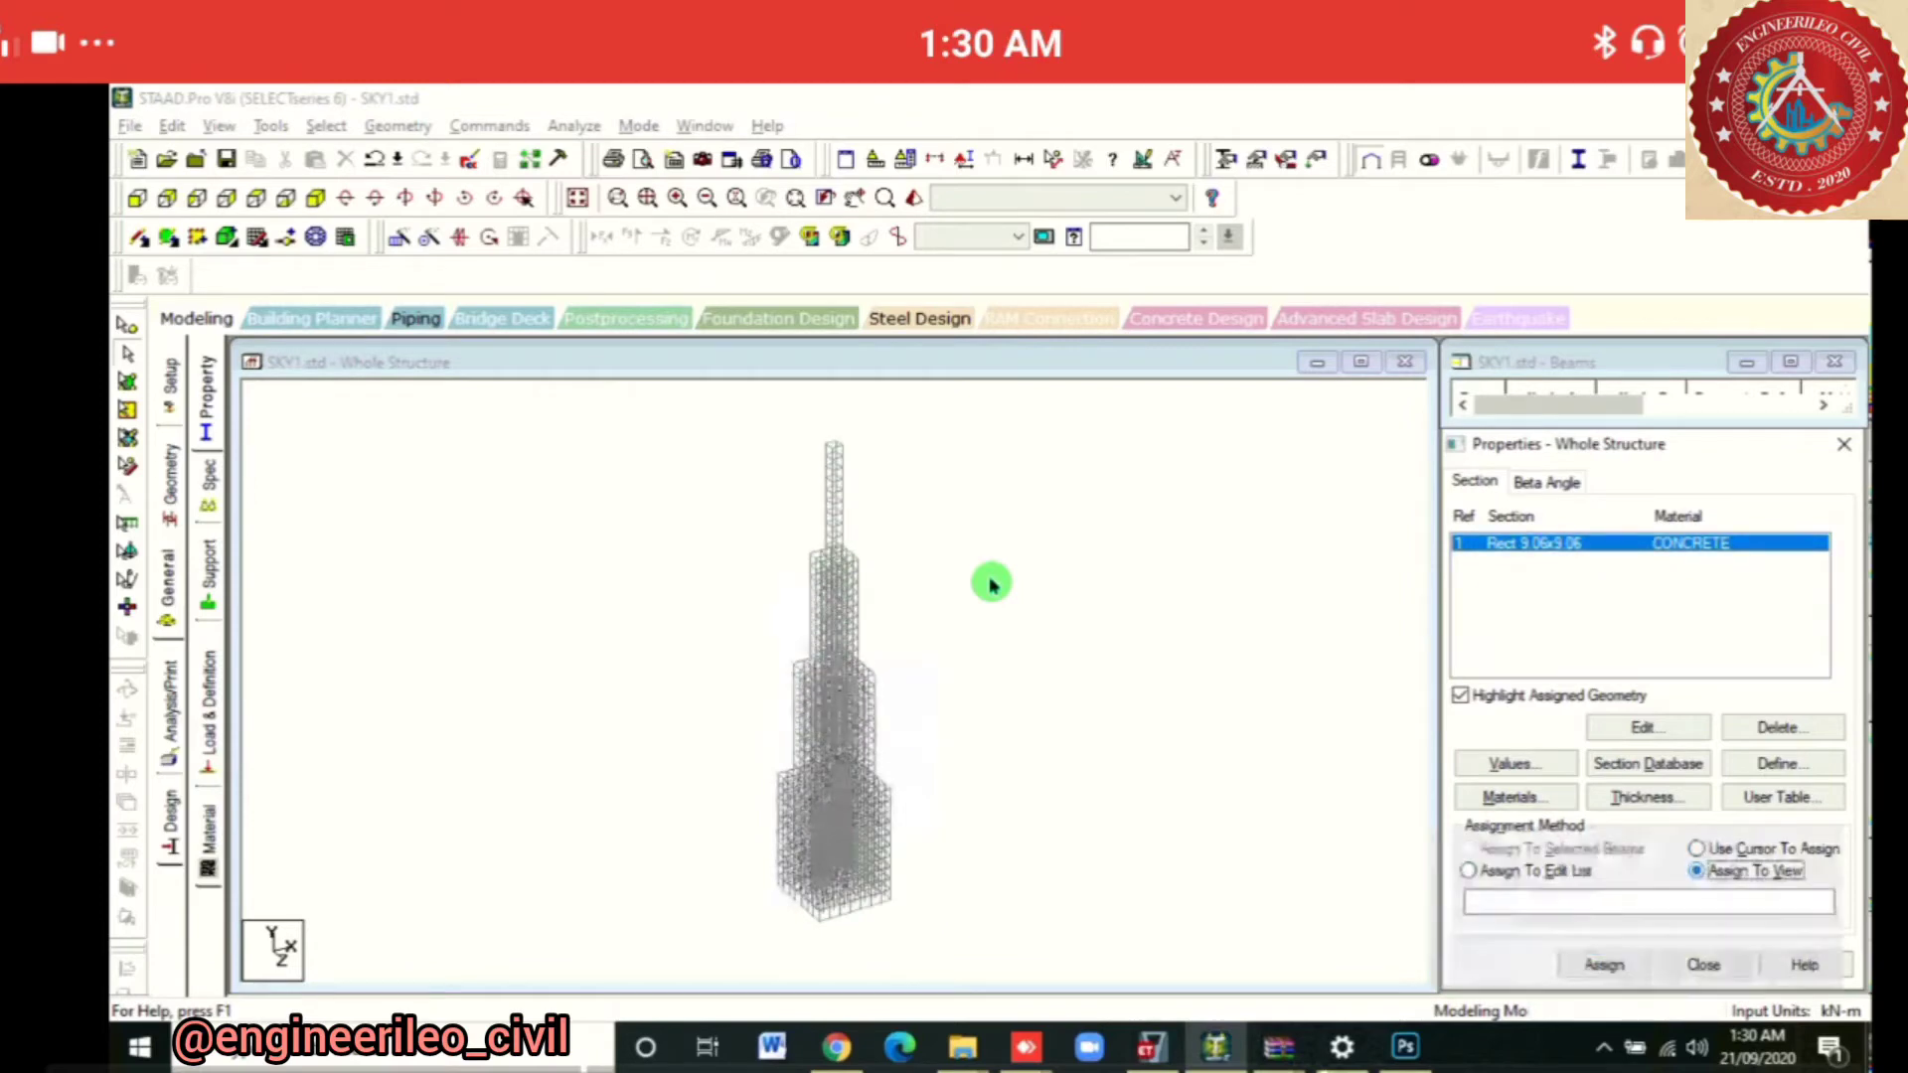
{"action": "left_click", "coordinate": [1604, 965]}
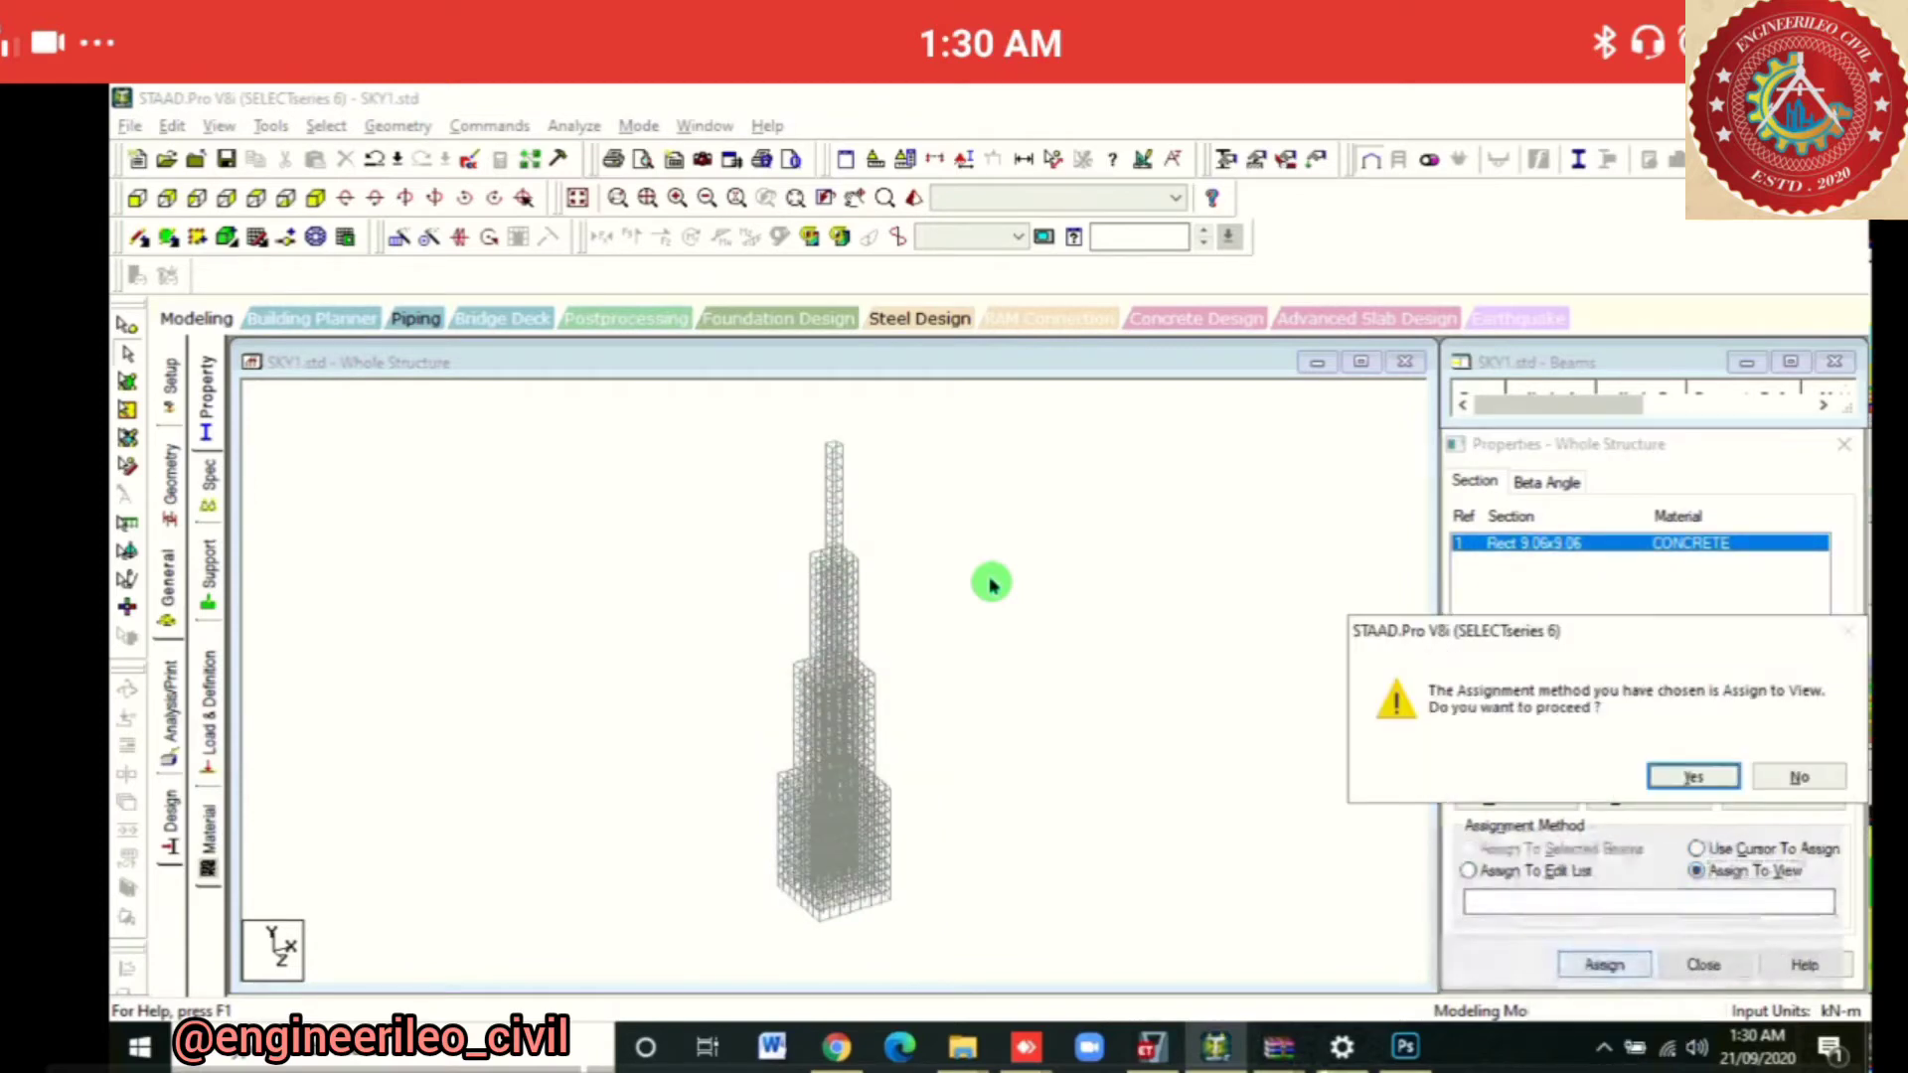
{"action": "left_click", "coordinate": [1694, 776]}
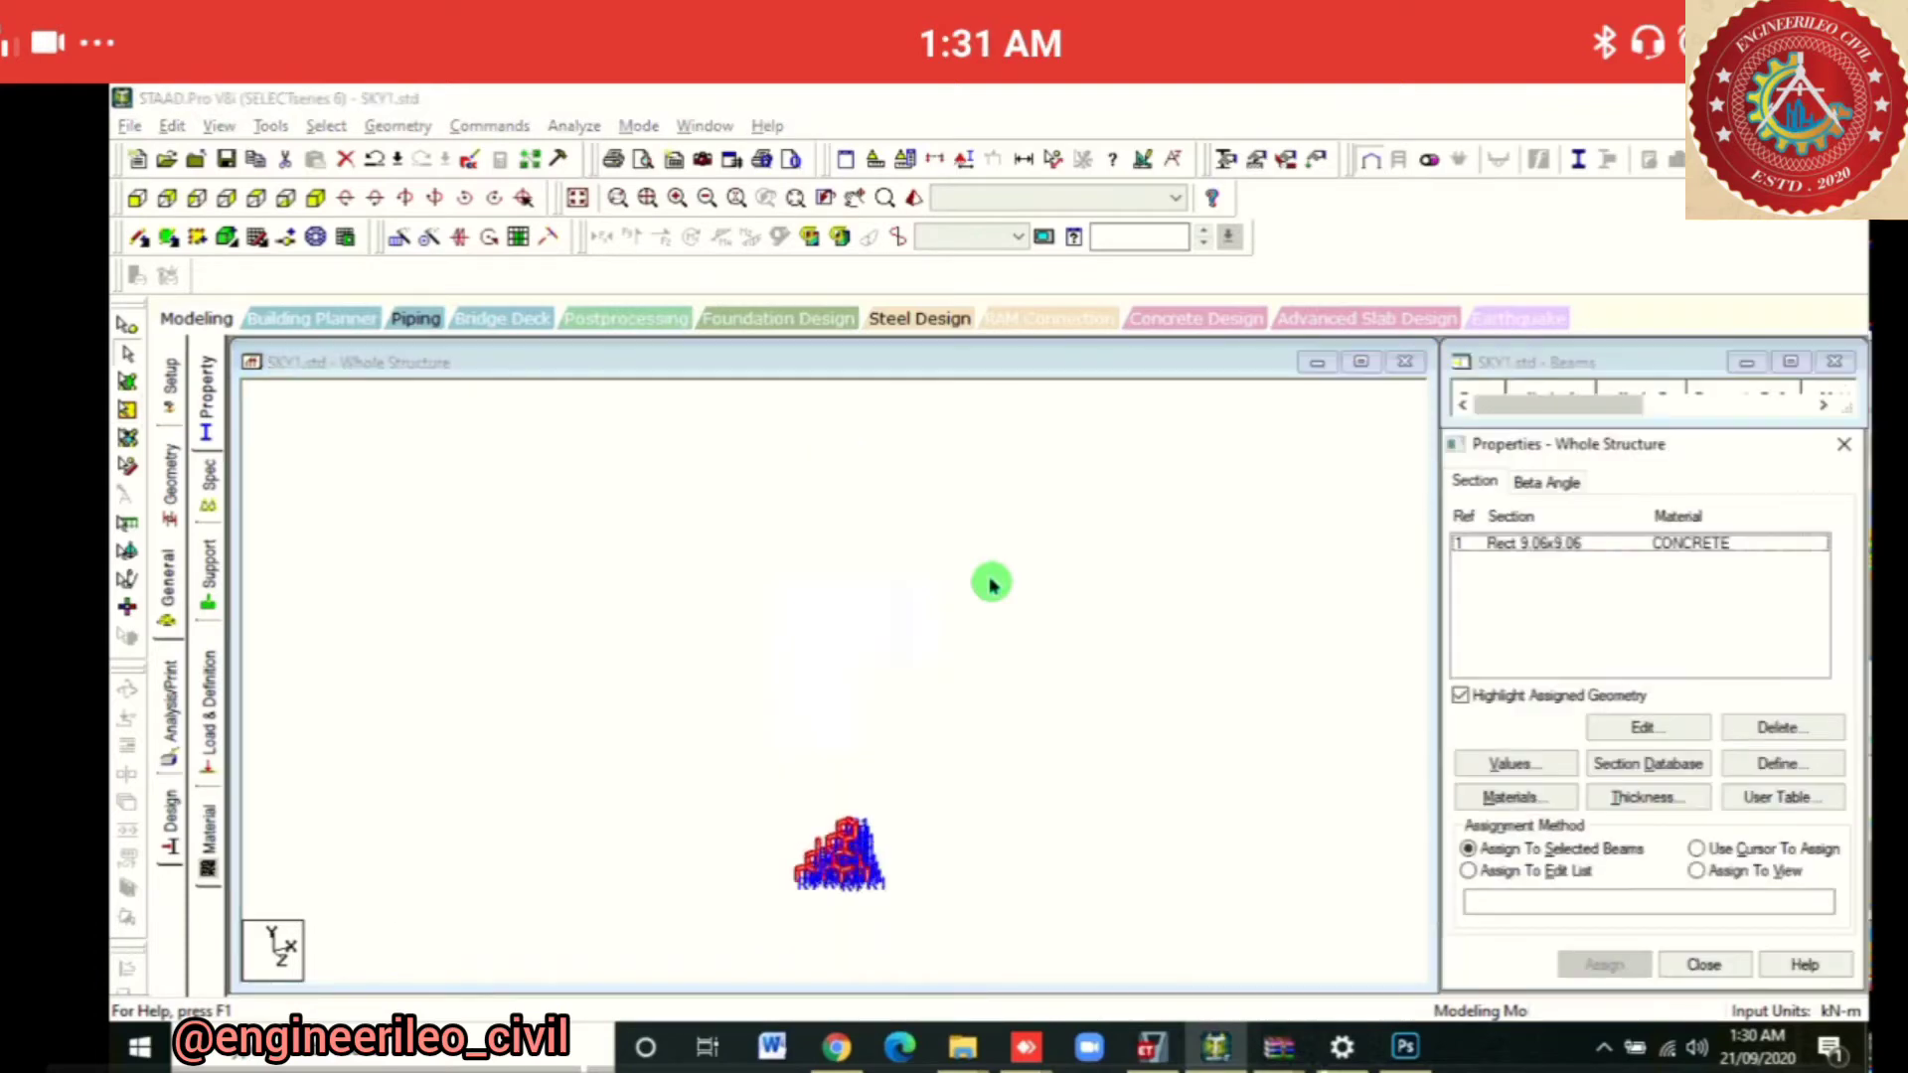
Define a concrete plate element thickness of 0.2 m at all four nodes
{"action": "left_click", "coordinate": [1679, 790]}
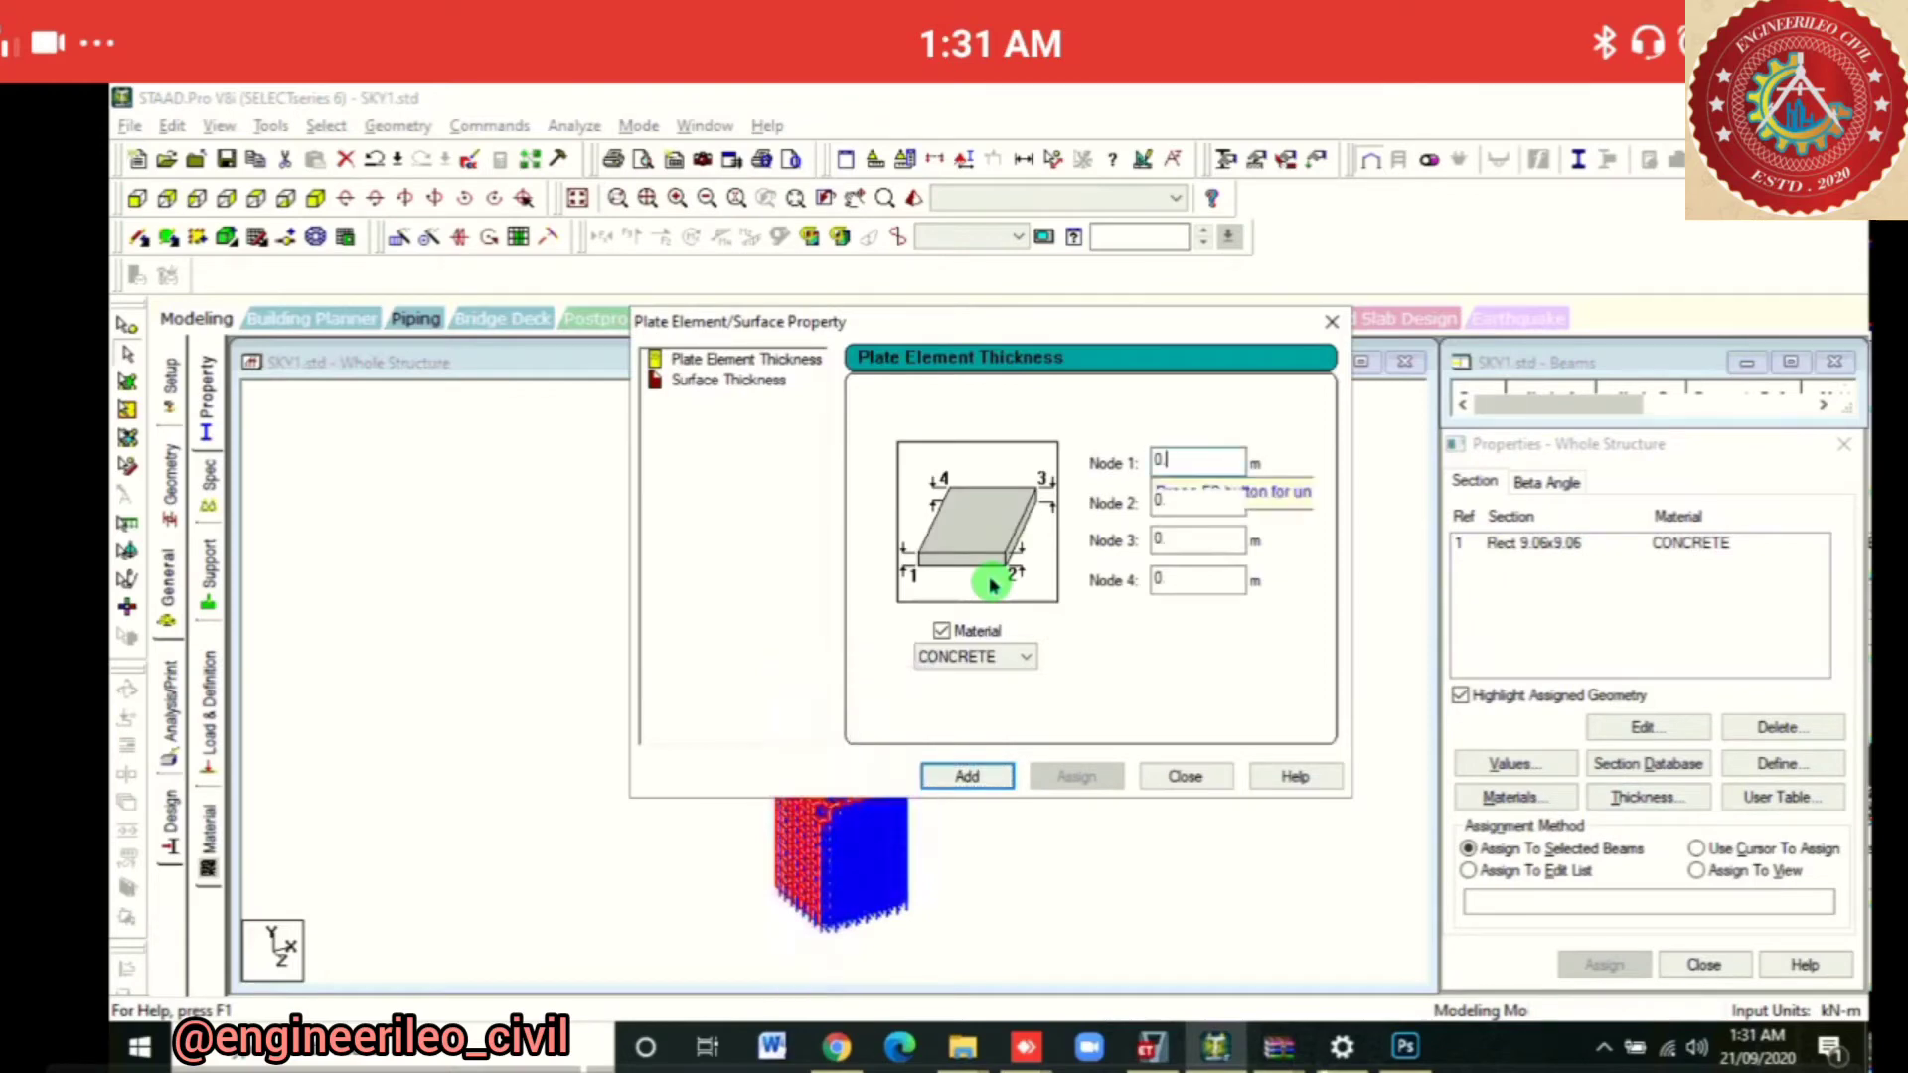
{"action": "key", "text": "Return"}
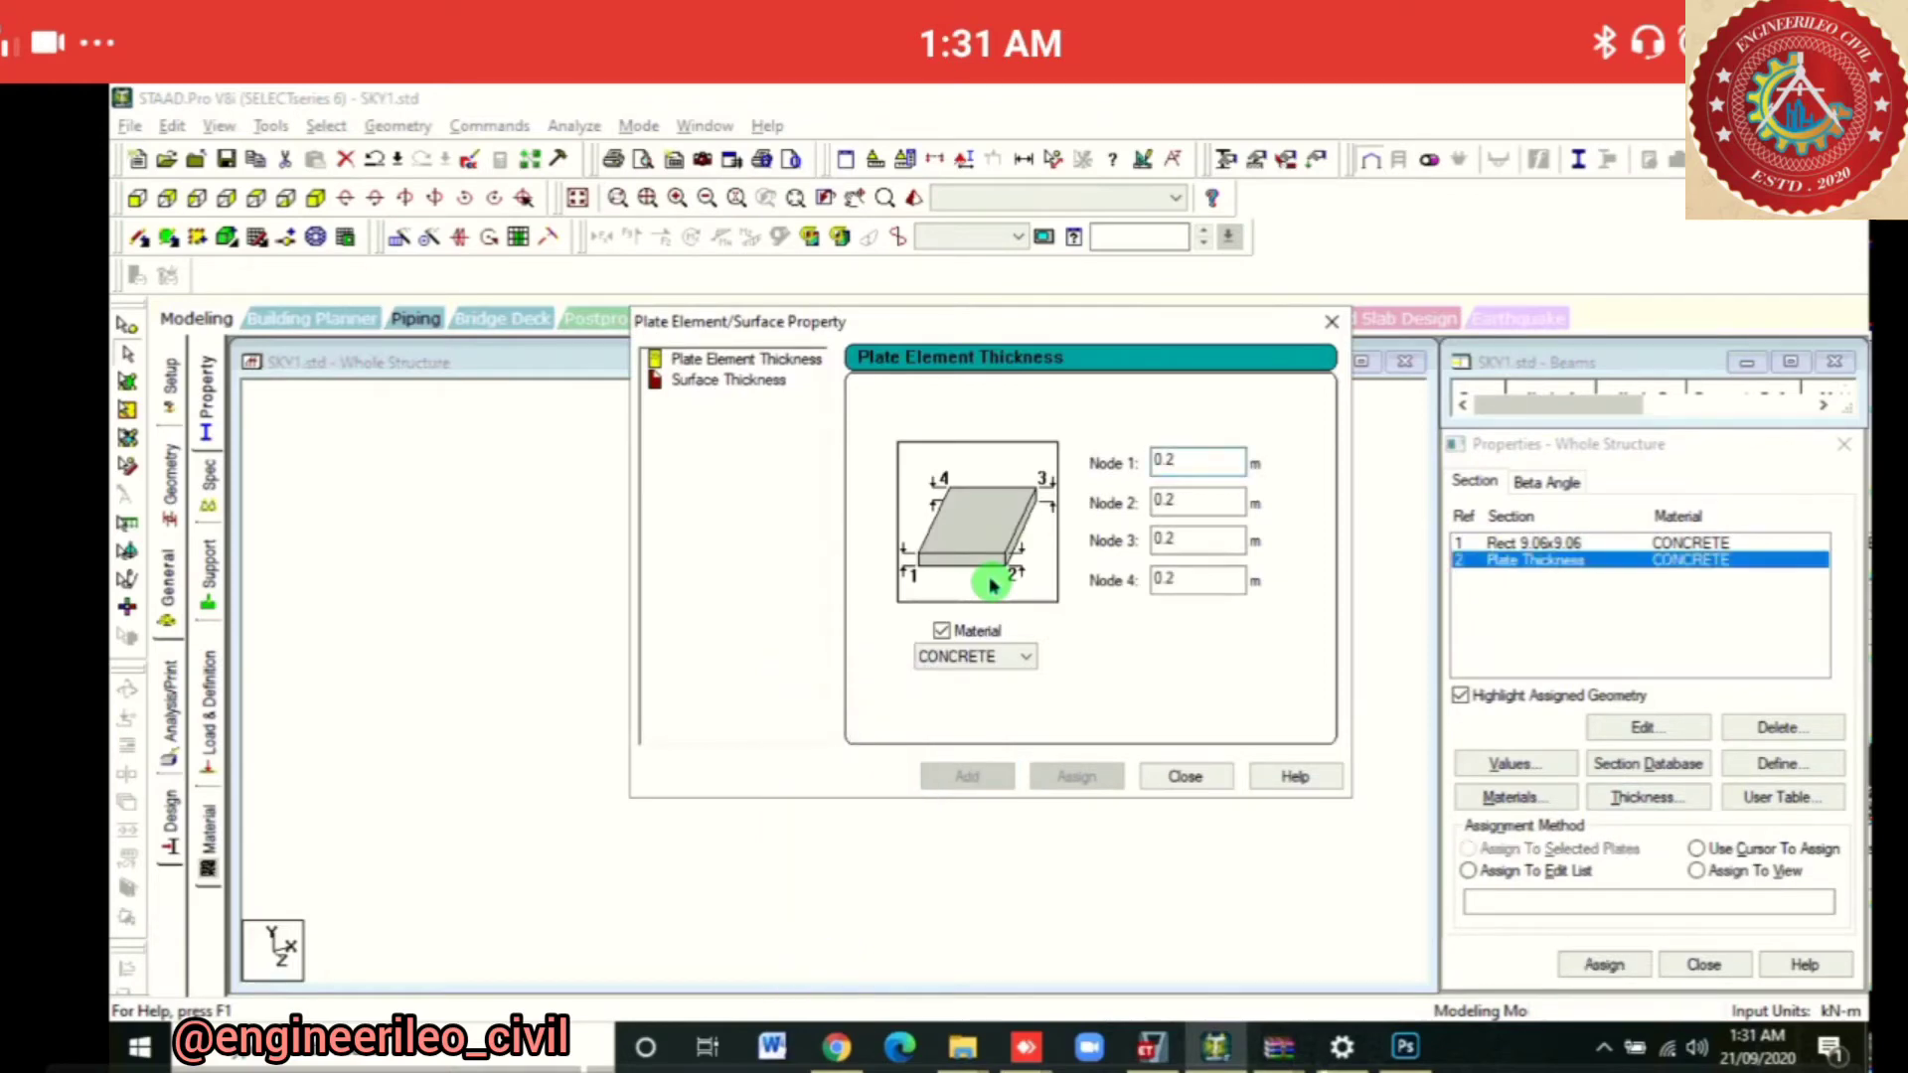
{"action": "key", "text": "Escape"}
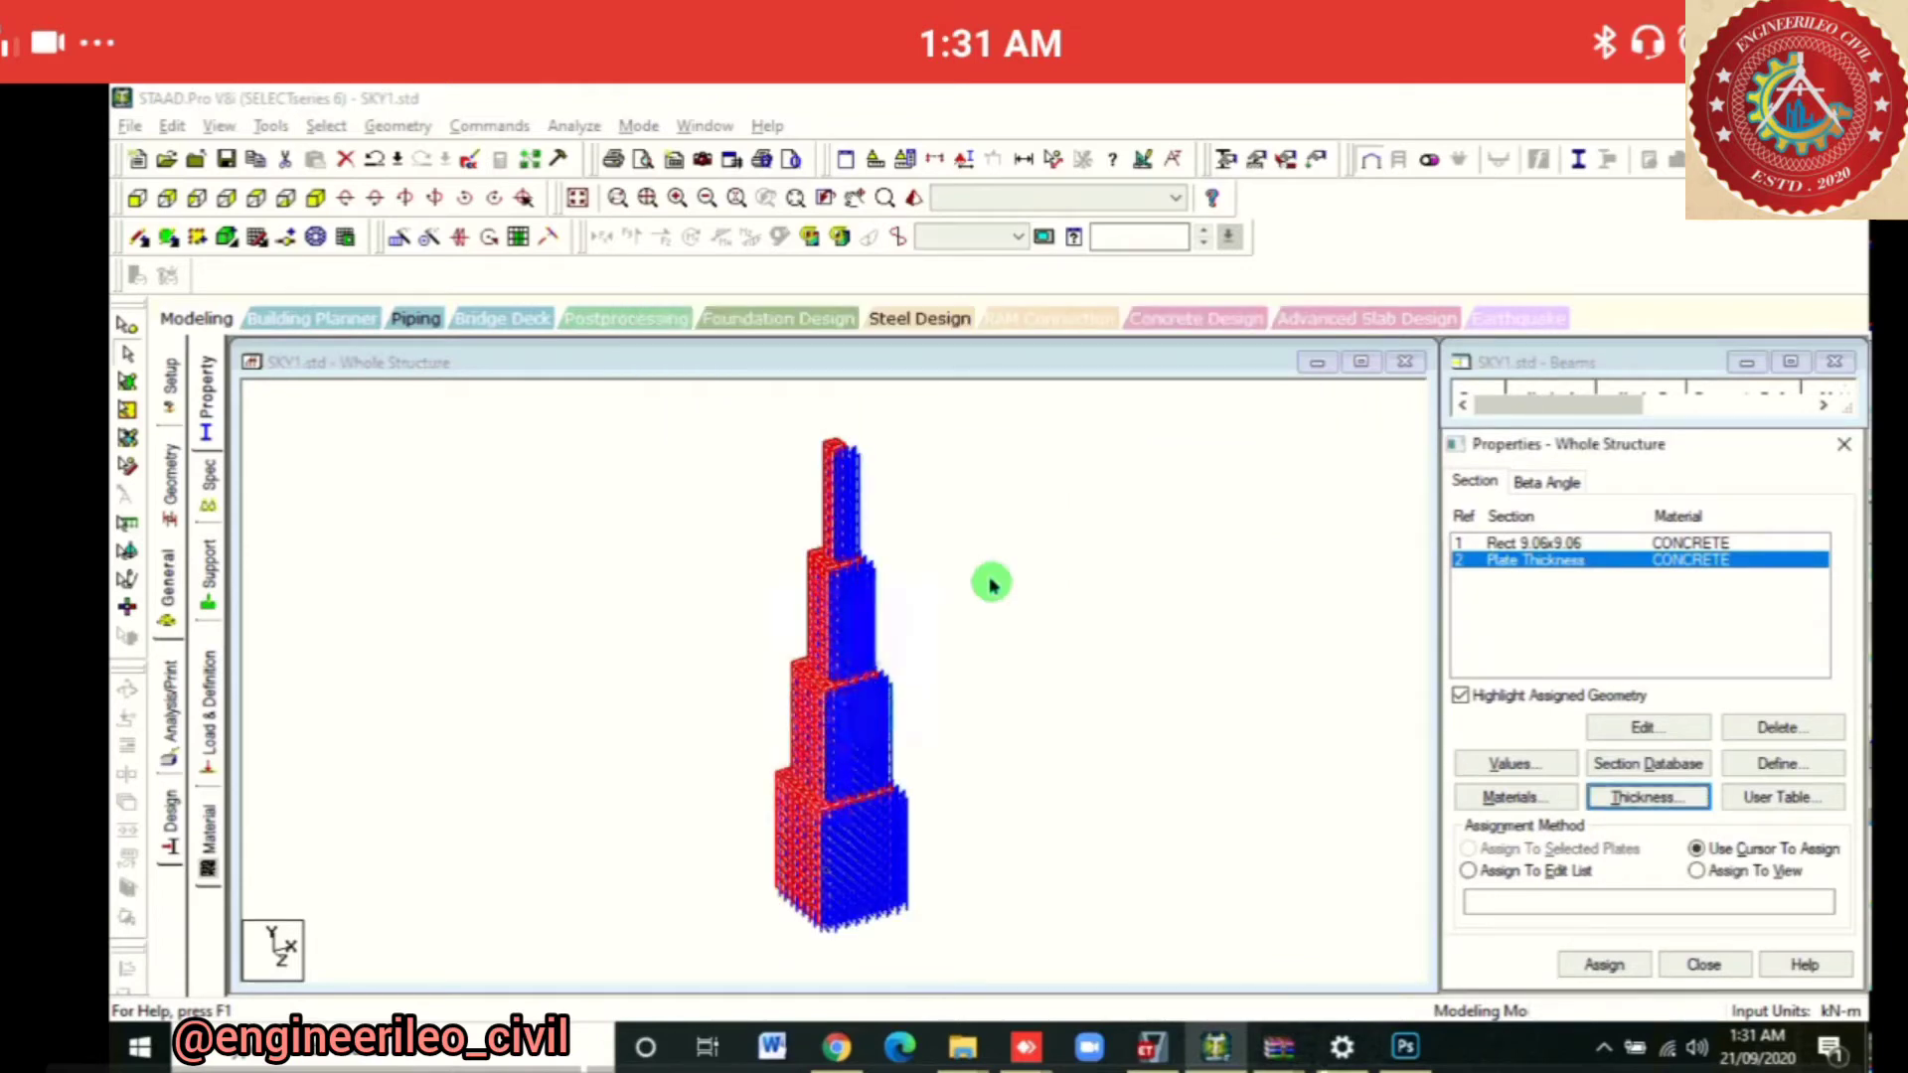
Assign the concrete plate thickness to all plates of the tower with the Assign To View method
{"action": "left_click", "coordinate": [127, 383]}
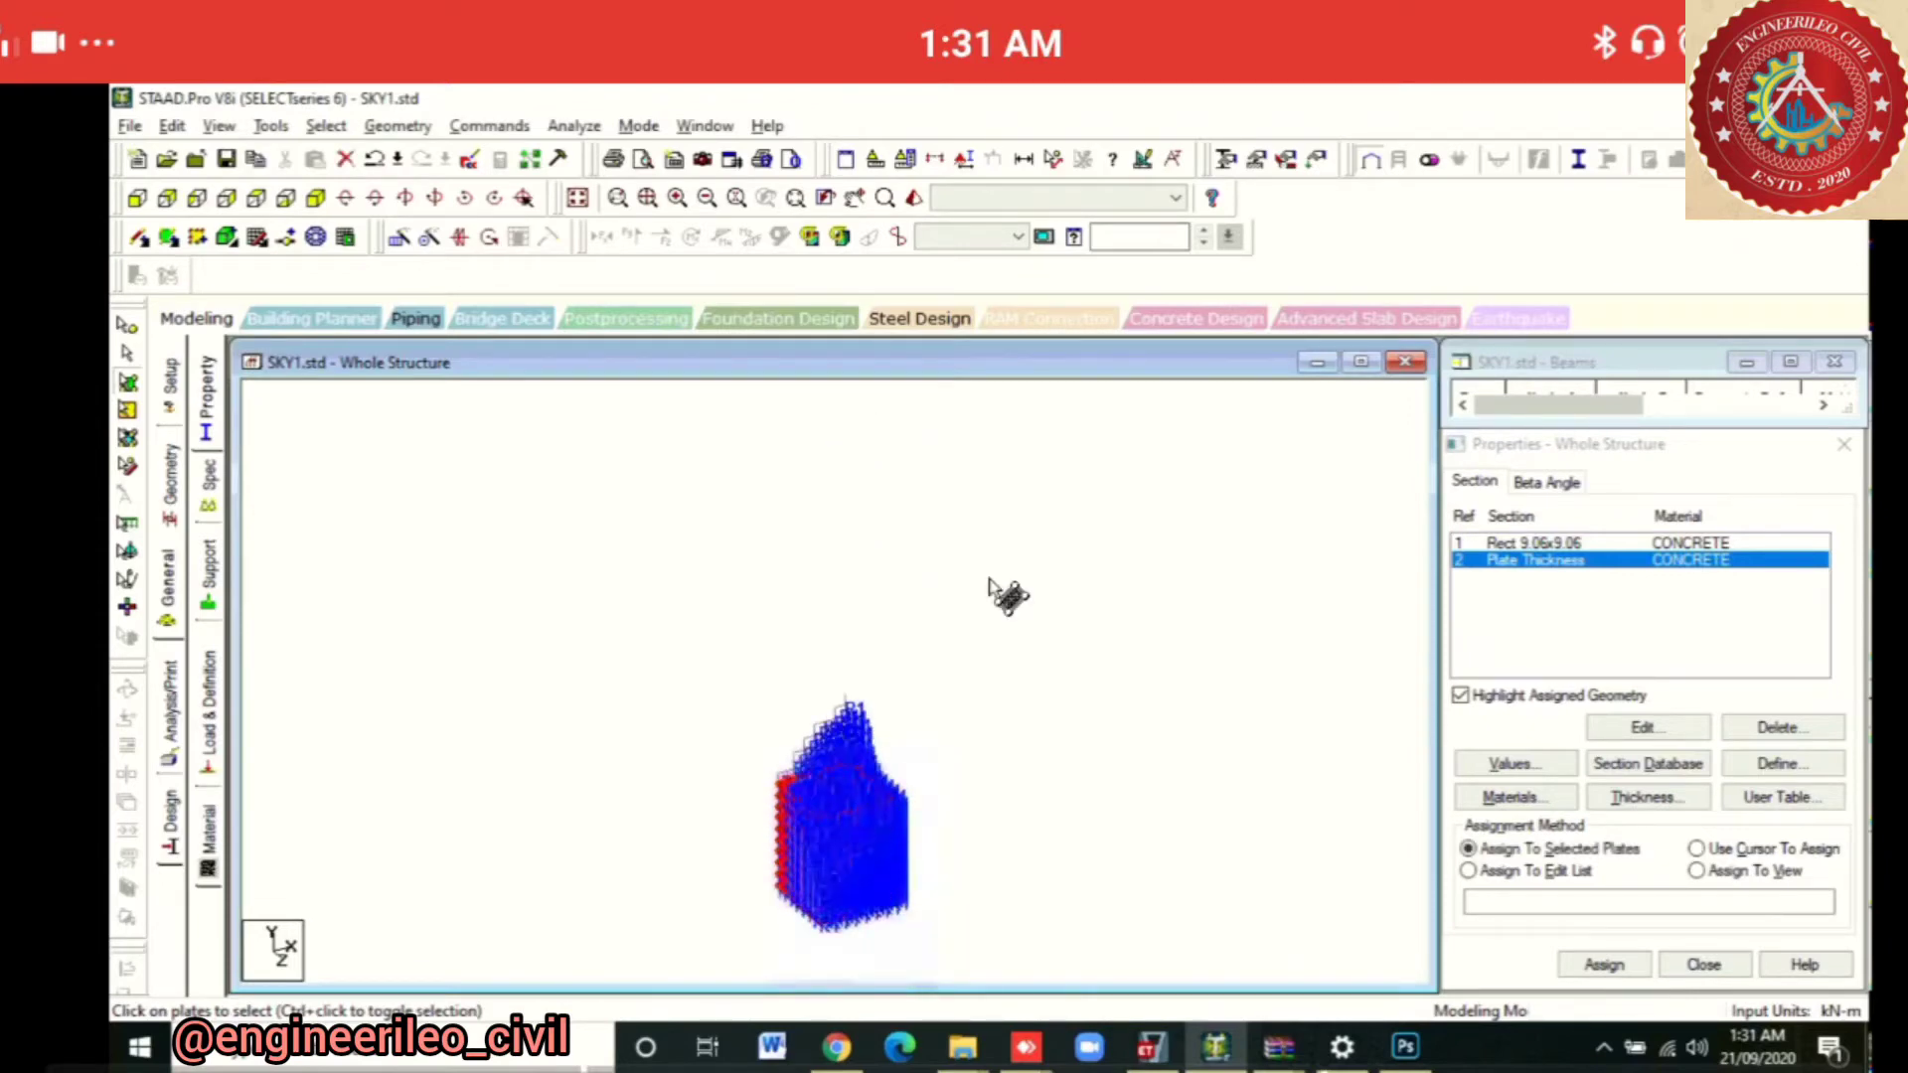
{"action": "left_click", "coordinate": [994, 587]}
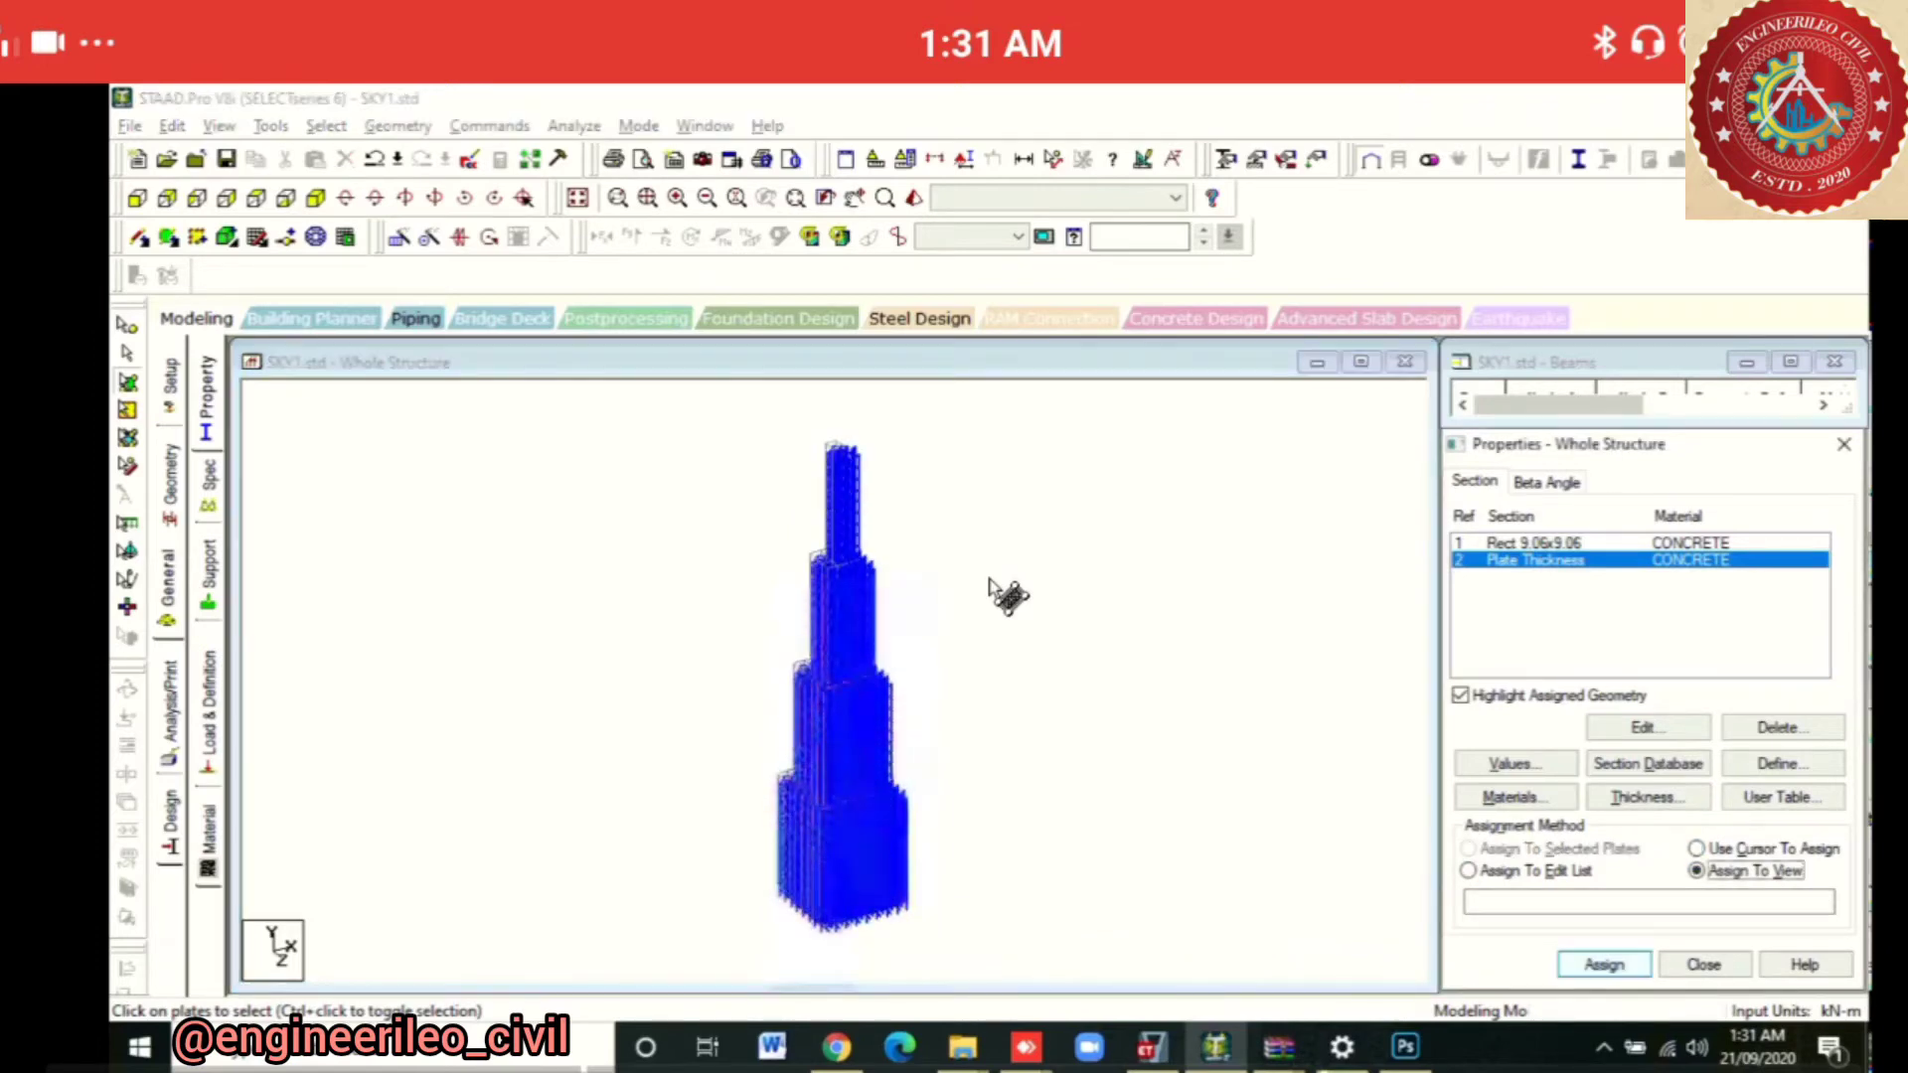
{"action": "key", "text": "Return"}
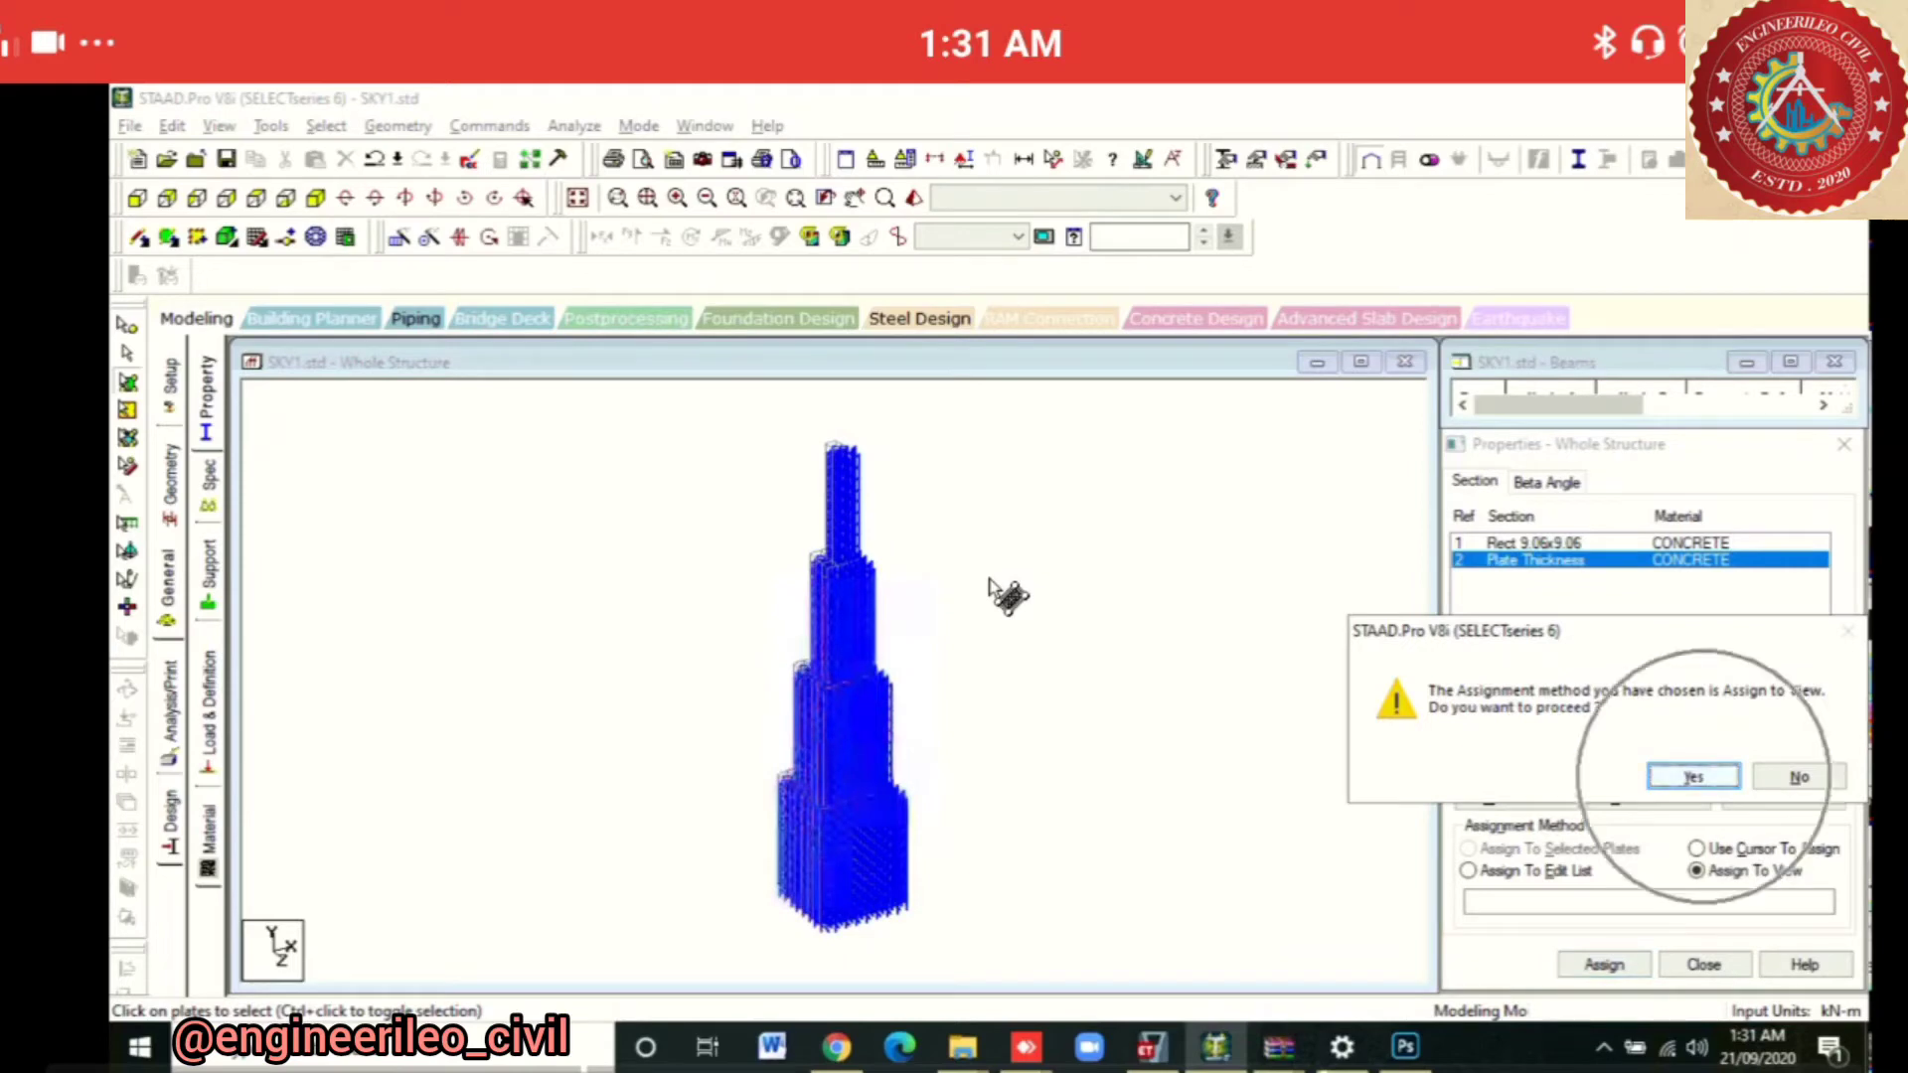
{"action": "key", "text": "Return"}
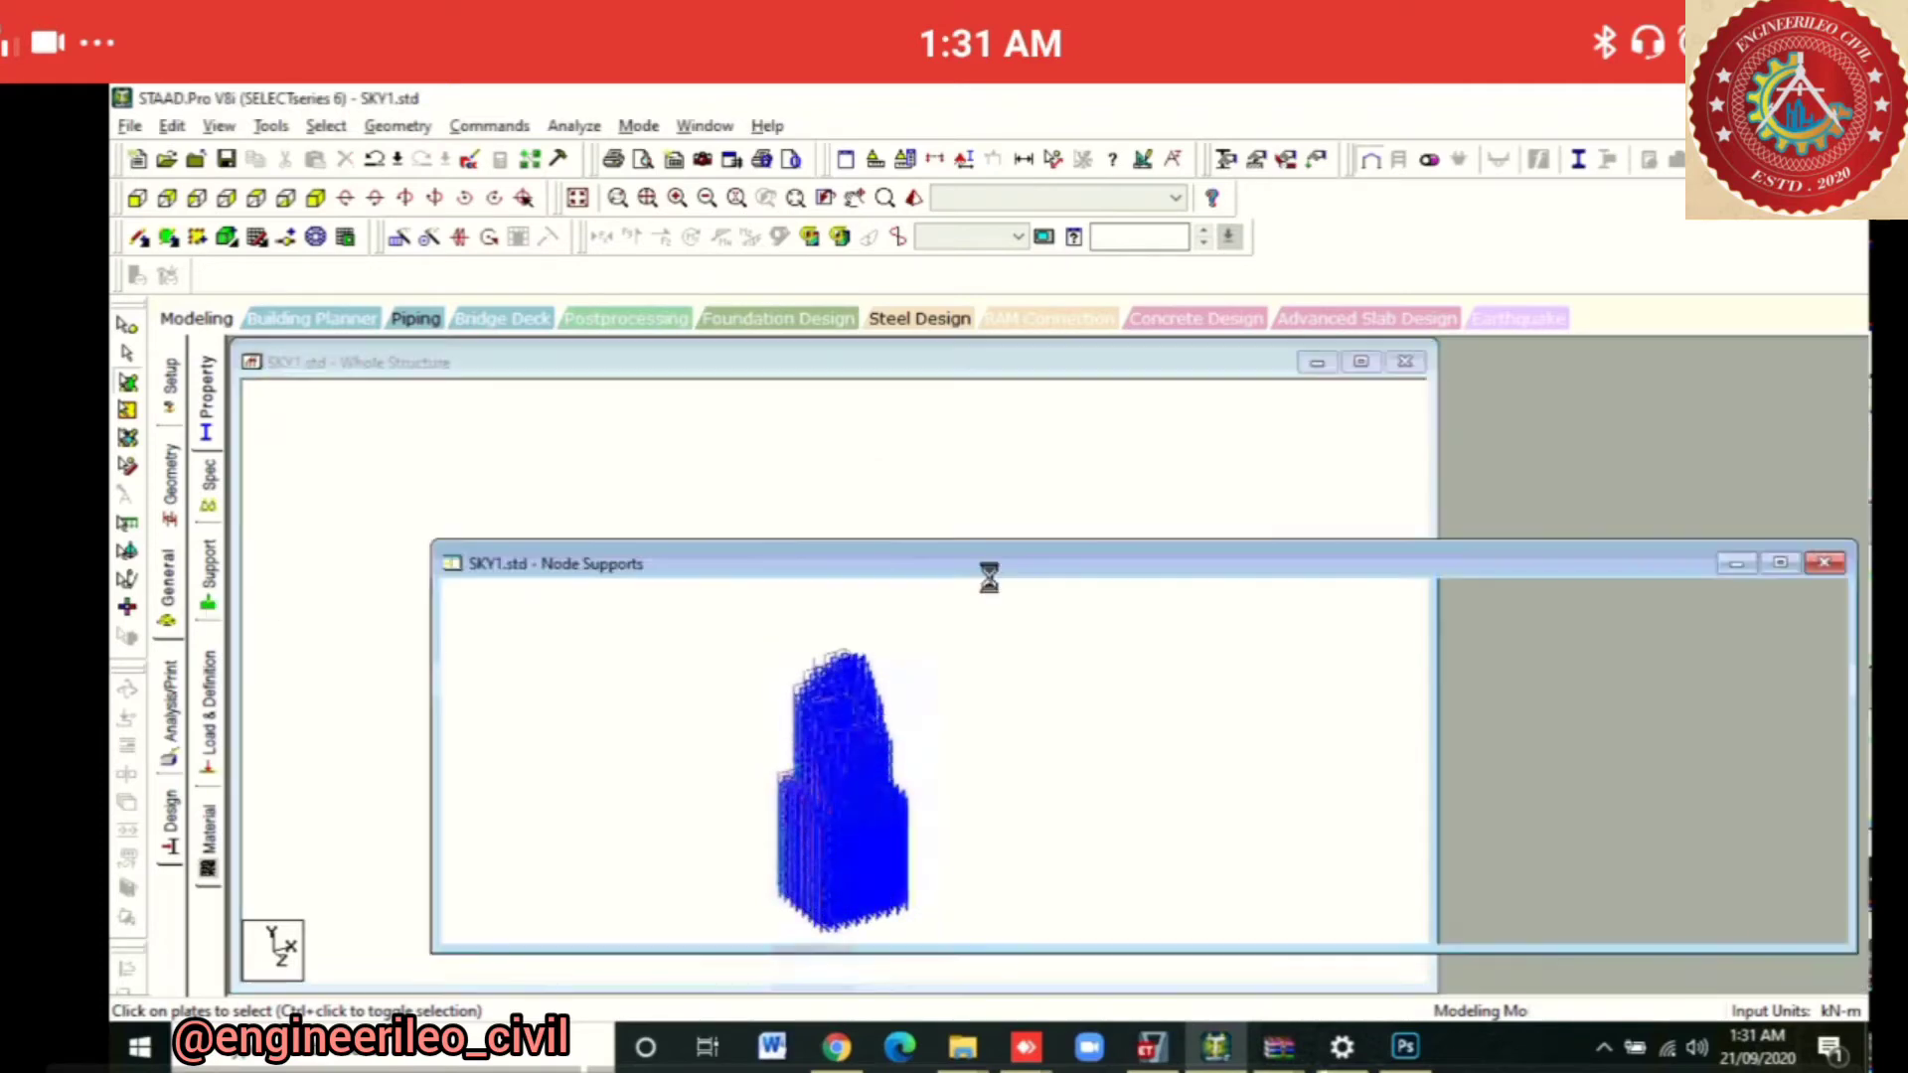
Create a fixed support and assign it to all nodes along the tower's base with the Assign To Selected Nodes method
{"action": "key", "text": "alt+c"}
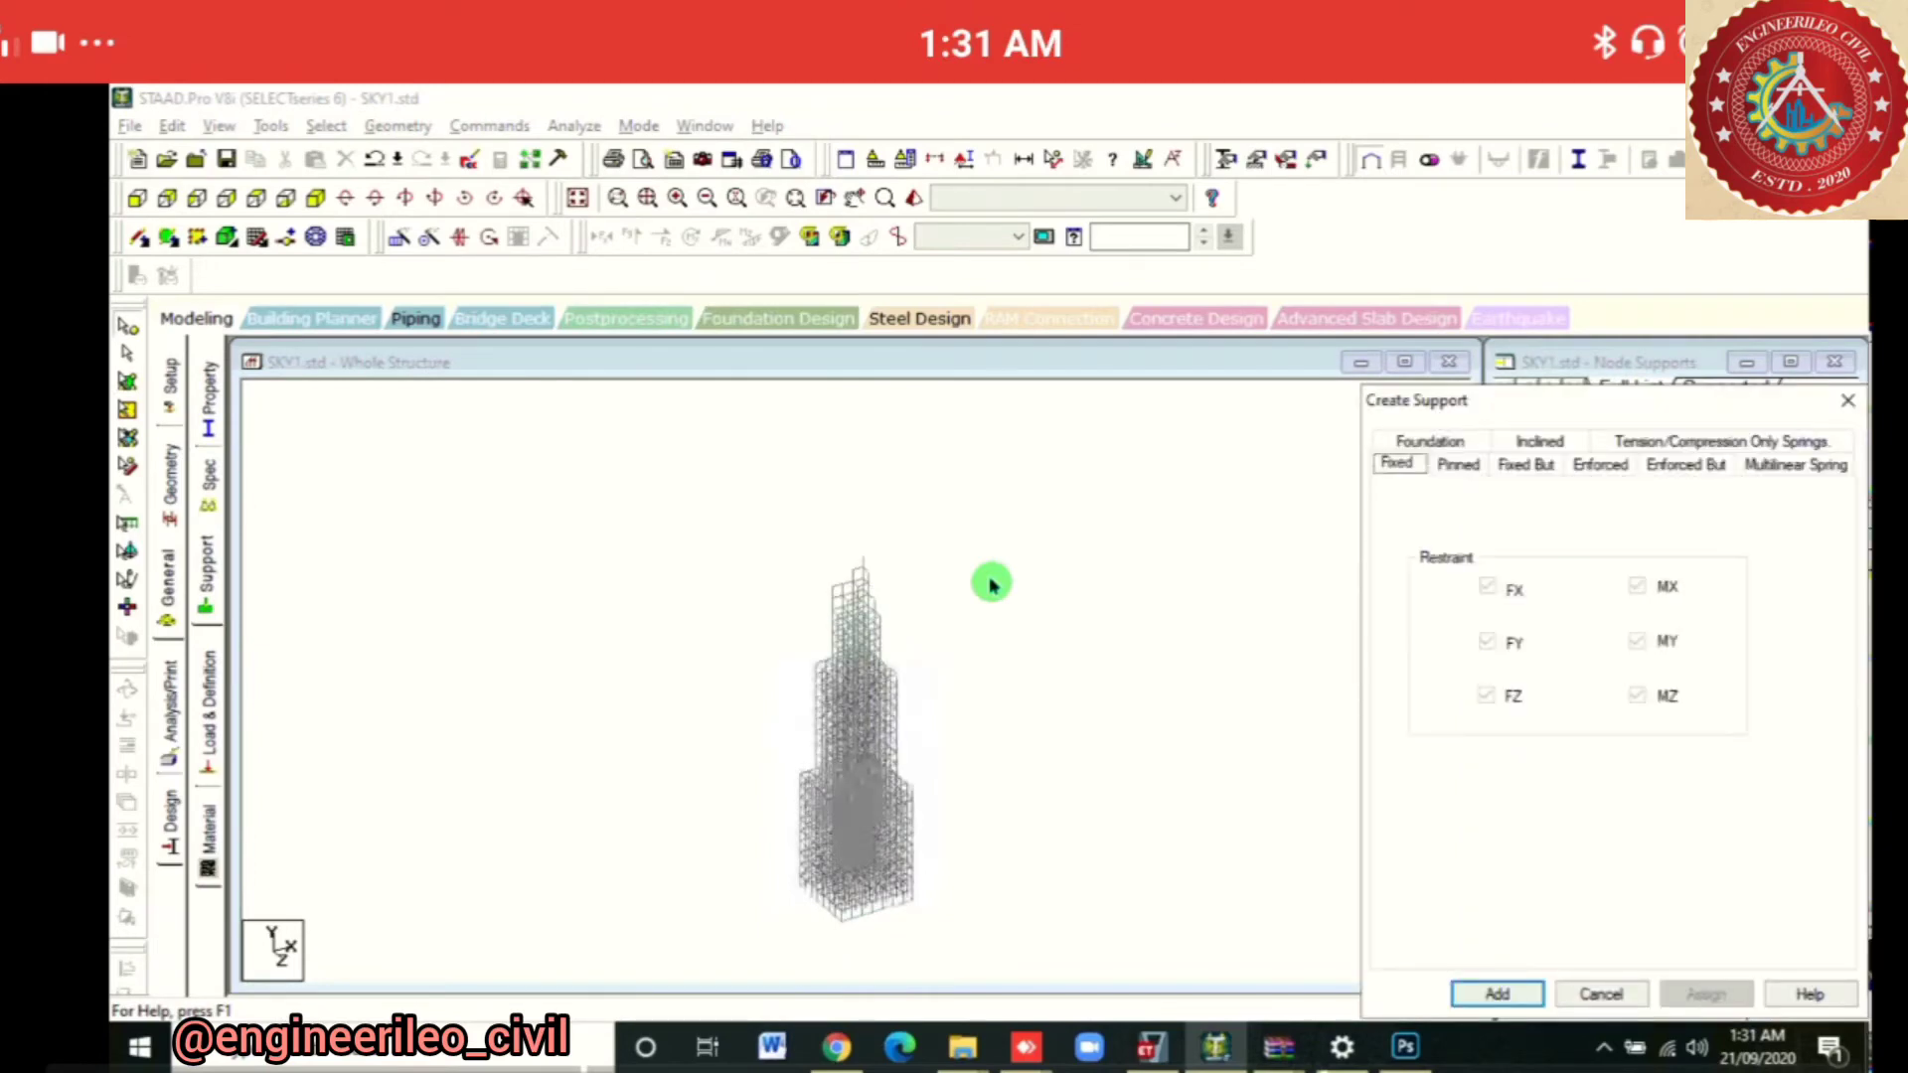
{"action": "key", "text": "Return"}
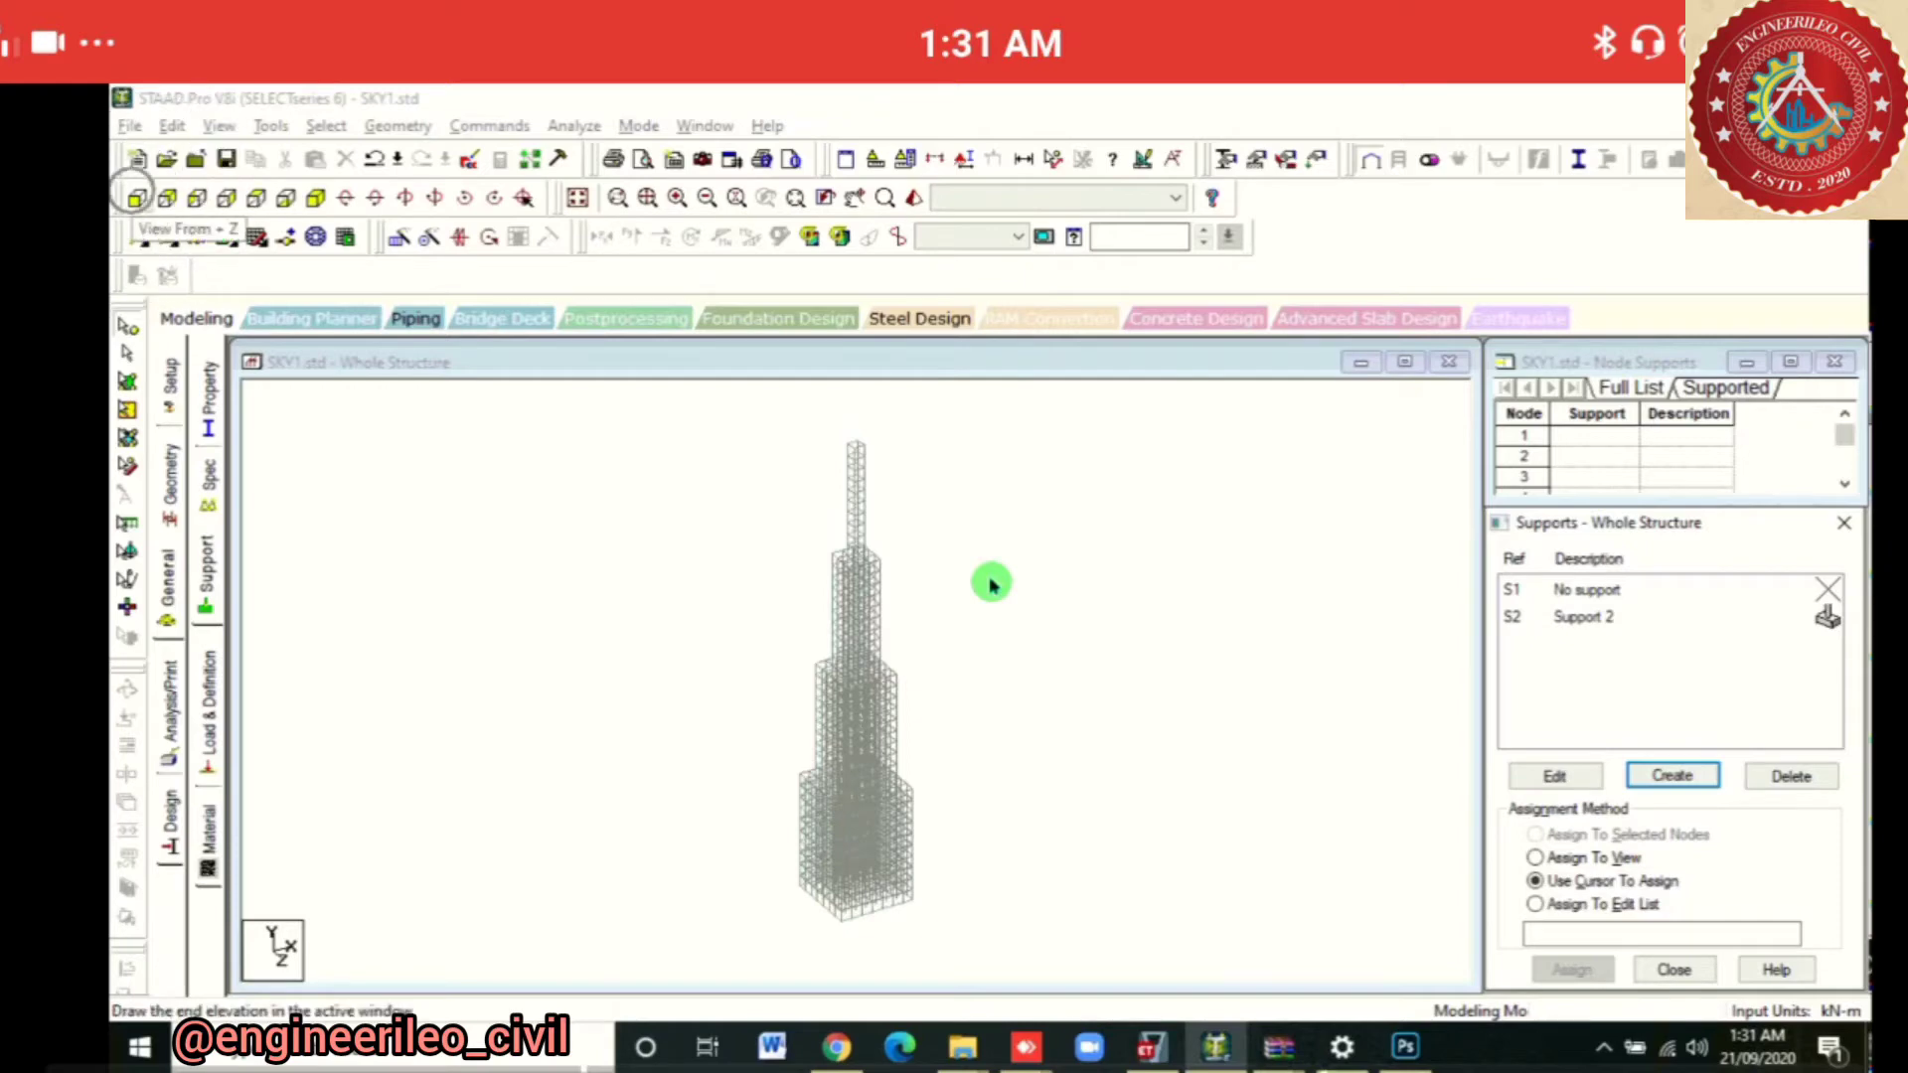
{"action": "left_click", "coordinate": [137, 198]}
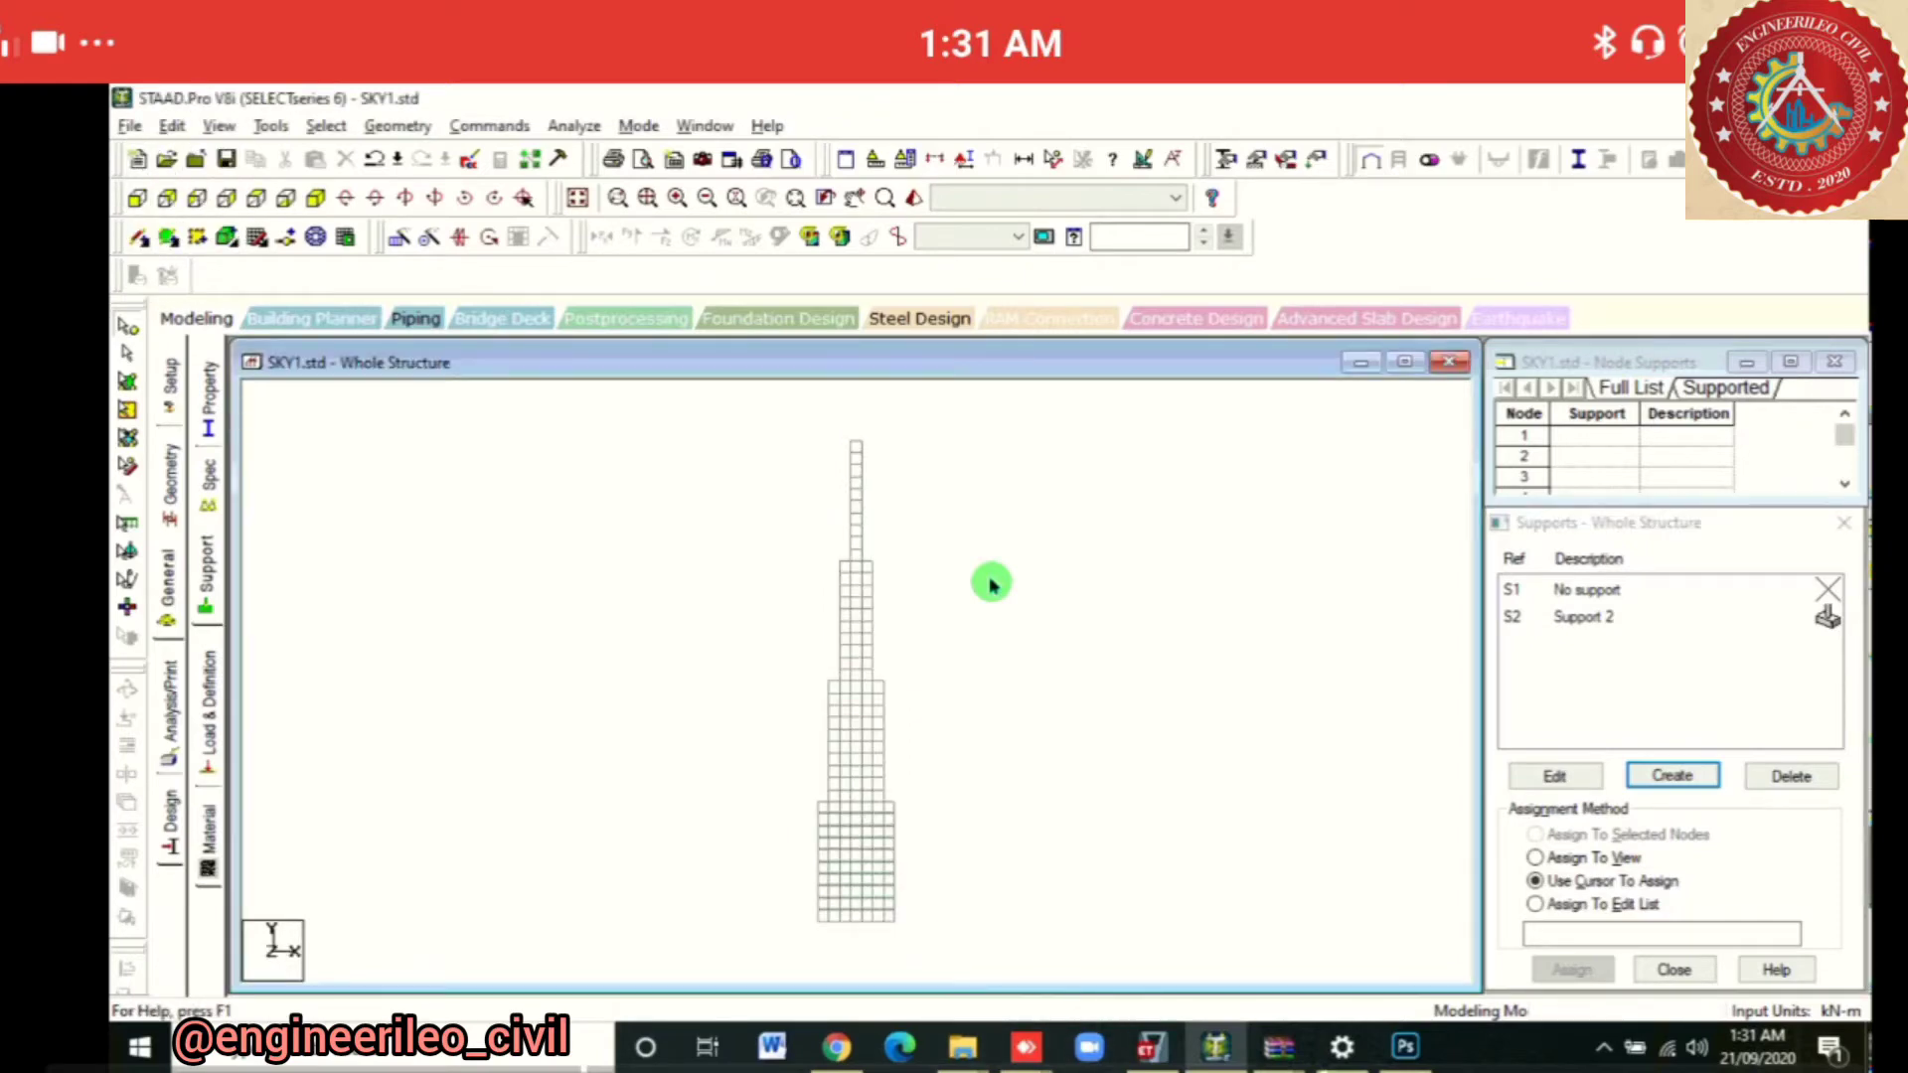
{"action": "left_click_drag", "start_coordinate": [778, 947], "coordinate": [942, 915]}
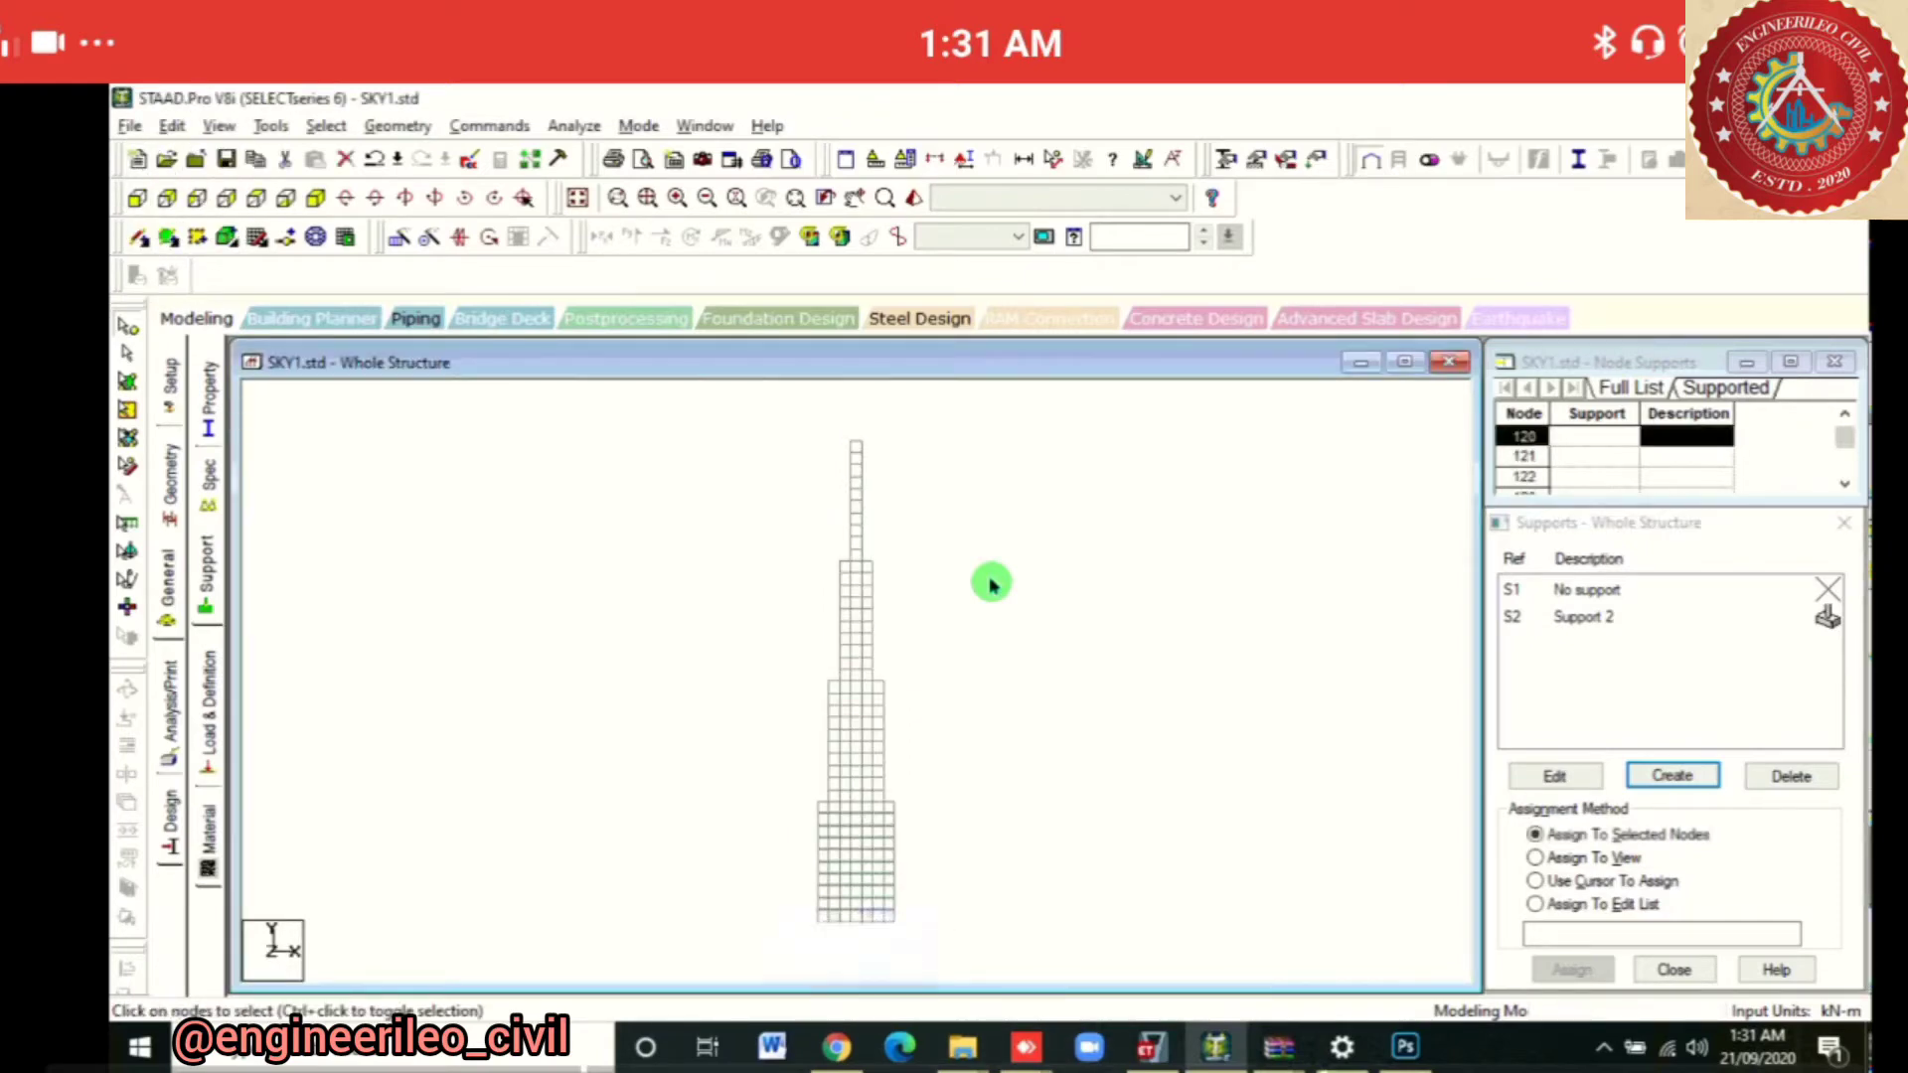
{"action": "left_click", "coordinate": [1583, 617]}
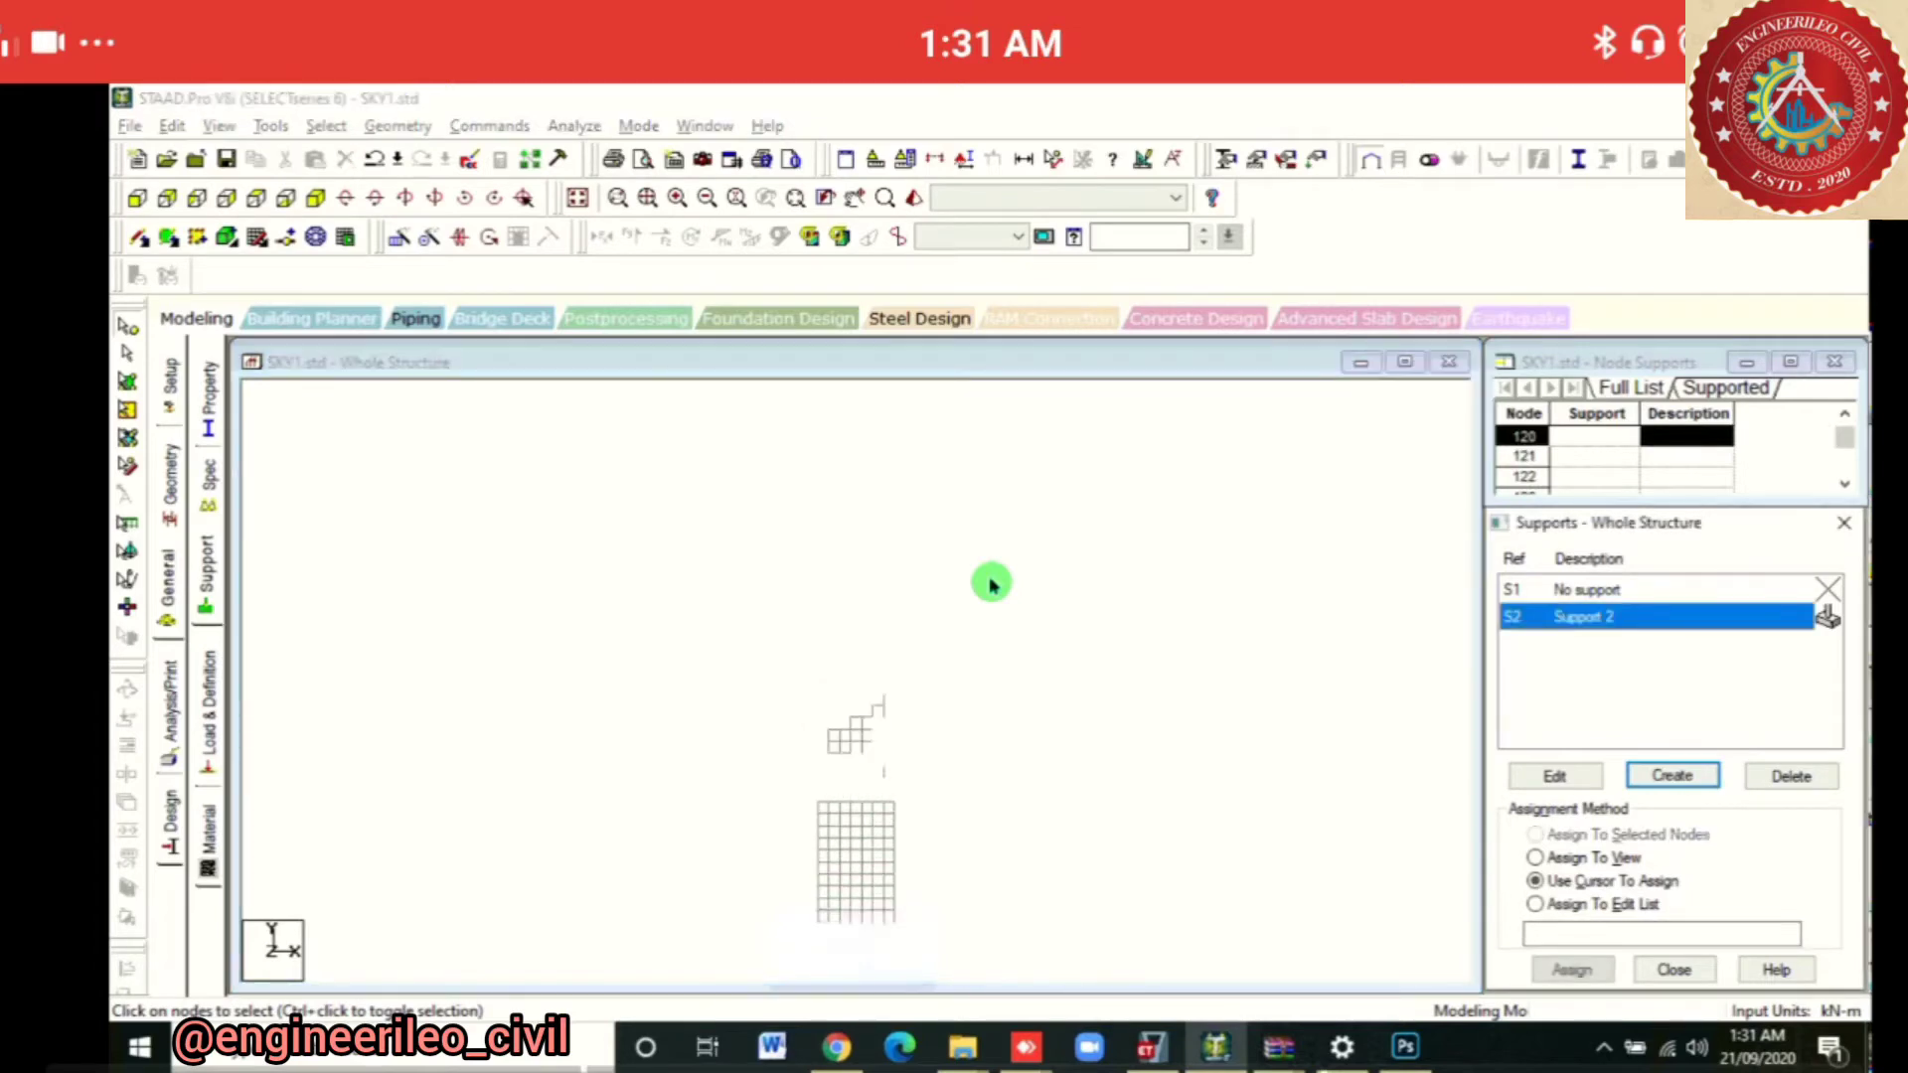
{"action": "left_click_drag", "start_coordinate": [780, 959], "coordinate": [960, 916]}
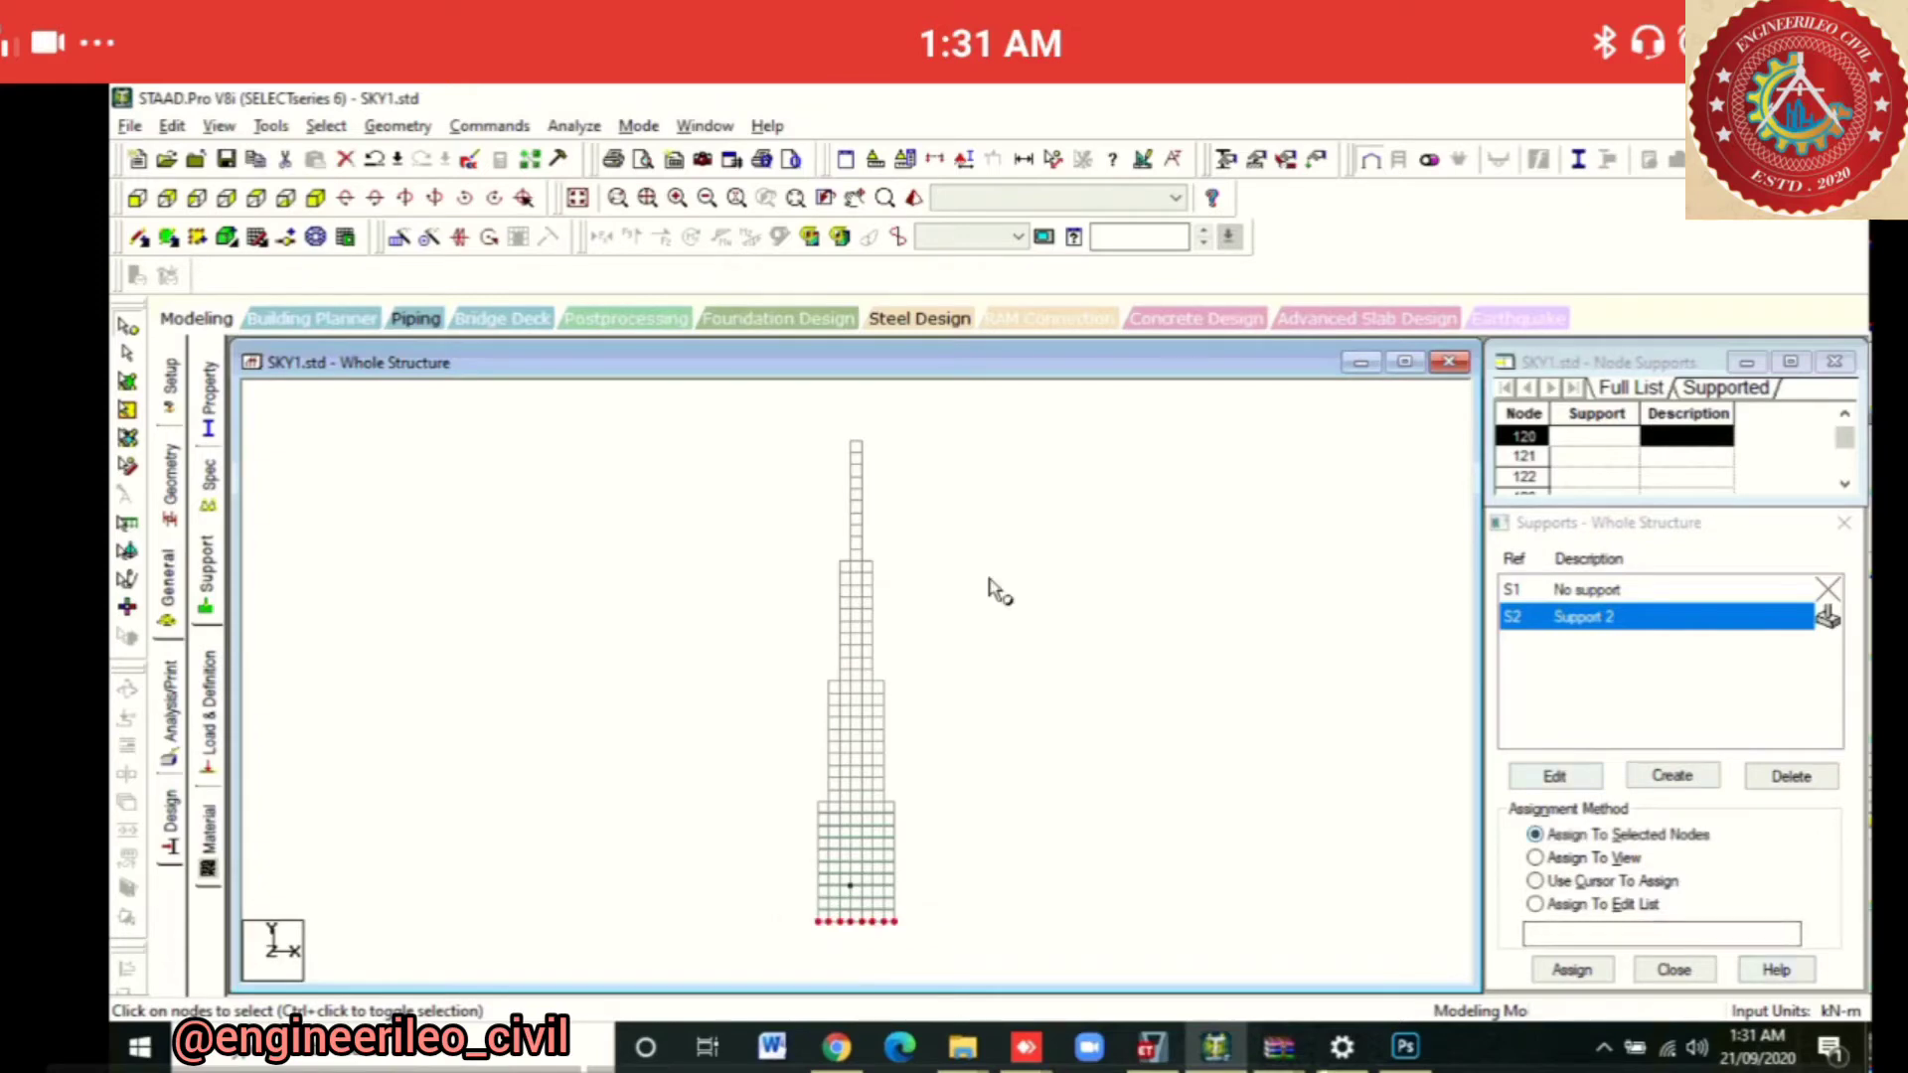
{"action": "left_click", "coordinate": [316, 197]}
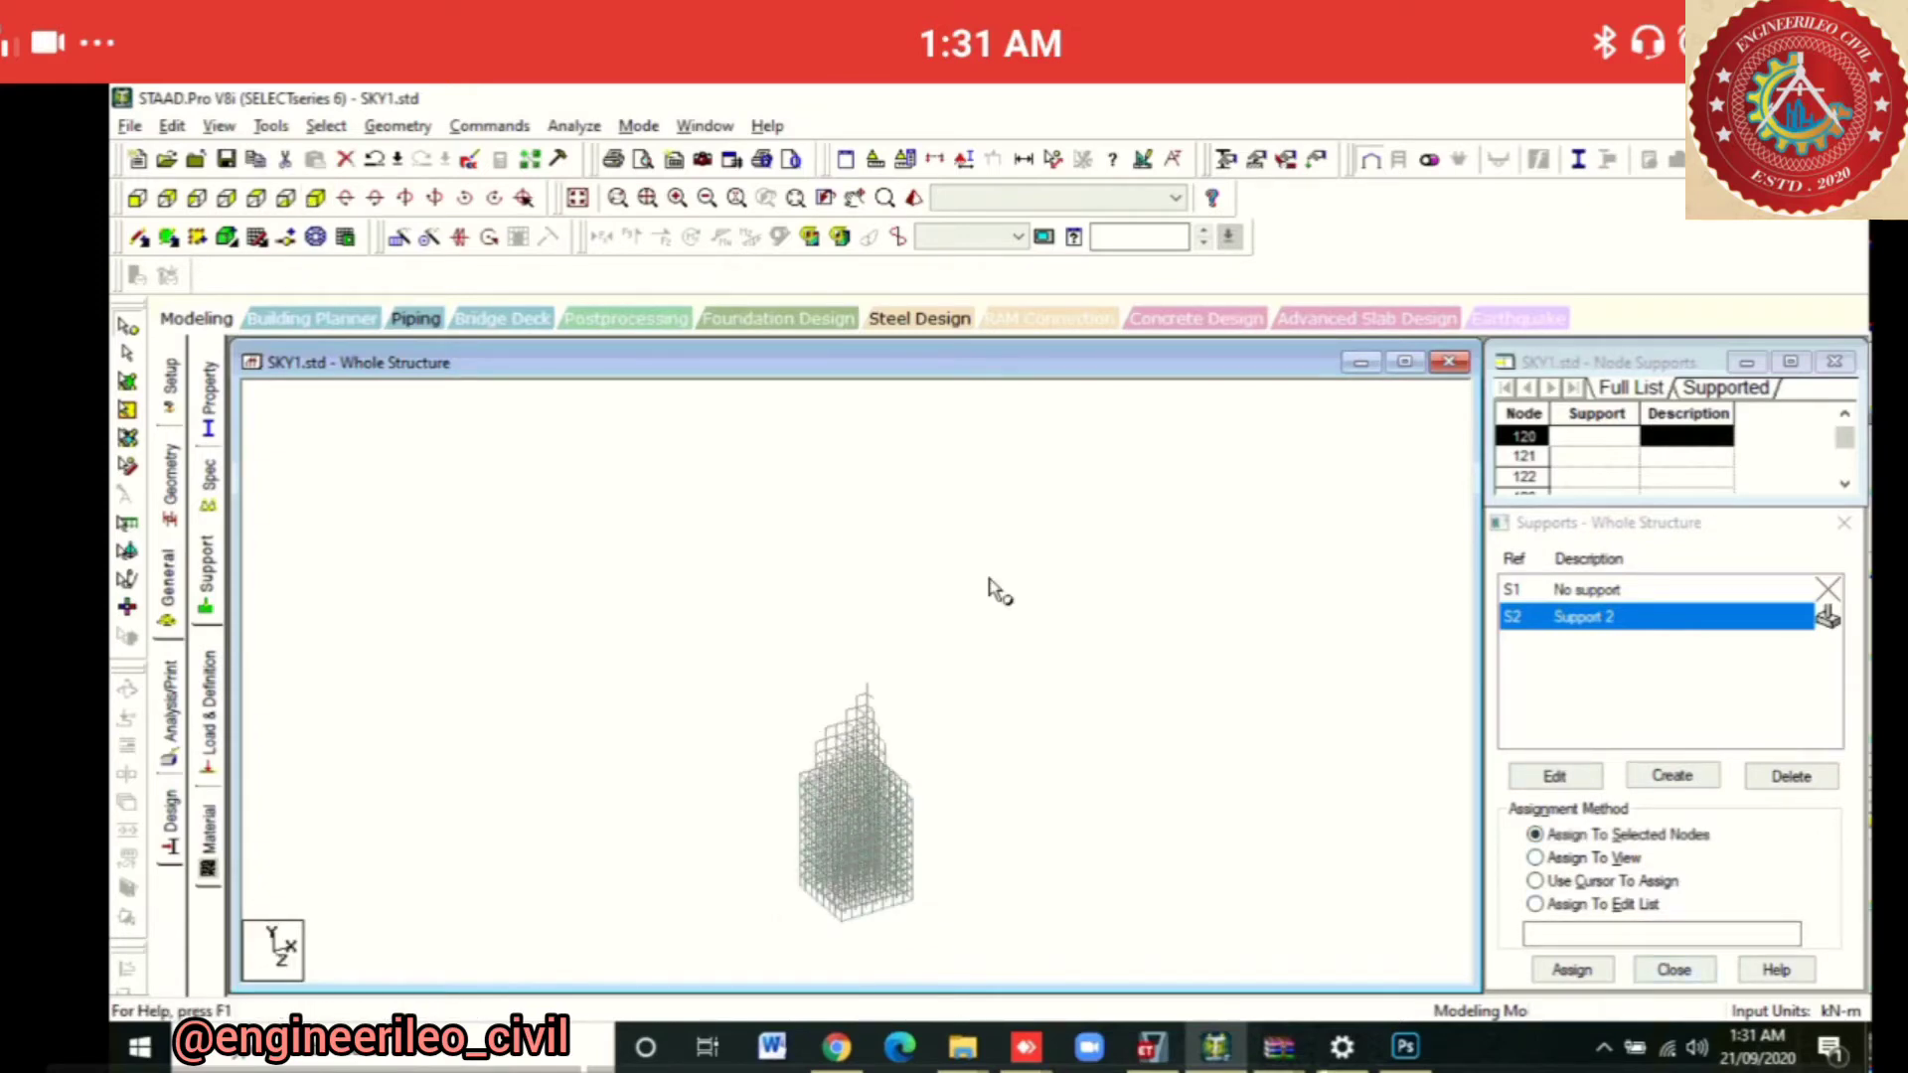
{"action": "left_click", "coordinate": [1573, 970]}
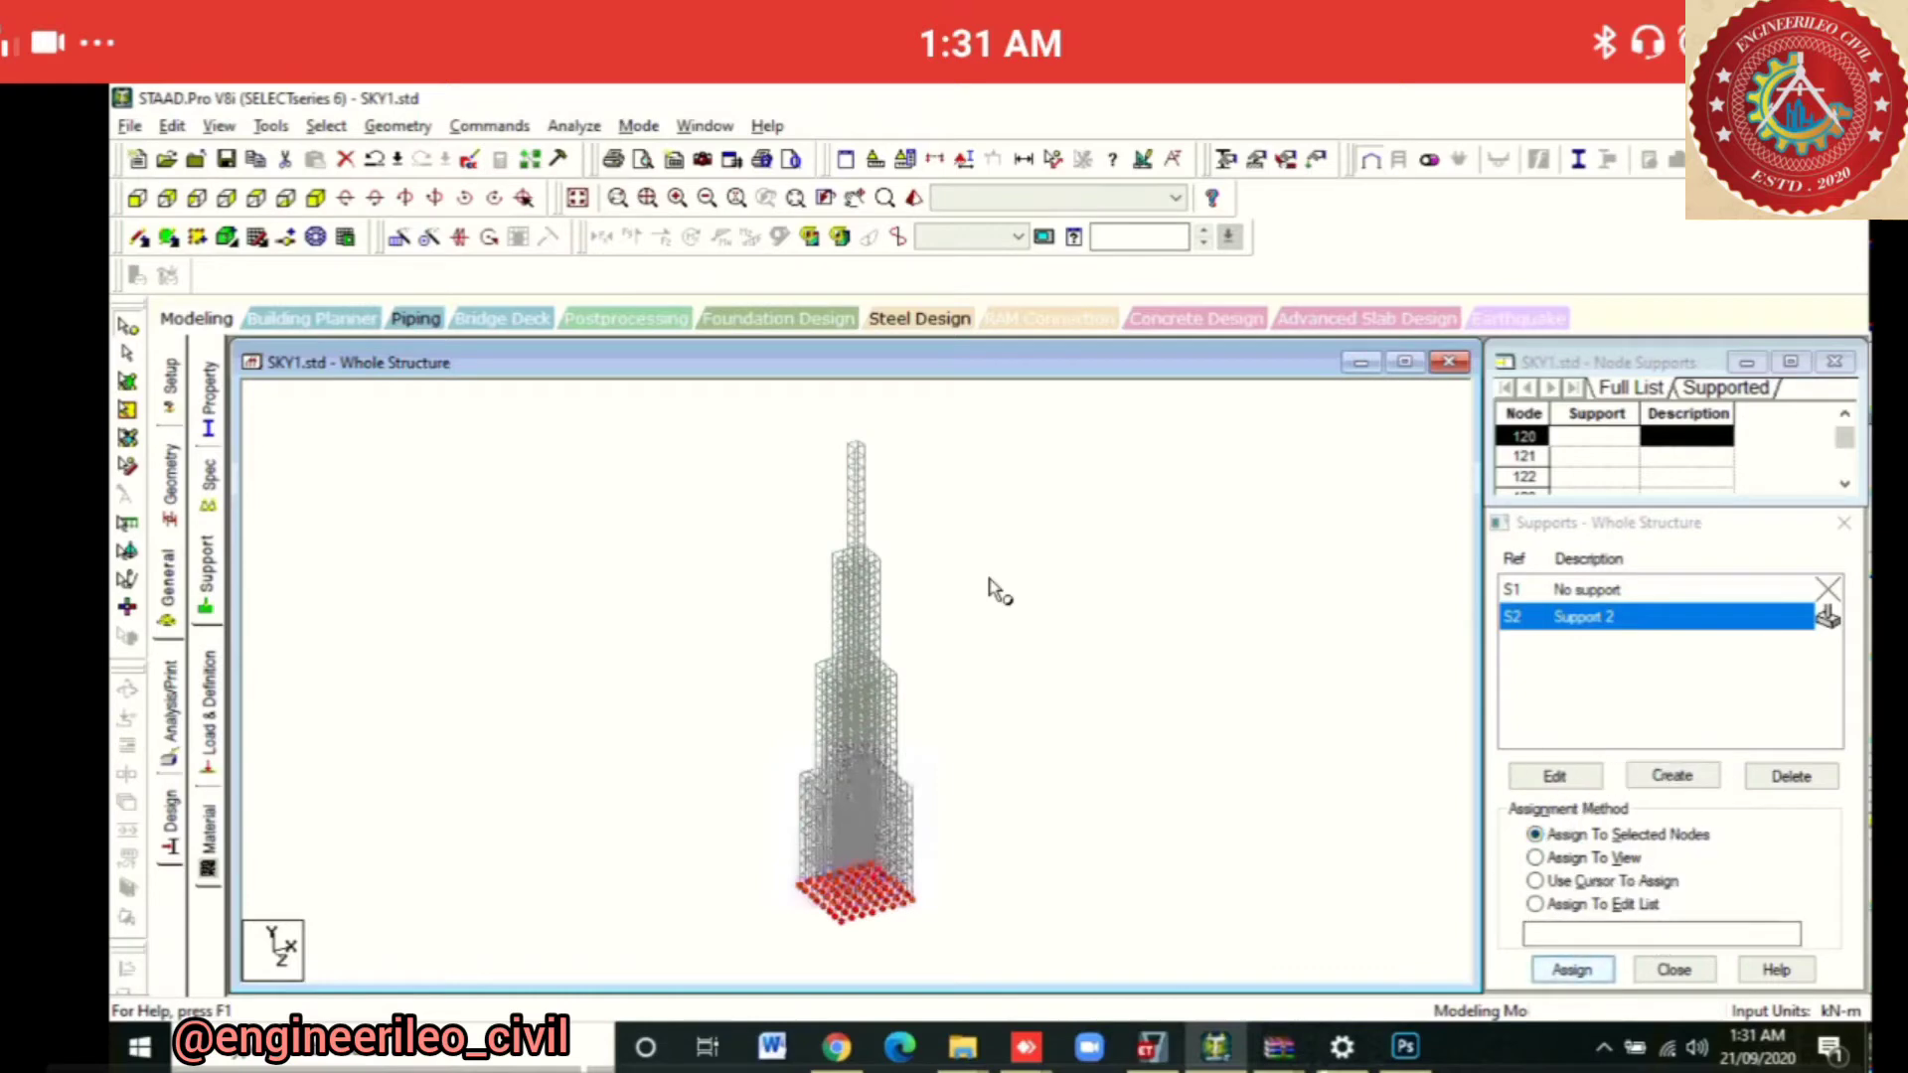
{"action": "left_click", "coordinate": [1693, 819]}
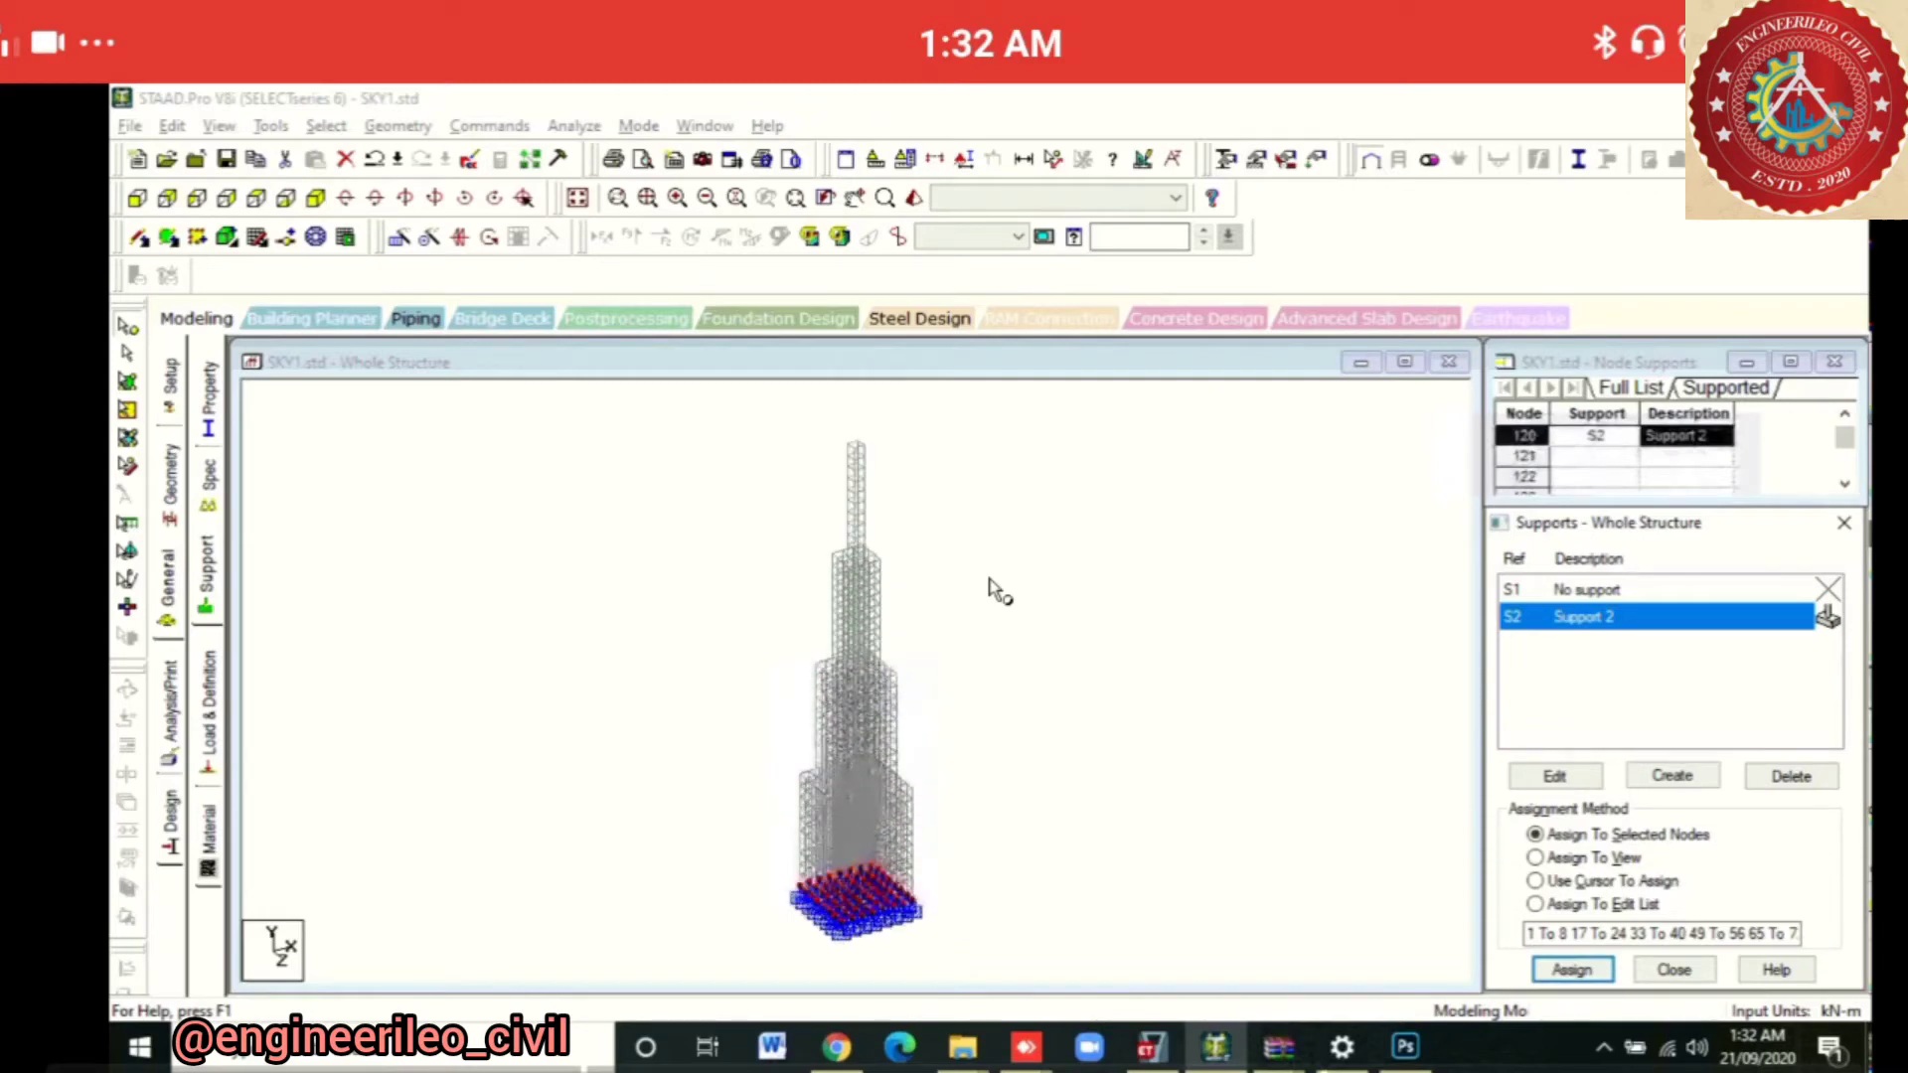
Add primary load case 1 with loading type Dead and title DL
{"action": "left_click", "coordinate": [207, 698]}
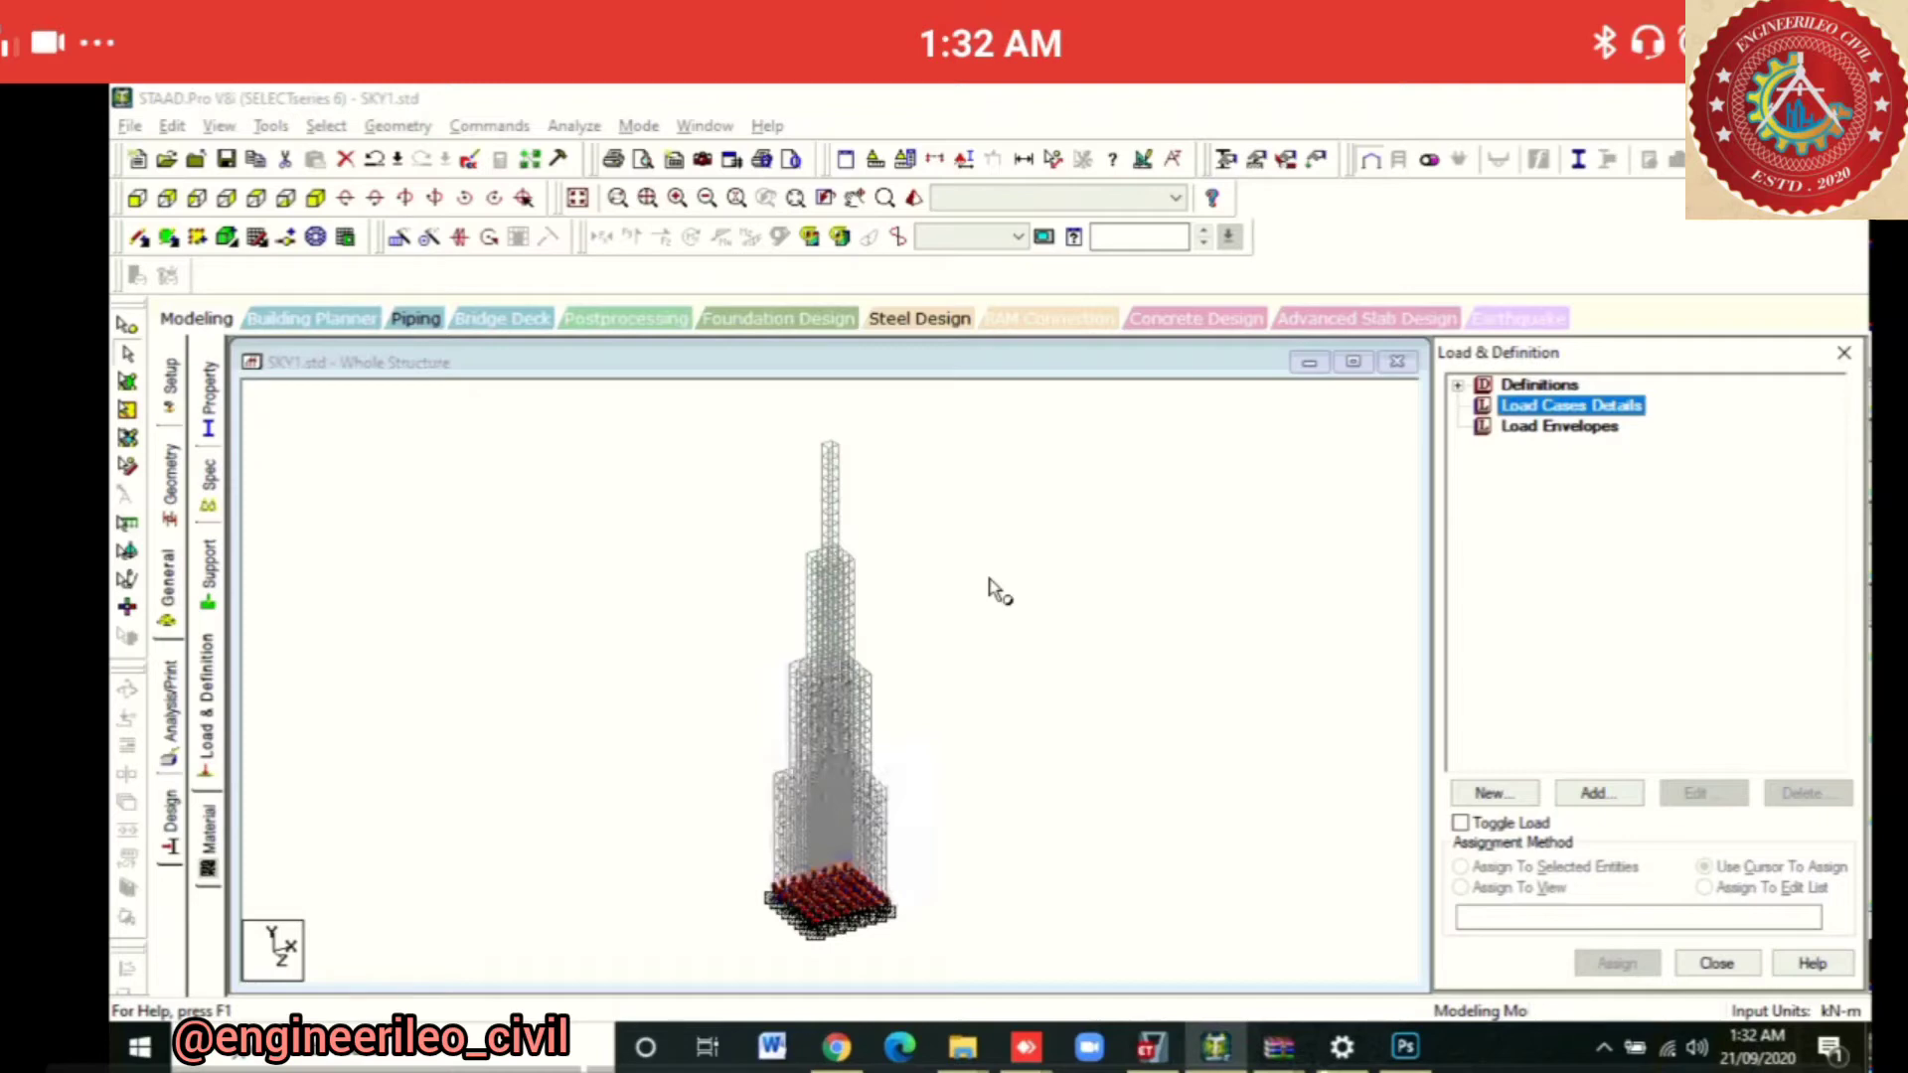
{"action": "left_click", "coordinate": [992, 584]}
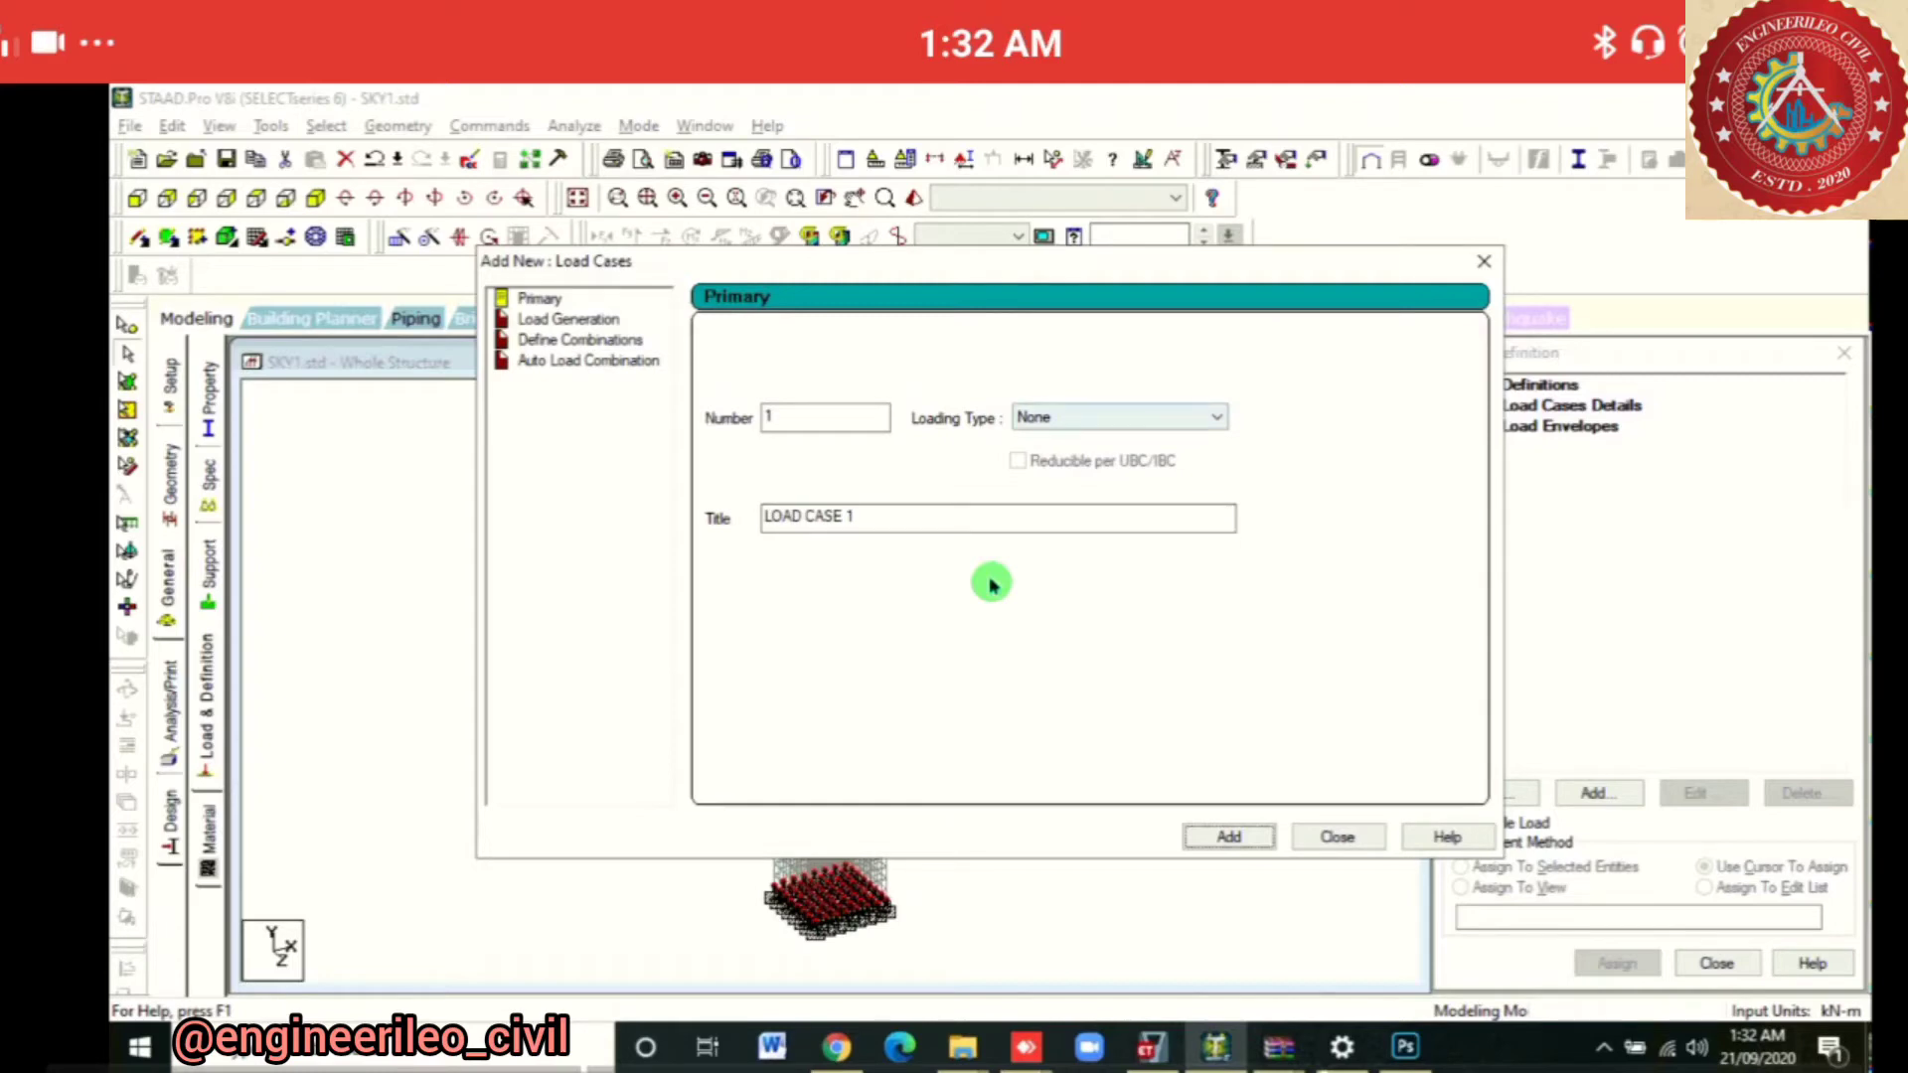
{"action": "left_click", "coordinate": [1121, 417]}
{"action": "left_click", "coordinate": [1052, 440]}
{"action": "left_click_drag", "start_coordinate": [866, 518], "coordinate": [763, 518]}
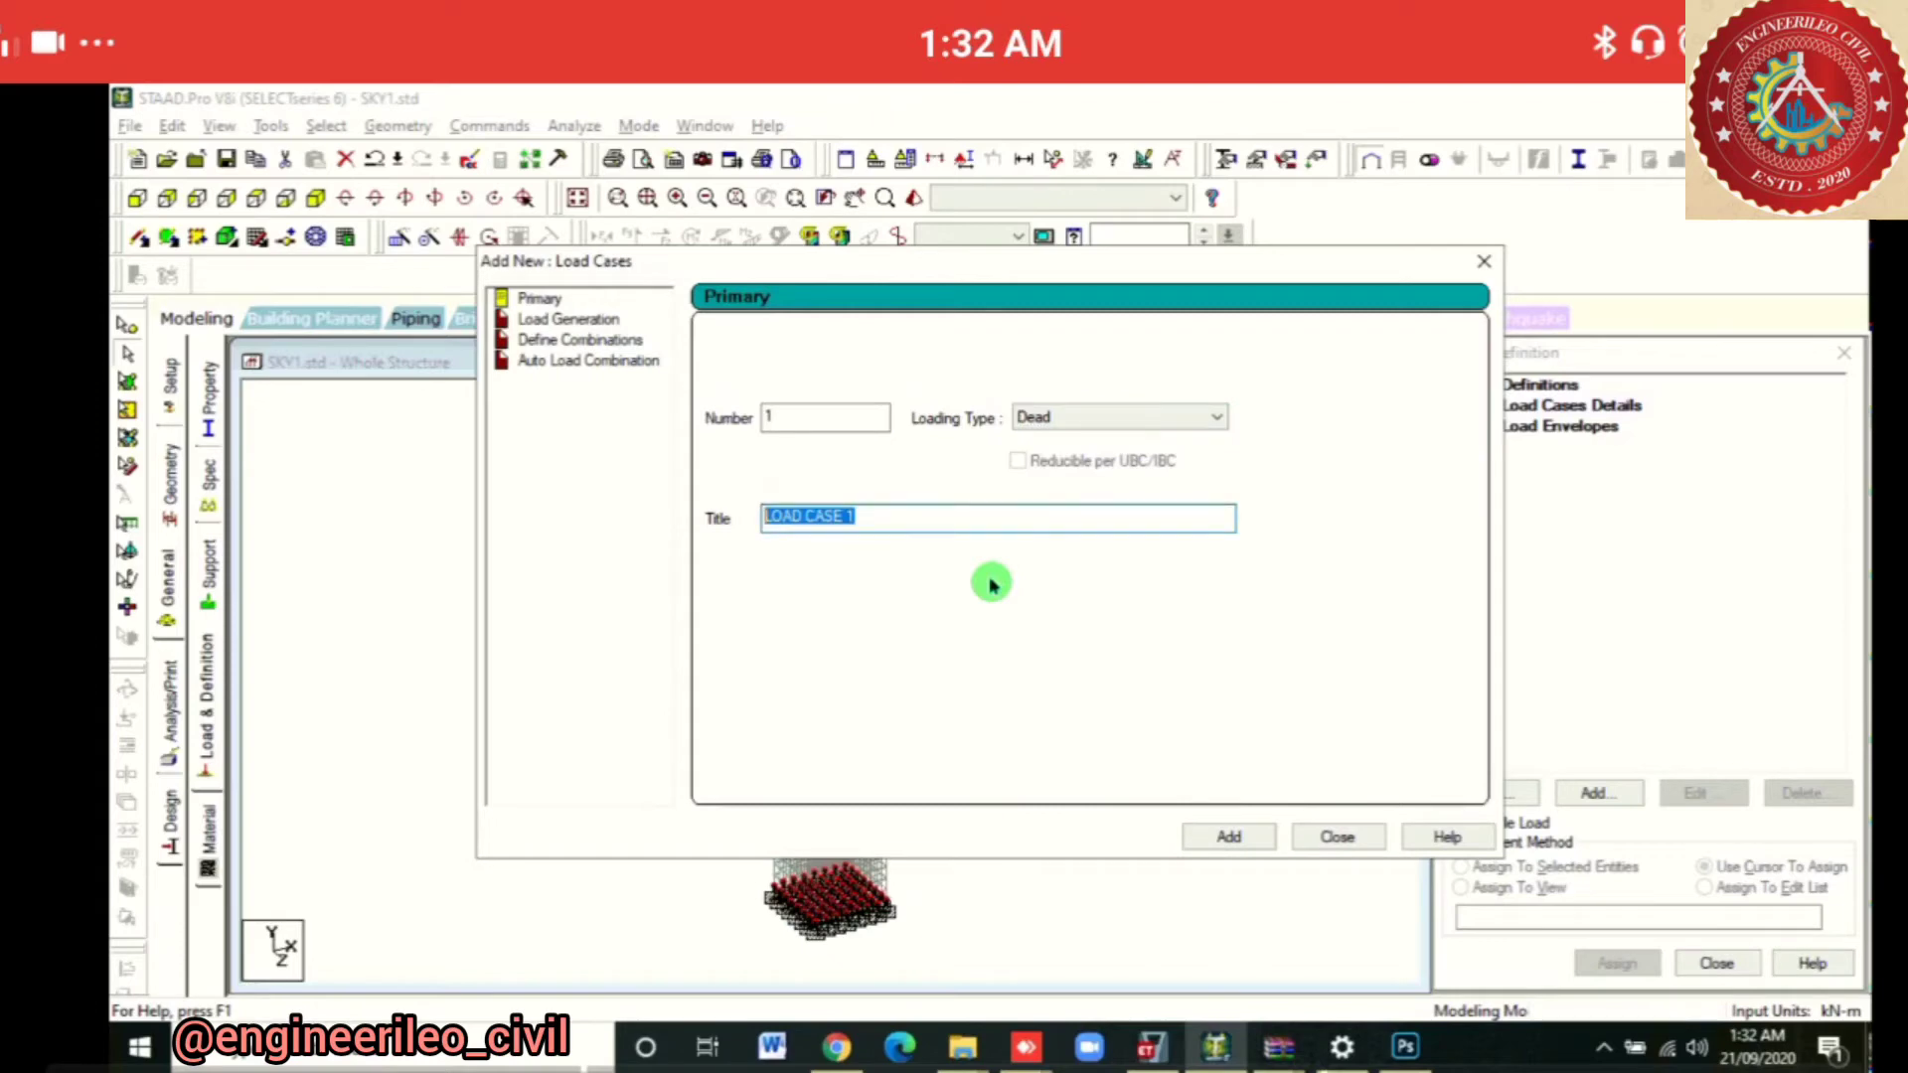
{"action": "type", "text": "DL"}
{"action": "left_click", "coordinate": [1230, 837]}
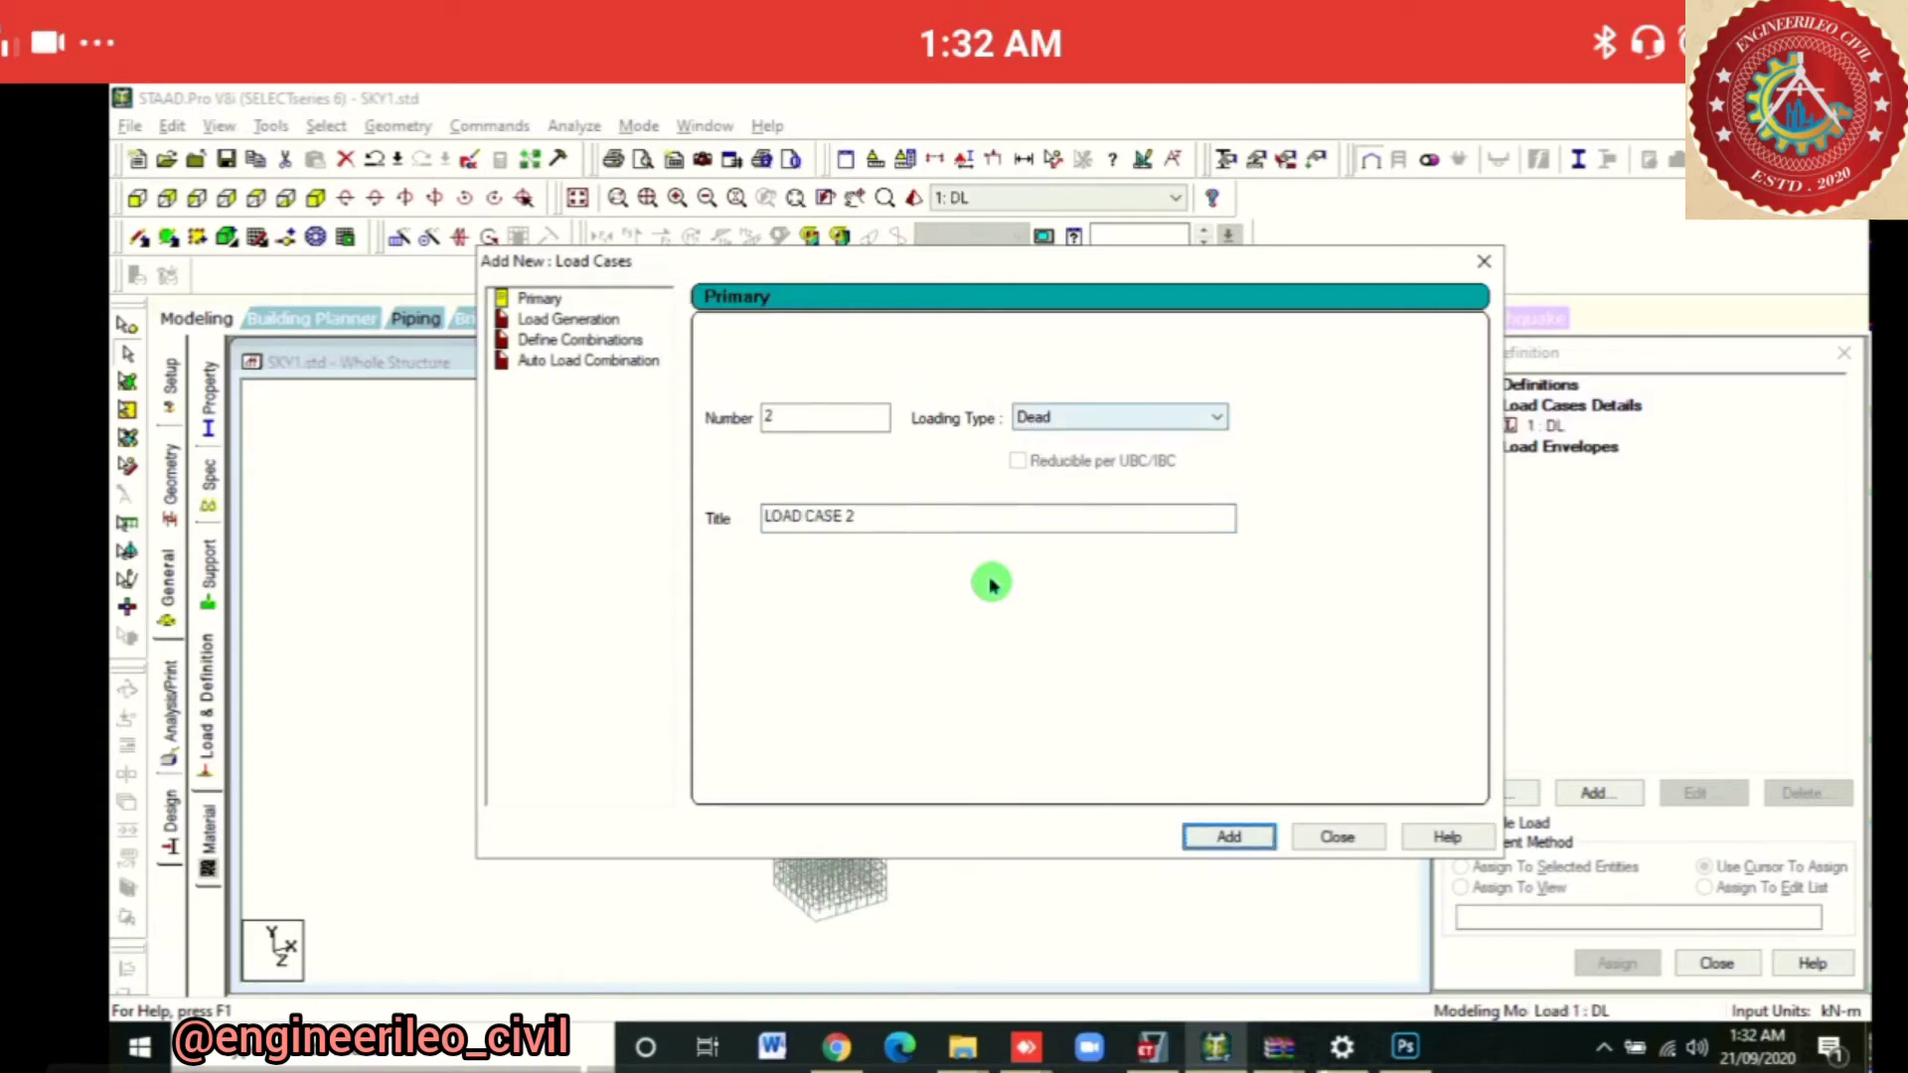
Add primary load case 2 with loading type Live and title LL
{"action": "left_click", "coordinate": [1122, 418]}
{"action": "left_click", "coordinate": [1029, 458]}
{"action": "left_click", "coordinate": [1121, 418]}
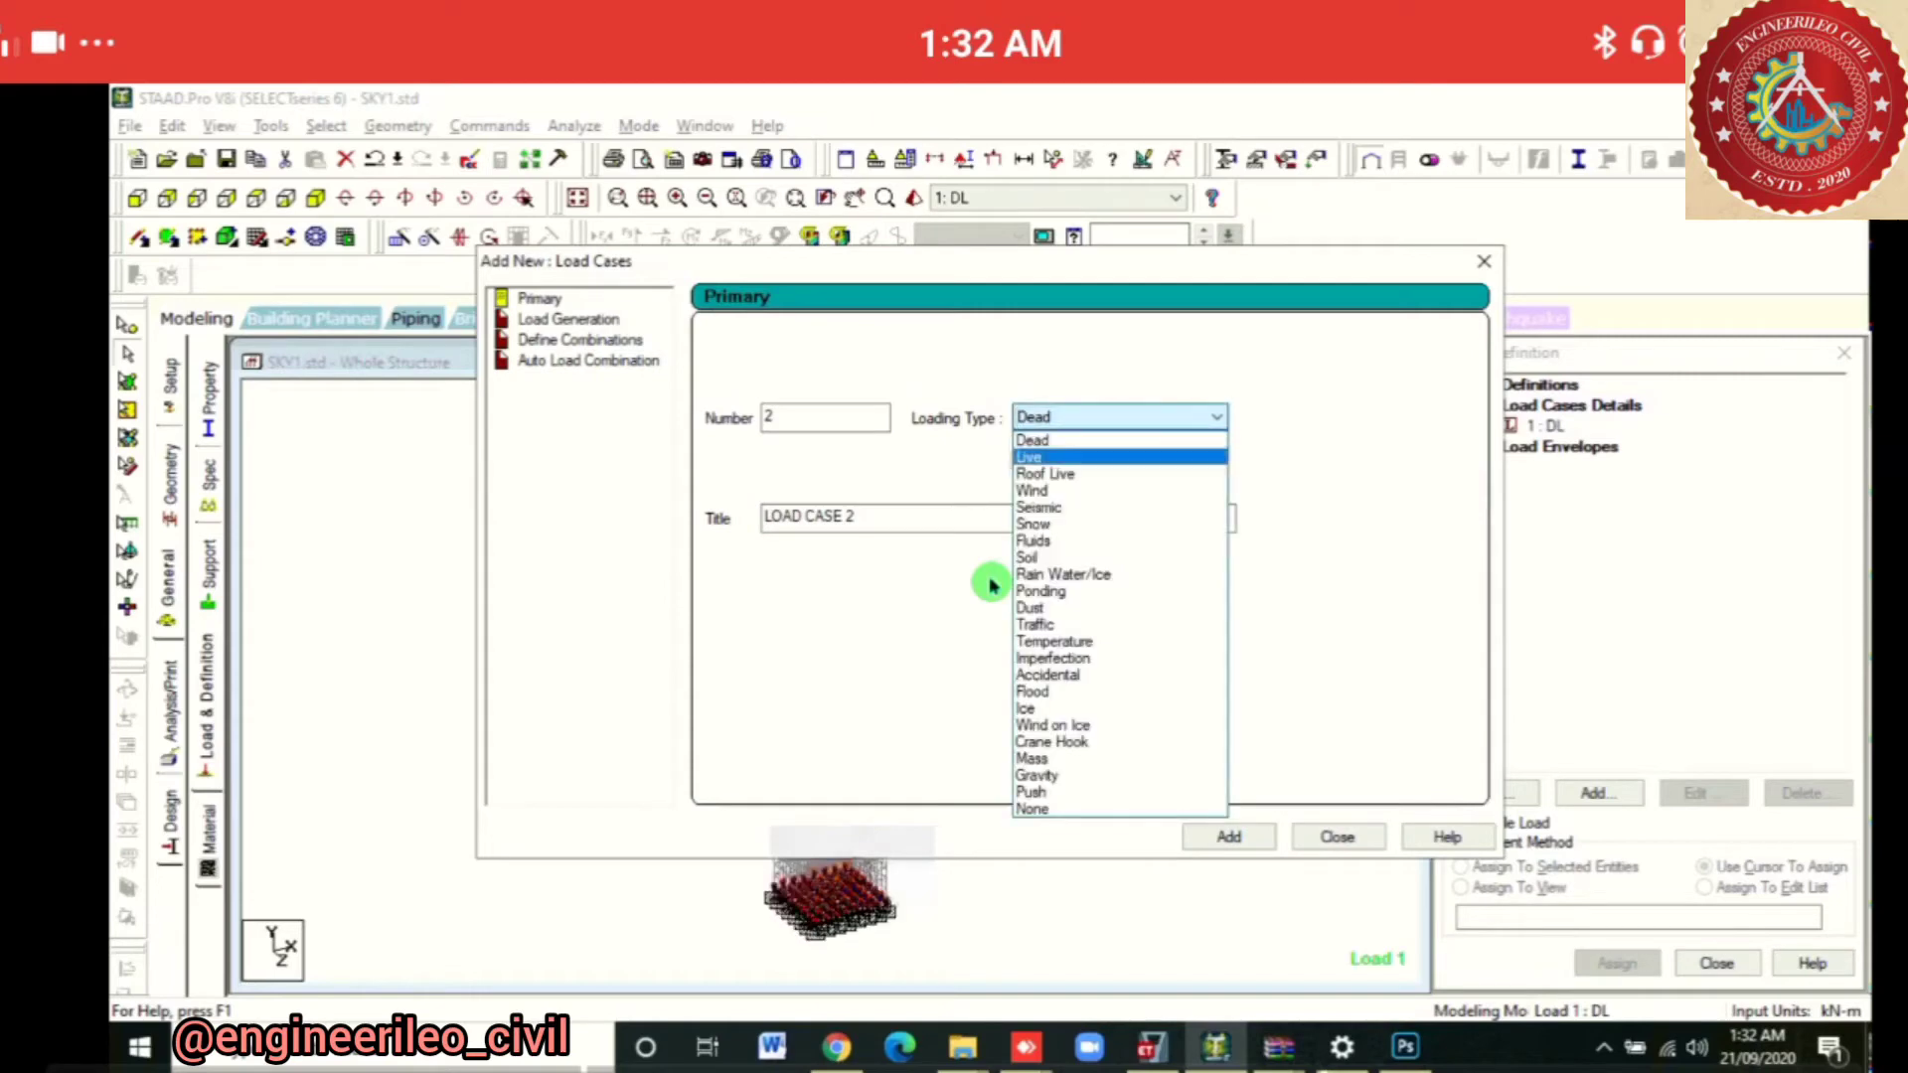
{"action": "left_click", "coordinate": [1029, 457]}
{"action": "key", "text": "Tab"}
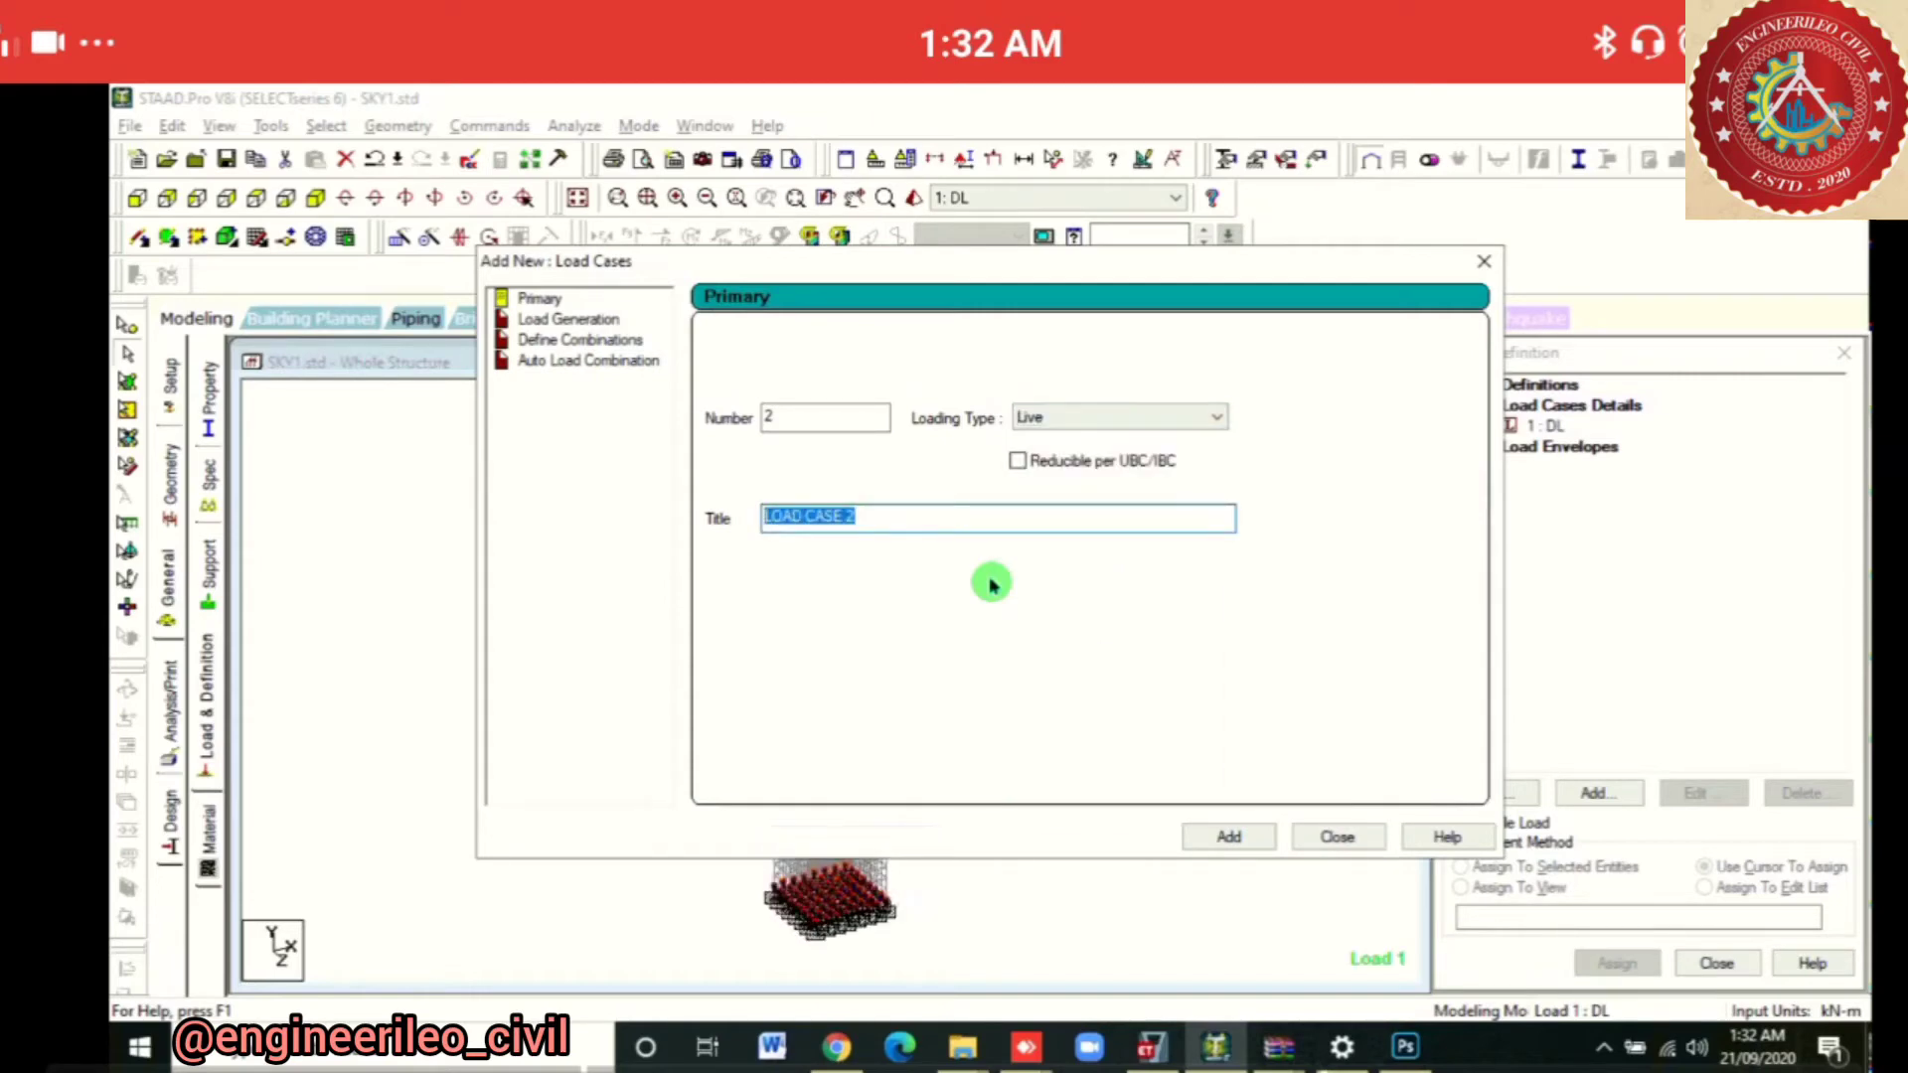
{"action": "type", "text": "LL"}
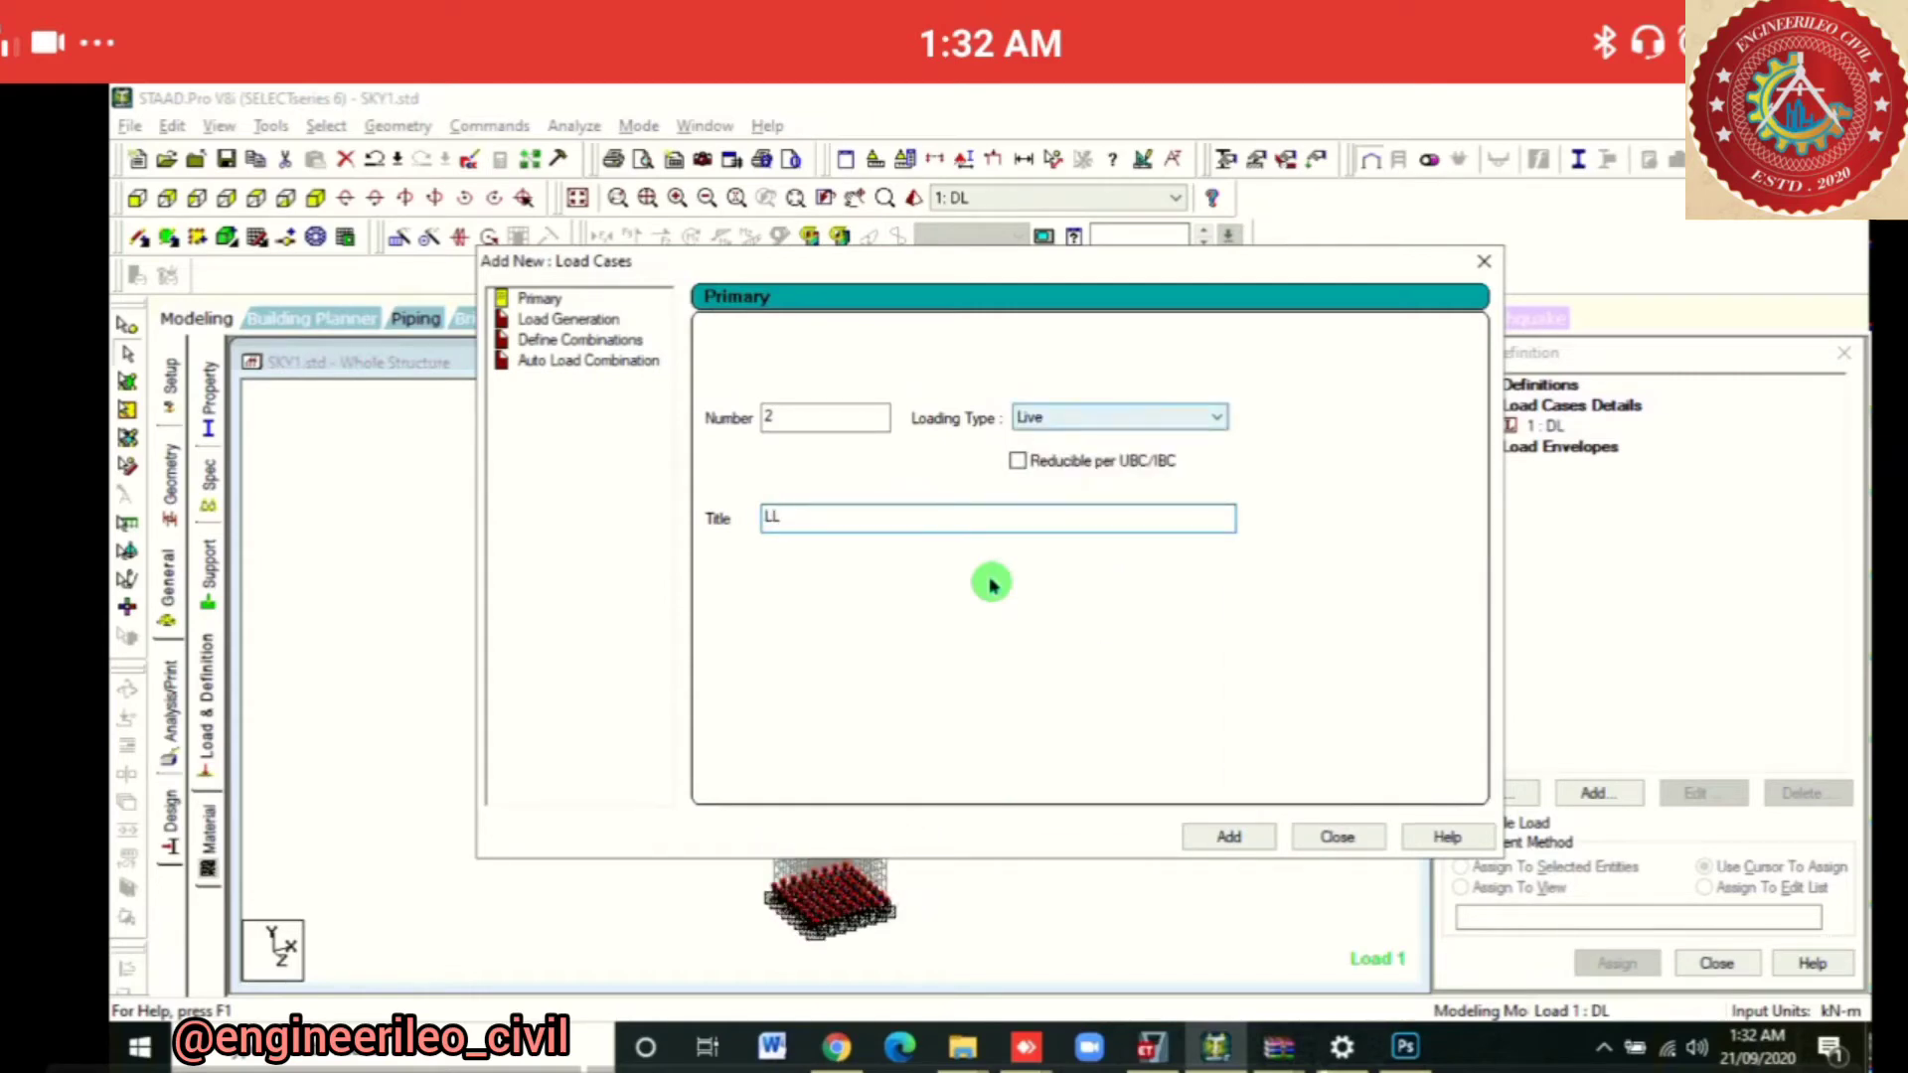
{"action": "key", "text": "Return"}
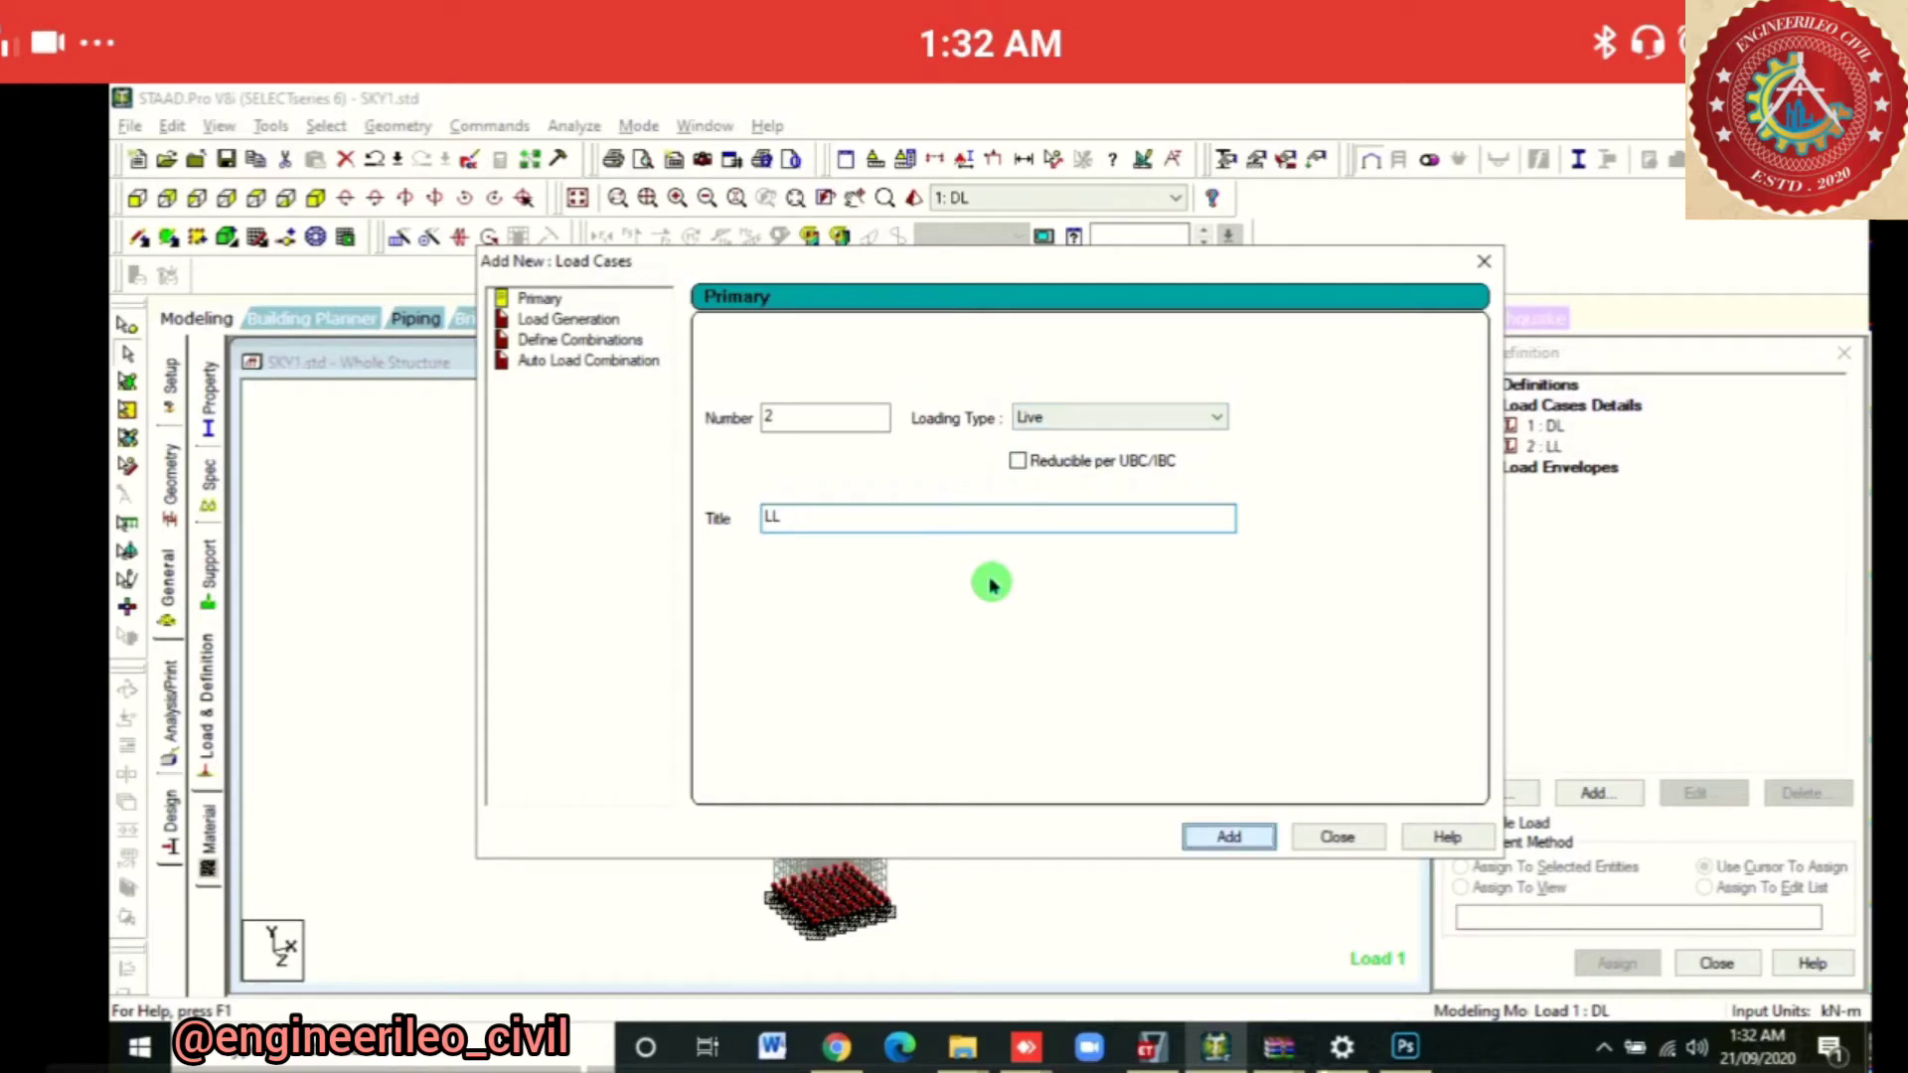
{"action": "key", "text": "Escape"}
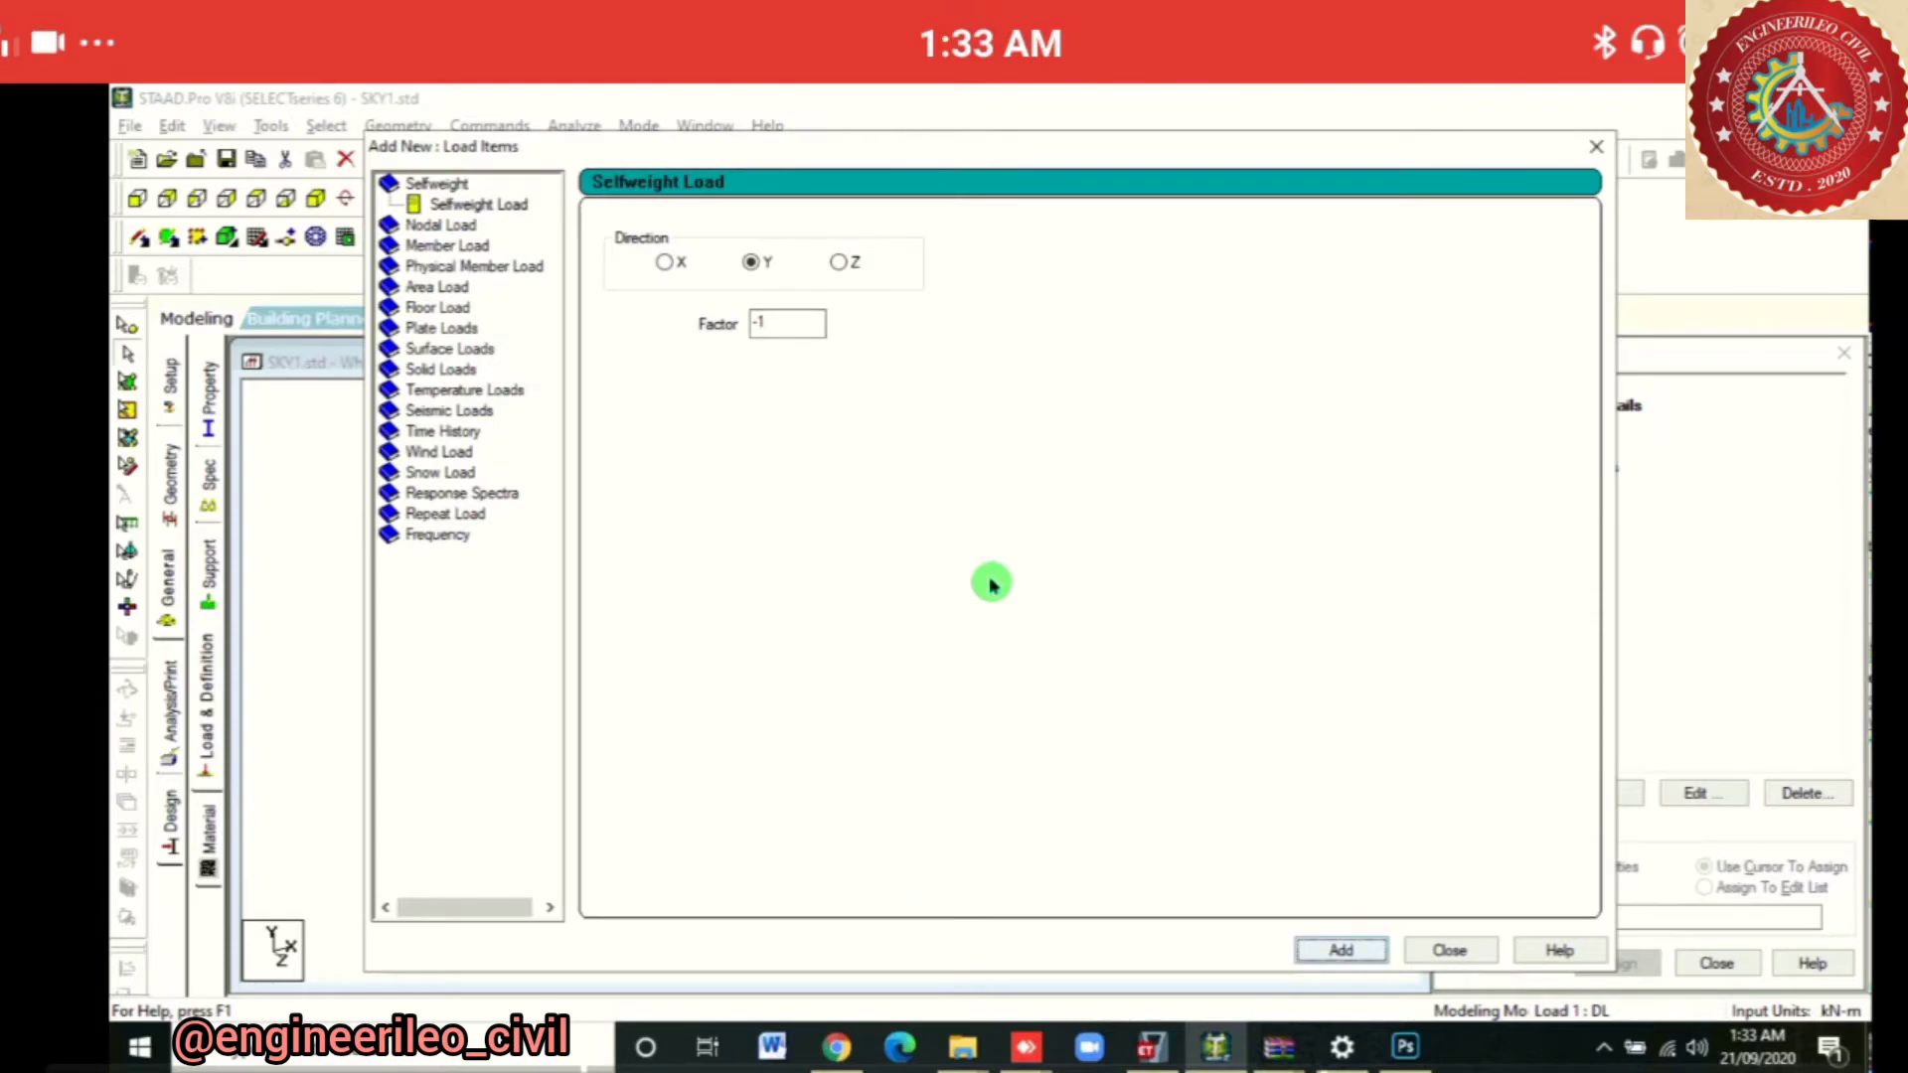
Add a selfweight load in Y with factor -1 to the DL case and assign it with the Assign To View method
{"action": "left_click", "coordinate": [1340, 947]}
{"action": "left_click", "coordinate": [1450, 951]}
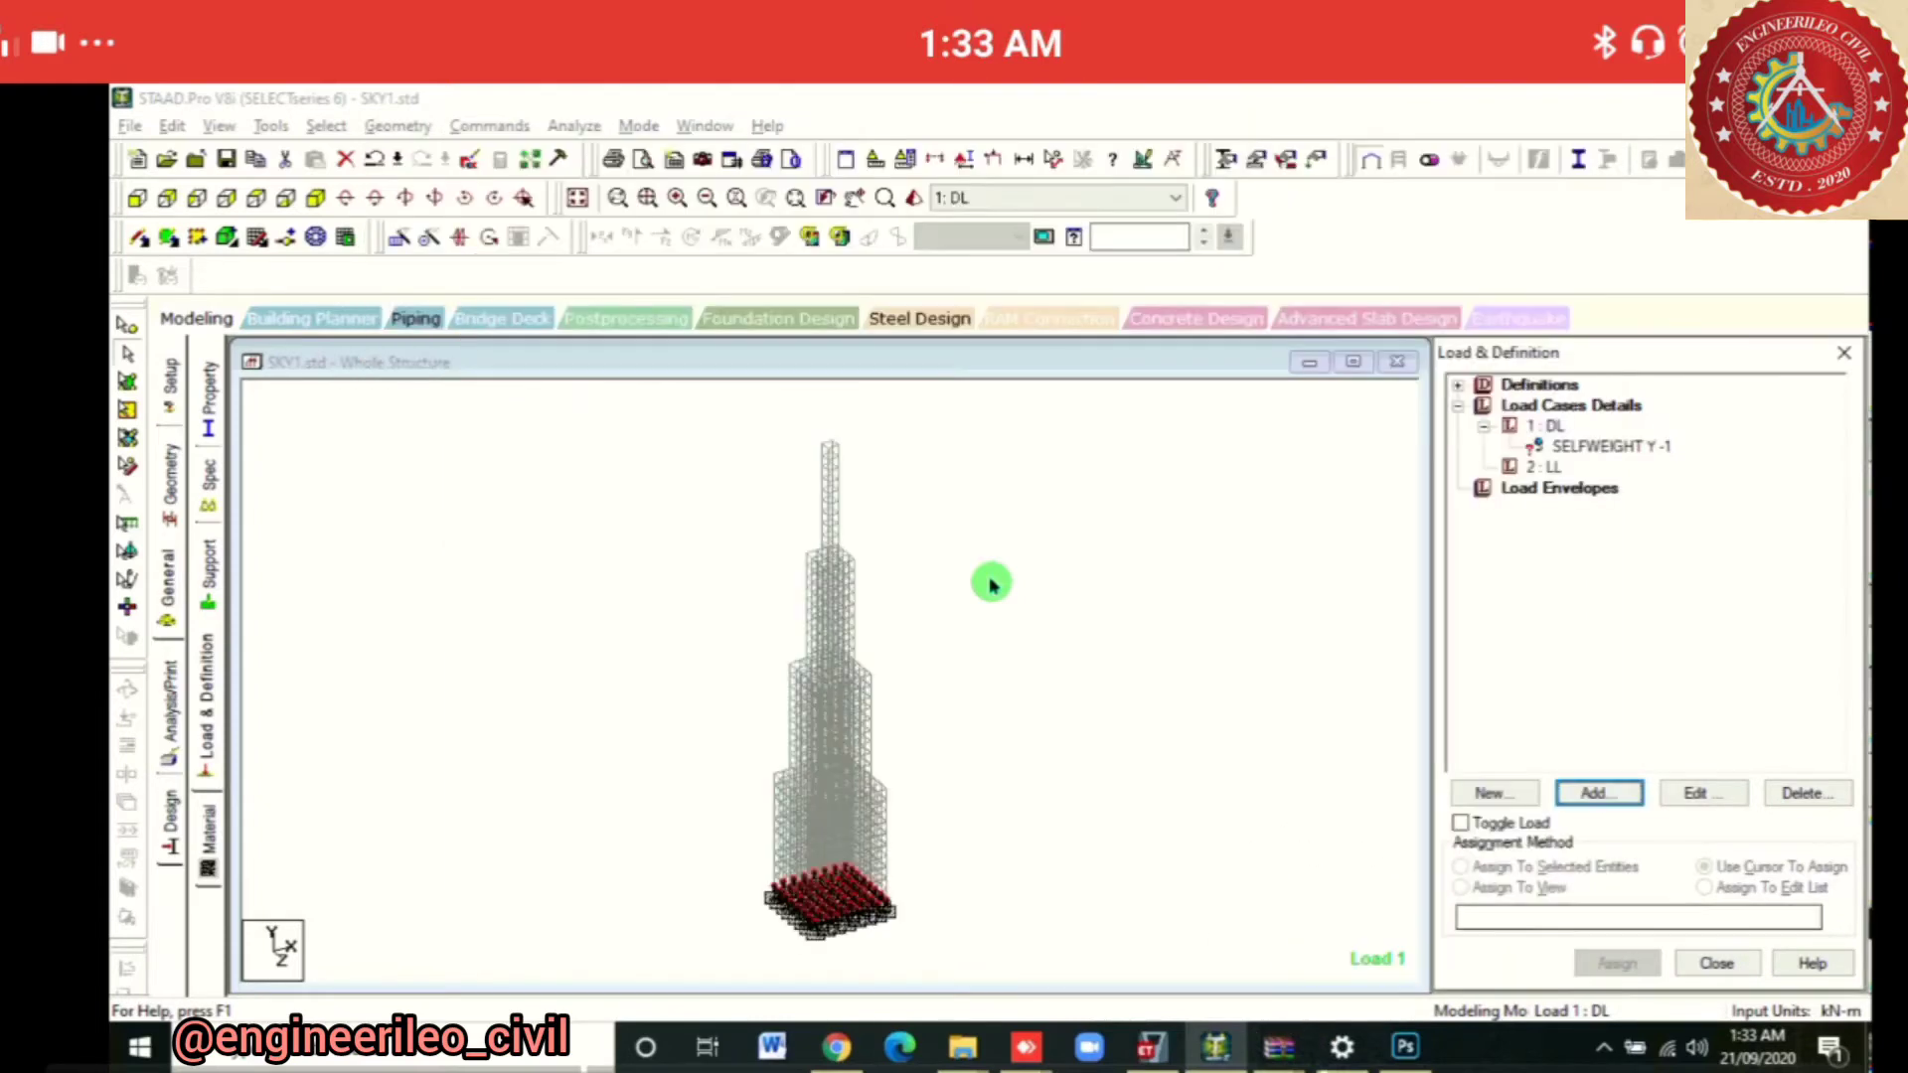
{"action": "left_click", "coordinate": [1611, 448]}
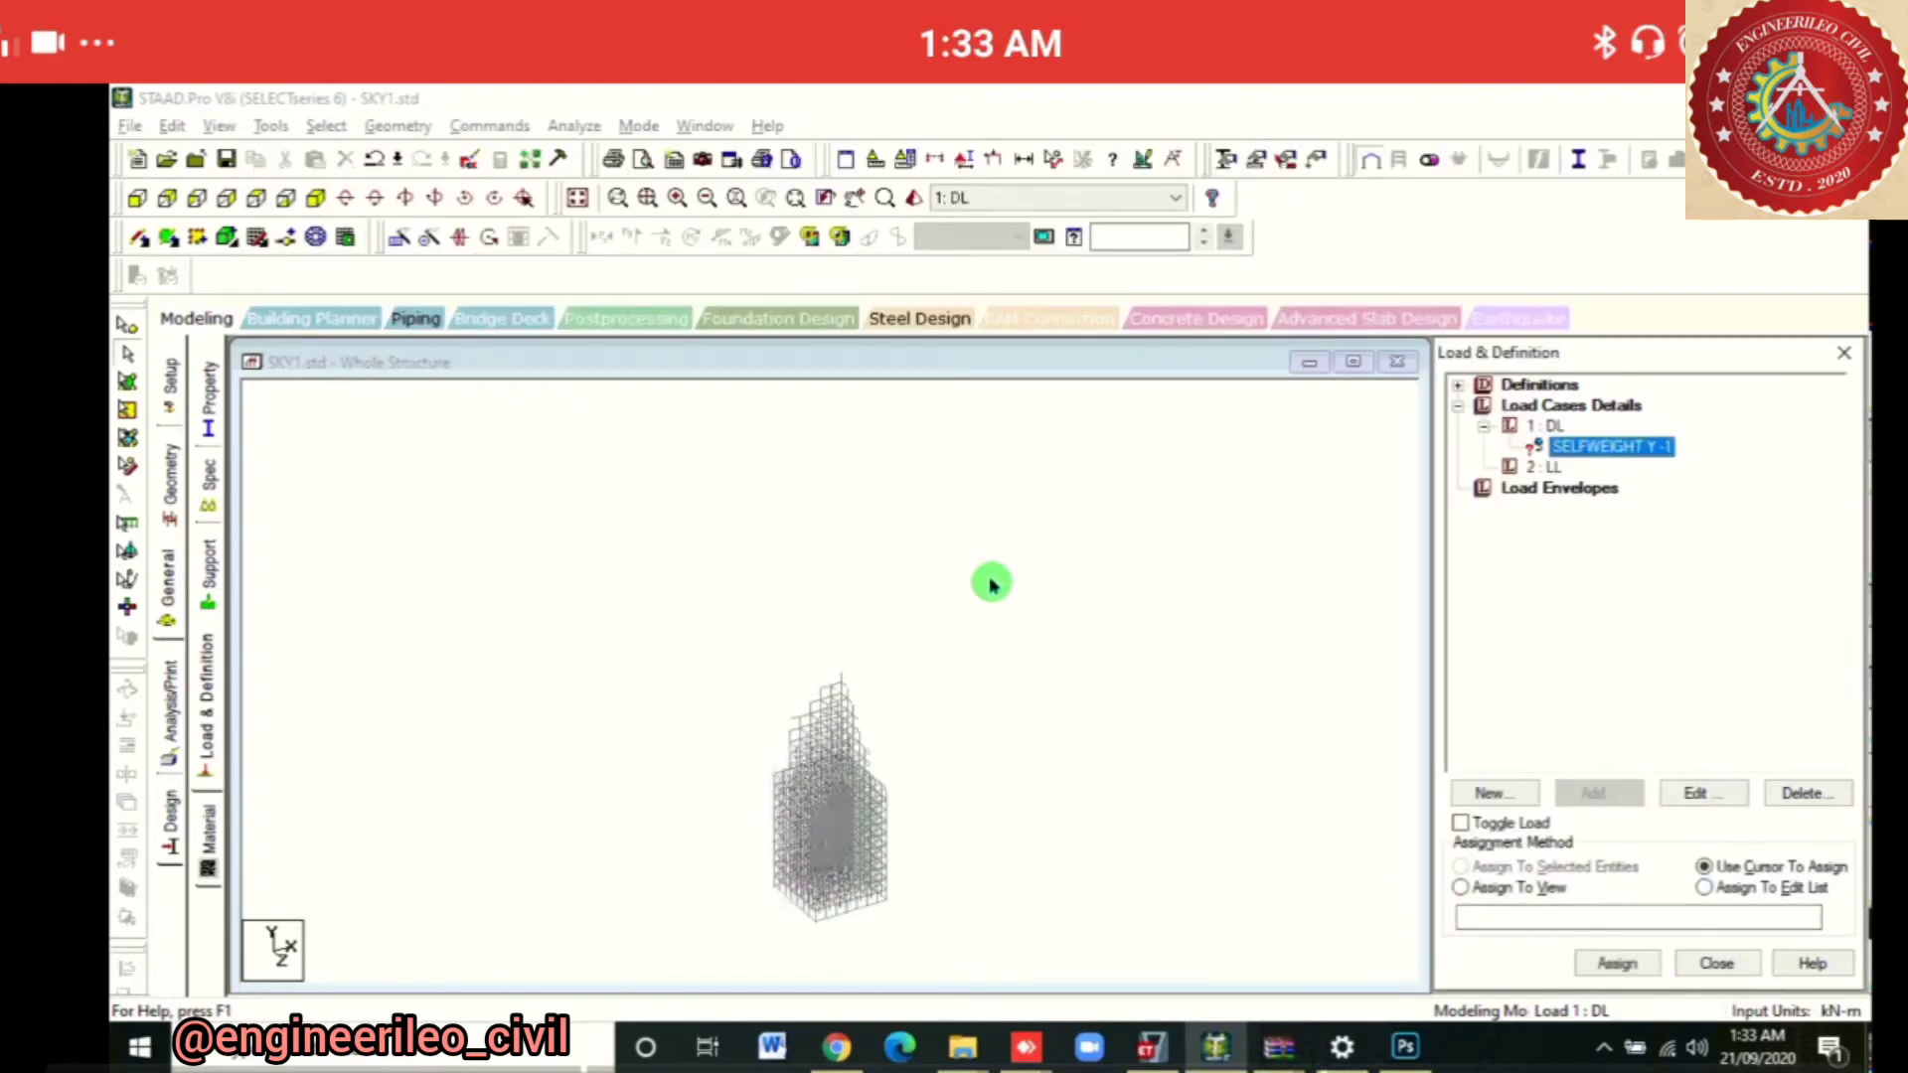
{"action": "left_click", "coordinate": [1461, 887]}
{"action": "left_click", "coordinate": [1617, 963]}
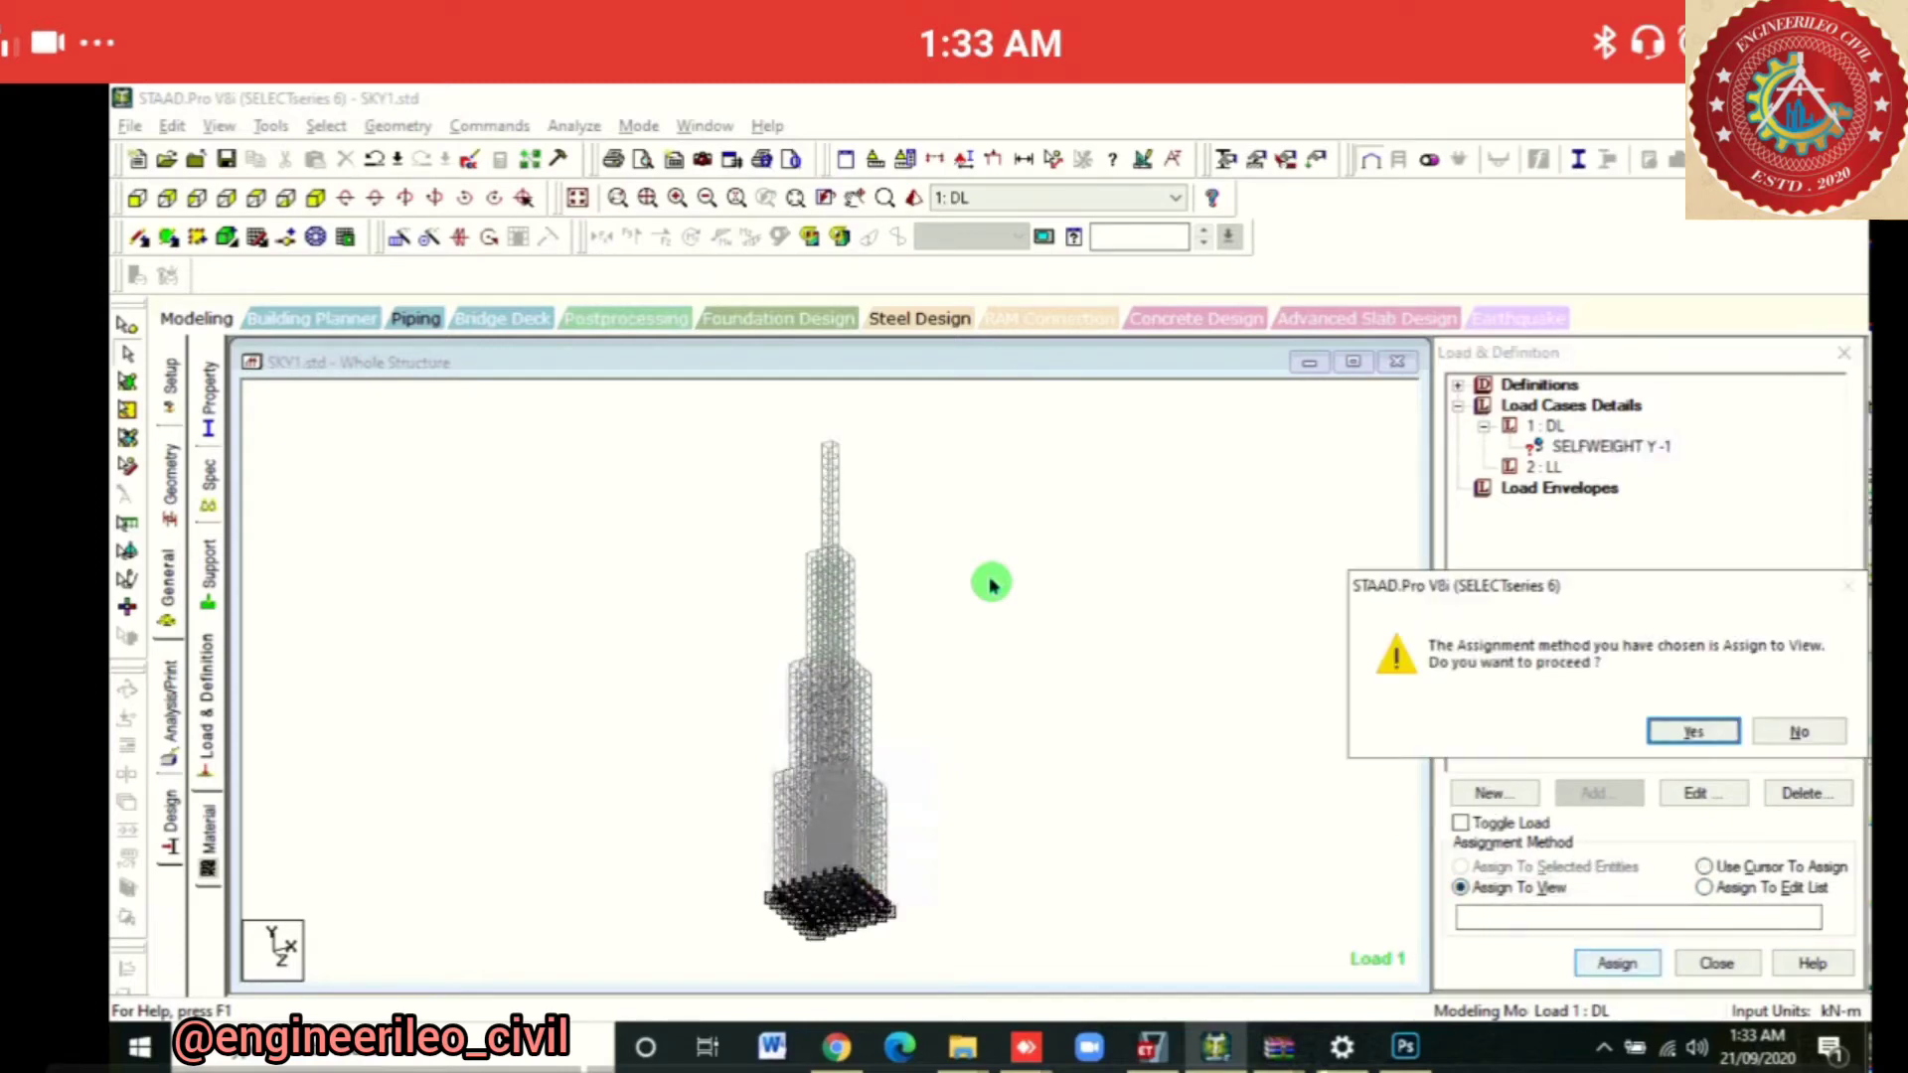
{"action": "left_click", "coordinate": [1695, 732]}
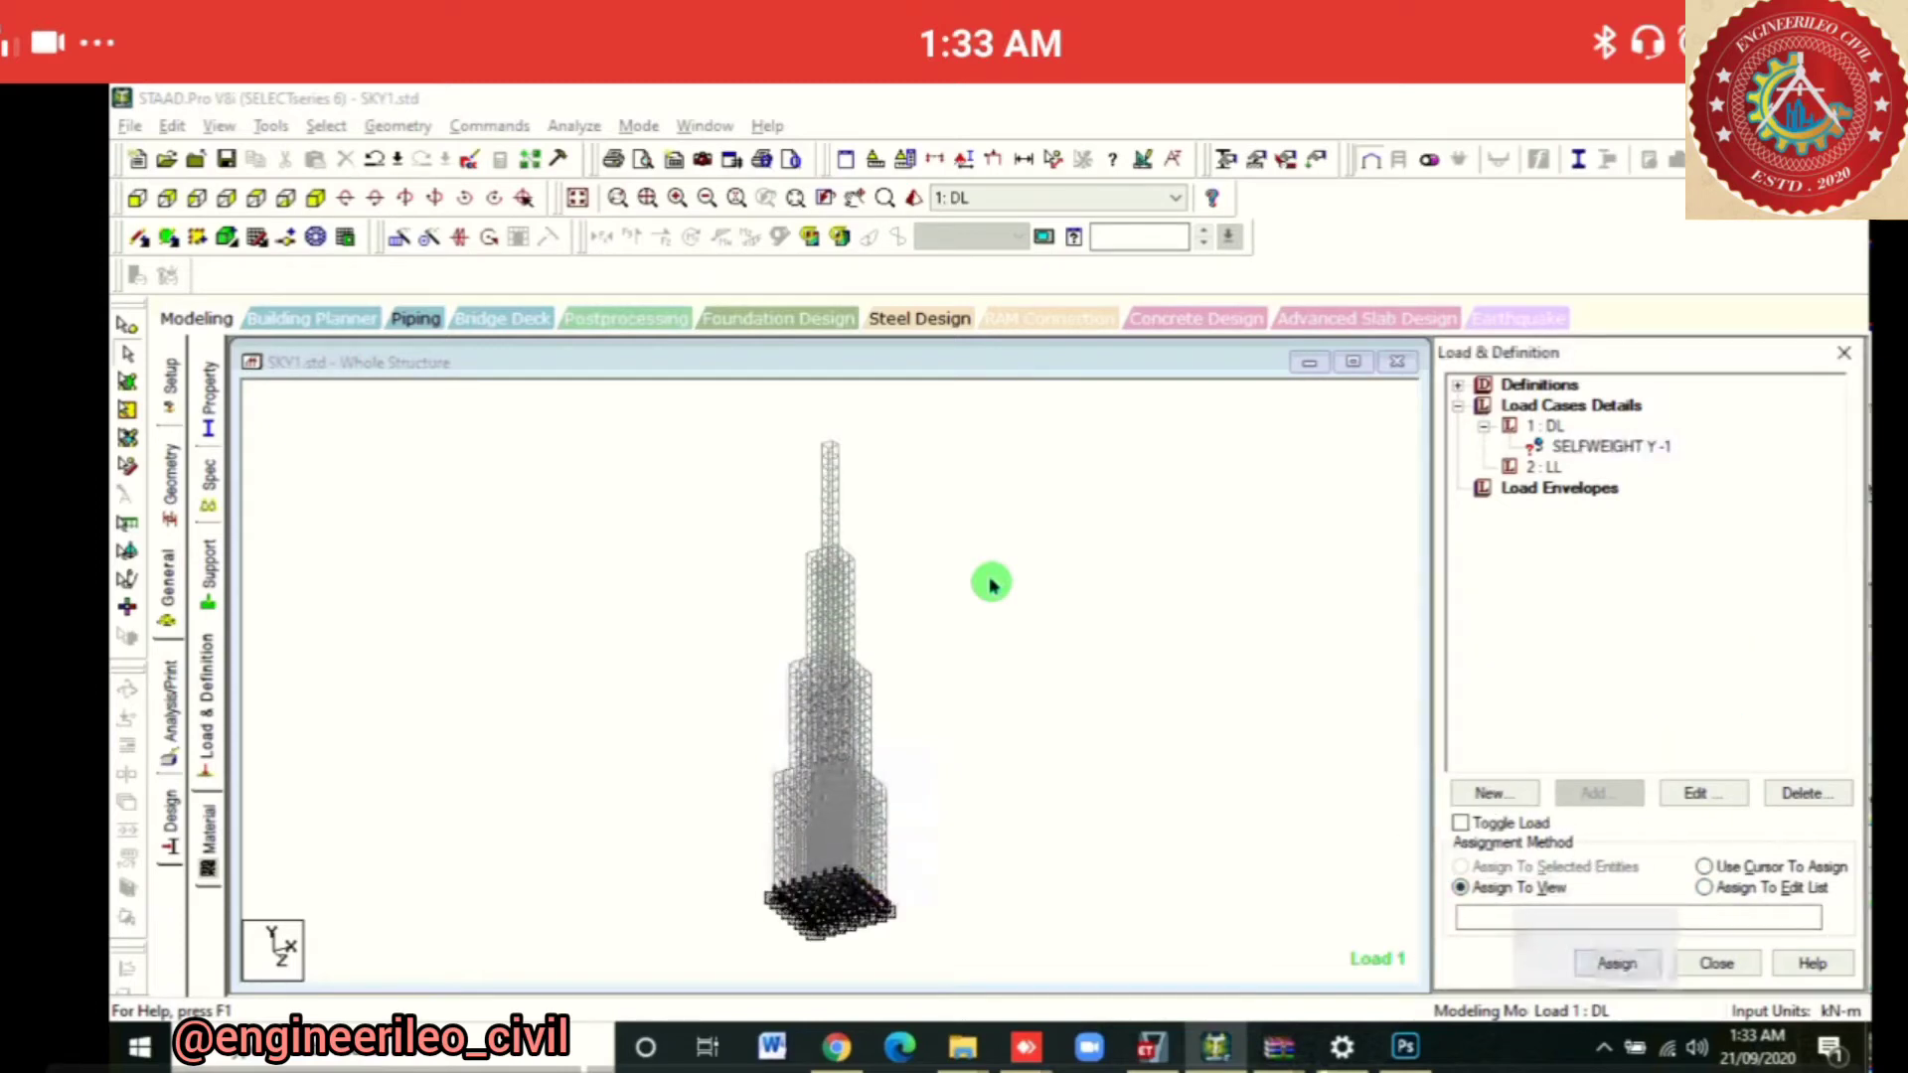
Start a floor load for the LL case with a pressure of -3 kN/m2 in the Global Y direction
{"action": "left_click", "coordinate": [1543, 467]}
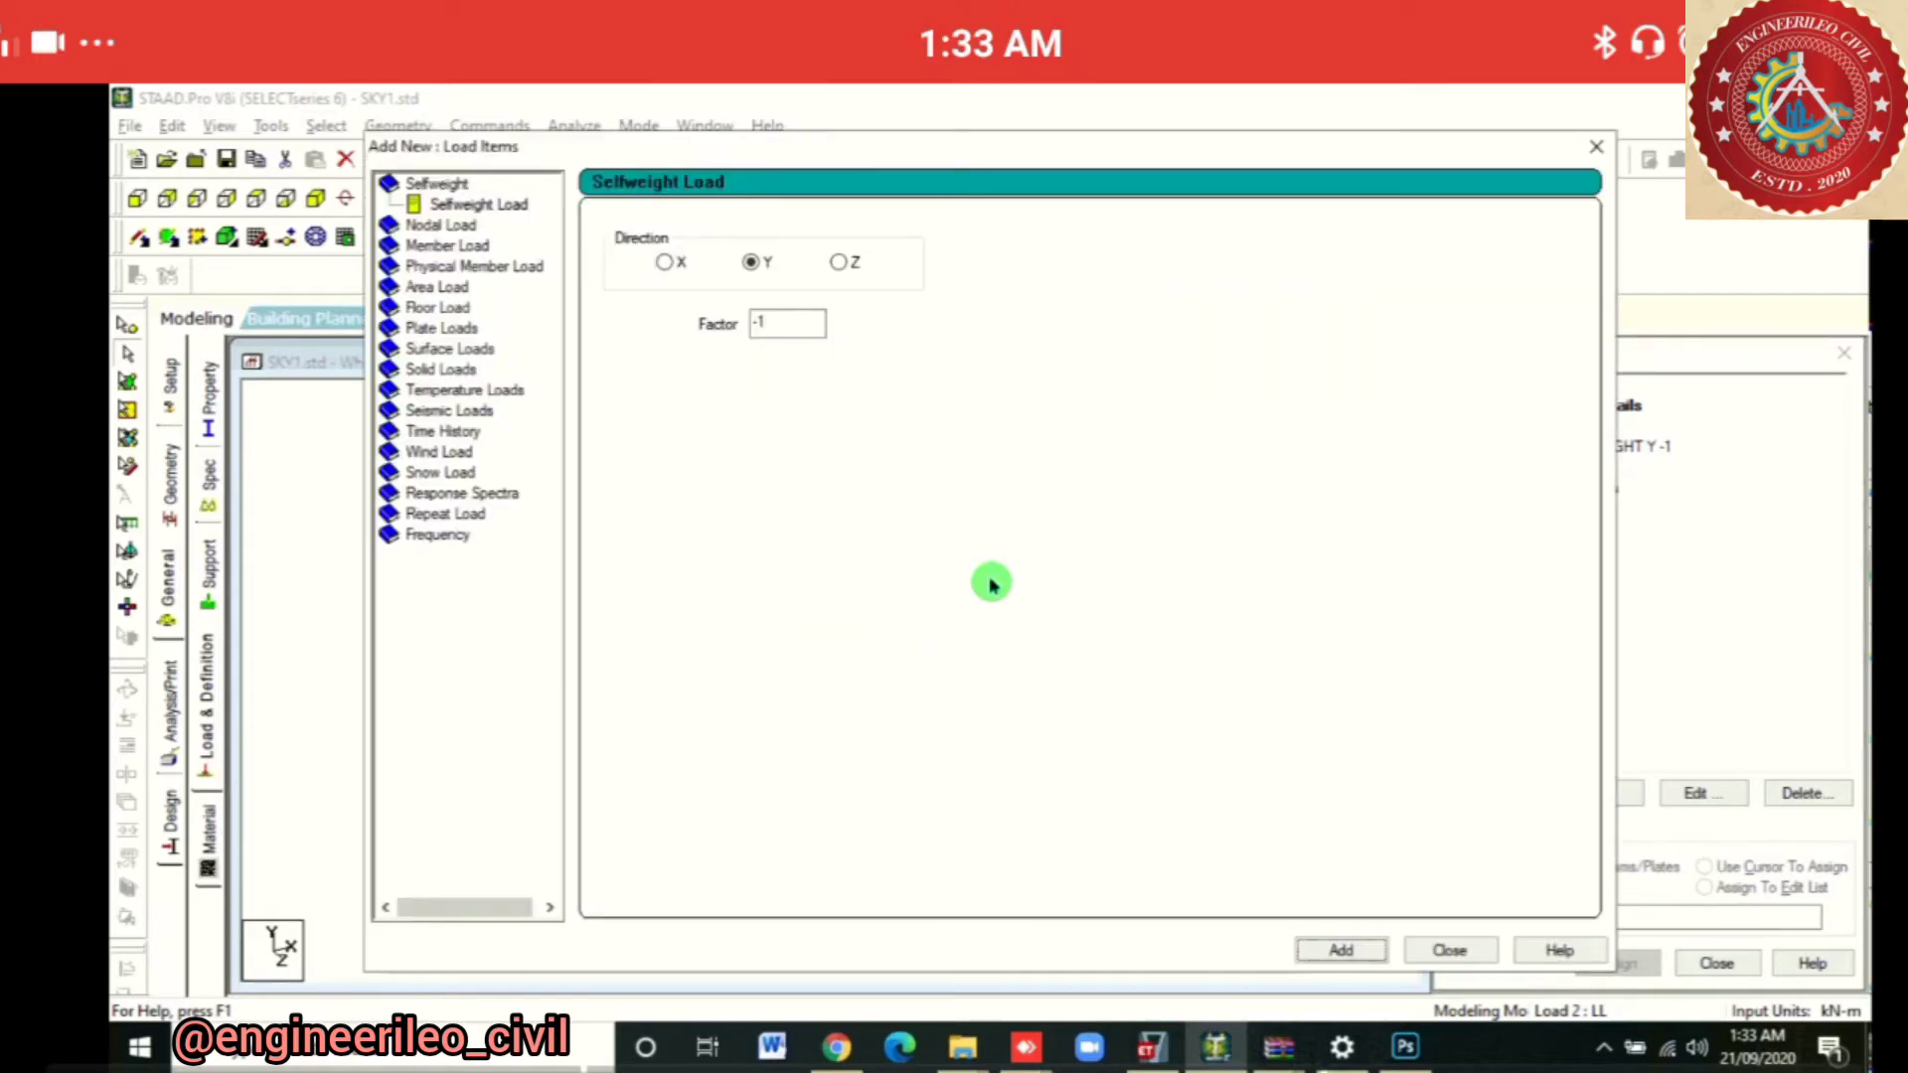
{"action": "left_click", "coordinate": [413, 306]}
{"action": "double_click", "coordinate": [696, 348]}
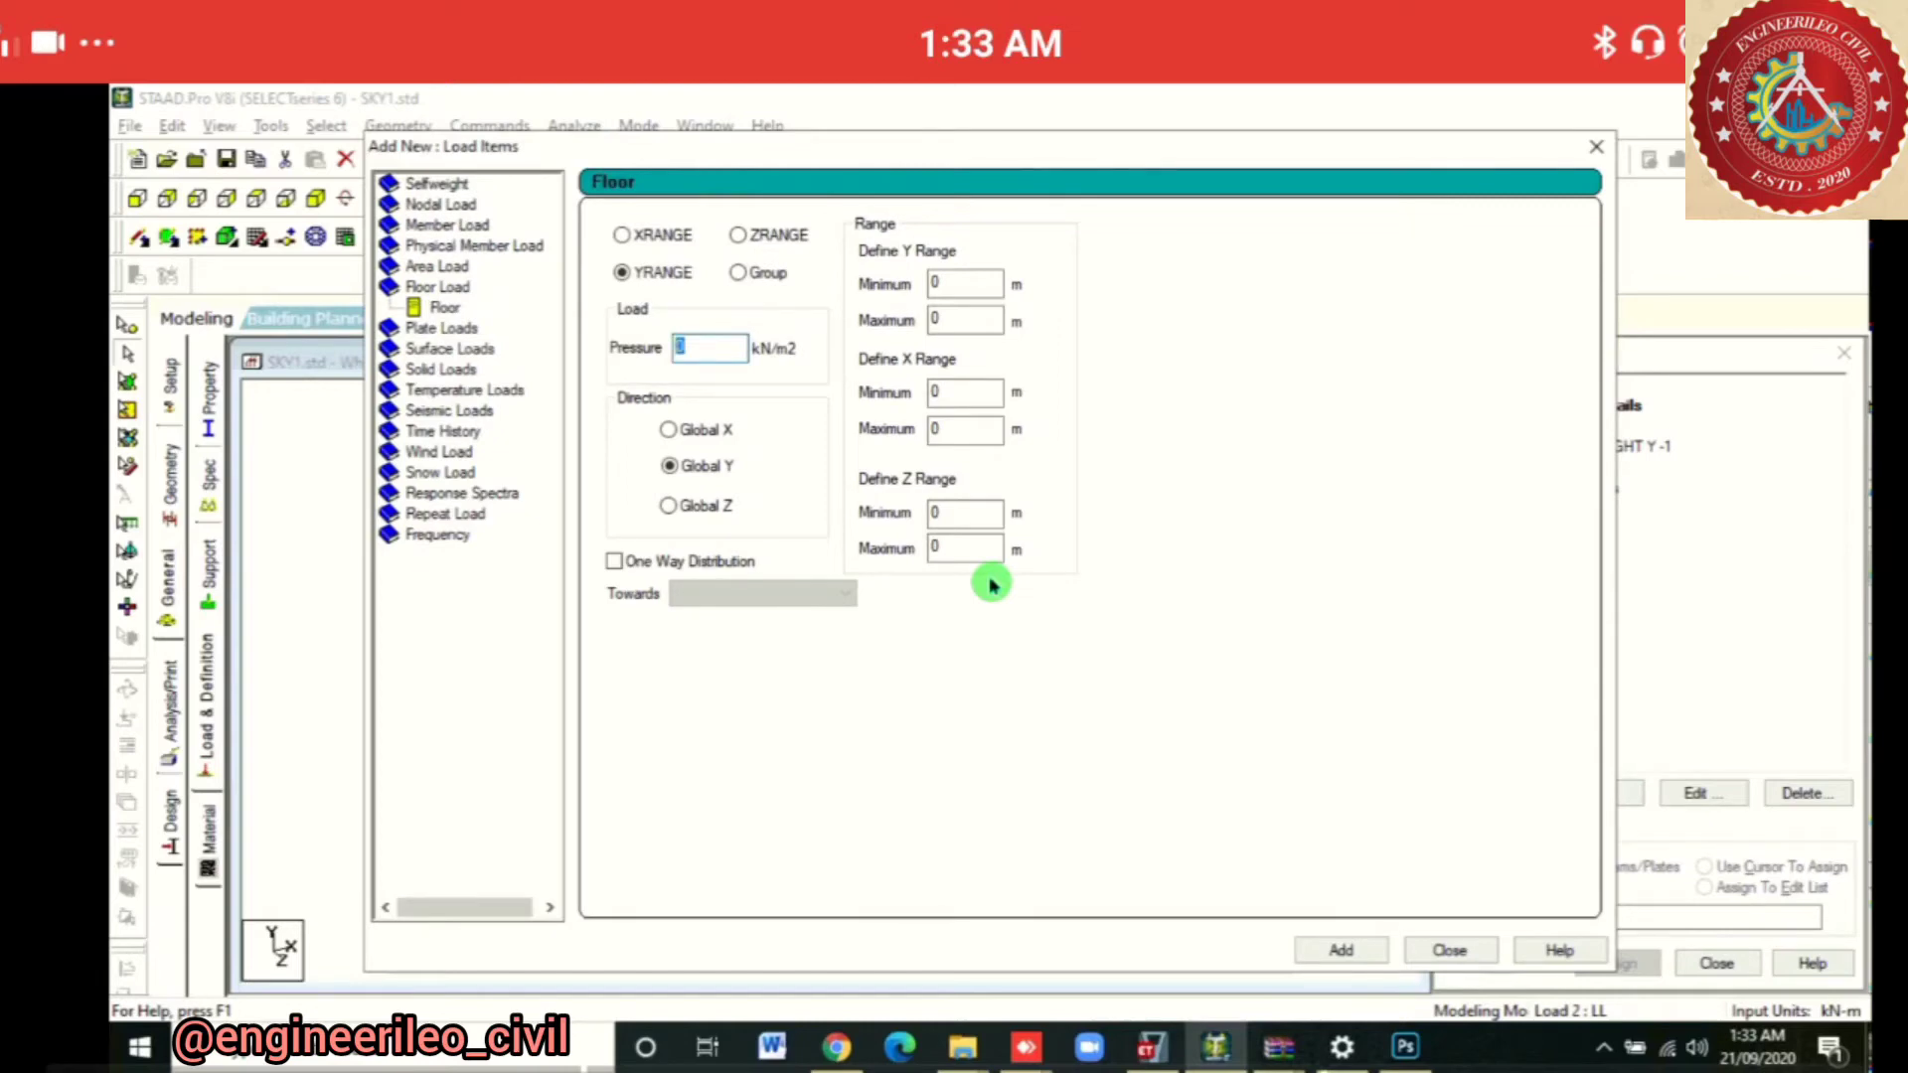
{"action": "type", "text": "-3"}
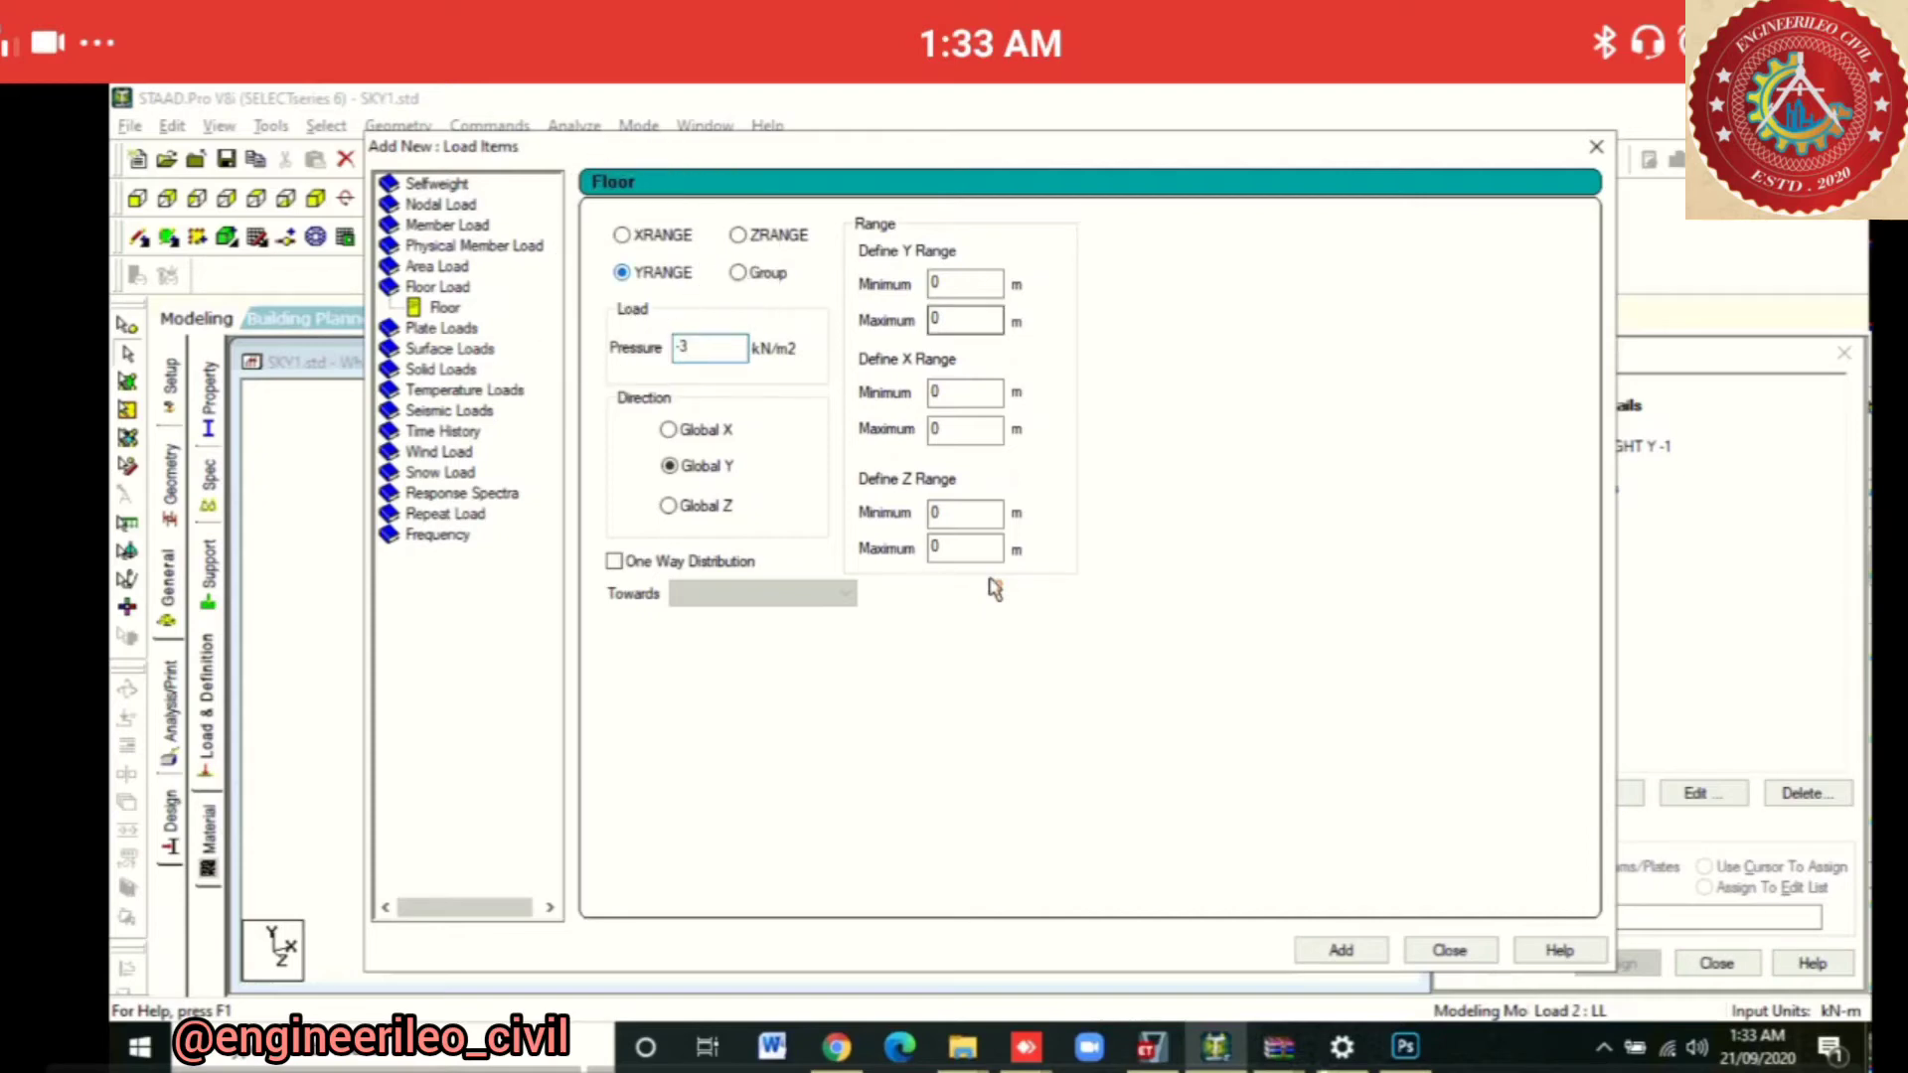
Check the node coordinates of a corner node just above the supports and of a node at the tower's top
{"action": "left_click_drag", "start_coordinate": [760, 150], "coordinate": [1489, 194]}
{"action": "left_click", "coordinate": [127, 325]}
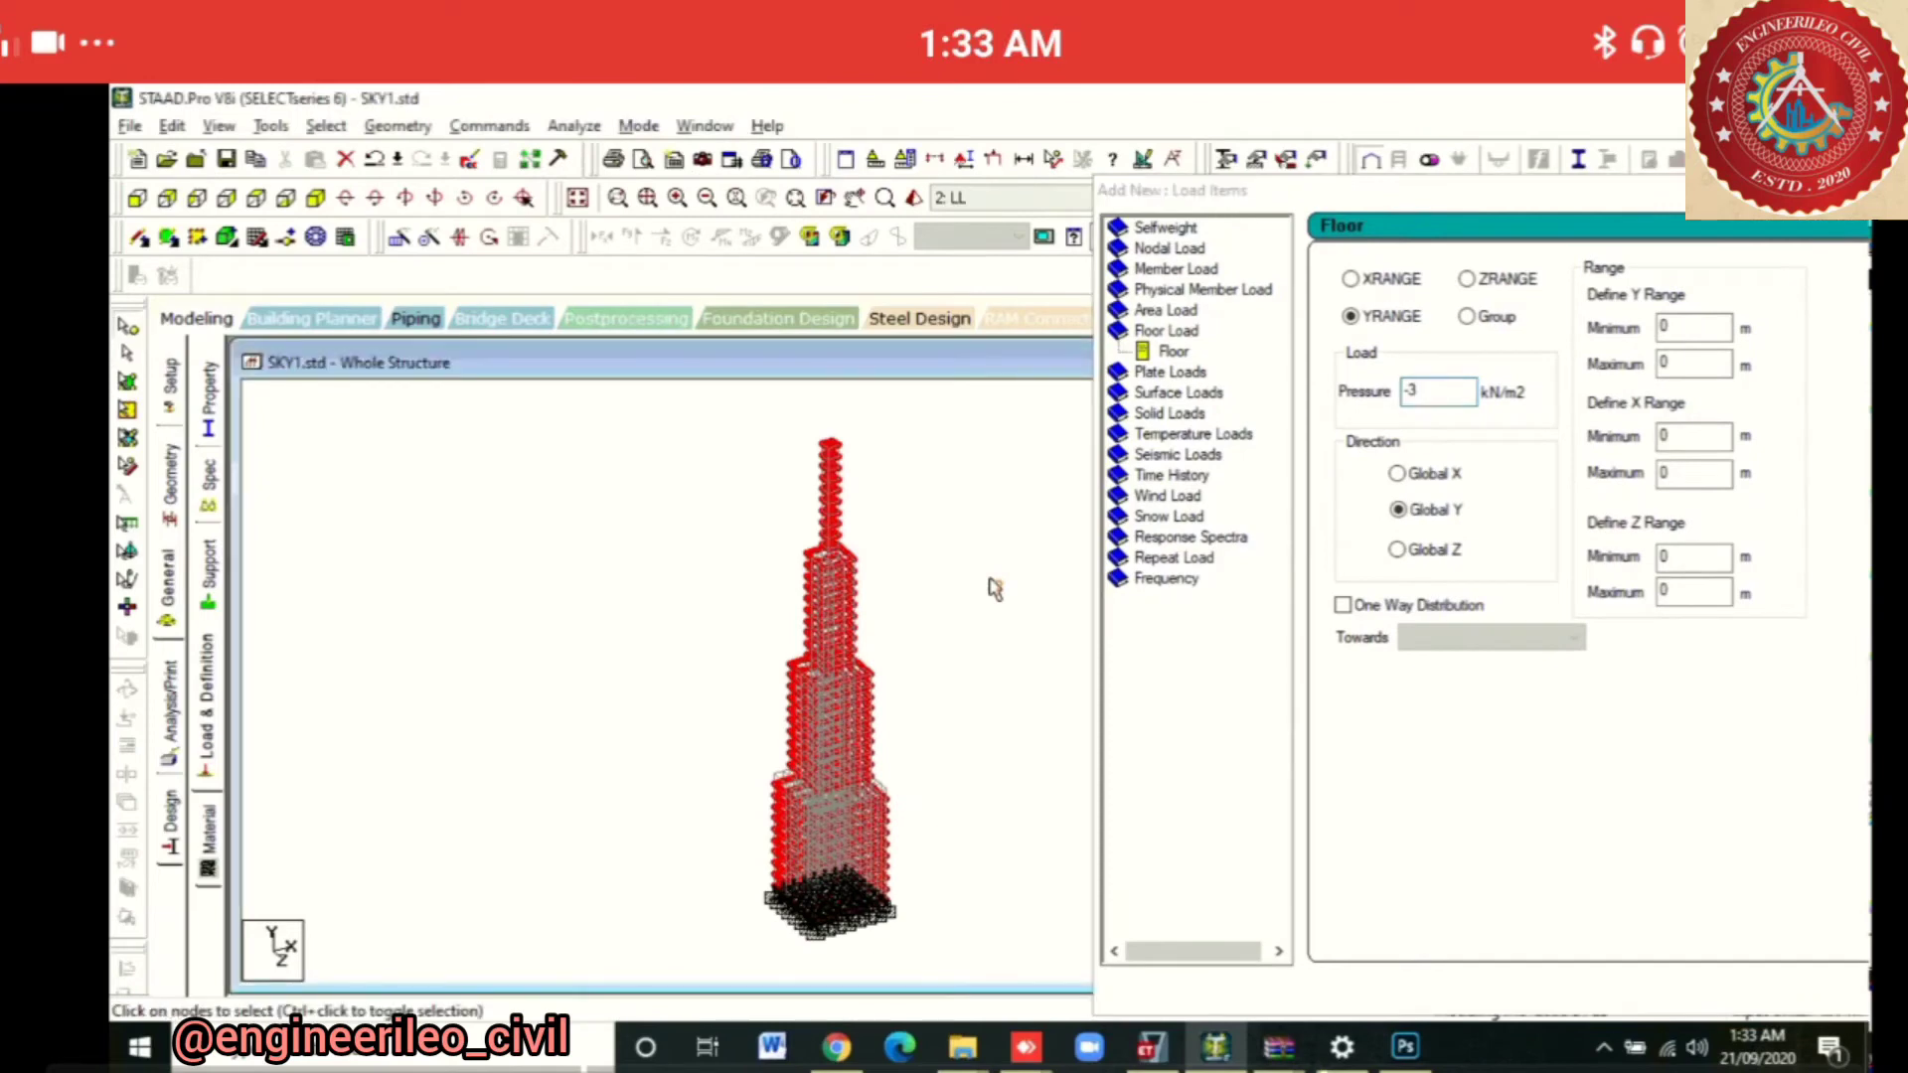
{"action": "scroll", "coordinate": [995, 589], "scroll_direction": "up", "scroll_amount": 3}
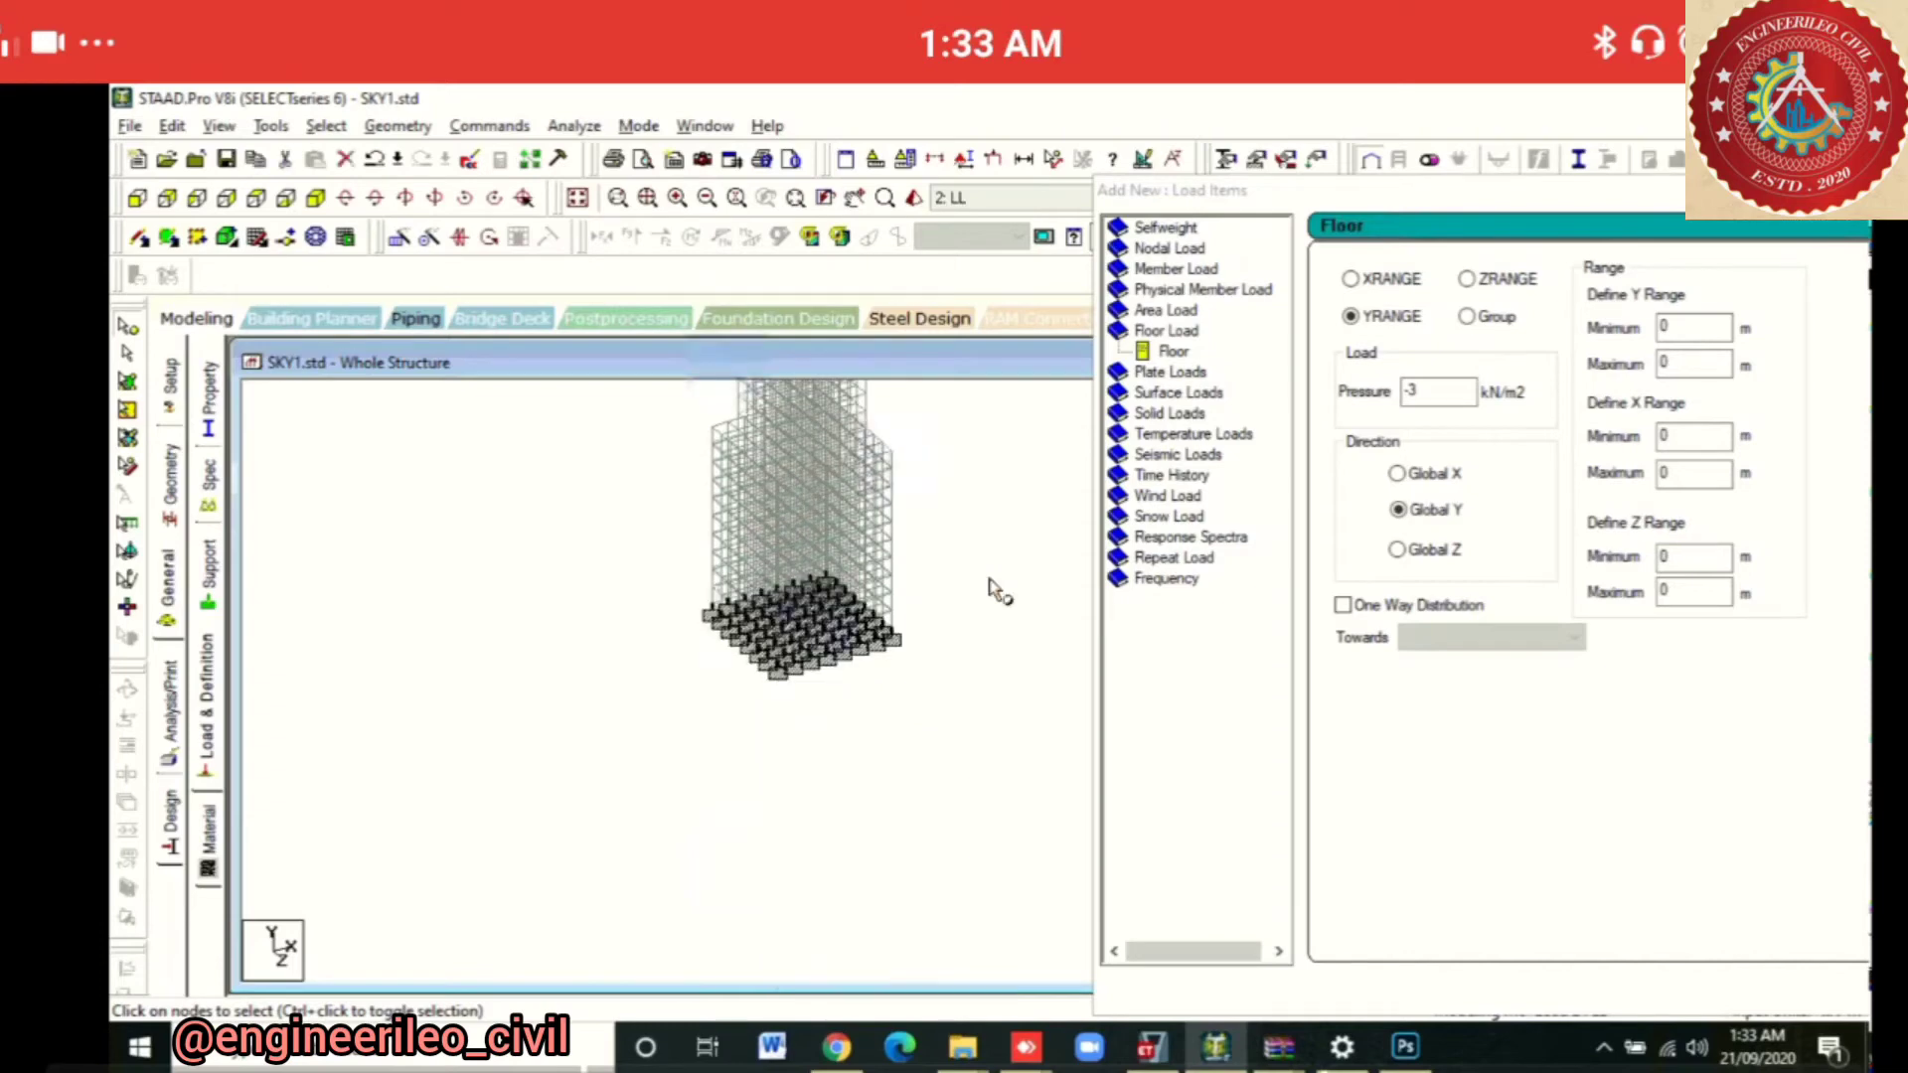
{"action": "double_click", "coordinate": [995, 590]}
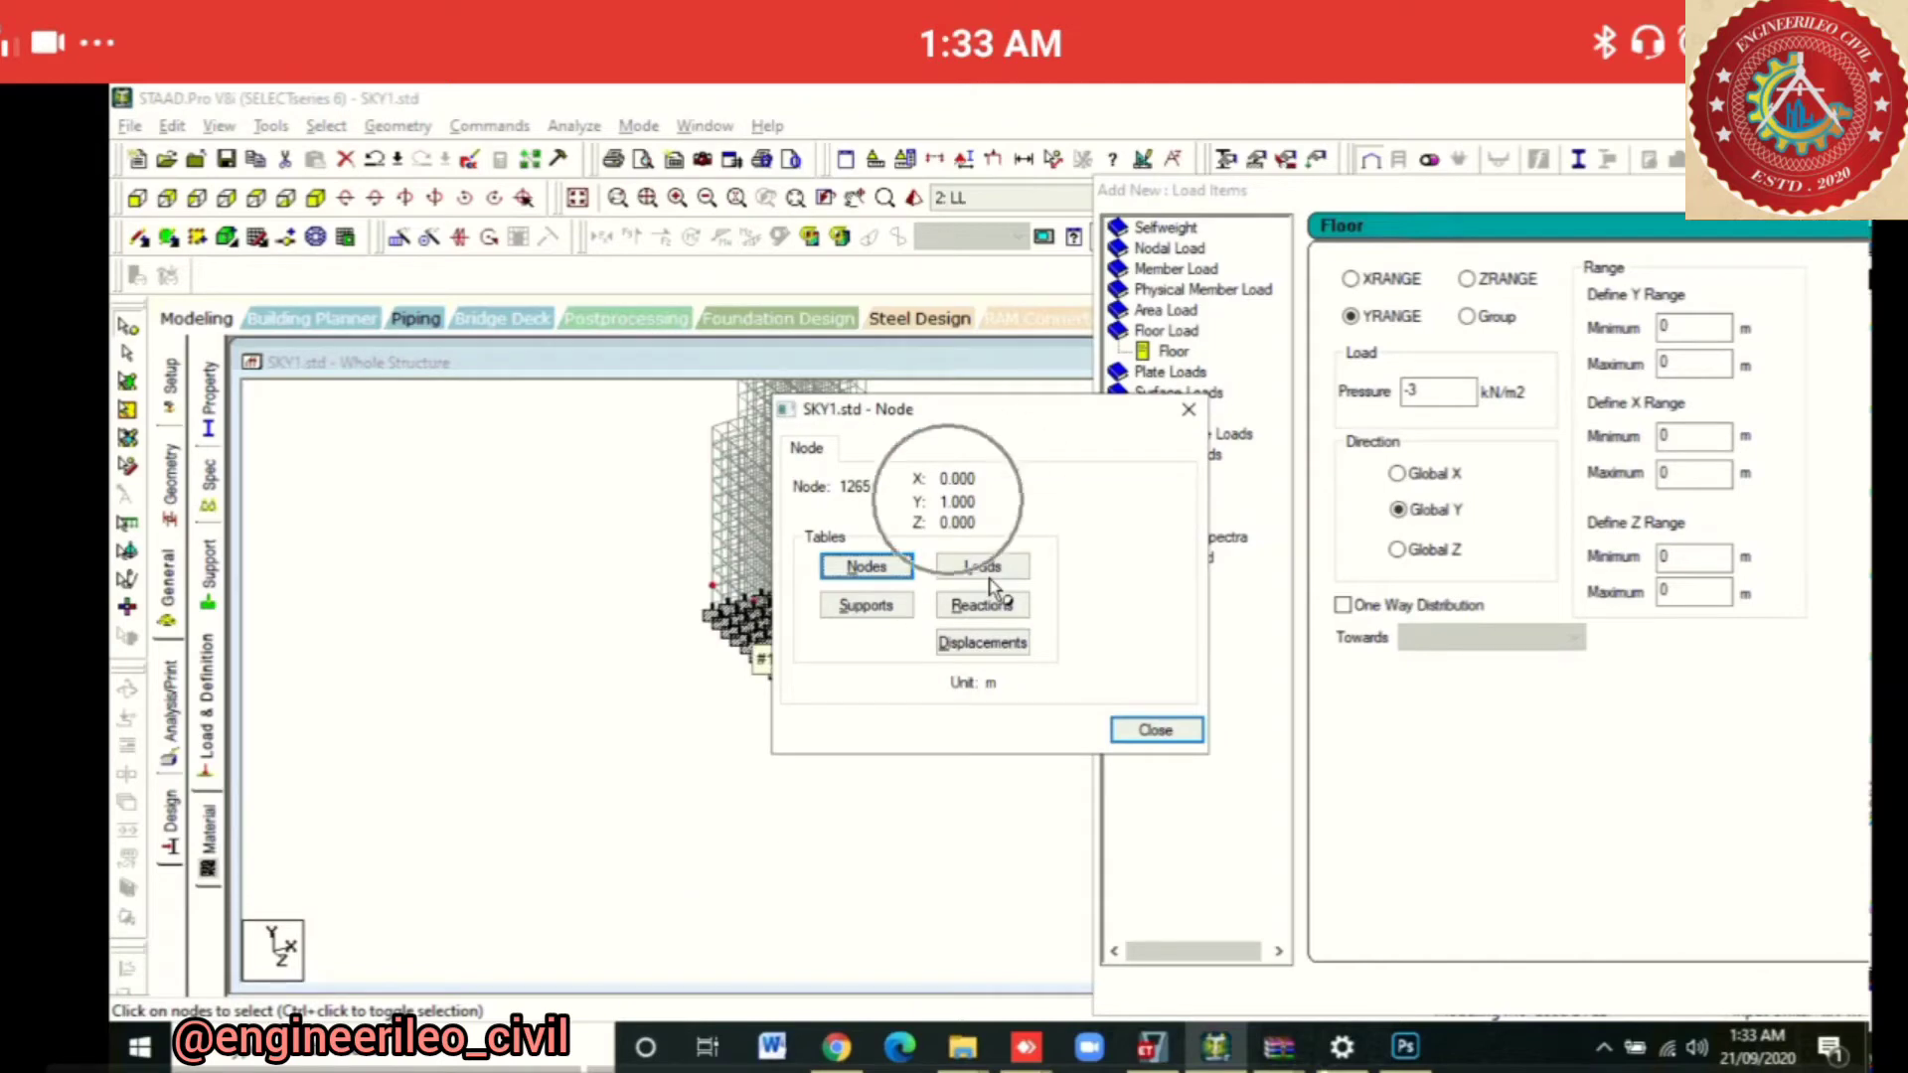
{"action": "key", "text": "Escape"}
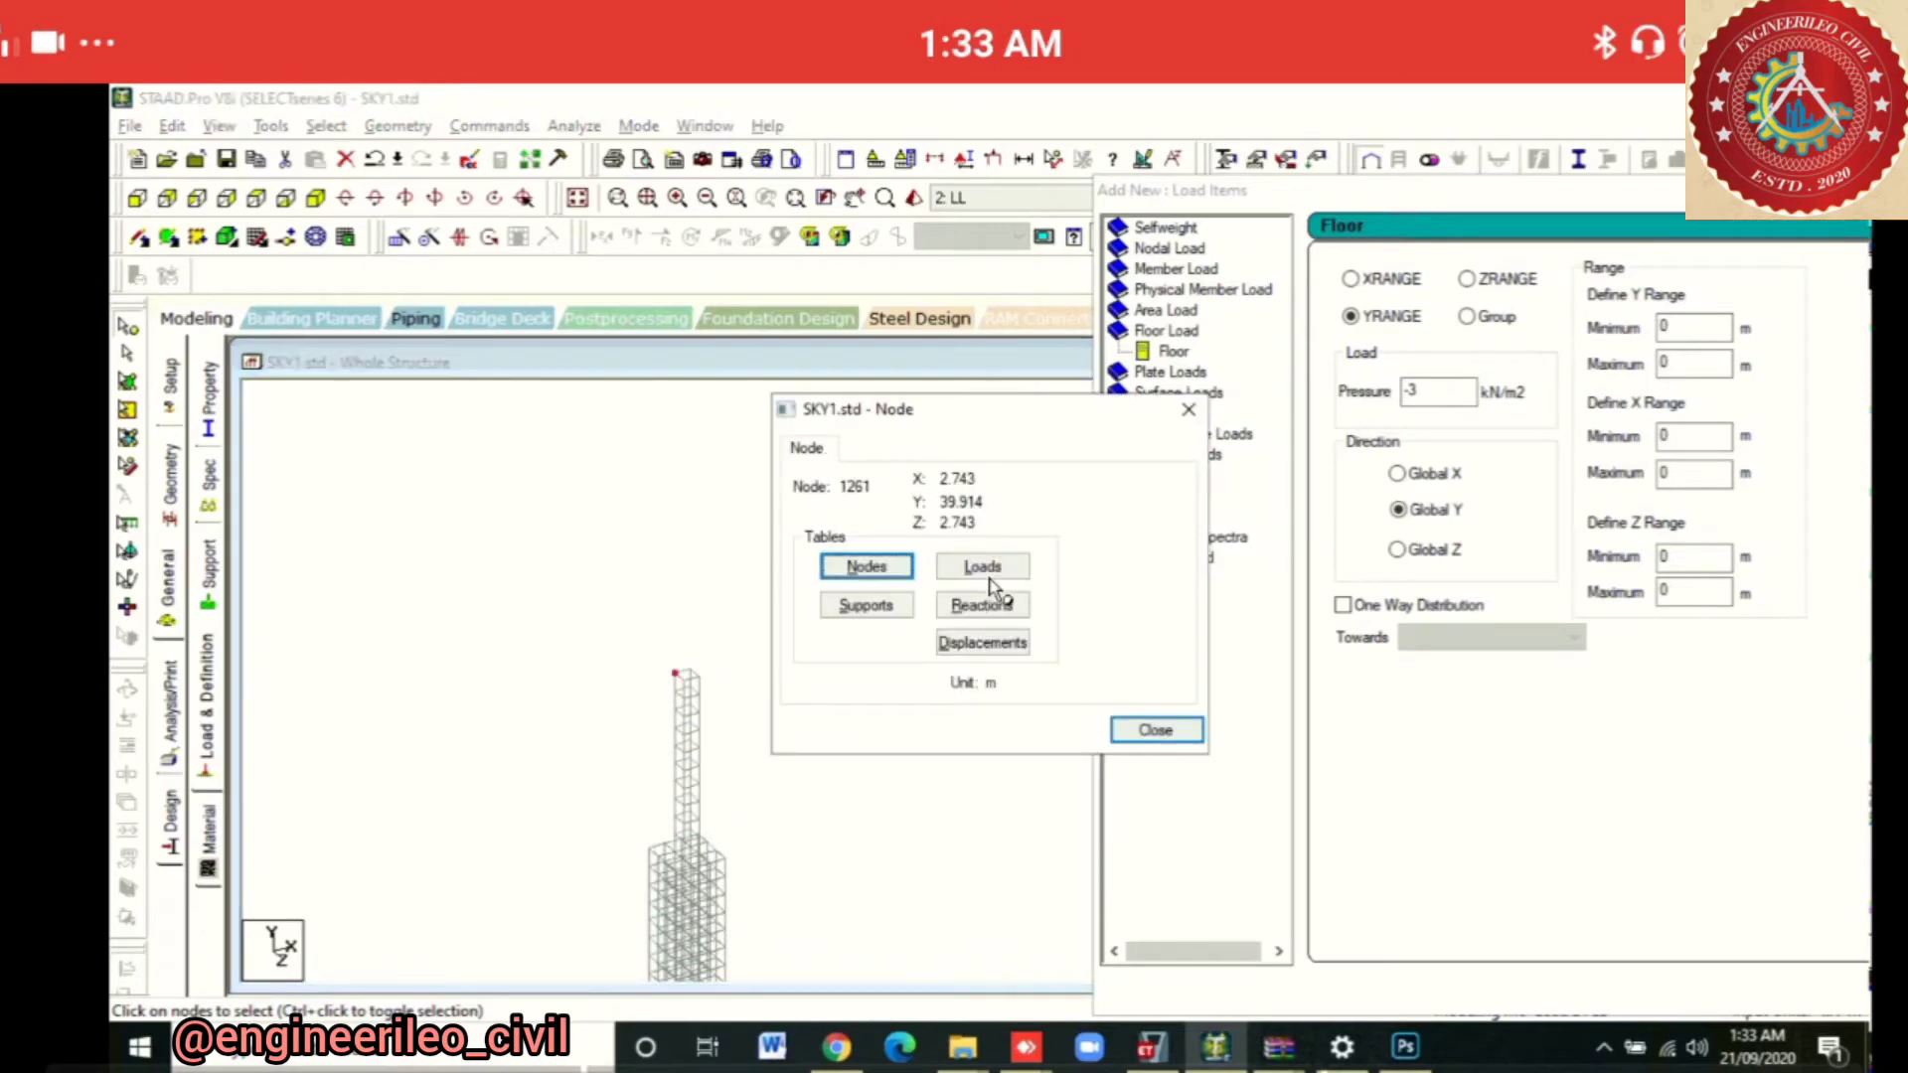
{"action": "left_click", "coordinate": [991, 576]}
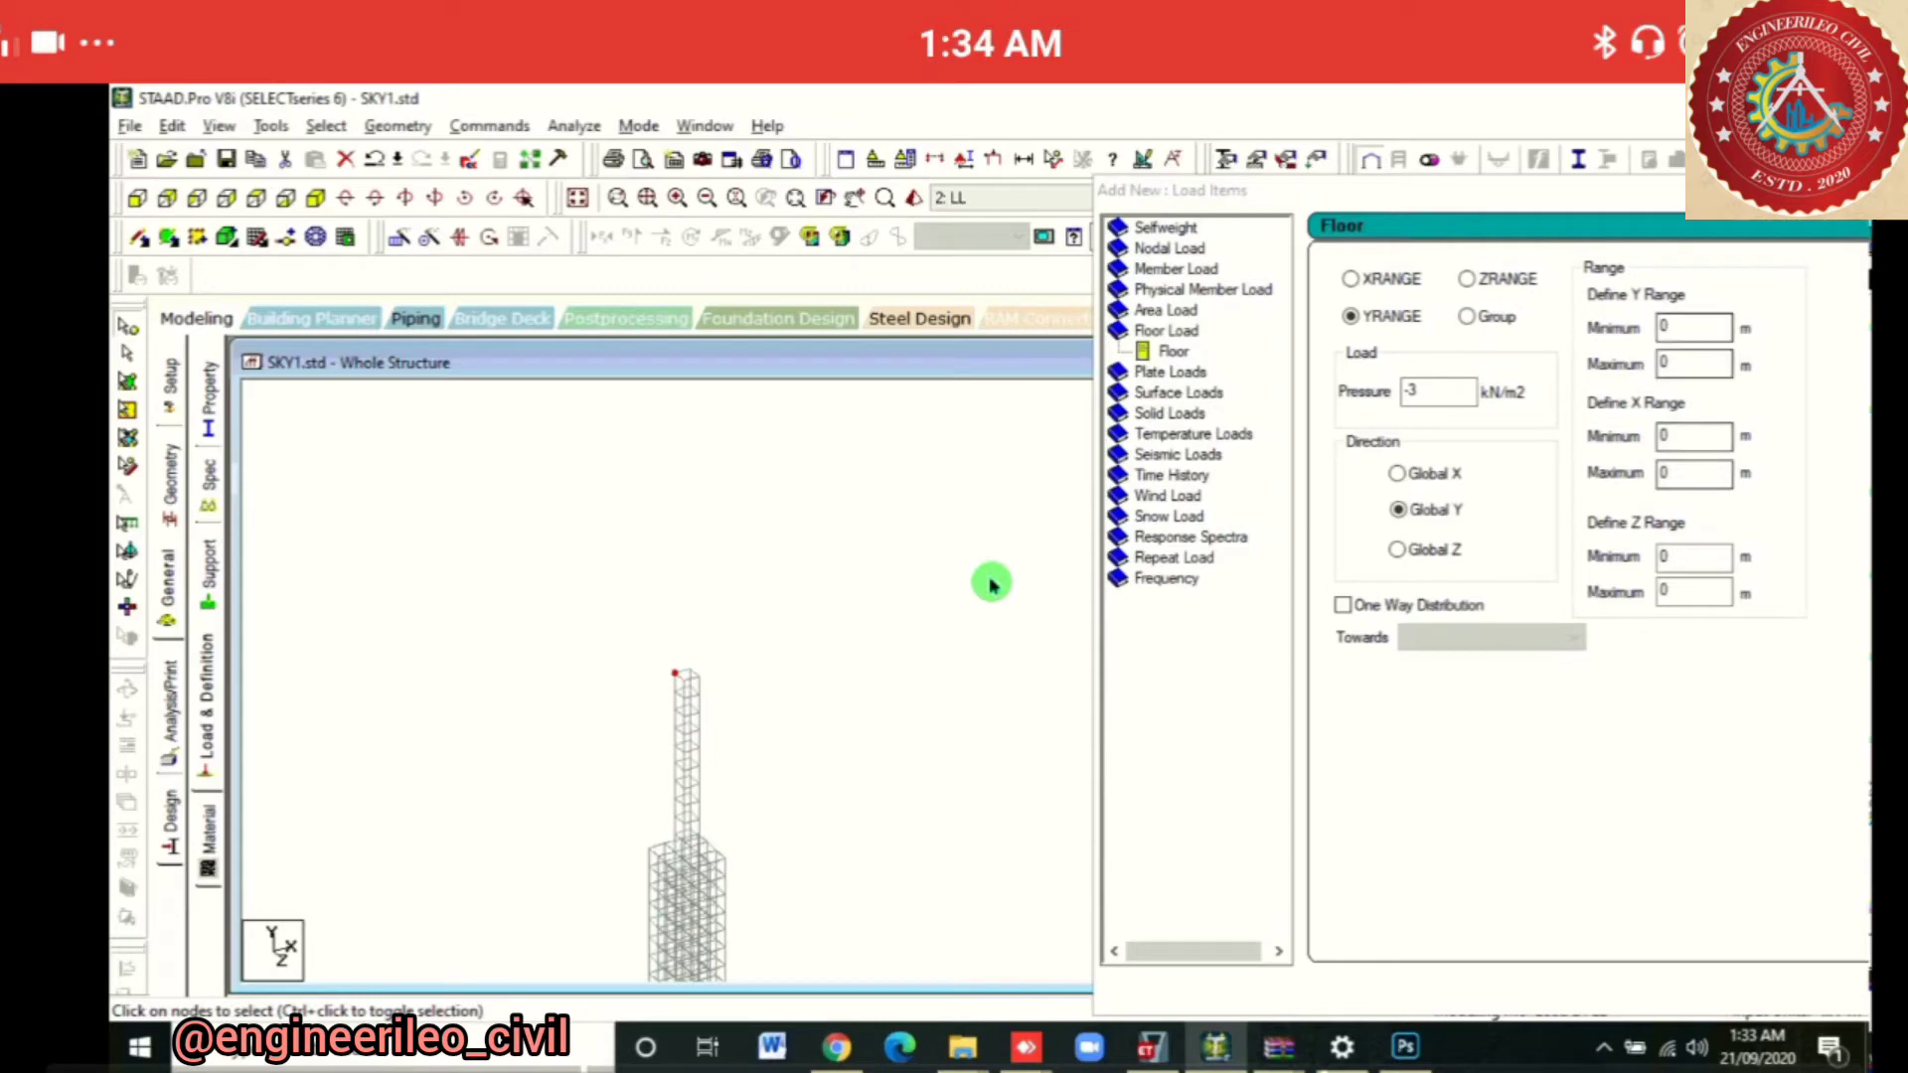
Set the floor load's Y range from 1 m to 39.914 m and add it to the LL case
{"action": "left_click_drag", "start_coordinate": [1679, 328], "coordinate": [1637, 370]}
{"action": "type", "text": "1"}
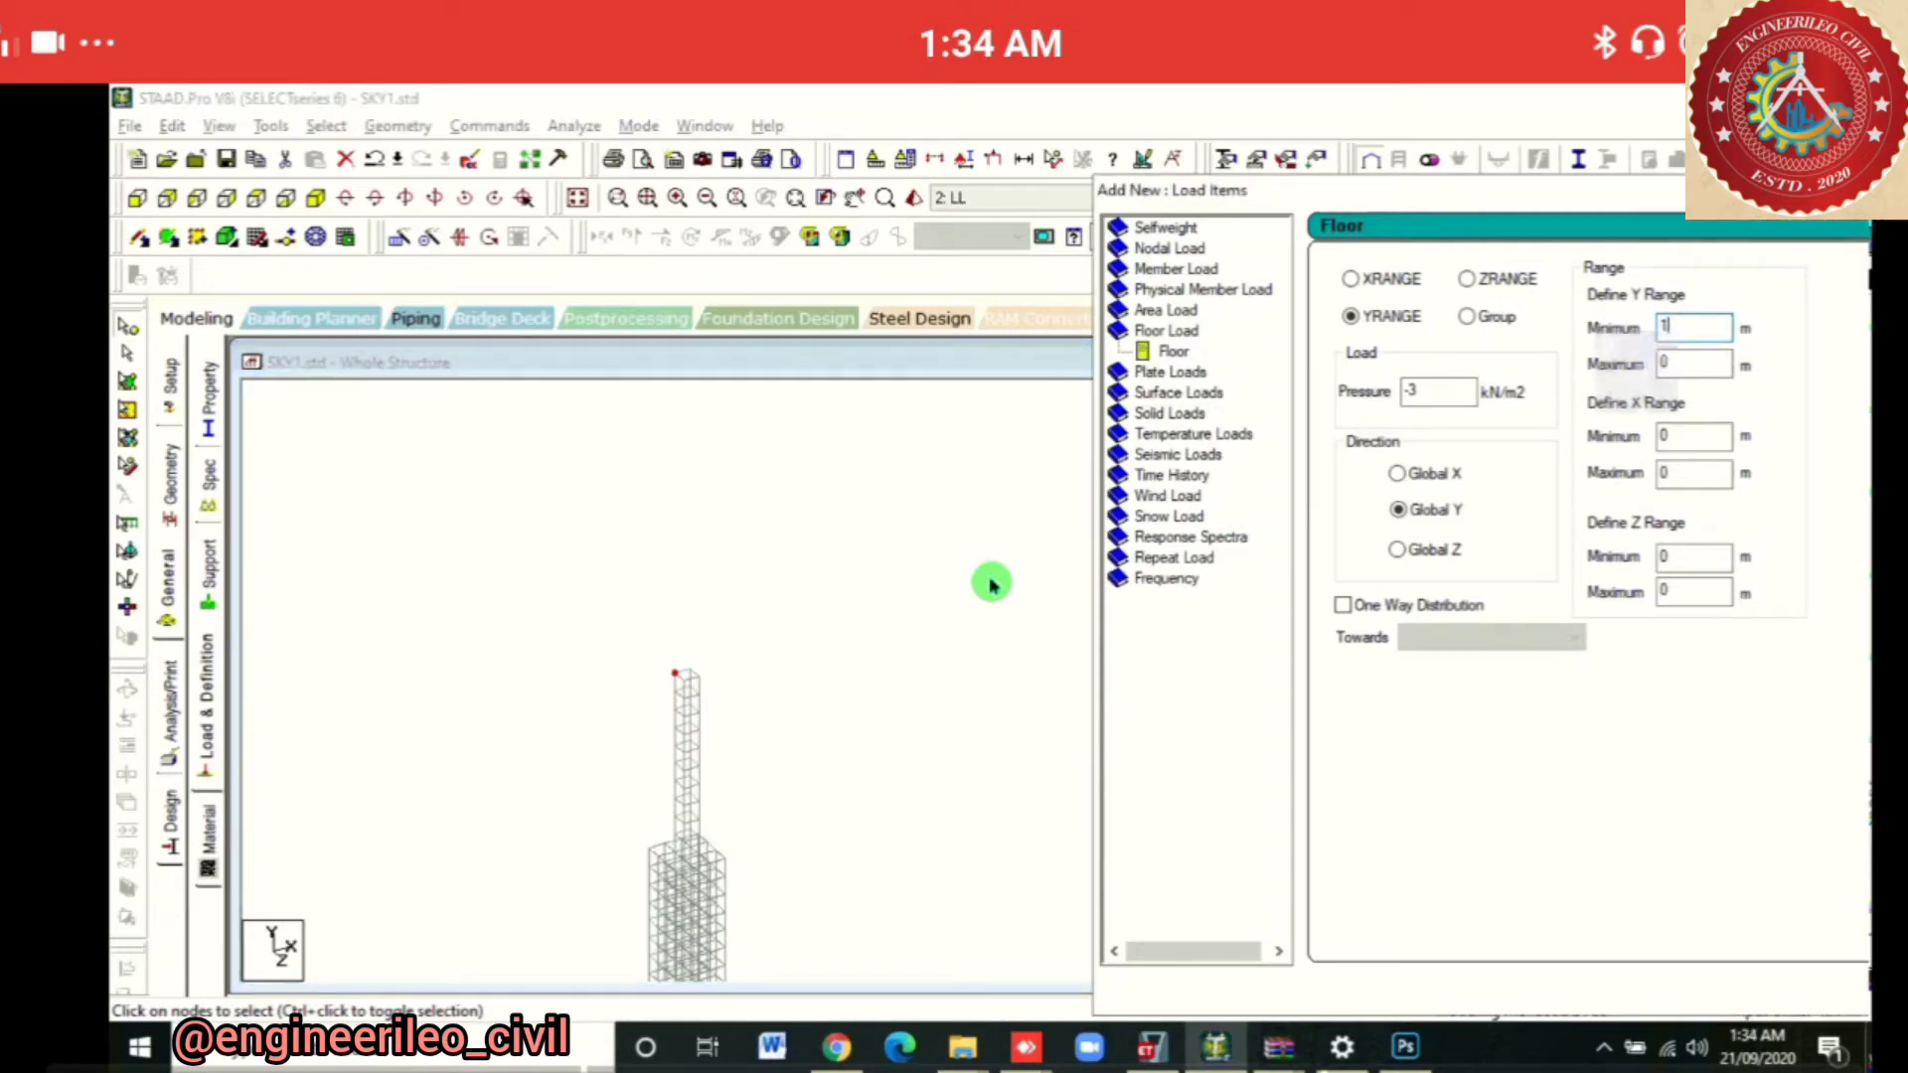
{"action": "key", "text": "Tab"}
{"action": "type", "text": "3"}
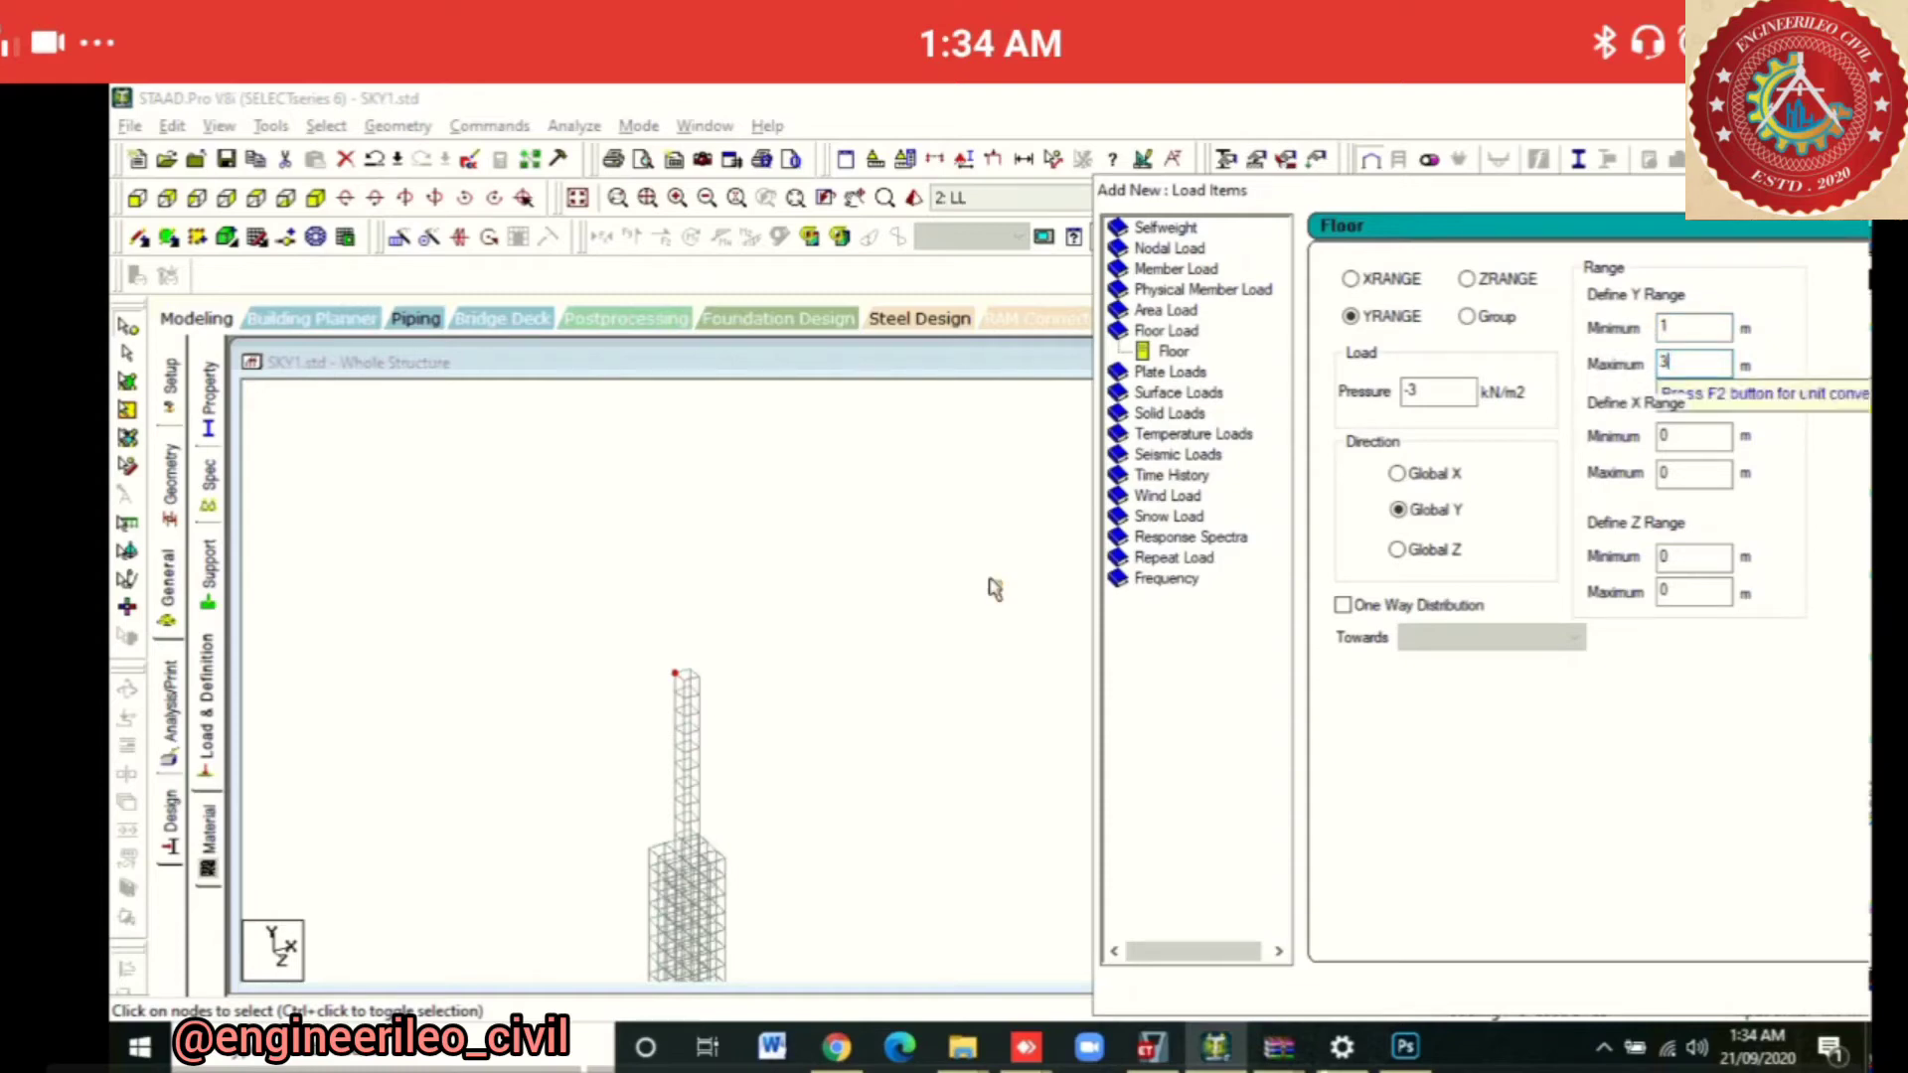
{"action": "type", "text": "9"}
{"action": "type", "text": "."}
{"action": "type", "text": "9"}
{"action": "type", "text": "1"}
{"action": "type", "text": "4"}
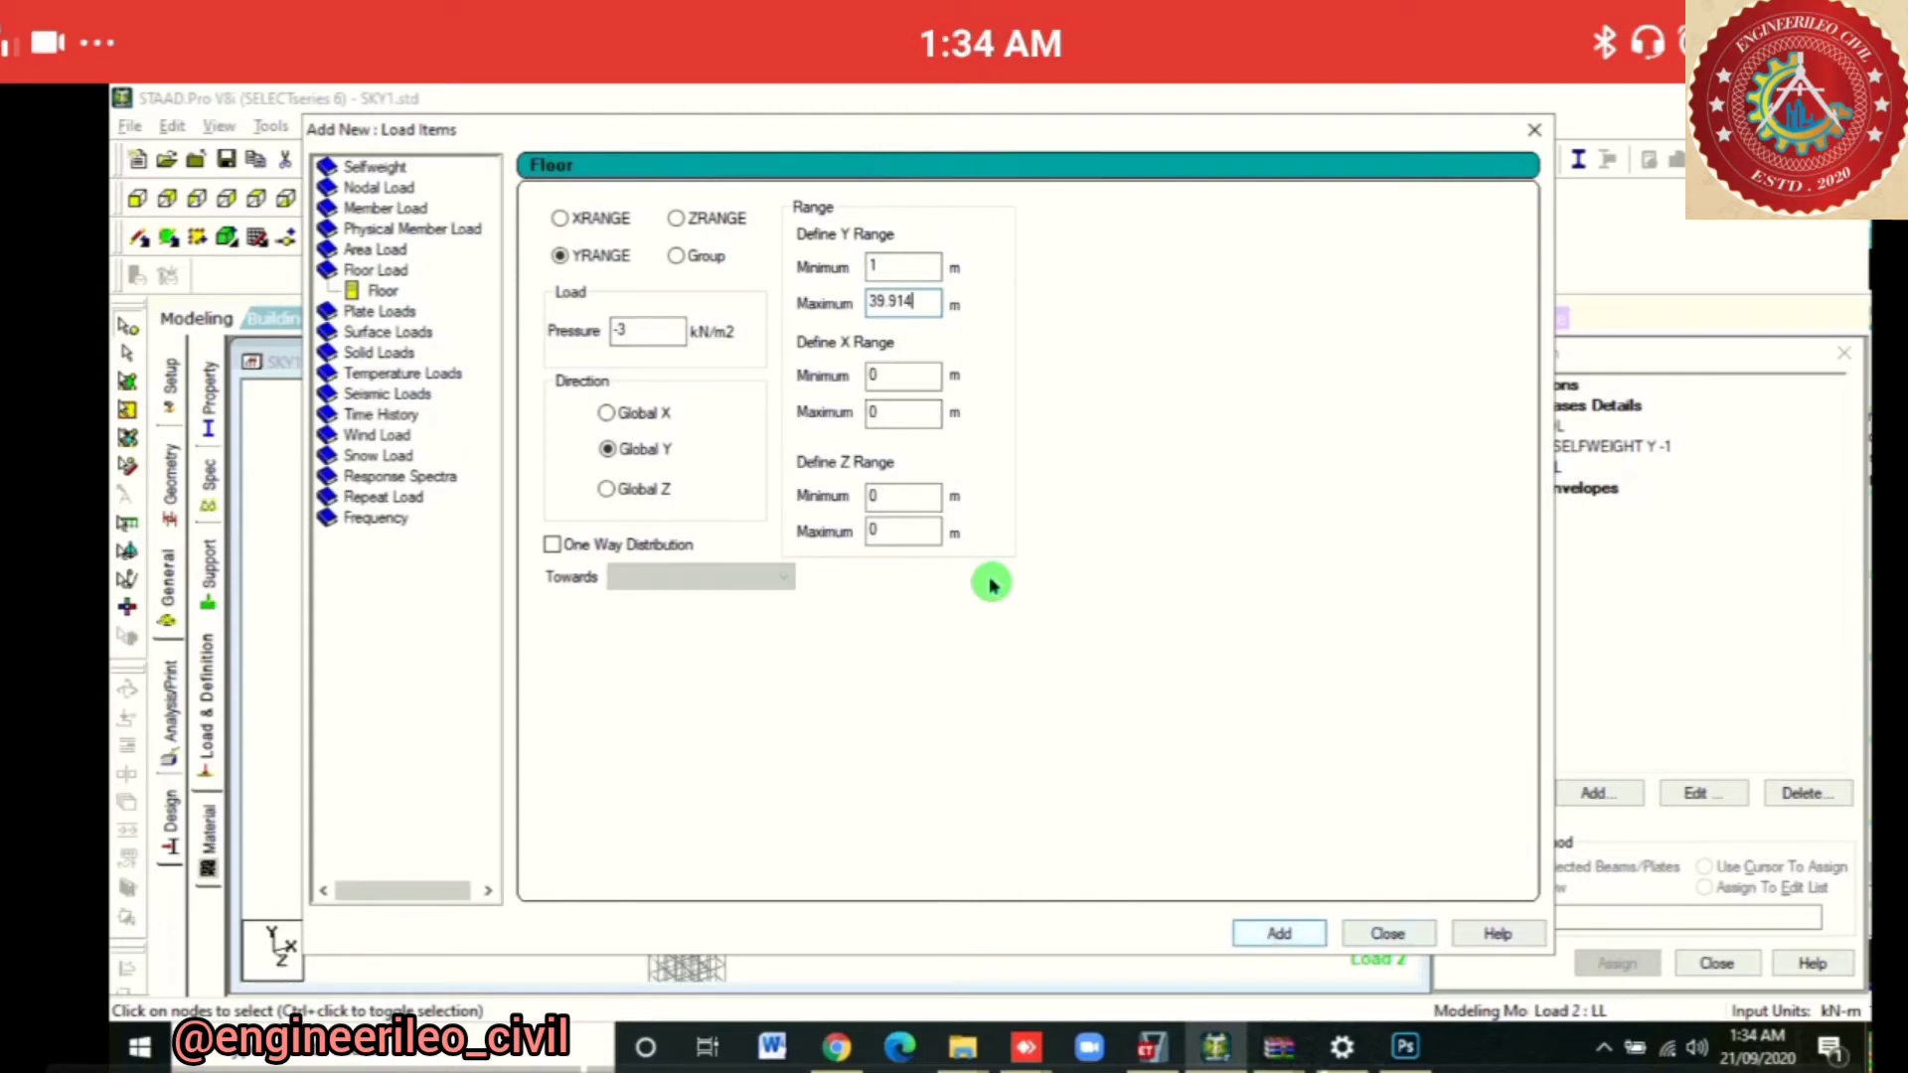
{"action": "left_click", "coordinate": [1279, 934]}
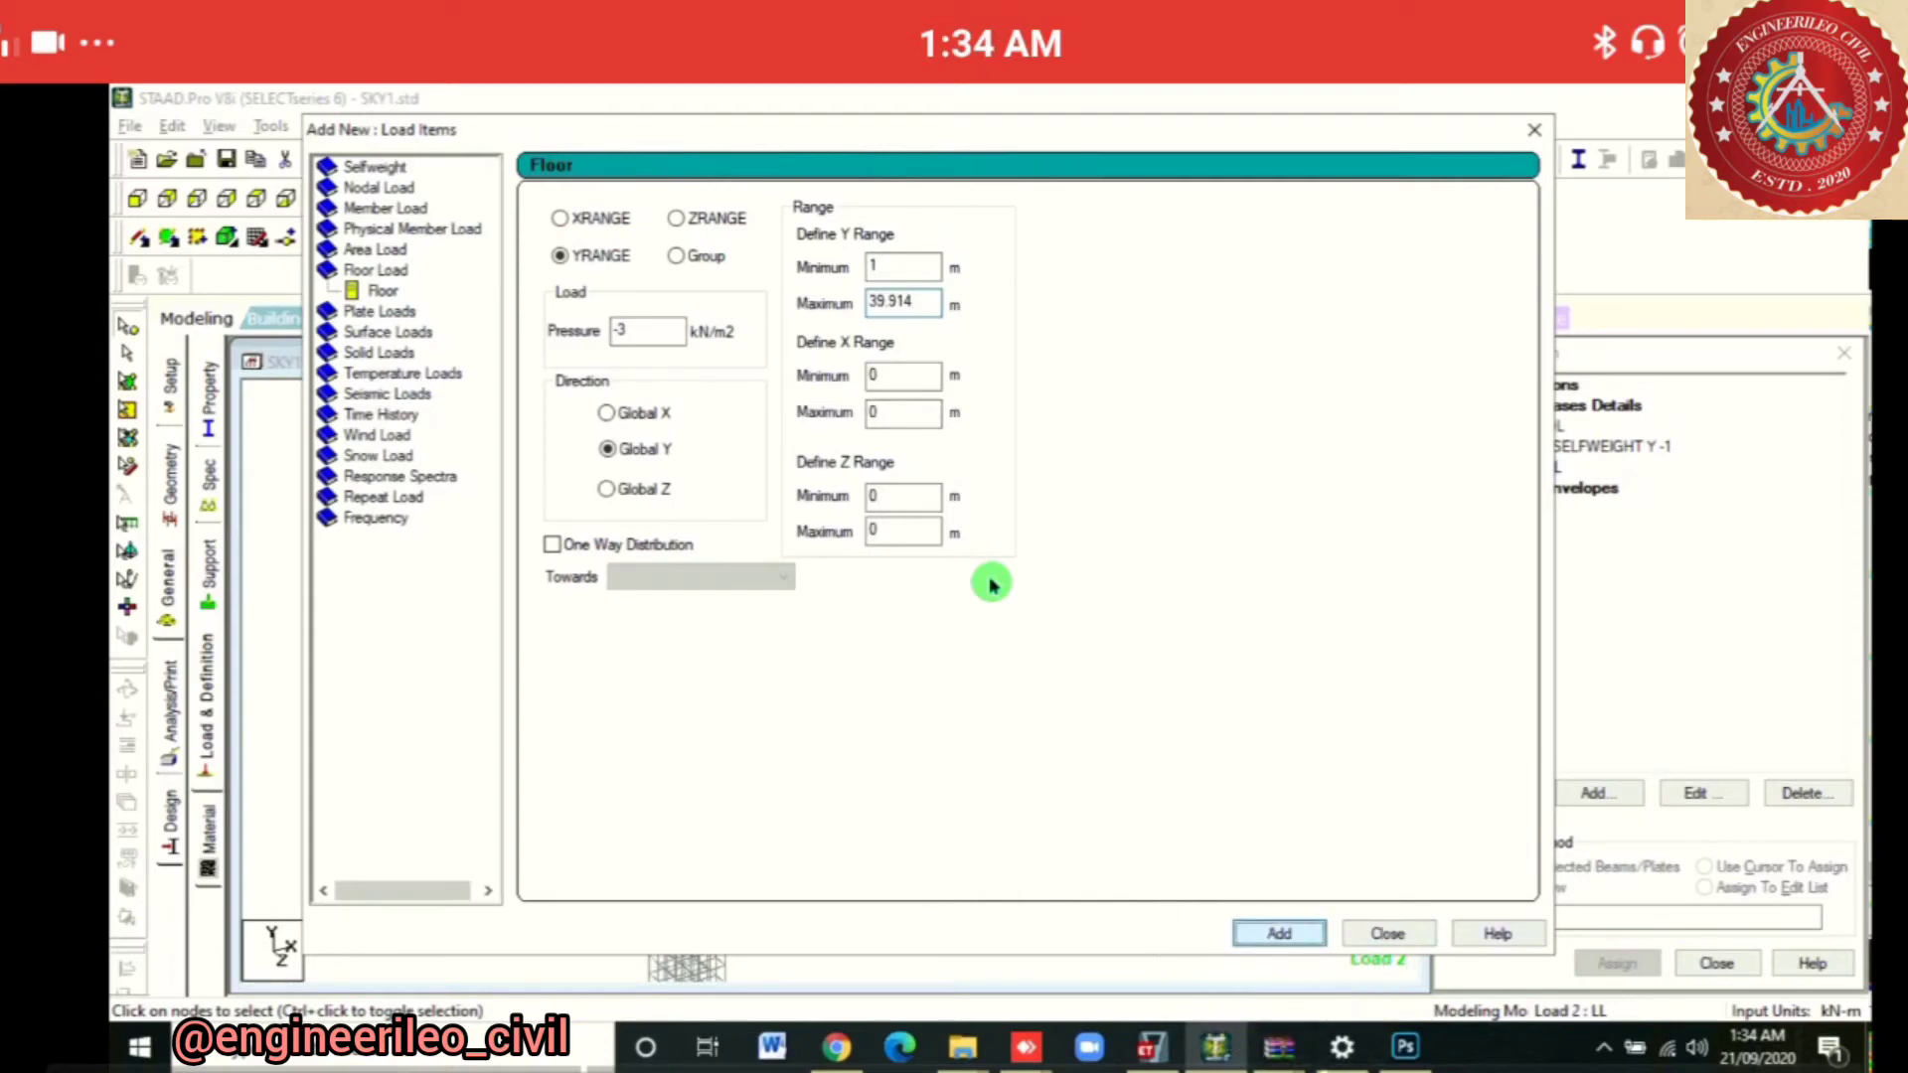
{"action": "left_click", "coordinate": [1387, 933]}
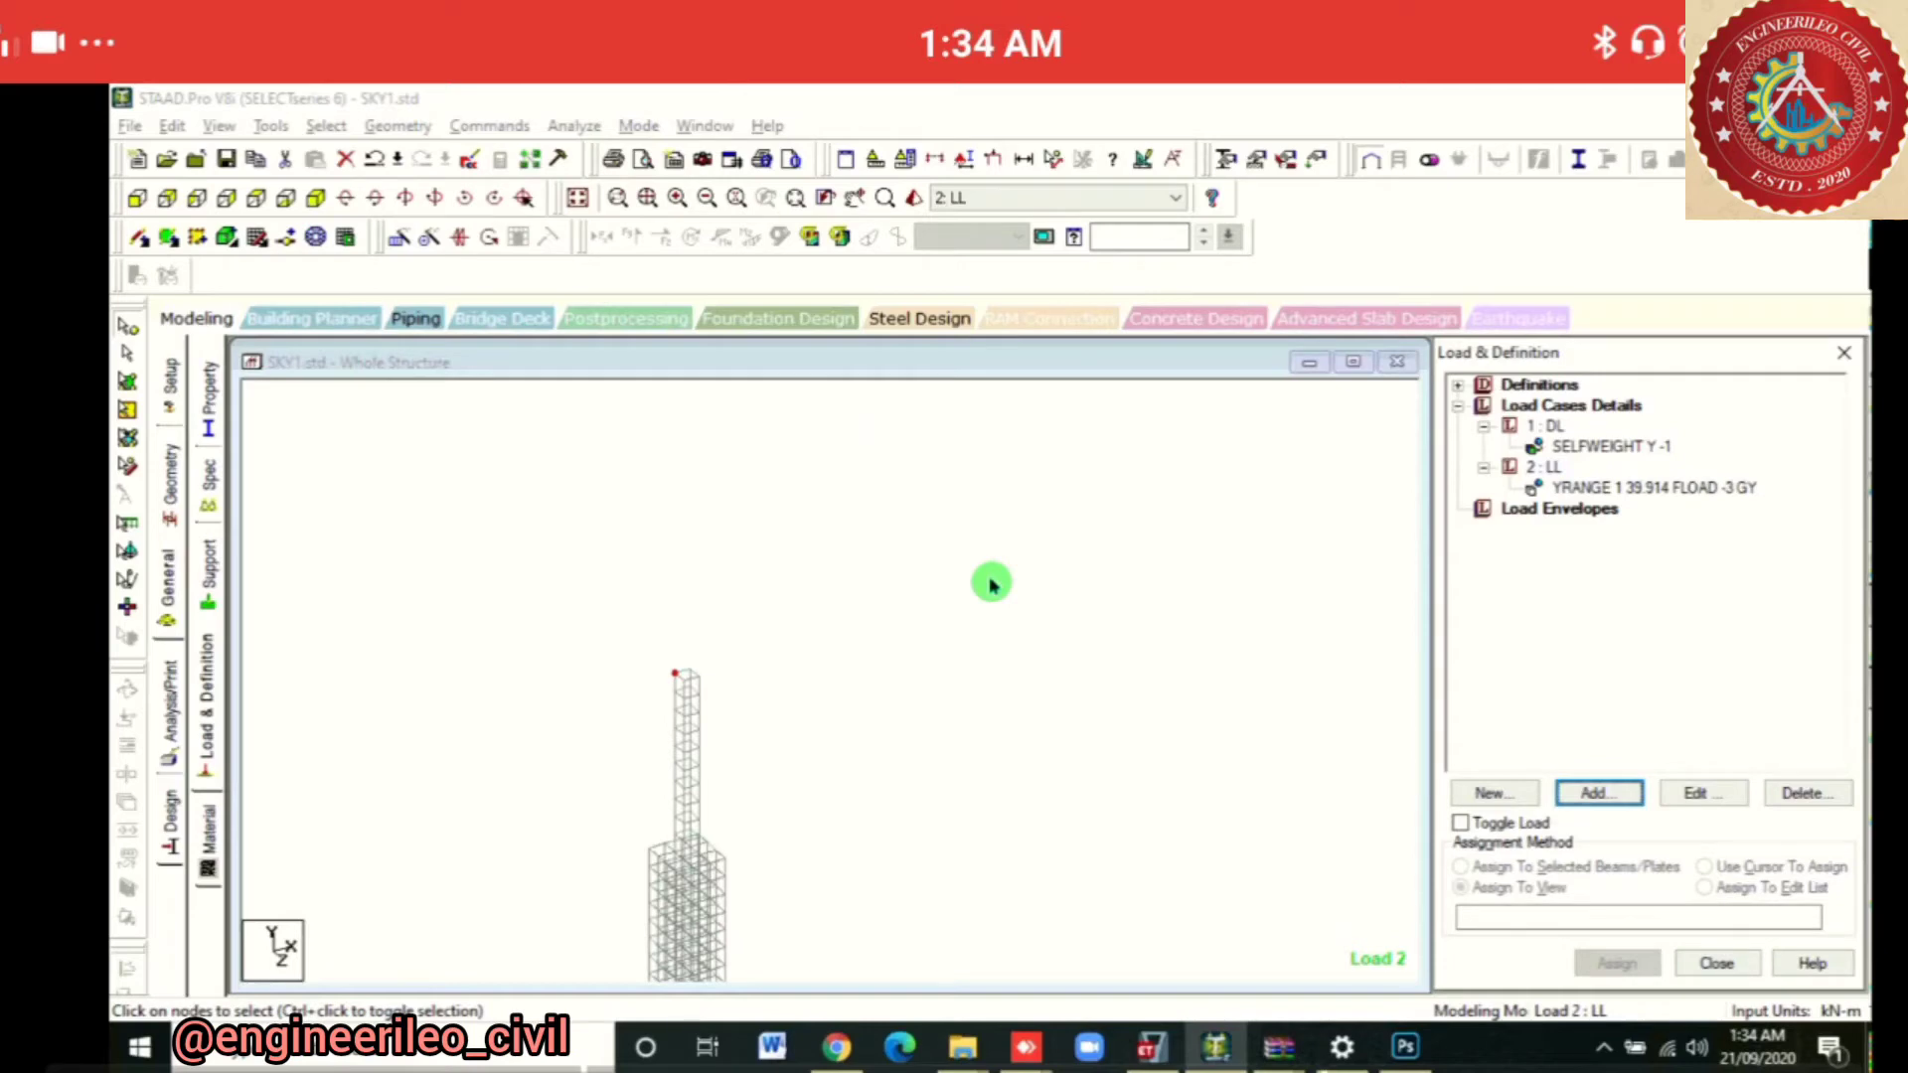
Start an automatic load combination under the load cases using the Indian Code and the Genral_Structures category
{"action": "left_click", "coordinate": [1571, 405]}
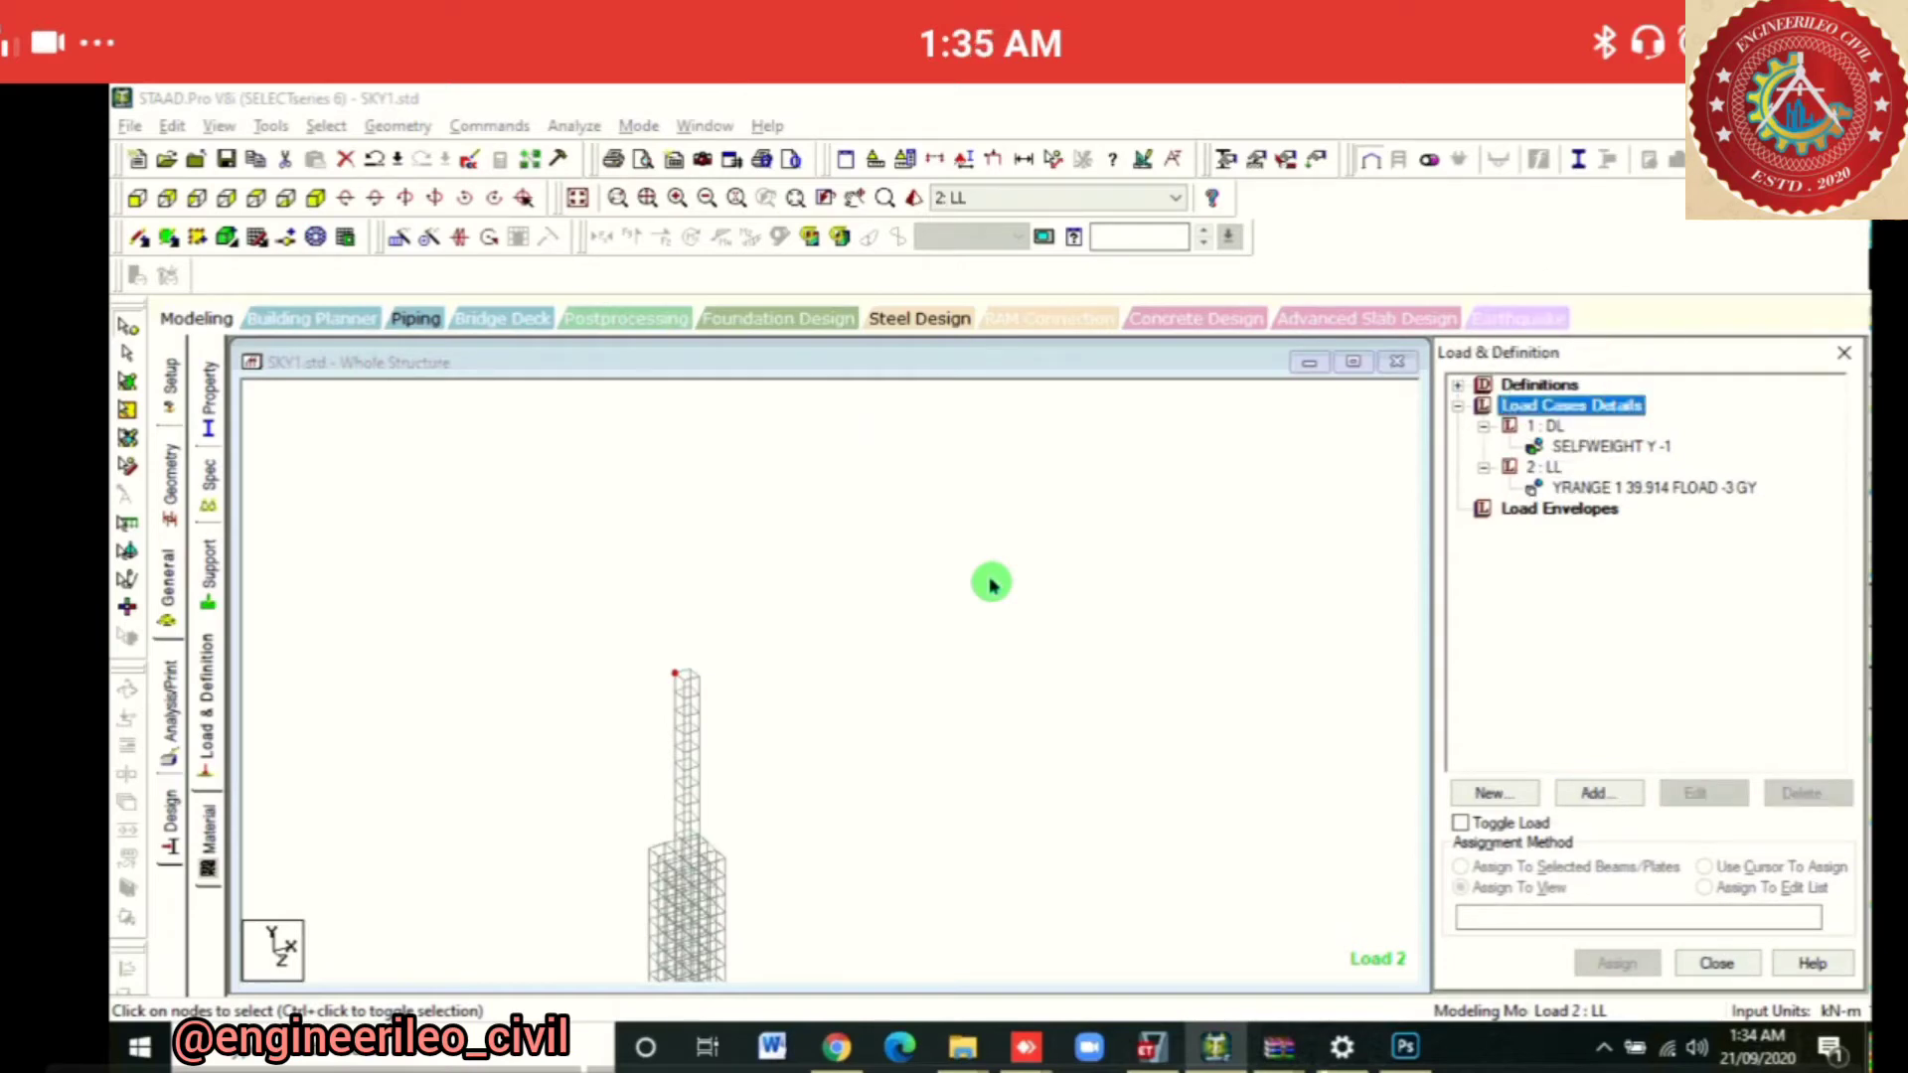
{"action": "key", "text": "Tab"}
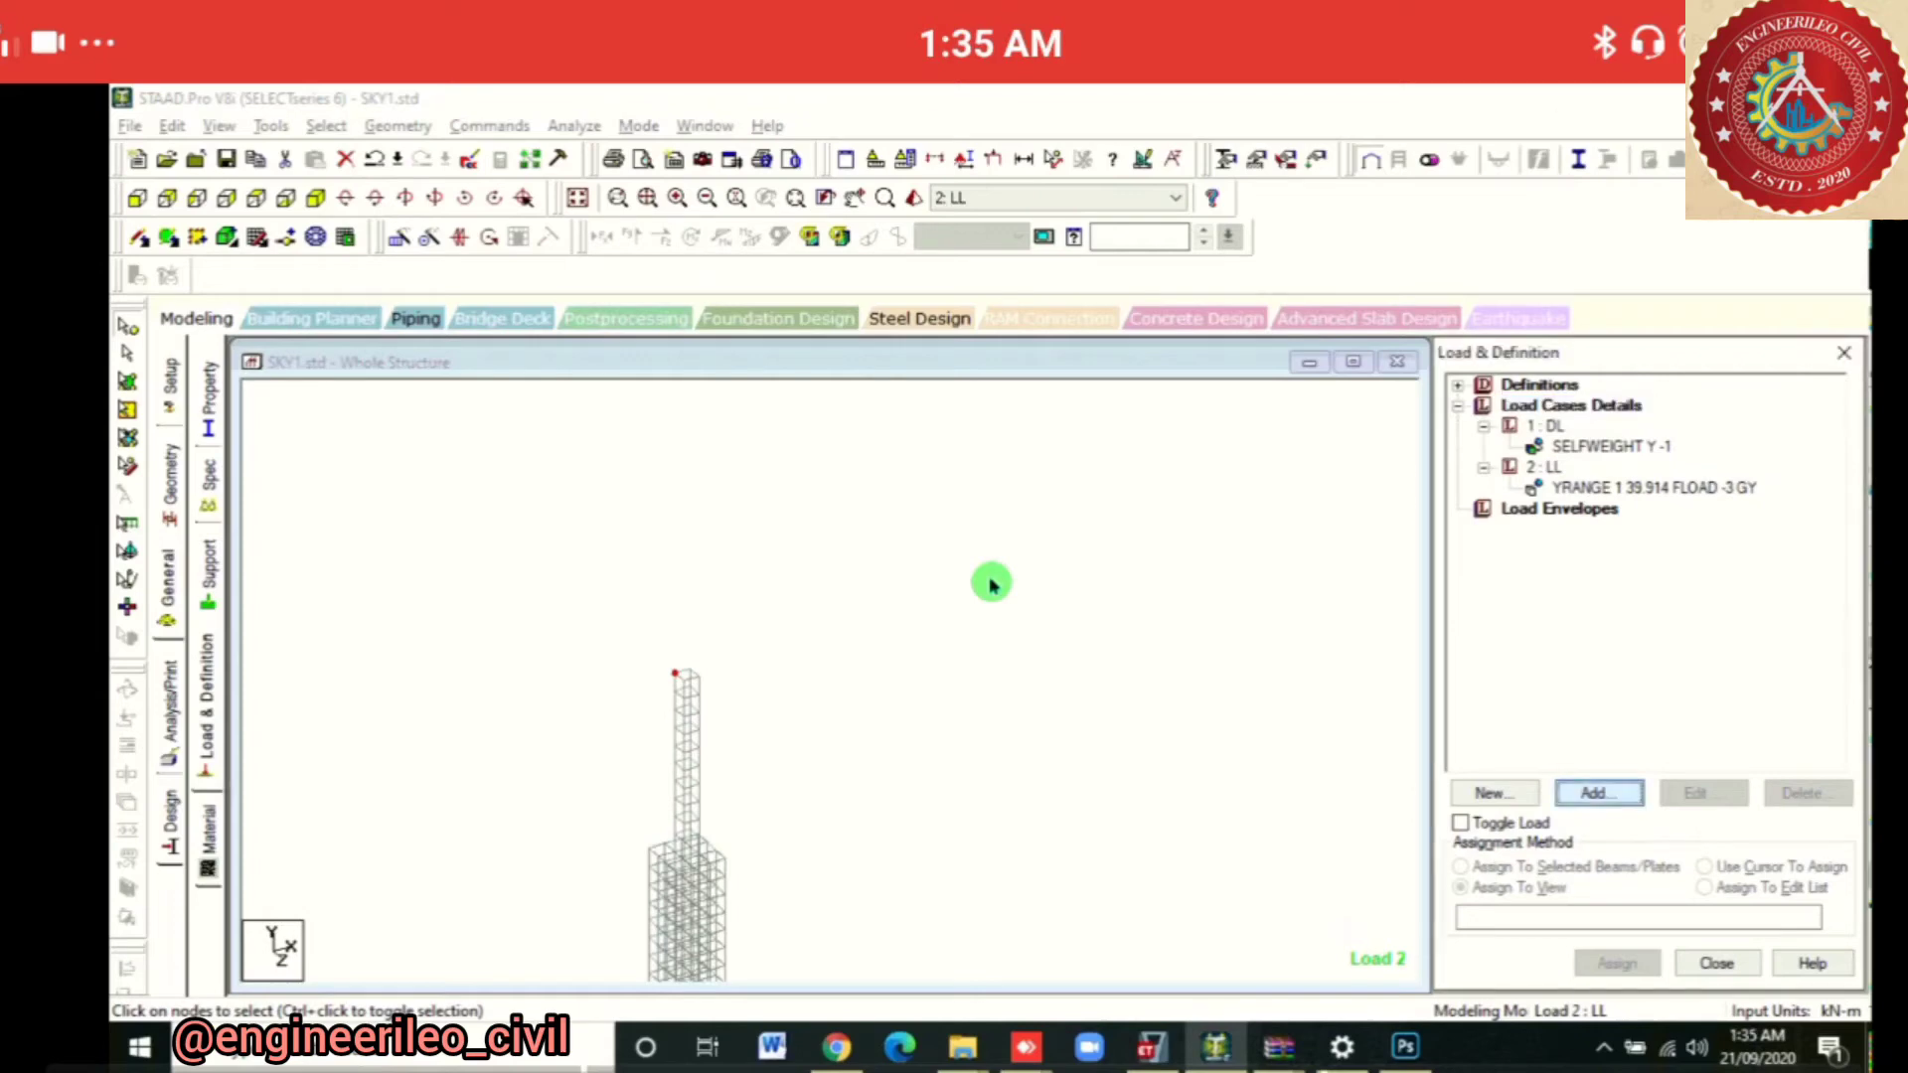
{"action": "key", "text": "Return"}
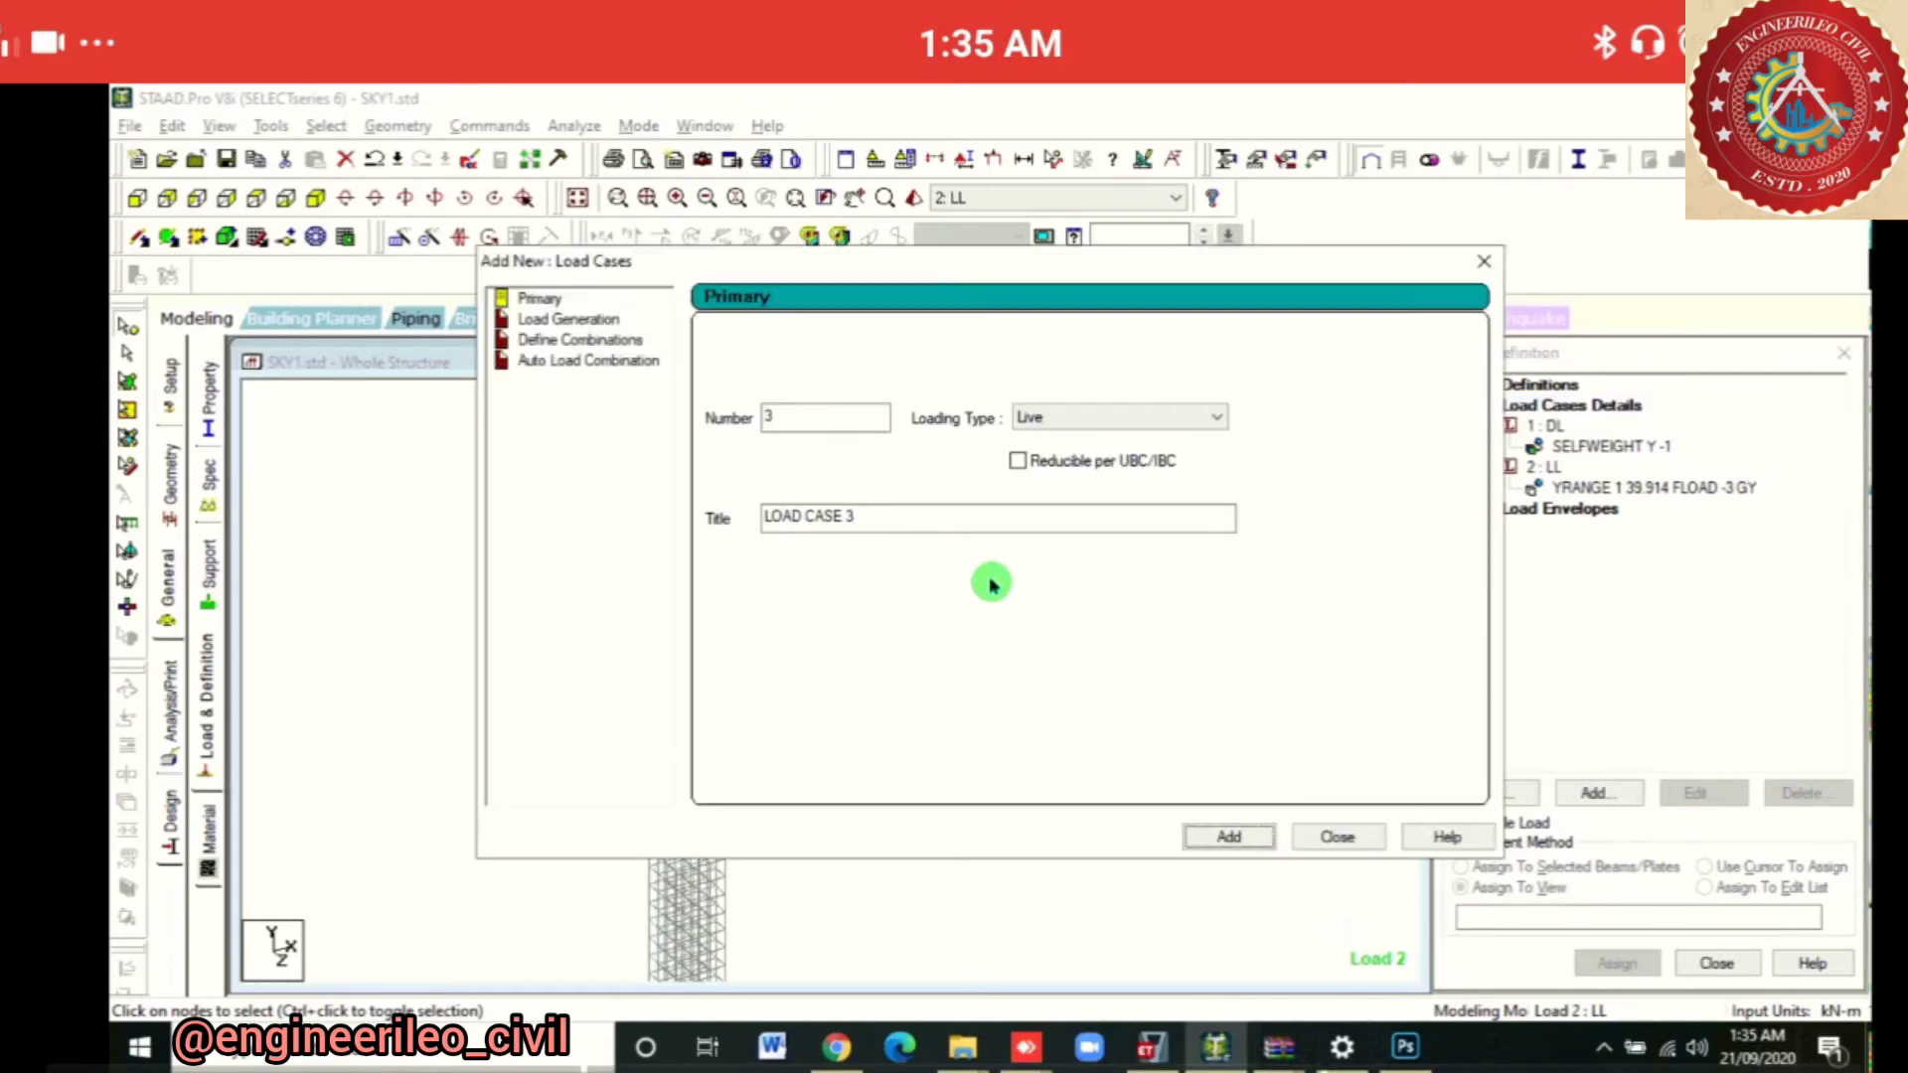
{"action": "key", "text": "Down"}
{"action": "key", "text": "Down"}
{"action": "key", "text": "Down"}
{"action": "key", "text": "Tab"}
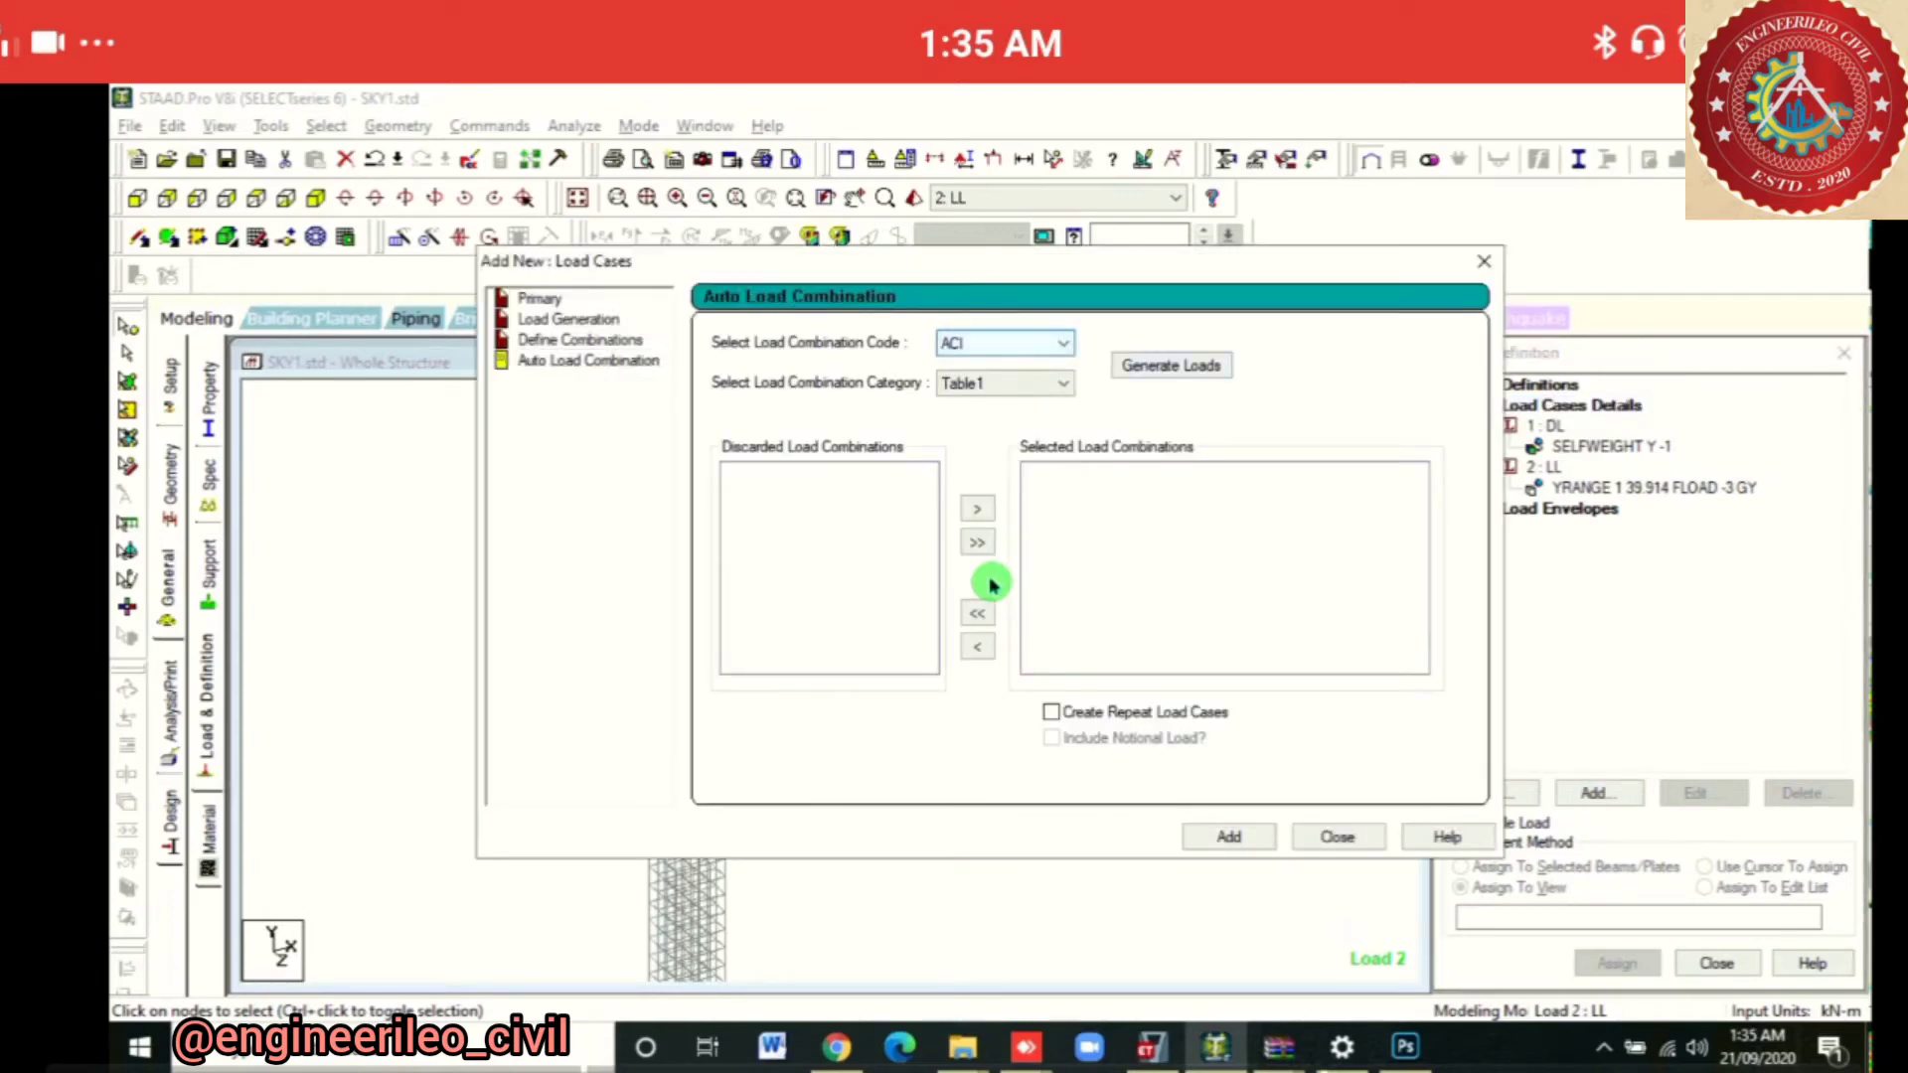
{"action": "key", "text": "alt+Down"}
{"action": "key", "text": "Up"}
{"action": "key", "text": "Return"}
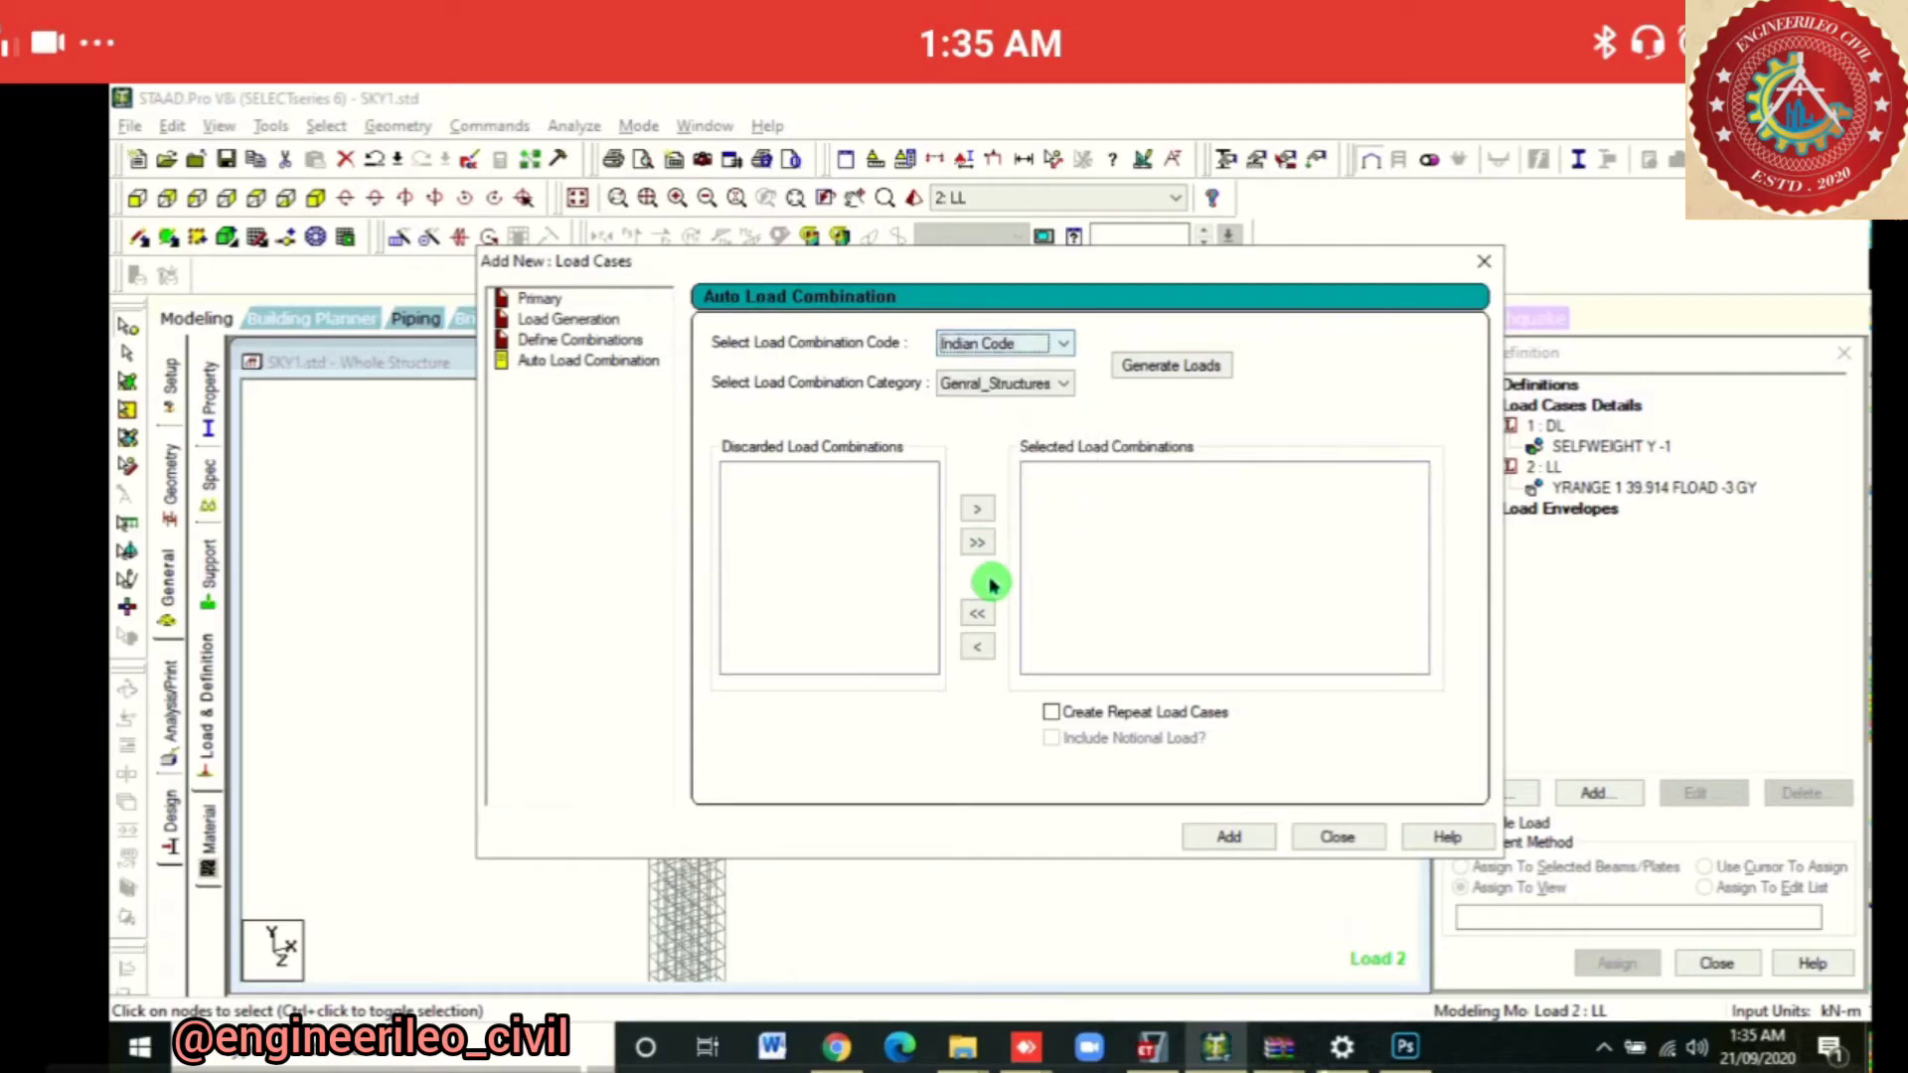
Generate the Indian Code load combinations and add them to the load cases, then dismiss the auto-save prompt
{"action": "key", "text": "Tab"}
{"action": "key", "text": "Tab"}
{"action": "key", "text": "space"}
{"action": "key", "text": "Return"}
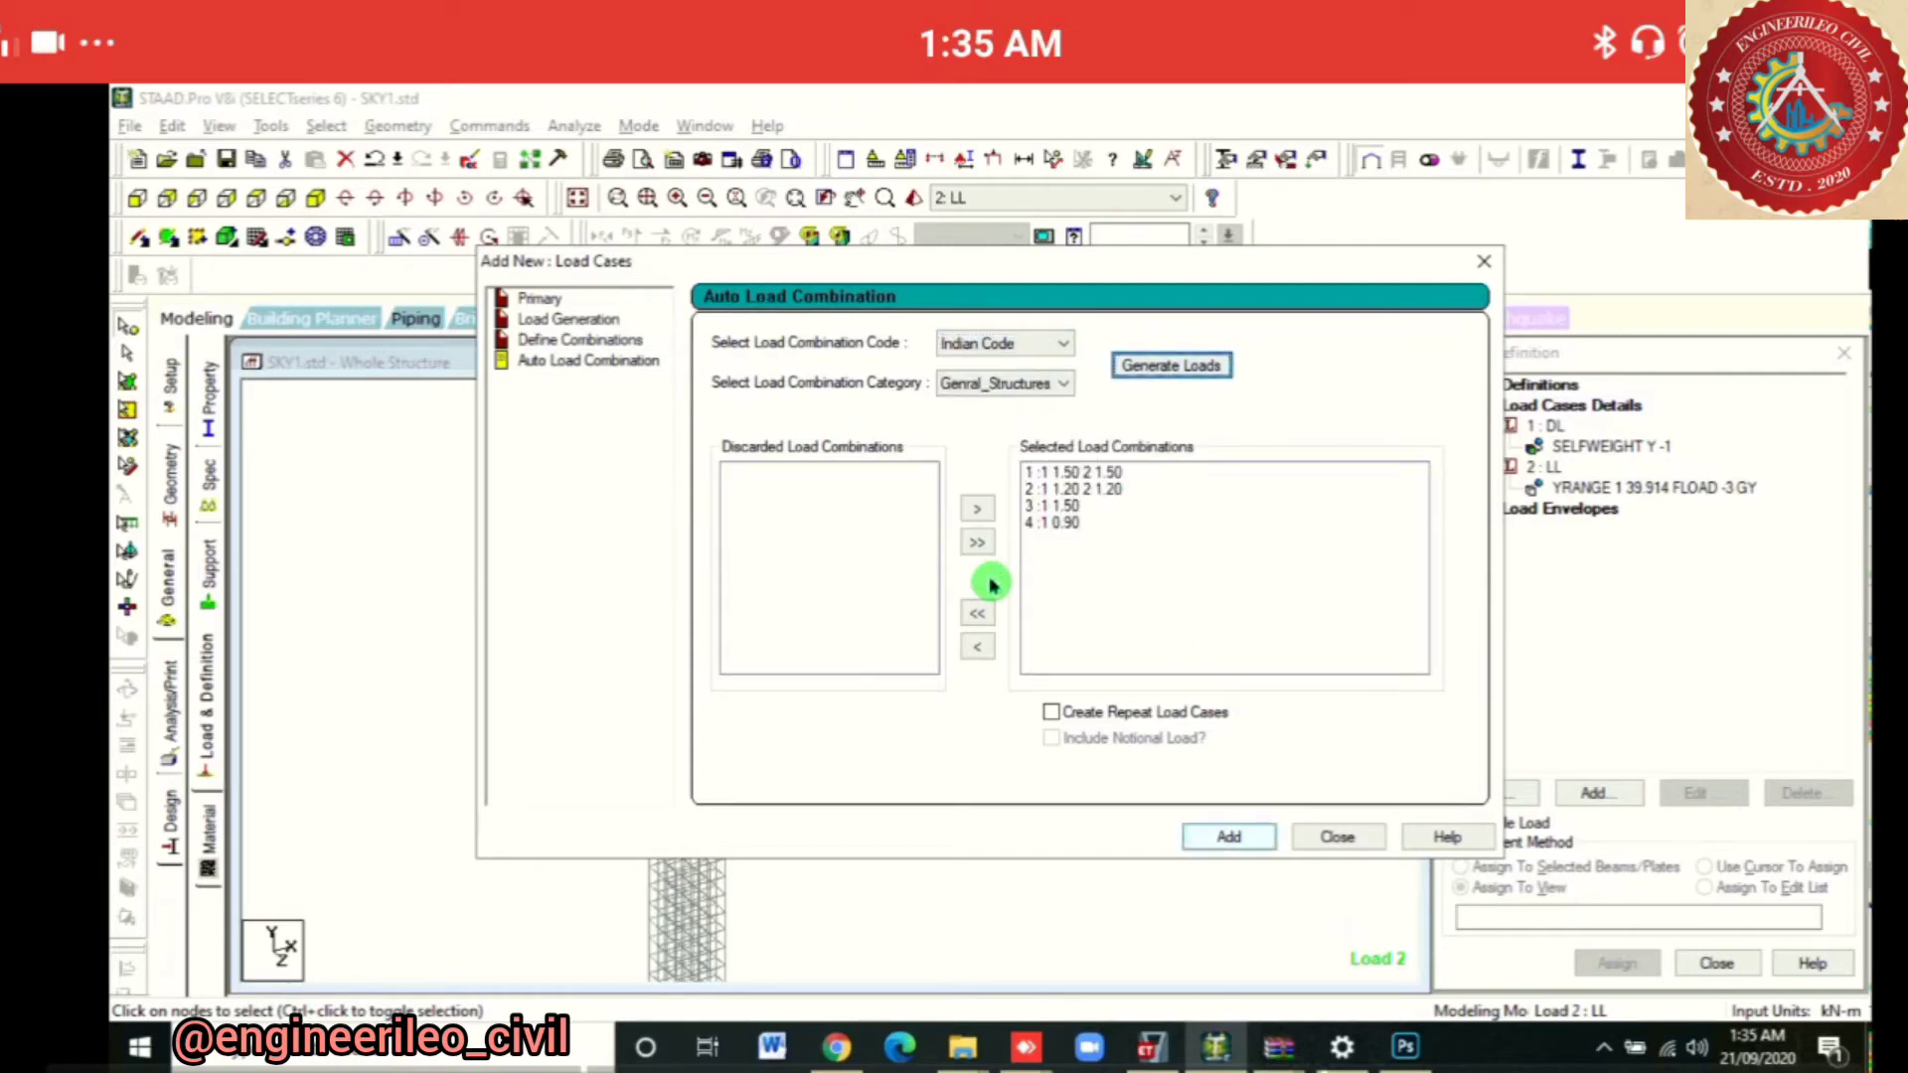
{"action": "key", "text": "Tab"}
{"action": "key", "text": "Return"}
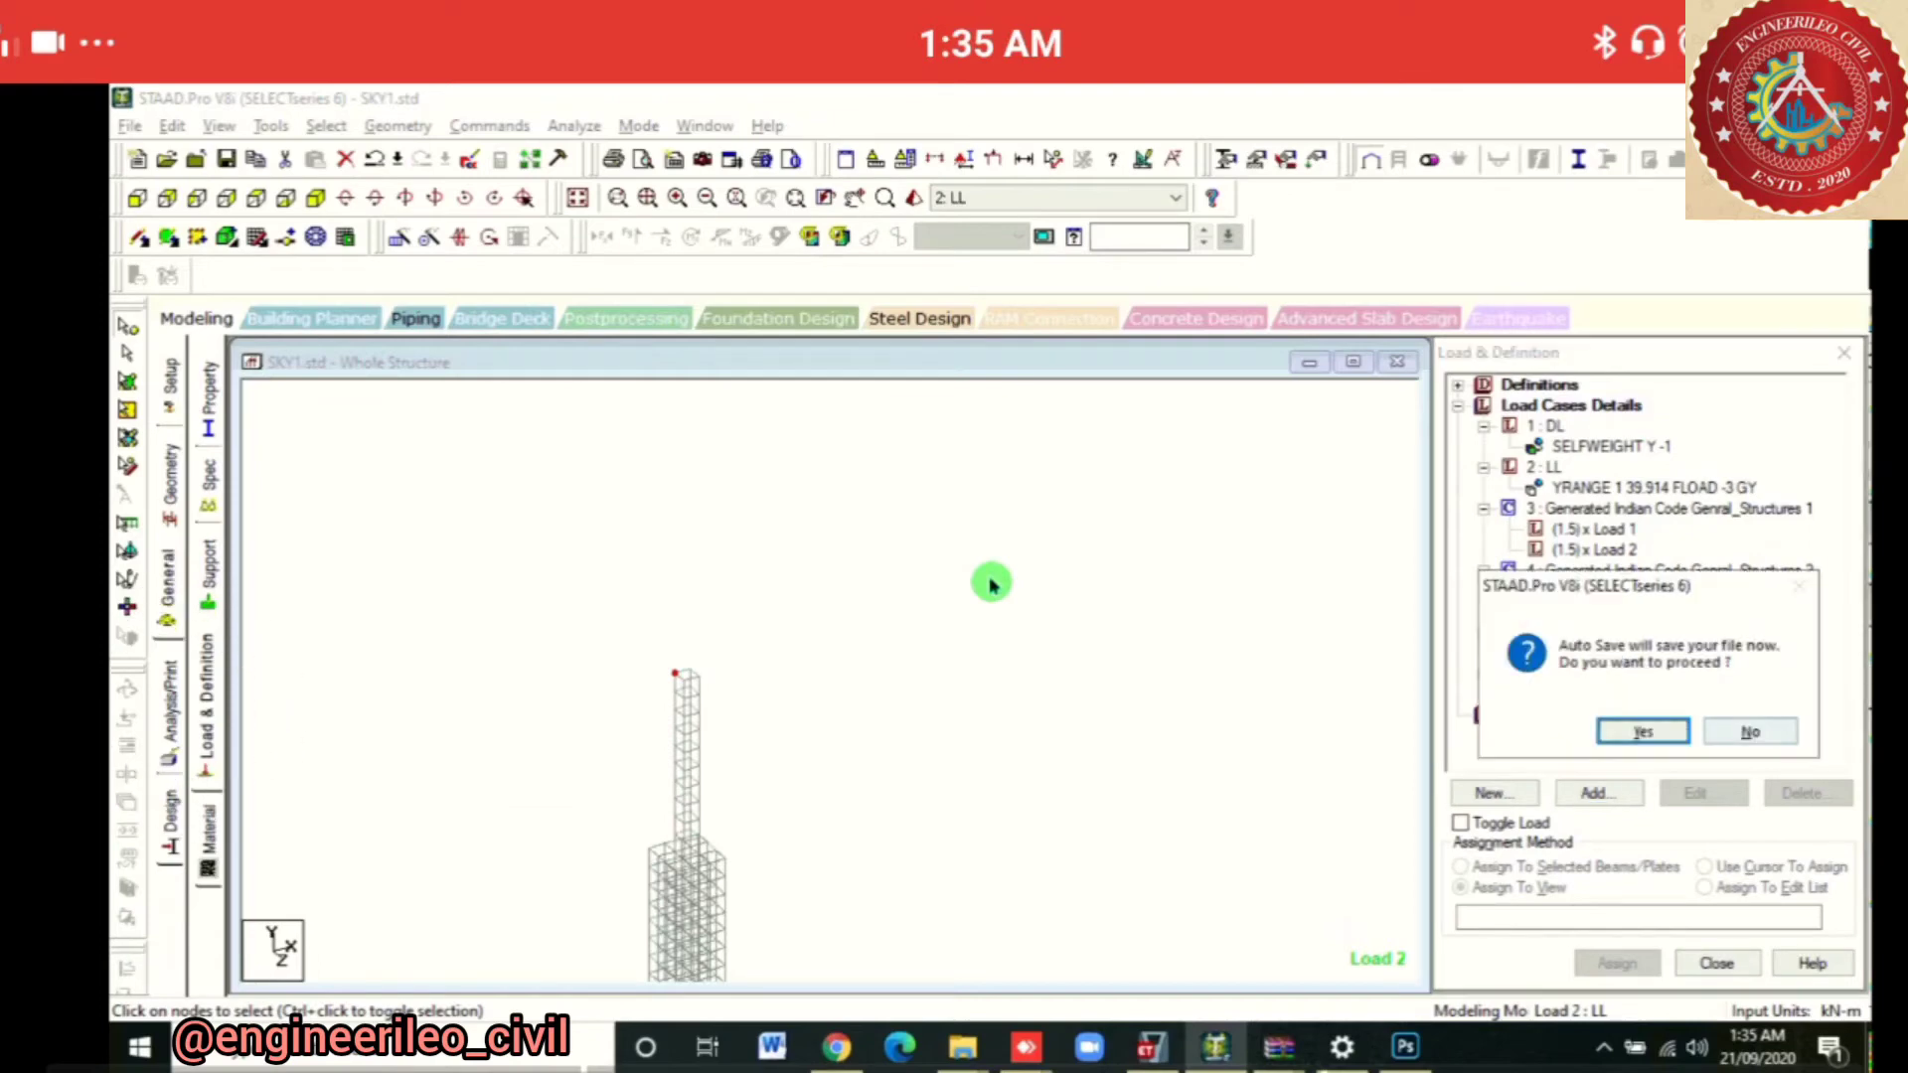
{"action": "key", "text": "Tab"}
{"action": "key", "text": "Return"}
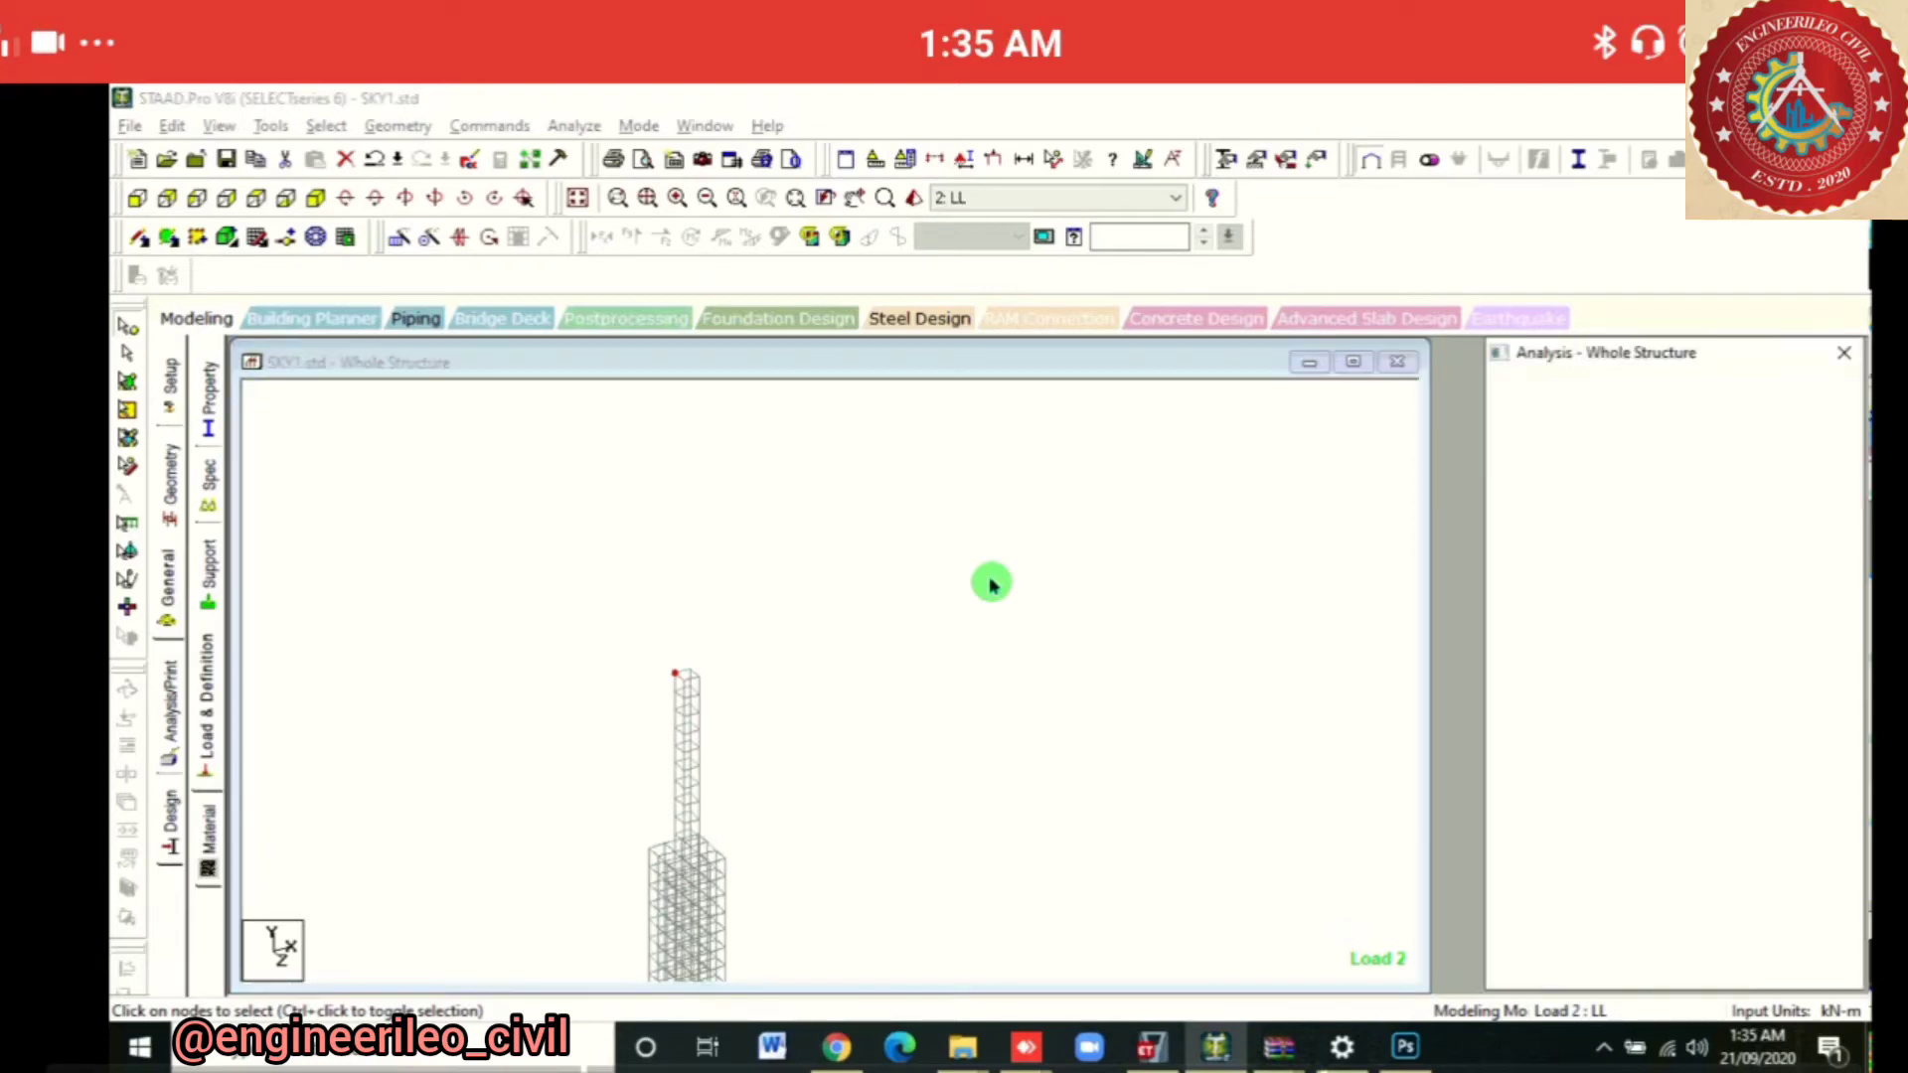
Add a Perform Analysis command with the No Print option
{"action": "key", "text": "Return"}
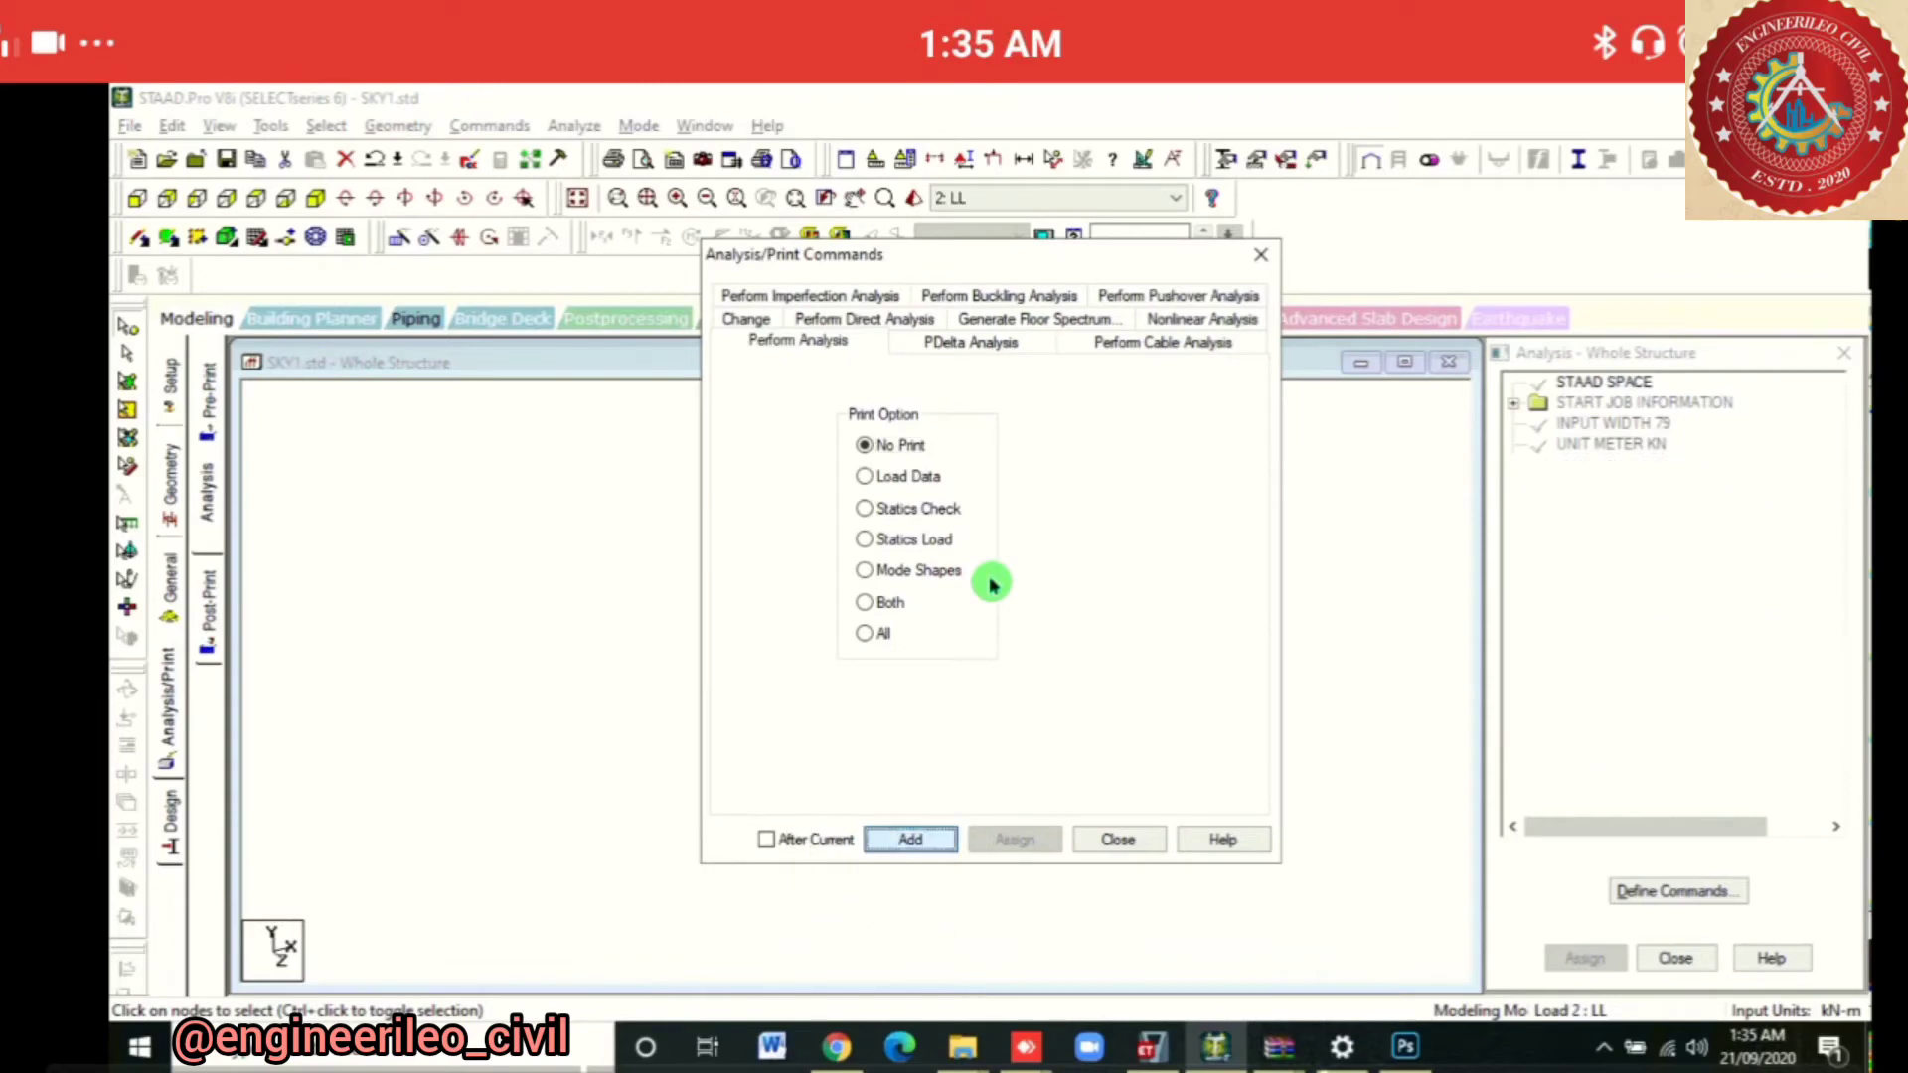
{"action": "key", "text": "Tab"}
{"action": "key", "text": "Return"}
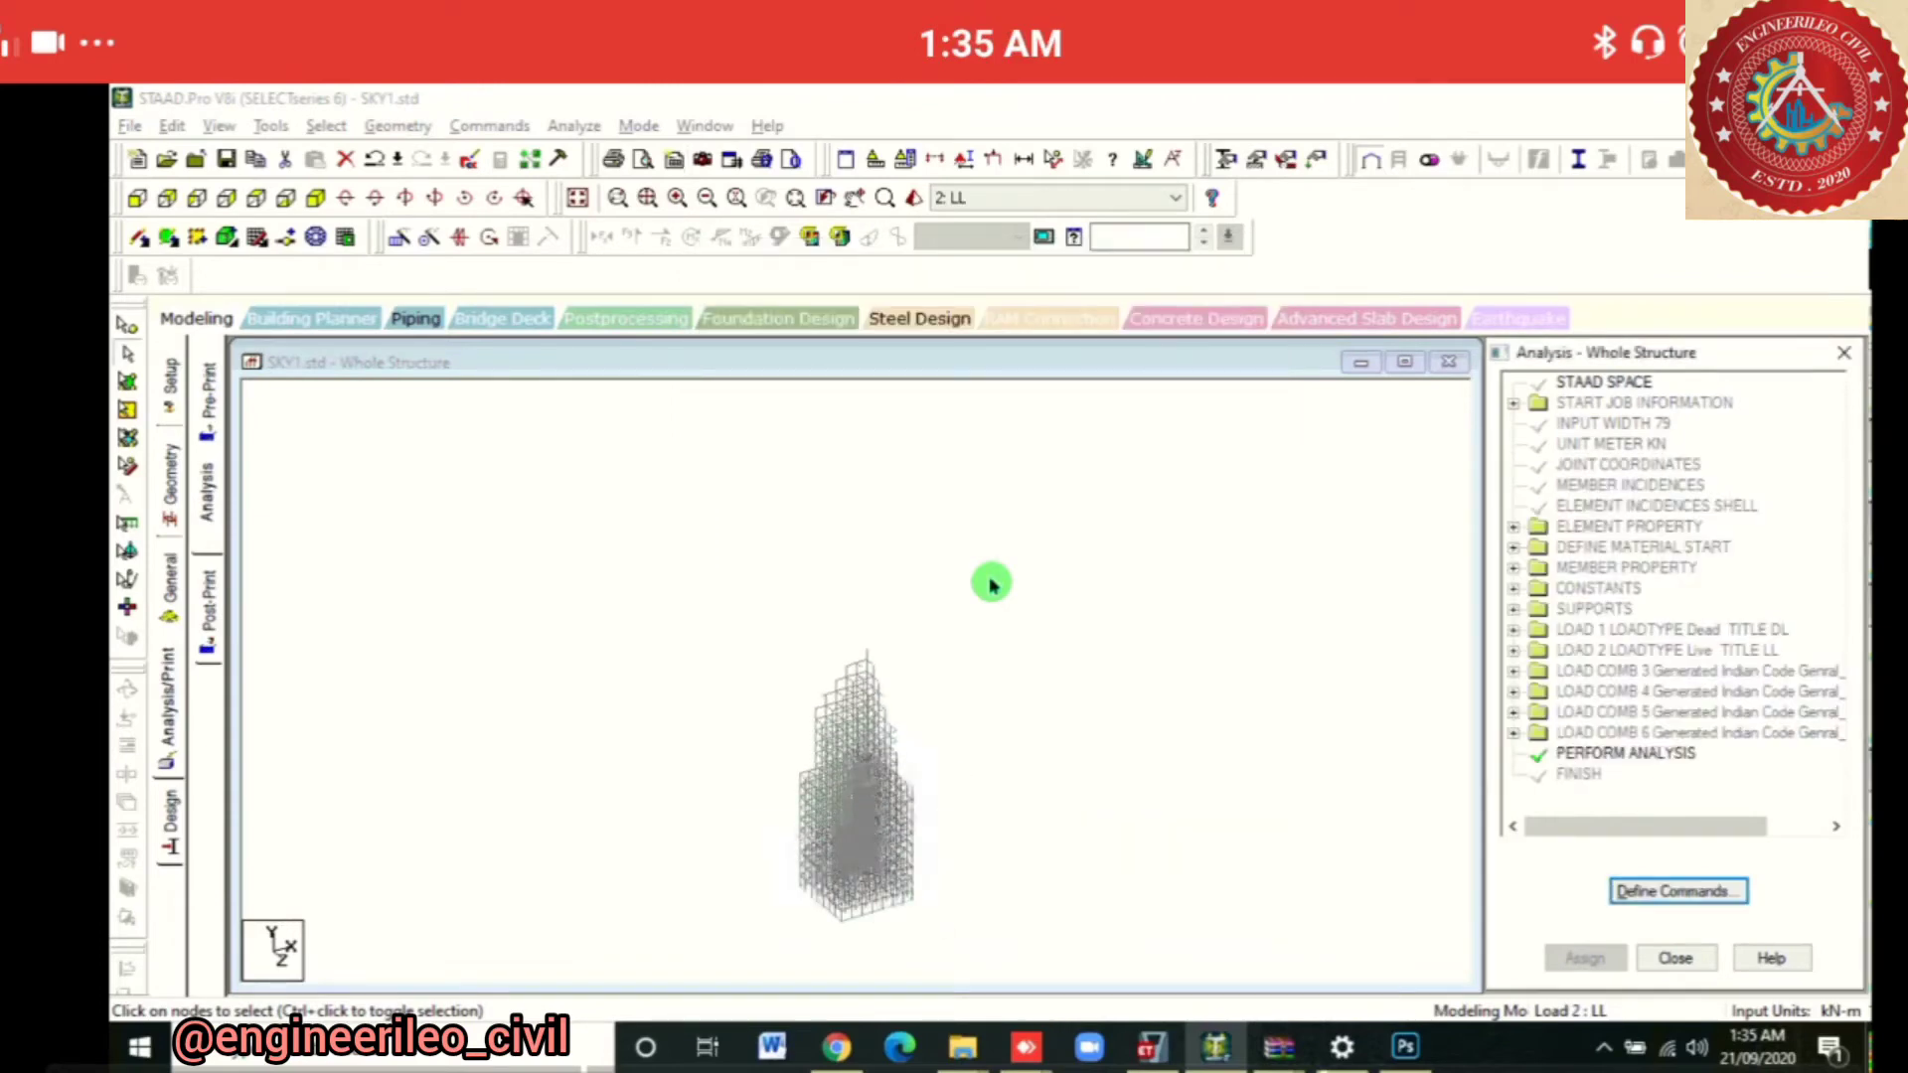
Run the structural analysis and choose to stay in modeling mode when it is done
{"action": "key", "text": "alt+a"}
{"action": "key", "text": "Return"}
{"action": "key", "text": "Return"}
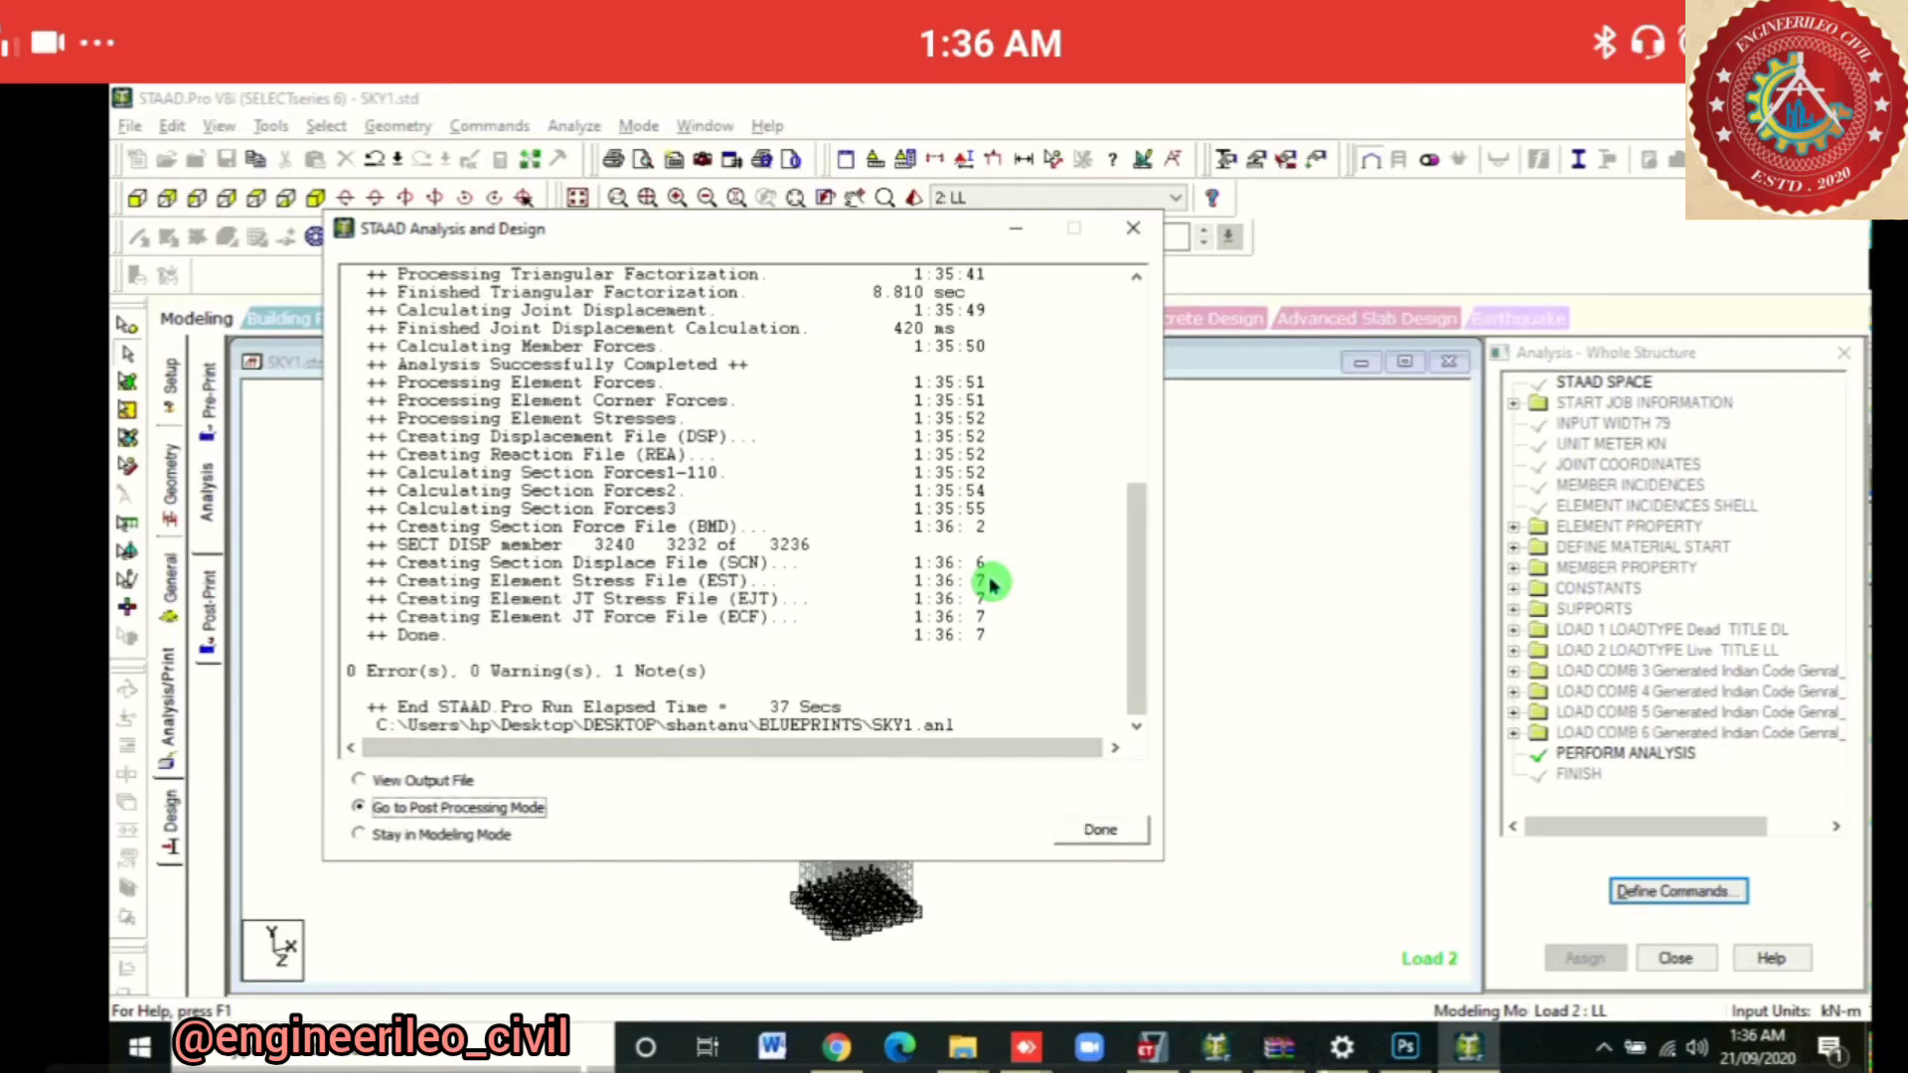
{"action": "key", "text": "Down"}
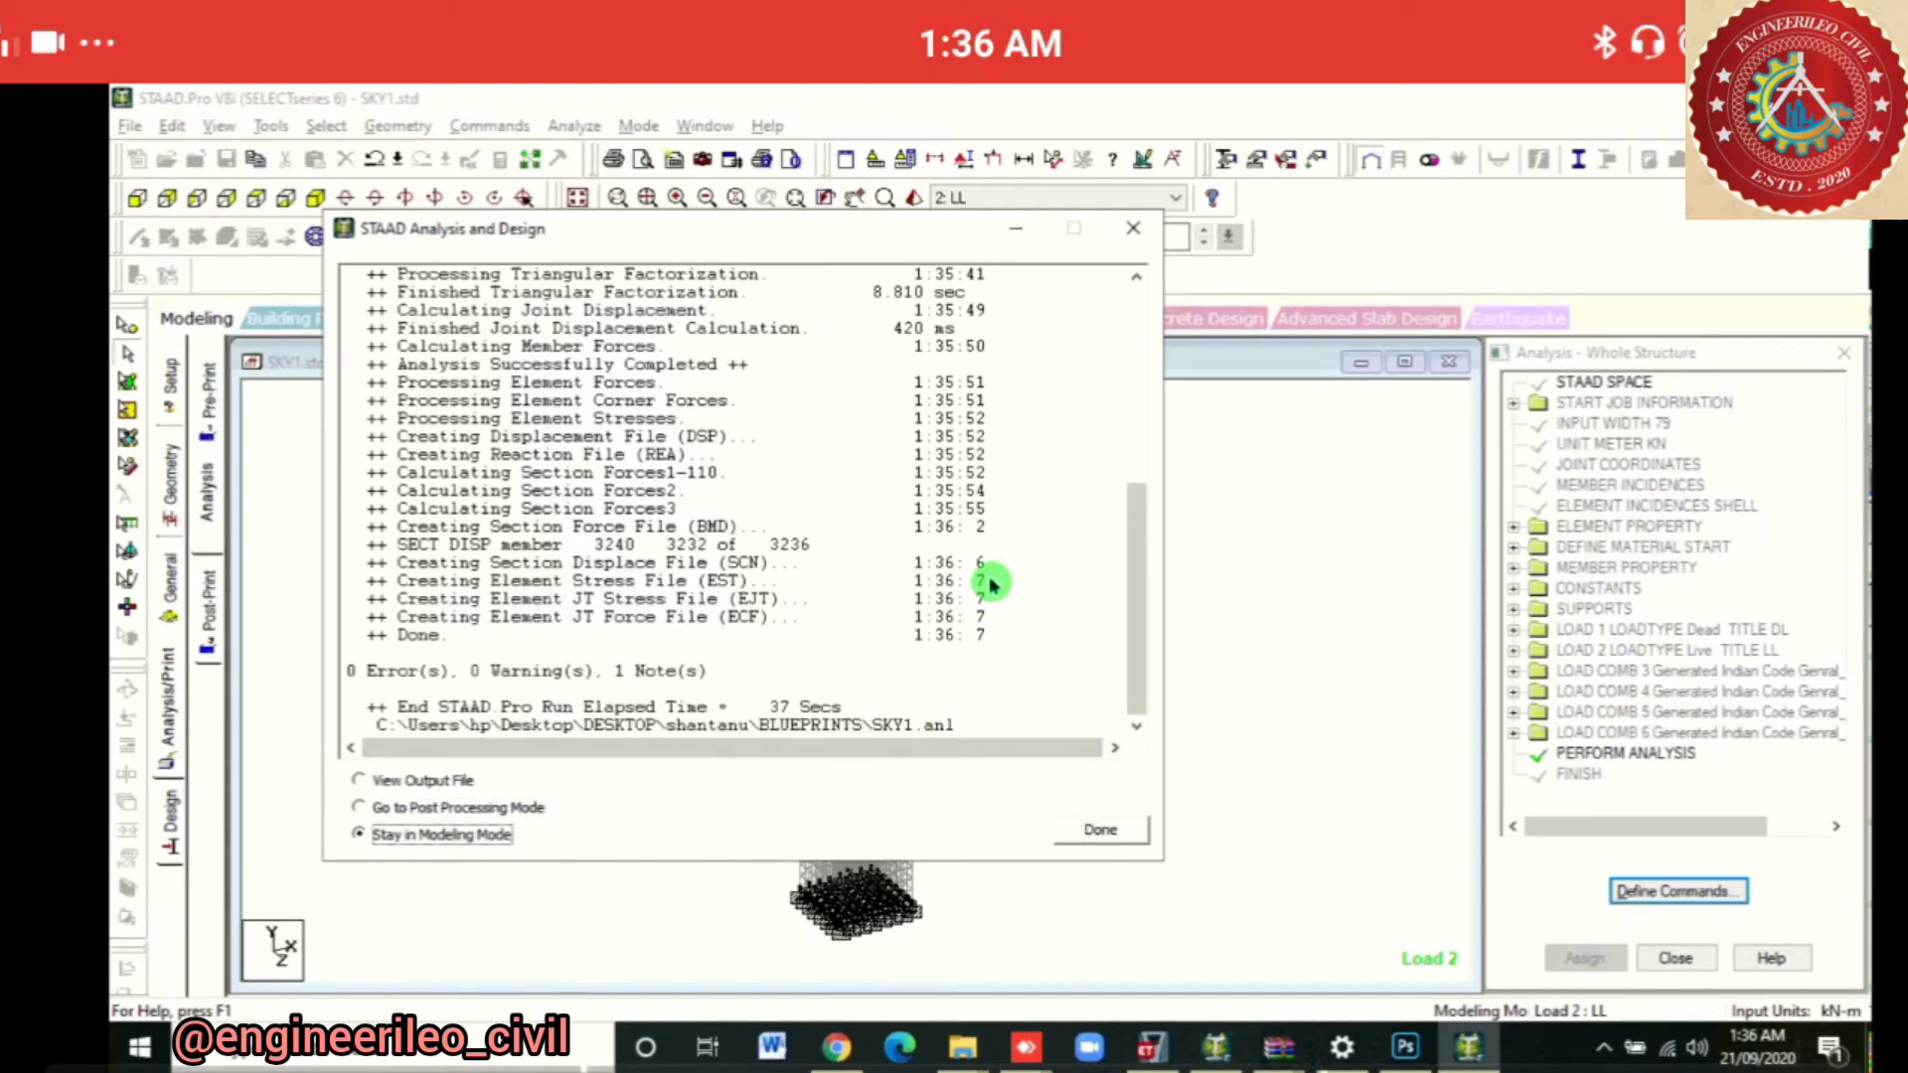
{"action": "key", "text": "Return"}
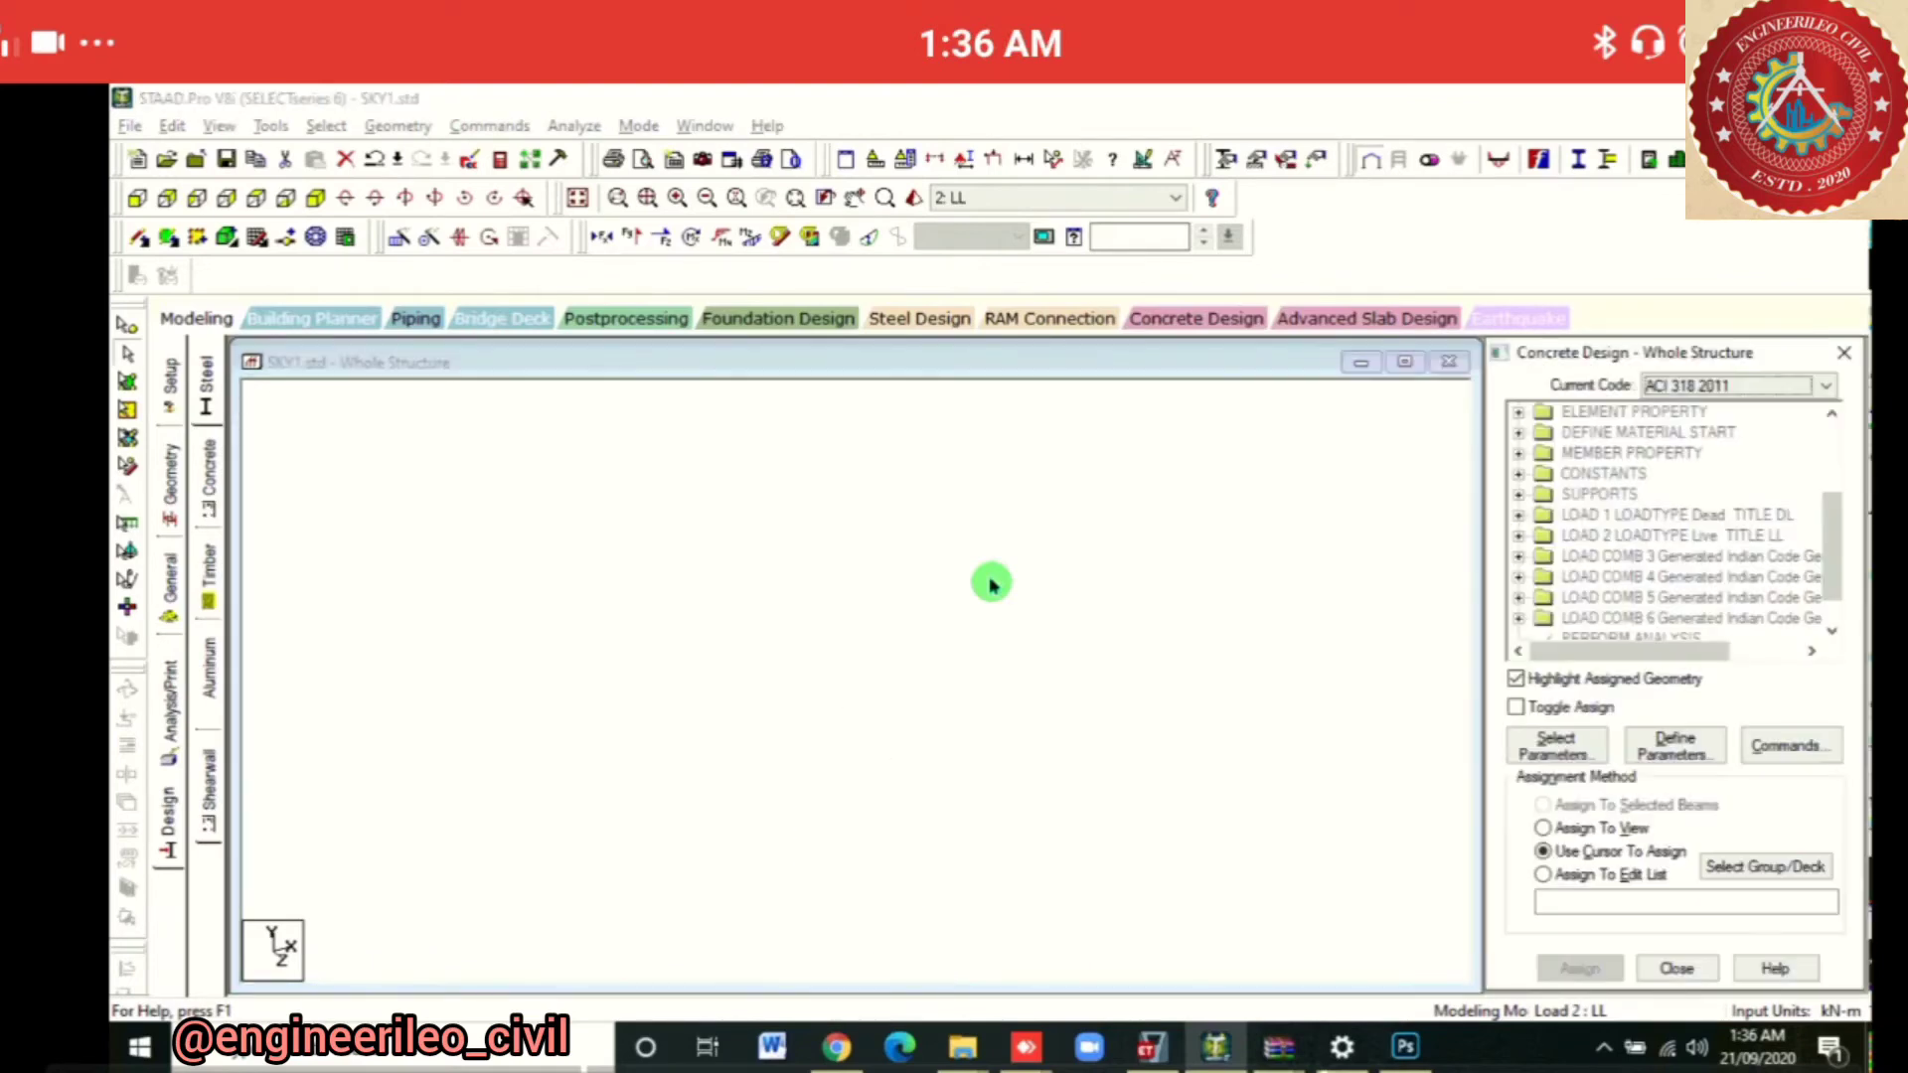
Set the concrete design code to IS456 and select only the Fc and Fymain design parameters
{"action": "key", "text": "alt+Down"}
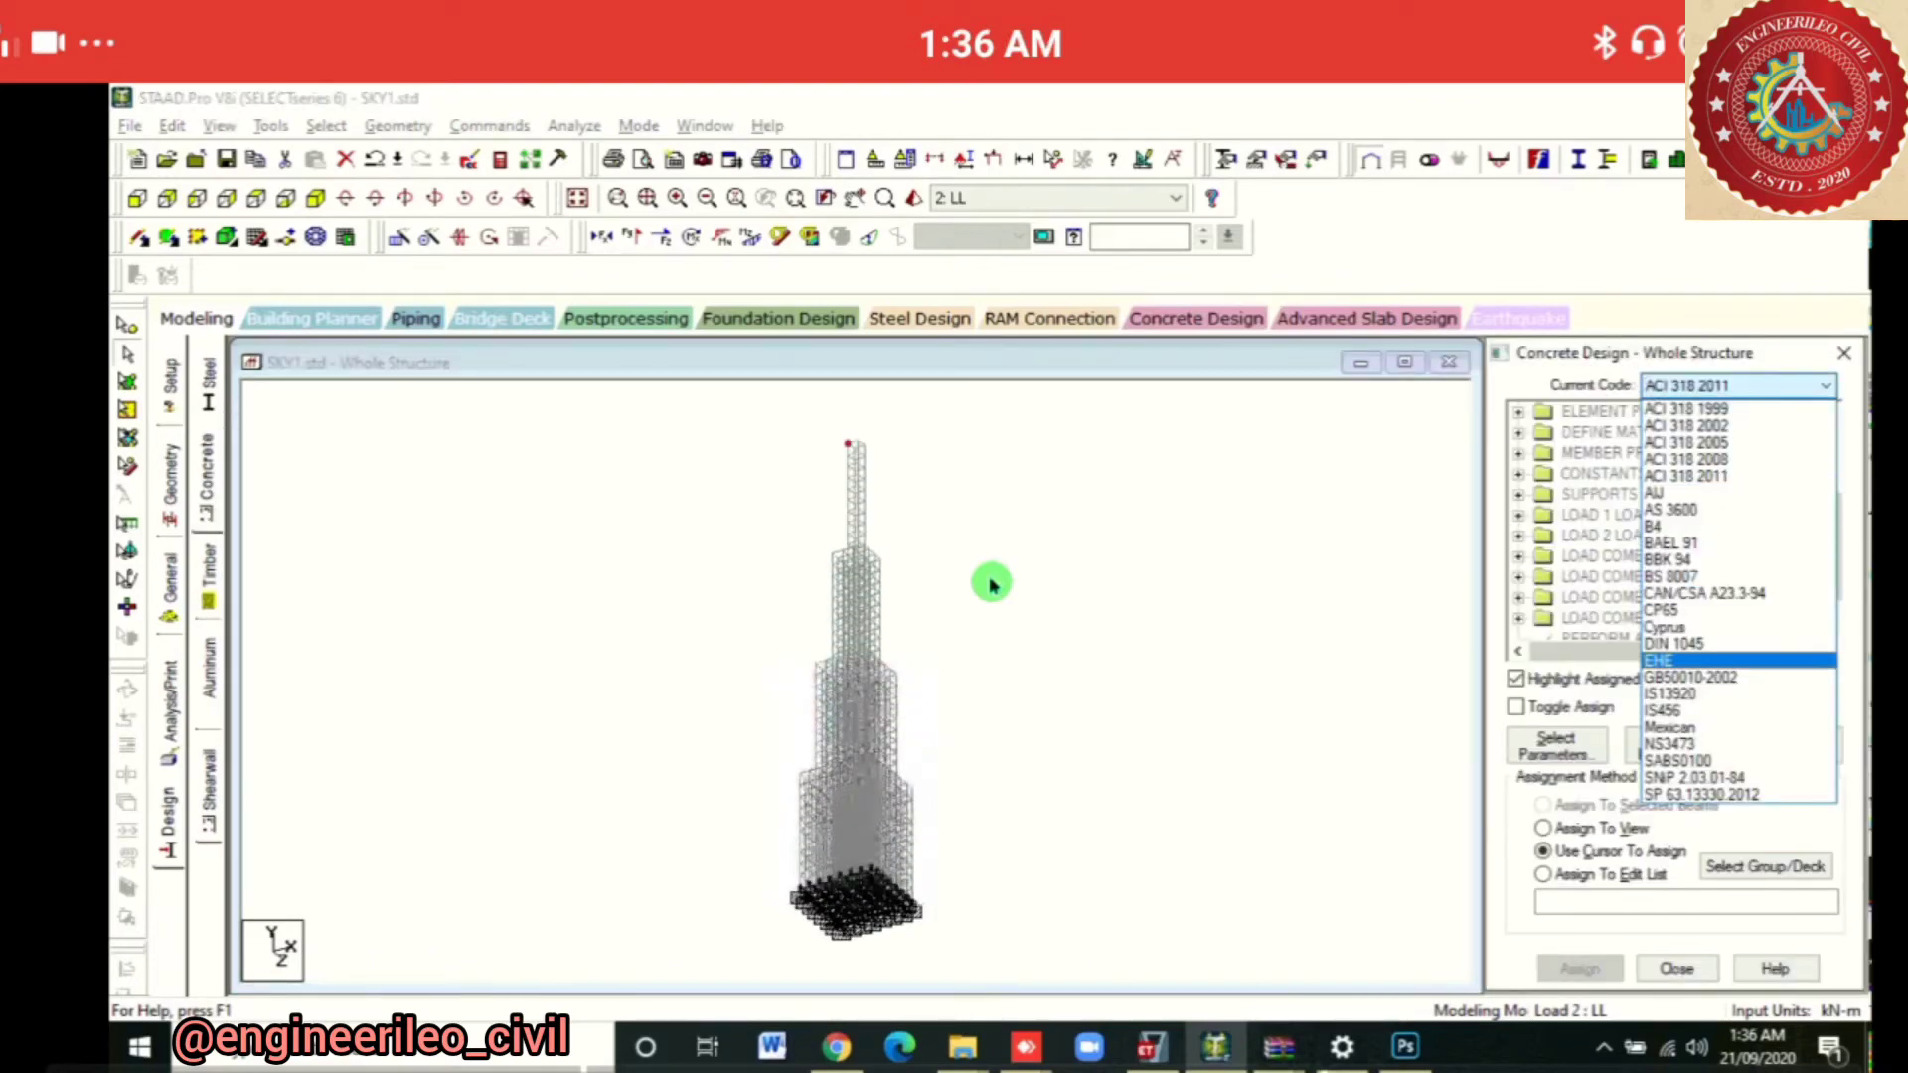
{"action": "key", "text": "Return"}
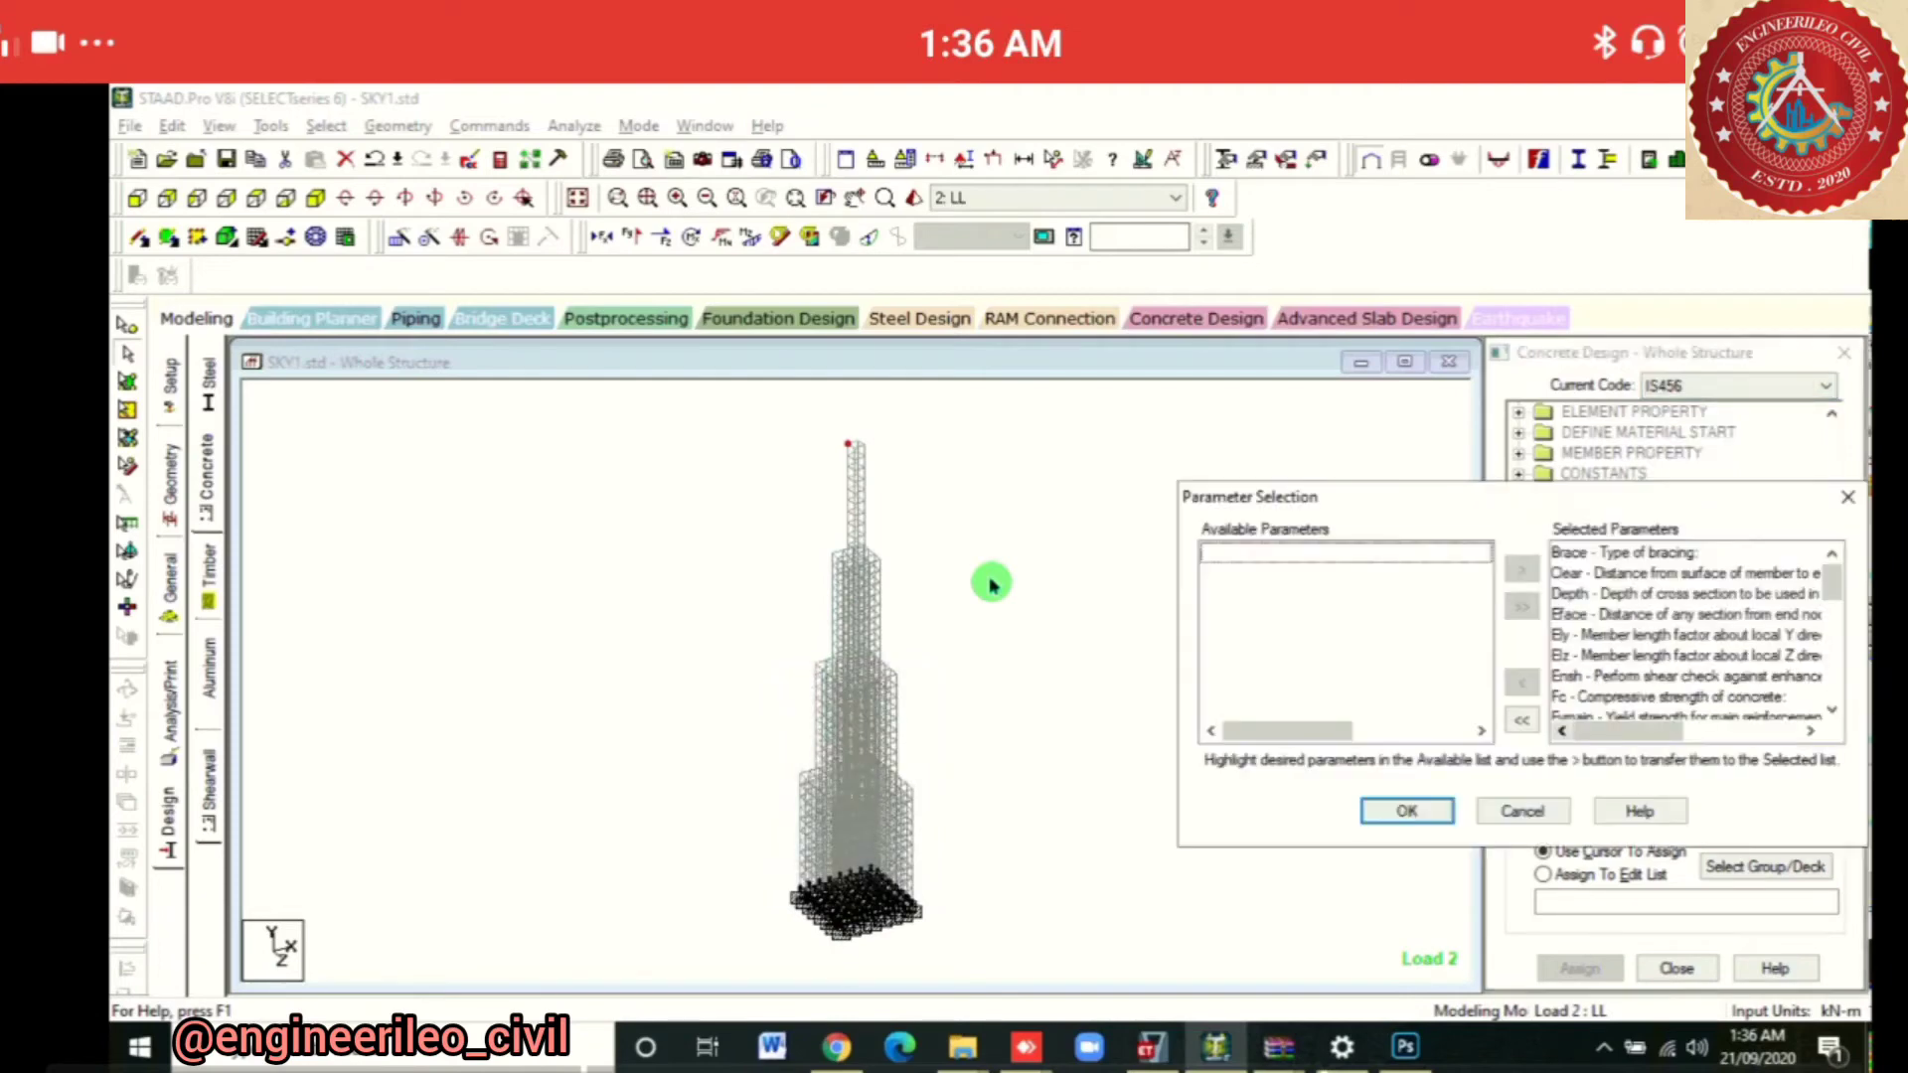
{"action": "key", "text": "space"}
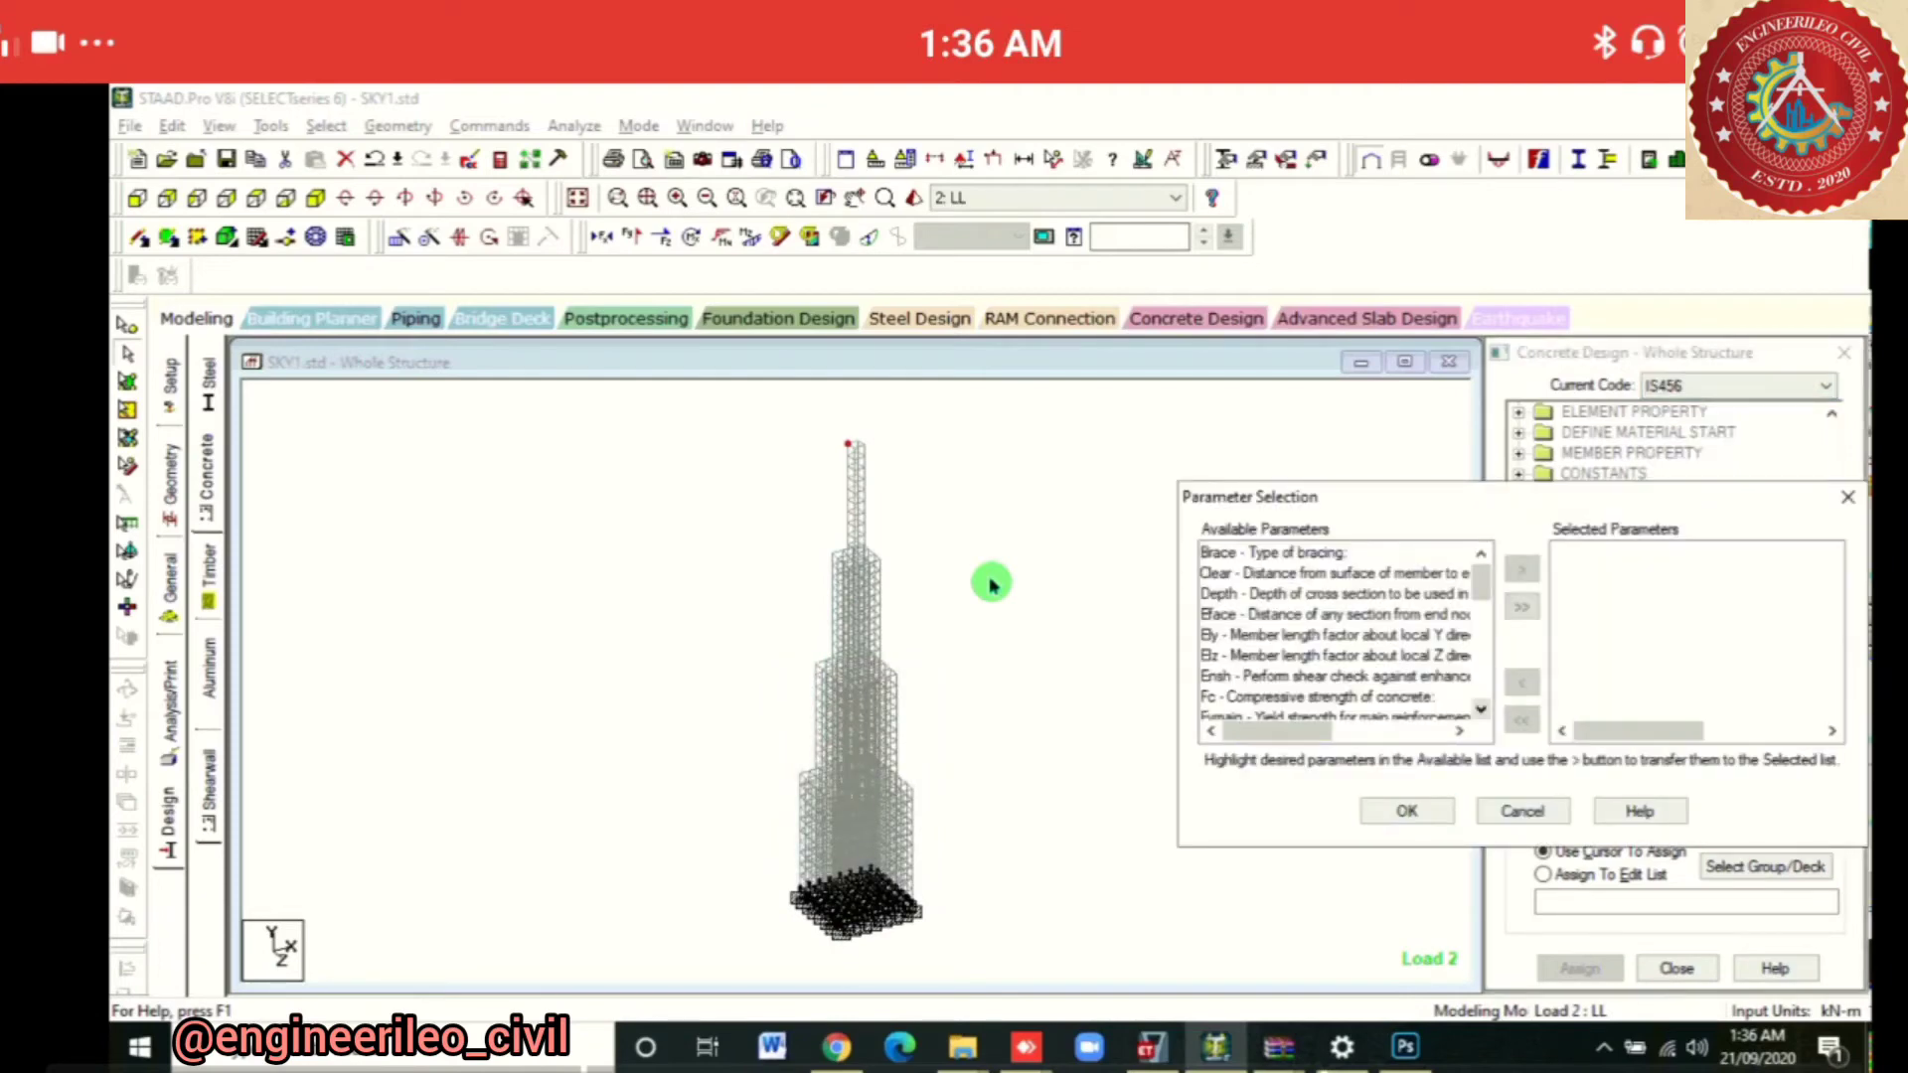
{"action": "key", "text": "f"}
{"action": "key", "text": "Tab"}
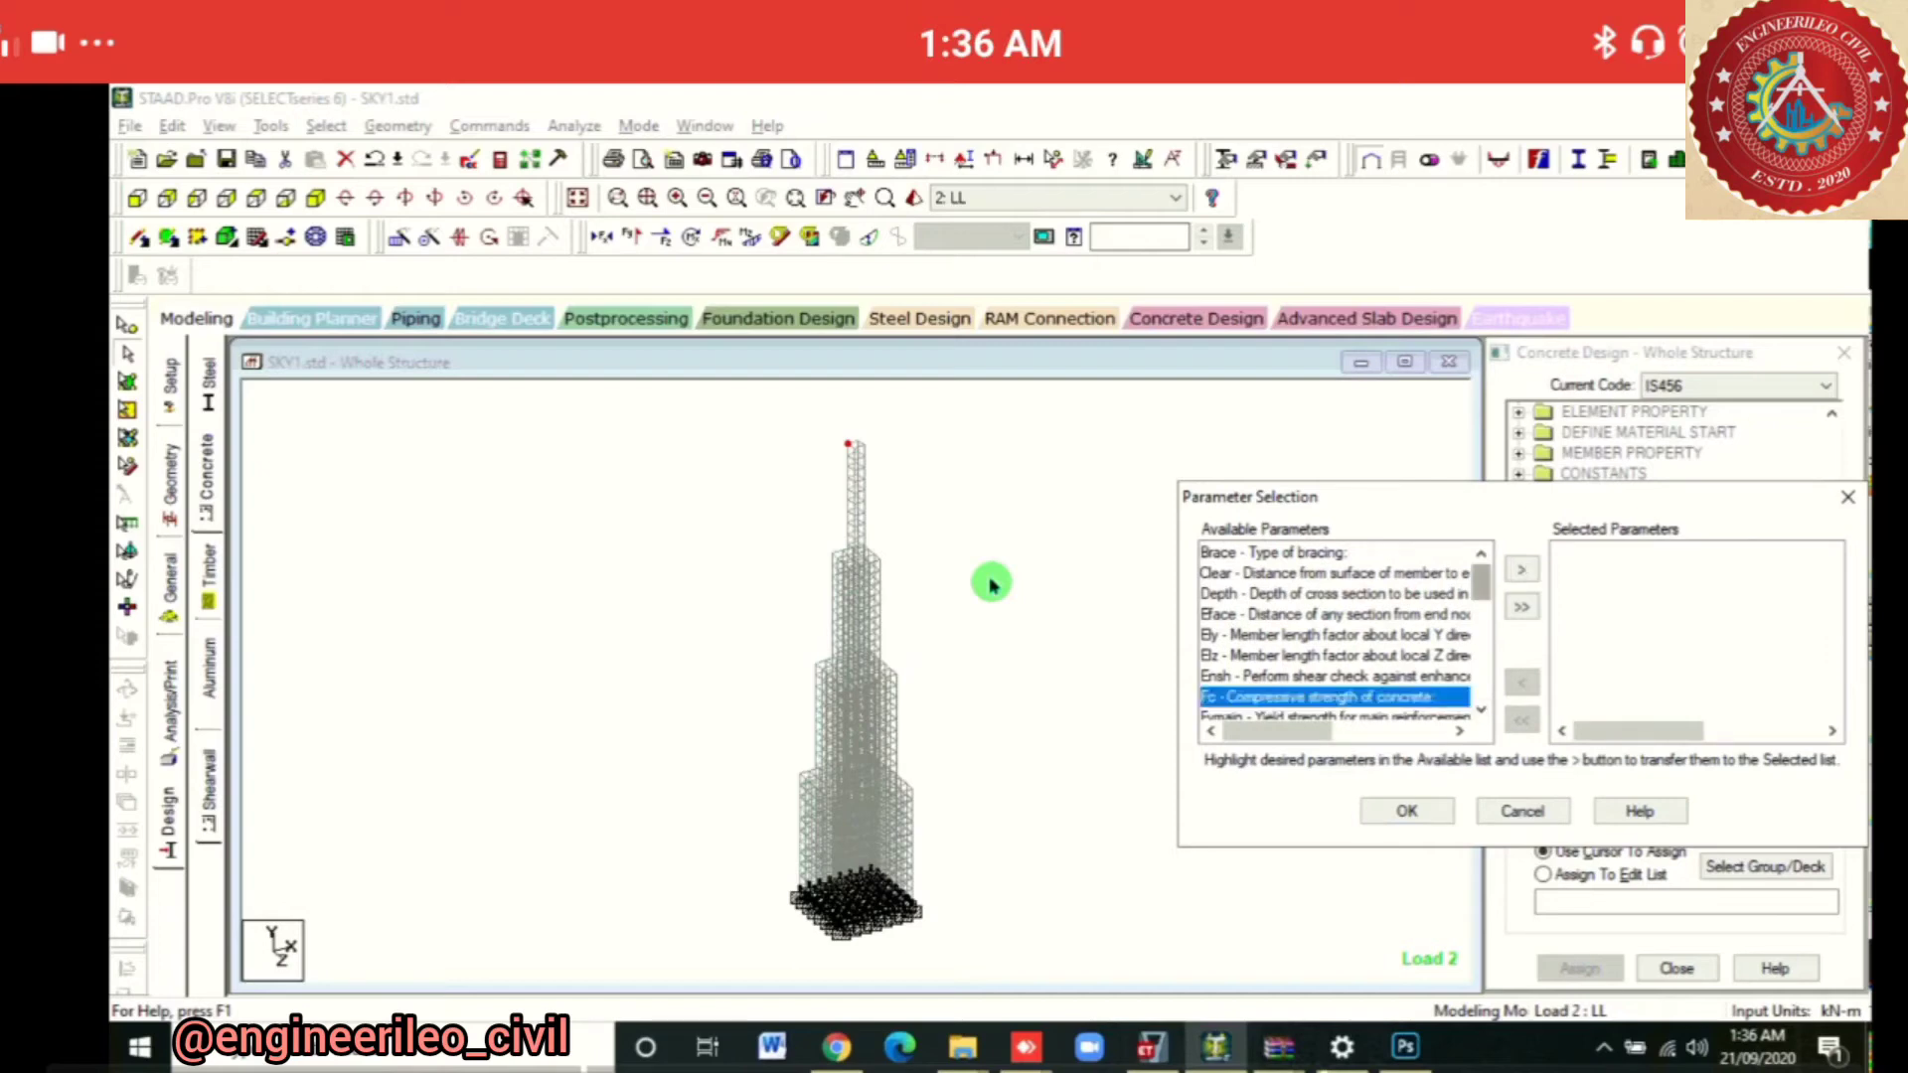
{"action": "key", "text": "space"}
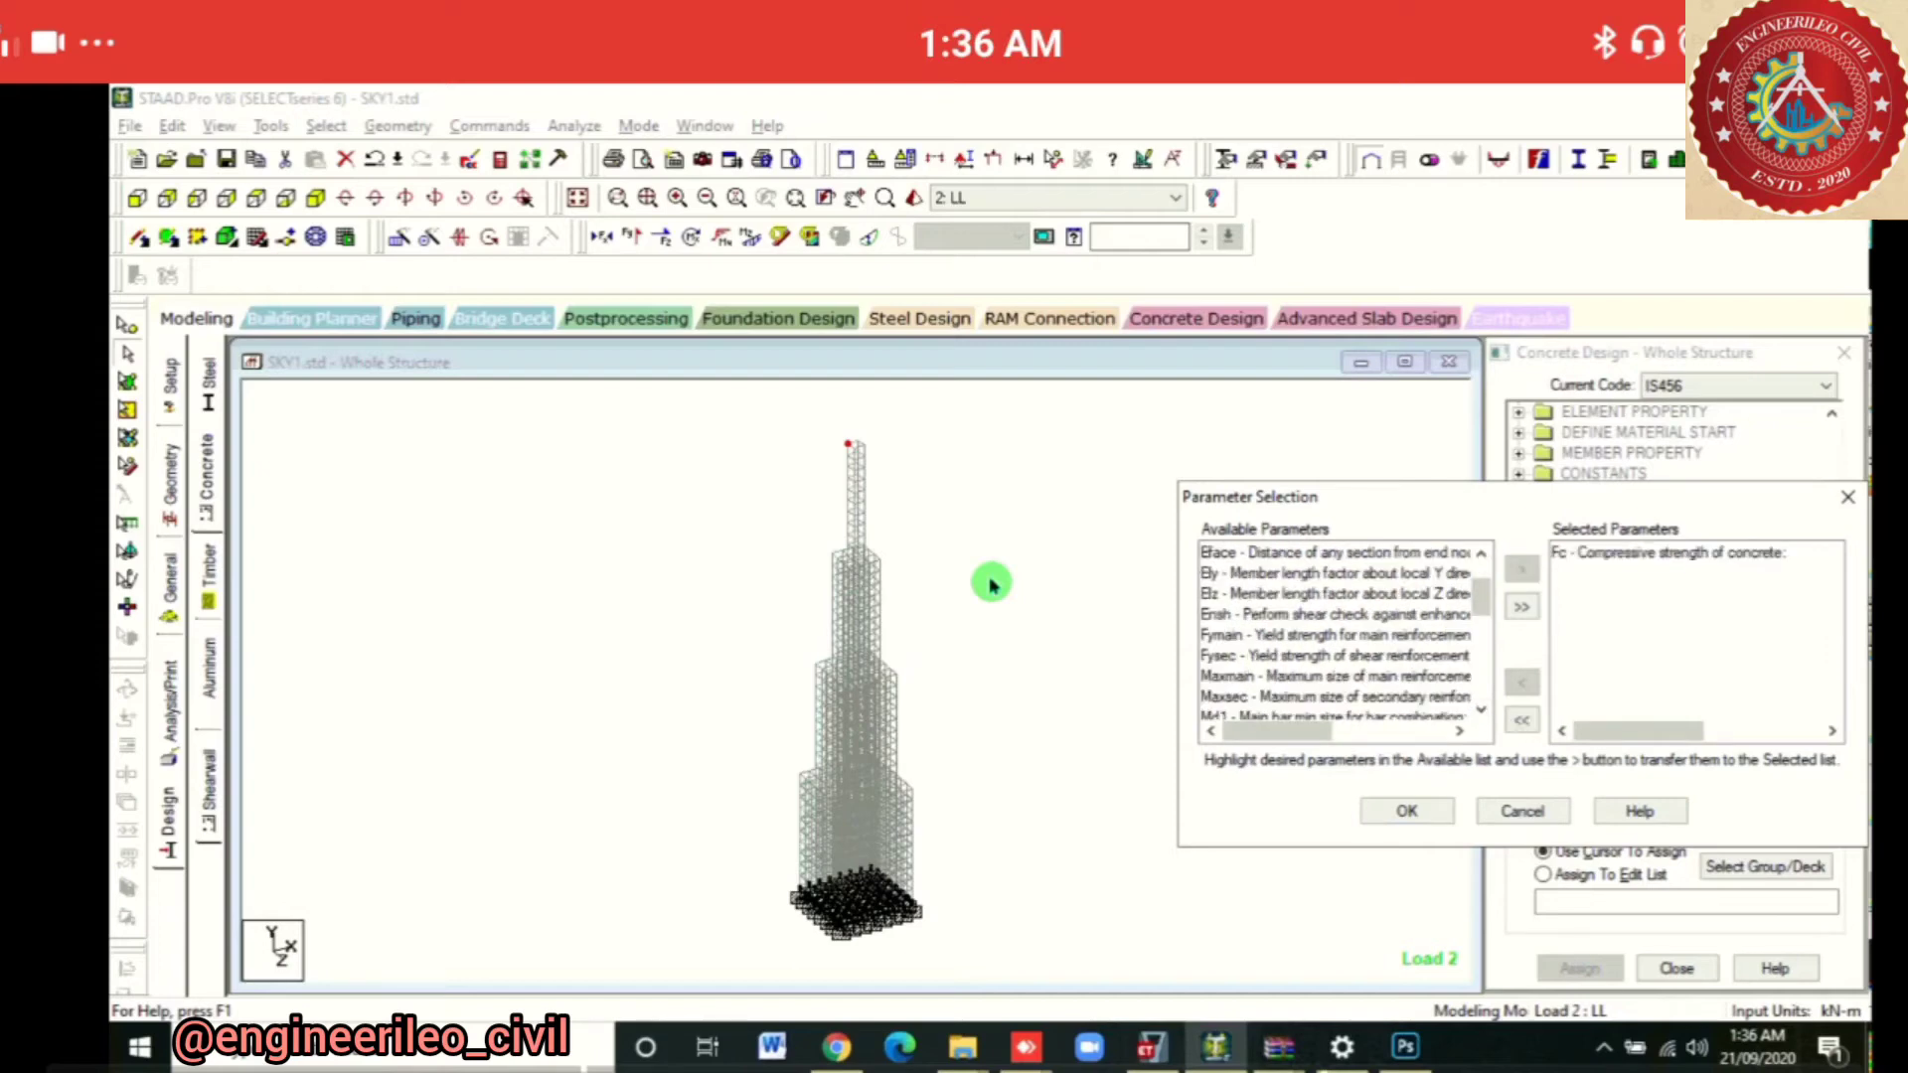
{"action": "key", "text": "shift+Tab"}
{"action": "key", "text": "f"}
{"action": "key", "text": "Tab"}
{"action": "key", "text": "space"}
{"action": "key", "text": "Tab"}
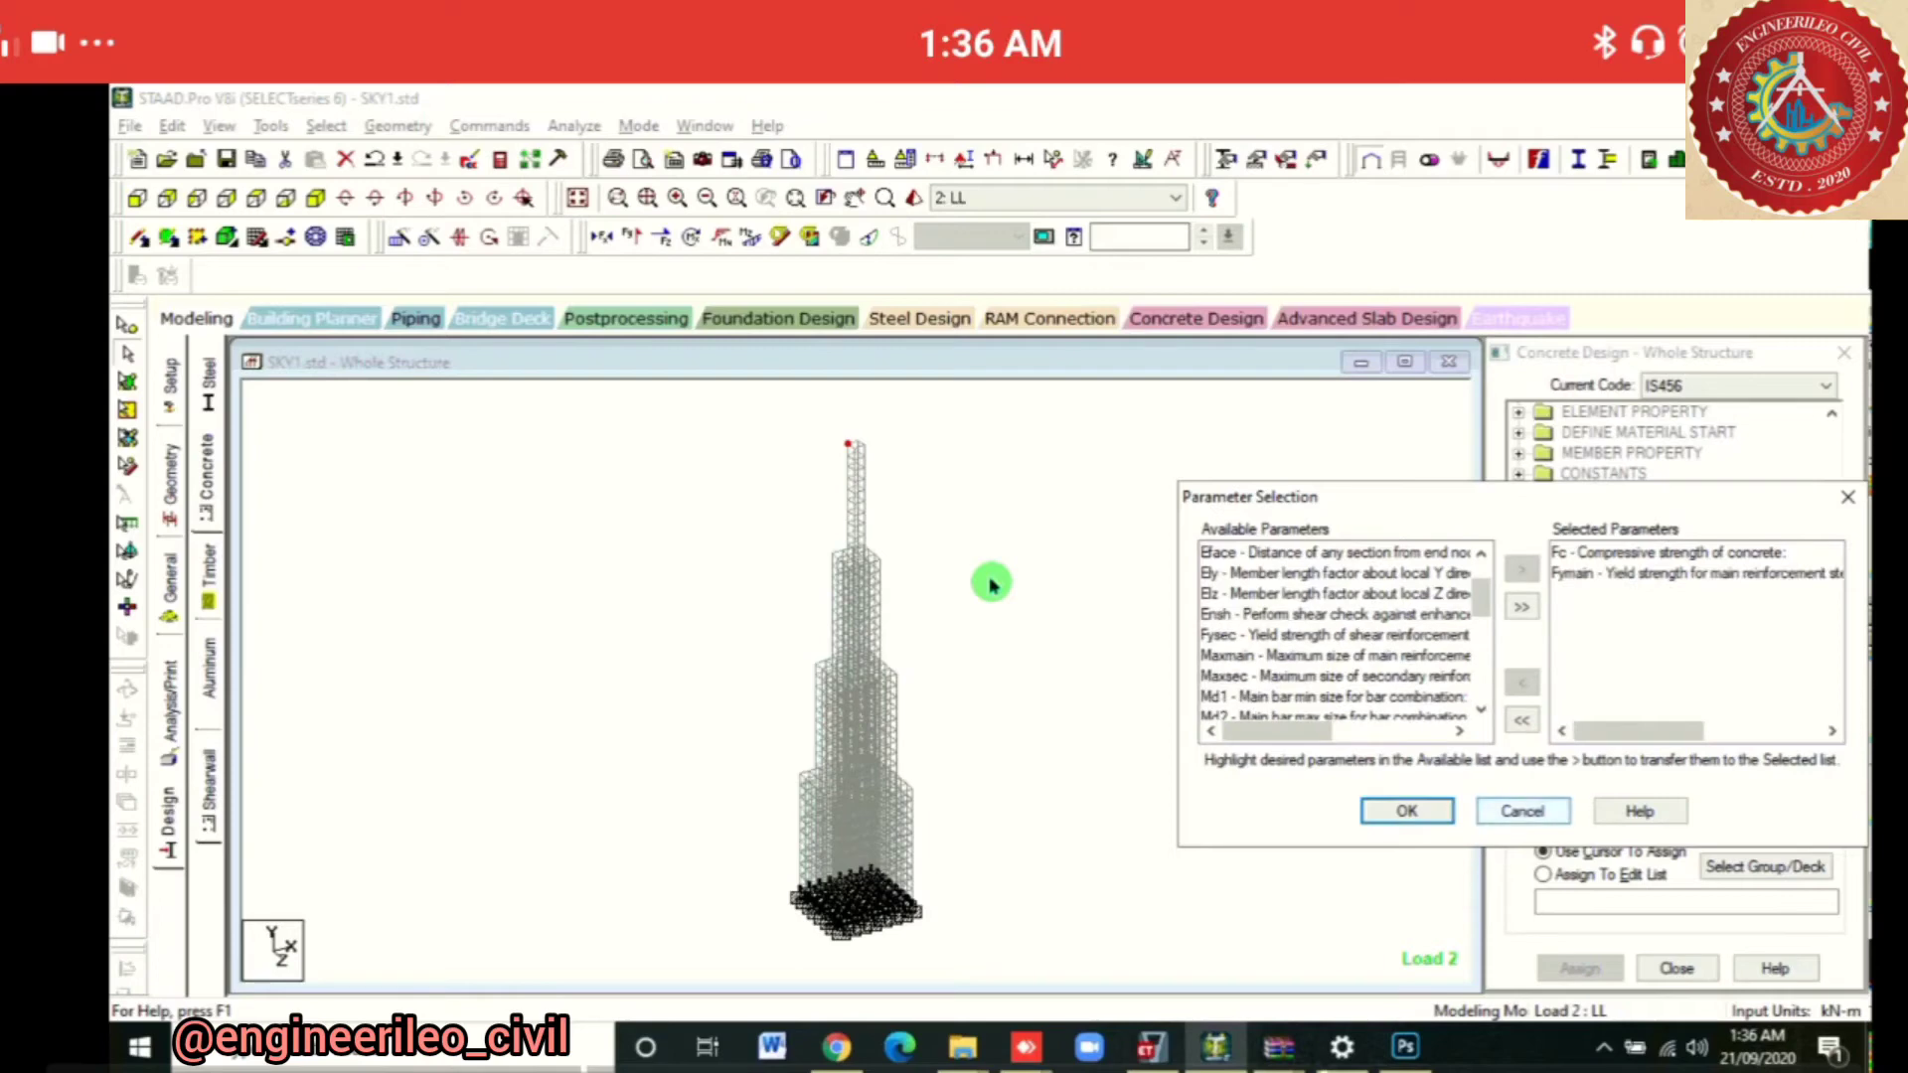
{"action": "key", "text": "Return"}
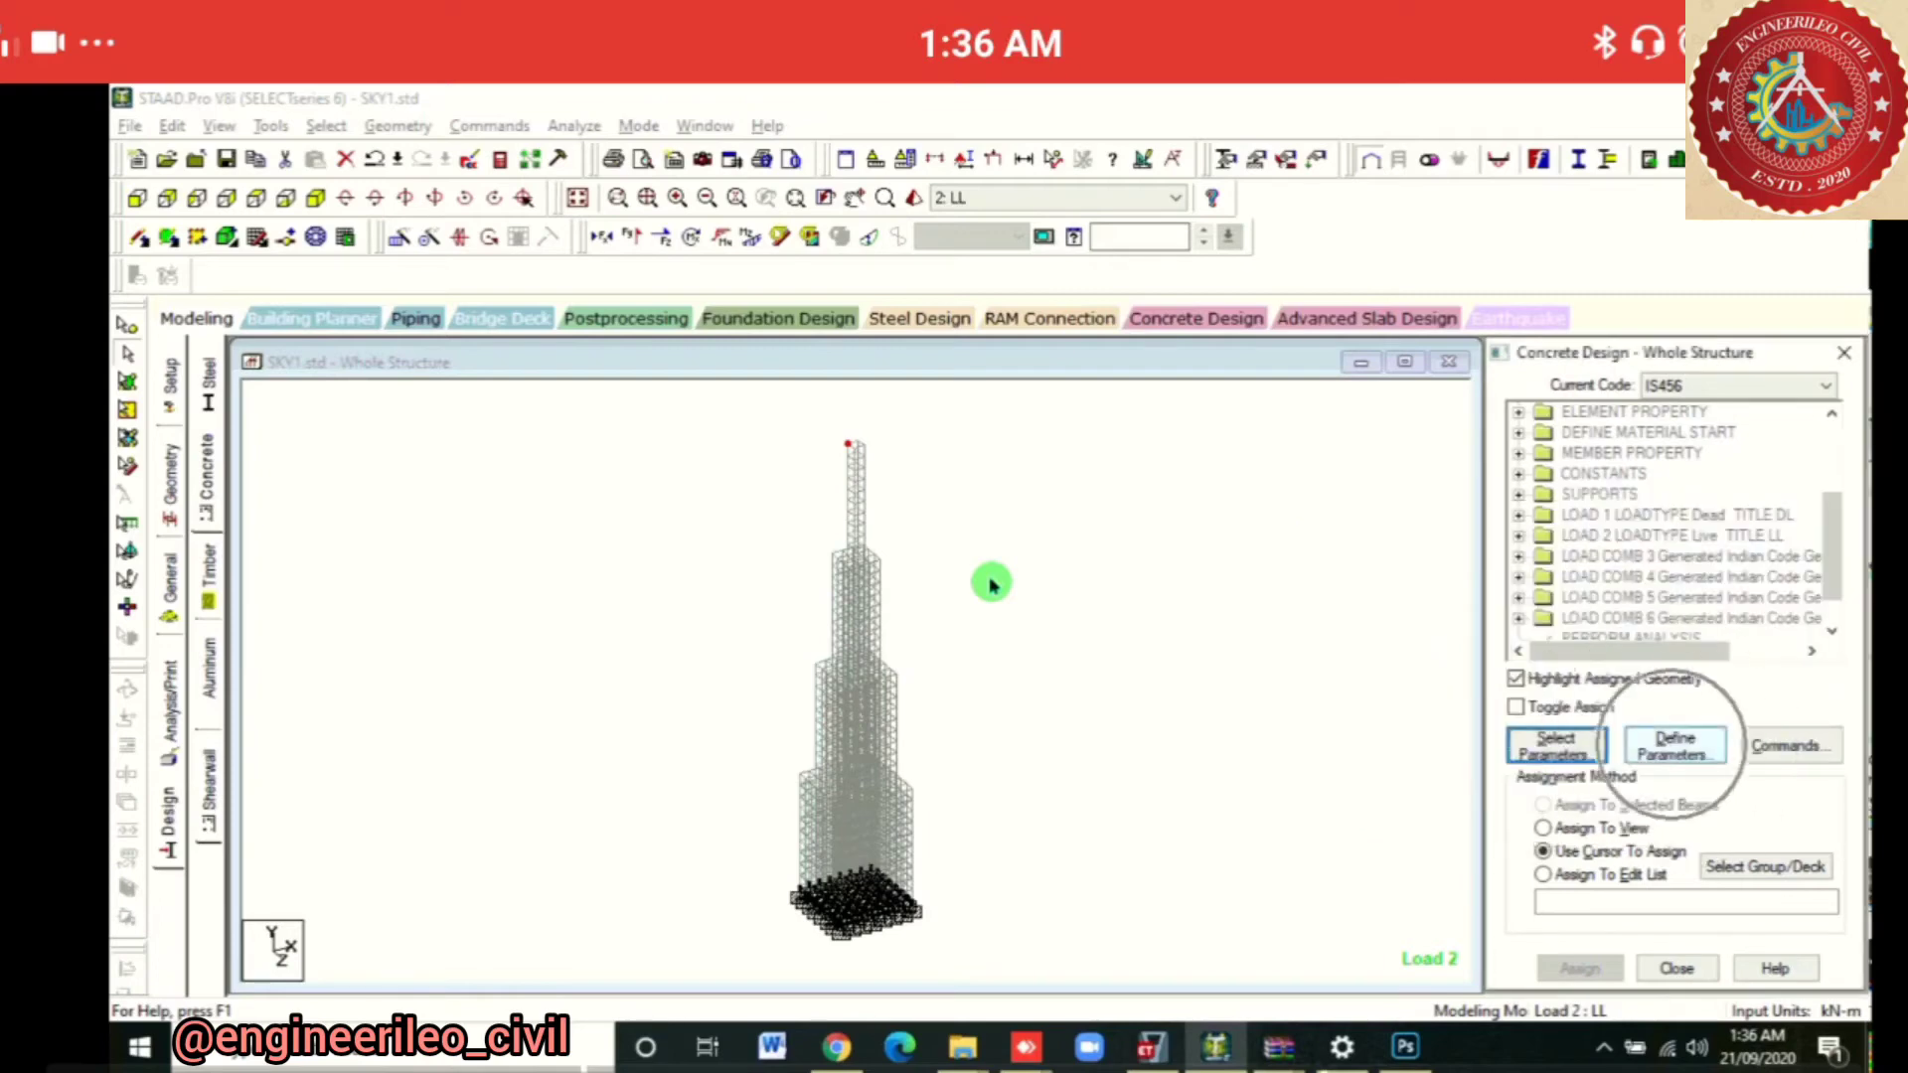
Define the concrete compressive strength as 30000 kN/m2 and the main reinforcement yield strength as 500000 kN/m2, adding both parameters
{"action": "key", "text": "Tab"}
{"action": "key", "text": "Return"}
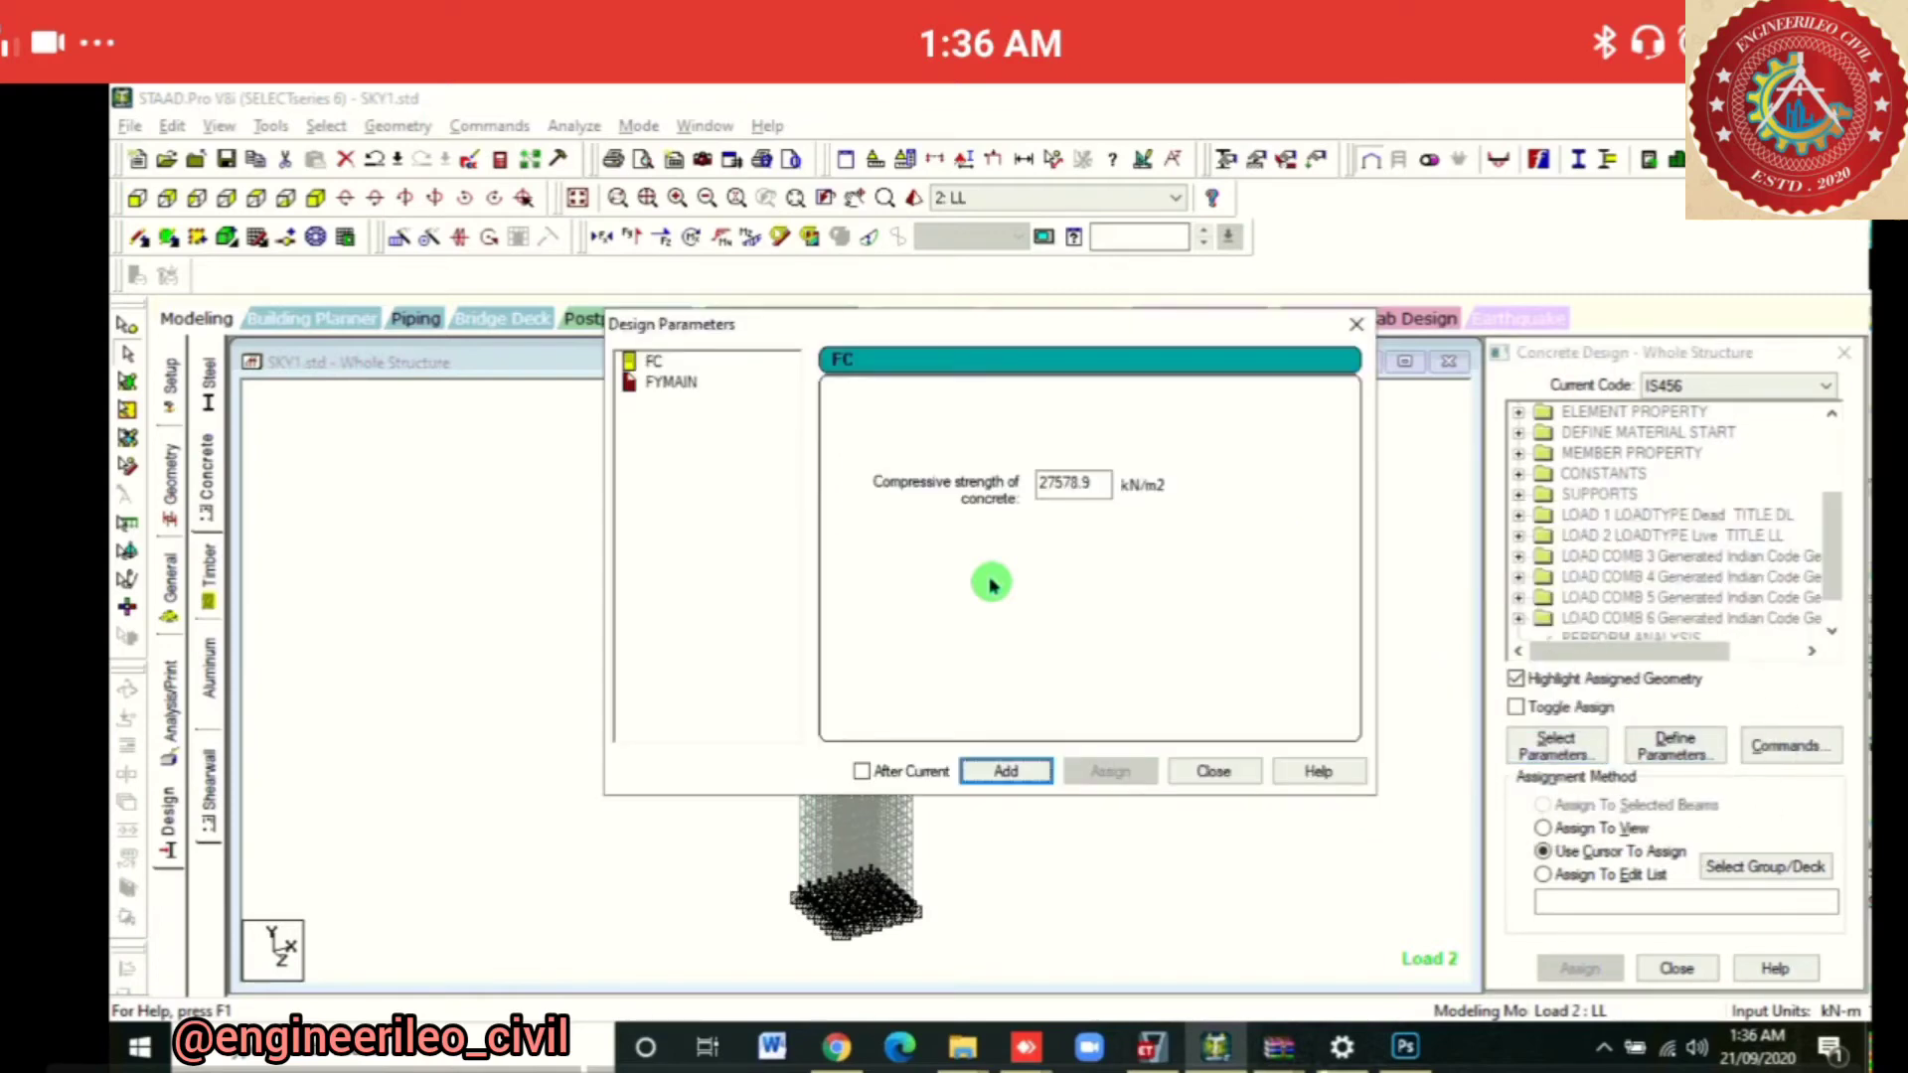
{"action": "key", "text": "Tab"}
{"action": "type", "text": "30000"}
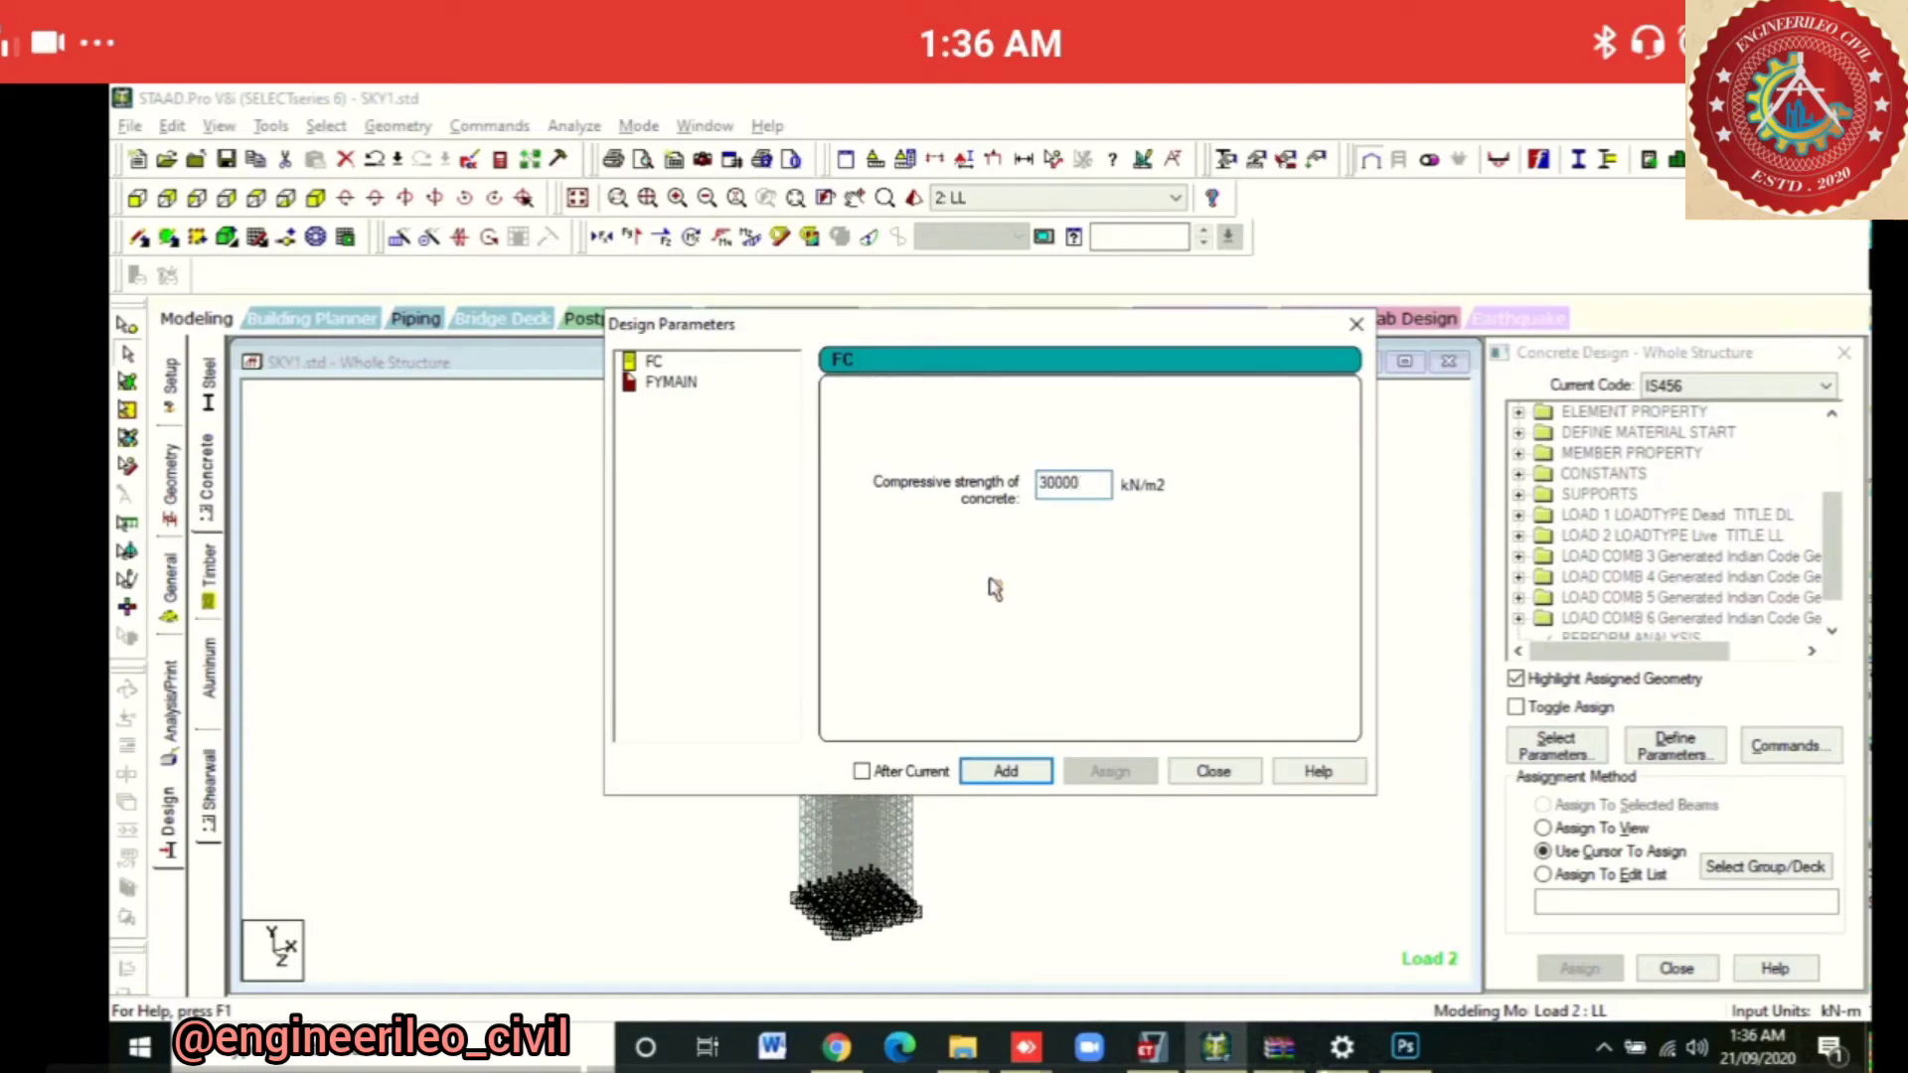
{"action": "key", "text": "Return"}
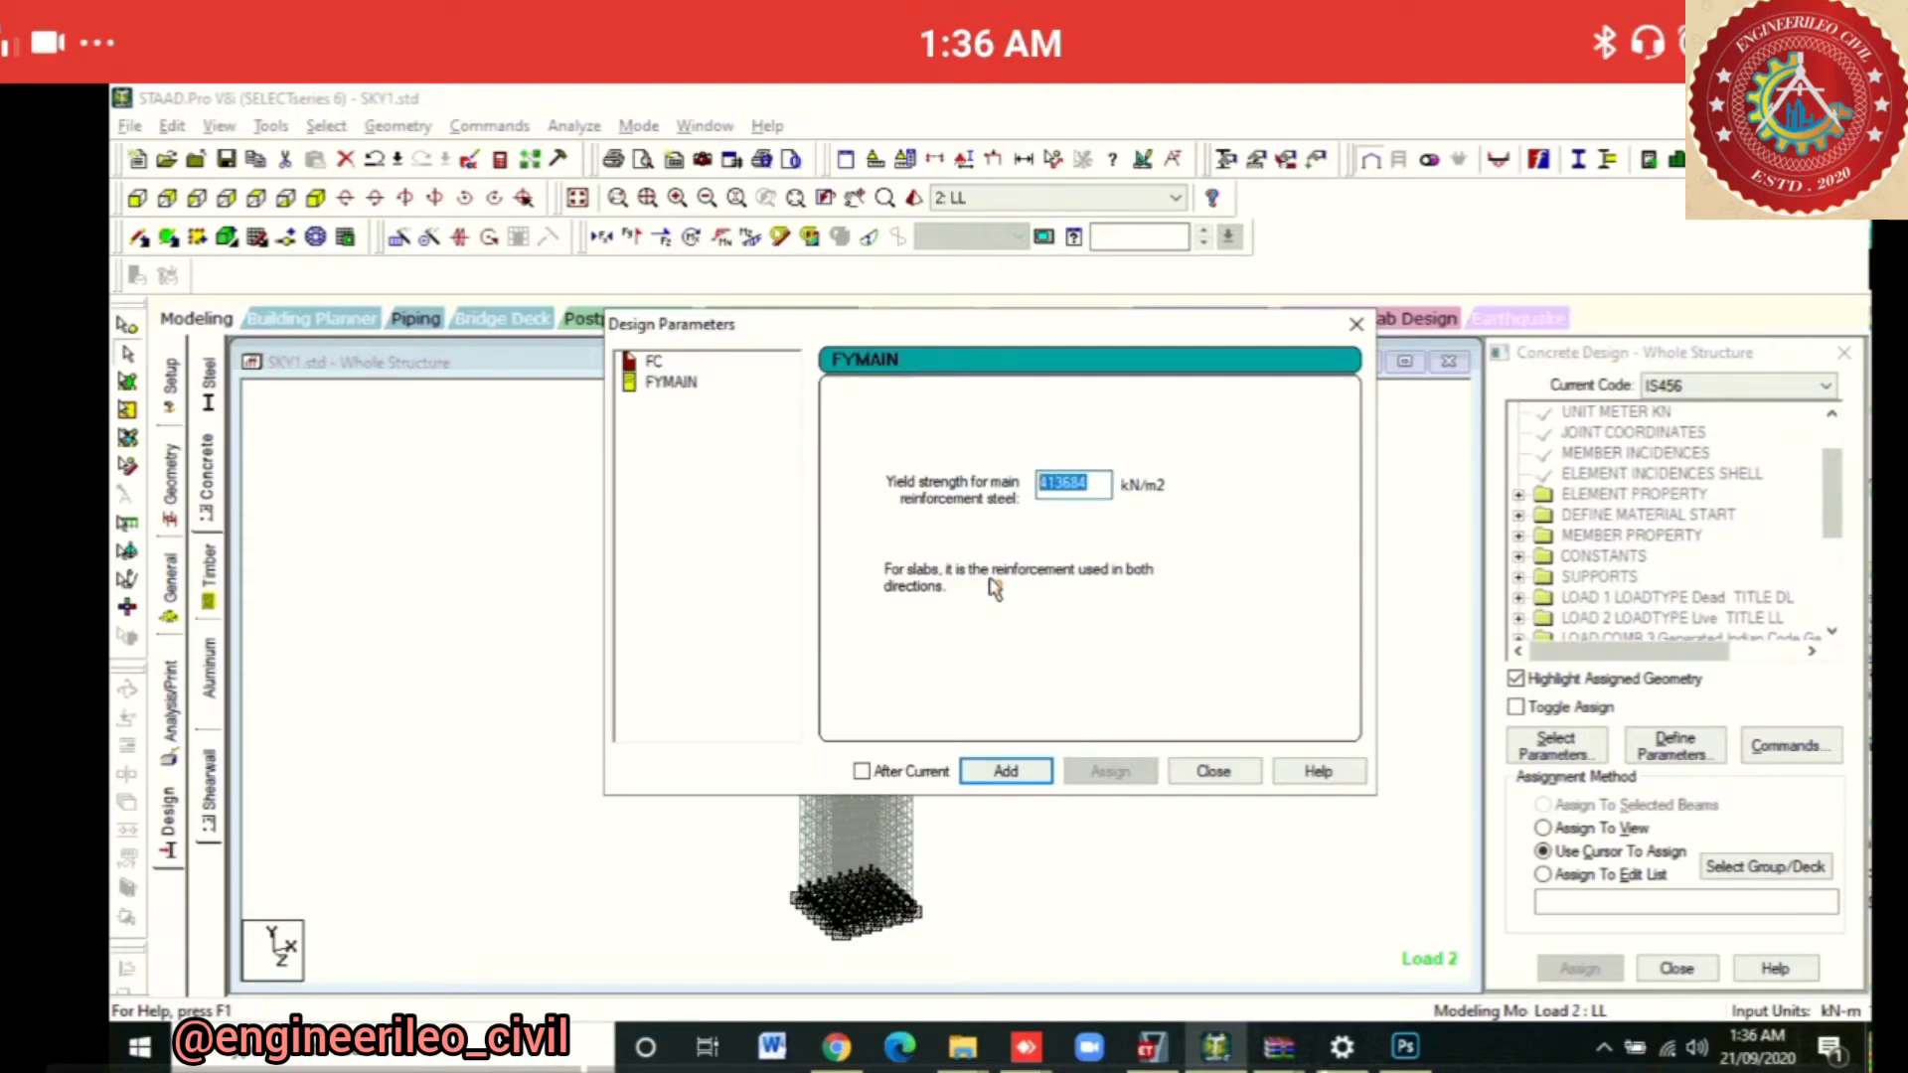
{"action": "type", "text": "500000"}
{"action": "left_click", "coordinate": [991, 586]}
{"action": "key", "text": "Return"}
{"action": "key", "text": "Escape"}
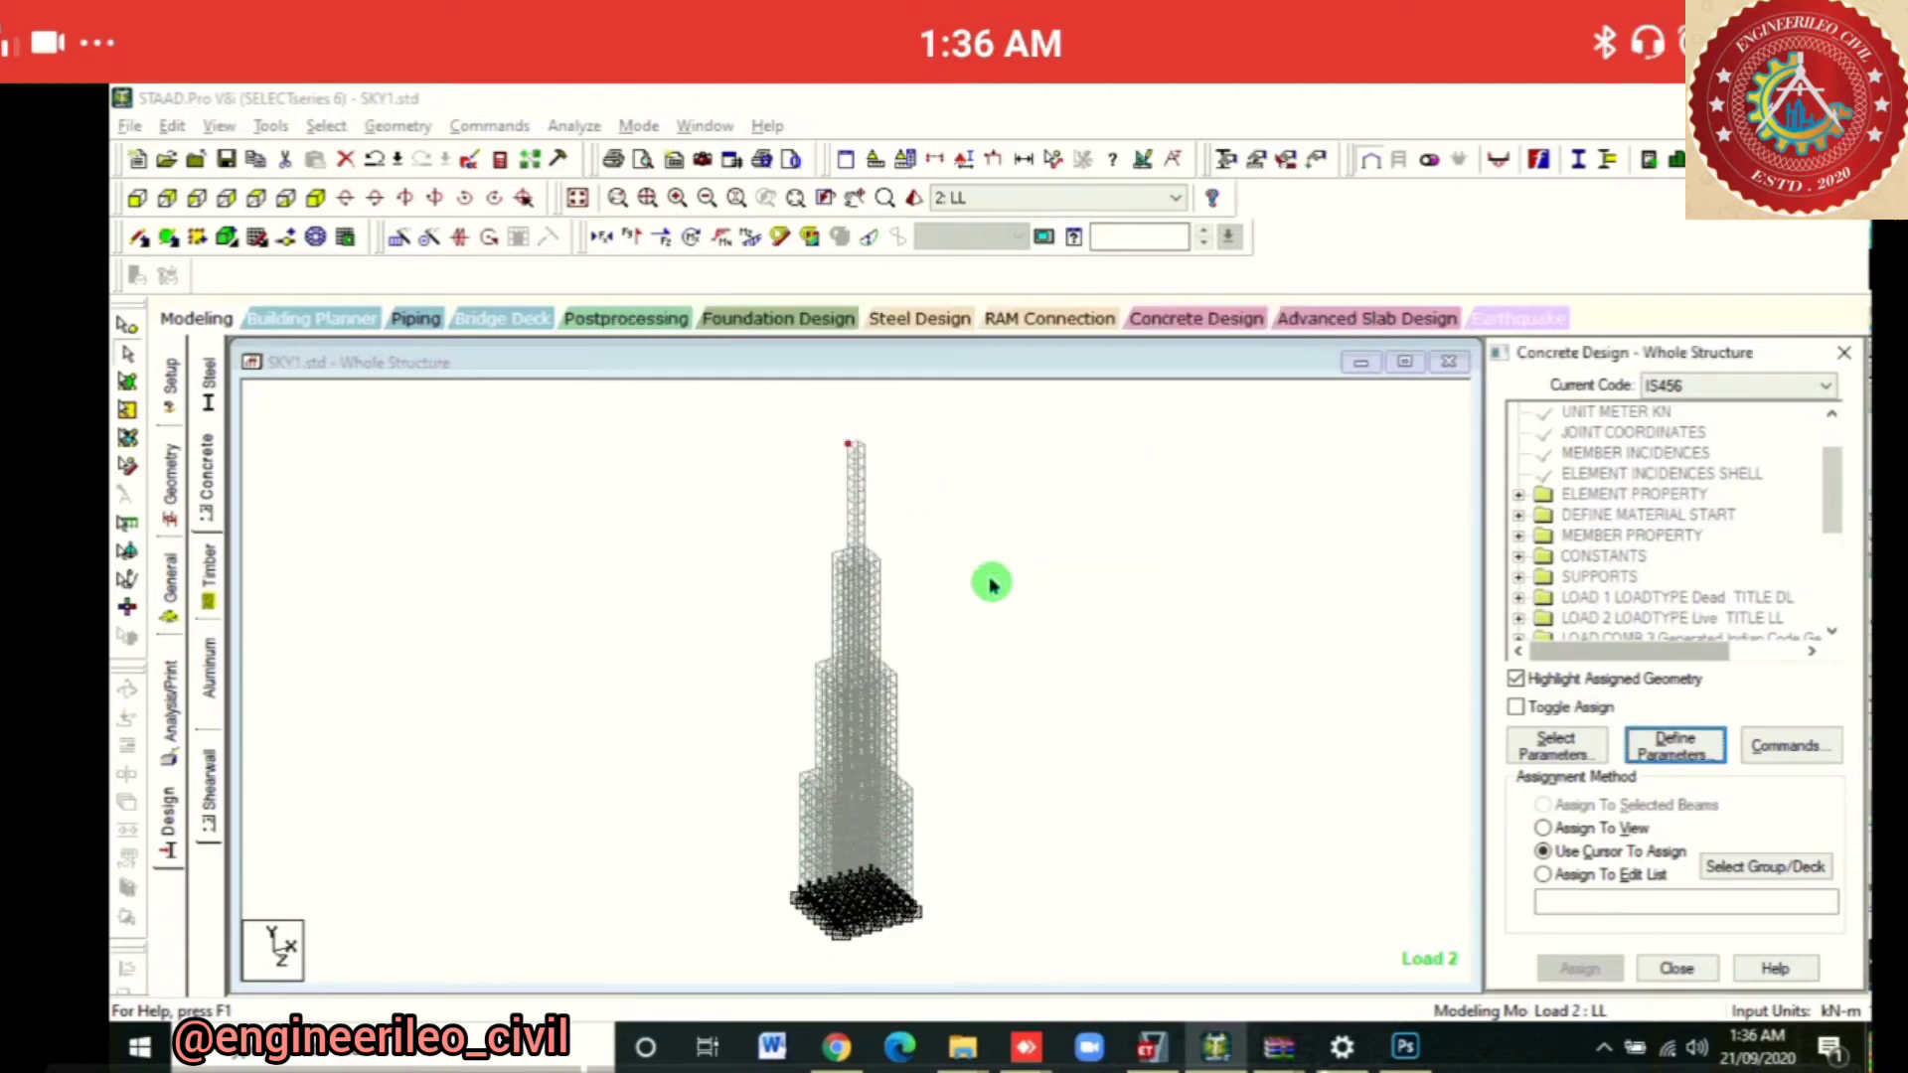
Add the Design Beam, Design Column, Design Slab/Element and Take Off commands to the concrete design
{"action": "left_click", "coordinate": [1786, 745]}
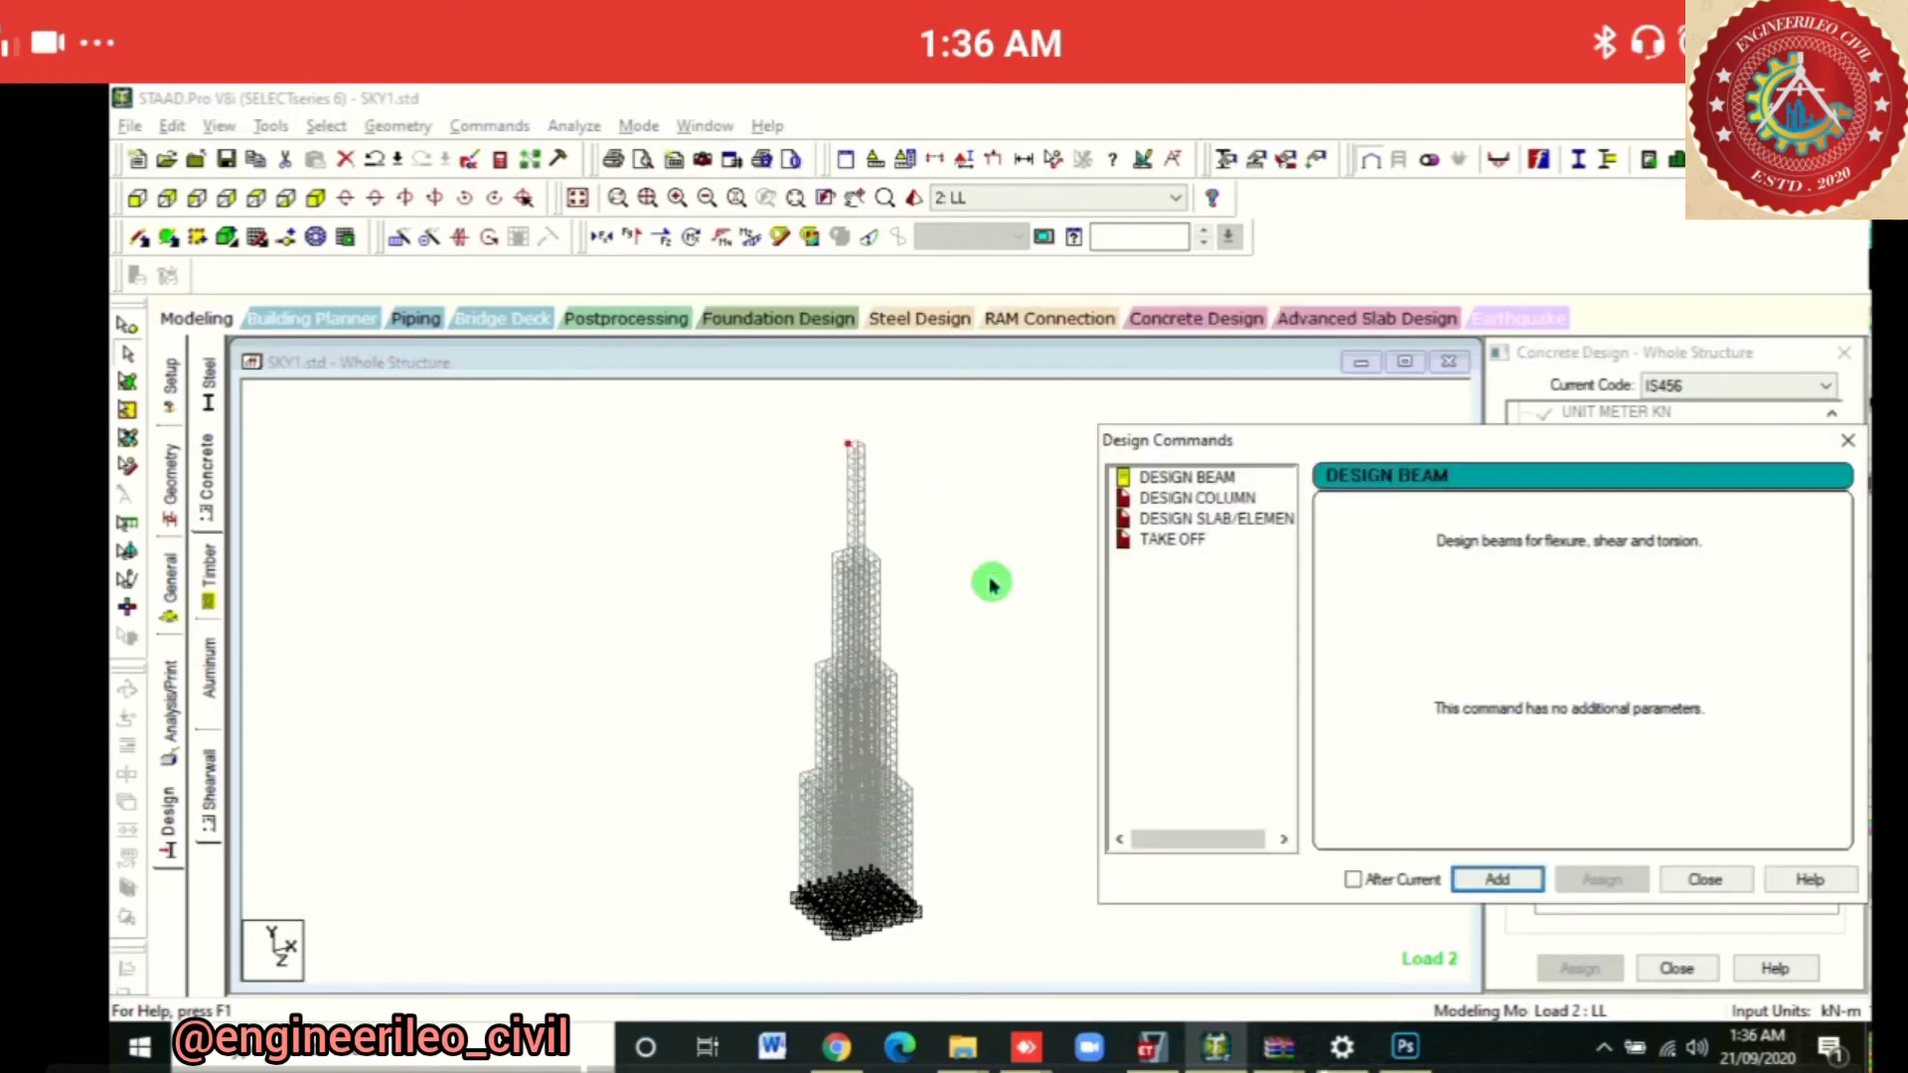
{"action": "left_click", "coordinate": [1186, 477]}
{"action": "left_click", "coordinate": [1498, 879]}
{"action": "left_click", "coordinate": [1196, 498]}
{"action": "left_click", "coordinate": [1498, 880]}
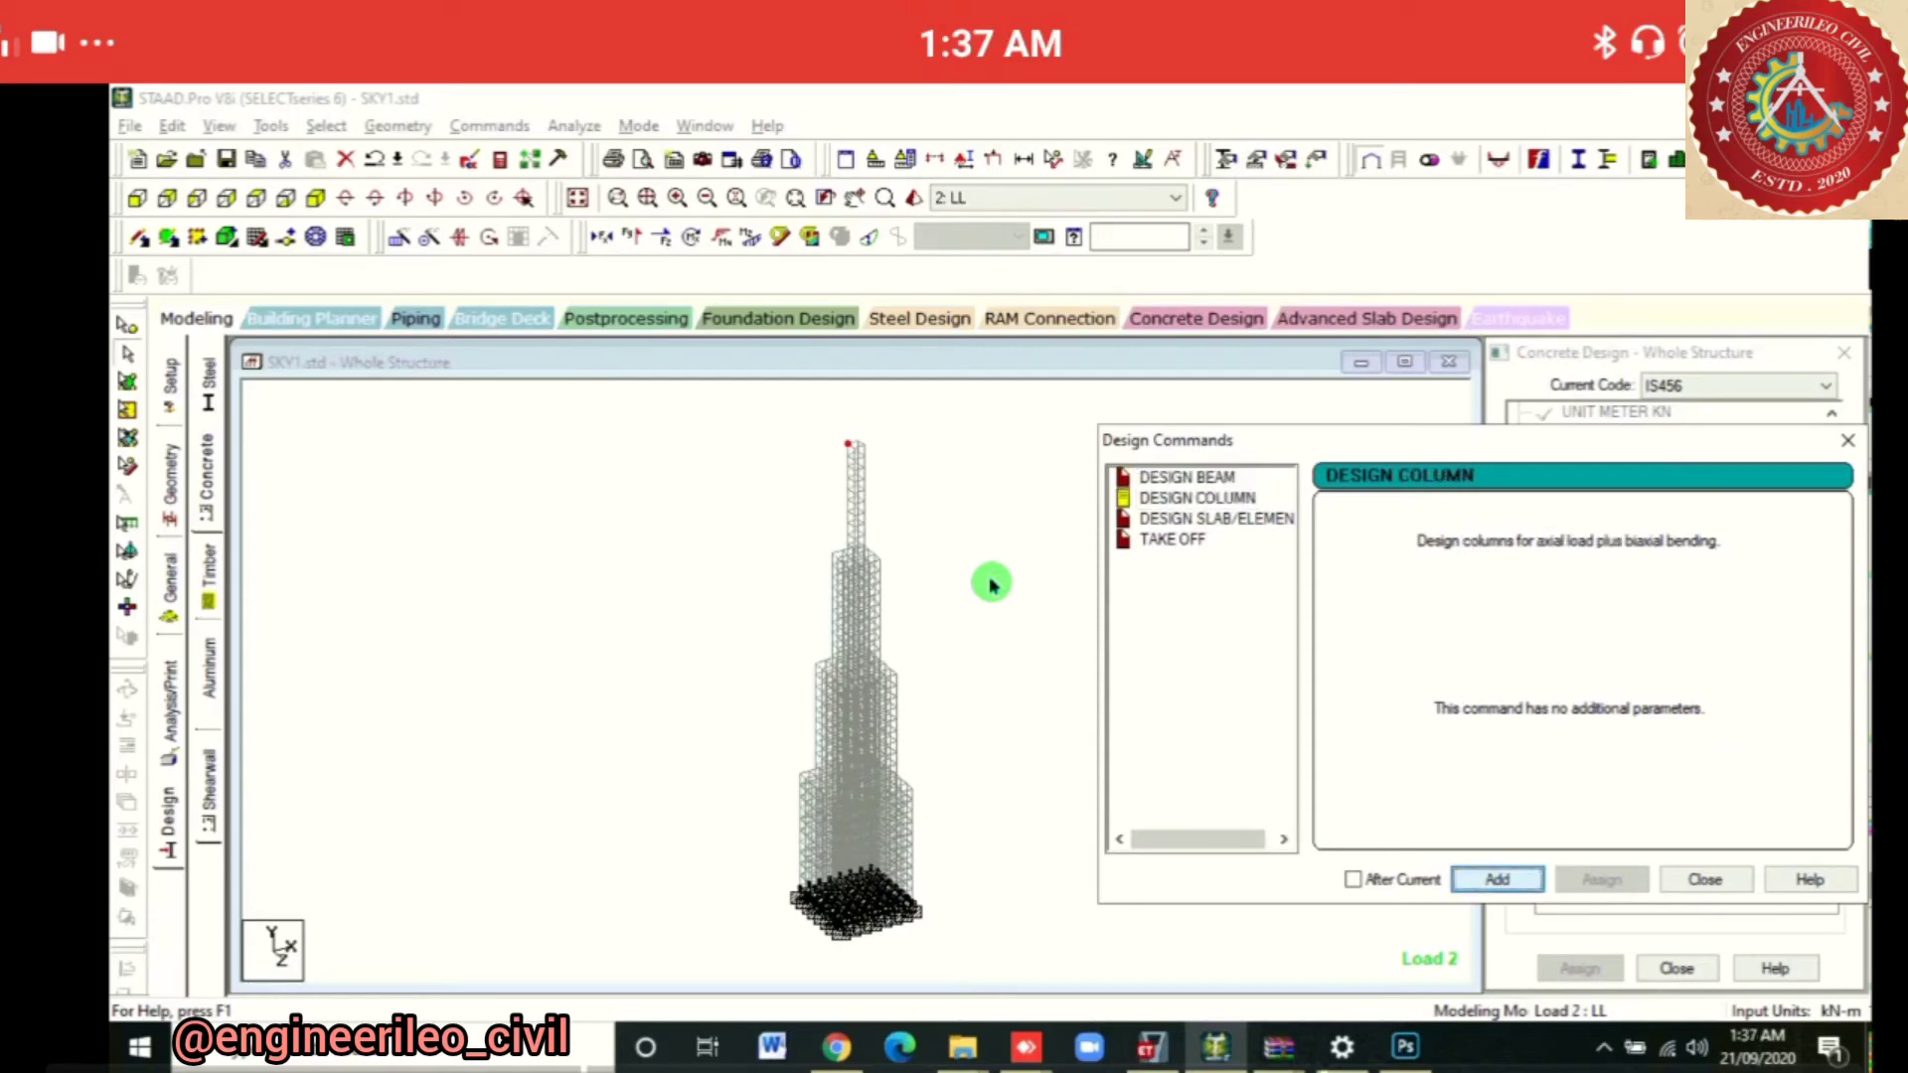
{"action": "left_click", "coordinate": [1216, 518]}
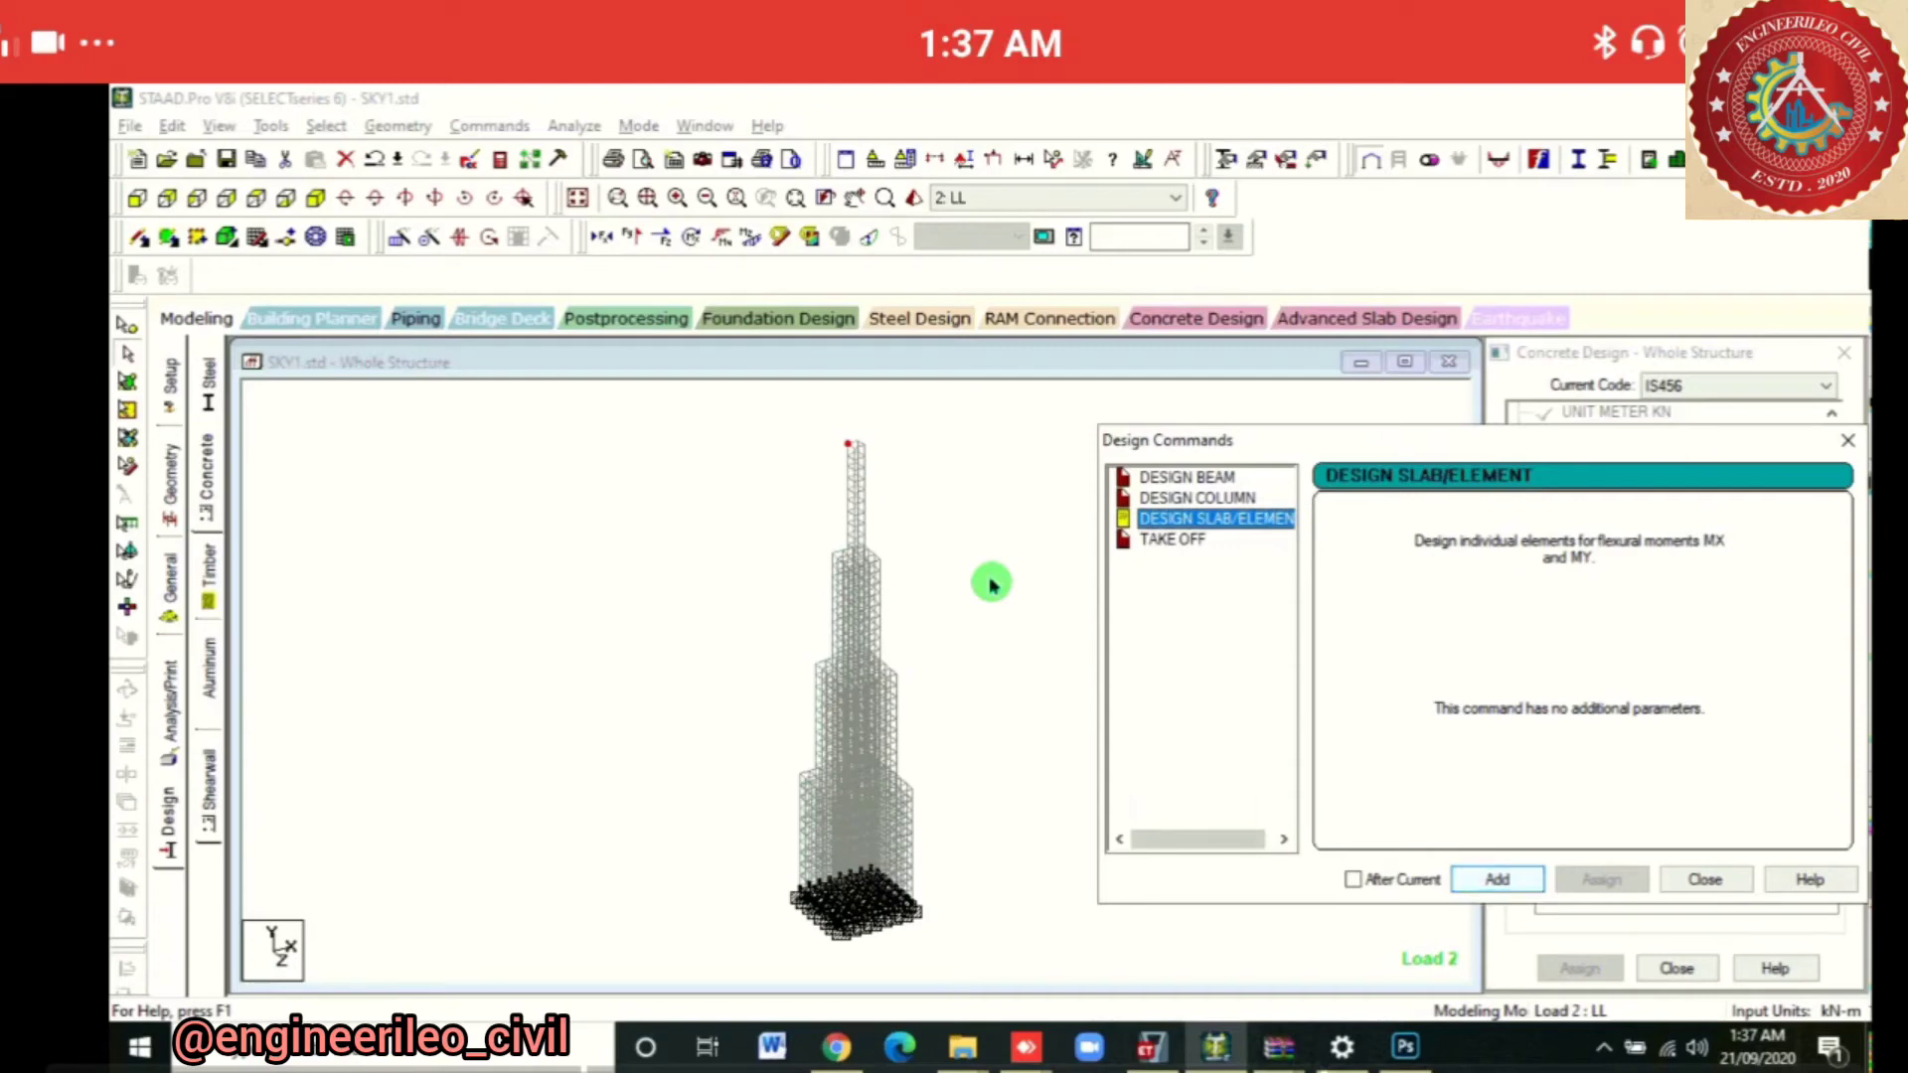
{"action": "left_click", "coordinate": [1498, 879]}
{"action": "left_click", "coordinate": [1172, 539]}
{"action": "left_click", "coordinate": [1498, 880]}
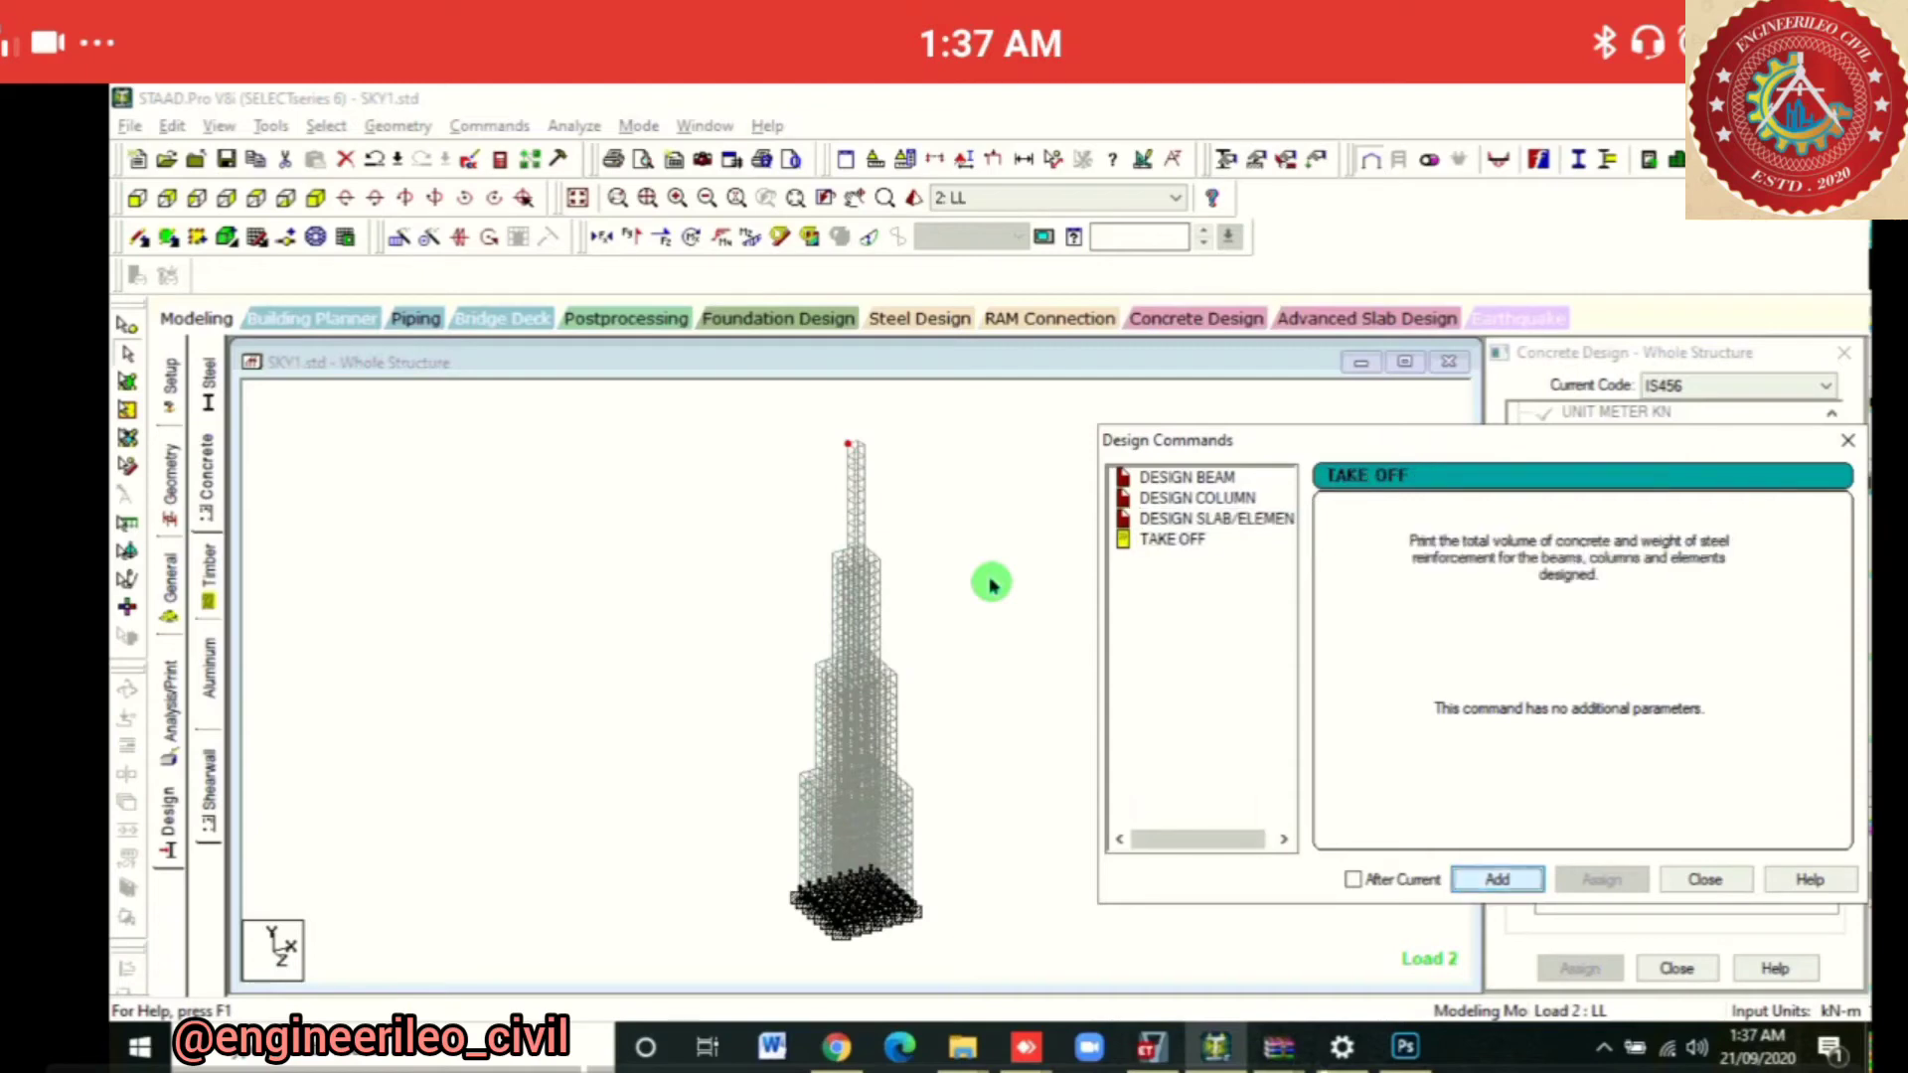
{"action": "left_click", "coordinate": [1704, 879]}
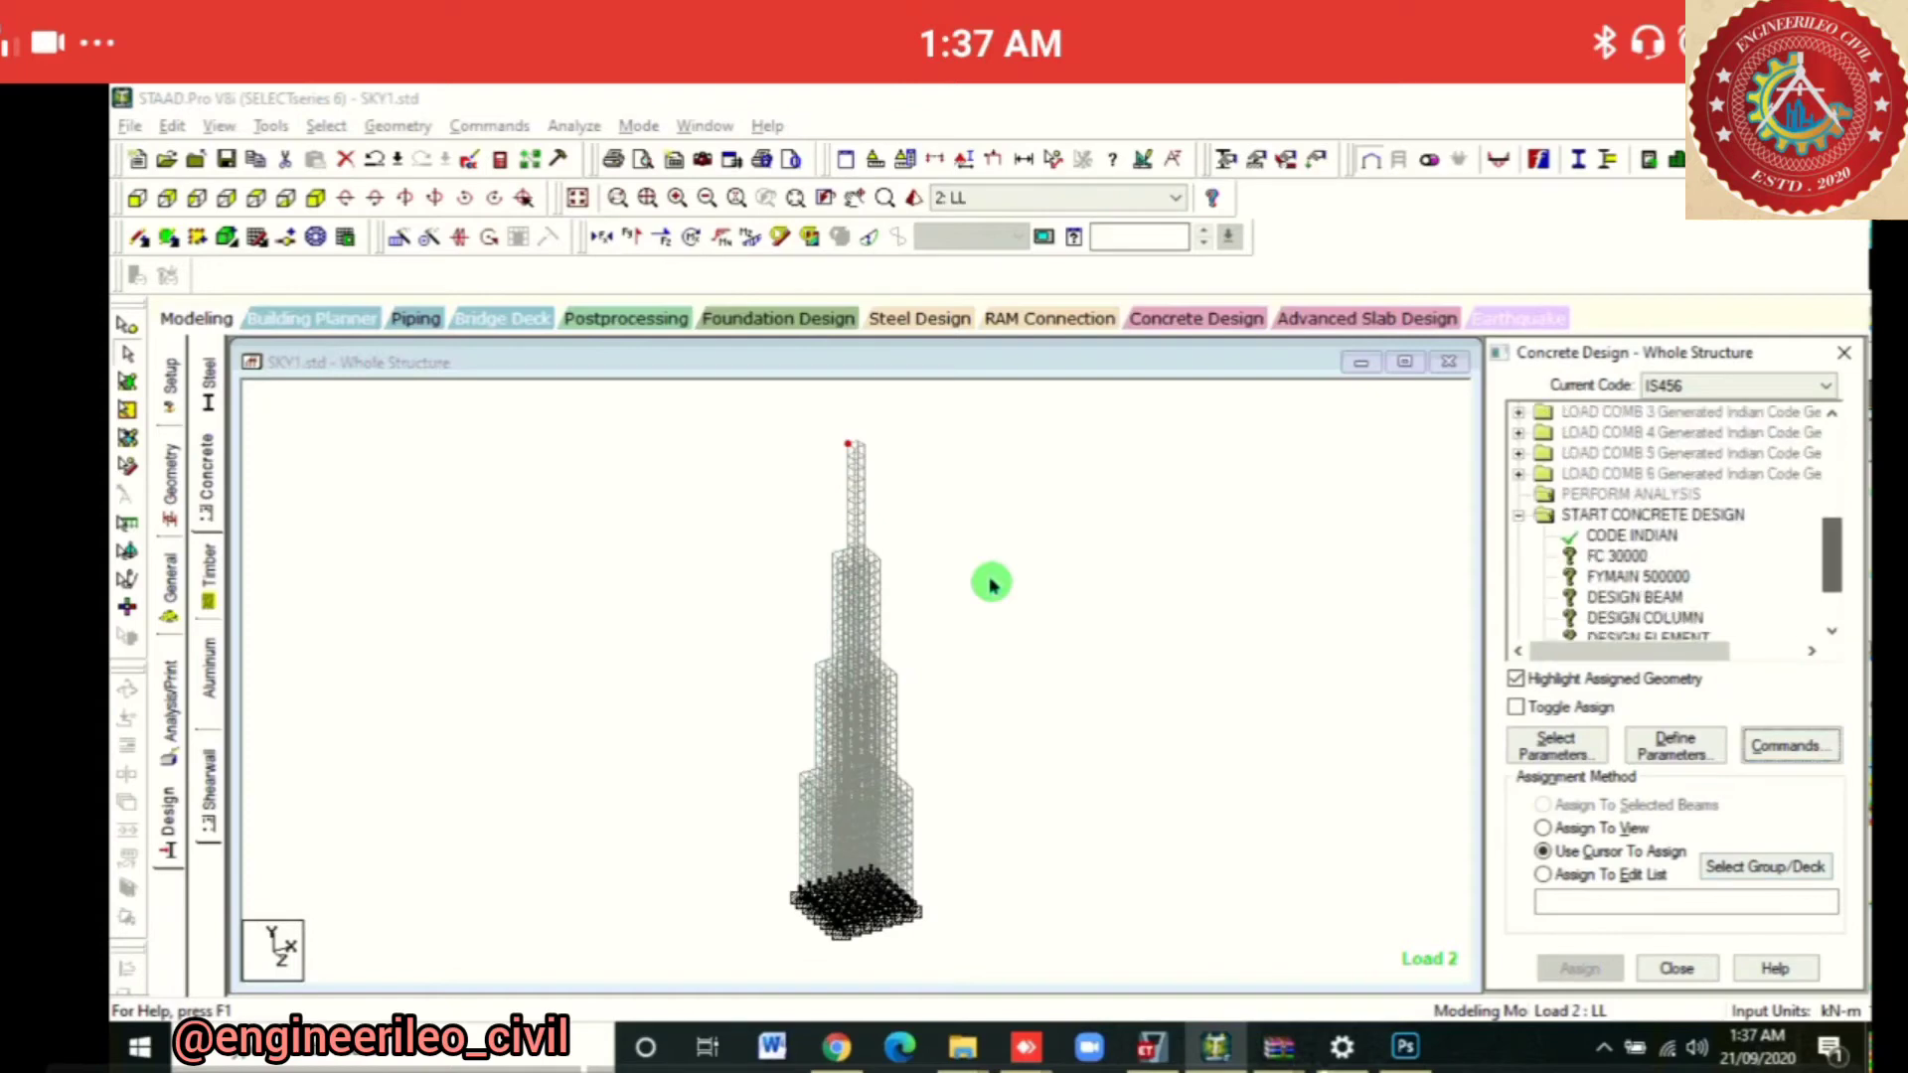
Assign the FC 30000 and FYMAIN 500000 parameters to the whole structure with the Assign To View method
{"action": "left_click", "coordinate": [1617, 473]}
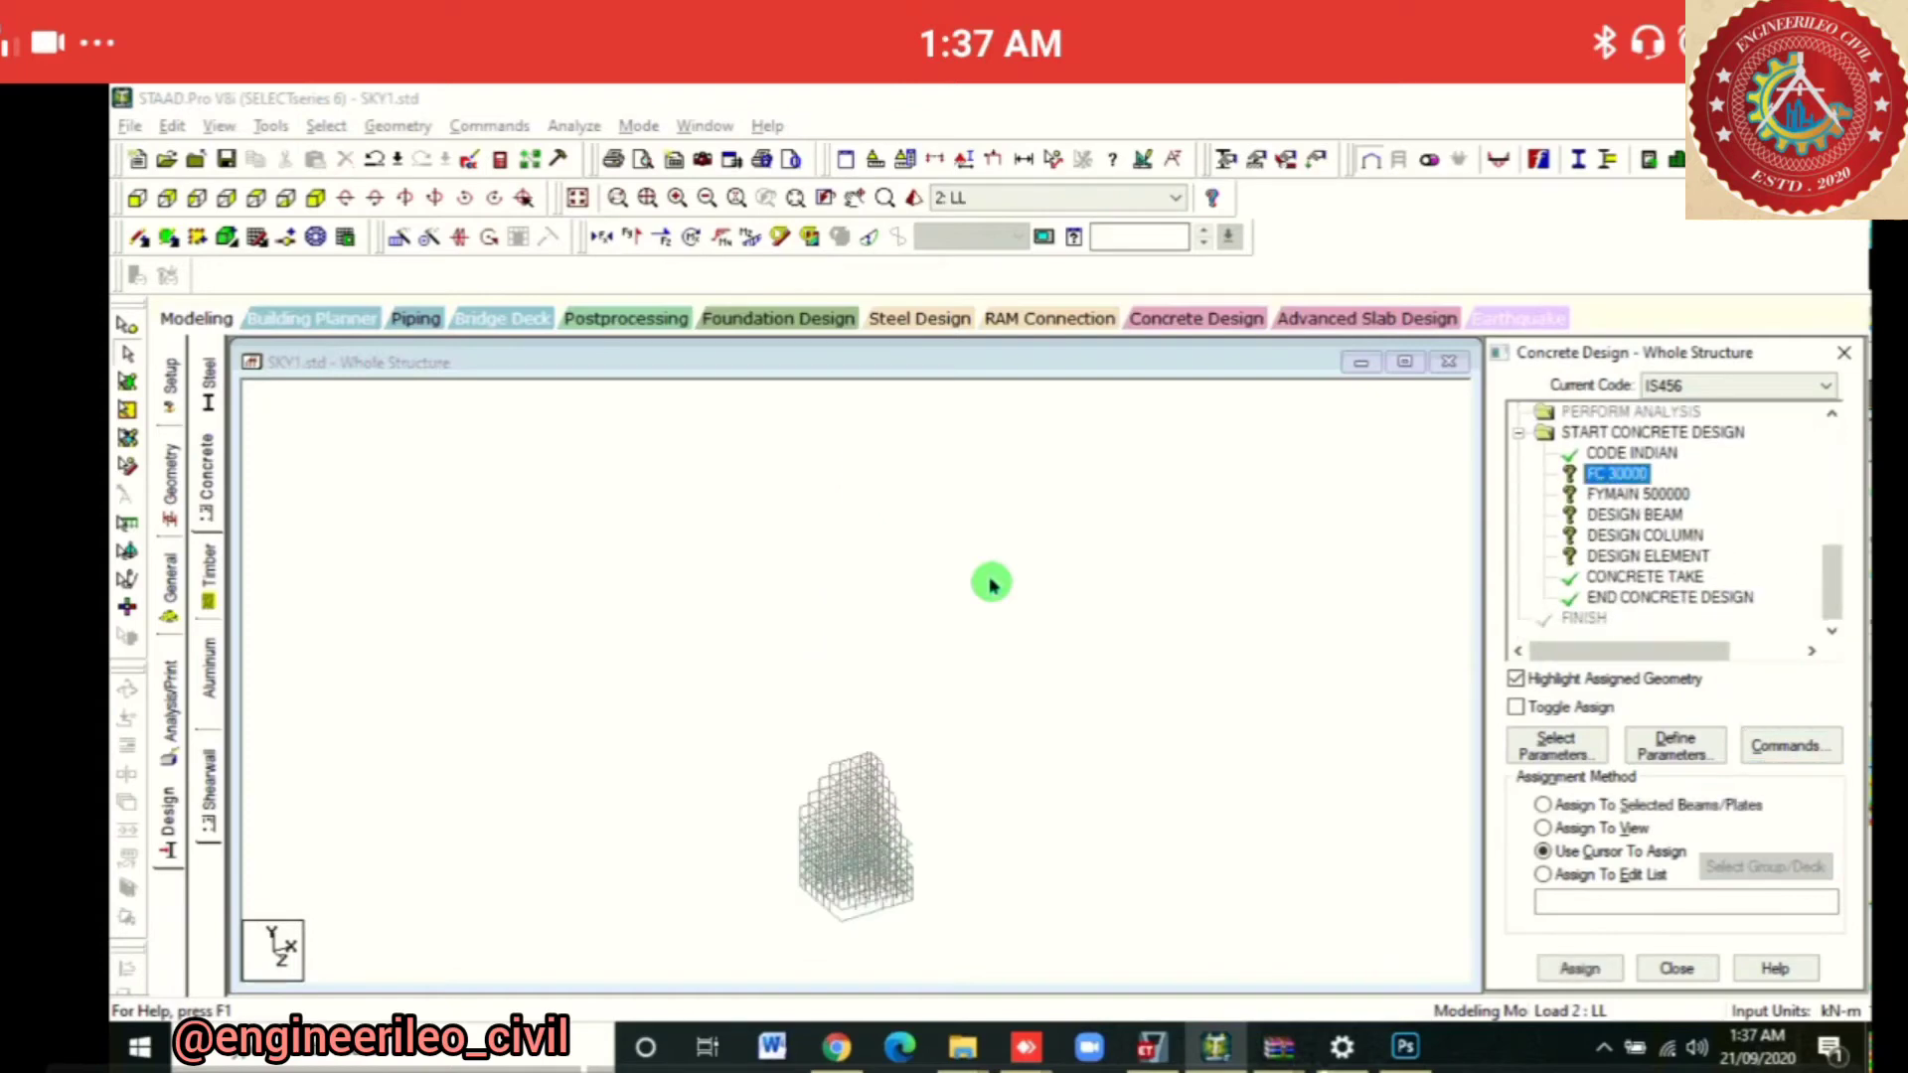
{"action": "left_click", "coordinate": [1601, 828]}
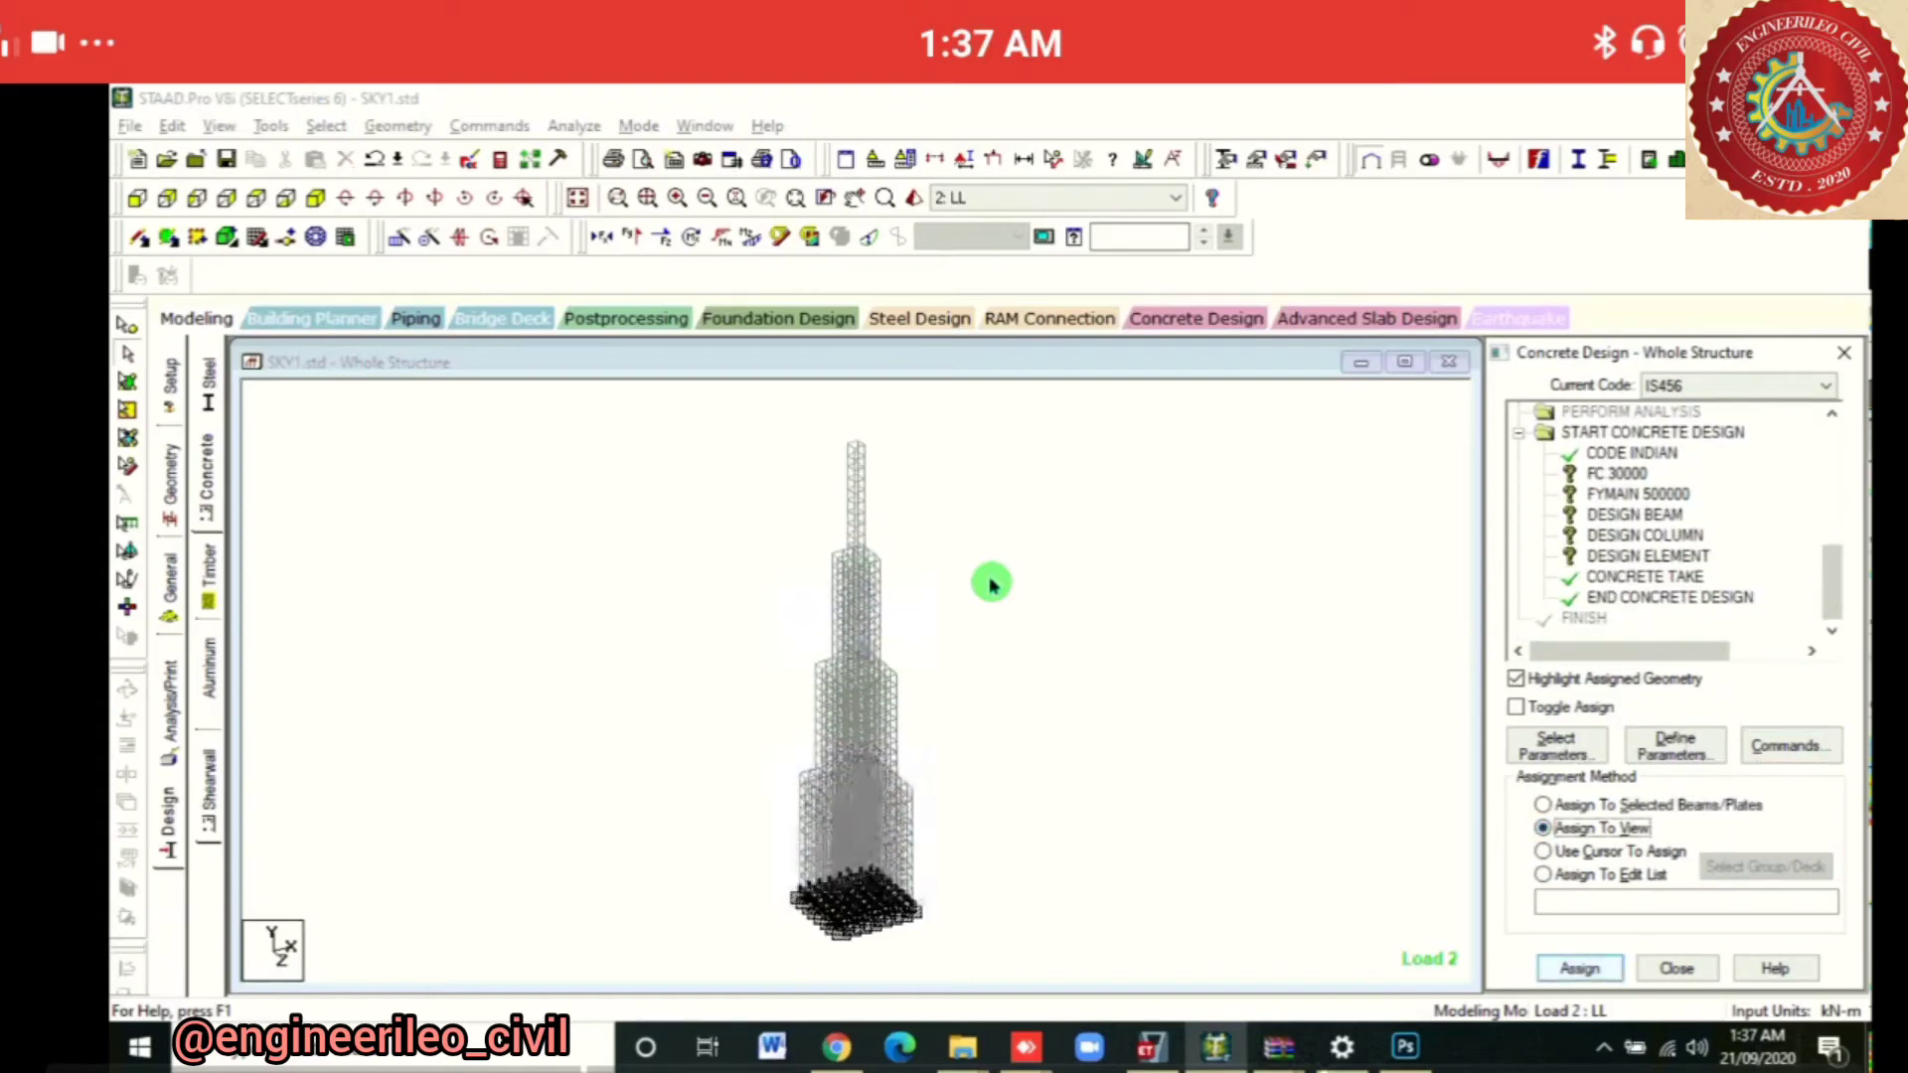
{"action": "left_click", "coordinate": [1580, 969]}
{"action": "left_click", "coordinate": [1693, 730]}
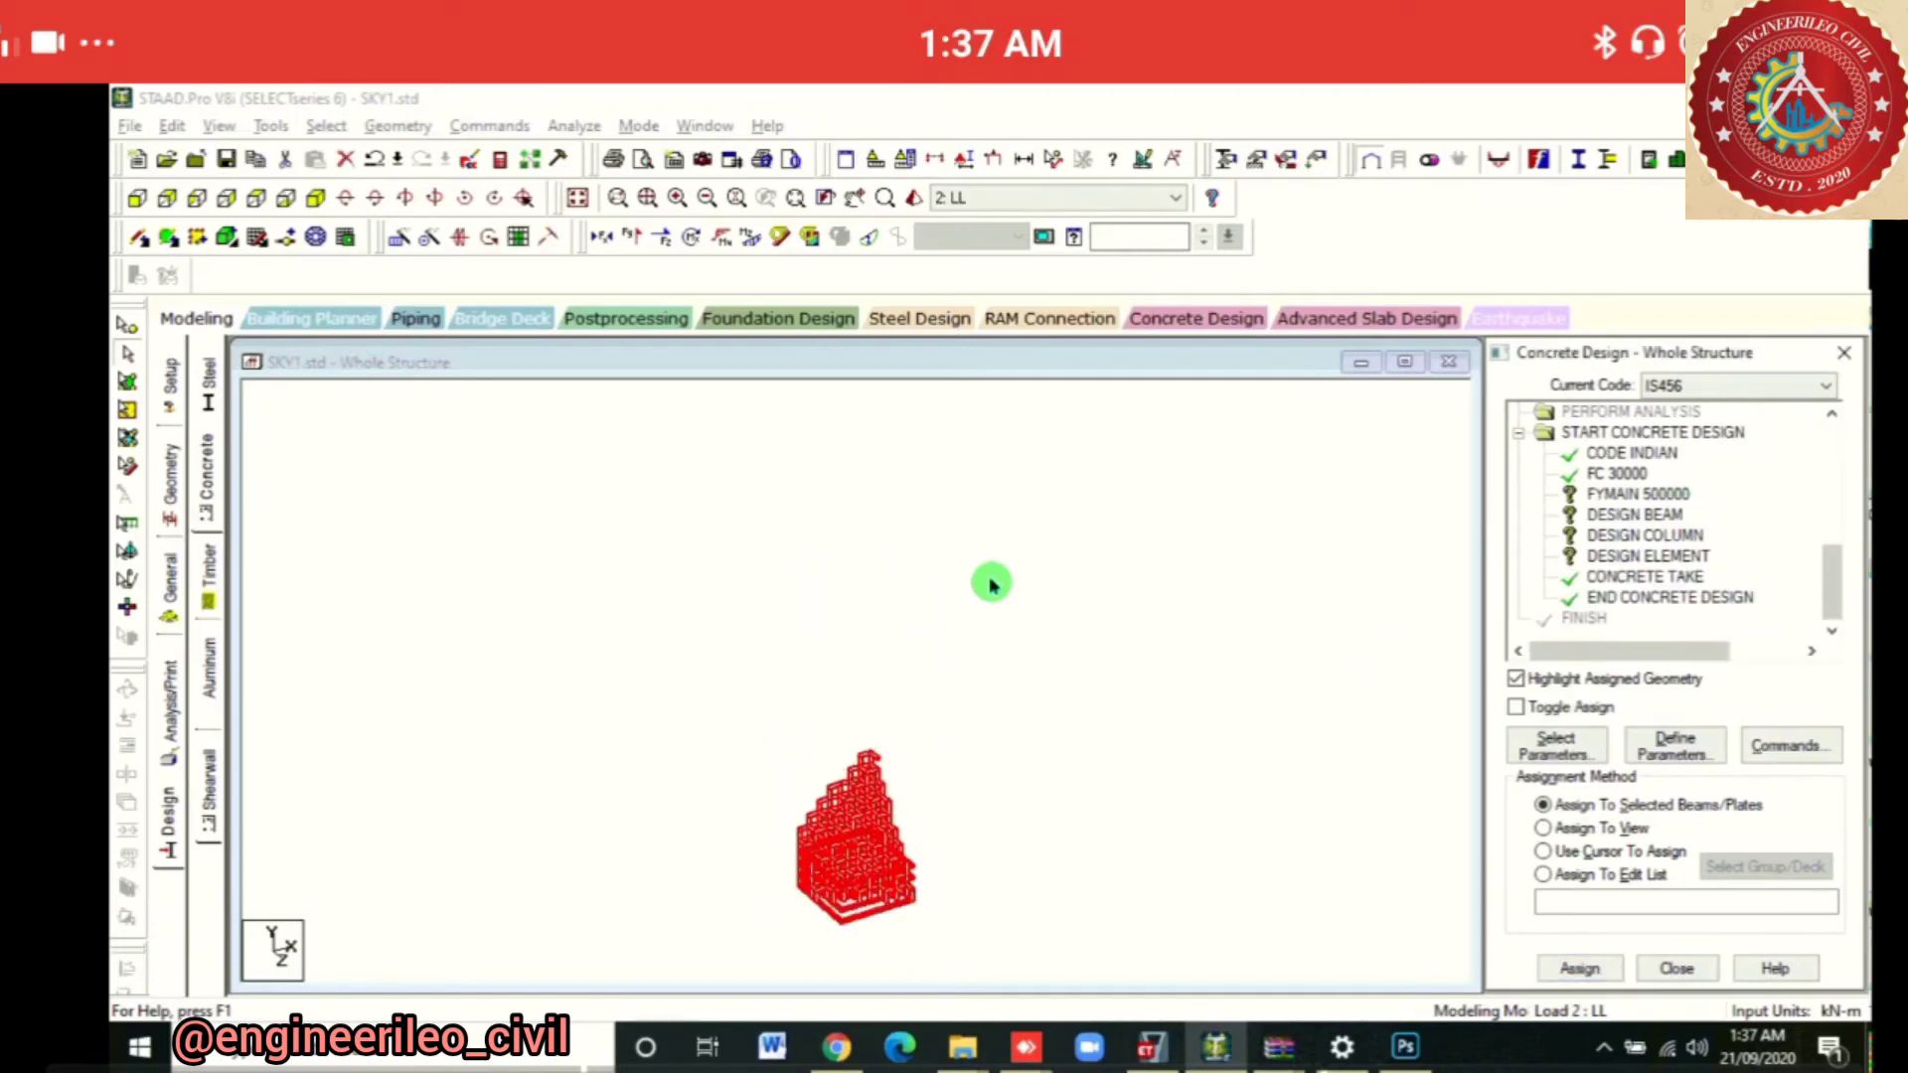
{"action": "left_click", "coordinate": [1638, 494]}
{"action": "left_click", "coordinate": [1601, 828]}
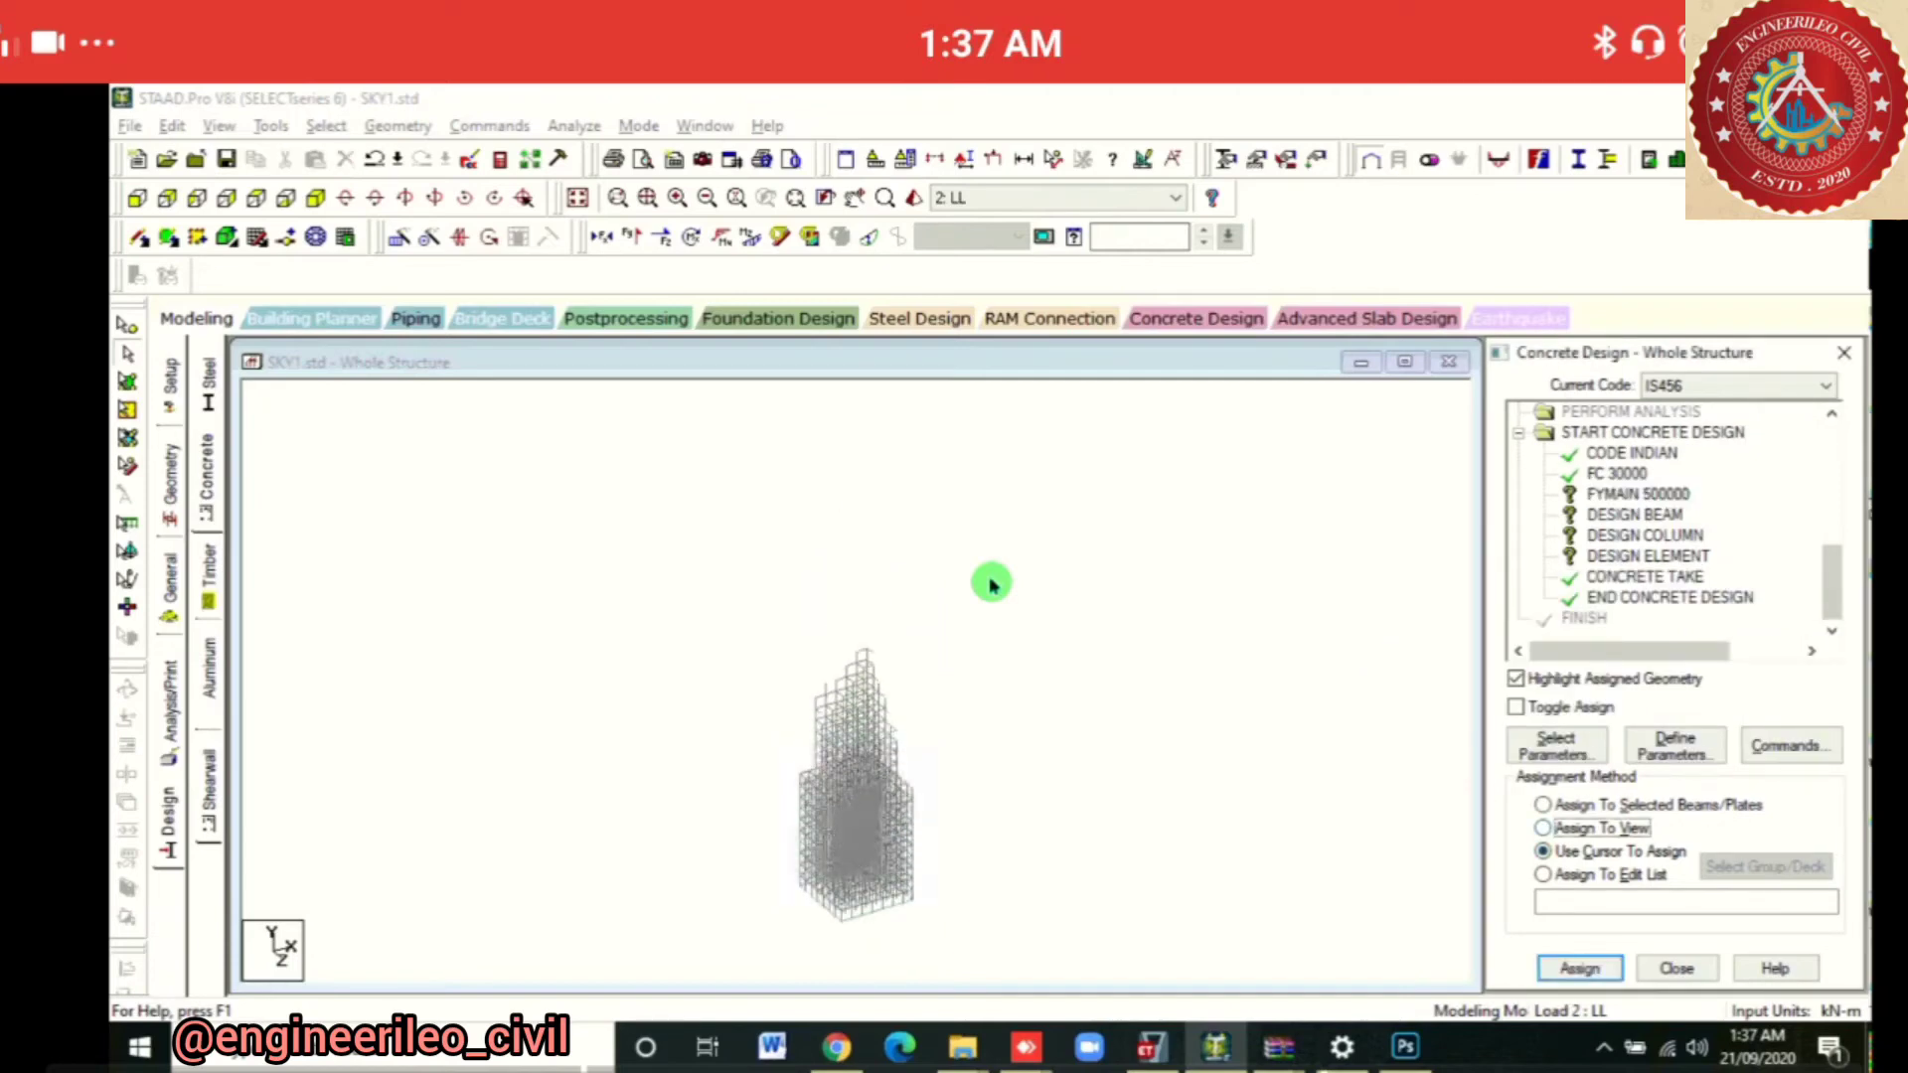
{"action": "left_click", "coordinate": [1580, 969]}
{"action": "left_click", "coordinate": [1693, 730]}
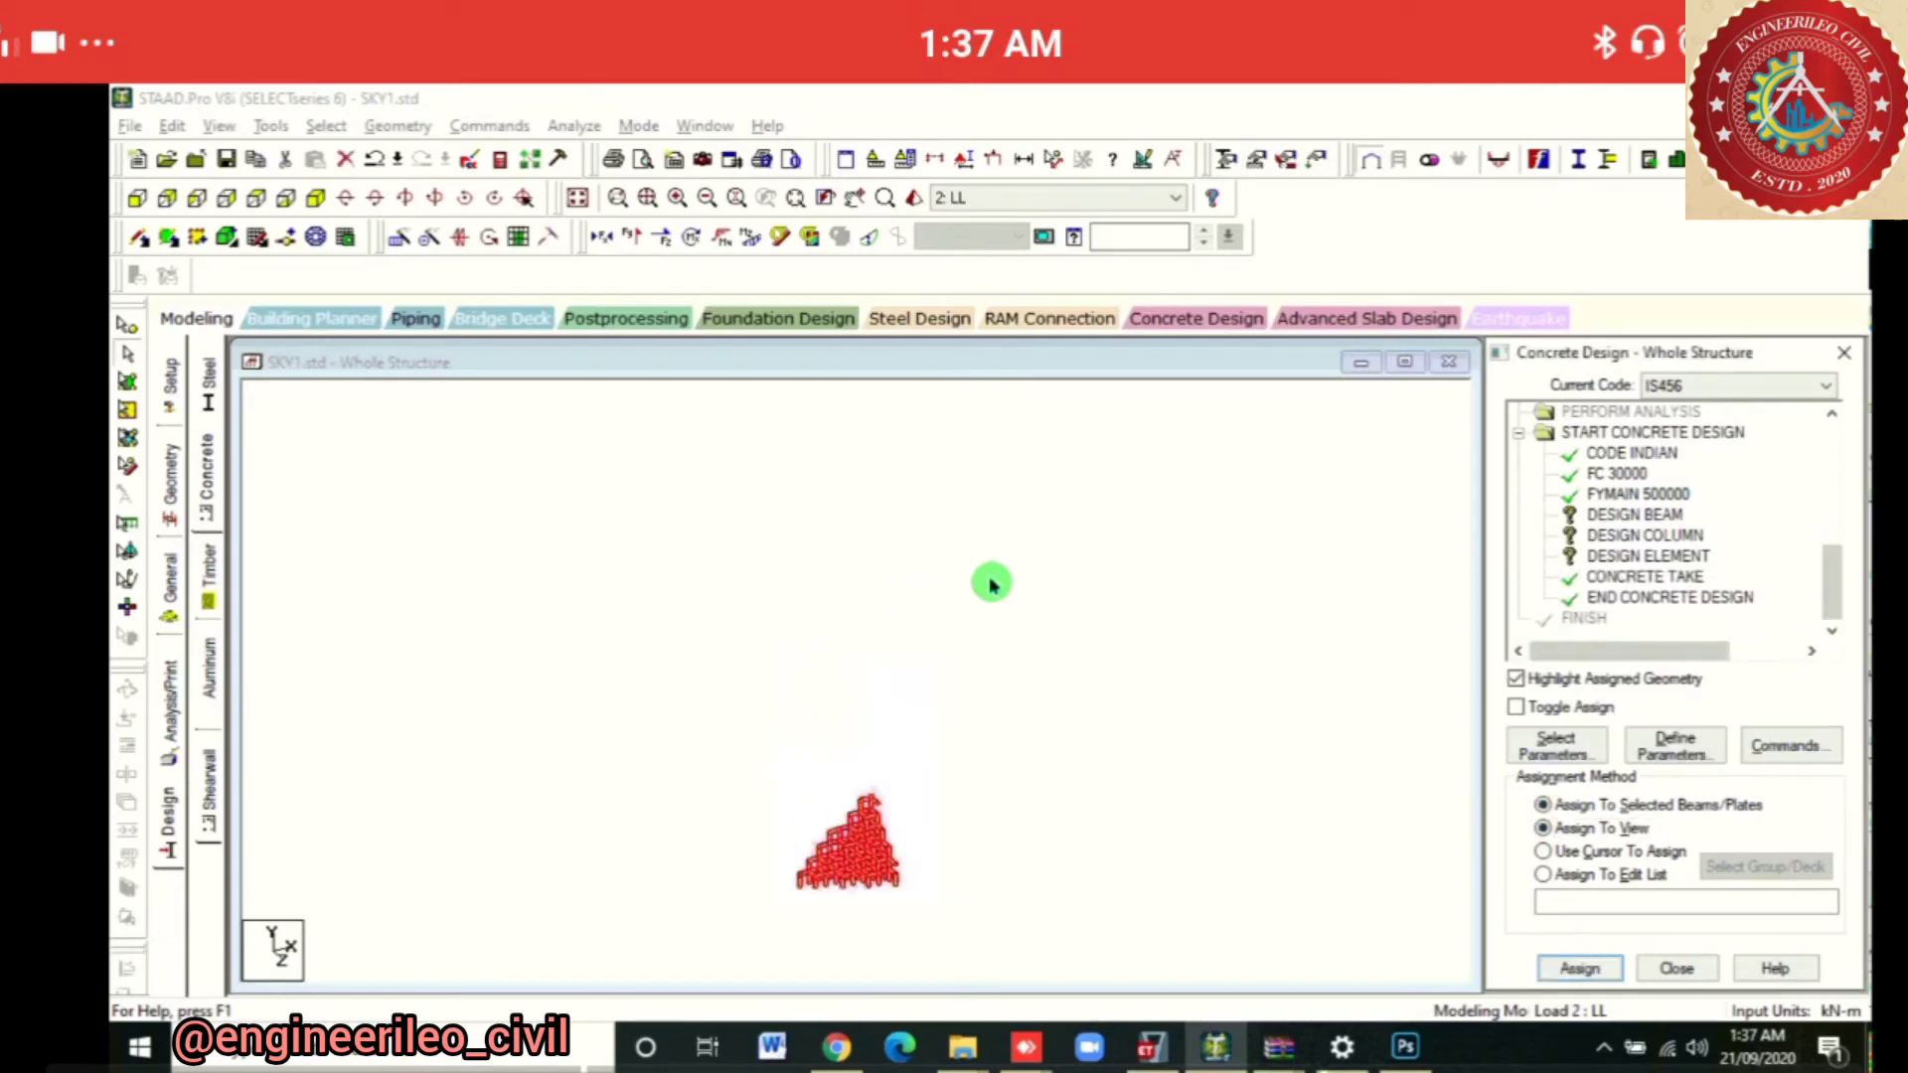
Assign the Design Beam command to the selected beams of the whole structure and the Design Element command to the selected plates
{"action": "left_click", "coordinate": [1635, 515]}
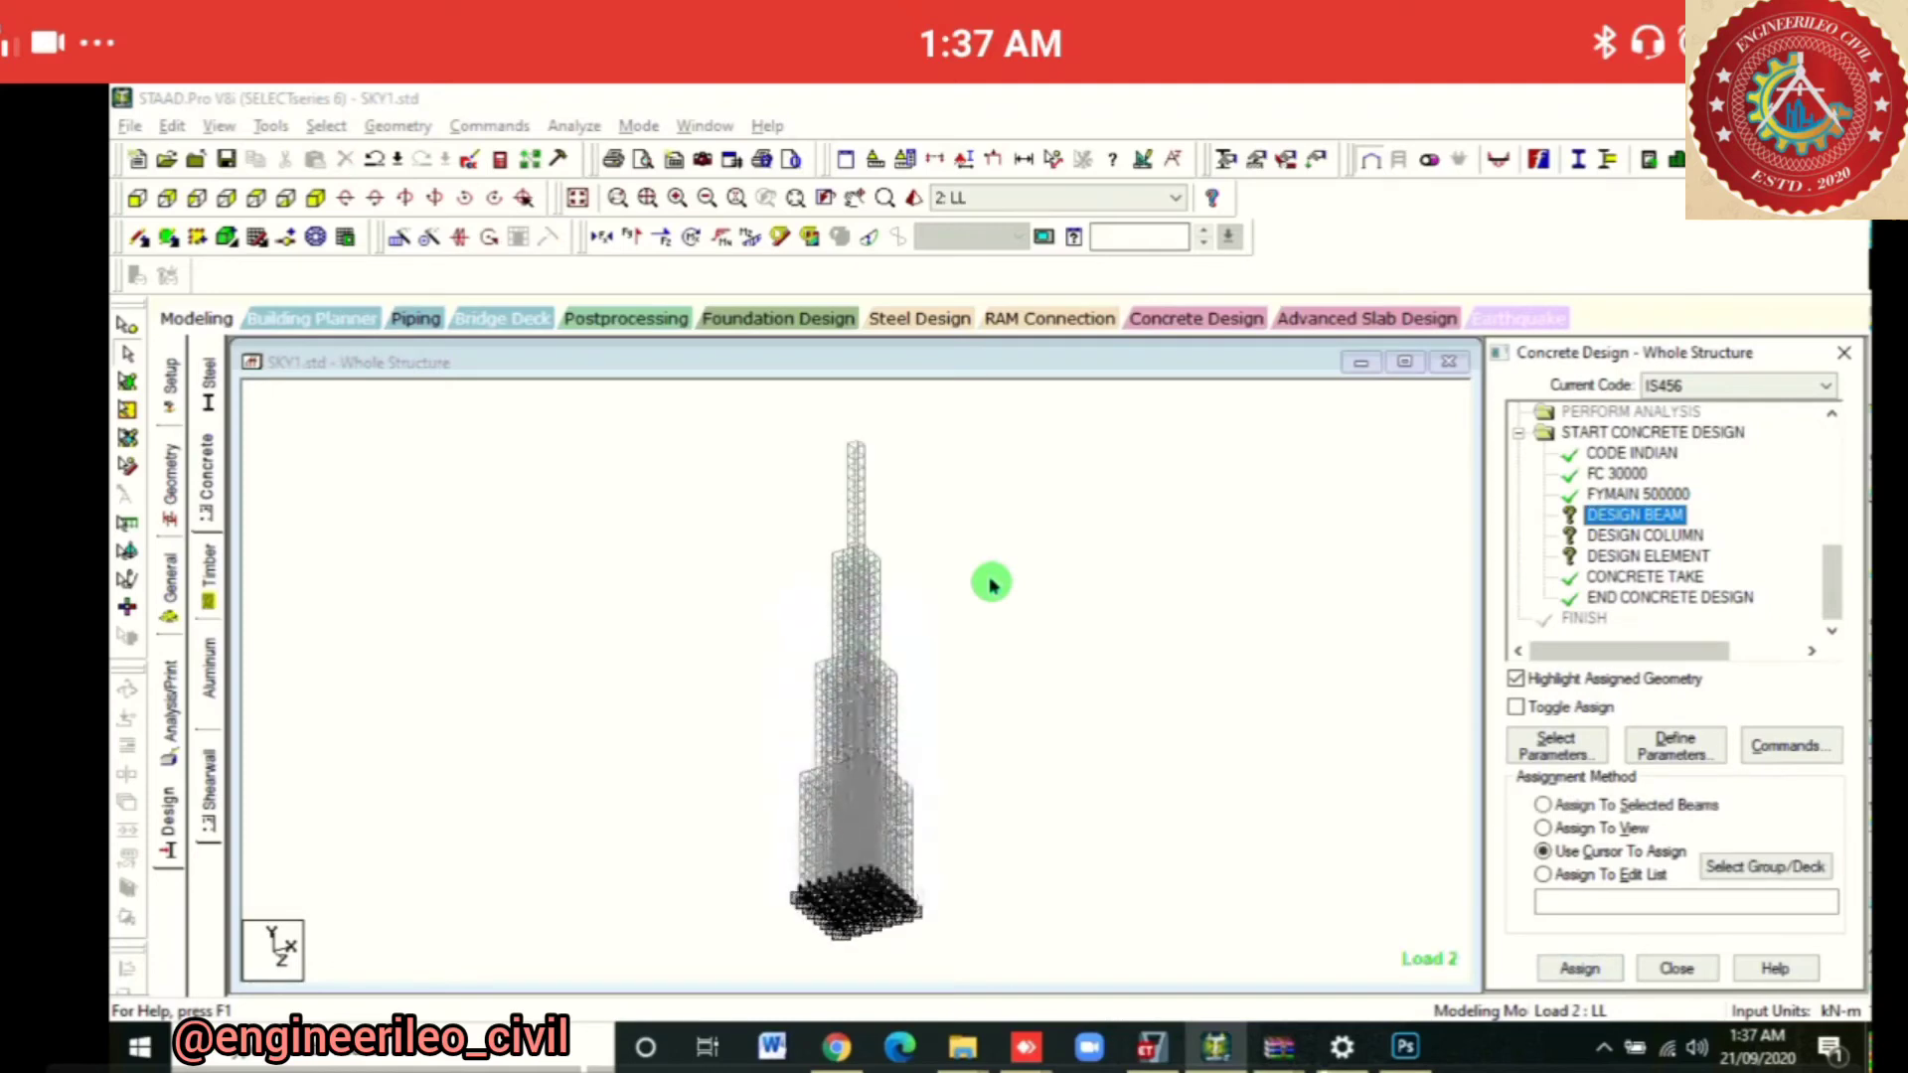
{"action": "left_click", "coordinate": [990, 585]}
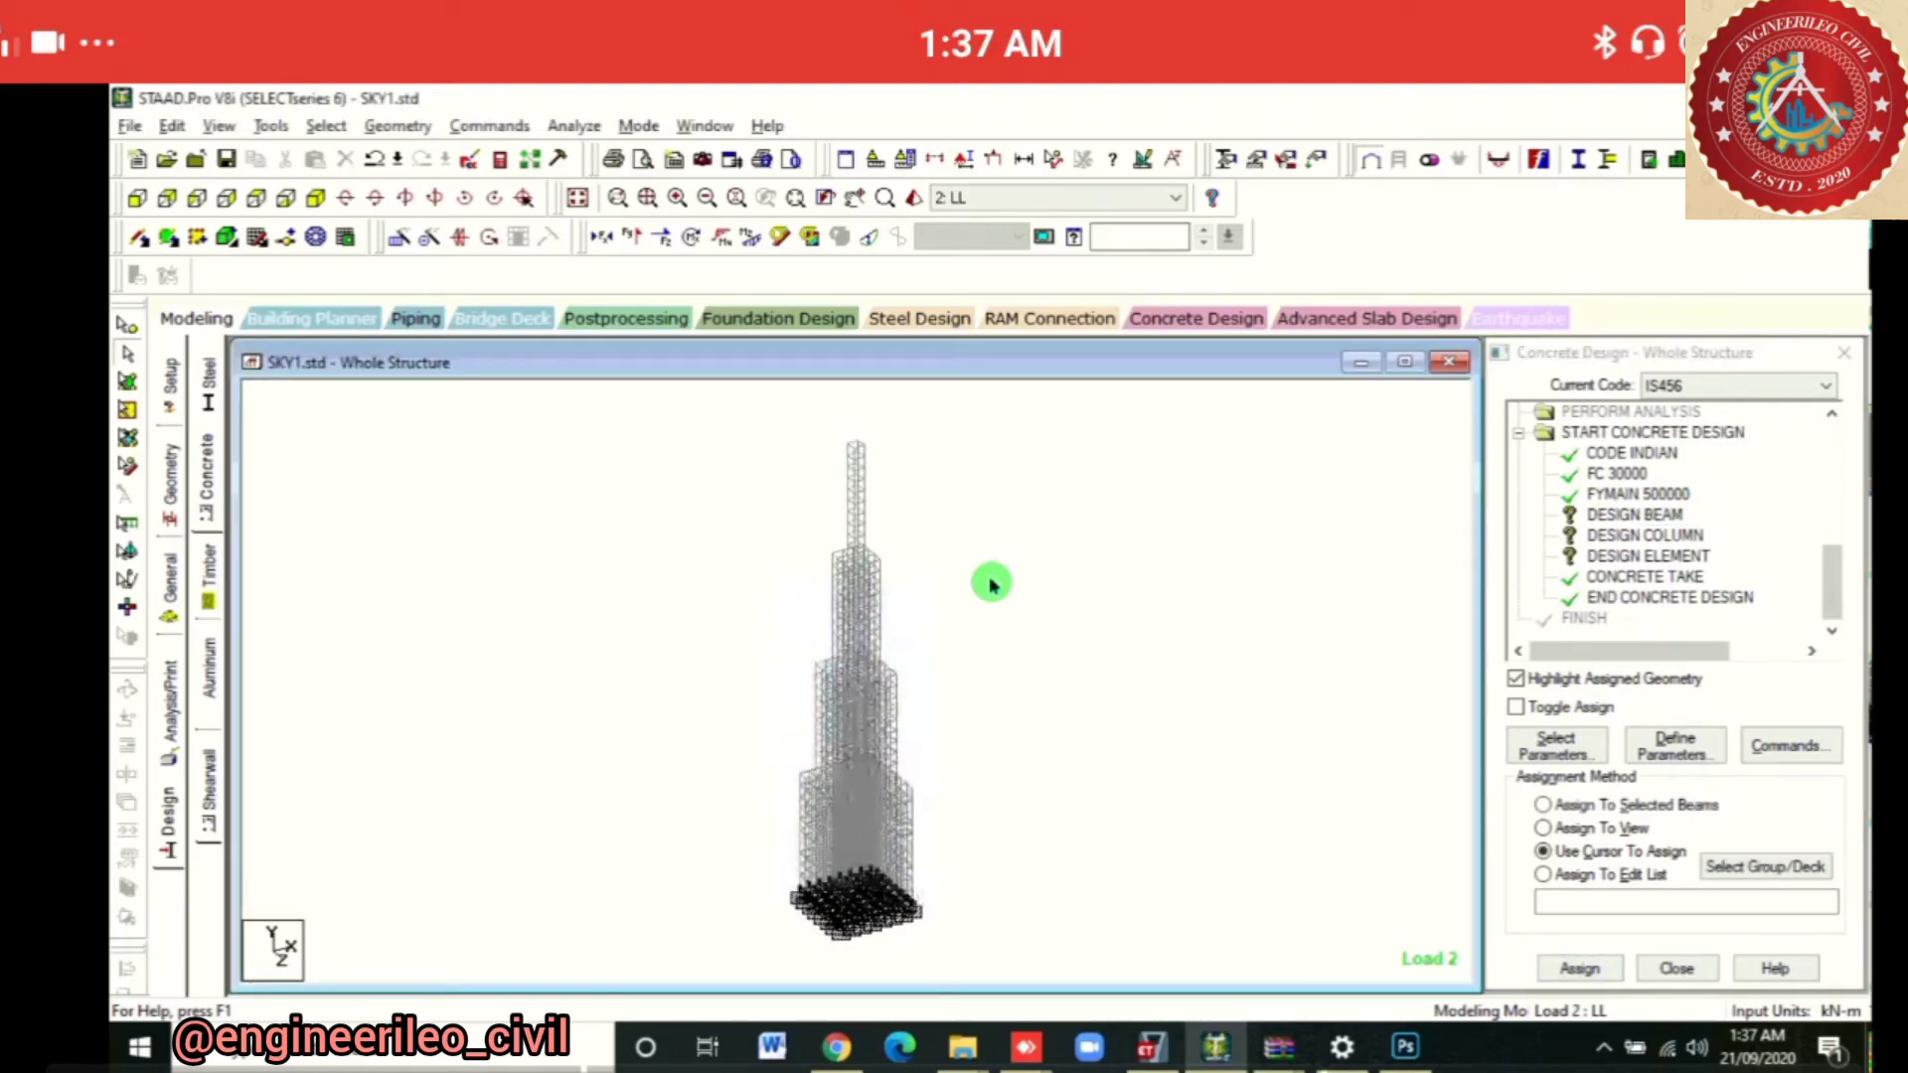
{"action": "left_click_drag", "start_coordinate": [674, 423], "coordinate": [1050, 916]}
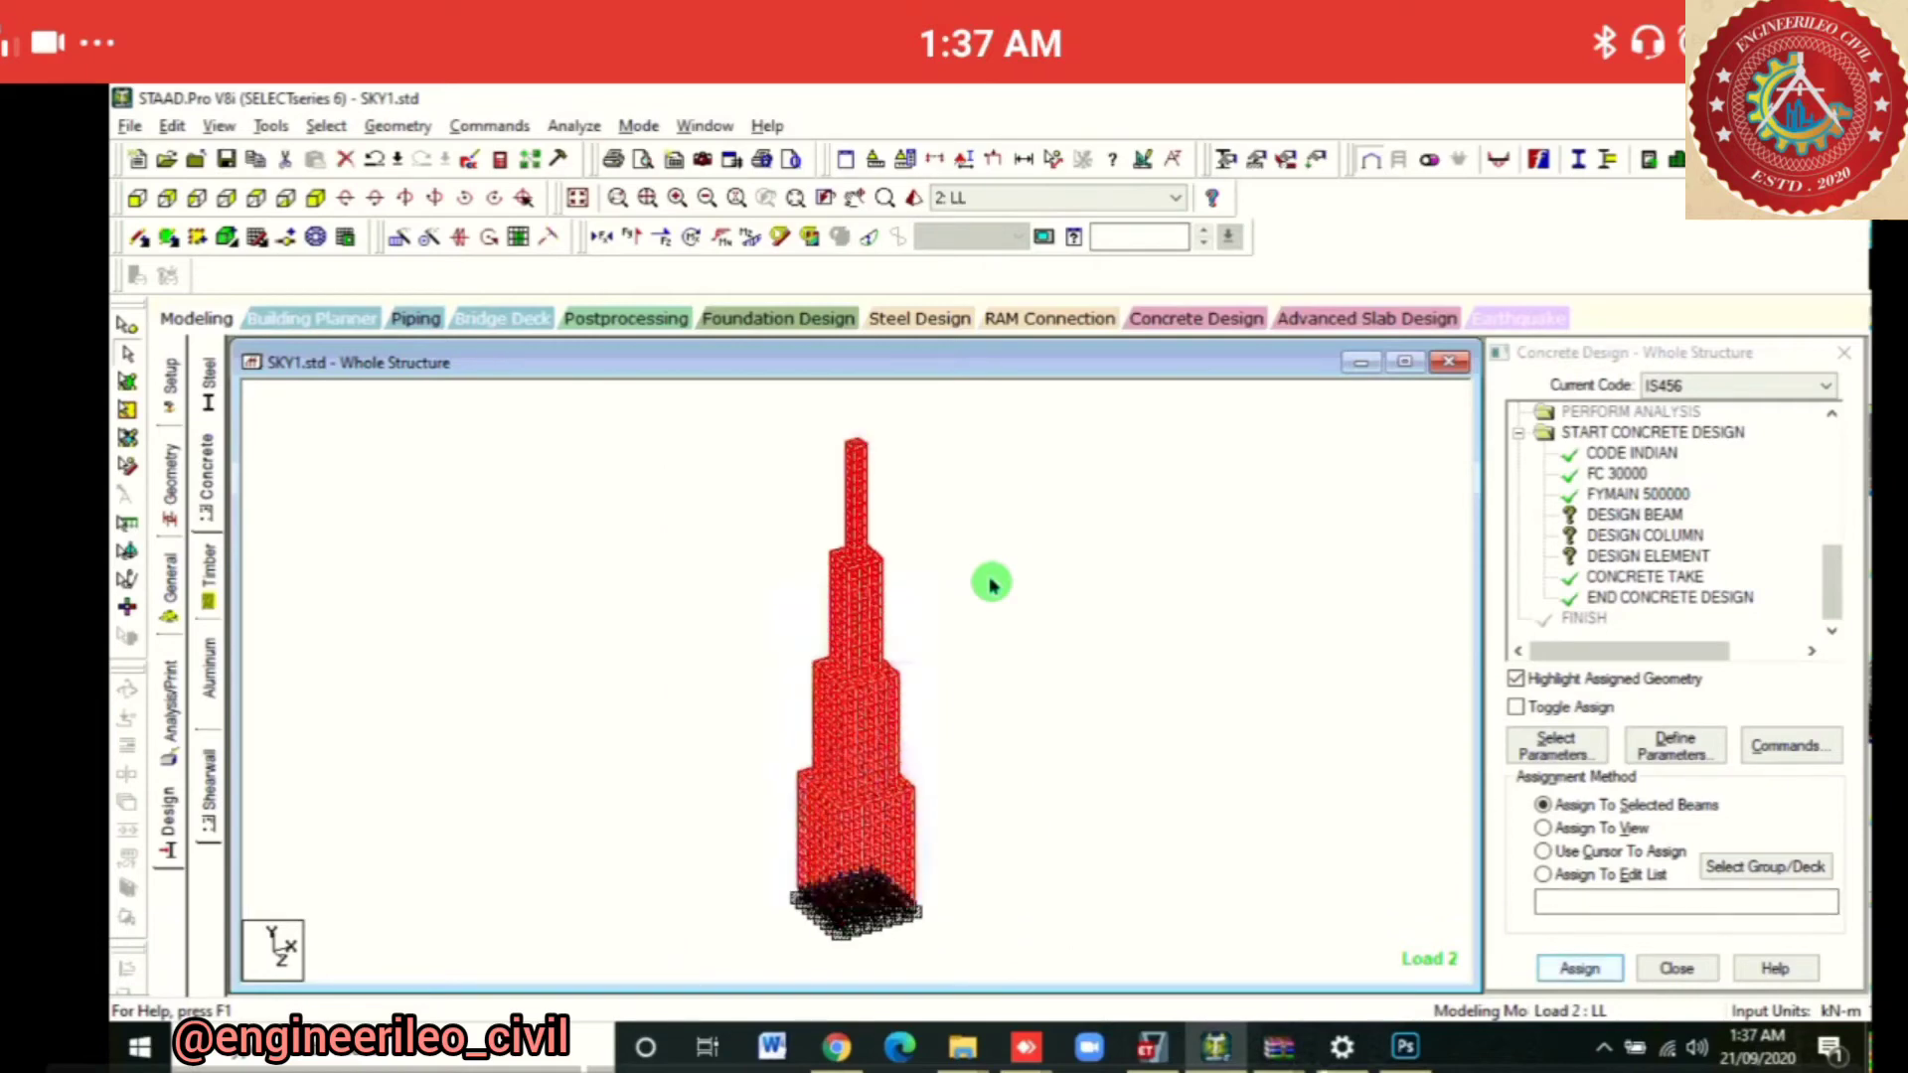
{"action": "key", "text": "Return"}
{"action": "key", "text": "Return"}
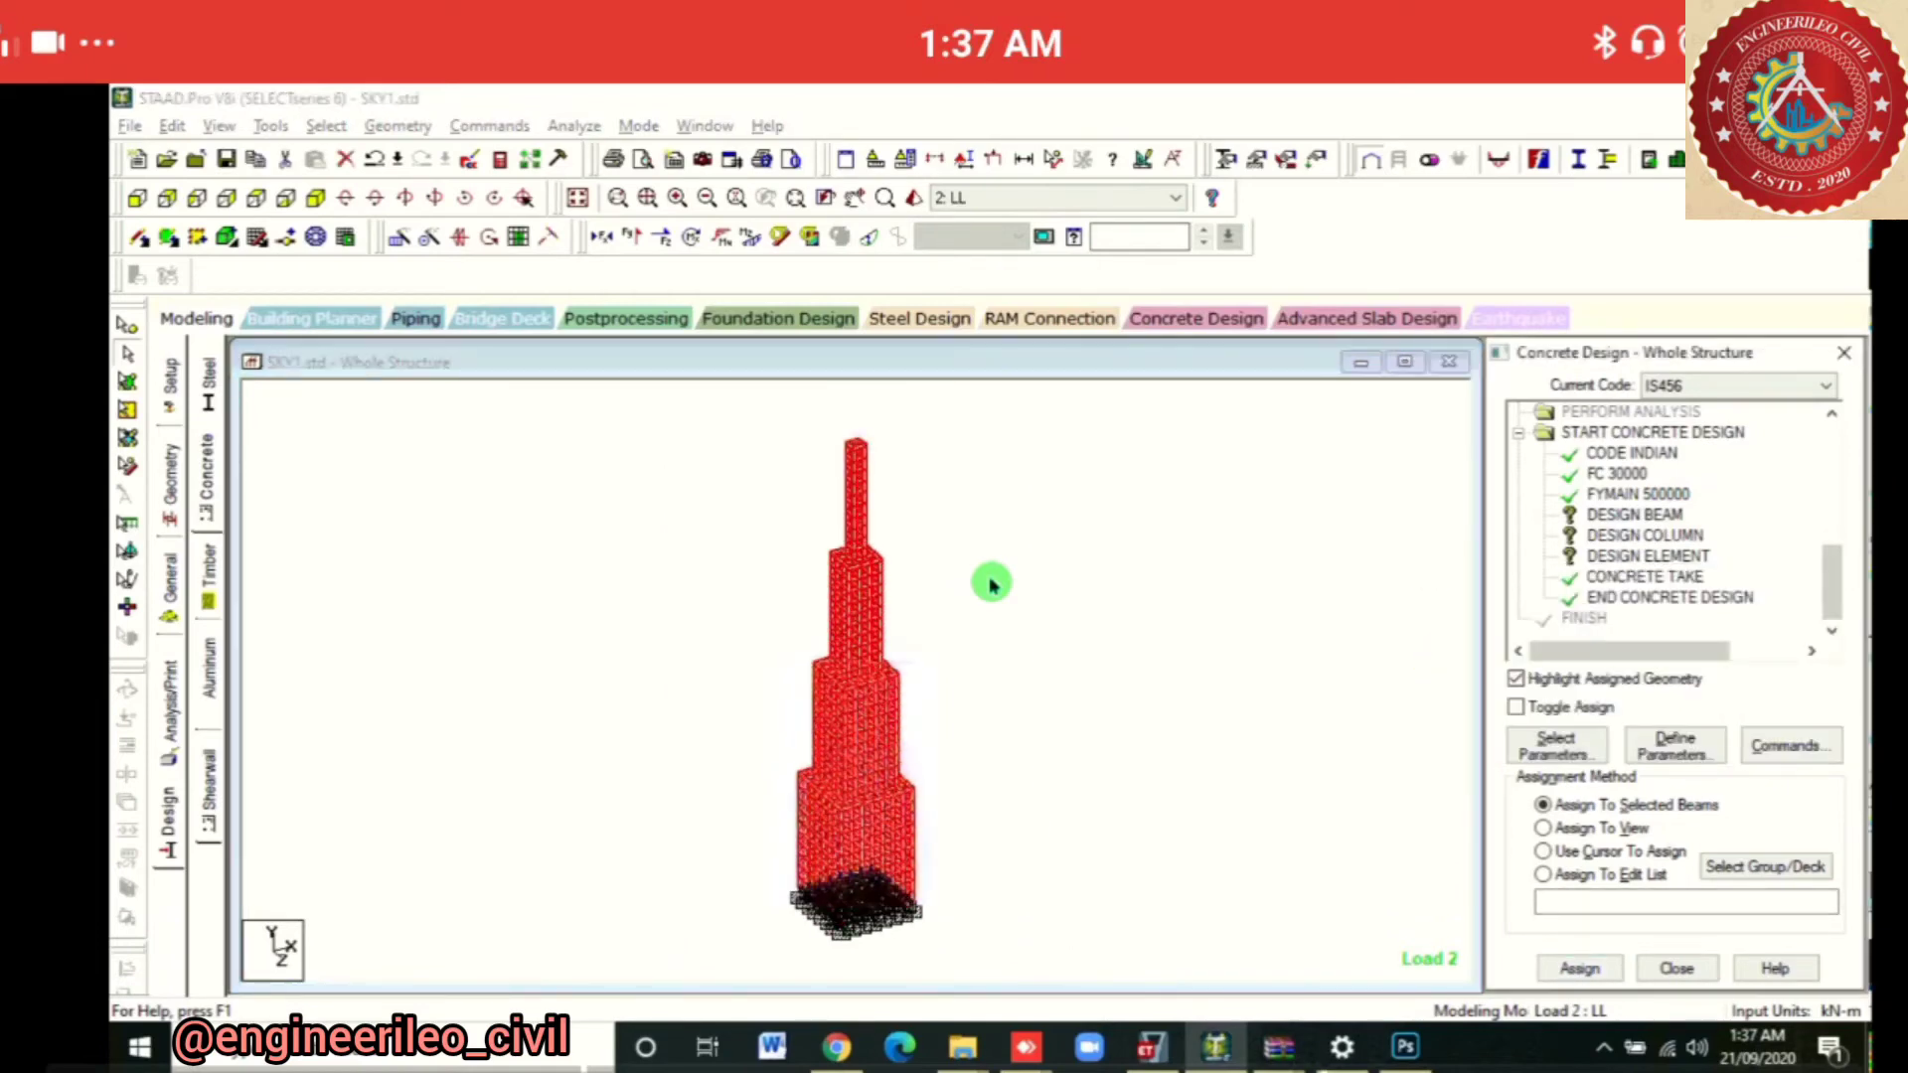
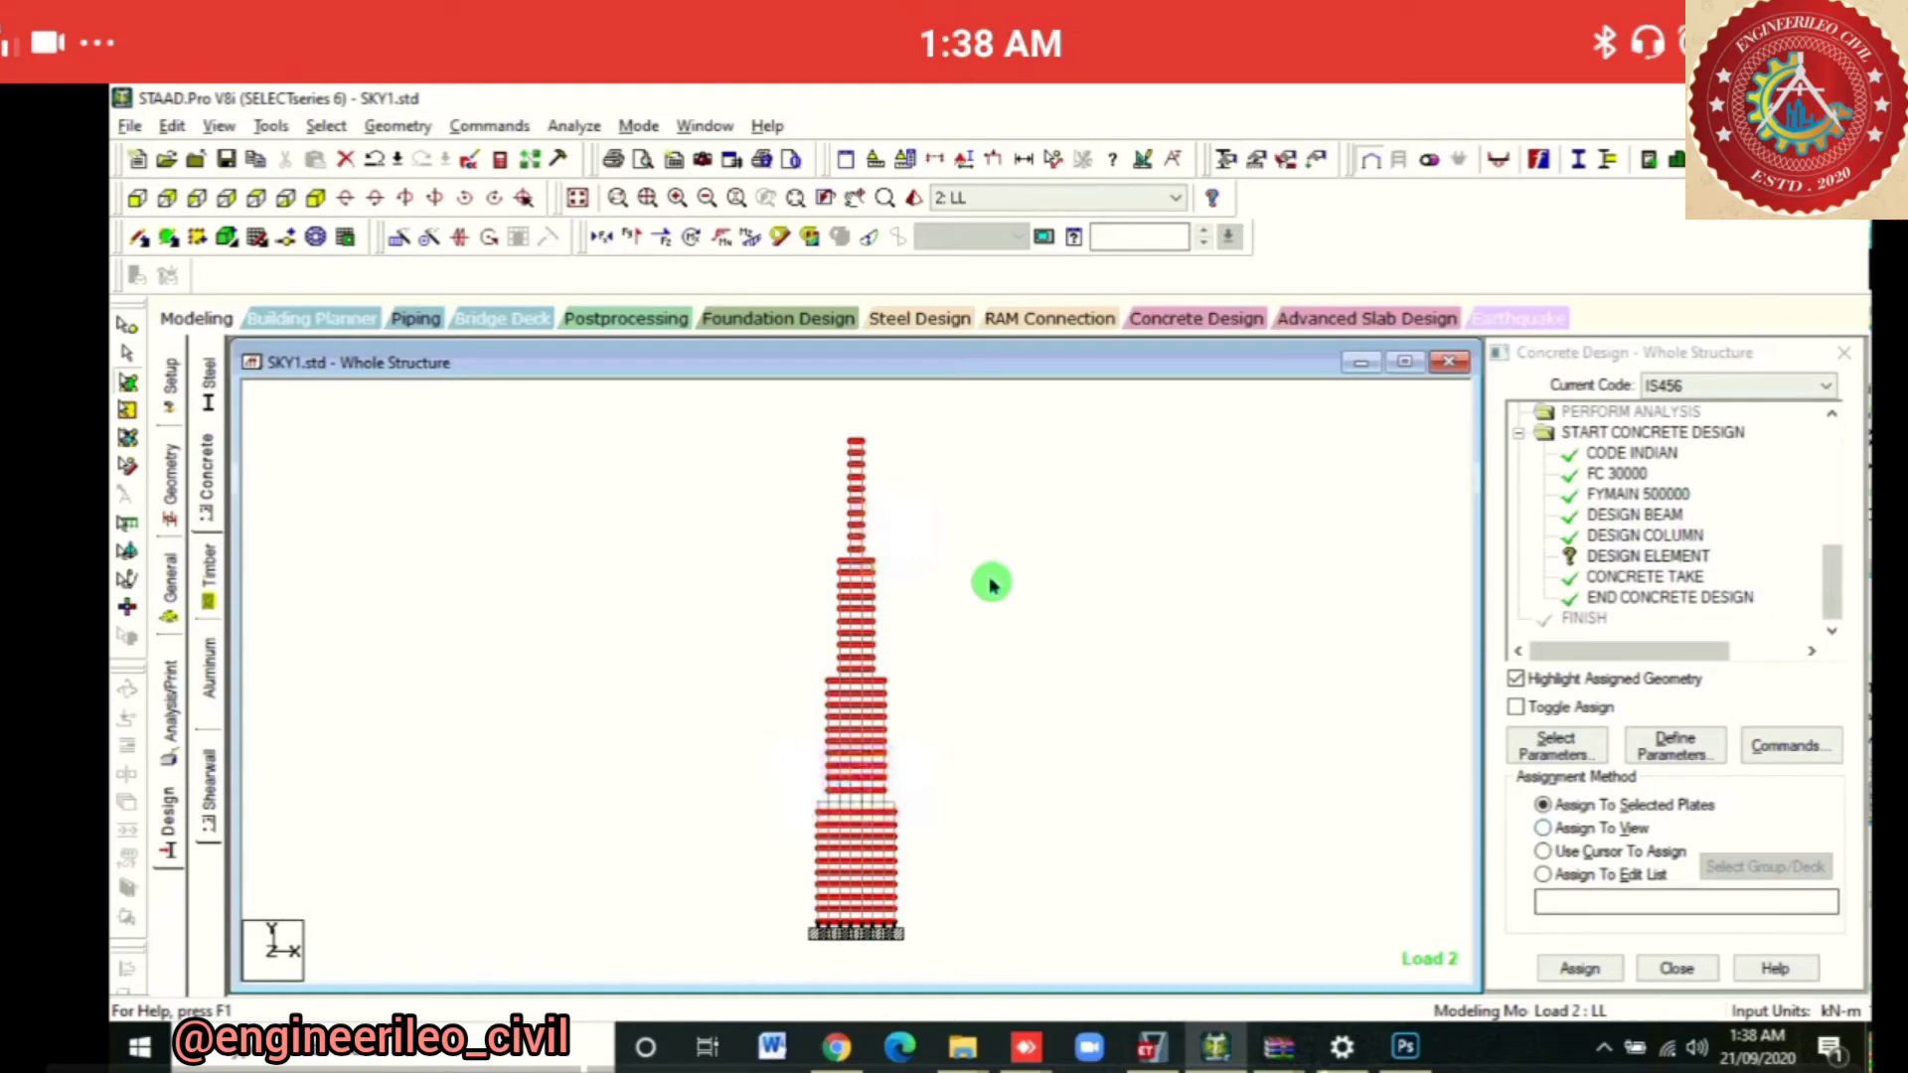
{"action": "key", "text": "Return"}
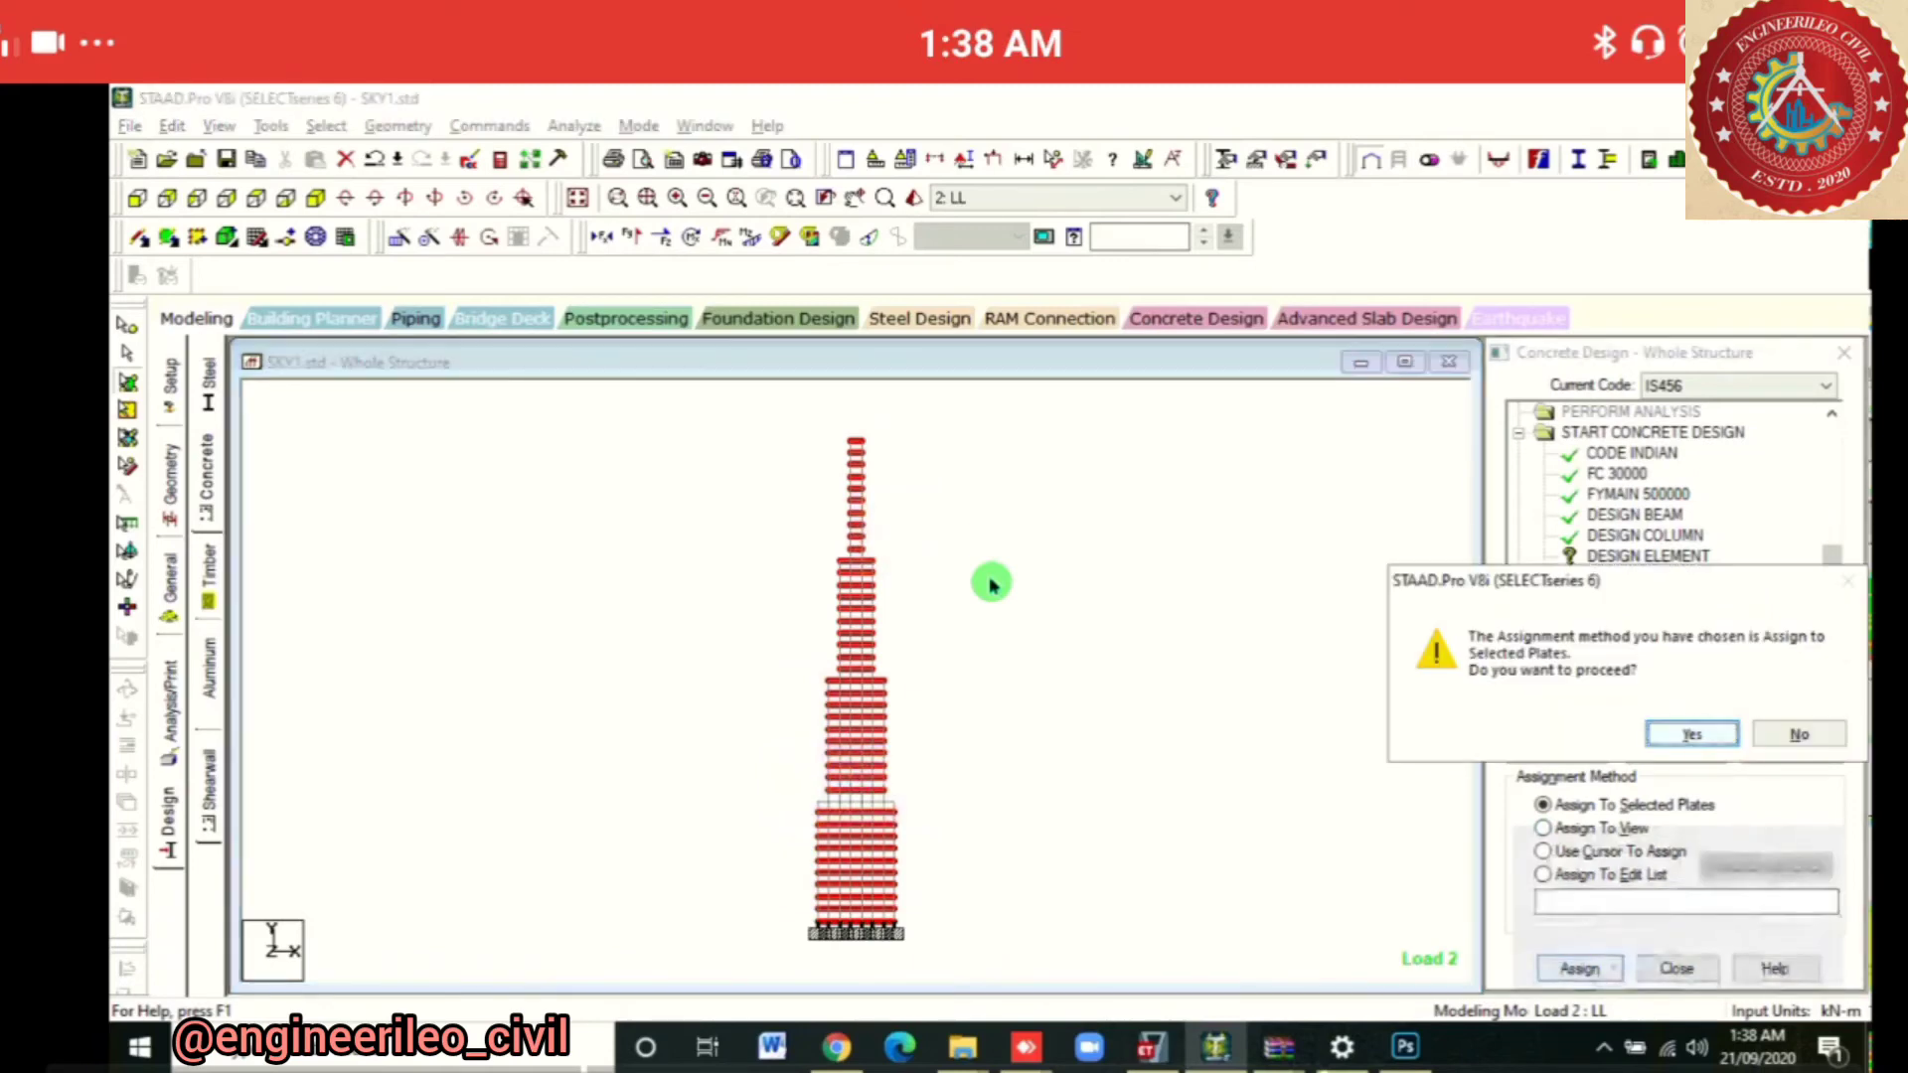
{"action": "key", "text": "Return"}
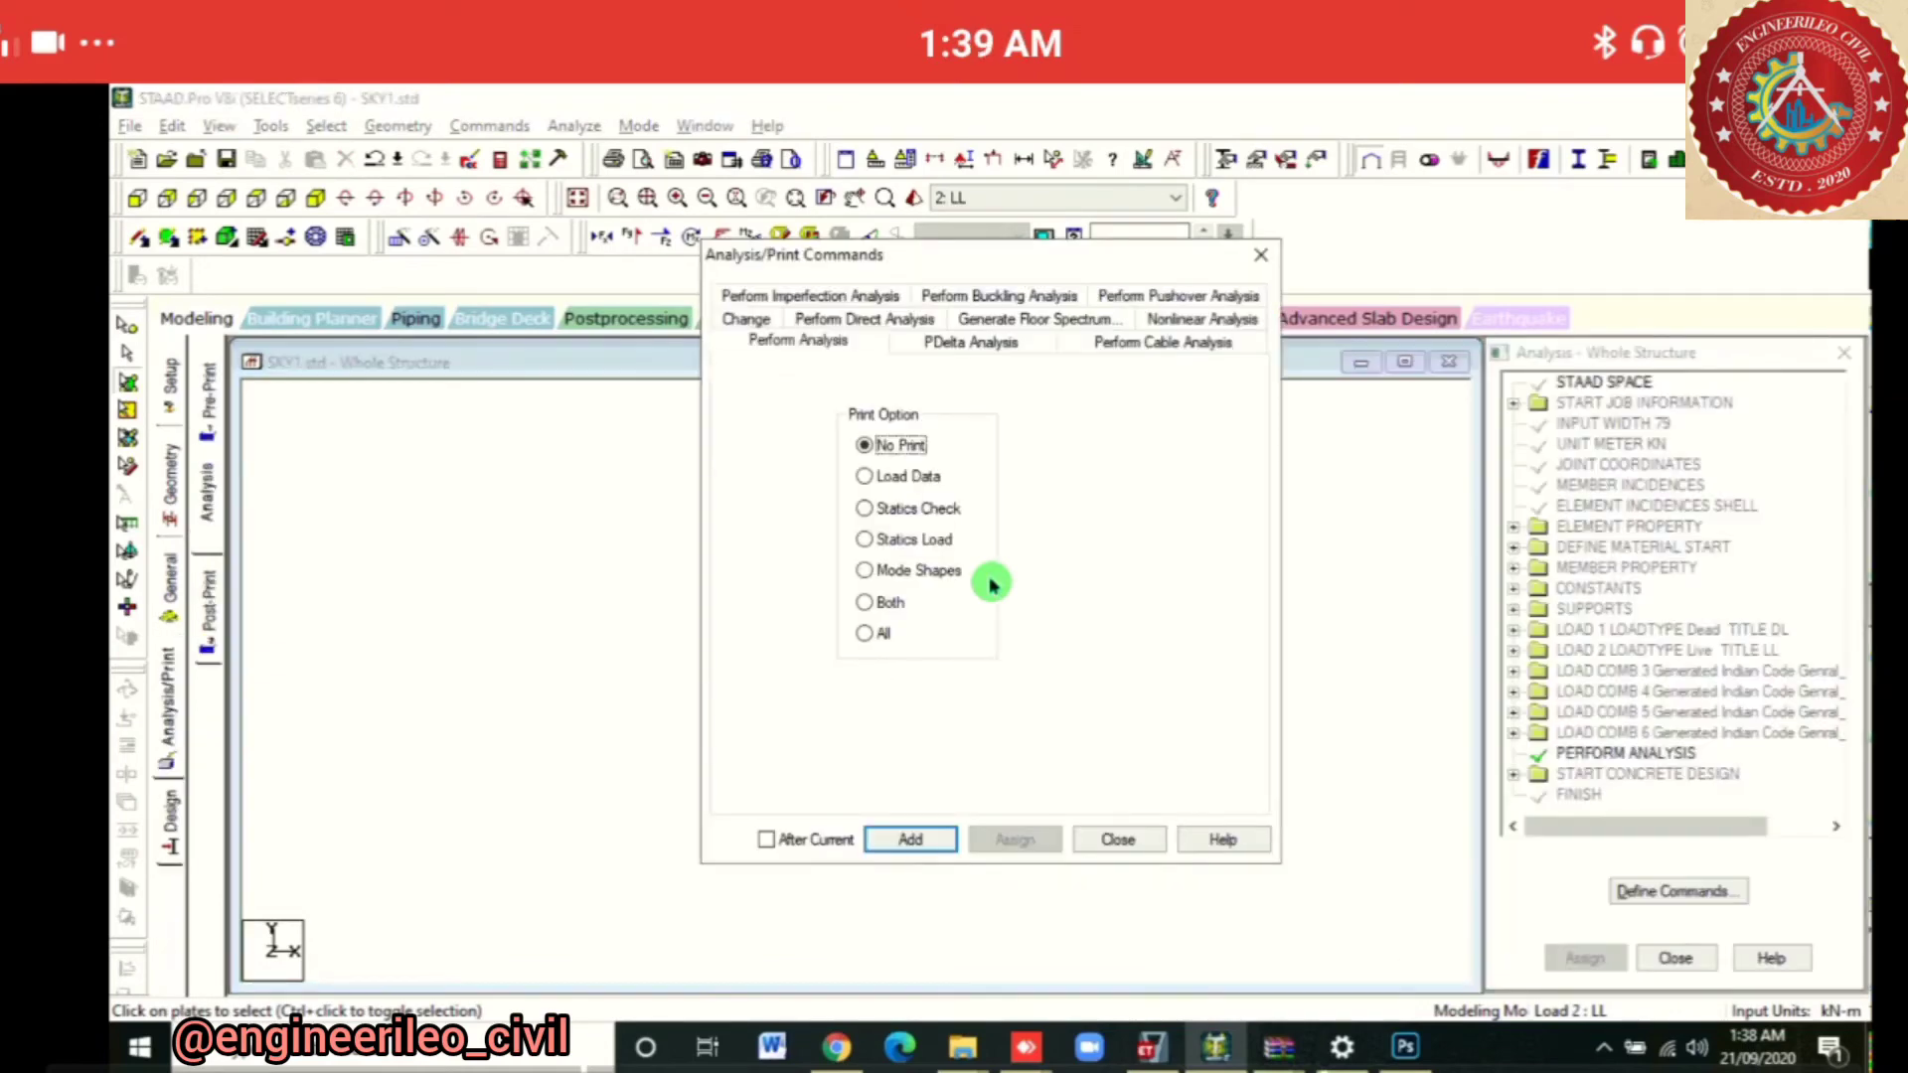
Add a Perform Analysis command with the No Print option and run the analysis
{"action": "key", "text": "Return"}
{"action": "key", "text": "Escape"}
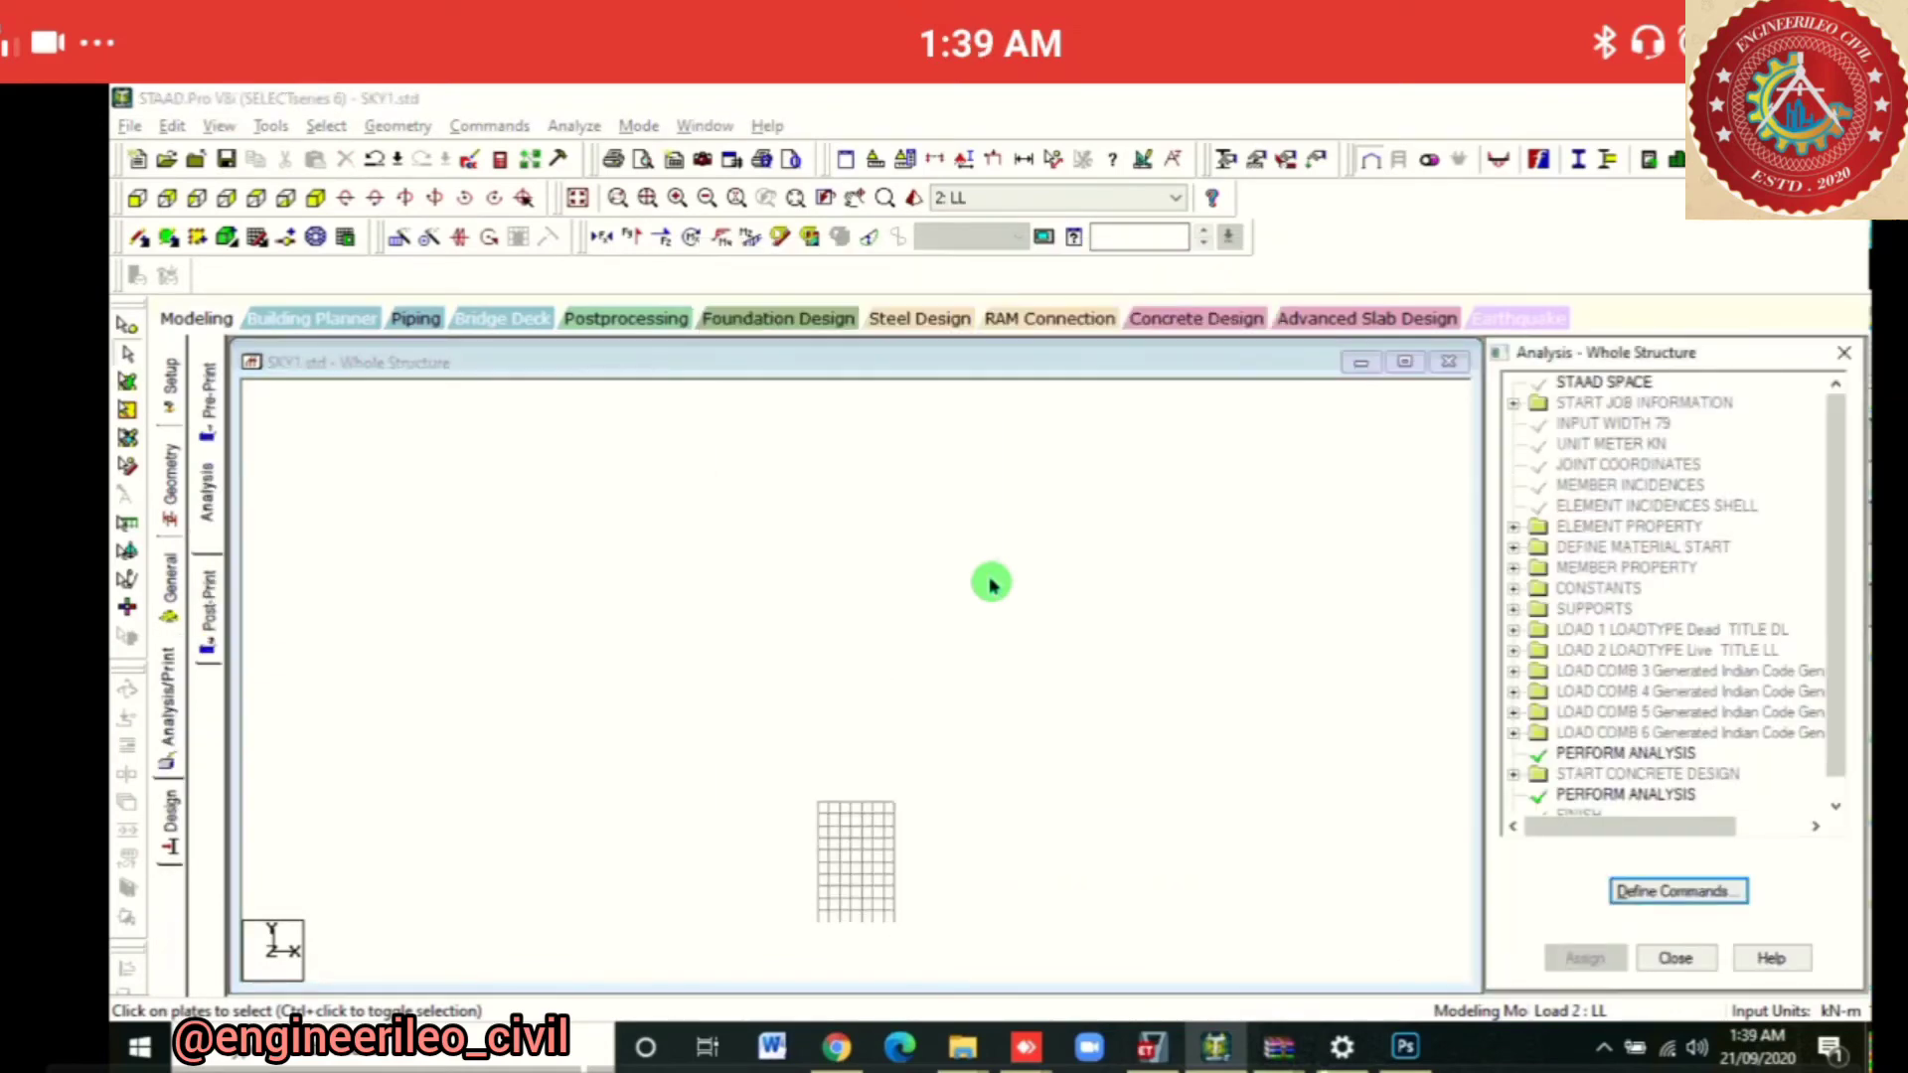
{"action": "key", "text": "alt+a"}
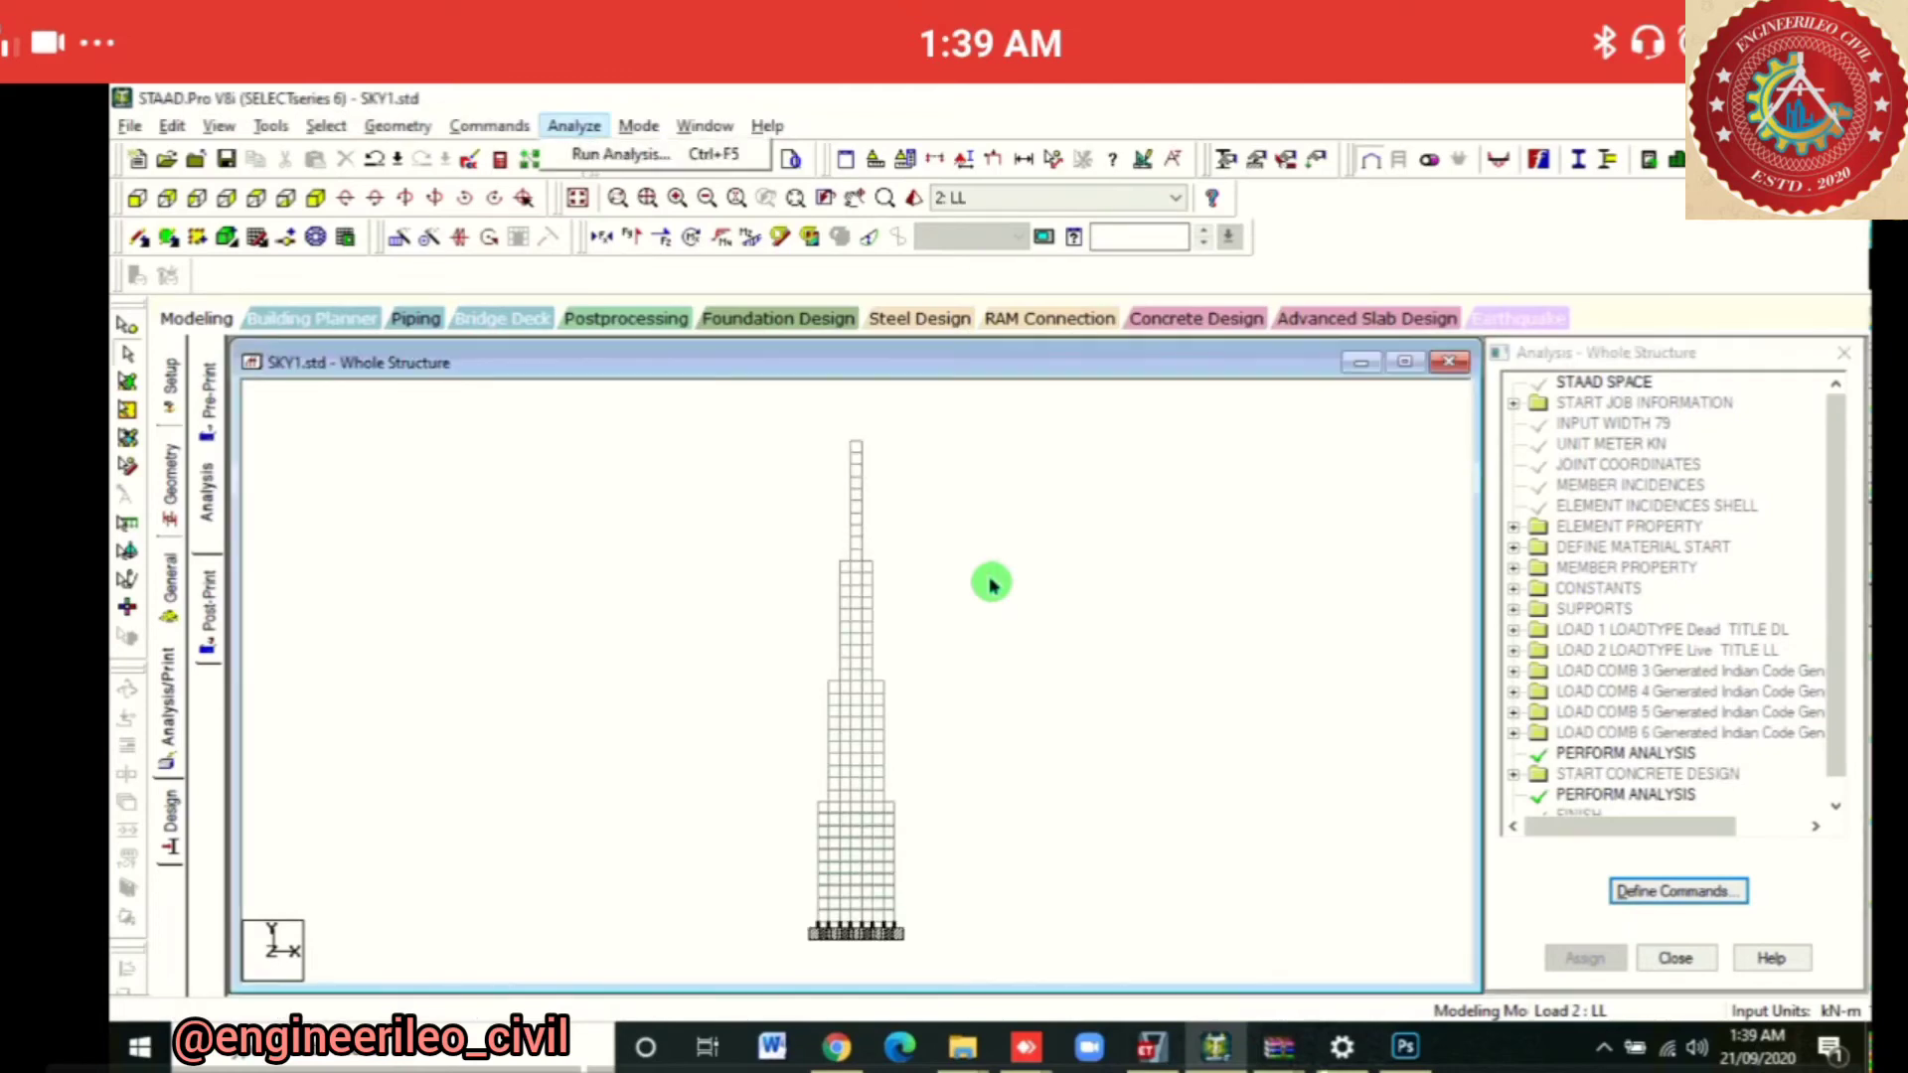
{"action": "key", "text": "Return"}
{"action": "key", "text": "Return"}
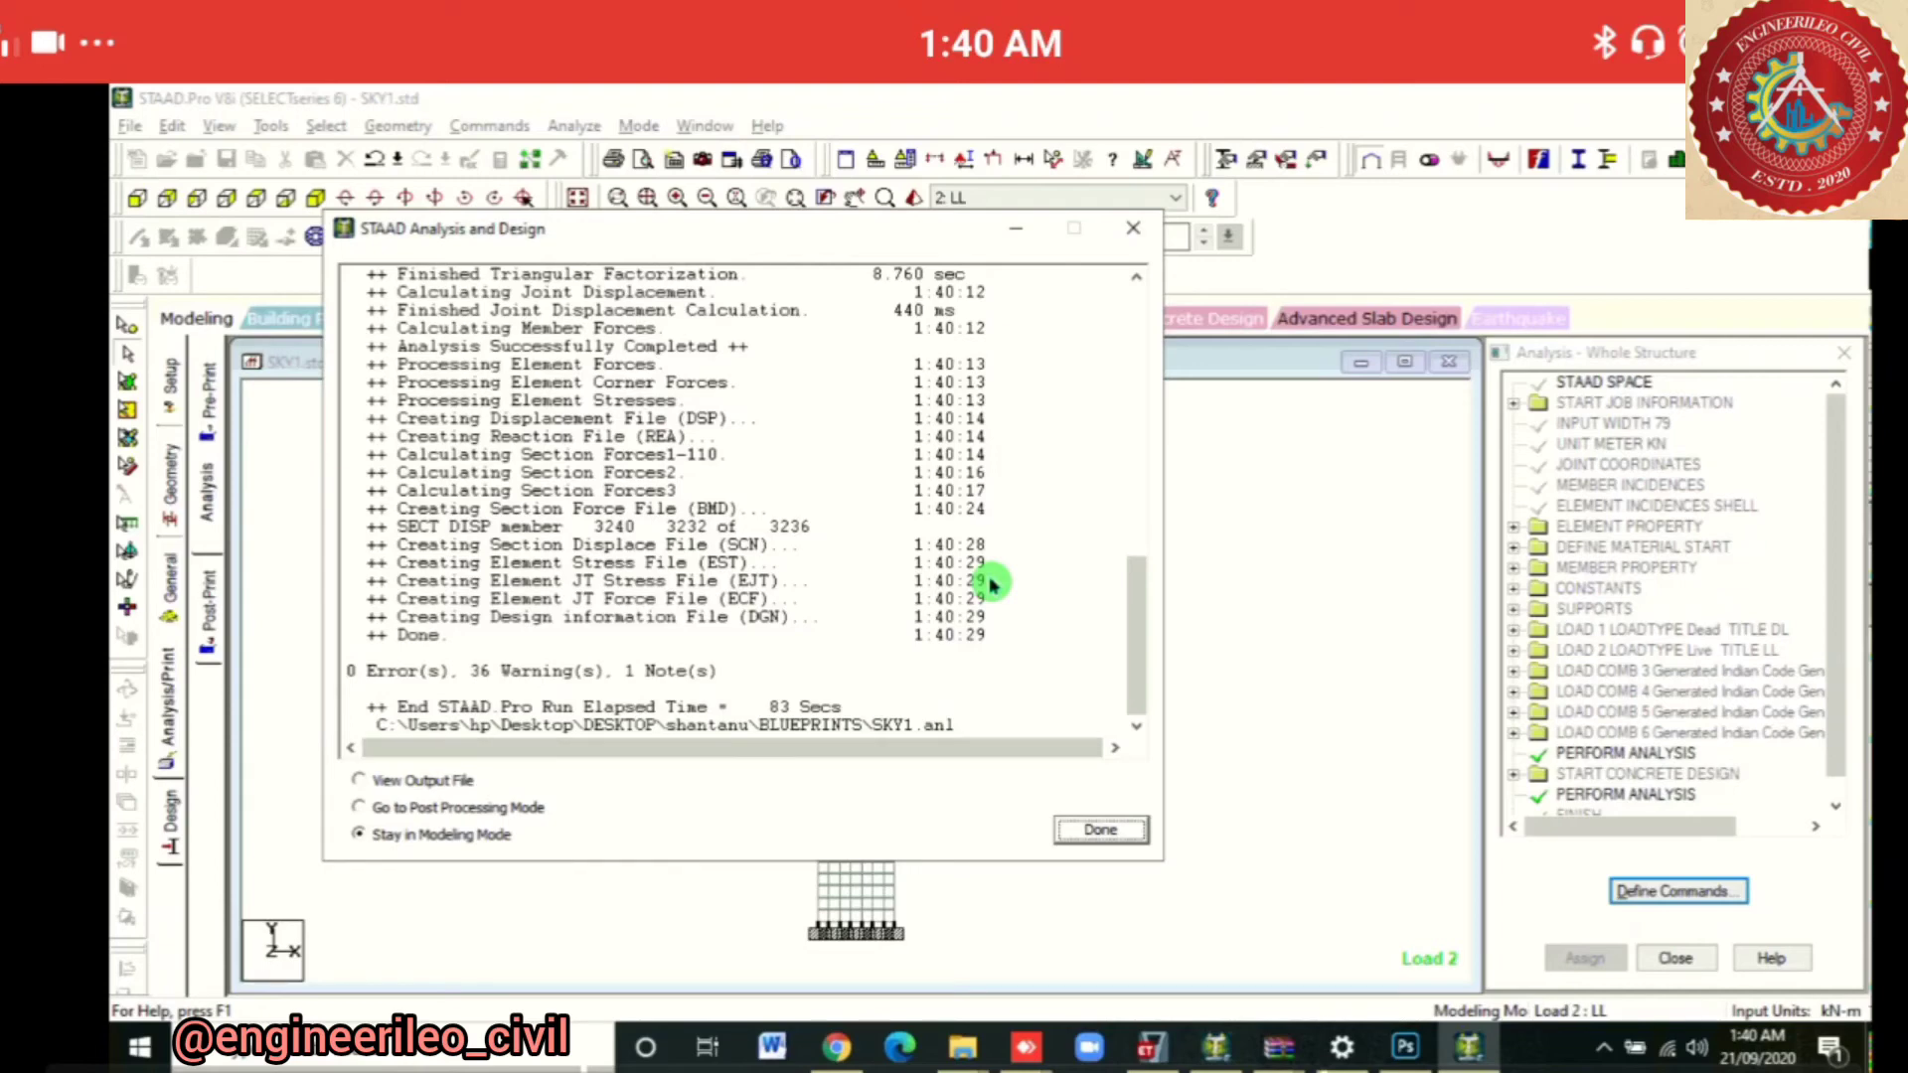
Go to Post Processing mode with the dead, live and all four generated combination load cases selected for the results
{"action": "key", "text": "Up"}
{"action": "left_click", "coordinate": [1099, 829]}
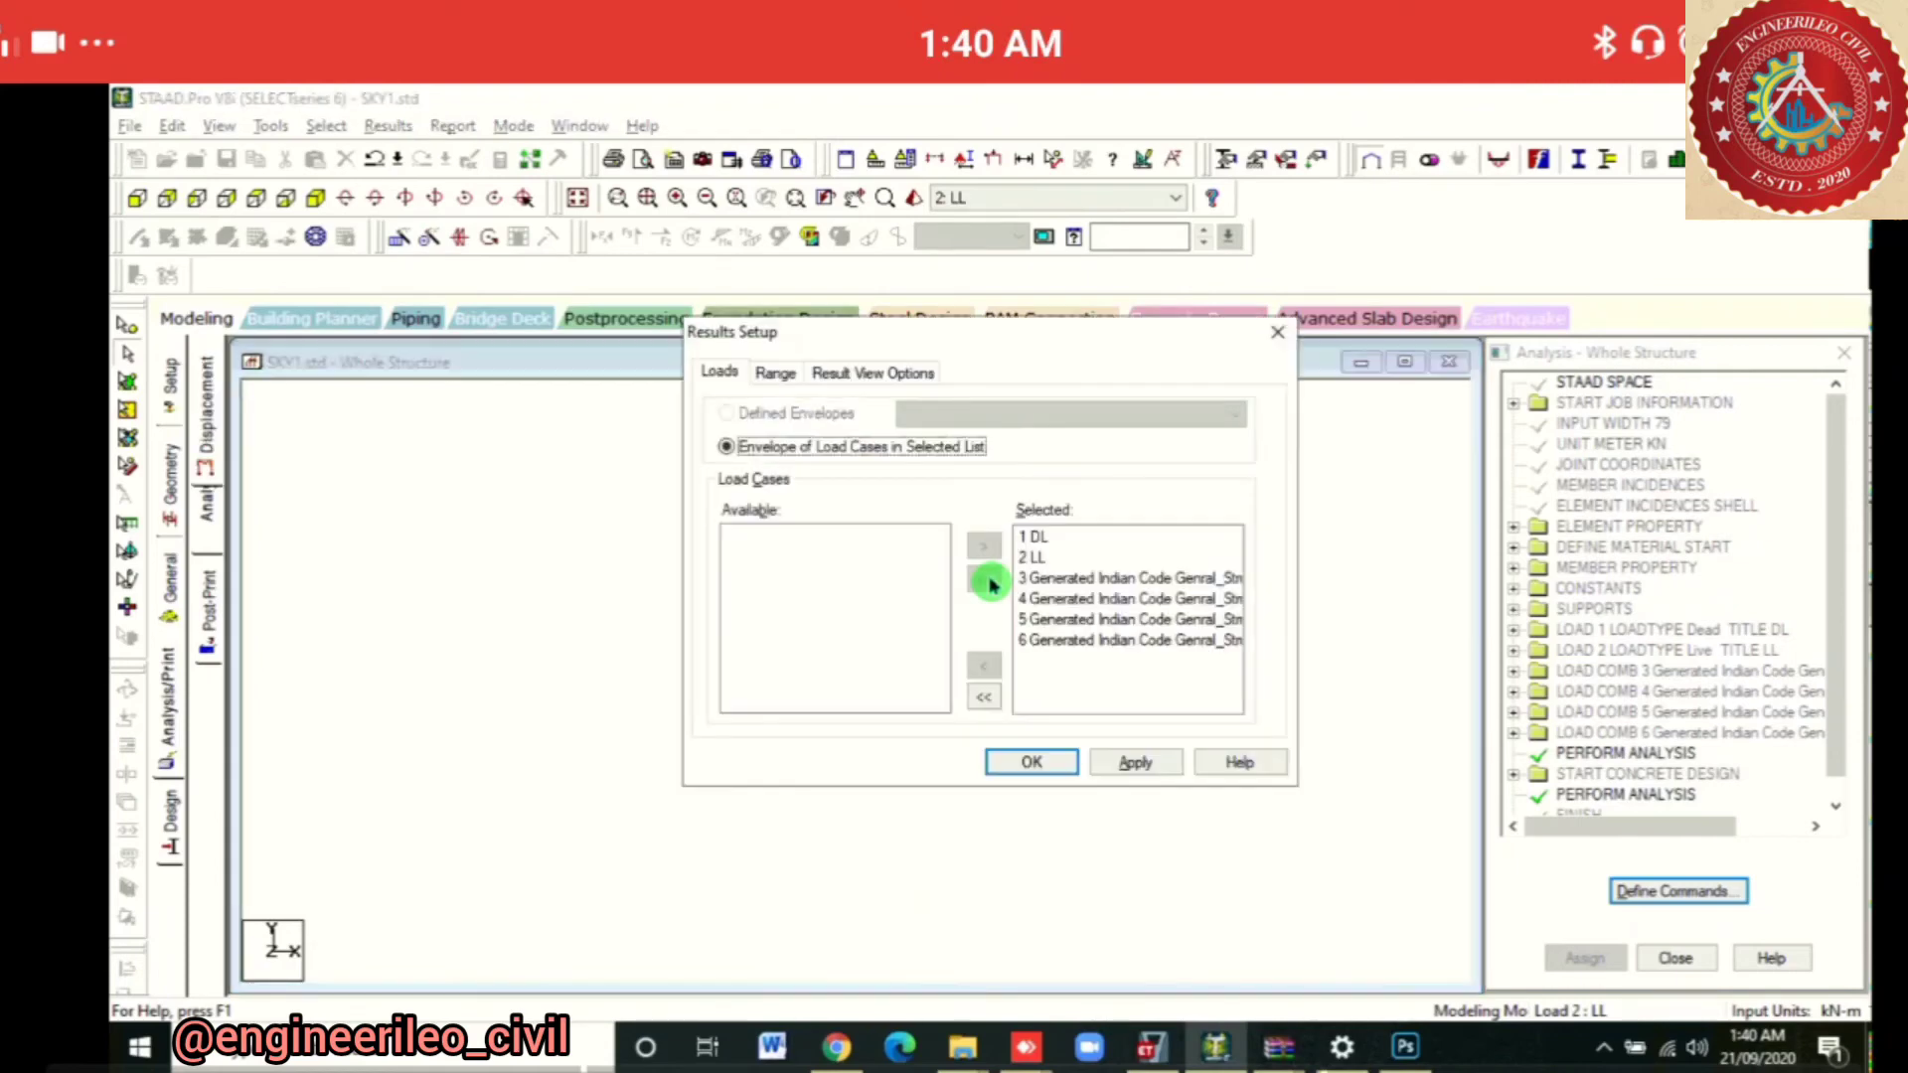
{"action": "key", "text": "Return"}
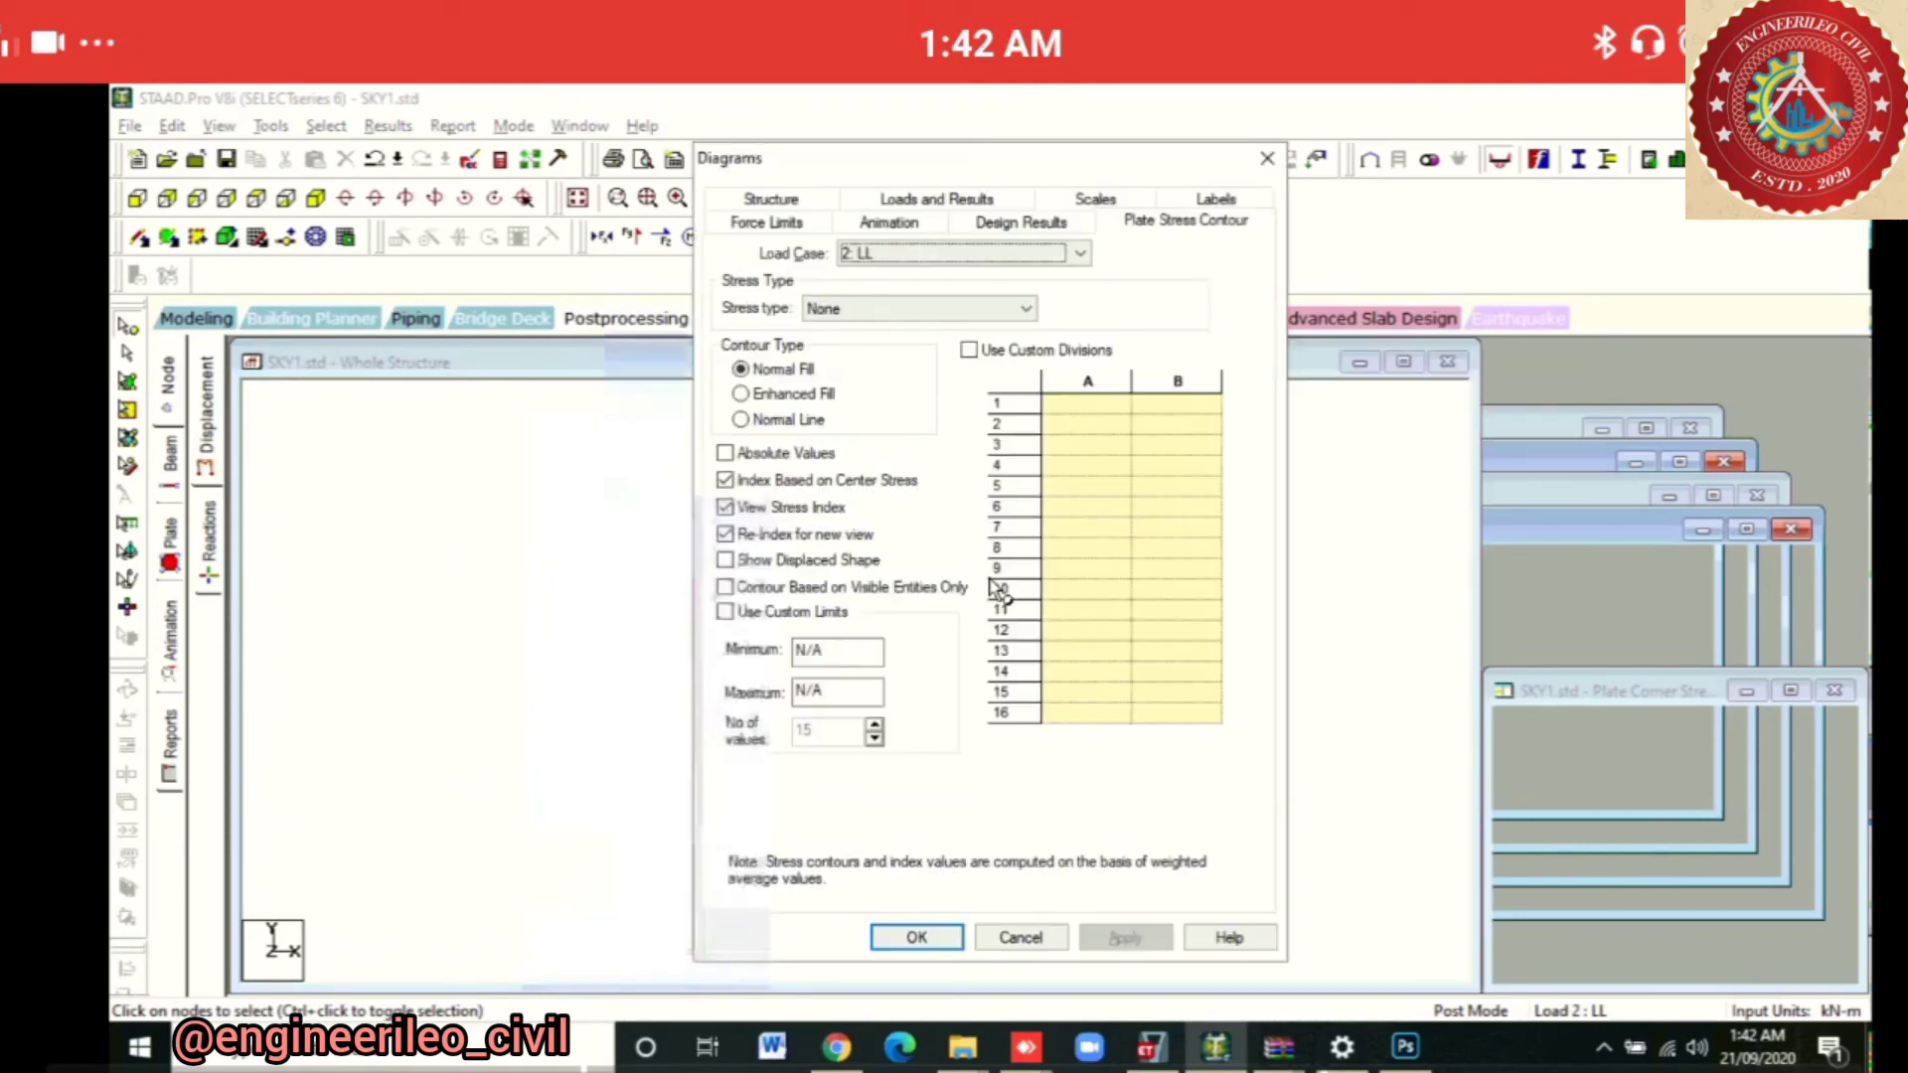
Display the Max Absolute plate stress contour for load case 3, the first generated Indian Code combination, in an isometric view
{"action": "left_click", "coordinate": [962, 254]}
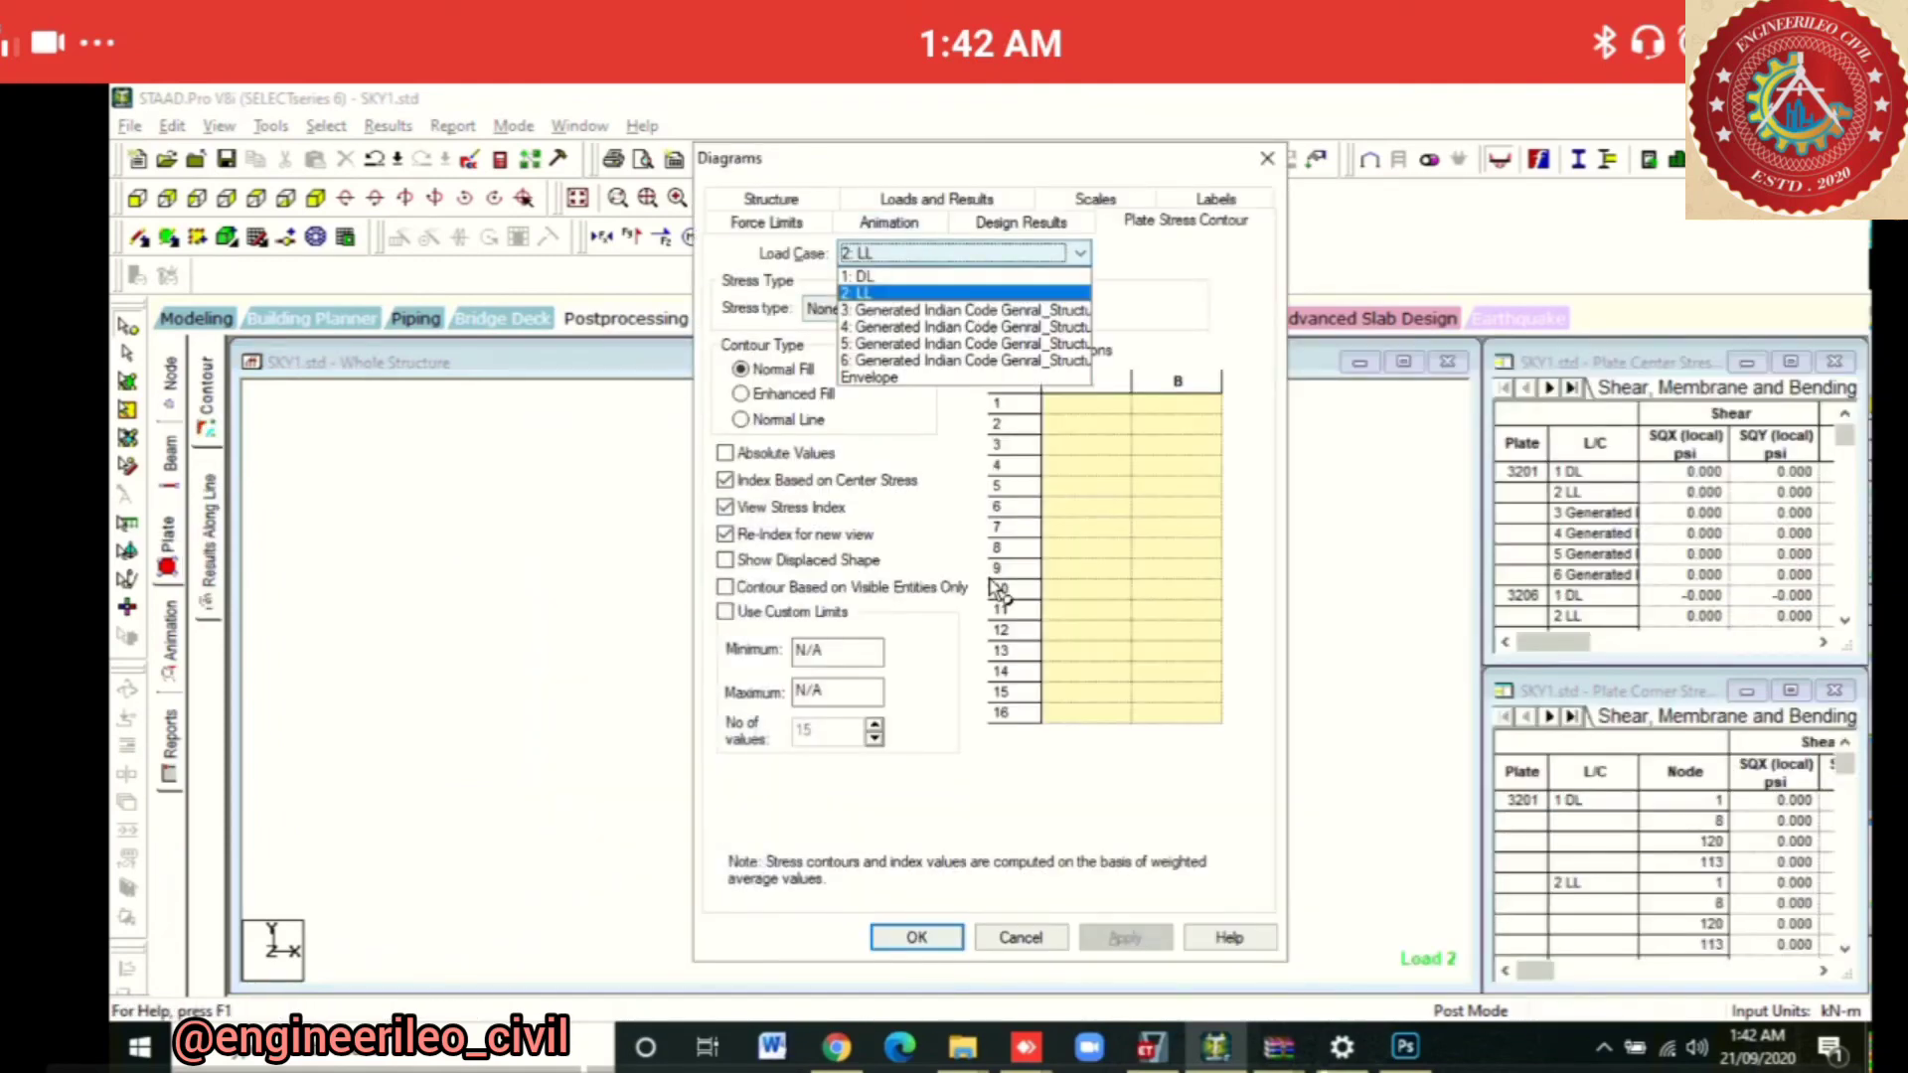
{"action": "left_click", "coordinate": [964, 310]}
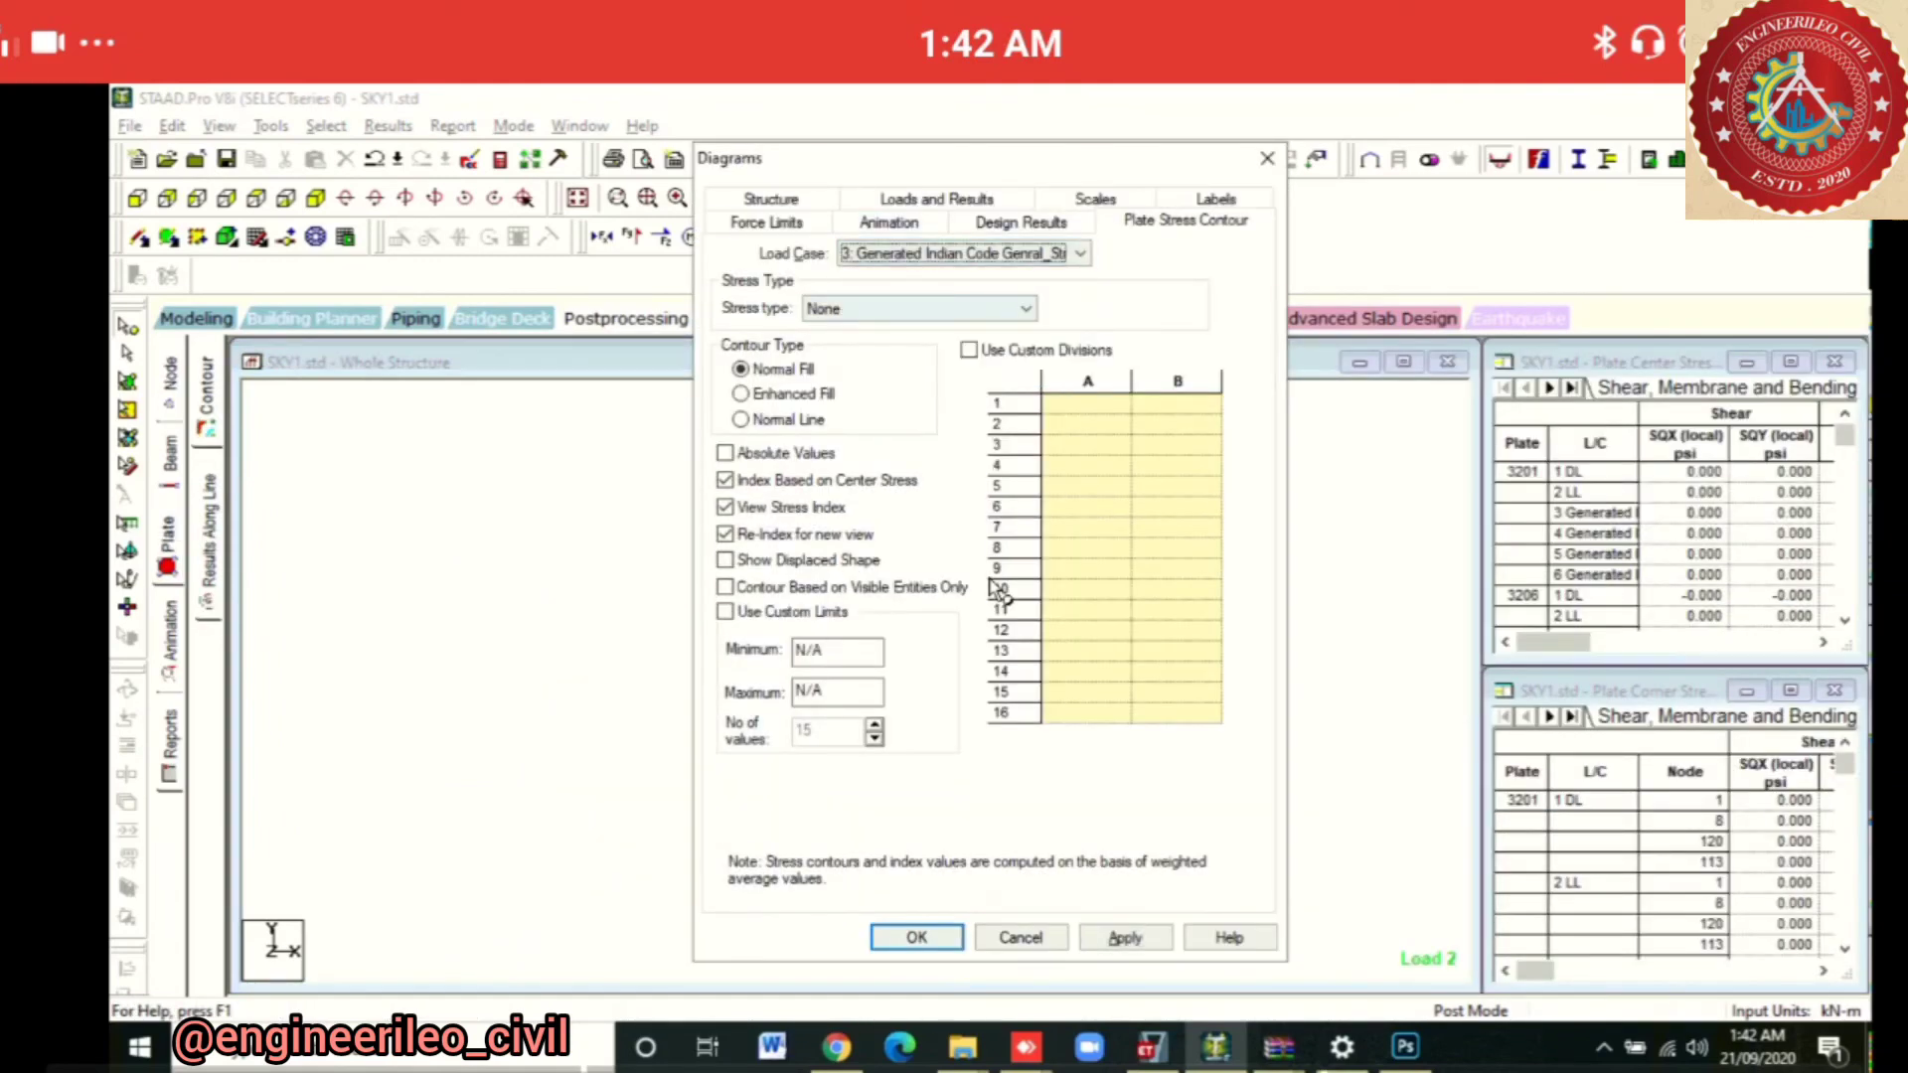
{"action": "left_click", "coordinate": [919, 309]}
{"action": "left_click", "coordinate": [847, 349]}
{"action": "left_click", "coordinate": [1125, 937]}
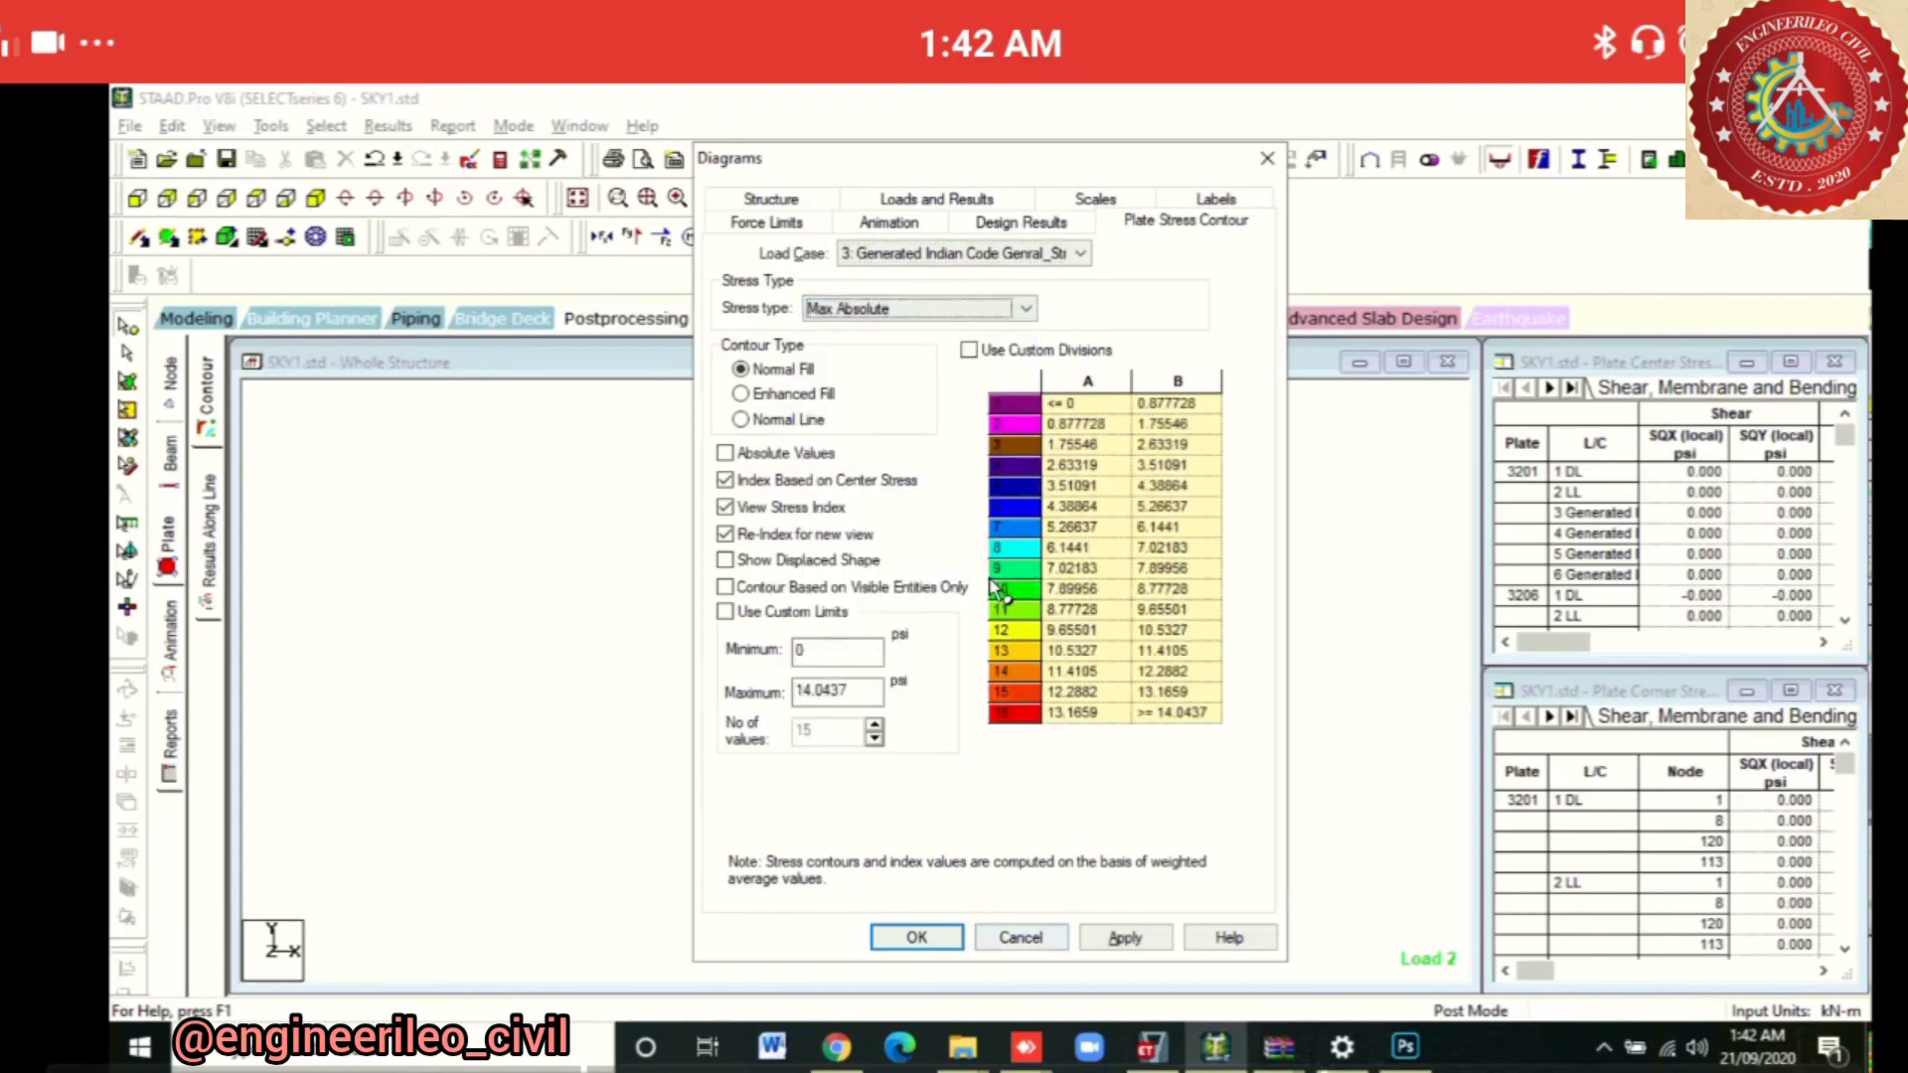
{"action": "left_click", "coordinate": [916, 937]}
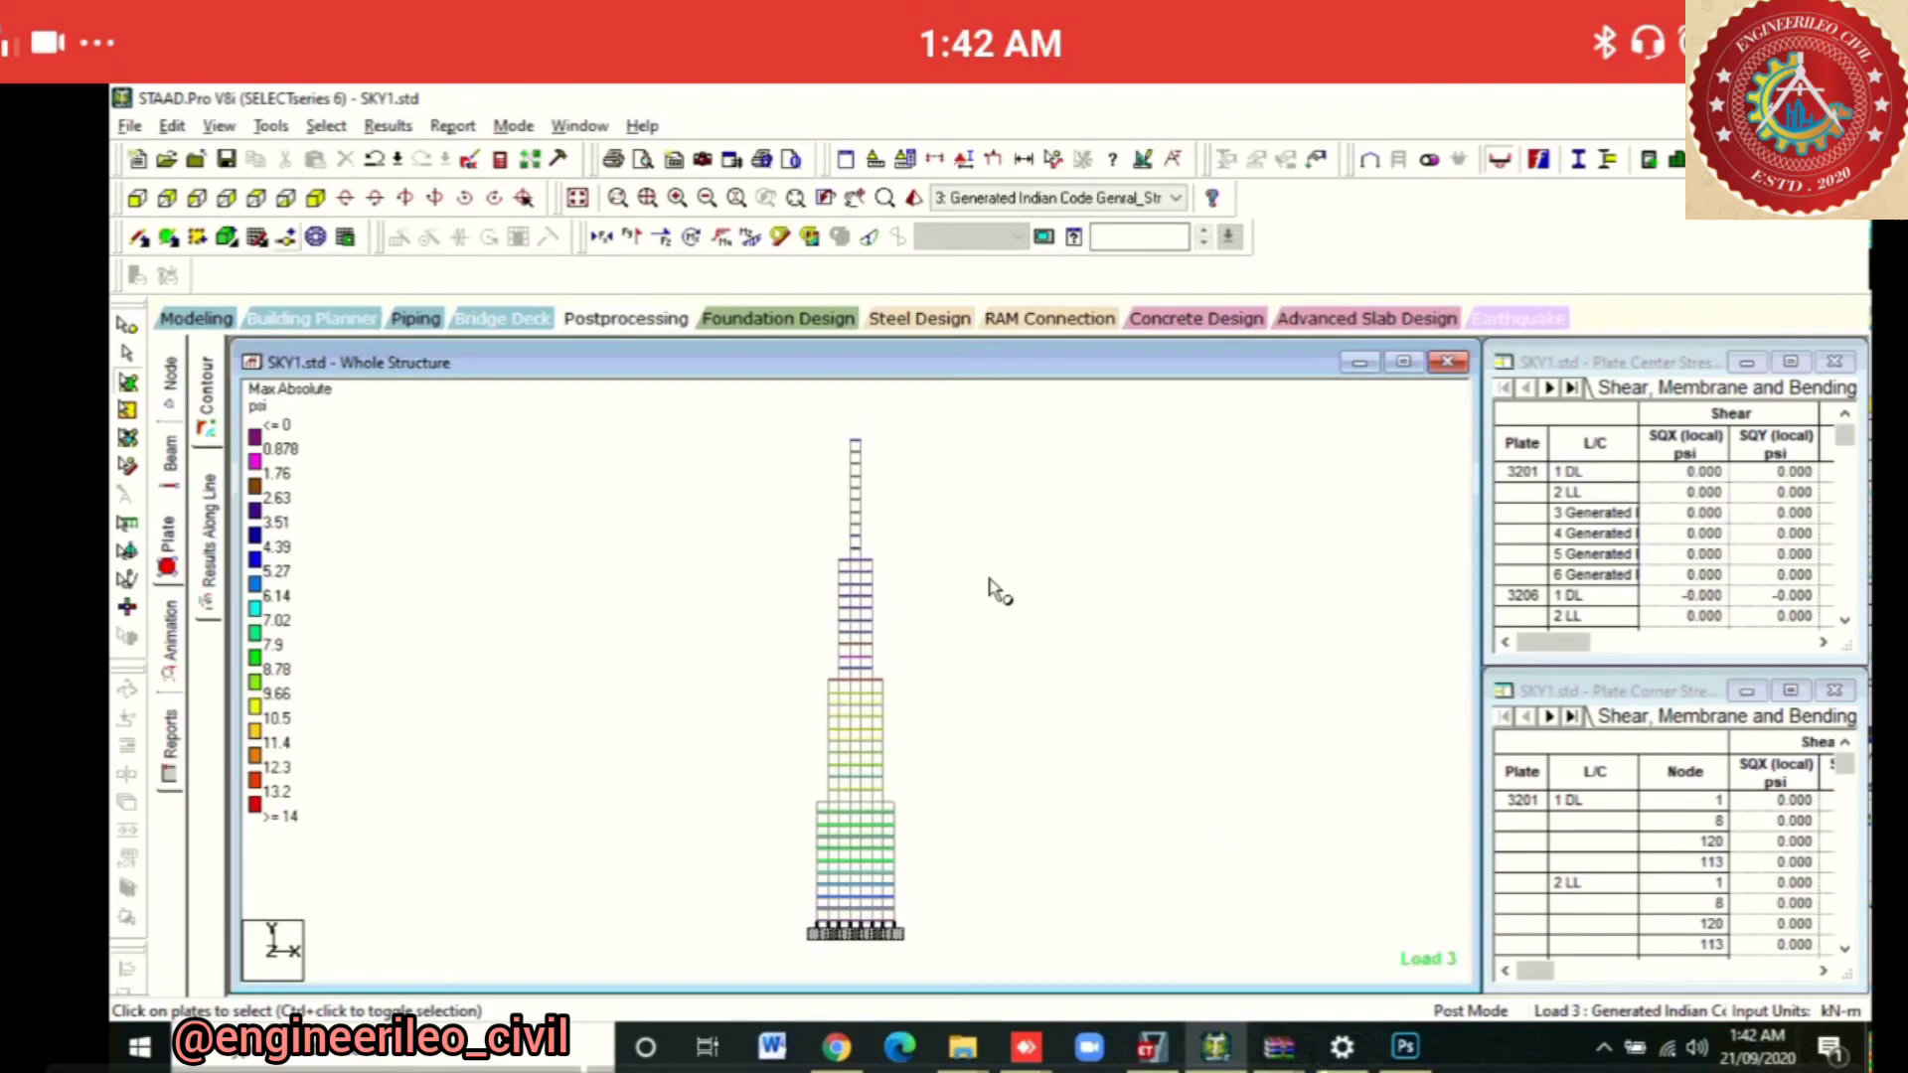
{"action": "left_click", "coordinate": [316, 198]}
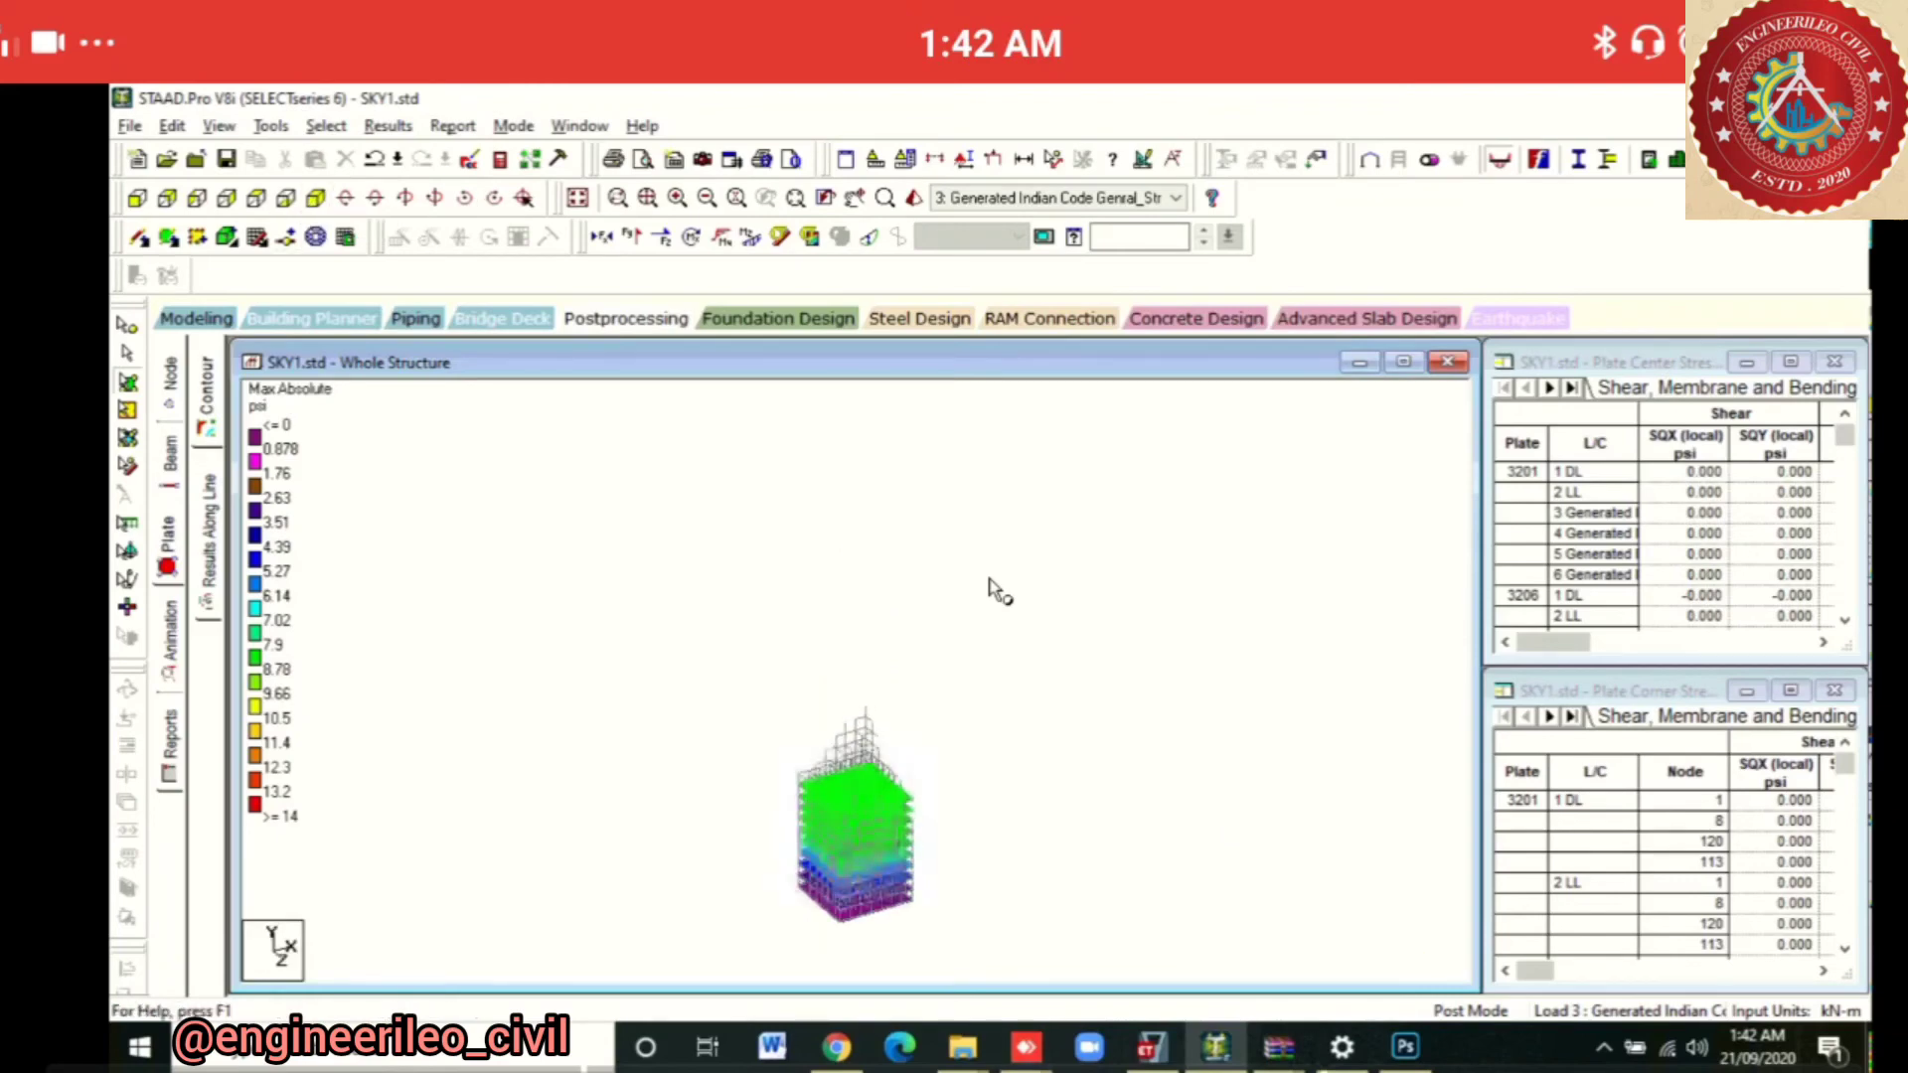
{"action": "left_click", "coordinate": [856, 197]}
{"action": "left_click_drag", "start_coordinate": [990, 580], "coordinate": [781, 560]}
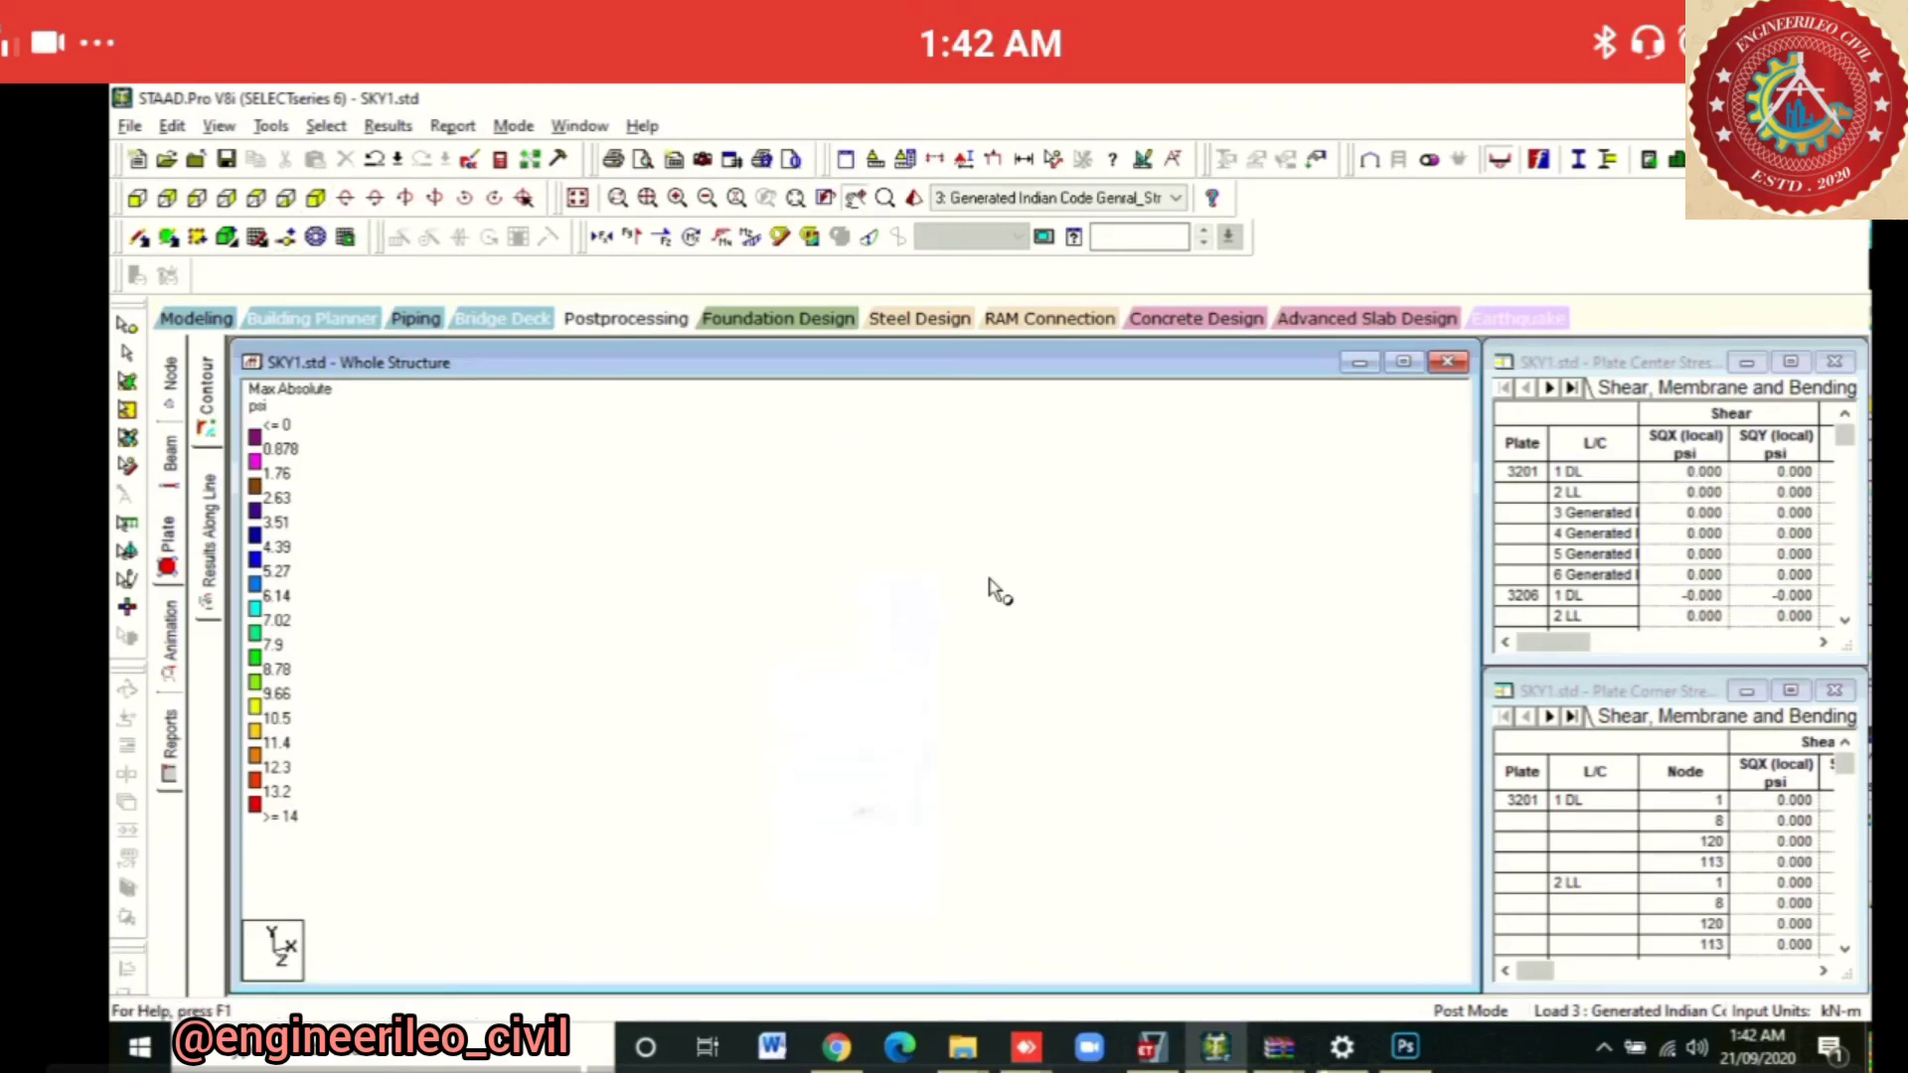
{"action": "left_click_drag", "start_coordinate": [990, 580], "coordinate": [911, 579]}
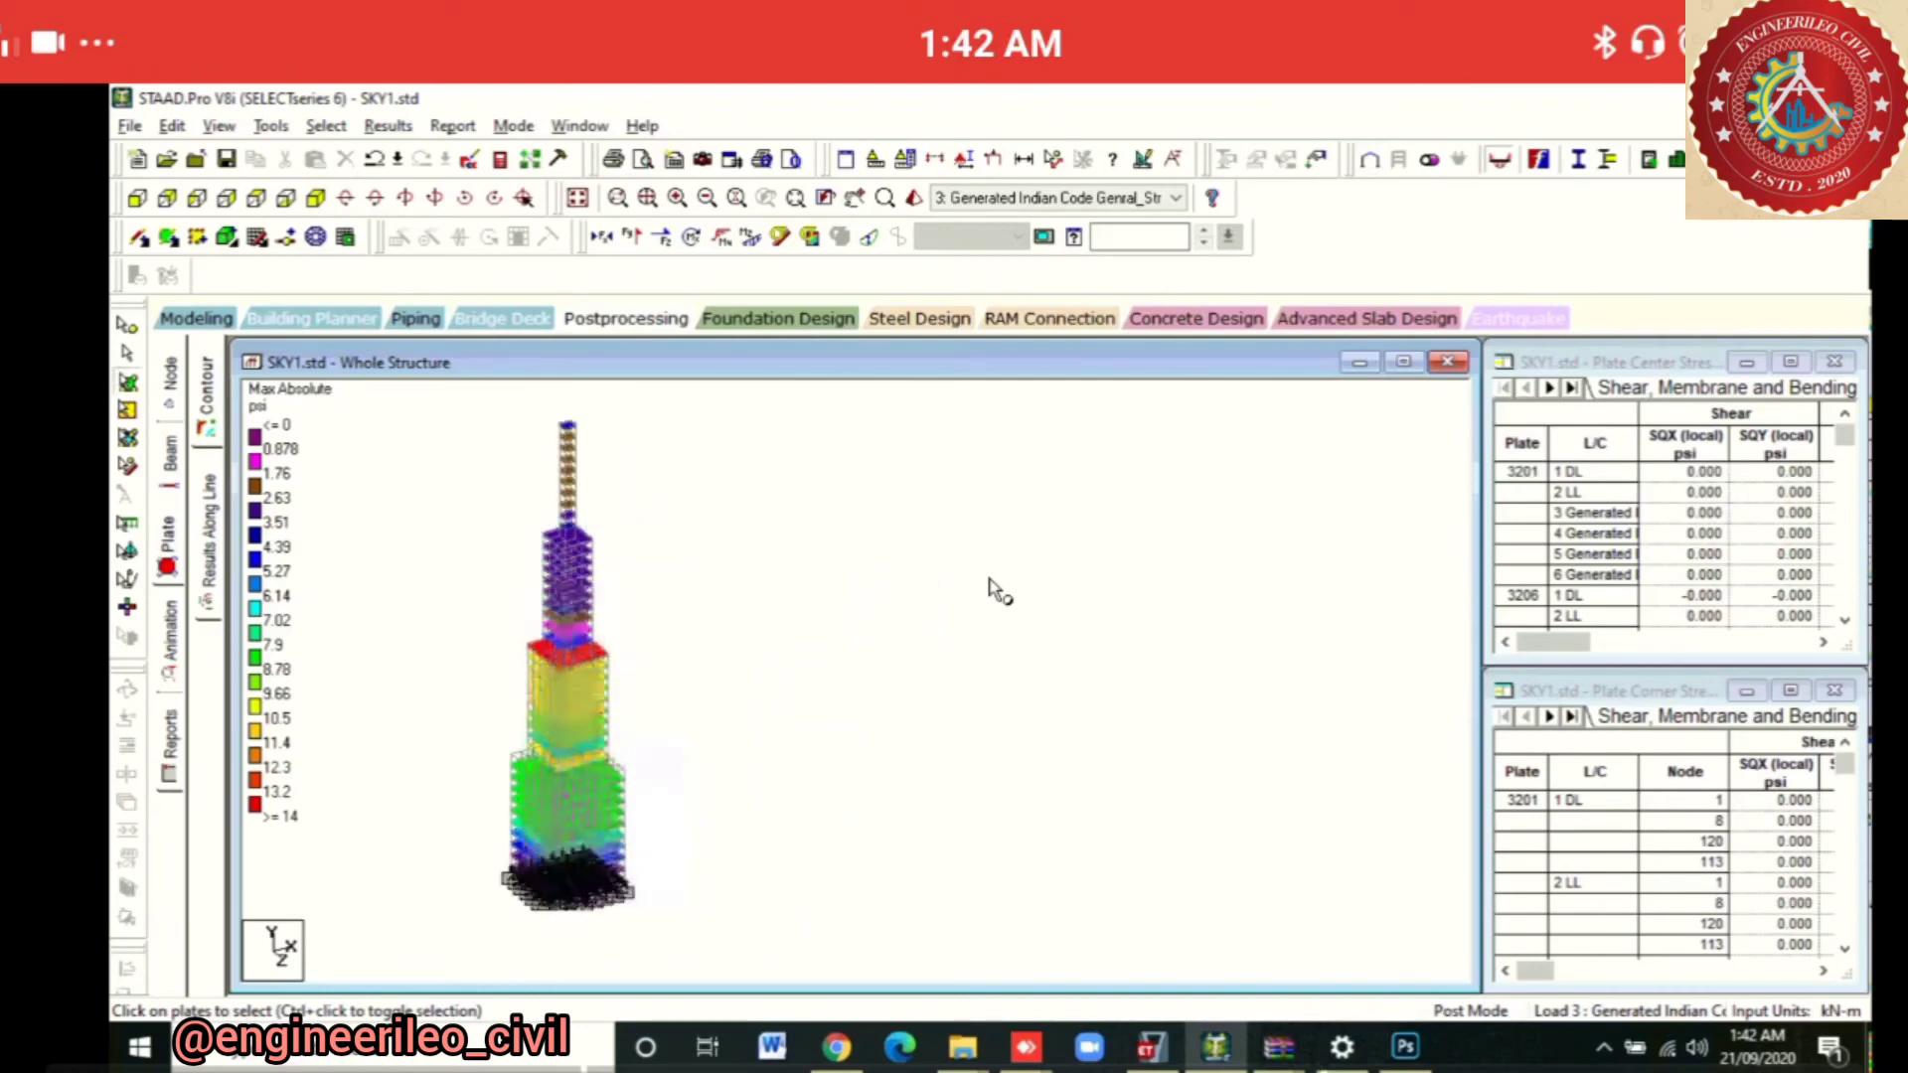
{"action": "left_click_drag", "start_coordinate": [1480, 578], "coordinate": [741, 579]}
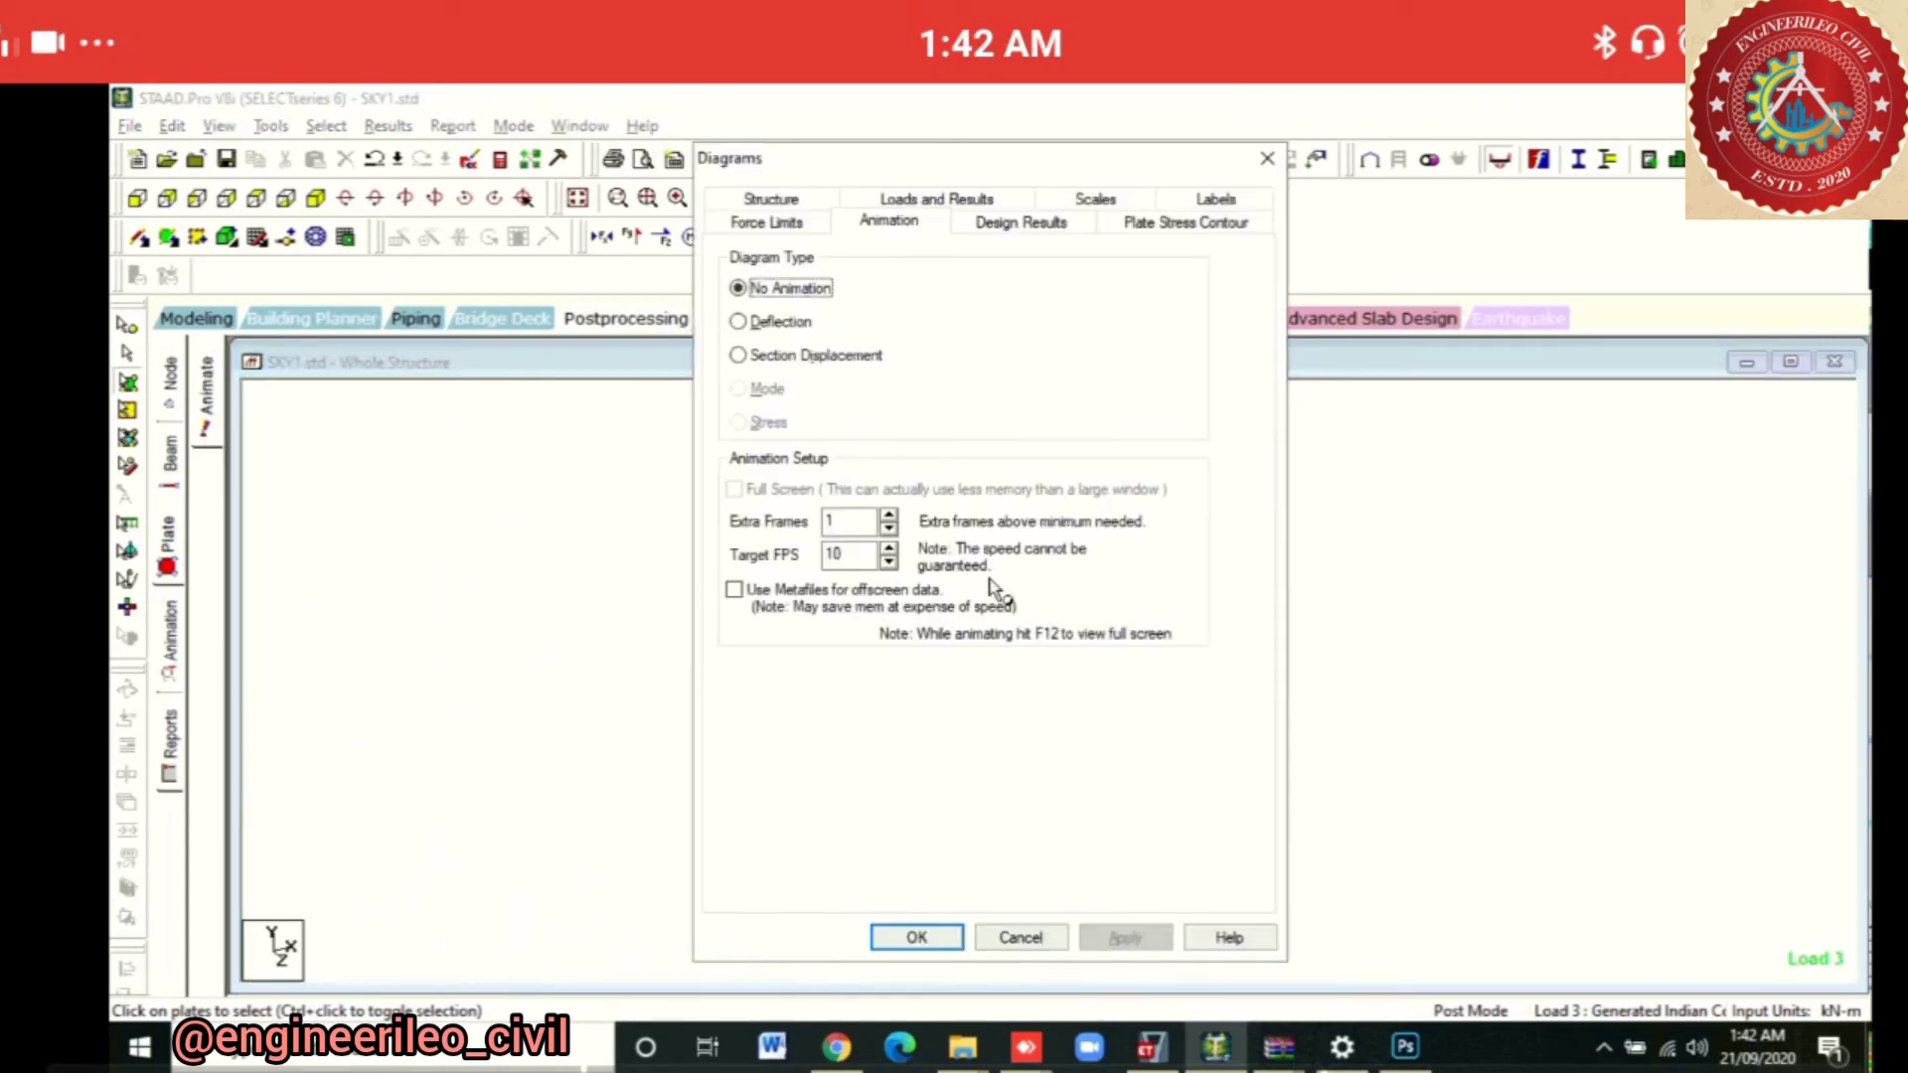
Play the Deflection animation of the structure for load case 3 and stop it
{"action": "key", "text": "Down"}
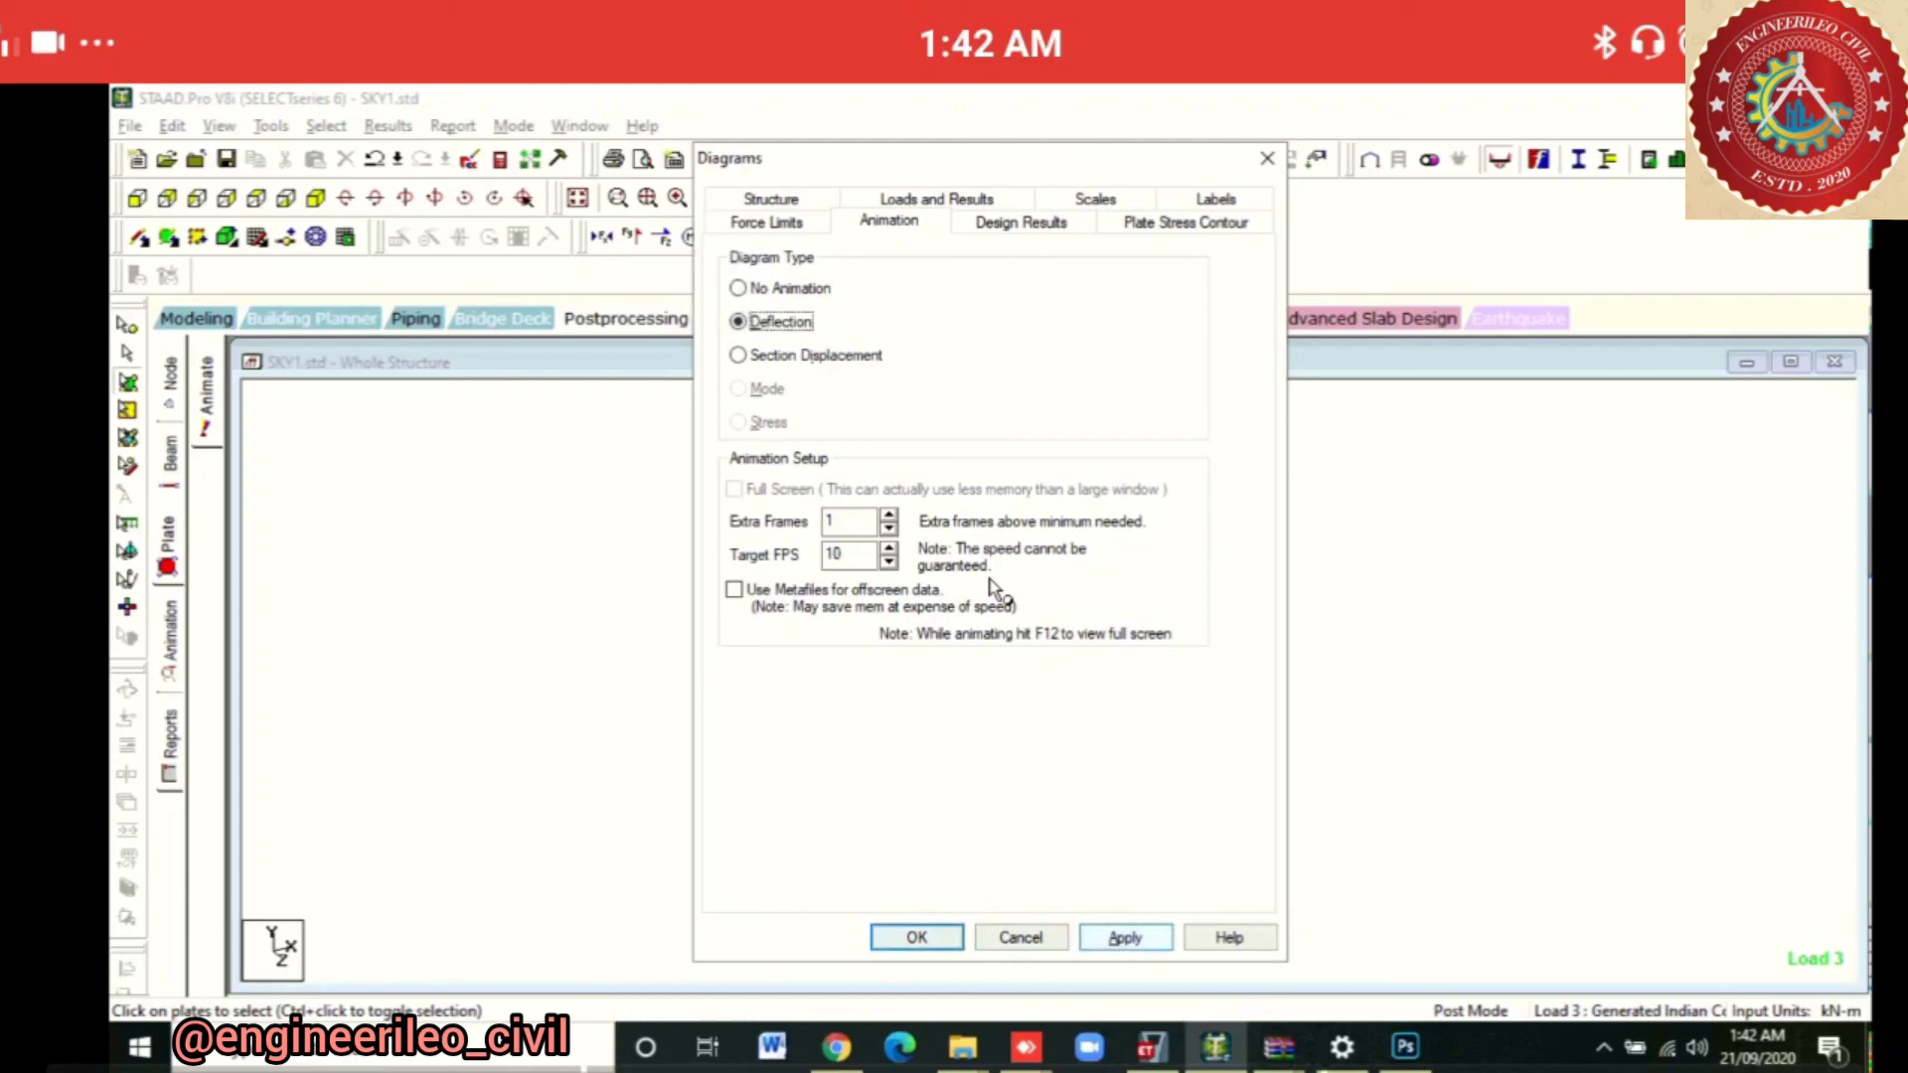
{"action": "key", "text": "Return"}
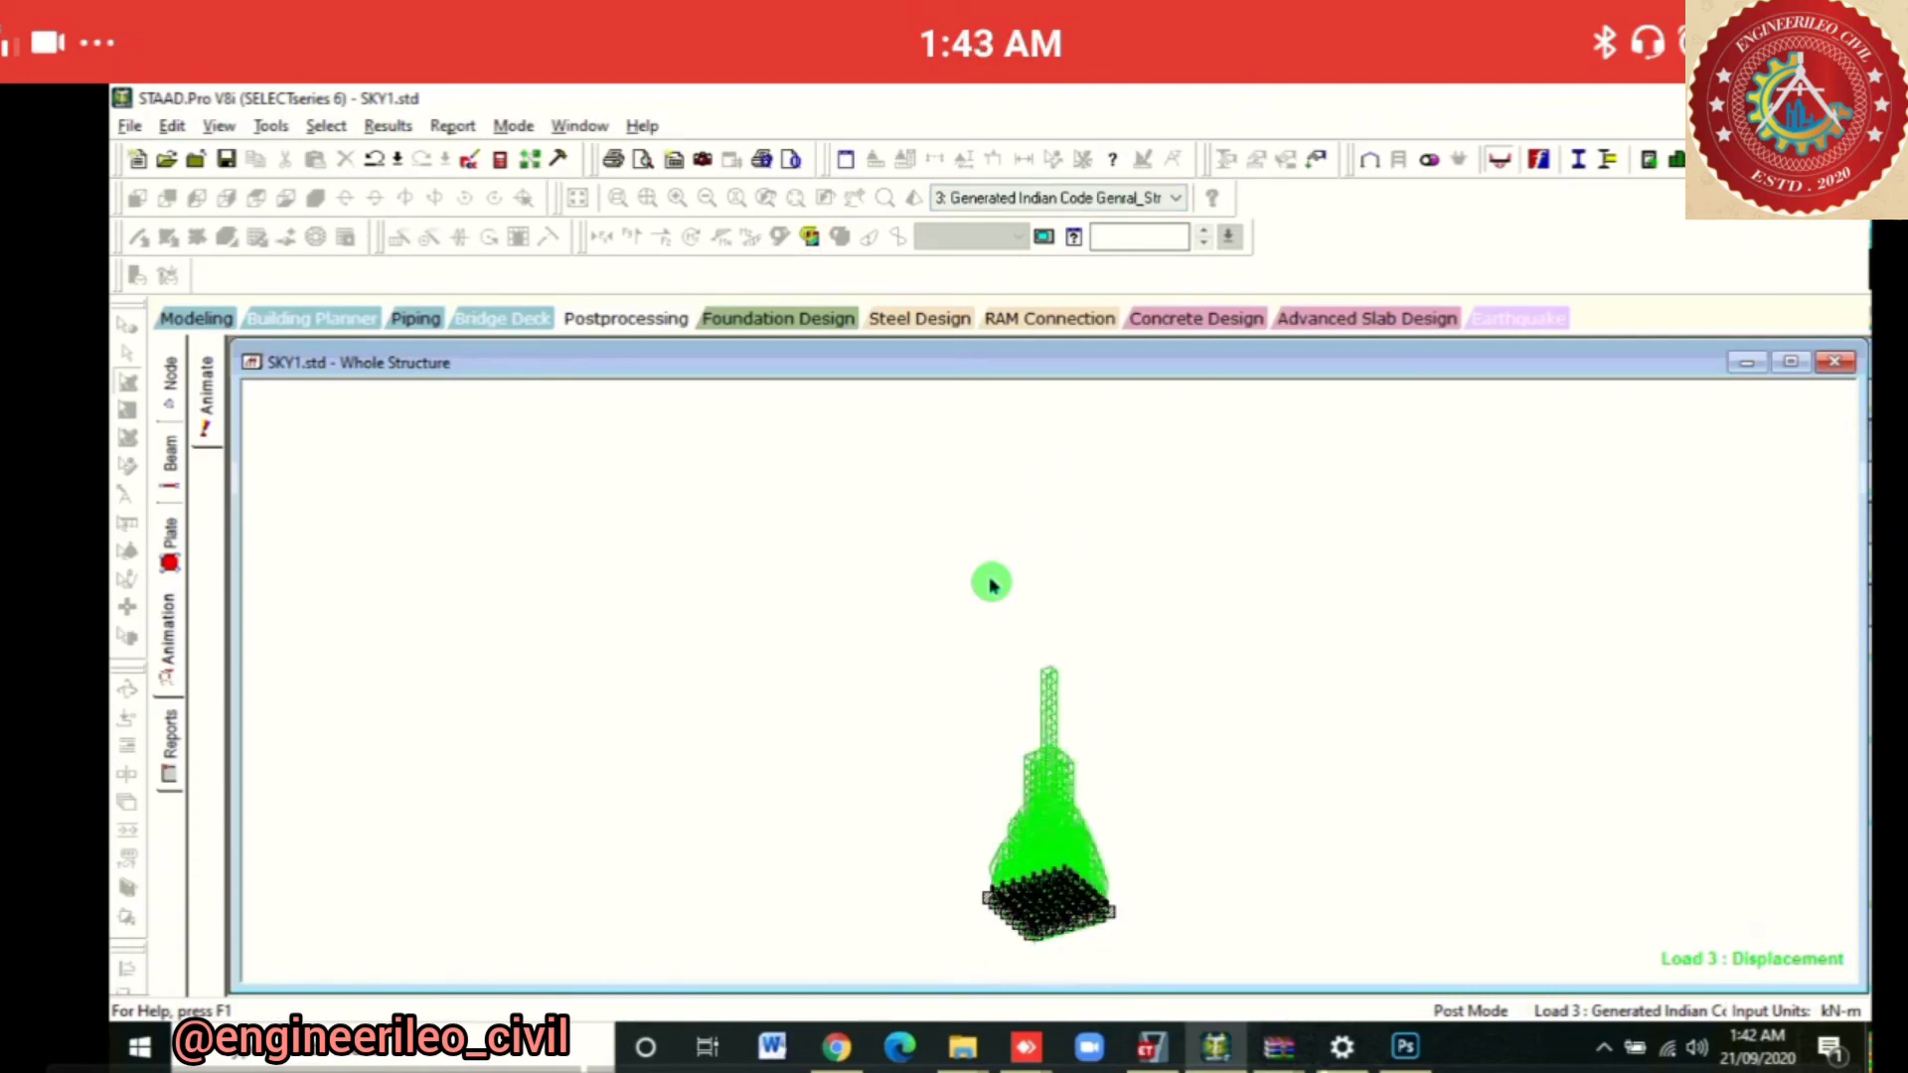
{"action": "key", "text": "Escape"}
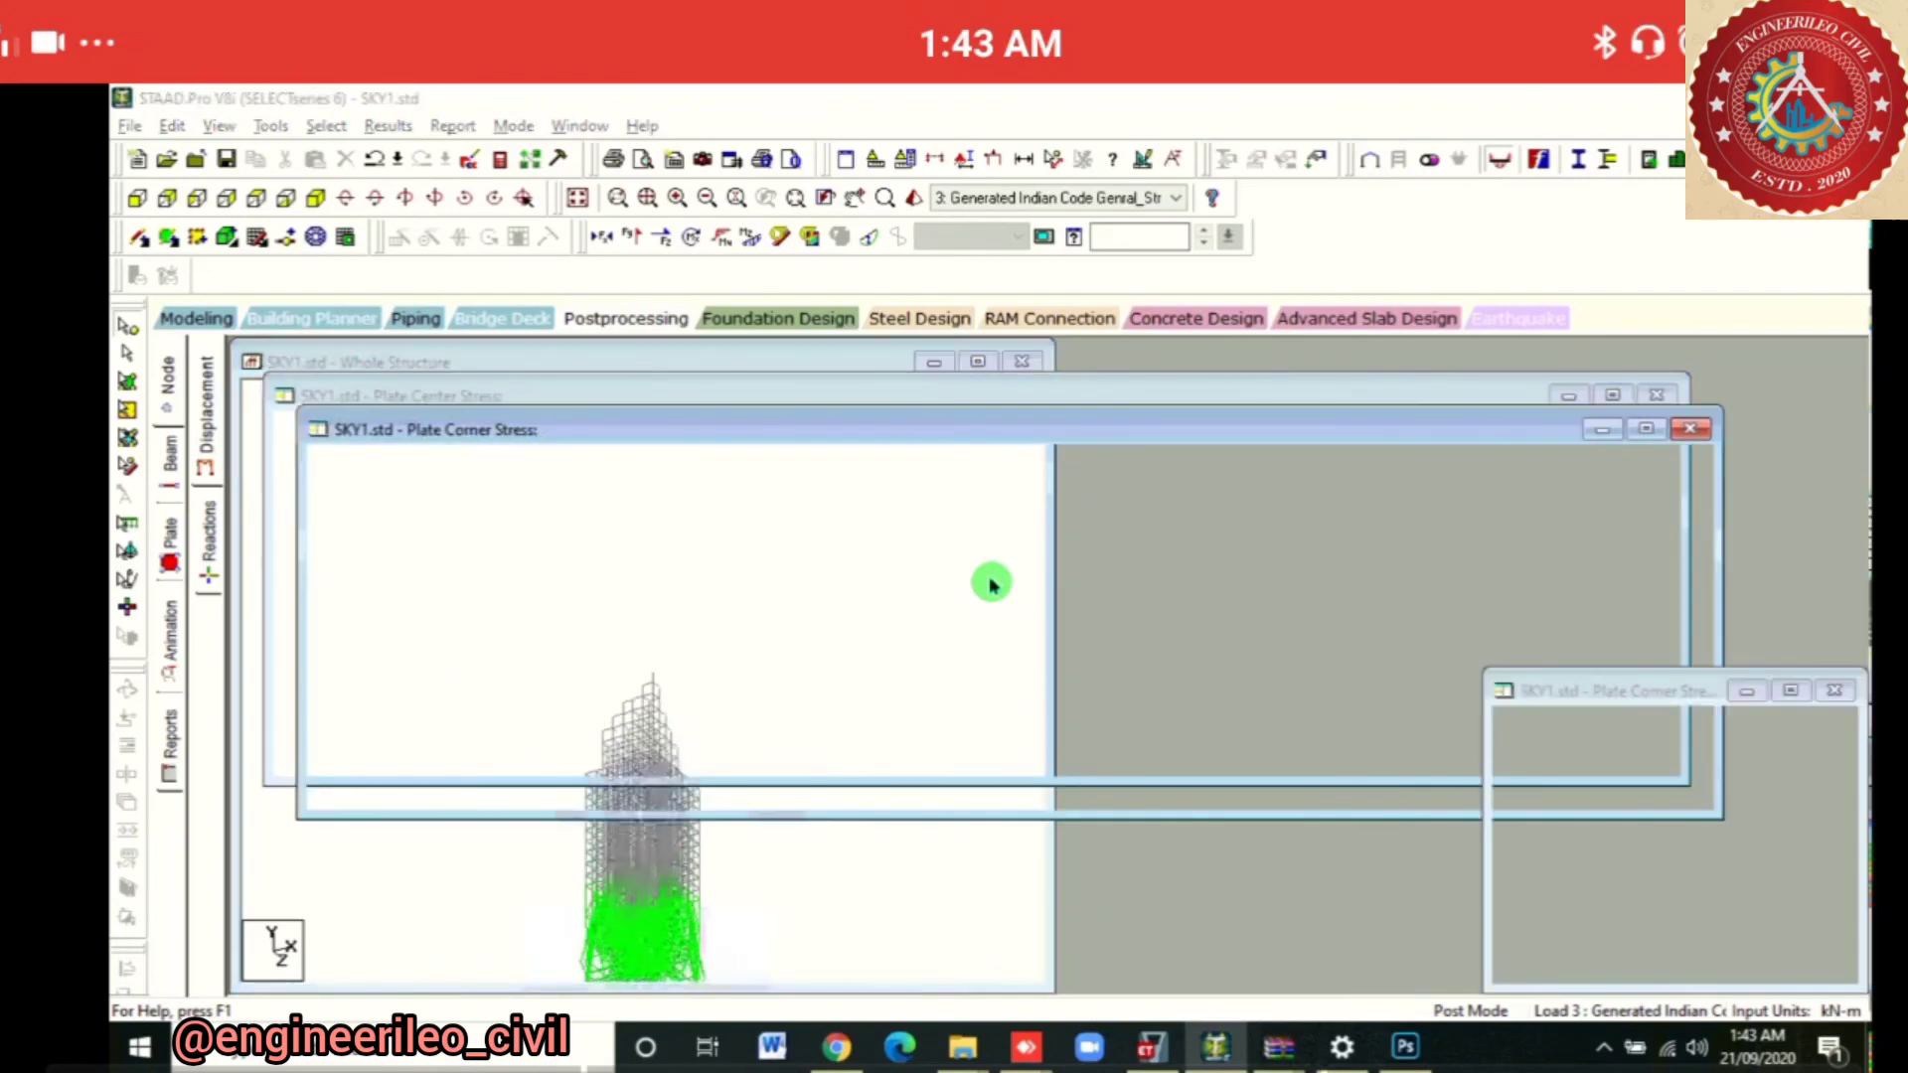
Reapply the plate stress contour with the Max Absolute stress type for load case 3
{"action": "key", "text": "Tab"}
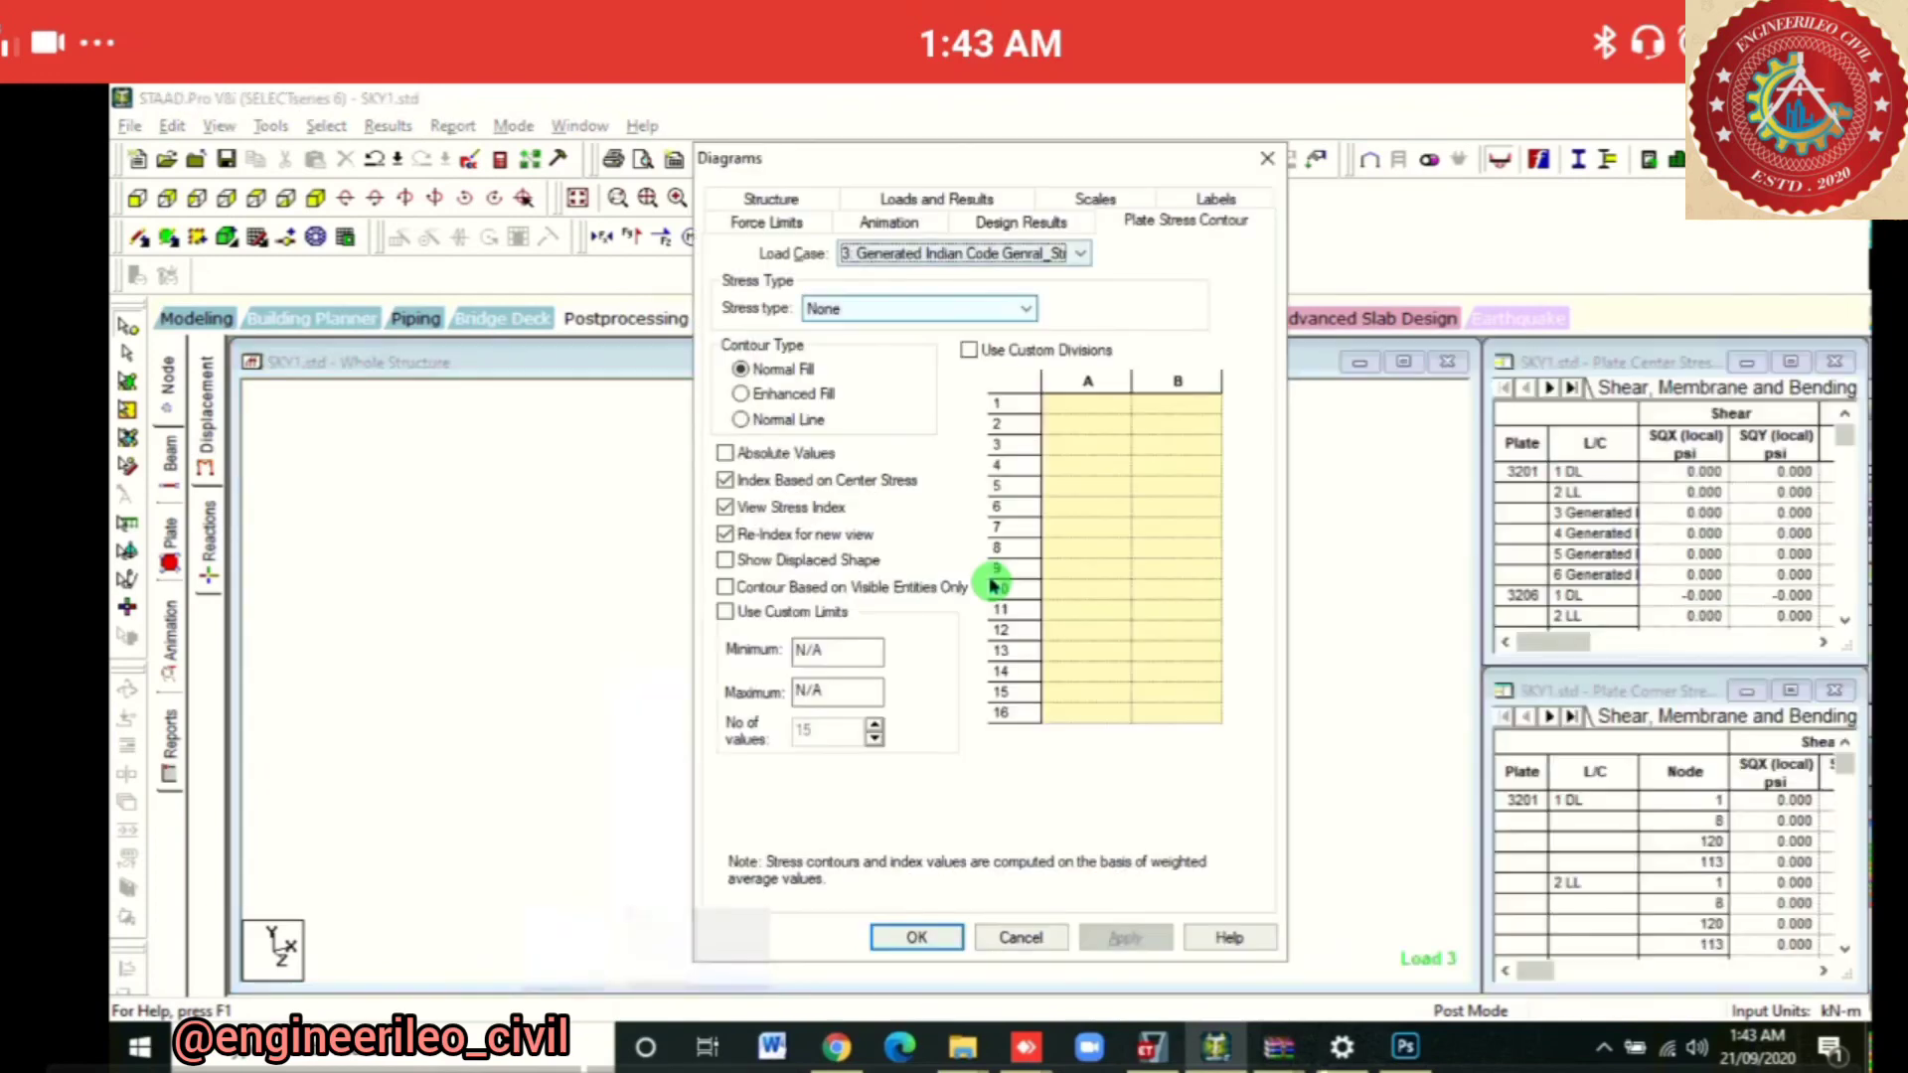
{"action": "key", "text": "alt+Down"}
{"action": "key", "text": "Down"}
{"action": "key", "text": "Return"}
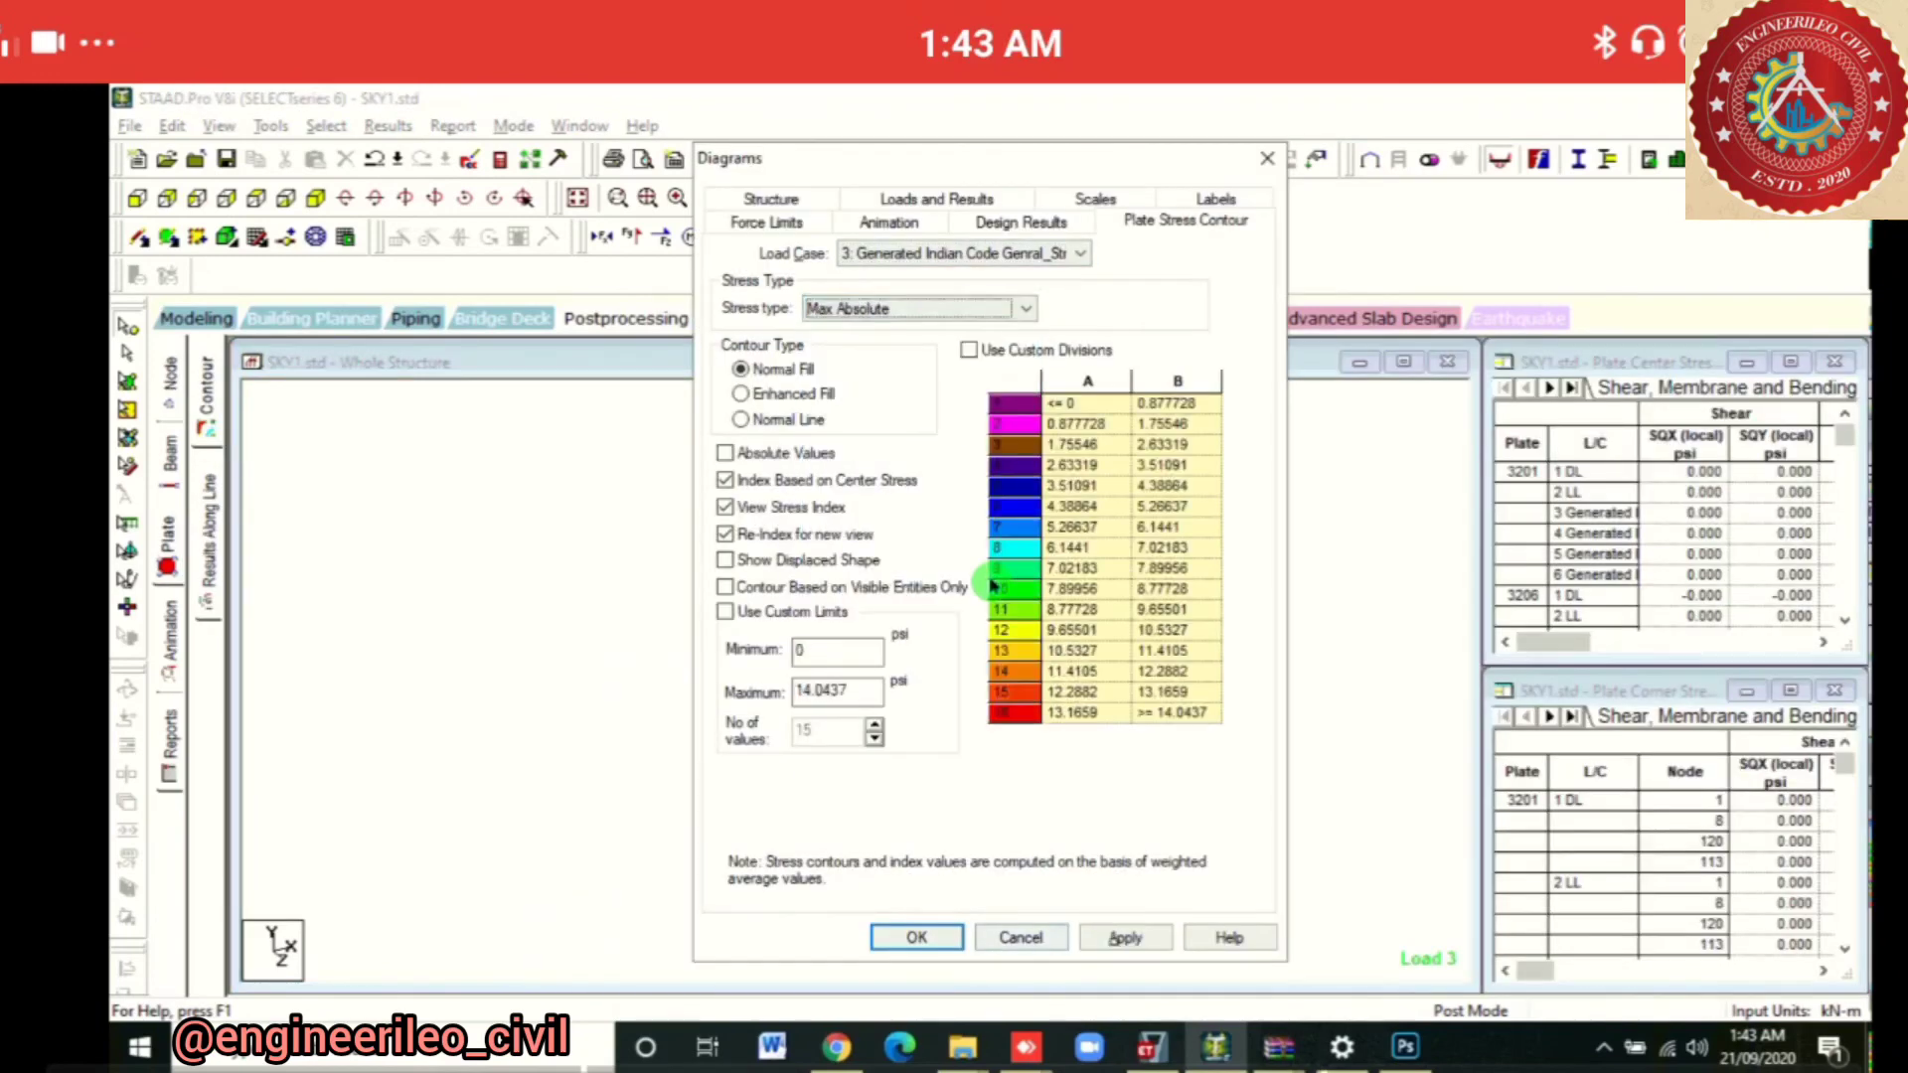
{"action": "key", "text": "Return"}
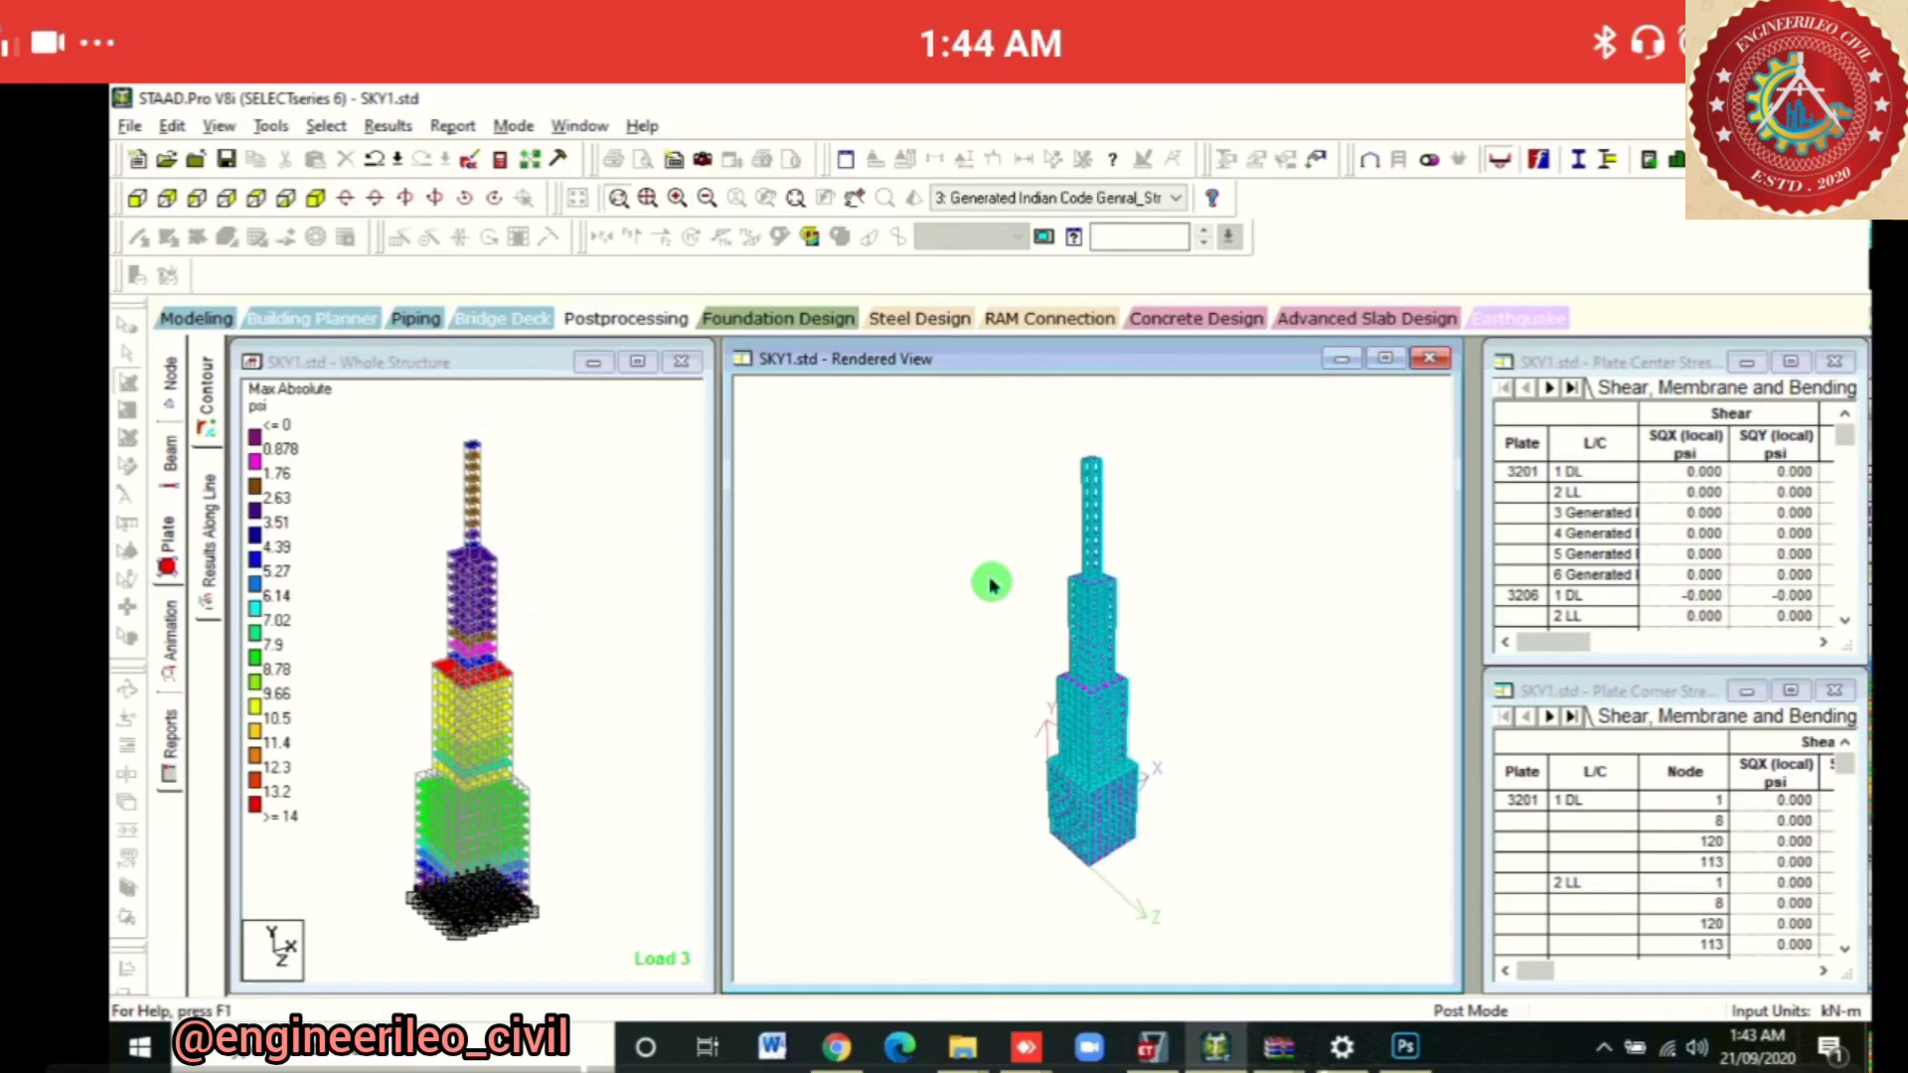
Examine the stepped tower's rendered 3D model from the side, from above and from oblique angles
{"action": "scroll", "coordinate": [992, 587], "scroll_direction": "up", "scroll_amount": 5}
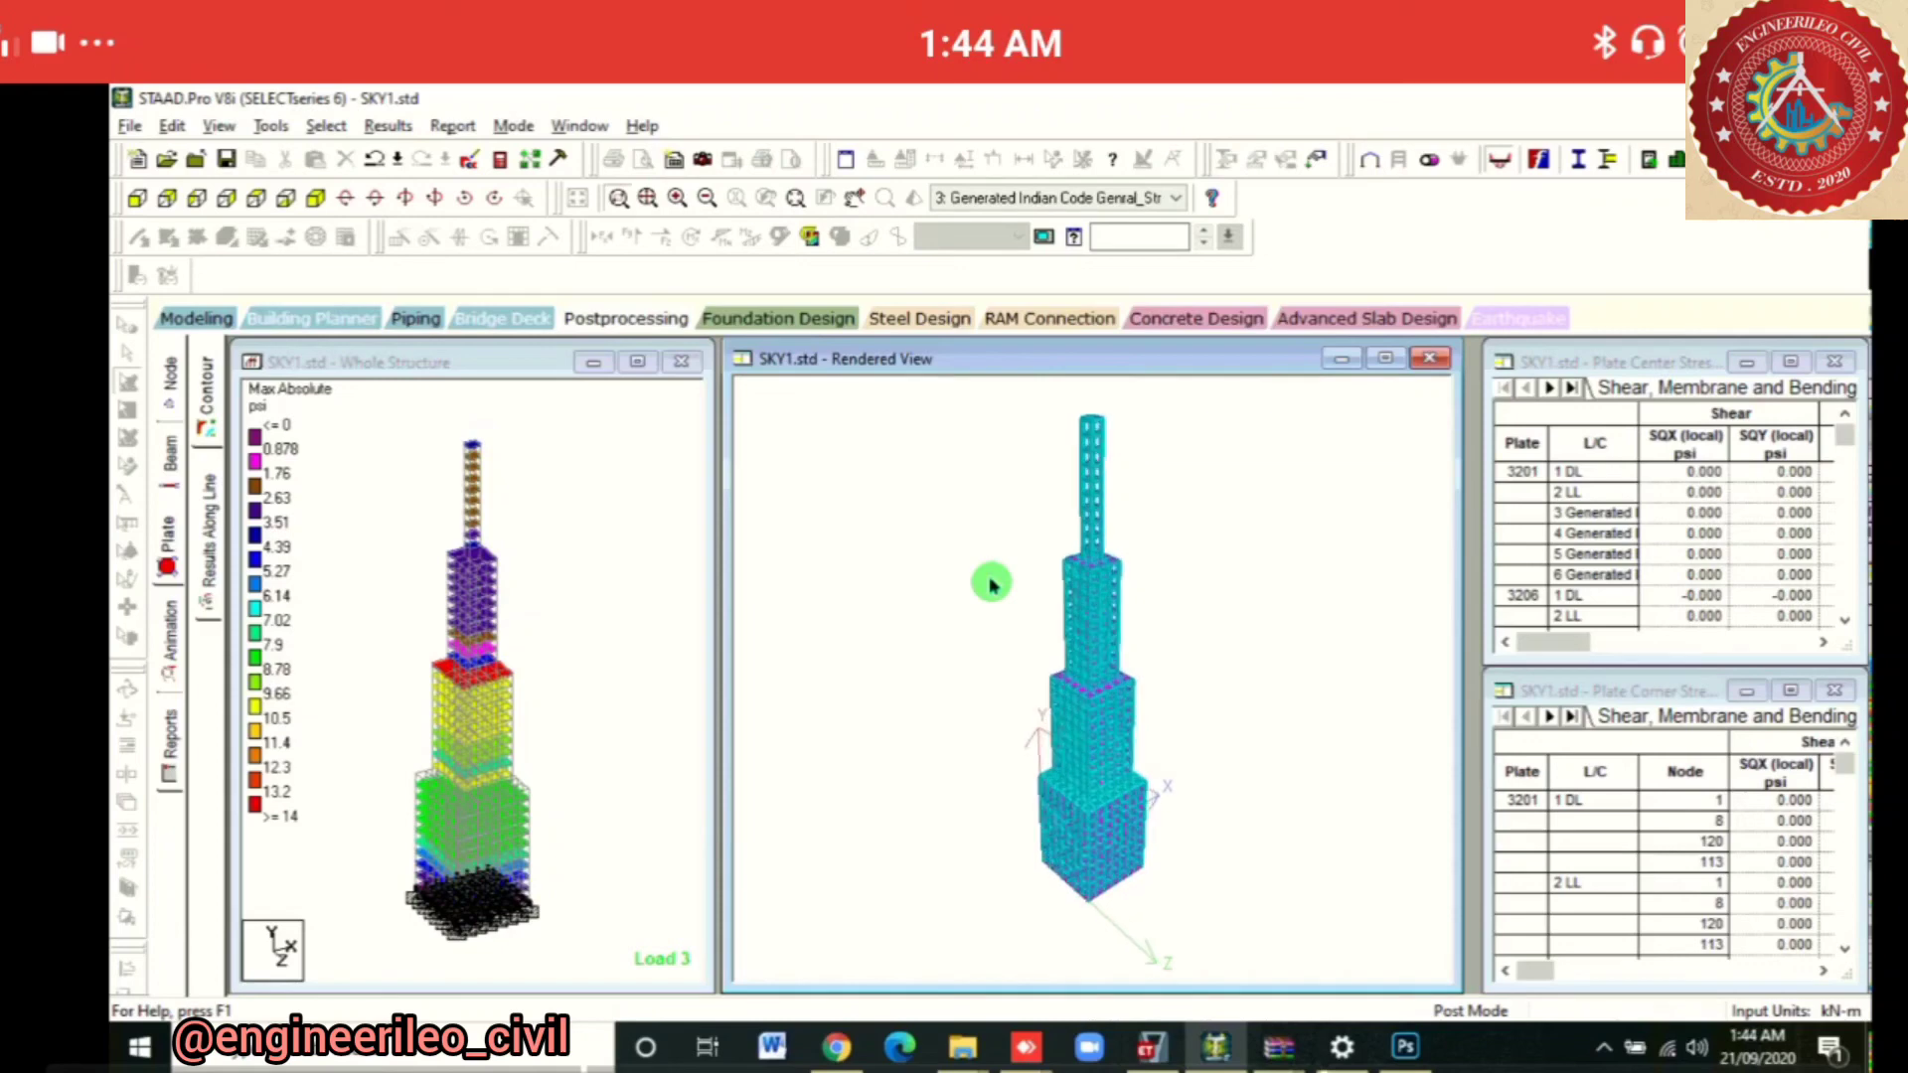
{"action": "scroll", "coordinate": [992, 586], "scroll_direction": "up", "scroll_amount": 2}
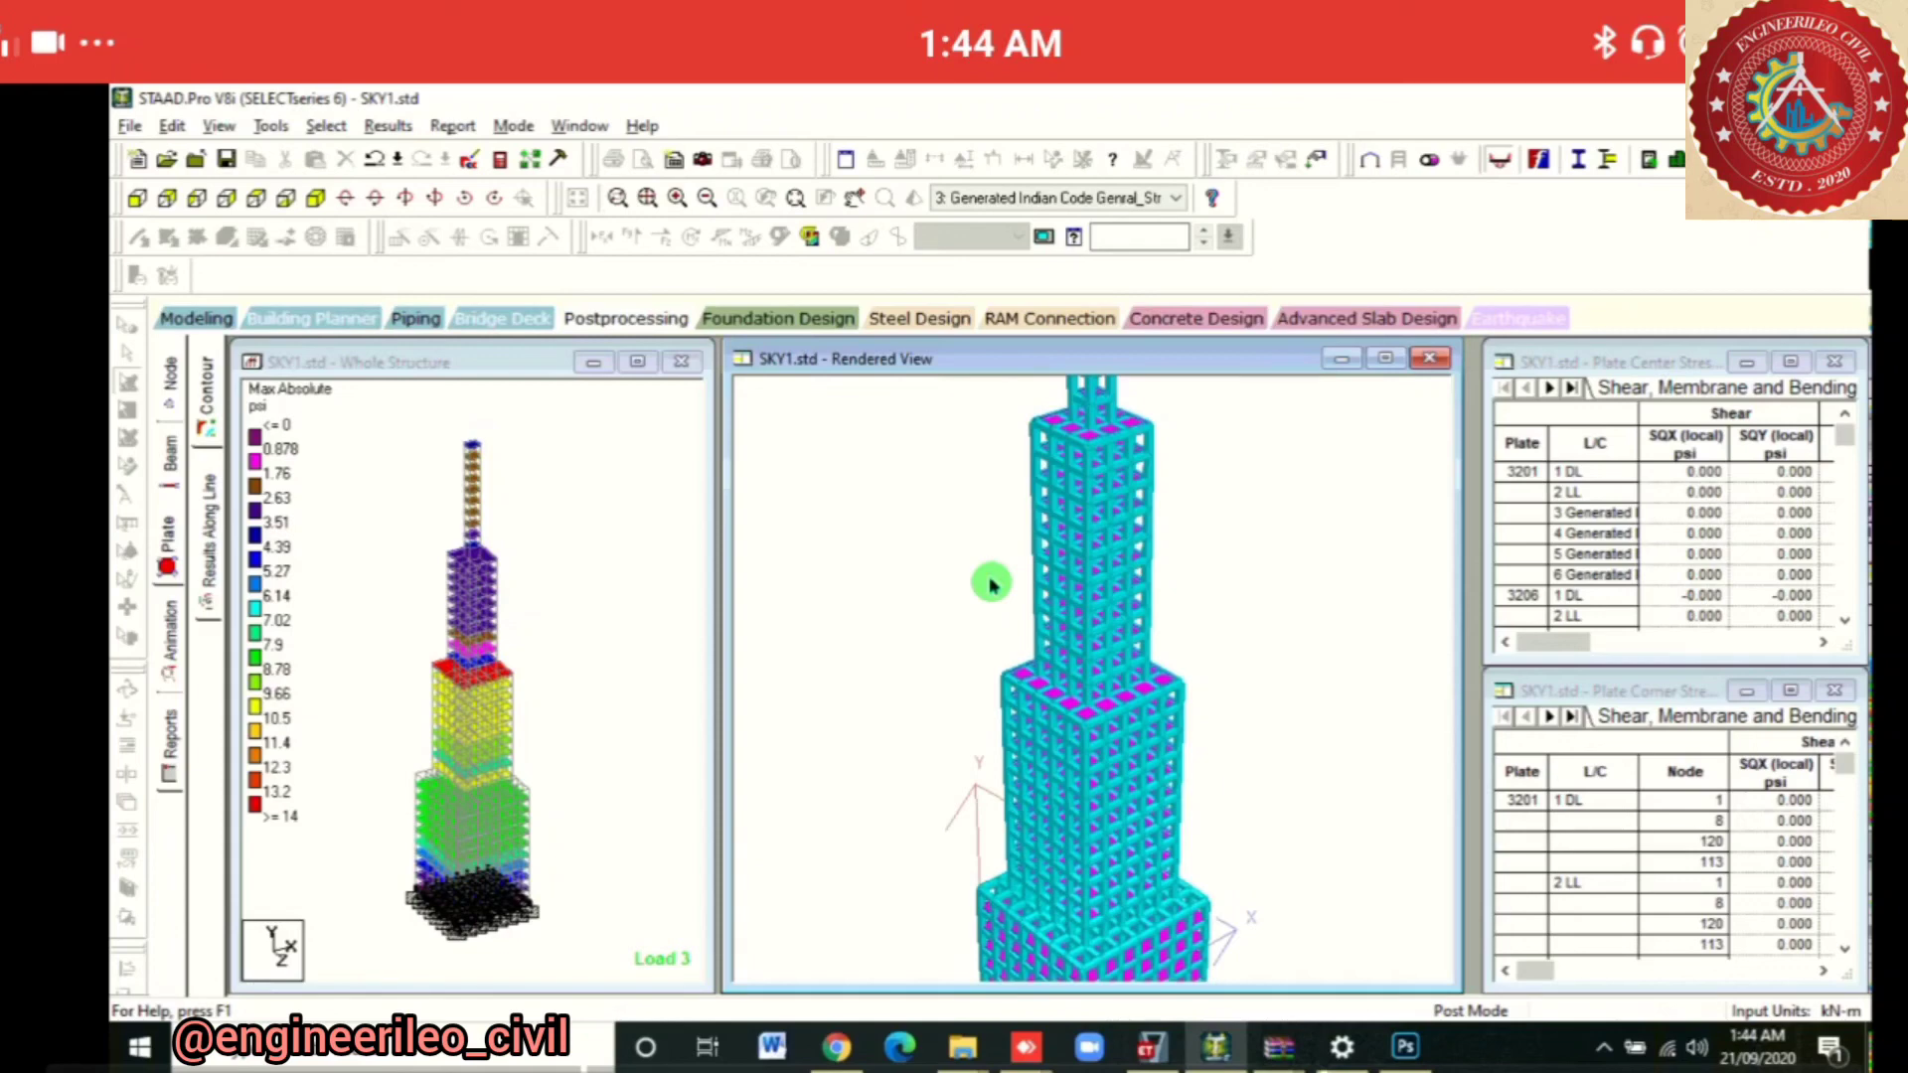
{"action": "scroll", "coordinate": [992, 586], "scroll_direction": "down", "scroll_amount": 1}
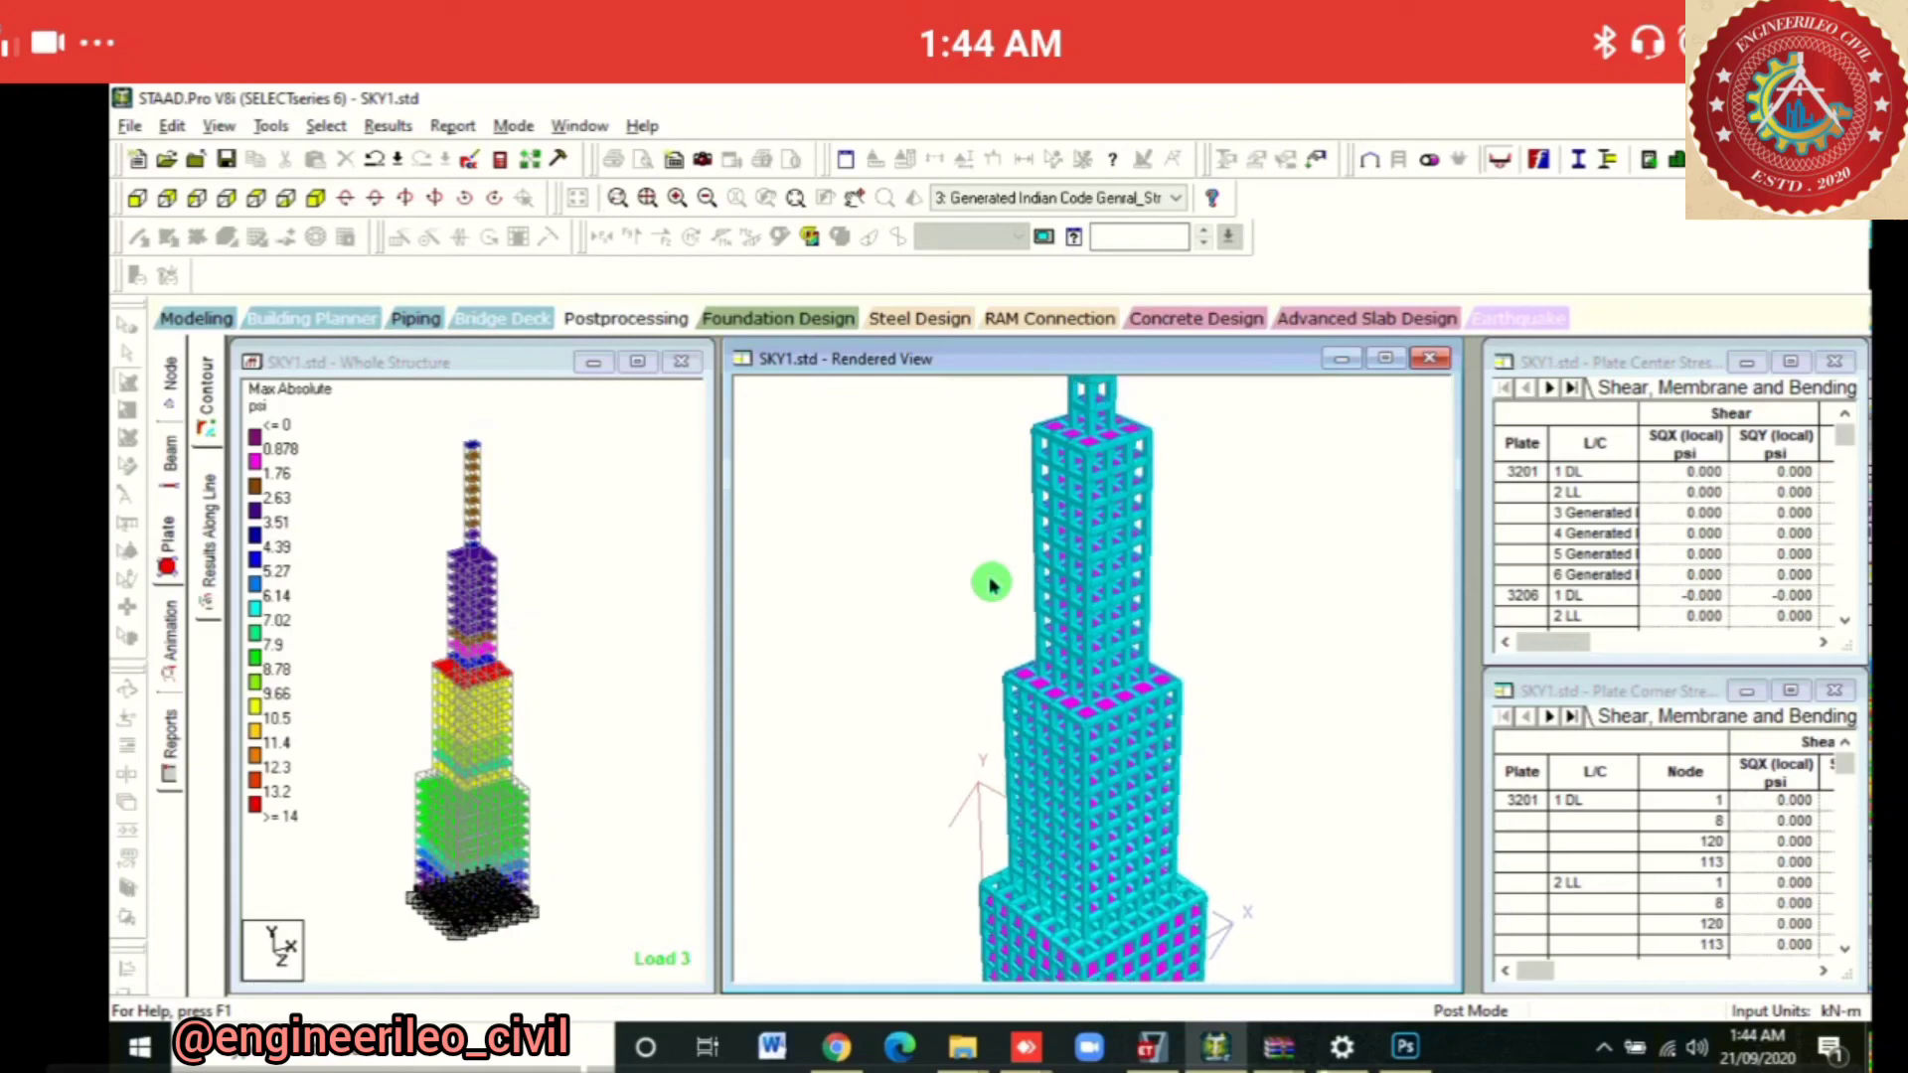
{"action": "scroll", "coordinate": [992, 586], "scroll_direction": "down", "scroll_amount": 1}
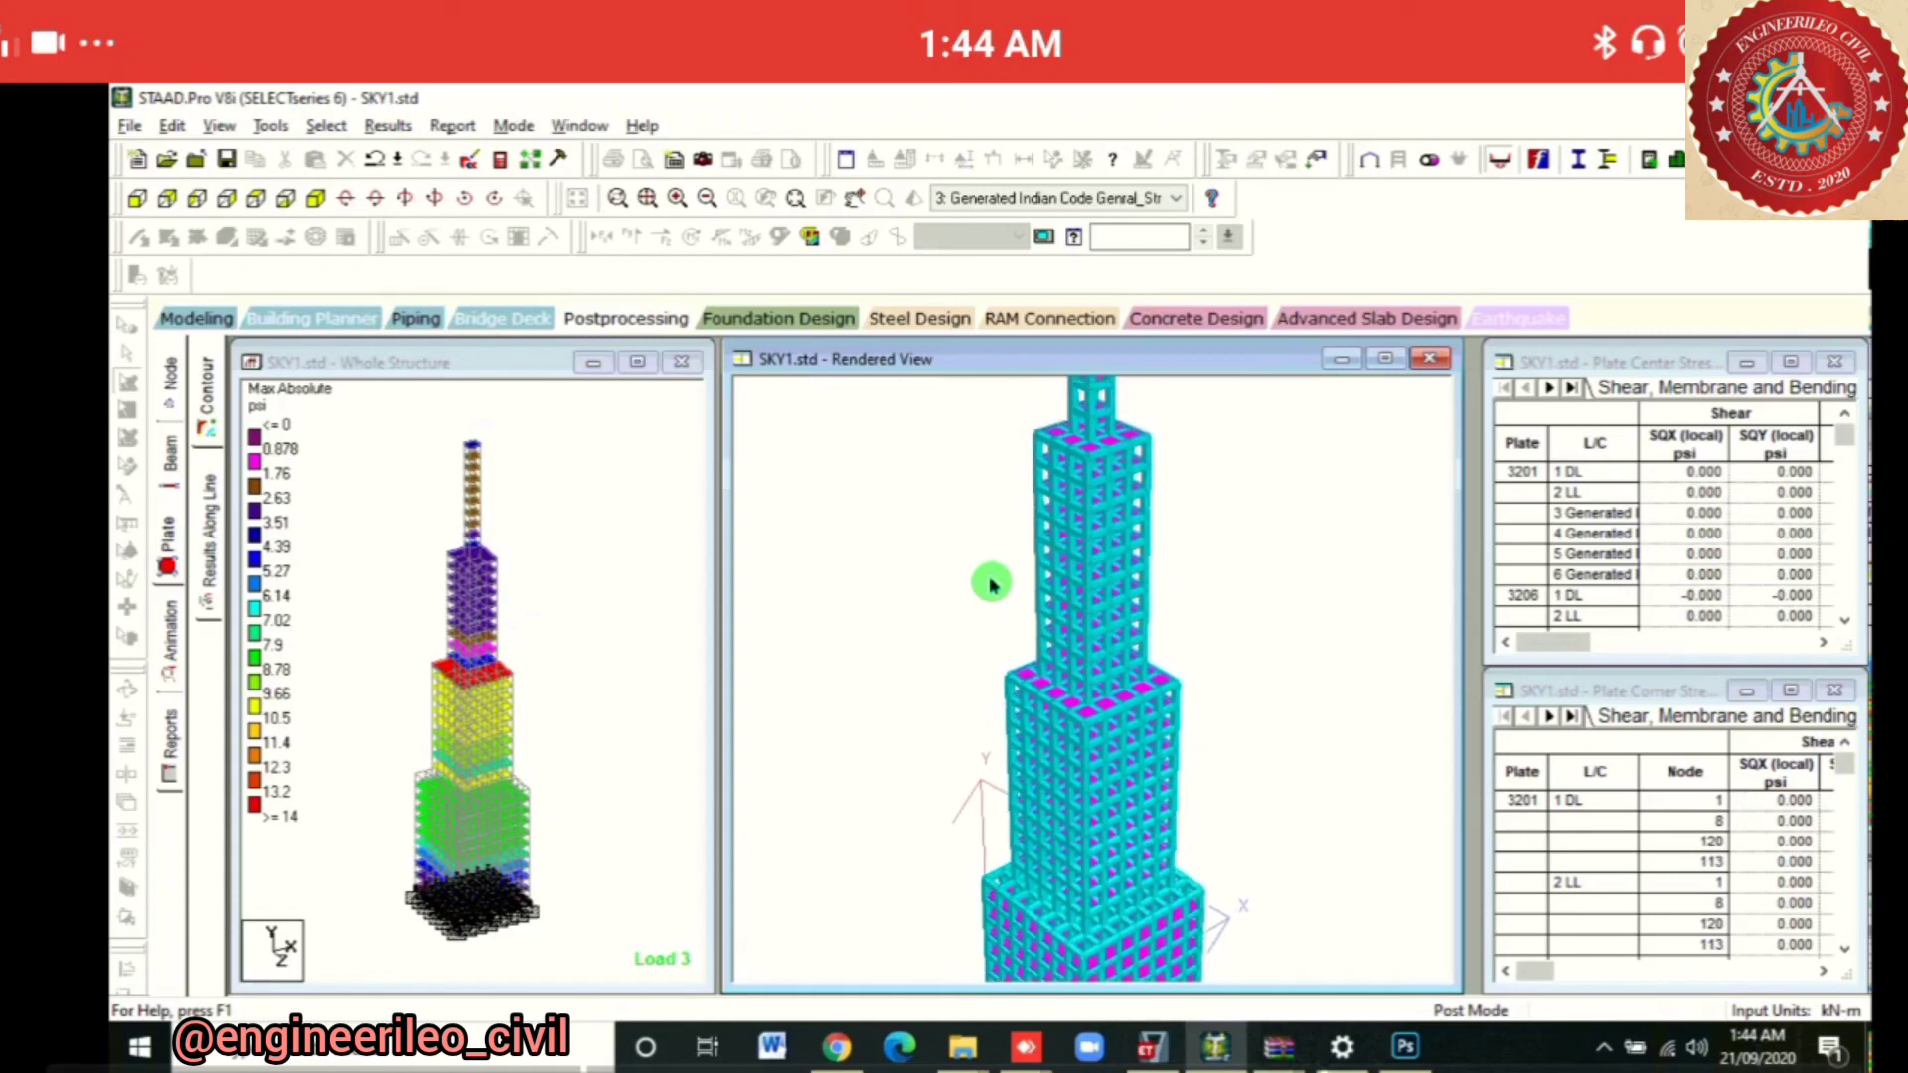
{"action": "key", "text": "Down"}
{"action": "key", "text": "Down"}
{"action": "key", "text": "Down"}
{"action": "key", "text": "Down"}
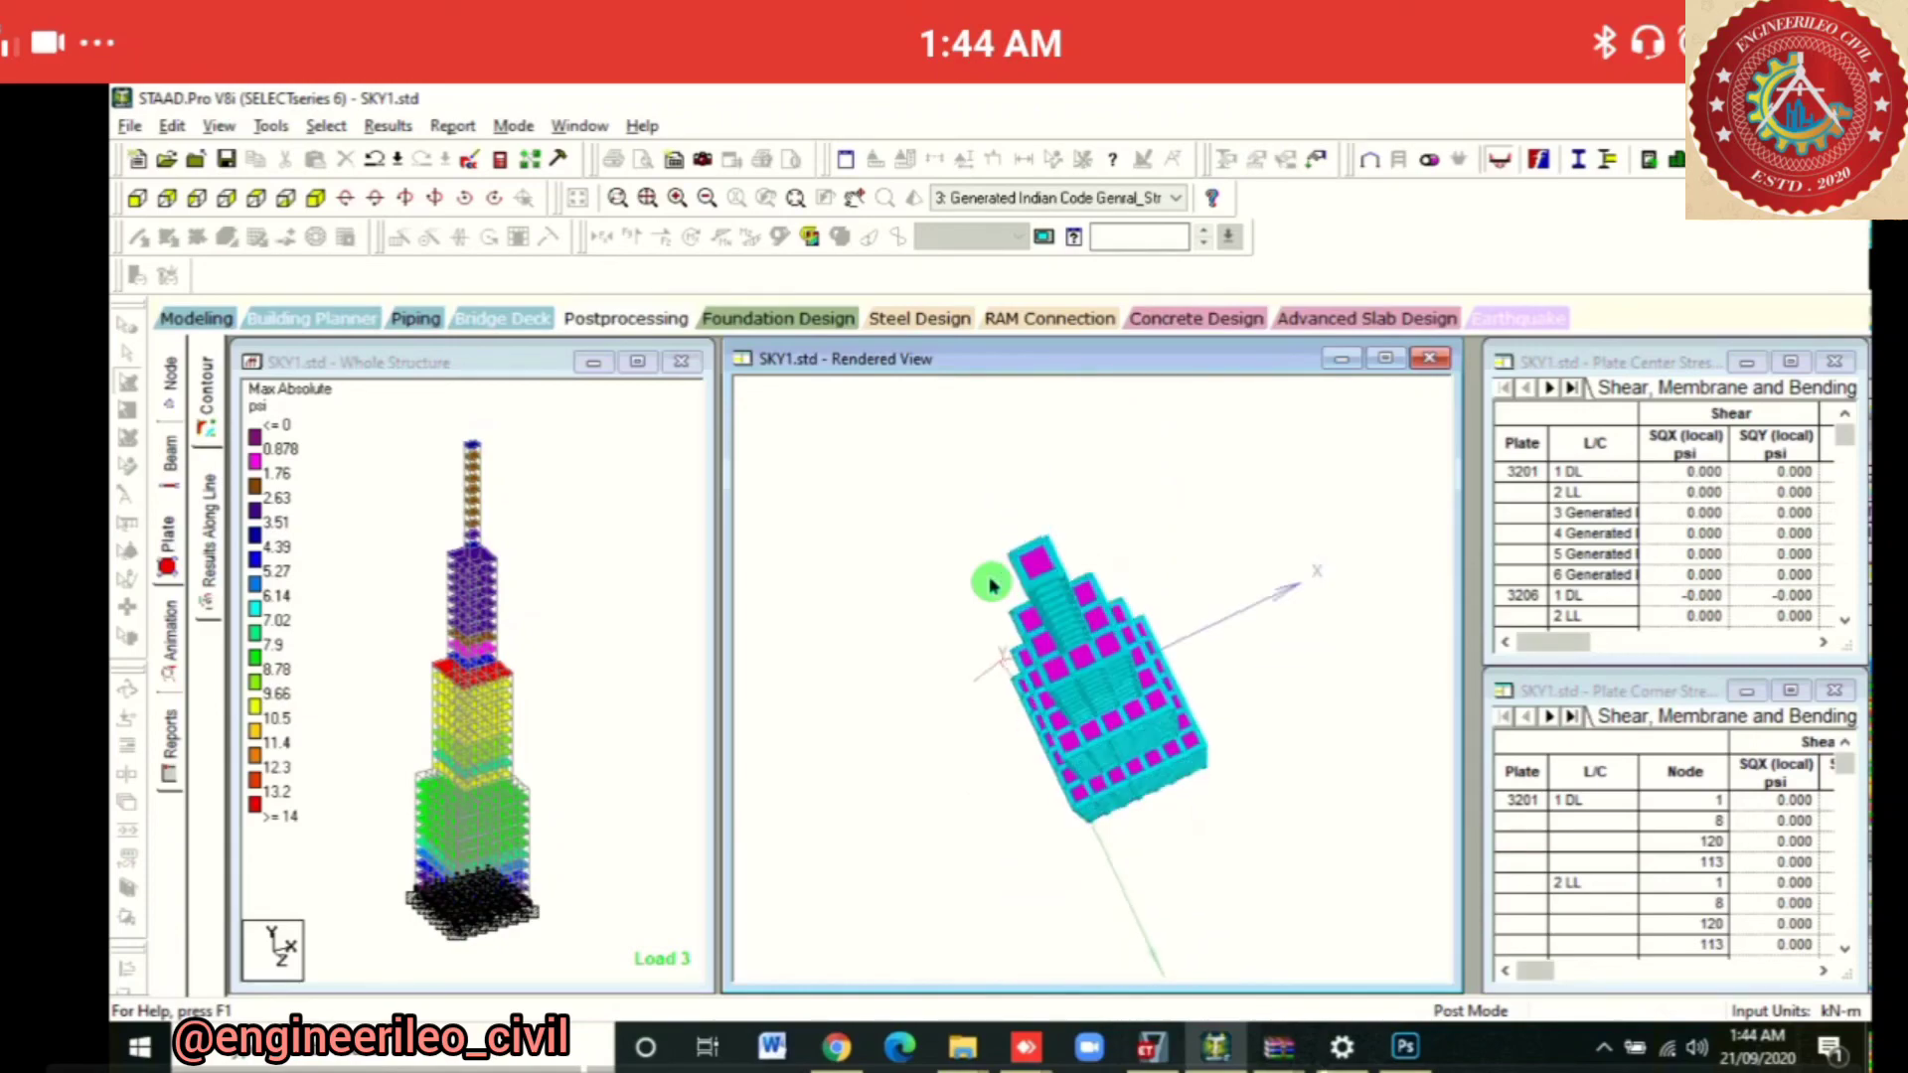
{"action": "key", "text": "Up"}
{"action": "key", "text": "Up"}
{"action": "key", "text": "Up"}
{"action": "key", "text": "Up"}
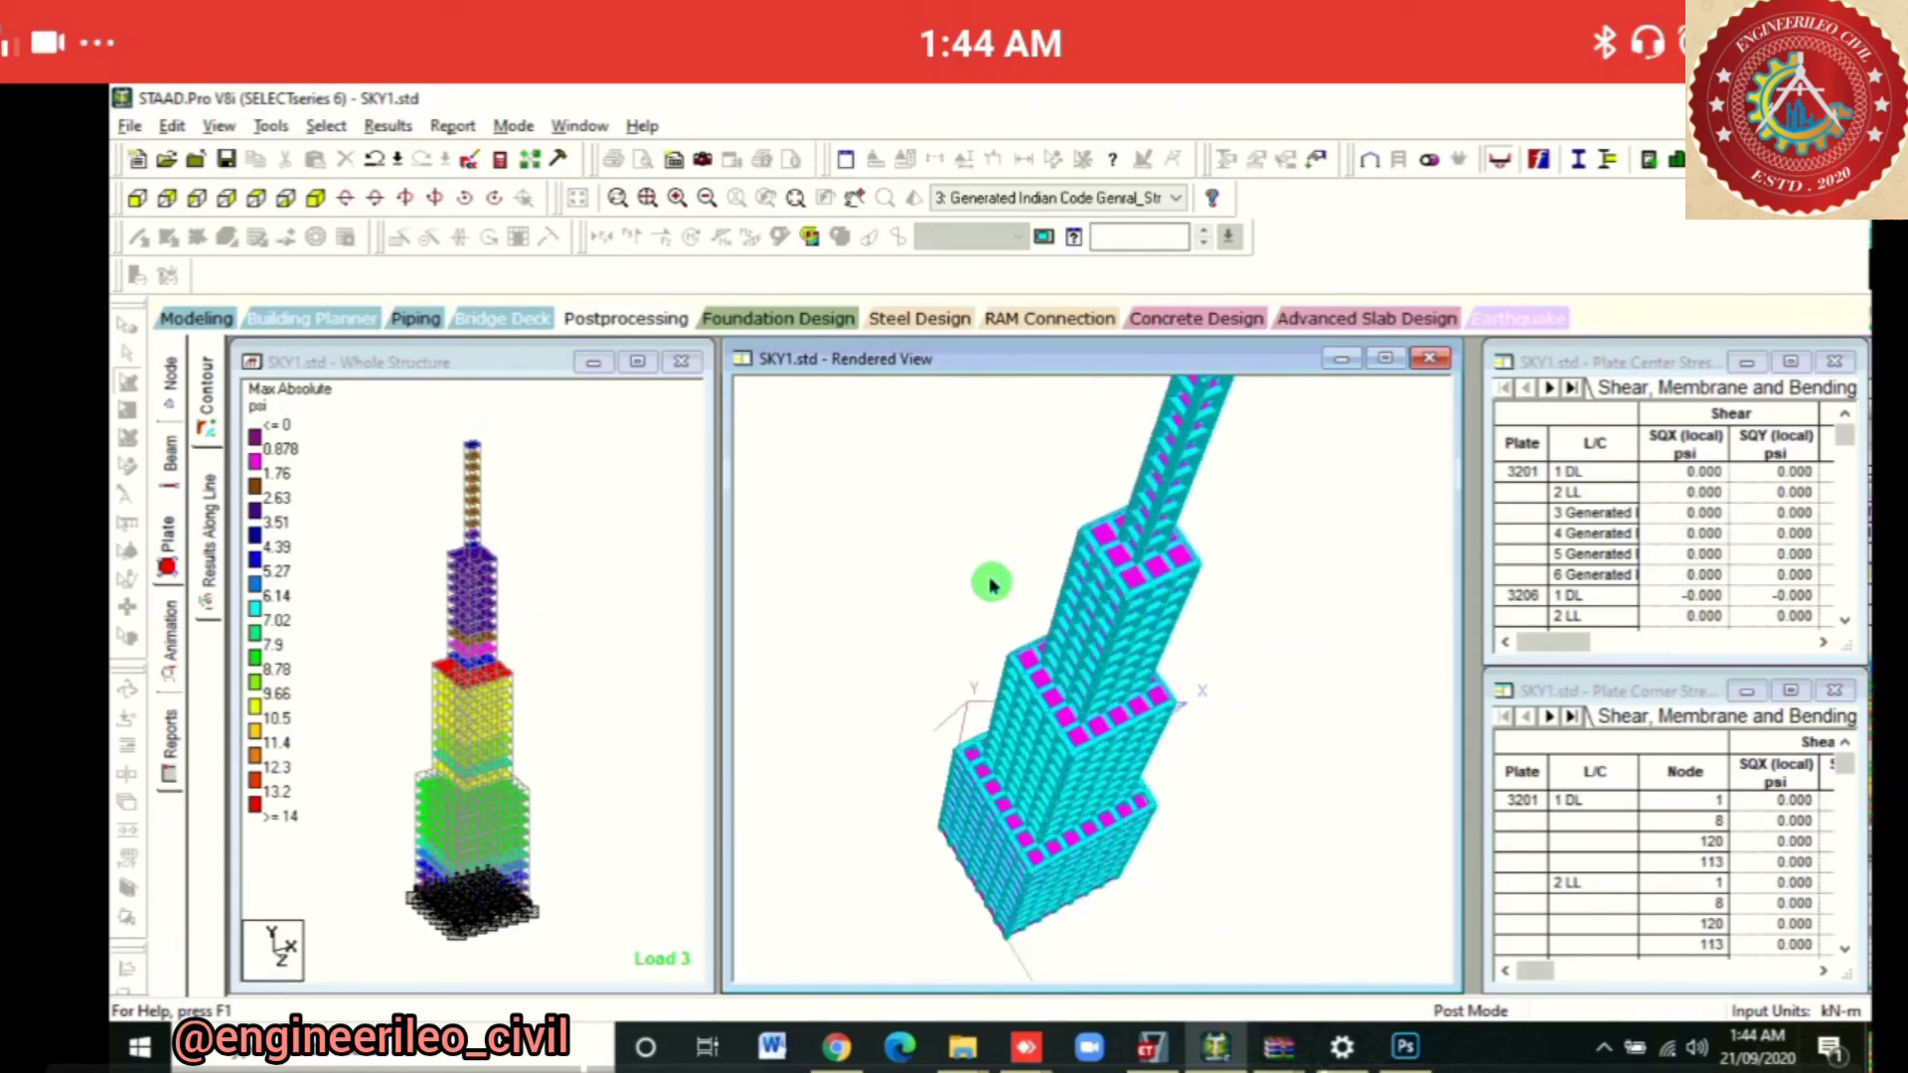
{"action": "key", "text": "Up"}
{"action": "key", "text": "Up"}
{"action": "key", "text": "Up"}
{"action": "key", "text": "Up"}
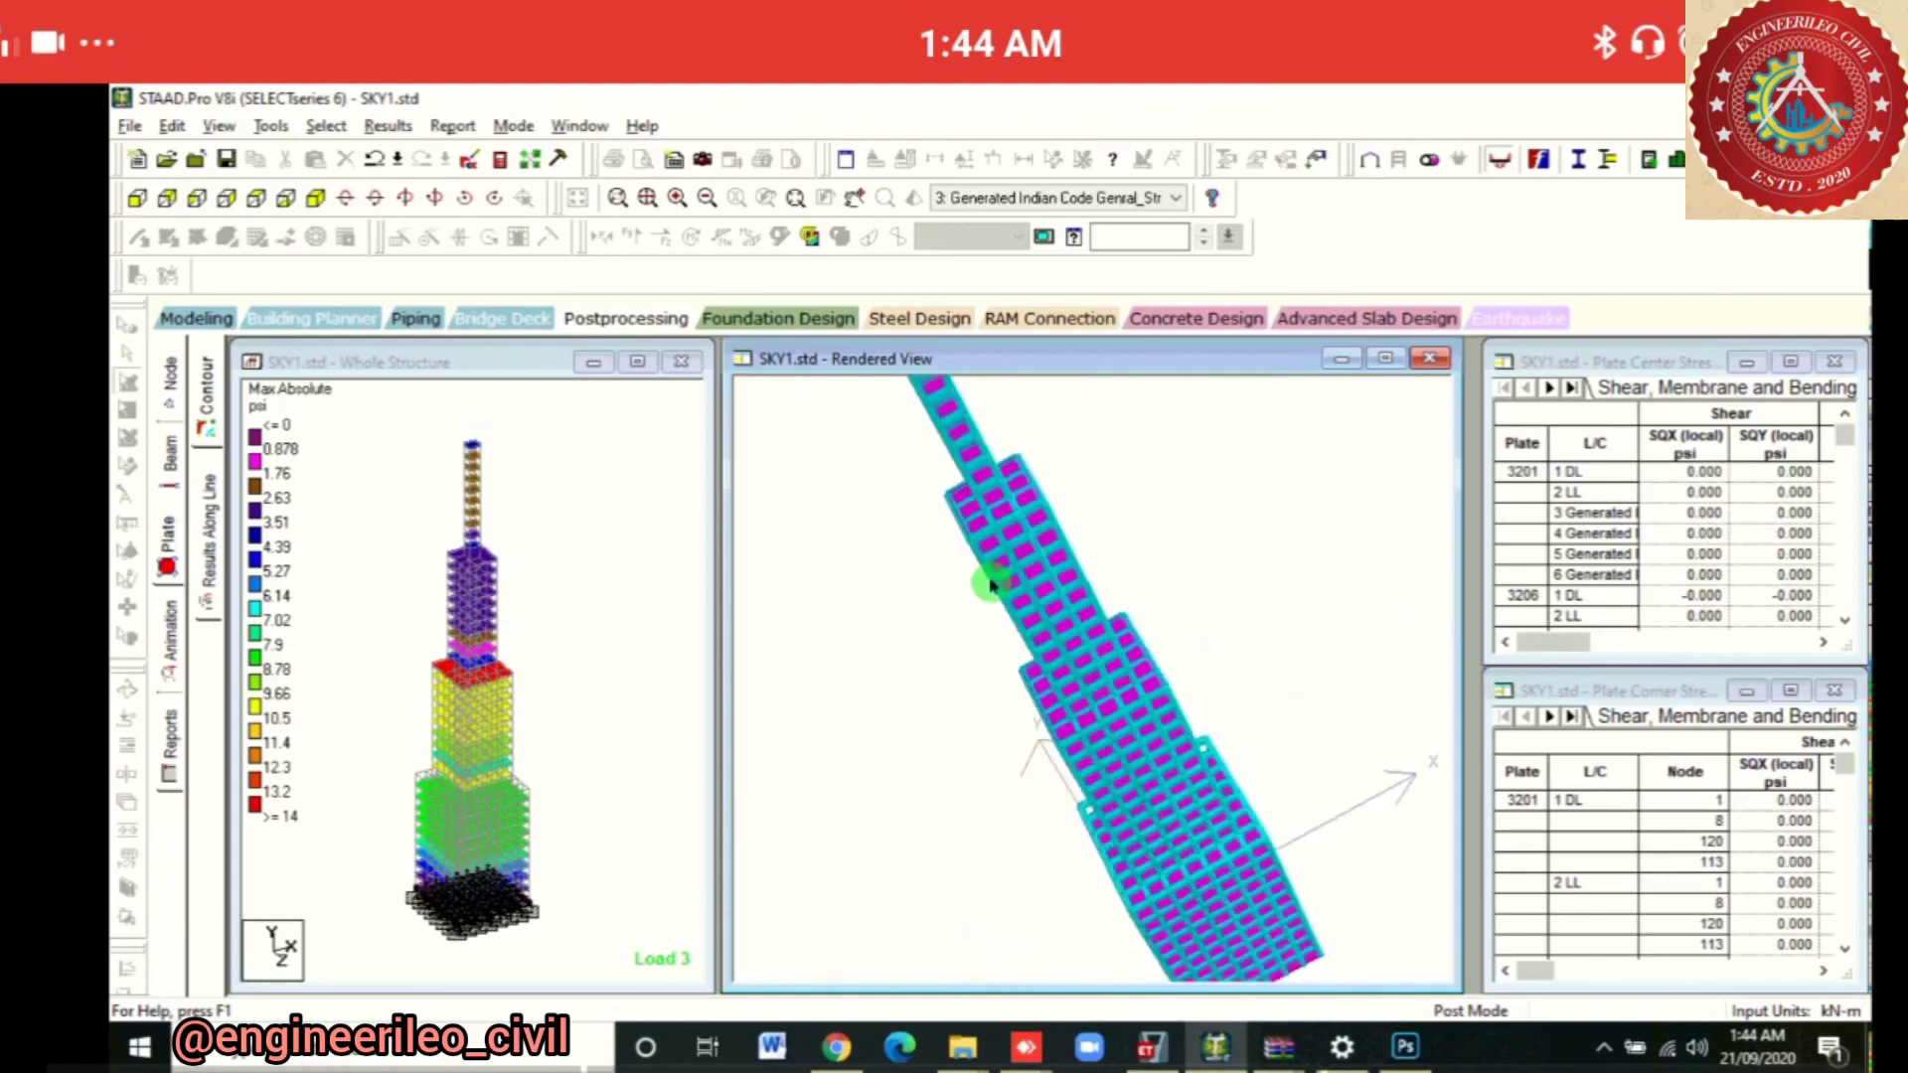
{"action": "key", "text": "Up"}
{"action": "key", "text": "Up"}
{"action": "key", "text": "Up"}
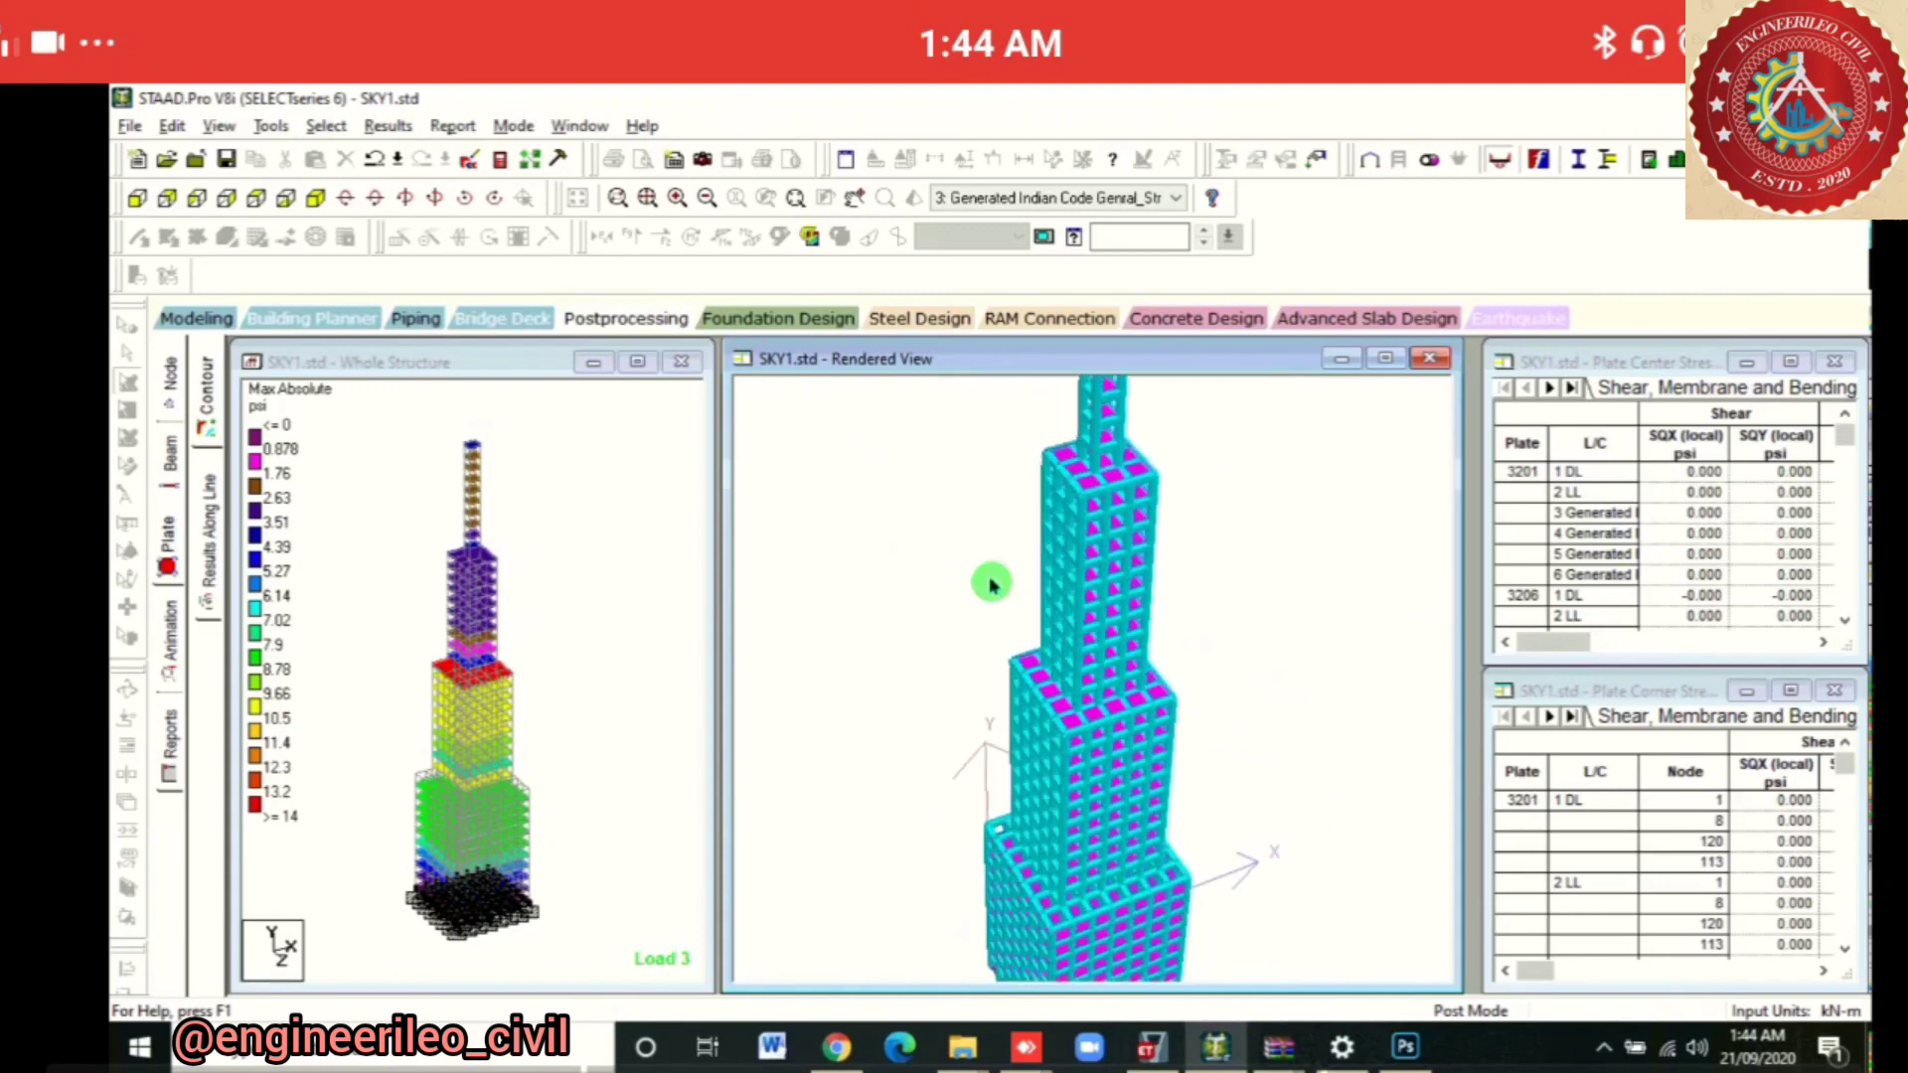
{"action": "key", "text": "Up"}
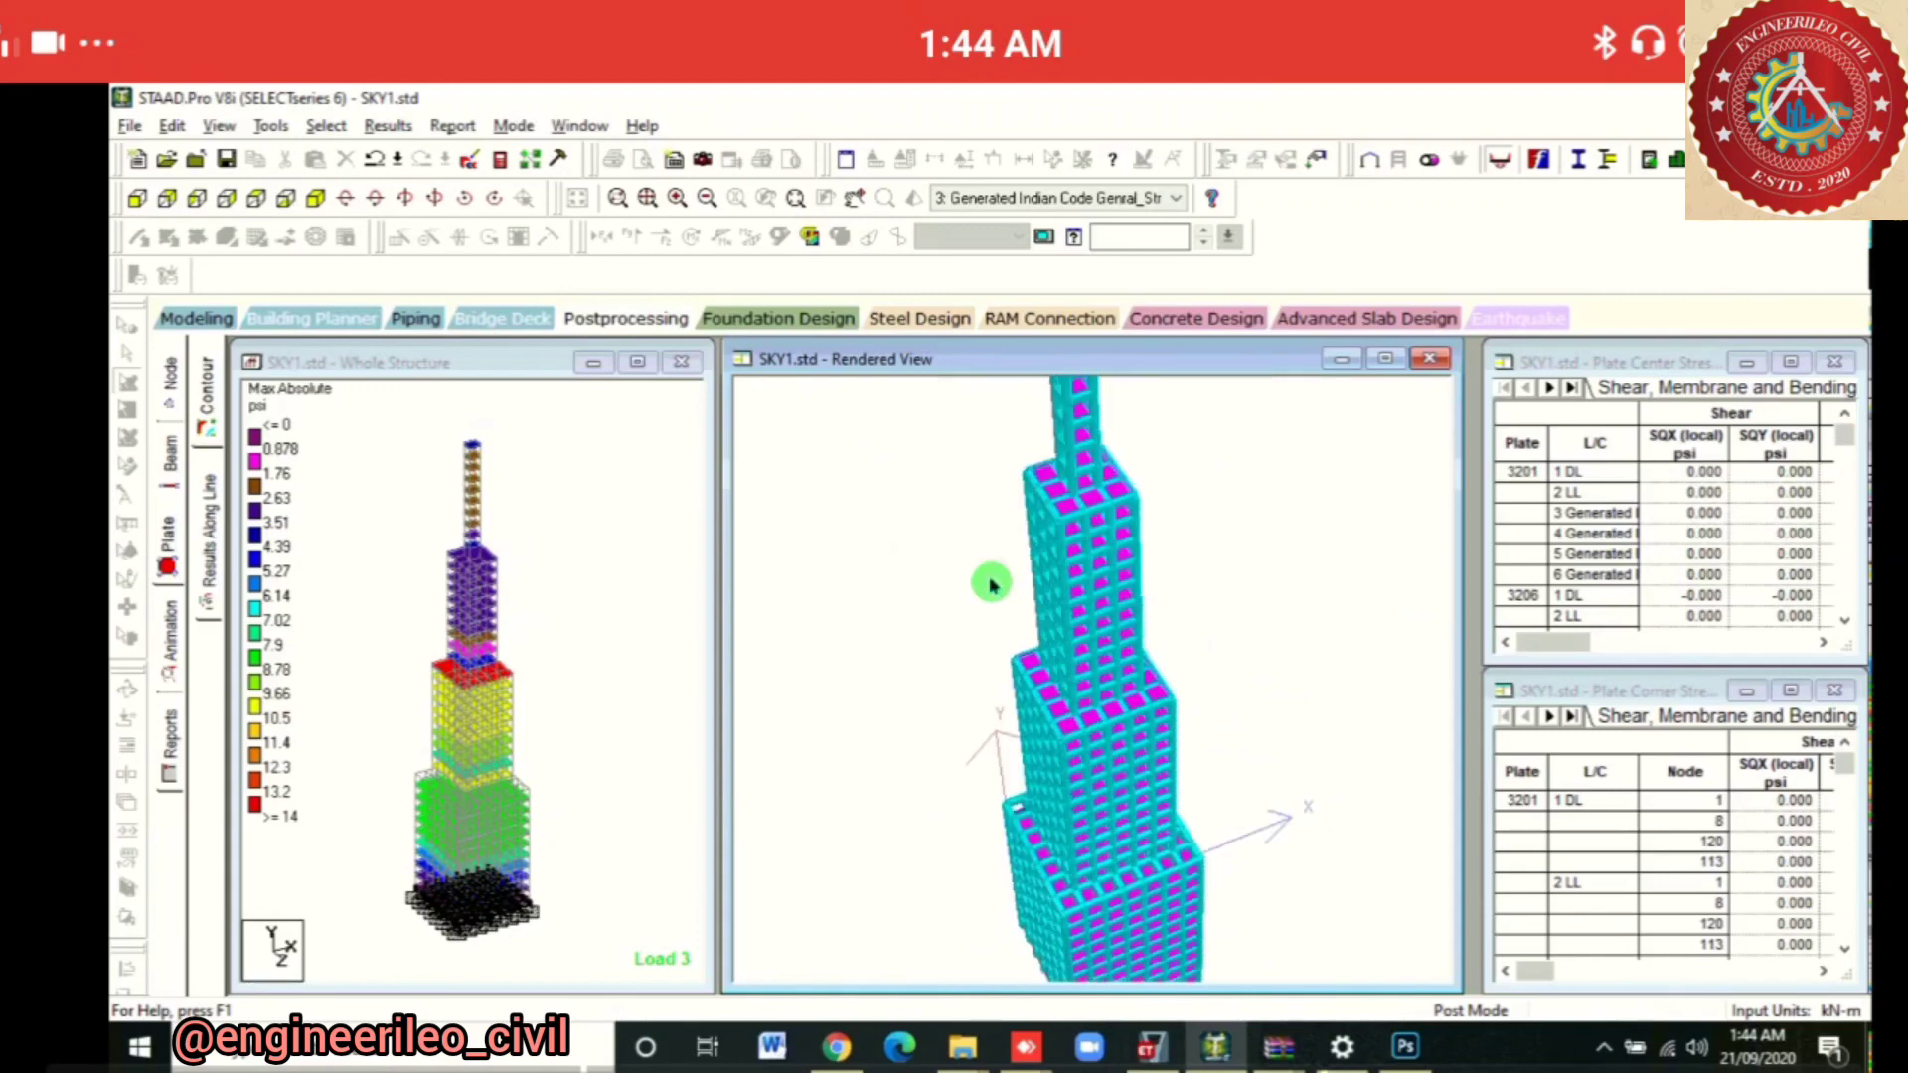
Inspect the rendered tower's setbacks at several tilt angles, take a closer look at the stress contour, and view the full rendered height
{"action": "key", "text": "Up"}
{"action": "key", "text": "Up"}
{"action": "key", "text": "Up"}
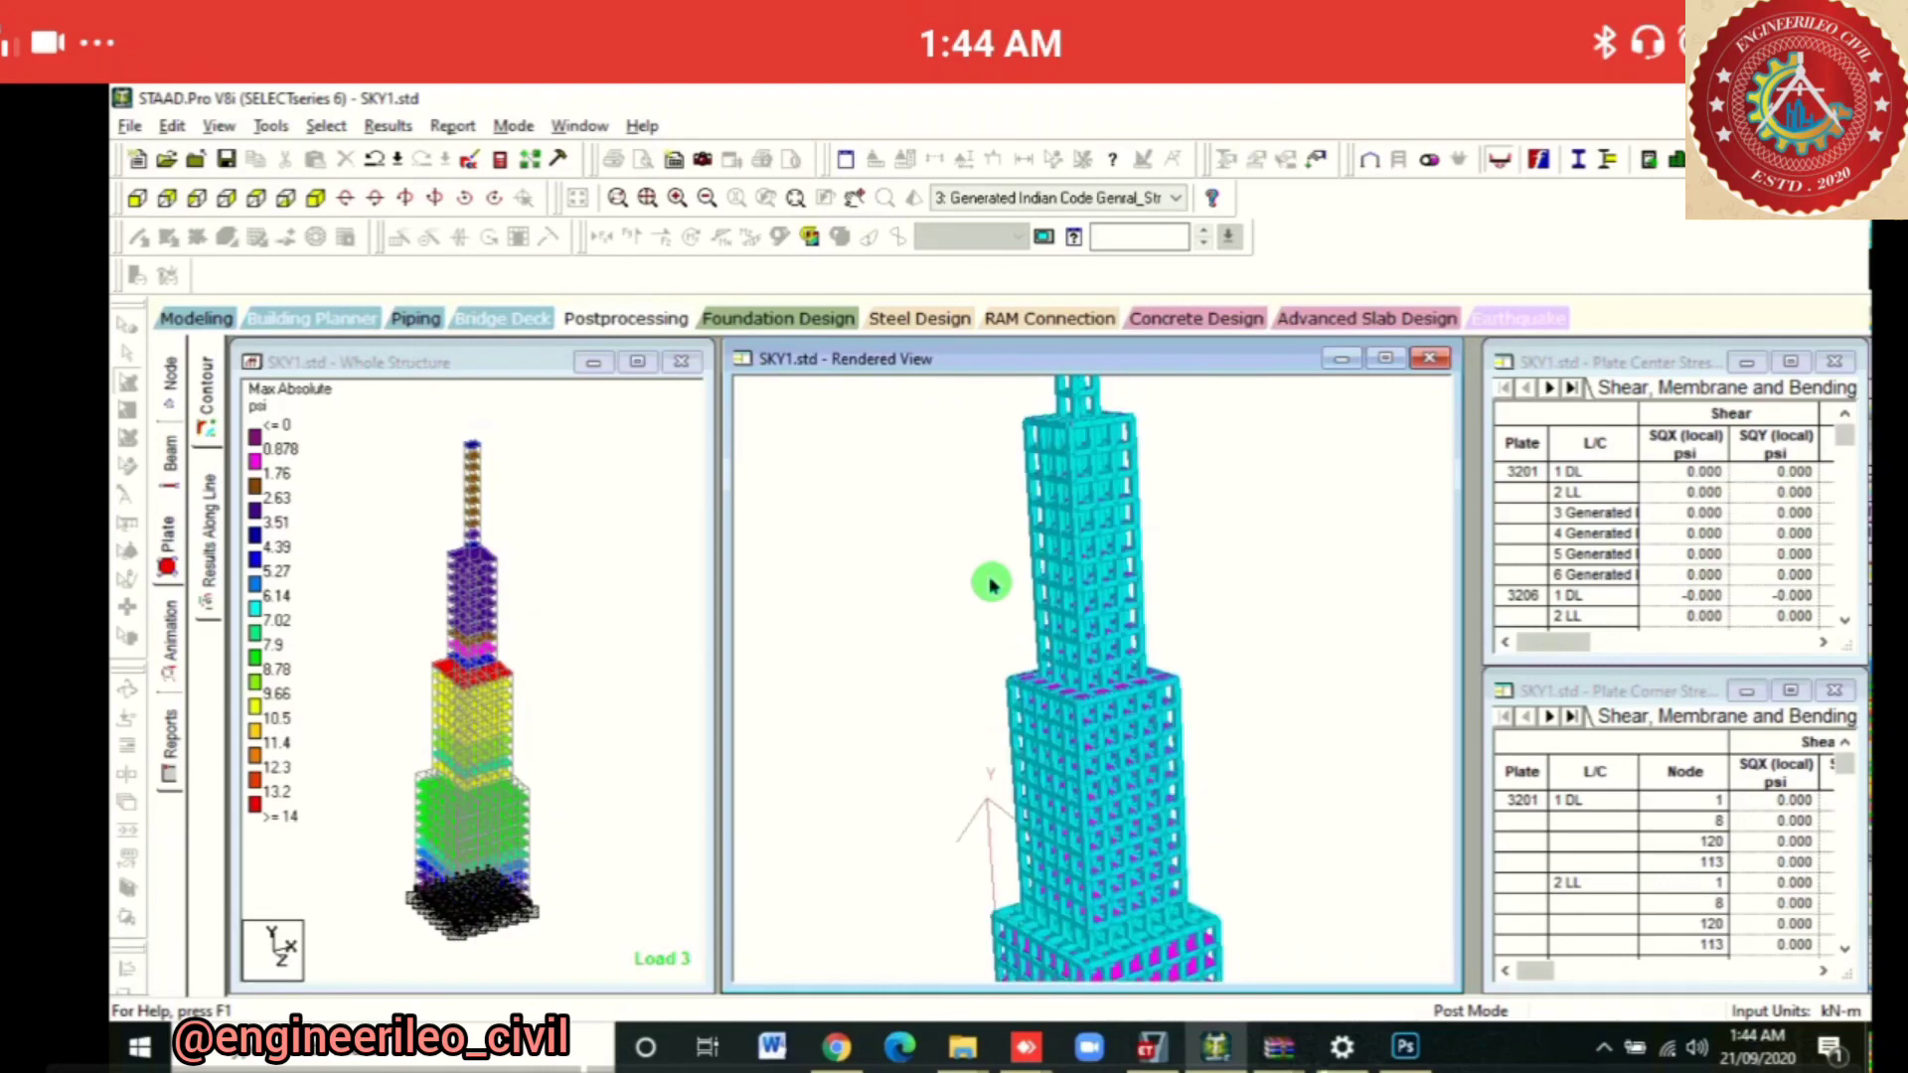
{"action": "key", "text": "Up"}
{"action": "key", "text": "Up"}
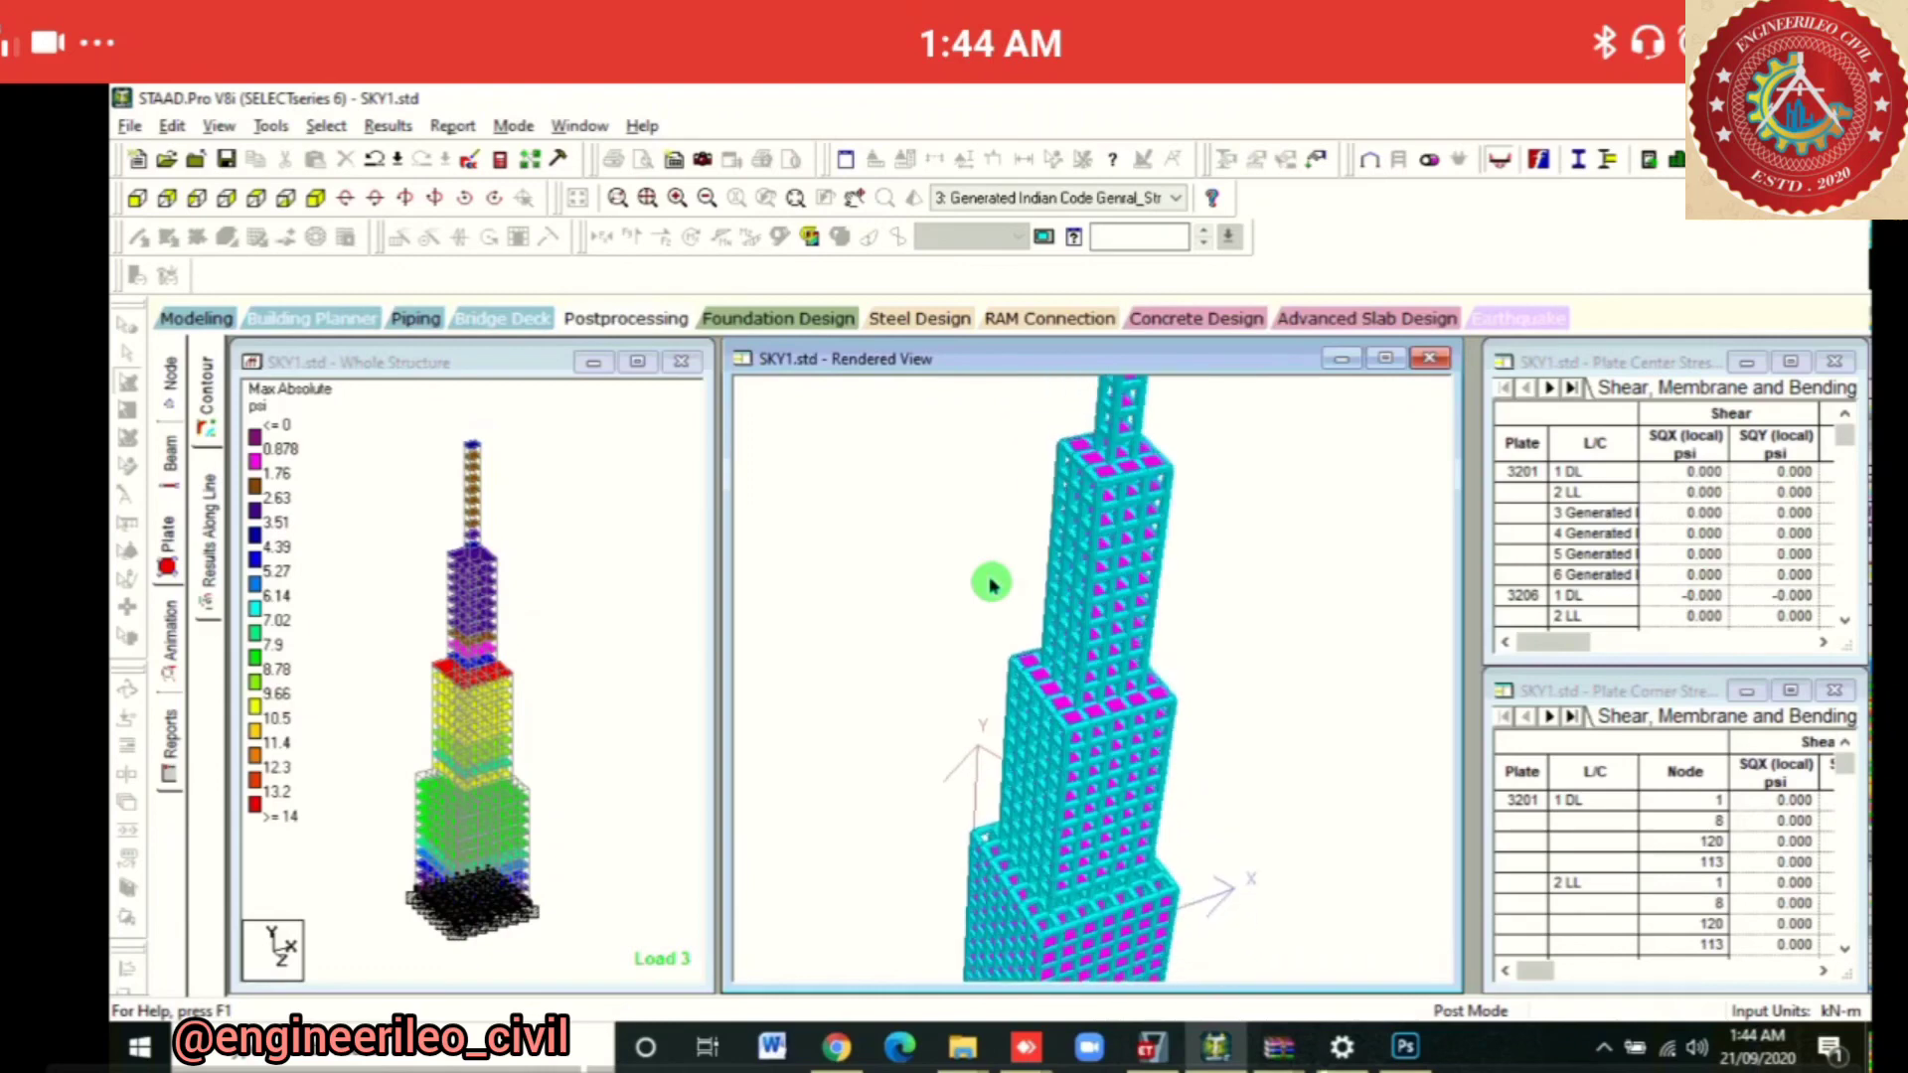
{"action": "key", "text": "ctrl+Tab"}
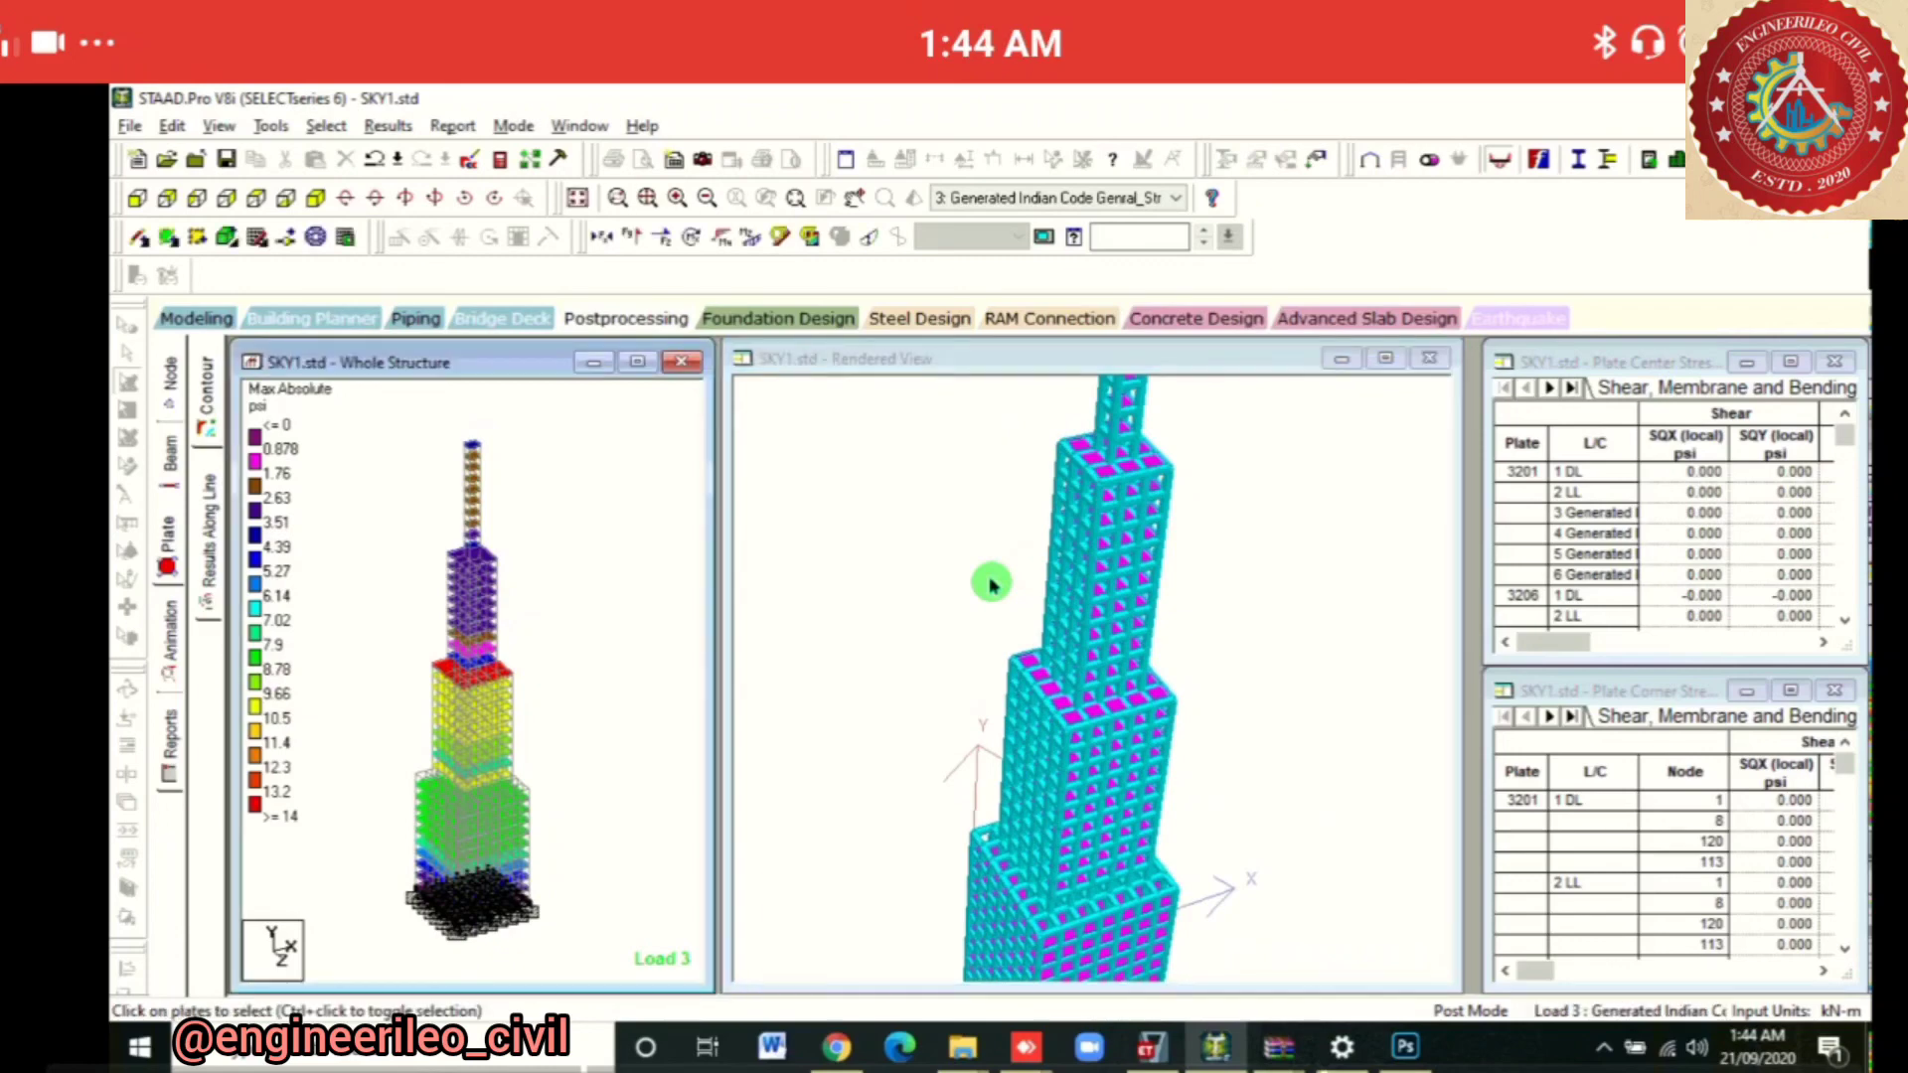
{"action": "scroll", "coordinate": [992, 584], "scroll_direction": "up", "scroll_amount": 1}
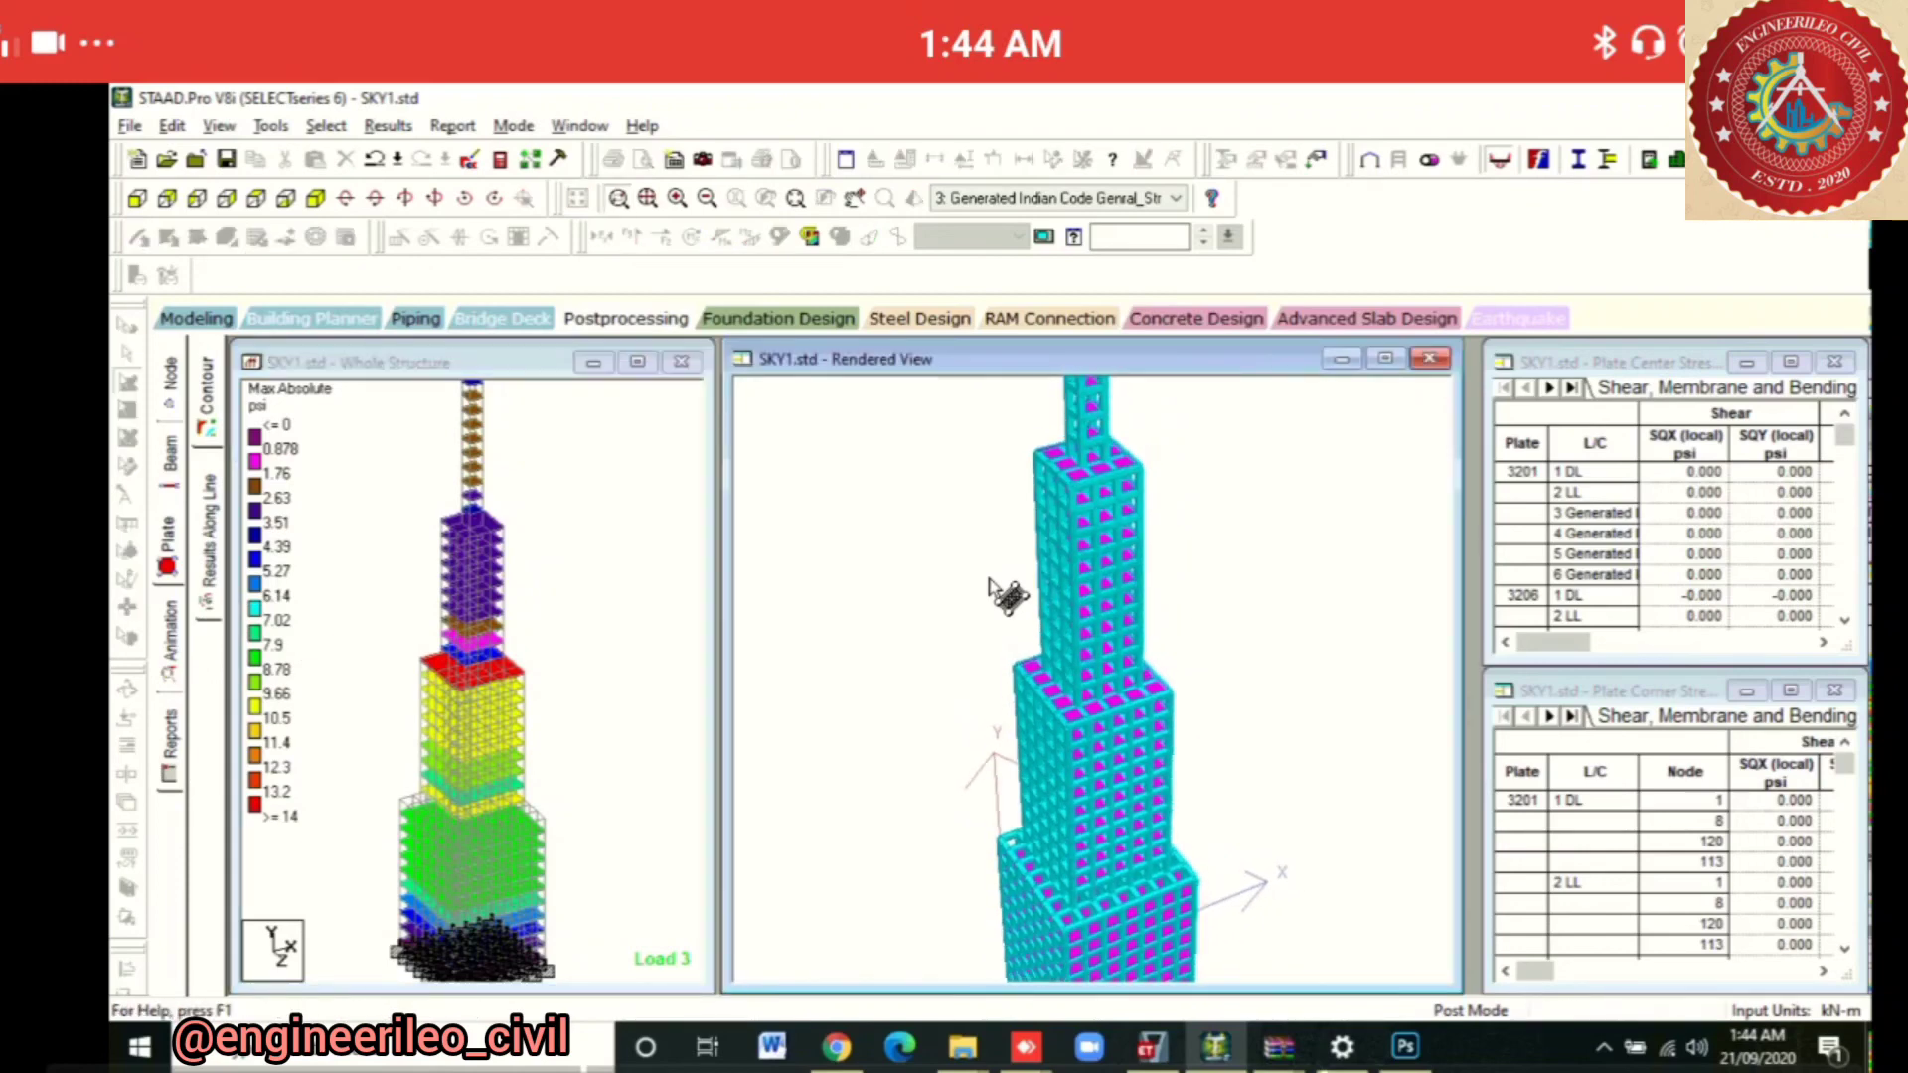
{"action": "scroll", "coordinate": [991, 588], "scroll_direction": "down", "scroll_amount": 5}
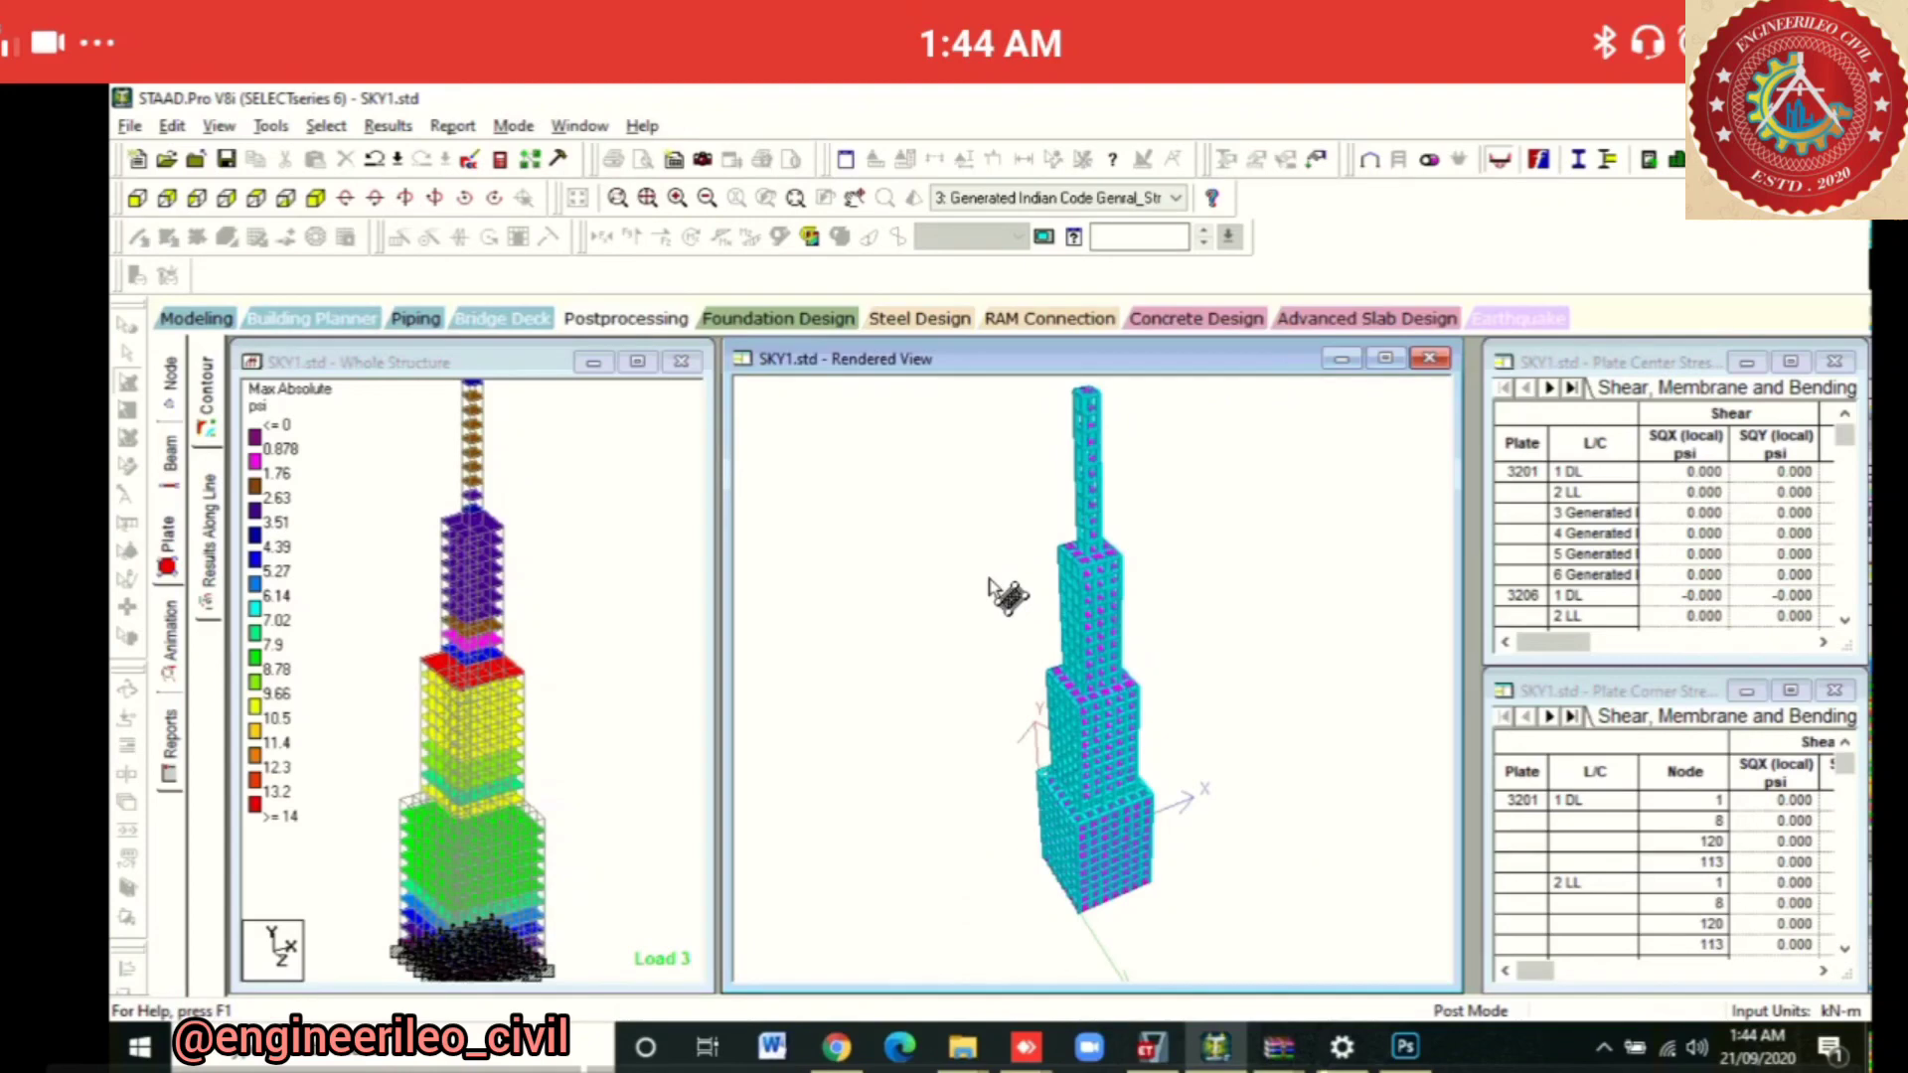
{"action": "left_click", "coordinate": [992, 585]}
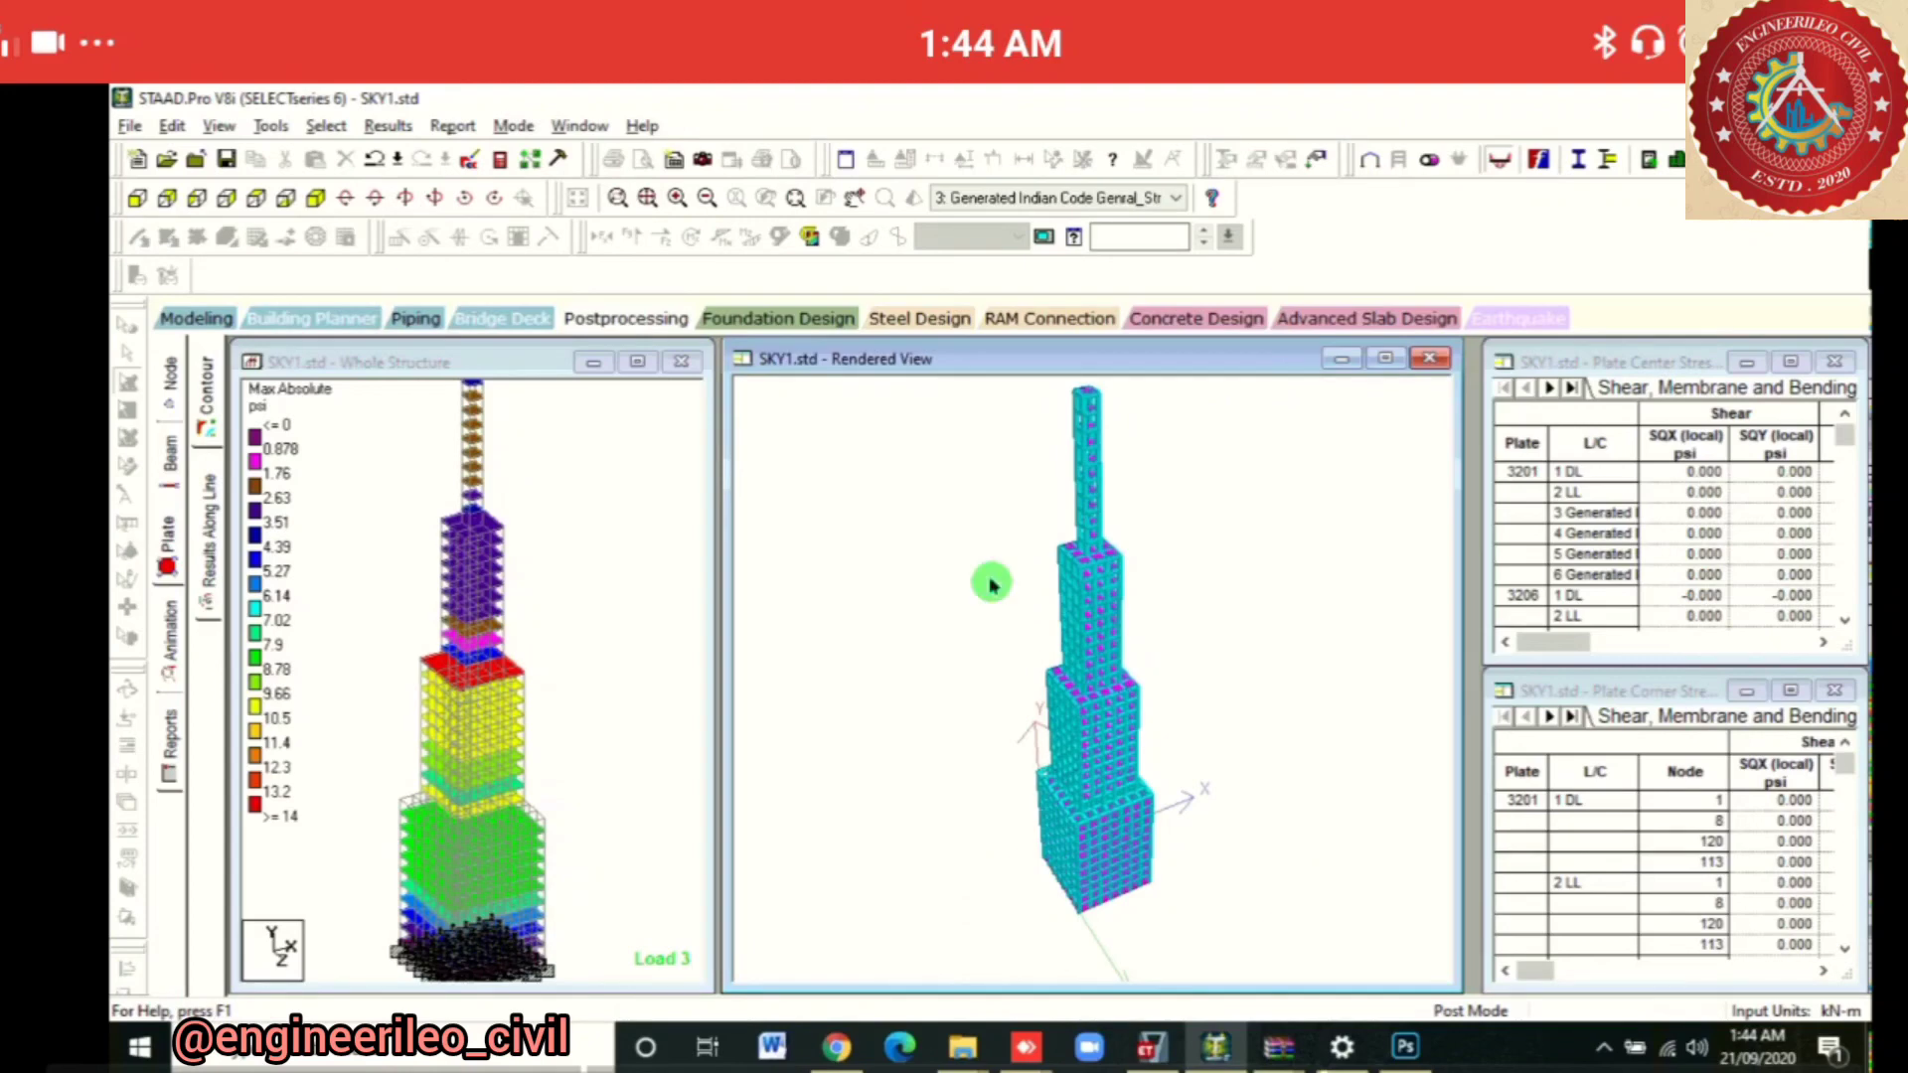